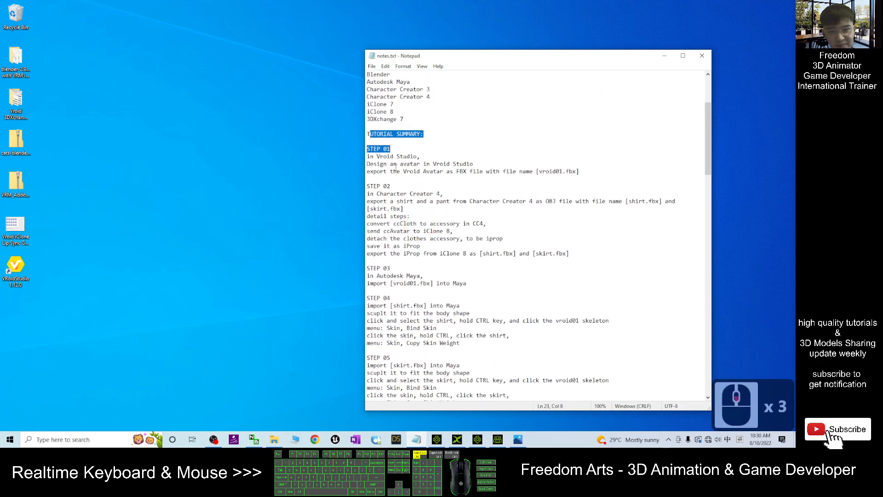
# Read through the tutorial summary in notes.txt, from the early steps down to the download section.
pyautogui.click(387, 268)
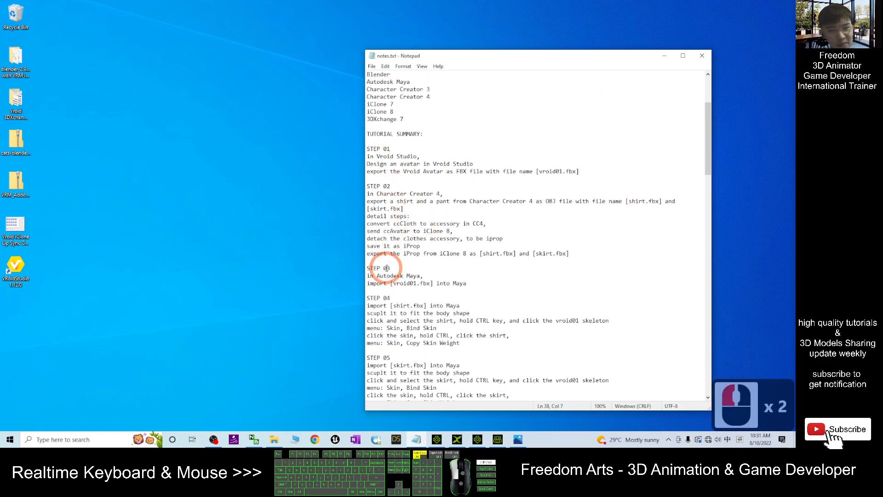
pyautogui.scroll(-4, 397, 261)
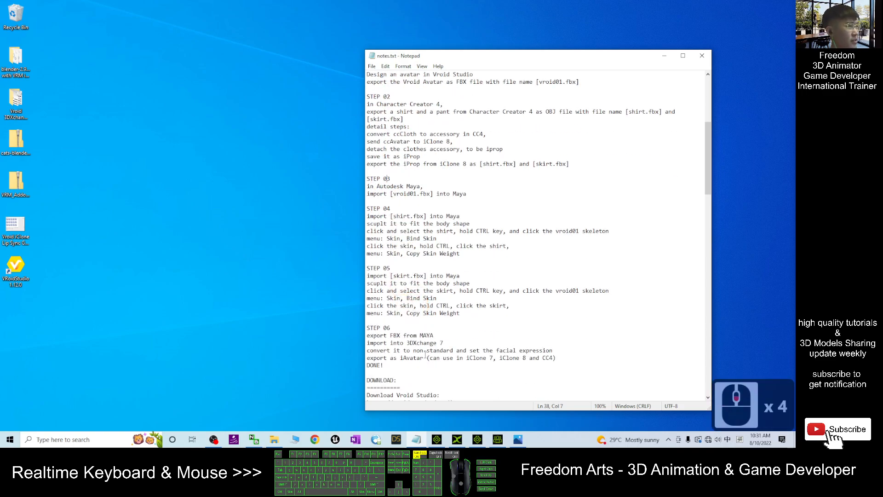
pyautogui.scroll(-5, 426, 355)
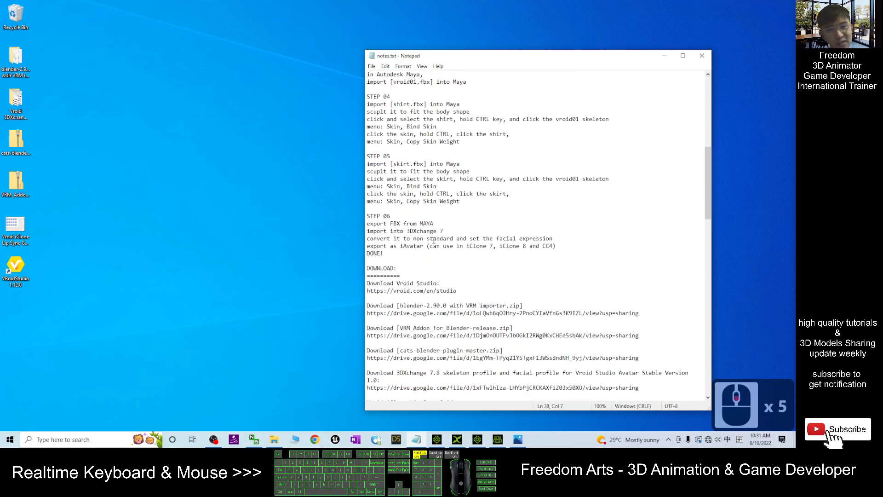
pyautogui.moveTo(371, 269); pyautogui.dragTo(388, 268)
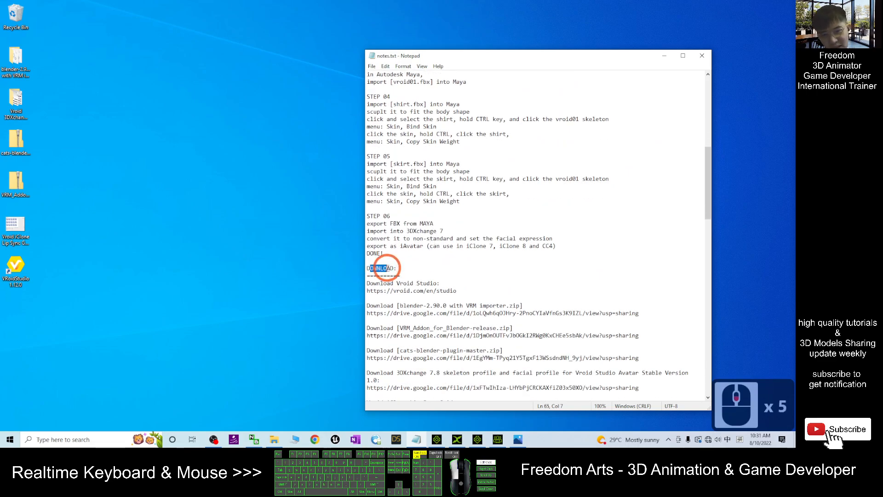
pyautogui.scroll(4, 405, 188)
pyautogui.moveTo(381, 118); pyautogui.dragTo(453, 283)
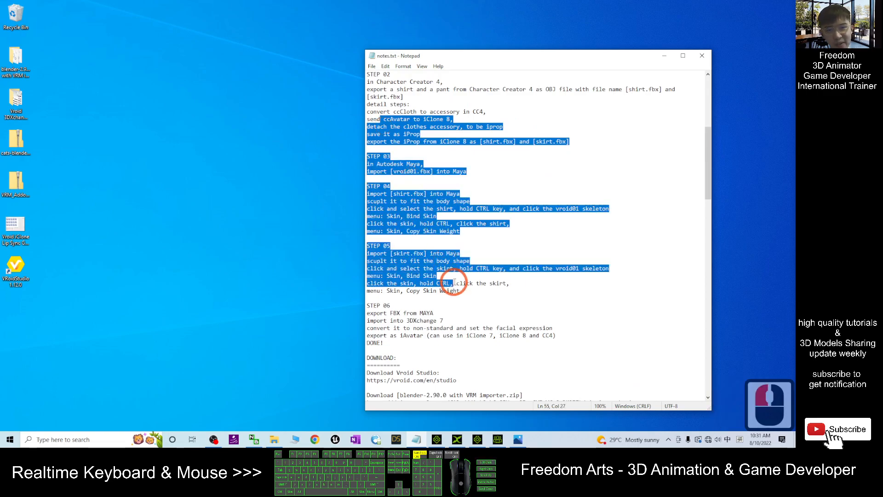
pyautogui.scroll(-7, 428, 282)
# Review the download entries for Vroid Studio, Blender 2.90.0 with VRM importer, the VRM add-on and the Cats Blender plugin.
pyautogui.click(375, 216)
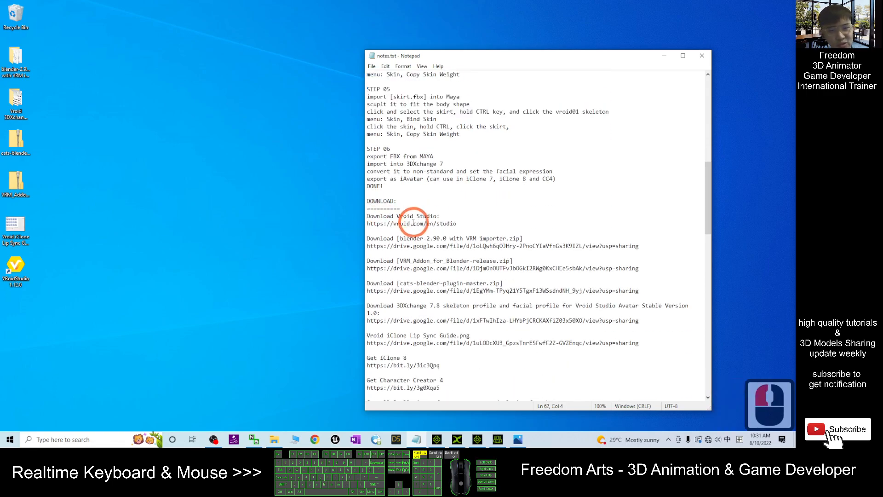
pyautogui.moveTo(394, 215); pyautogui.dragTo(442, 225)
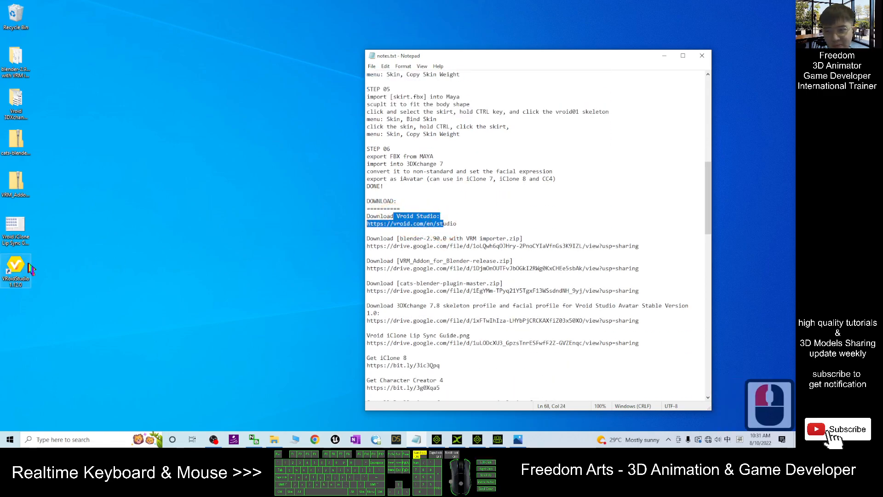
pyautogui.click(422, 225)
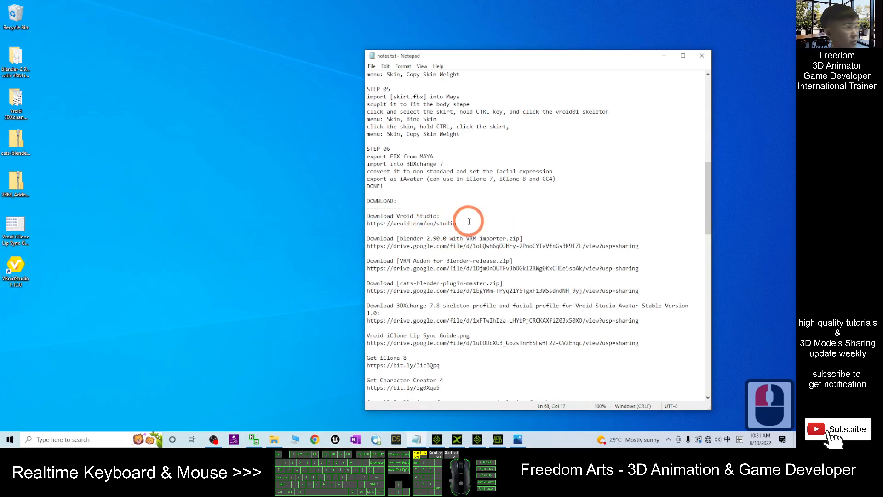
pyautogui.click(444, 216)
pyautogui.click(368, 239)
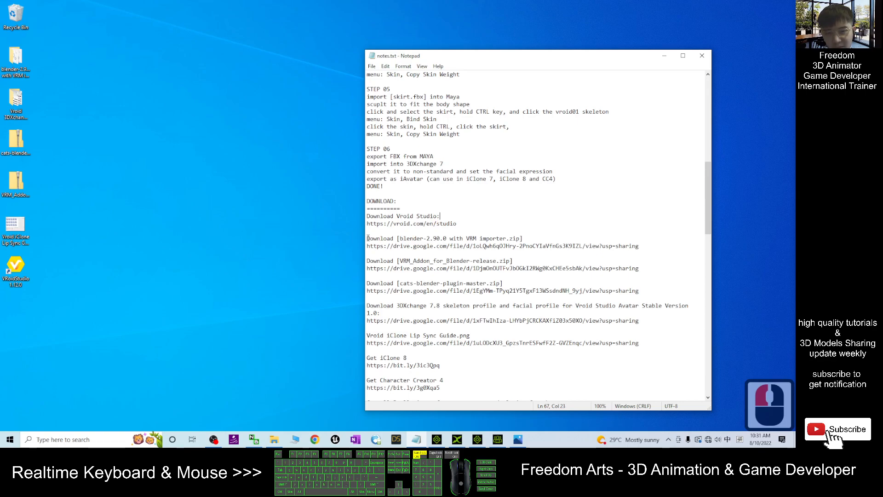
pyautogui.moveTo(367, 238); pyautogui.dragTo(641, 291)
pyautogui.click(401, 243)
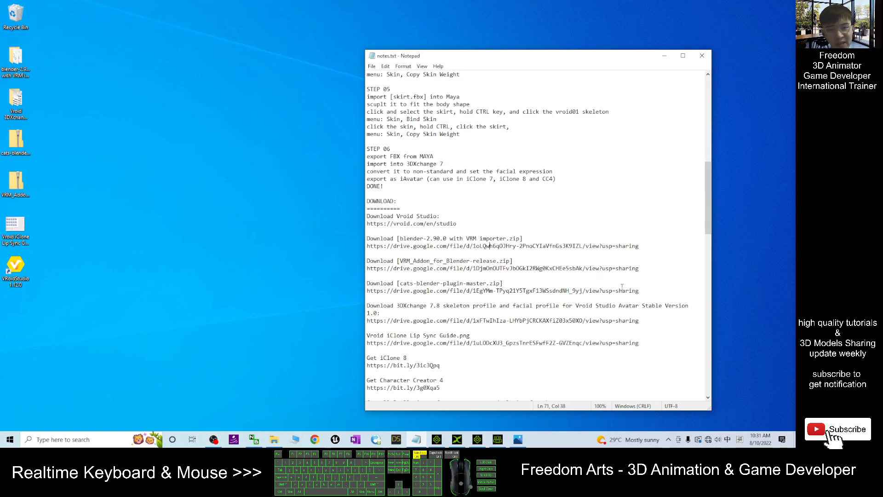
pyautogui.moveTo(647, 294); pyautogui.dragTo(368, 239)
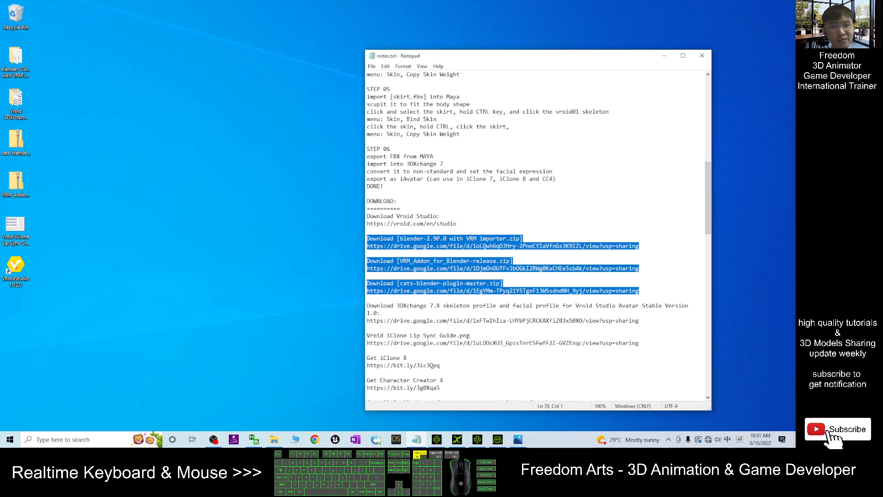
pyautogui.moveTo(368, 239); pyautogui.dragTo(641, 291)
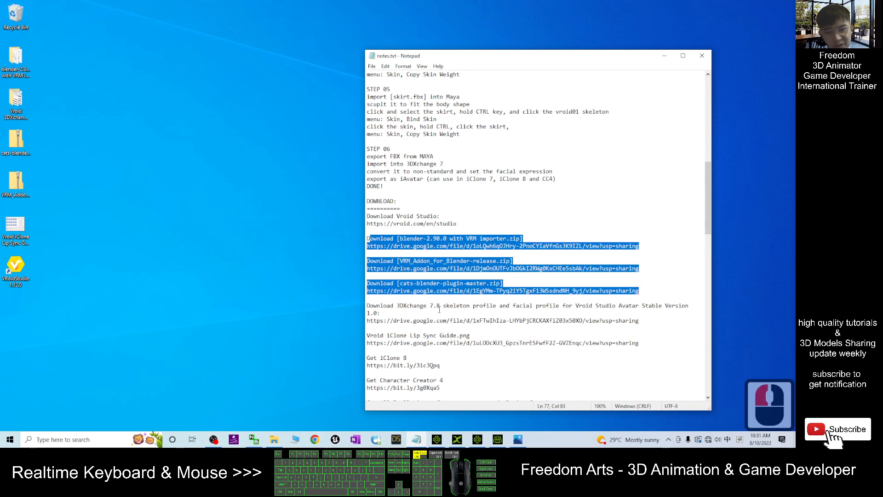
# Review the download entries for the 3DXchange 7.8 skeleton and facial profiles and the Vroid iClone Lip Sync Guide.
pyautogui.moveTo(443, 306); pyautogui.dragTo(560, 306)
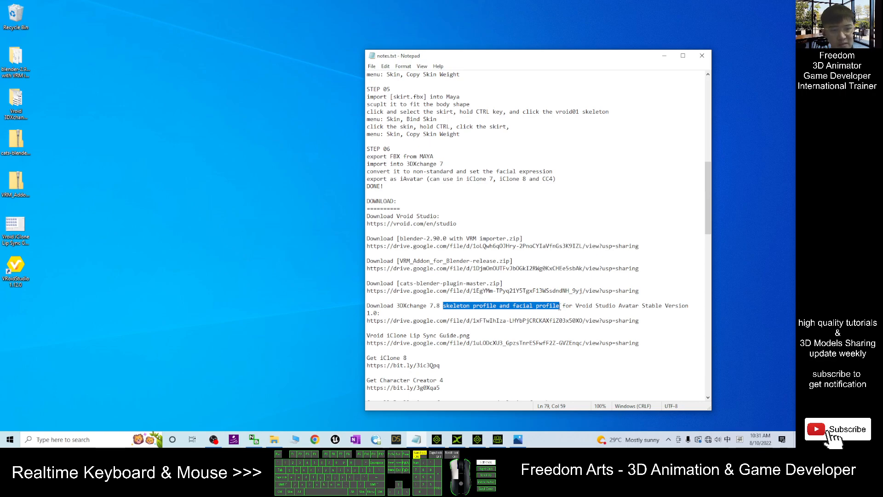
pyautogui.doubleClick(629, 301)
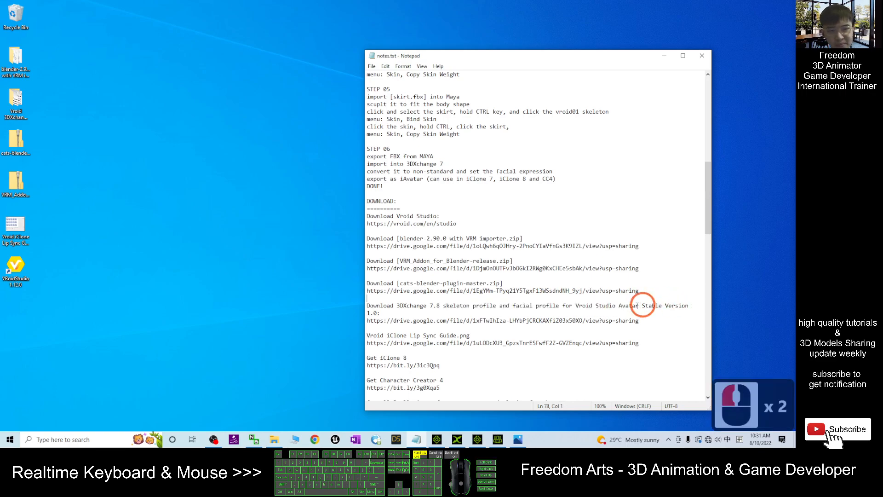
pyautogui.scroll(-1, 489, 313)
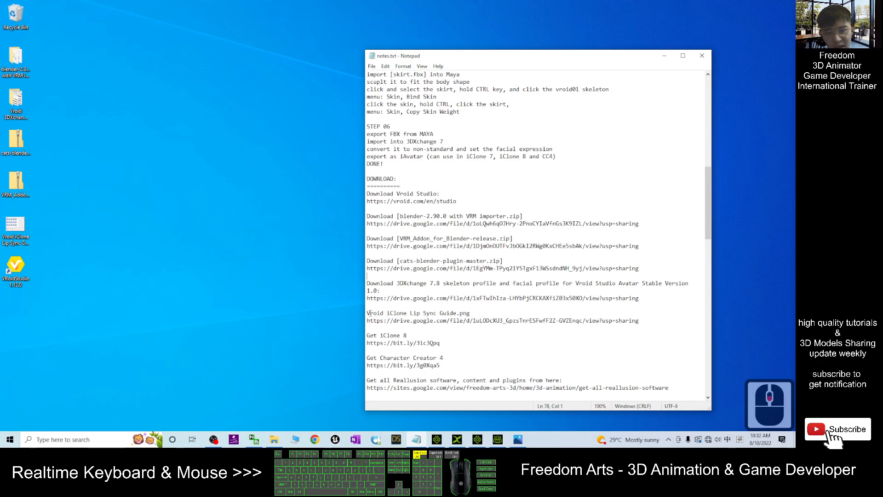
pyautogui.moveTo(376, 316); pyautogui.dragTo(469, 312)
pyautogui.click(490, 319)
pyautogui.scroll(-1, 543, 318)
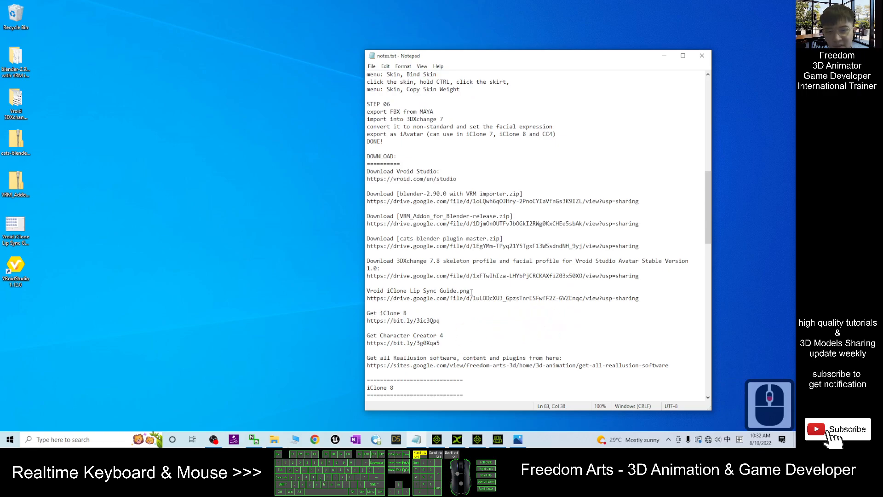
pyautogui.moveTo(643, 307); pyautogui.dragTo(359, 189)
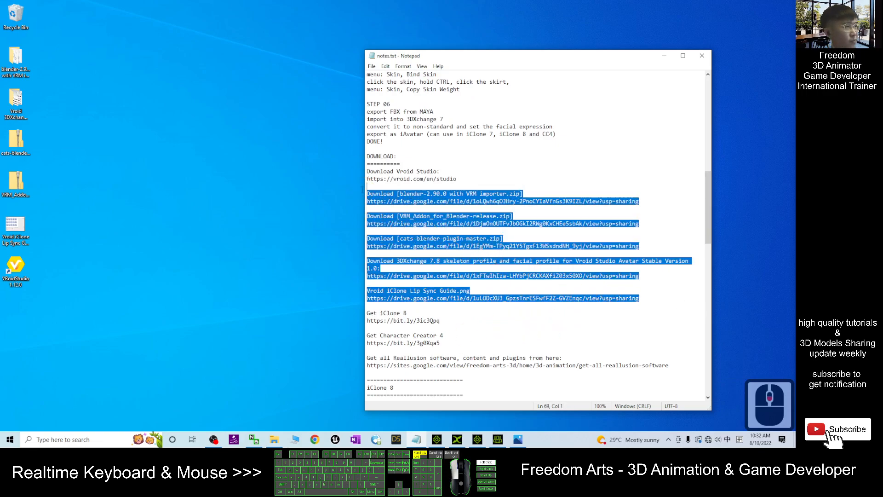
# Review the tutorial steps again and the links for getting Character Creator 4 and iClone 8.
pyautogui.scroll(12, 385, 138)
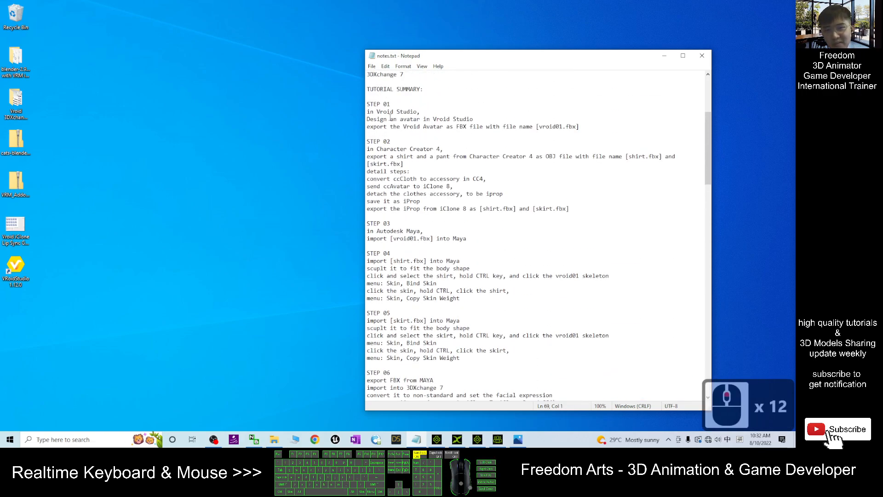
pyautogui.moveTo(368, 105); pyautogui.dragTo(483, 380)
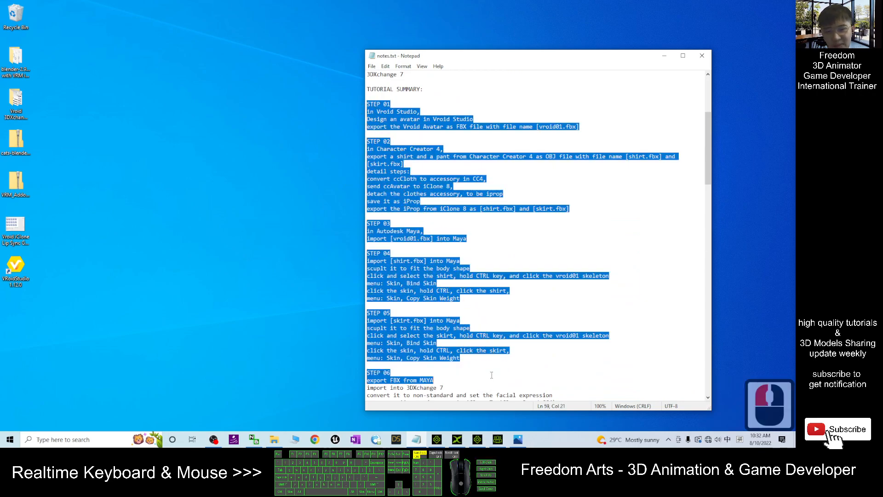
pyautogui.scroll(-5, 500, 275)
pyautogui.scroll(-9, 499, 274)
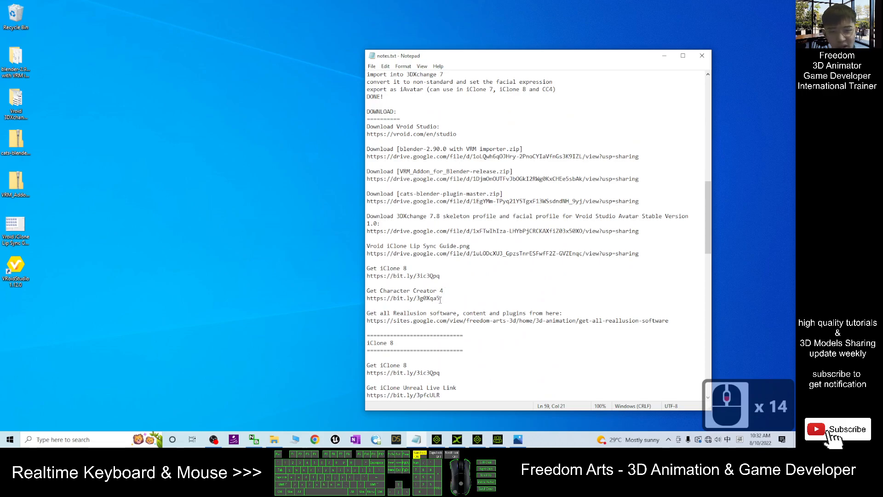
pyautogui.moveTo(446, 300); pyautogui.dragTo(382, 283)
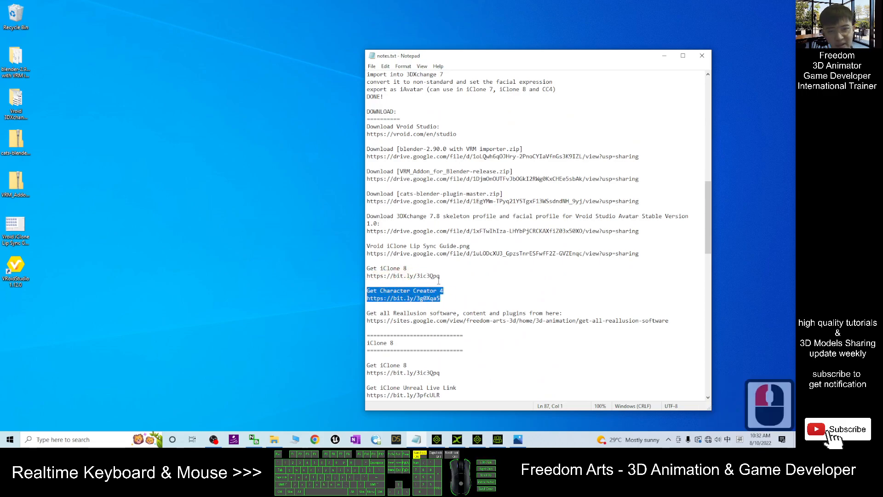
pyautogui.click(448, 277)
pyautogui.moveTo(448, 277); pyautogui.dragTo(366, 270)
pyautogui.click(542, 274)
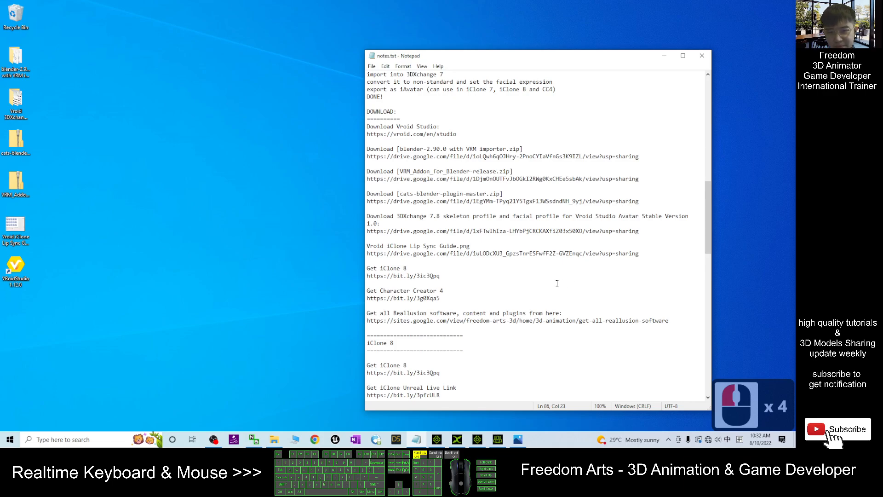
# Return to STEP 01 of the tutorial summary and launch VRoid Studio from the desktop.
pyautogui.scroll(17, 565, 284)
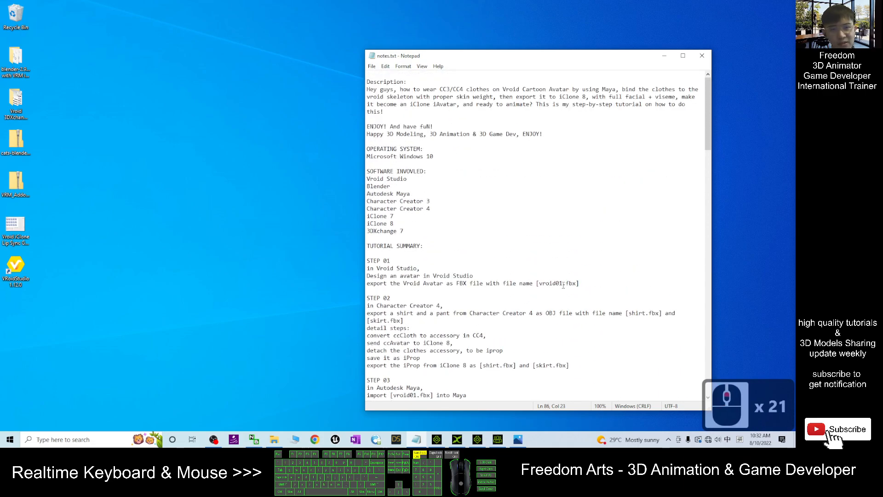
pyautogui.scroll(-5, 556, 262)
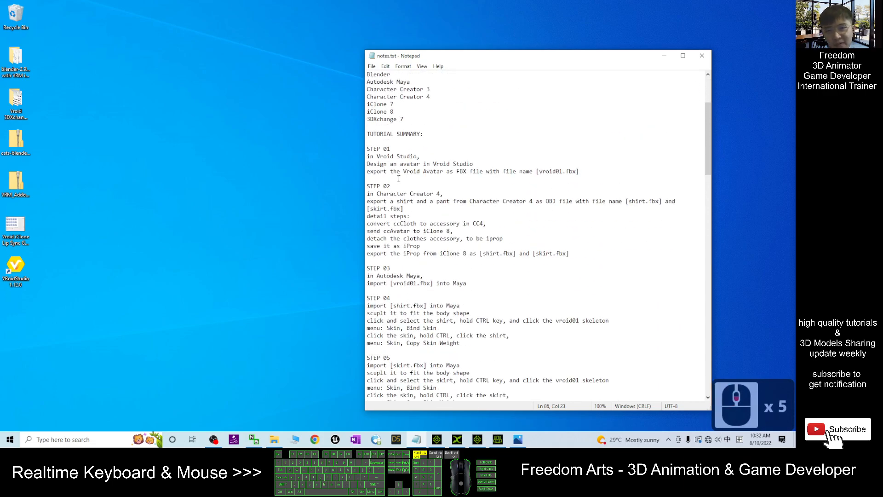
pyautogui.moveTo(92, 49); pyautogui.dragTo(4, 313)
pyautogui.moveTo(386, 156); pyautogui.dragTo(416, 157)
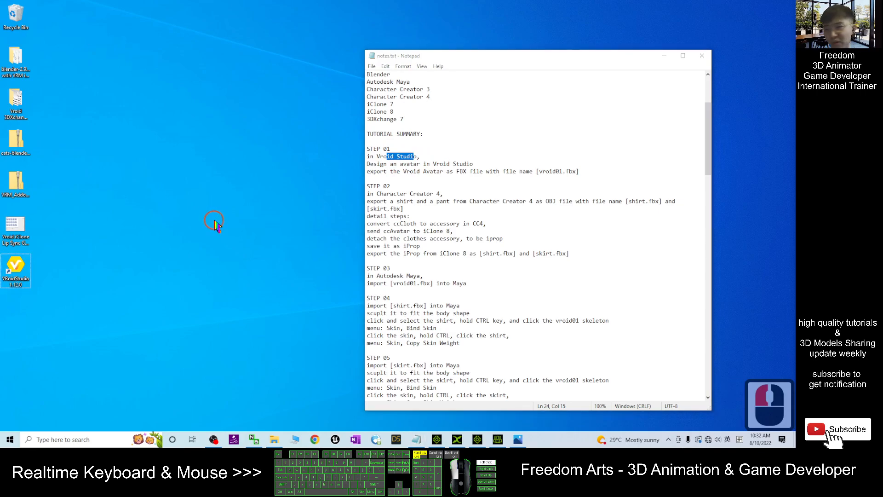
pyautogui.doubleClick(15, 262)
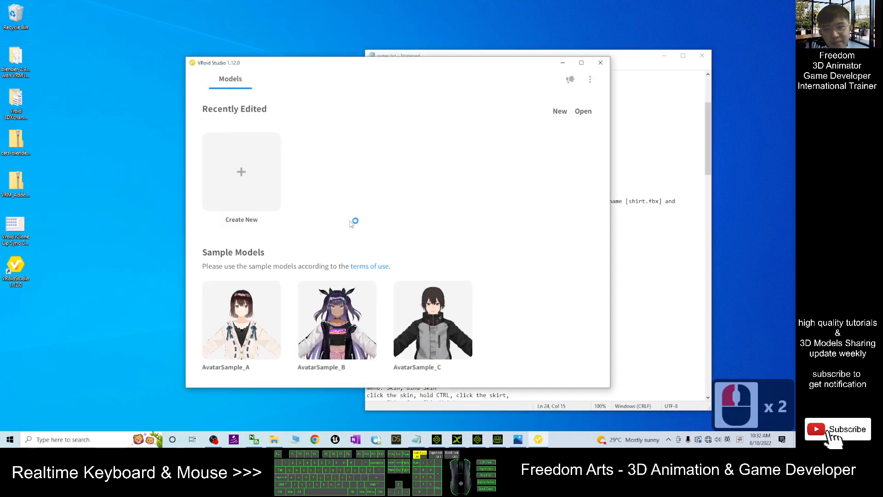
# Check the avatar design instruction in the notes, create a new VRoid Studio model from the Fem base and view it from an angle.
pyautogui.click(616, 55)
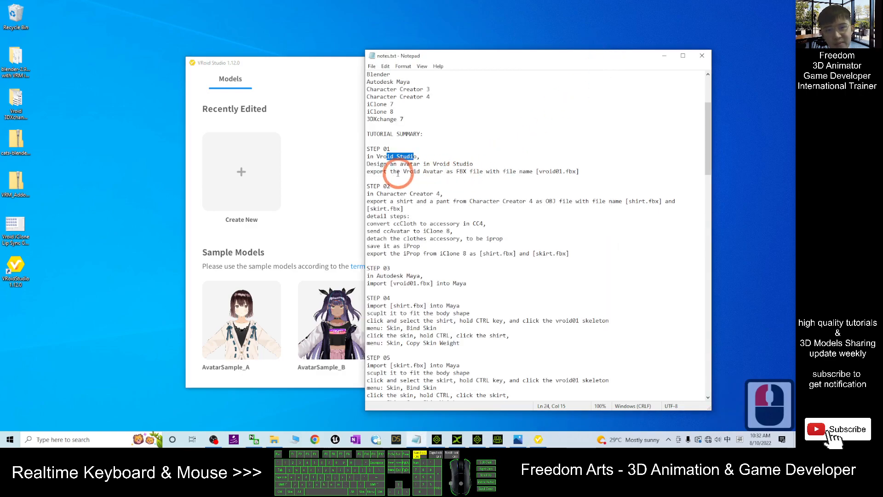
pyautogui.moveTo(376, 164); pyautogui.dragTo(453, 164)
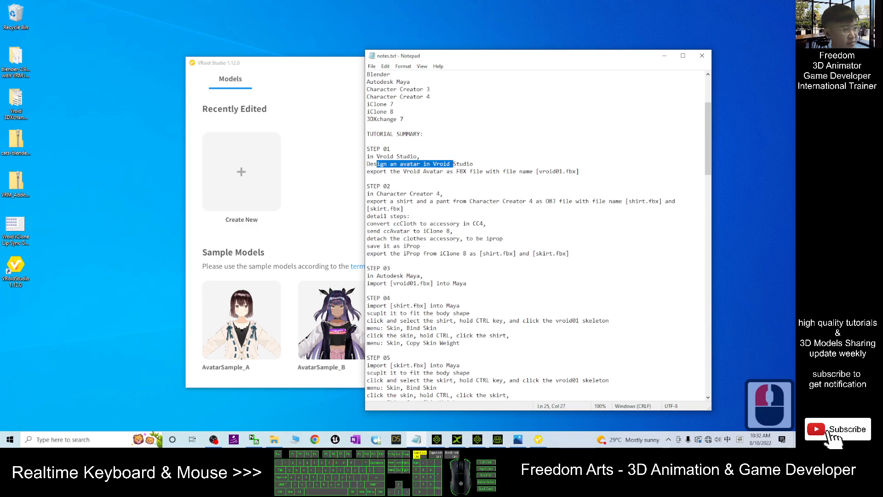
pyautogui.click(317, 94)
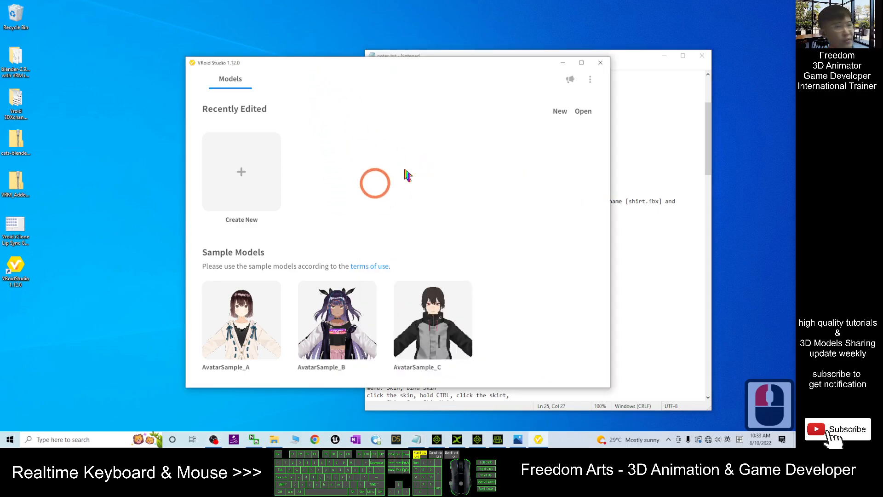
pyautogui.click(249, 186)
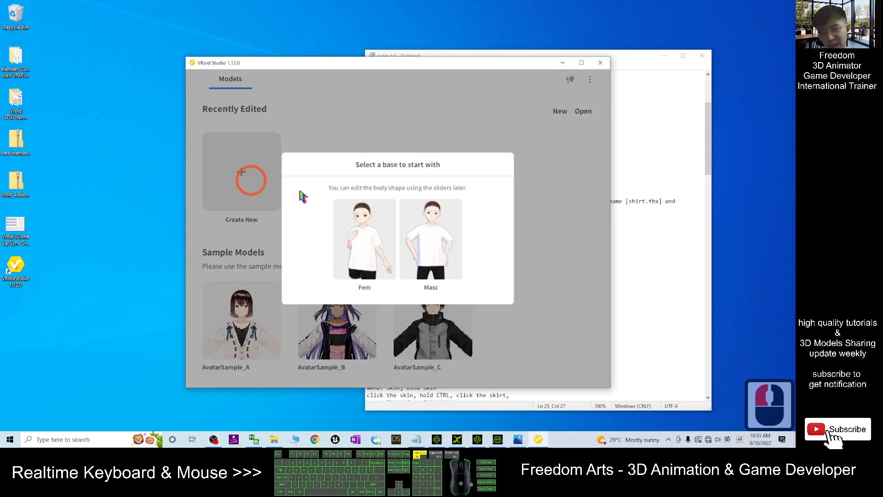
pyautogui.click(358, 248)
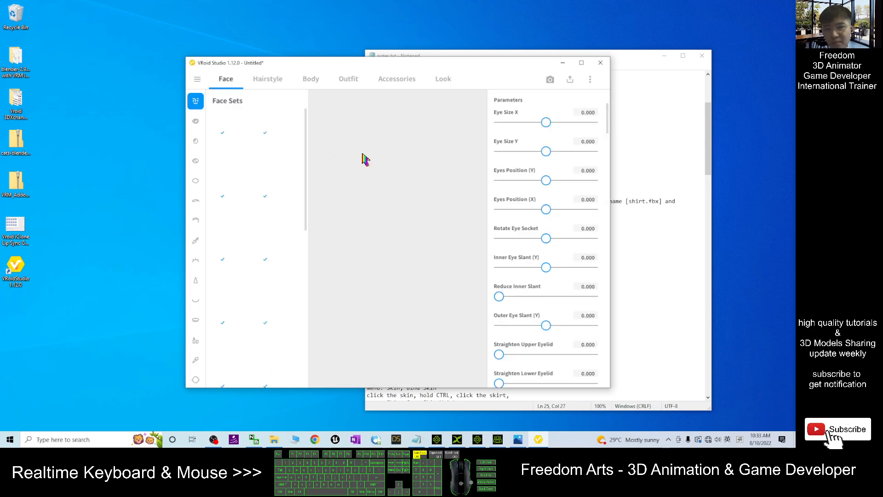
pyautogui.moveTo(472, 71); pyautogui.dragTo(531, 49)
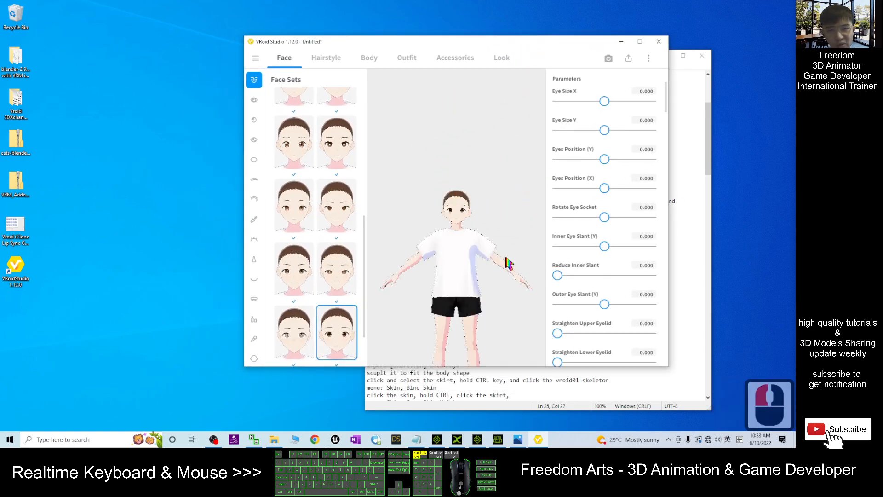
pyautogui.moveTo(517, 206); pyautogui.dragTo(129, 273)
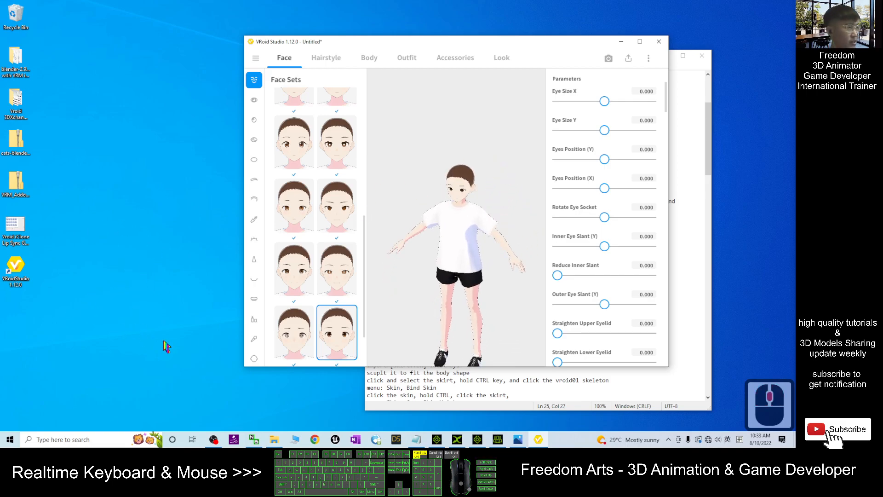
# Consult STEP 01 in the notes and create a folder named Works on the desktop.
pyautogui.click(705, 137)
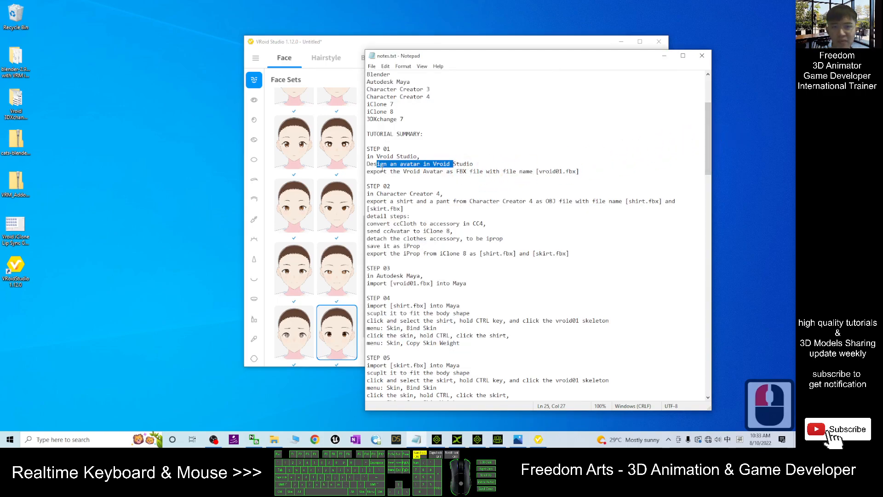
pyautogui.click(384, 157)
pyautogui.rightClick(40, 318)
pyautogui.moveTo(85, 293)
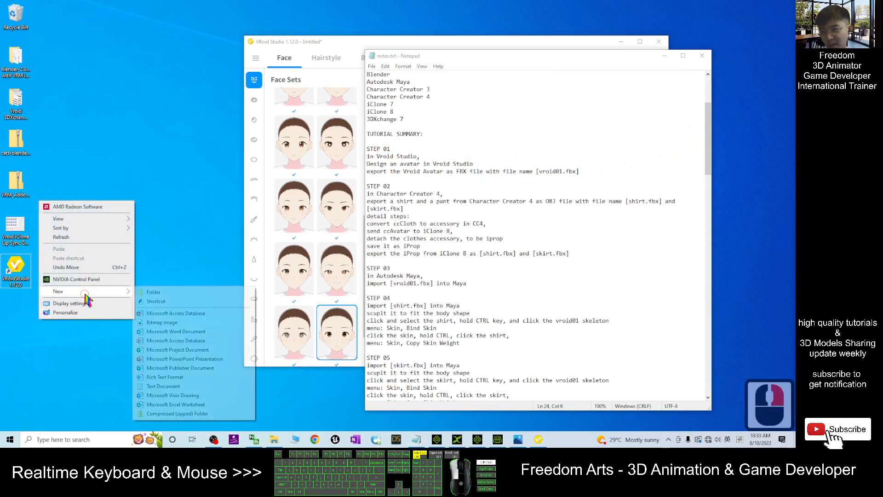
pyautogui.click(173, 294)
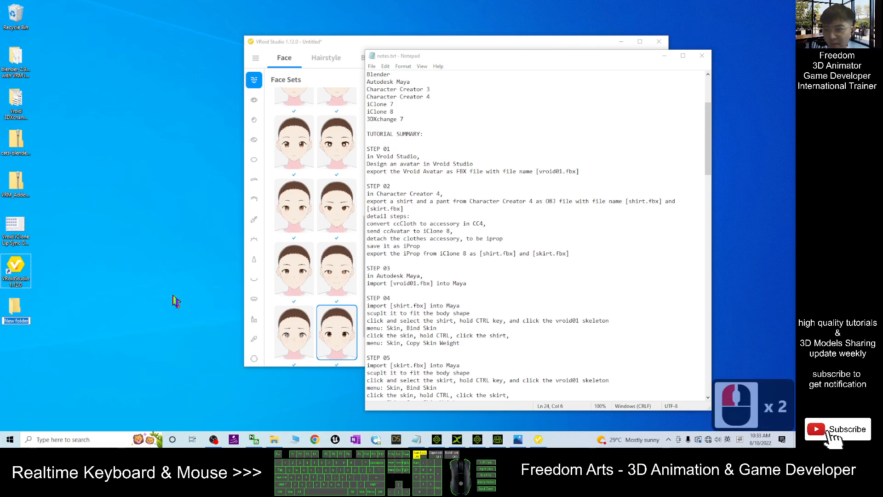
pyautogui.write('Works')
pyautogui.press('Return')
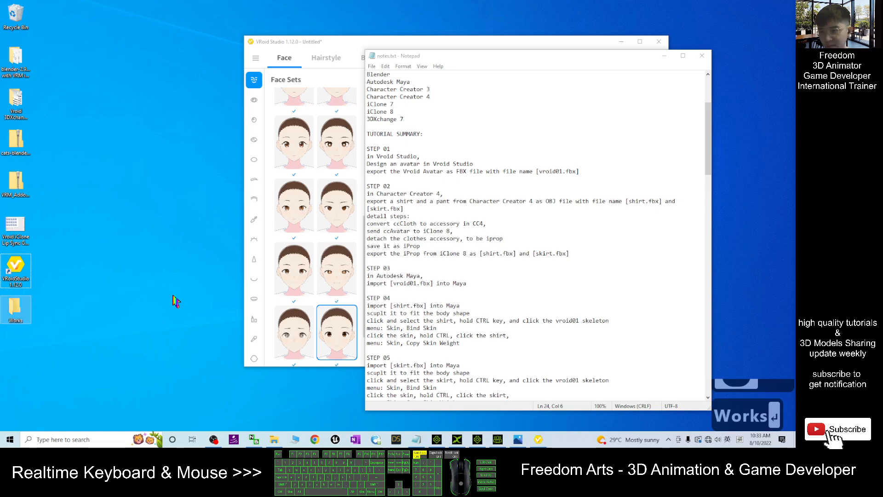
# Open the Works folder and create a subfolder named Step 01 in it.
pyautogui.click(137, 262)
pyautogui.doubleClick(18, 308)
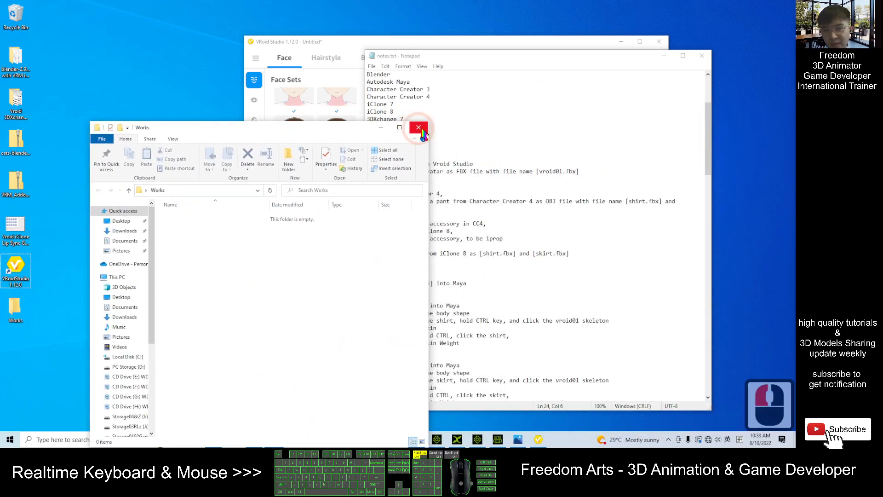
pyautogui.click(419, 131)
pyautogui.doubleClick(8, 311)
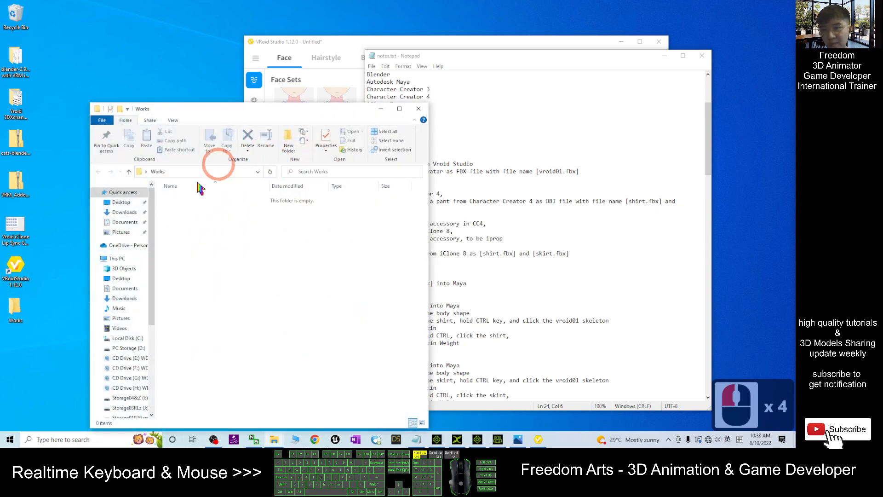
pyautogui.rightClick(187, 221)
pyautogui.moveTo(223, 332)
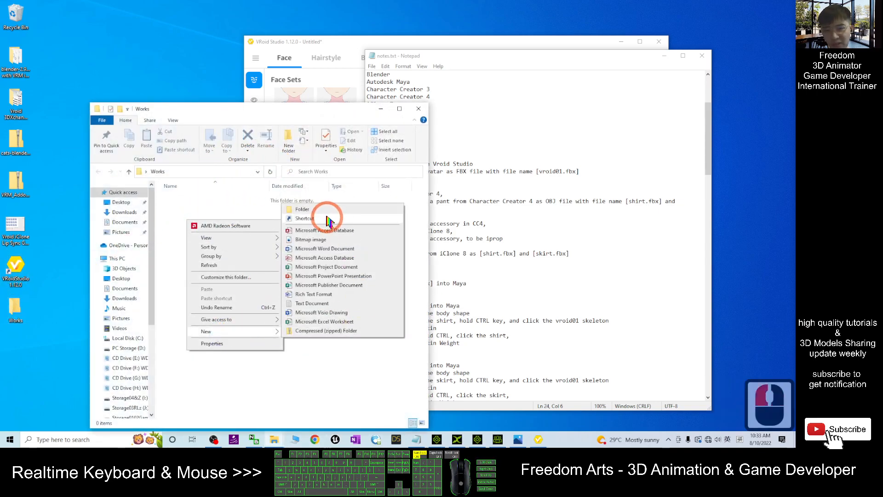
pyautogui.click(324, 213)
pyautogui.write('Step 01')
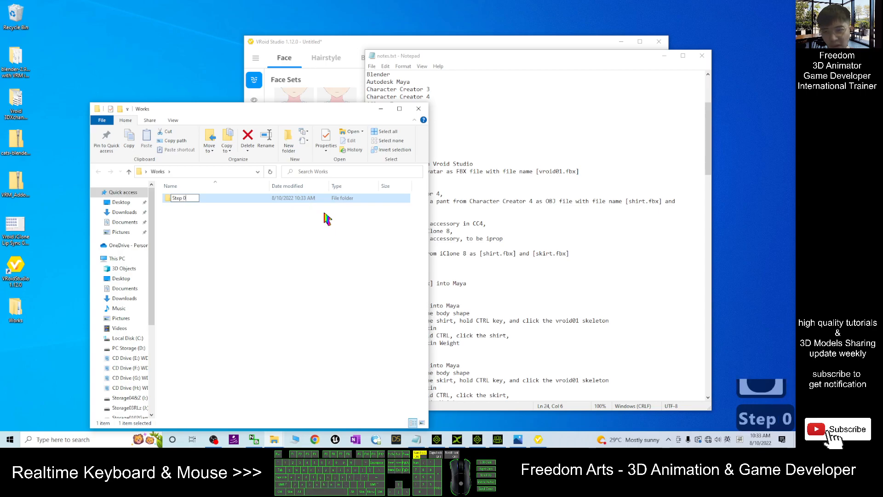
pyautogui.press('Return')
# Check STEP 01 in the notes and return to VRoid Studio with its window maximized.
pyautogui.click(504, 134)
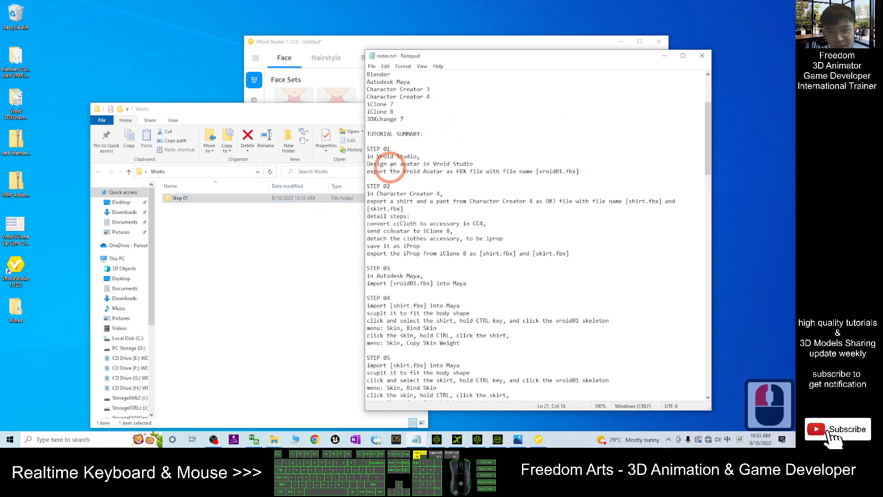
pyautogui.click(354, 45)
pyautogui.click(640, 42)
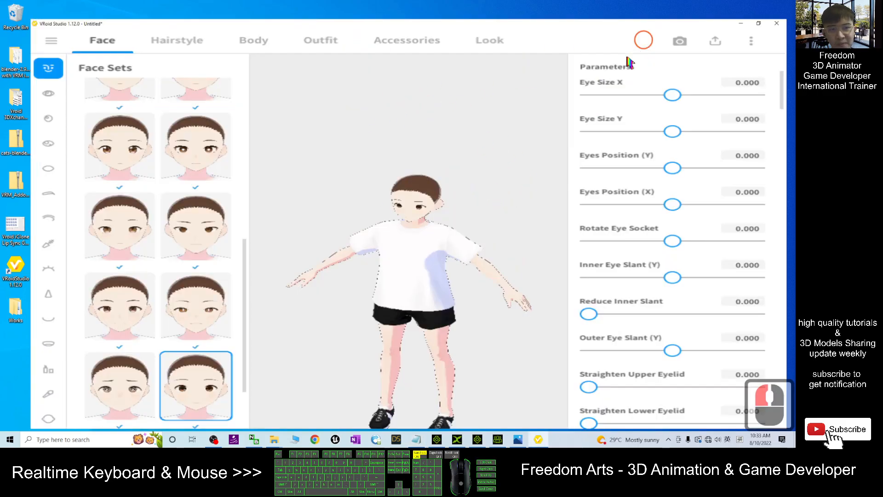
# Apply the short hairstyle set with side-swept bangs and a small upright strand to the avatar and check it up close.
pyautogui.click(267, 188)
pyautogui.scroll(20, 390, 191)
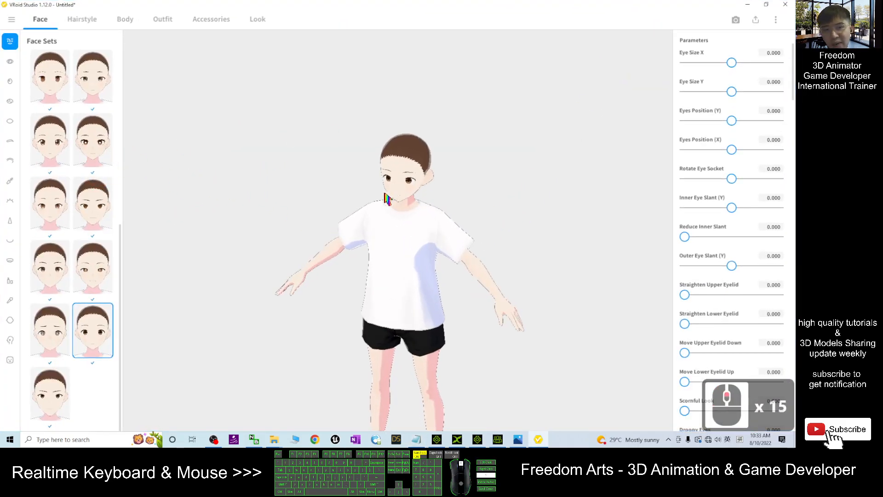
pyautogui.moveTo(274, 211); pyautogui.dragTo(403, 202, button='right')
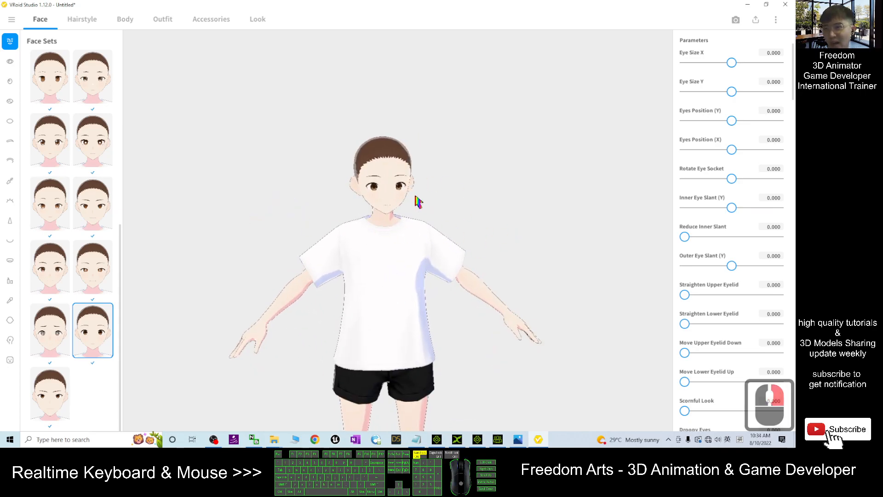
pyautogui.click(85, 23)
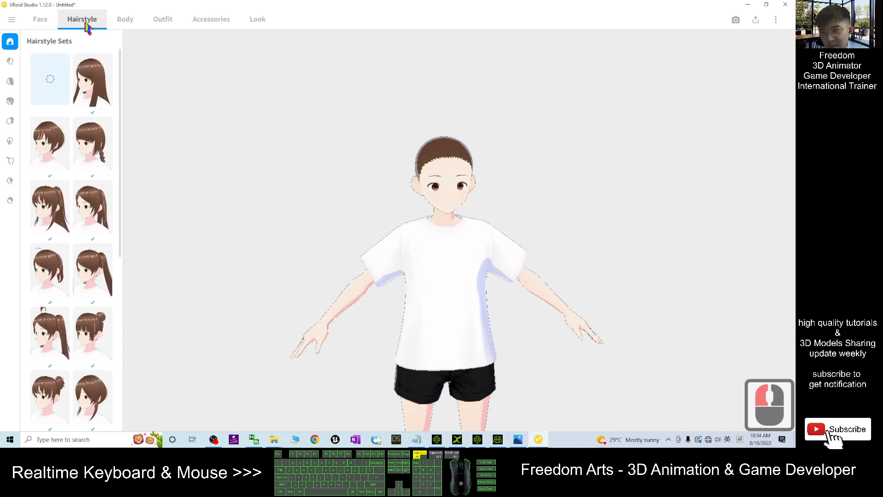
pyautogui.click(55, 272)
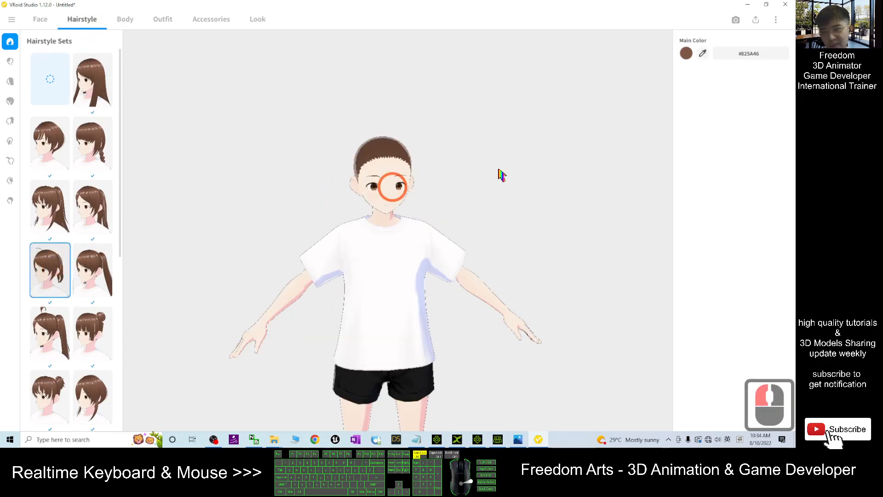
pyautogui.scroll(11, 479, 184)
pyautogui.moveTo(483, 192)
pyautogui.mouseDown(button='right')
pyautogui.moveTo(540, 199)
pyautogui.moveTo(479, 189)
pyautogui.moveTo(497, 191)
pyautogui.mouseUp(button='right')
pyautogui.scroll(7, 368, 132)
pyautogui.scroll(4, 366, 125)
pyautogui.moveTo(506, 163); pyautogui.dragTo(515, 200, button='middle')
pyautogui.moveTo(514, 200); pyautogui.dragTo(530, 219, button='right')
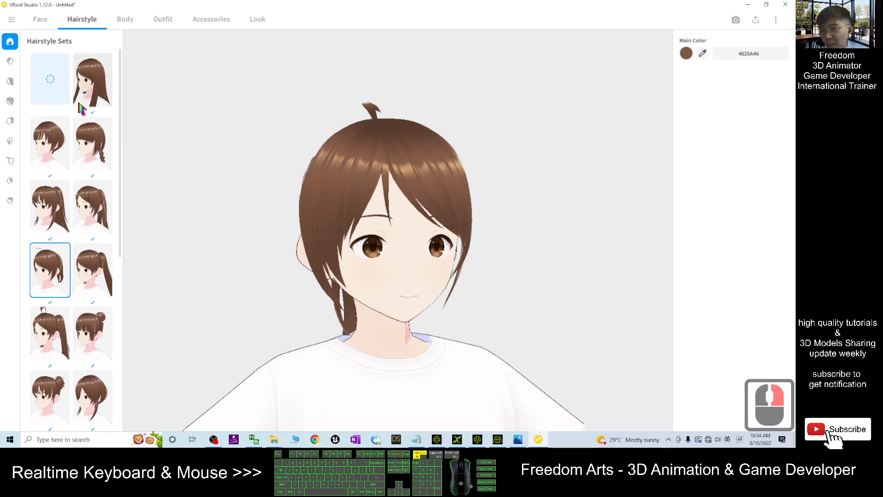
# Give the avatar's face the long, spiky eyelash preset just before the last one in the list.
pyautogui.click(42, 20)
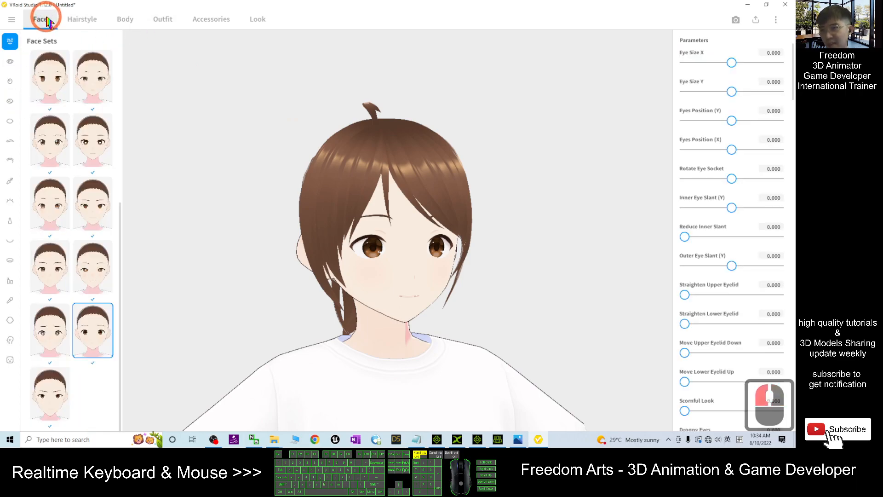
pyautogui.click(10, 201)
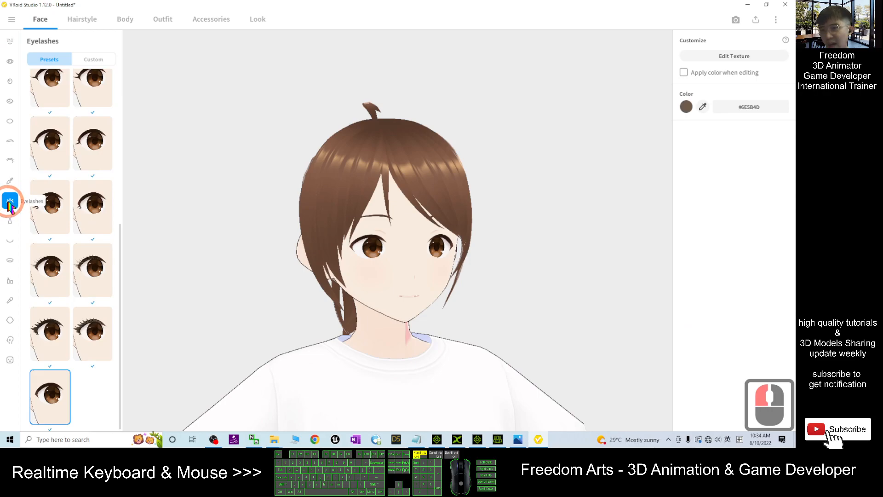
pyautogui.click(95, 333)
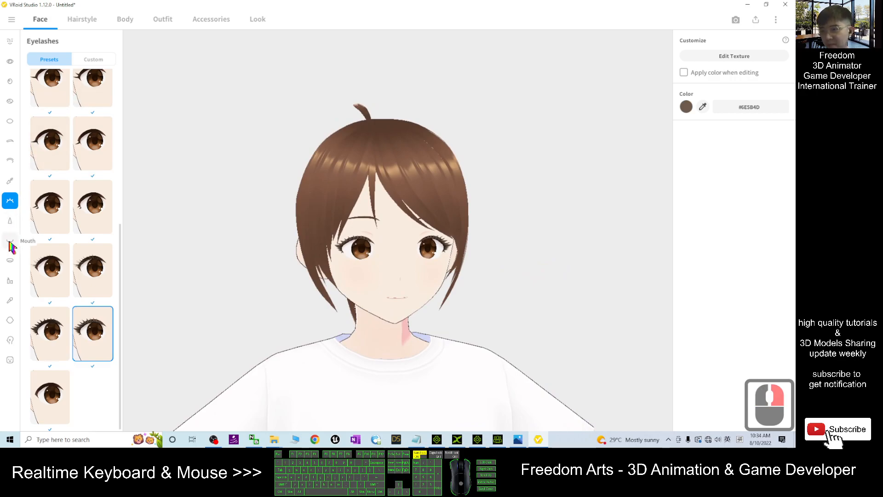
# Apply the last lips preset to the avatar and inspect the face from several angles and distances.
pyautogui.click(10, 280)
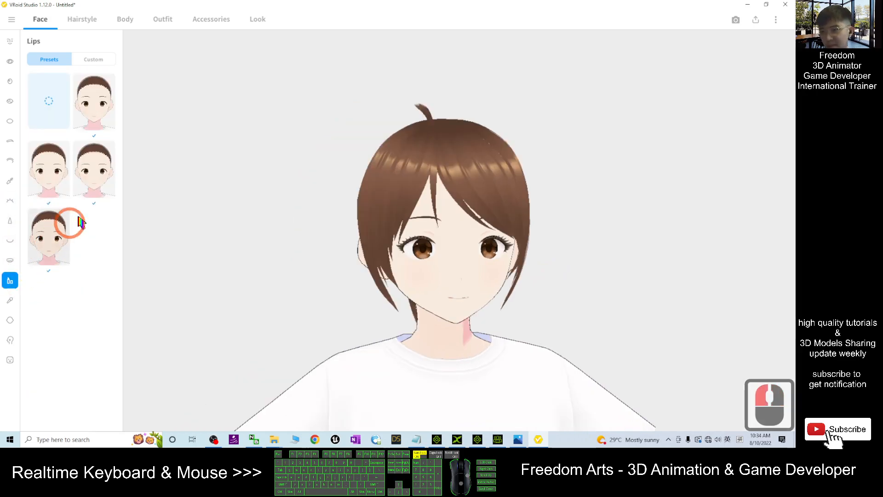
pyautogui.click(59, 250)
pyautogui.scroll(5, 566, 317)
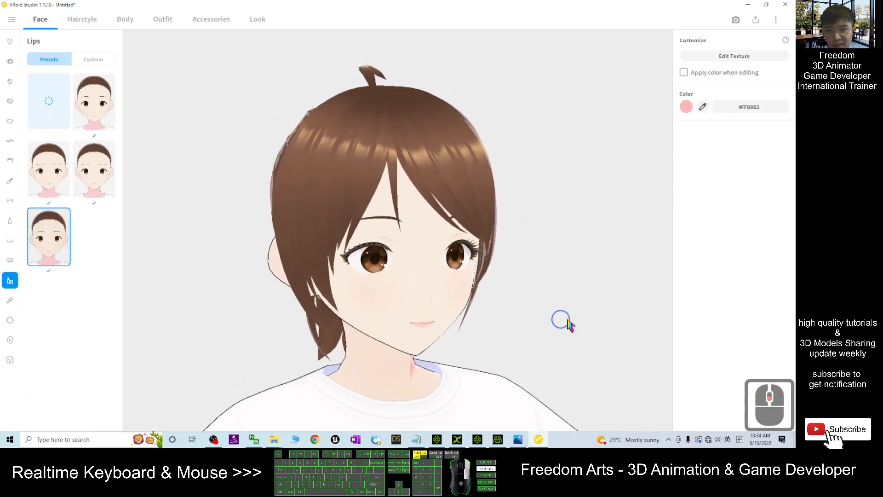
pyautogui.scroll(-20, 534, 327)
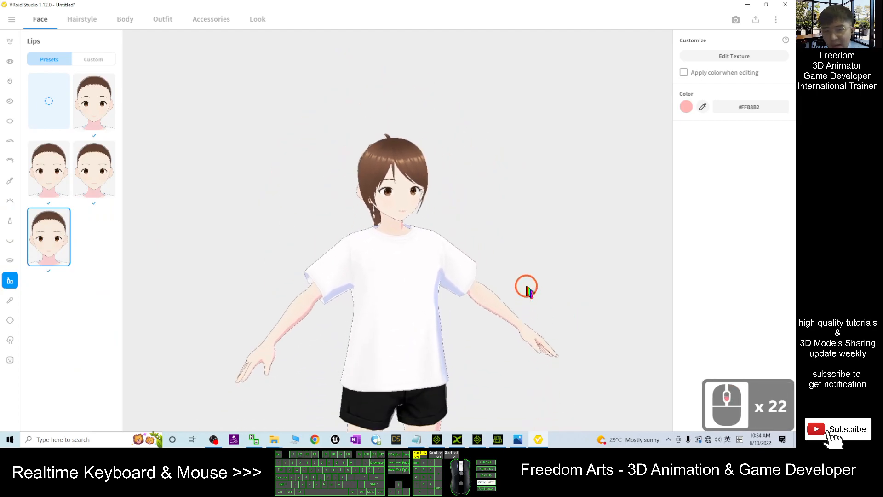
pyautogui.moveTo(526, 286); pyautogui.dragTo(381, 309, button='right')
pyautogui.scroll(20, 477, 192)
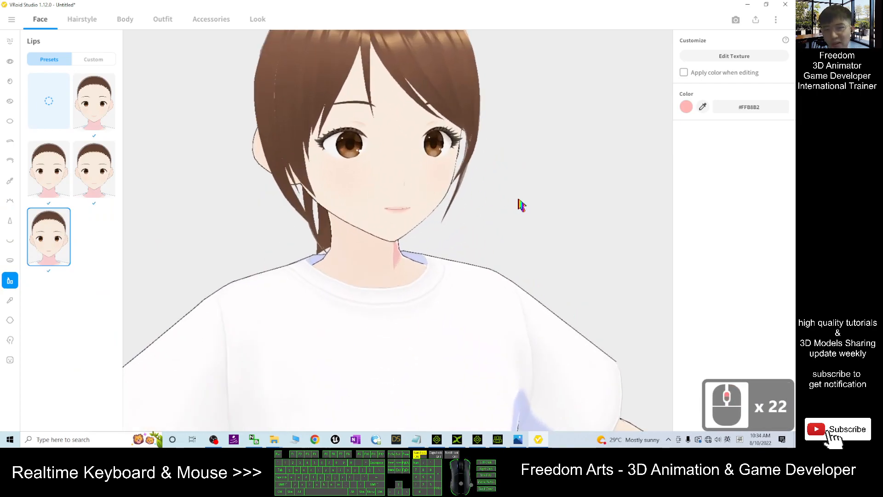
pyautogui.moveTo(510, 285); pyautogui.dragTo(493, 282, button='right')
pyautogui.scroll(-11, 493, 282)
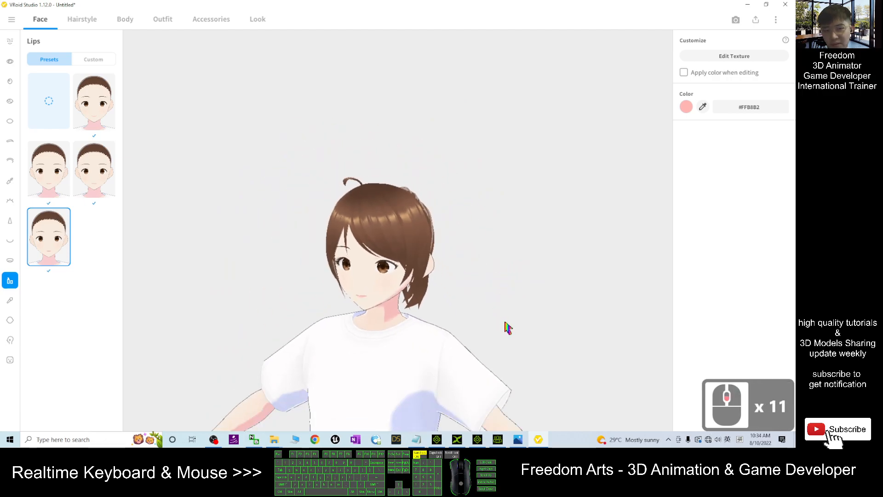
pyautogui.scroll(-9, 499, 258)
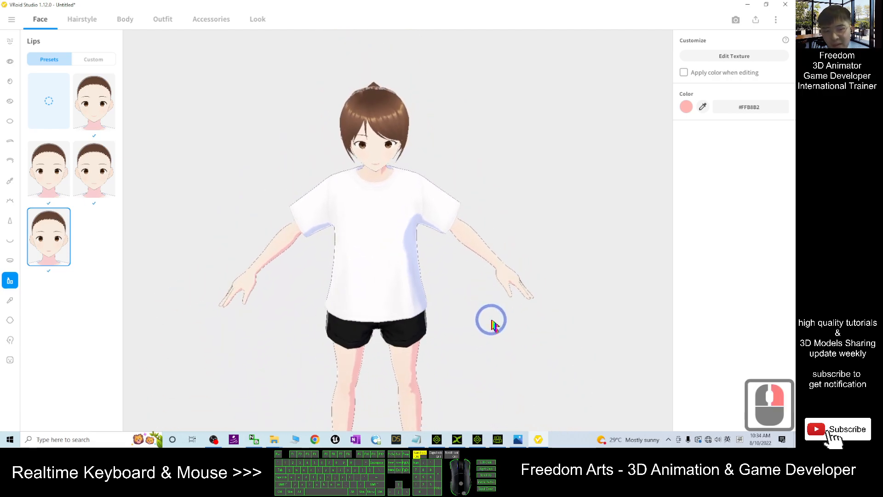
# View the cover.jpg image showing the CC4 cloth to VRoid to iClone 8 workflow, and return to VRoid Studio.
pyautogui.click(419, 271)
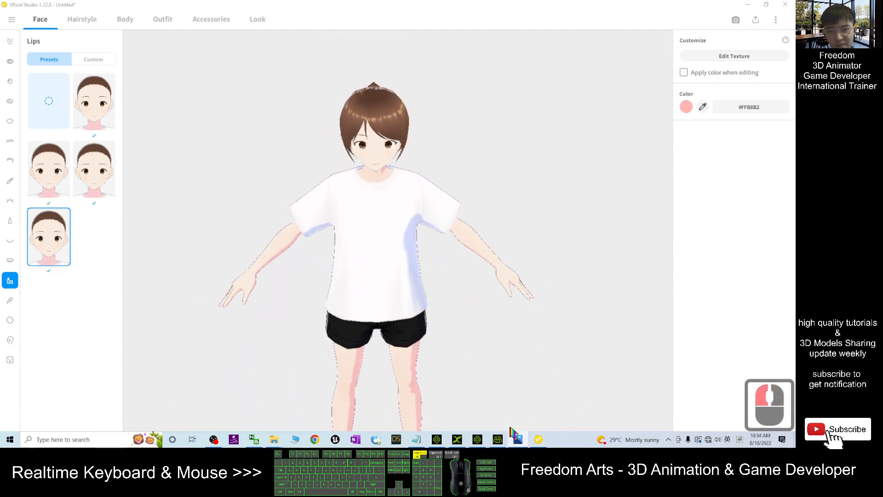
pyautogui.moveTo(795, 7); pyautogui.dragTo(351, 0)
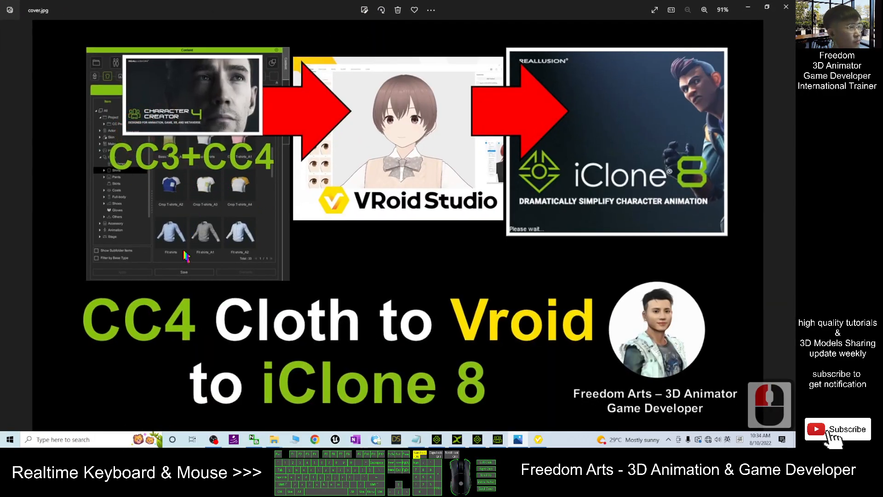
pyautogui.moveTo(513, 9); pyautogui.dragTo(0, 141)
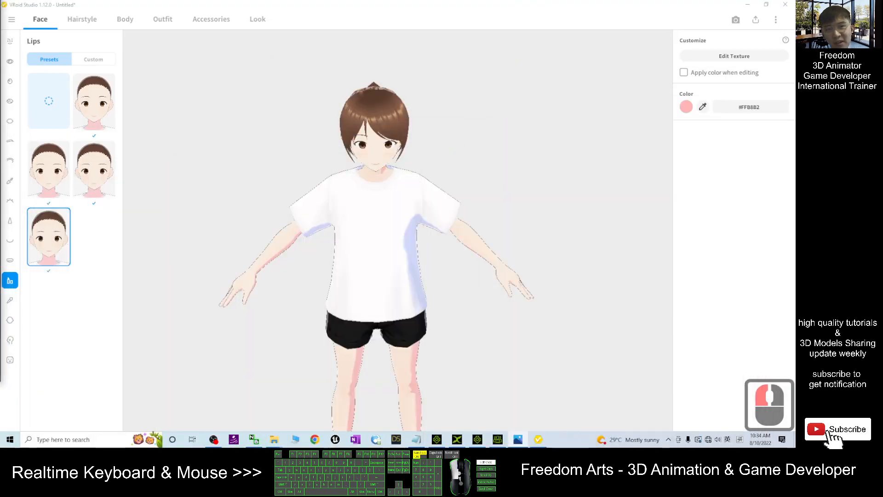
# View the avatar's full body and browse the whole outfit sets up to the start of the list.
pyautogui.scroll(-4, 482, 203)
pyautogui.moveTo(500, 313); pyautogui.dragTo(439, 351, button='right')
pyautogui.scroll(-4, 449, 405)
pyautogui.click(153, 23)
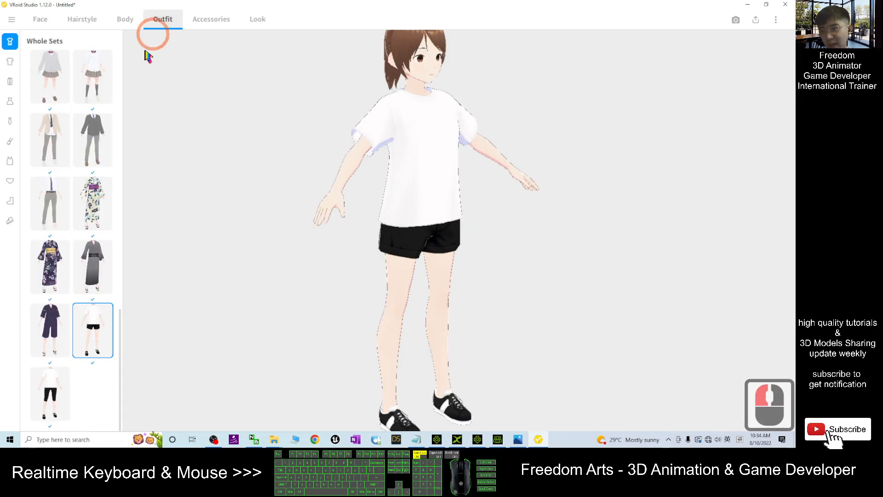
pyautogui.scroll(-6, 77, 185)
pyautogui.scroll(15, 72, 178)
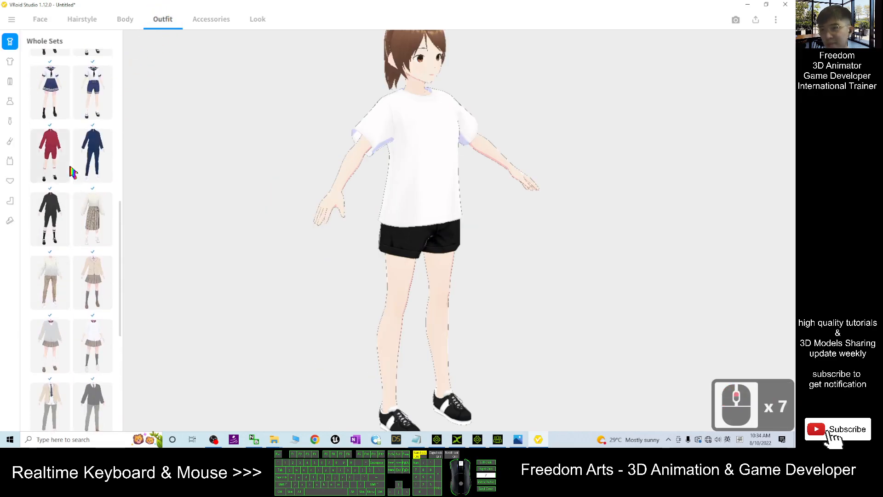
pyautogui.click(121, 211)
pyautogui.moveTo(121, 211); pyautogui.dragTo(120, 88)
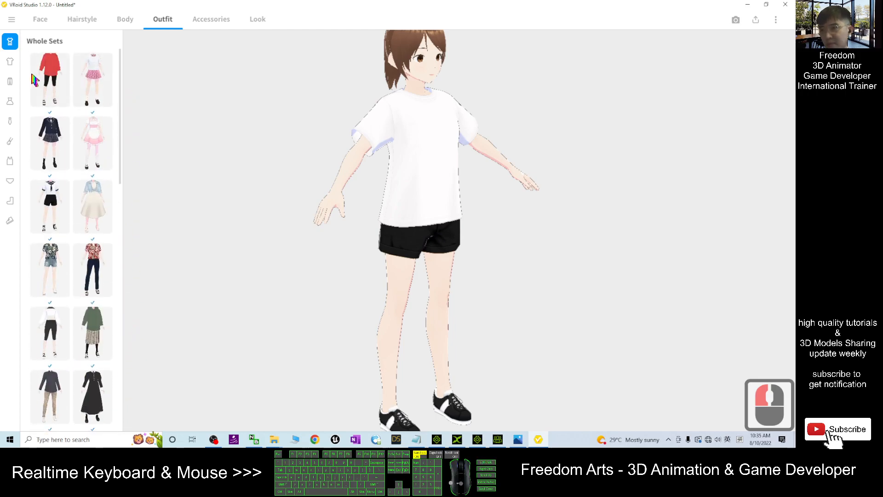
# Remove the avatar's white T-shirt by choosing the empty tops preset, and check the result from an angle.
pyautogui.doubleClick(10, 61)
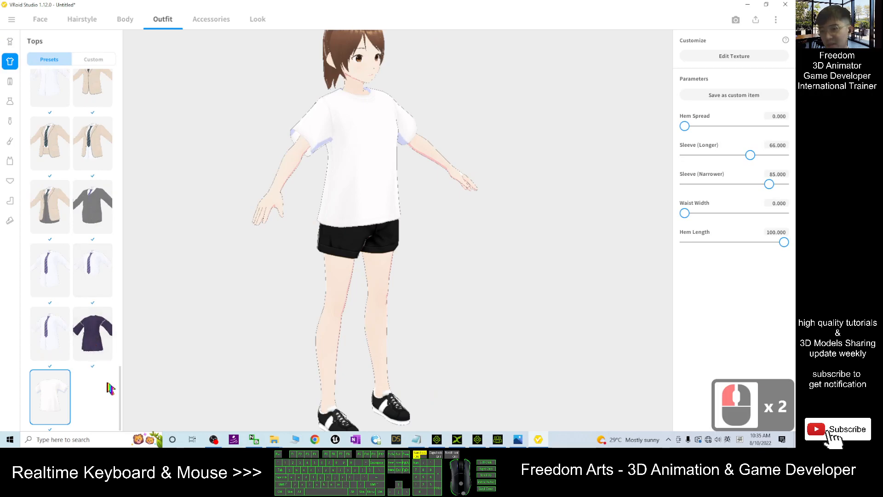
pyautogui.moveTo(121, 388); pyautogui.dragTo(122, 67)
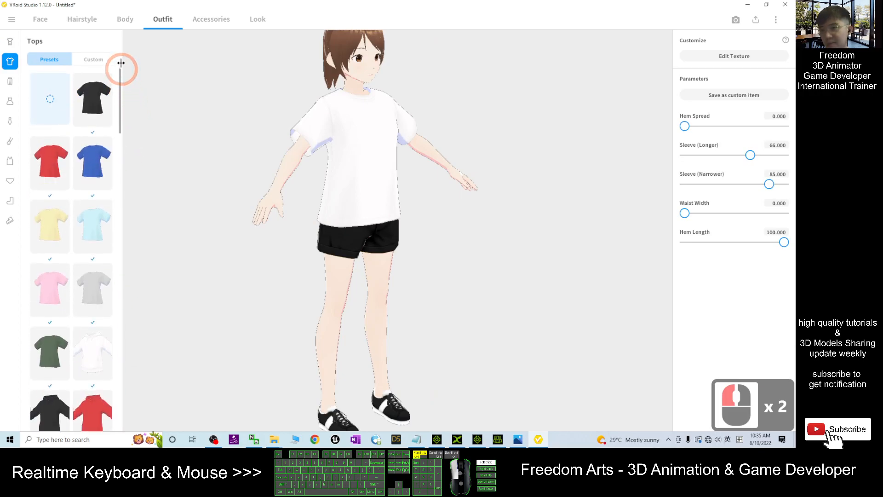
pyautogui.click(52, 102)
pyautogui.scroll(-3, 466, 236)
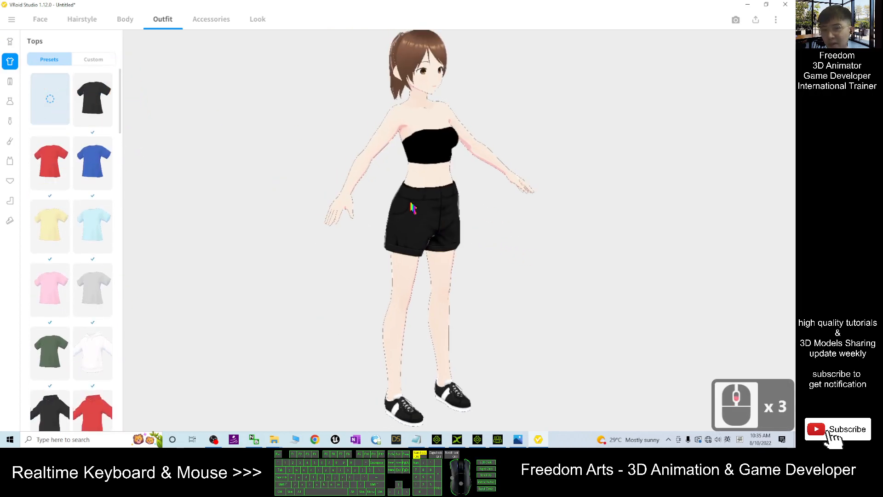
pyautogui.moveTo(386, 277); pyautogui.dragTo(300, 310, button='right')
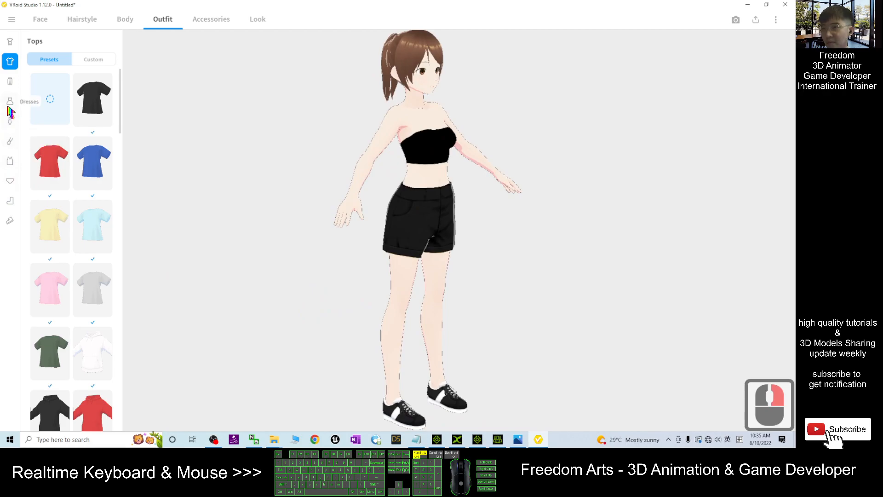
# Remove the avatar's black shorts by choosing the empty bottoms preset, and inspect the result from another angle.
pyautogui.click(11, 81)
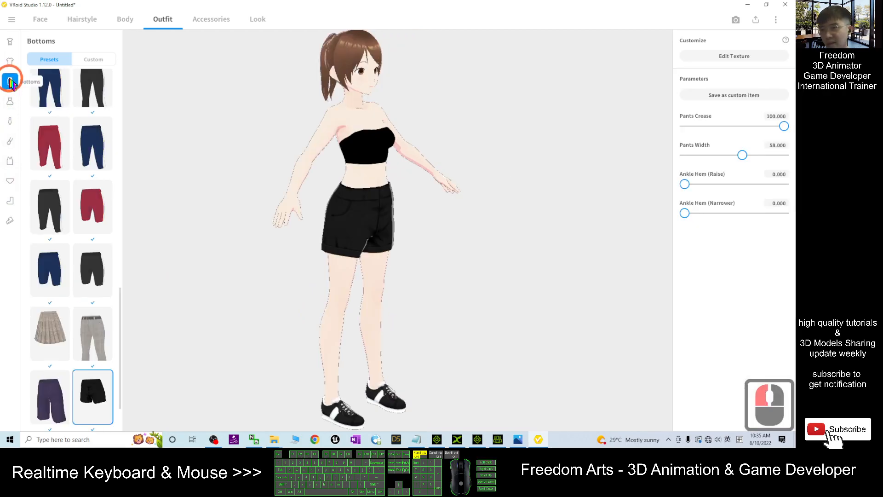
pyautogui.moveTo(119, 325); pyautogui.dragTo(130, 84)
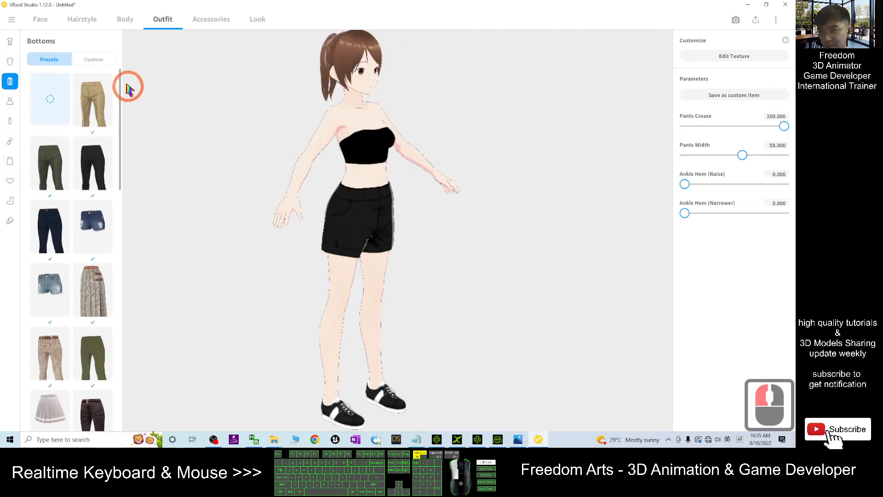
pyautogui.doubleClick(65, 108)
pyautogui.moveTo(360, 272); pyautogui.dragTo(474, 275)
pyautogui.moveTo(474, 275); pyautogui.dragTo(408, 337, button='right')
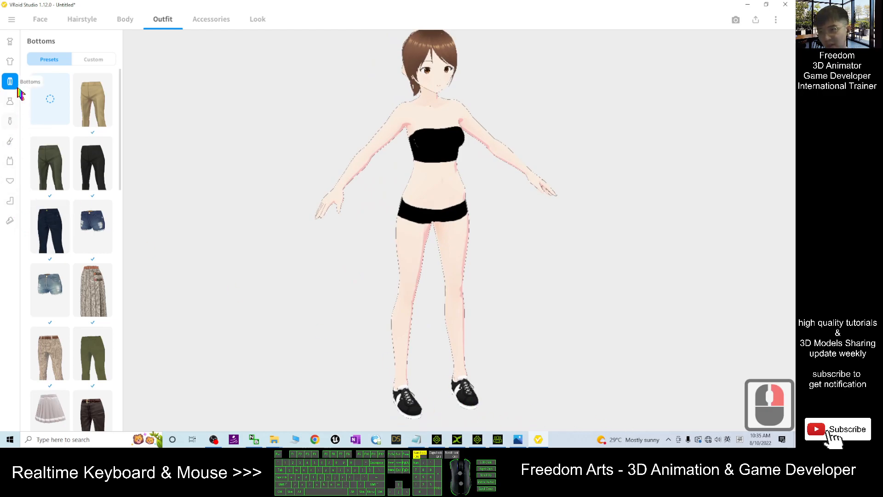
# Try the purple flip-flops from the shoe presets on the avatar.
pyautogui.click(10, 199)
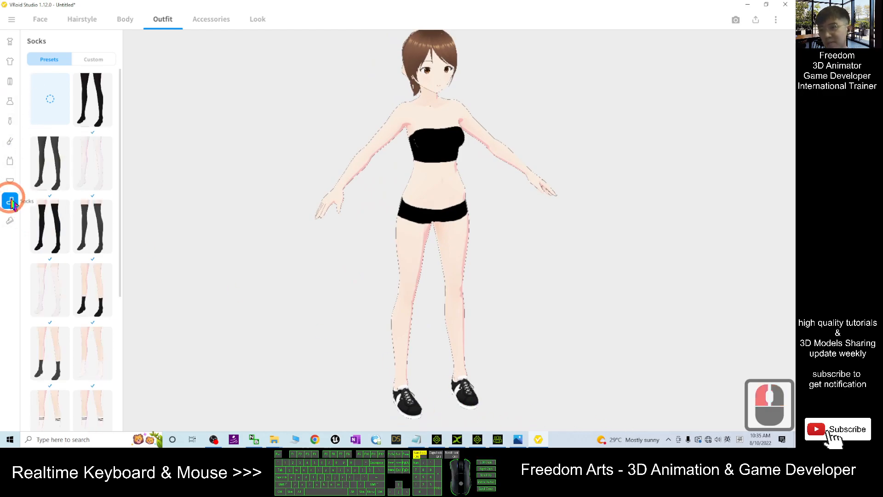
pyautogui.click(10, 221)
pyautogui.scroll(3, 69, 299)
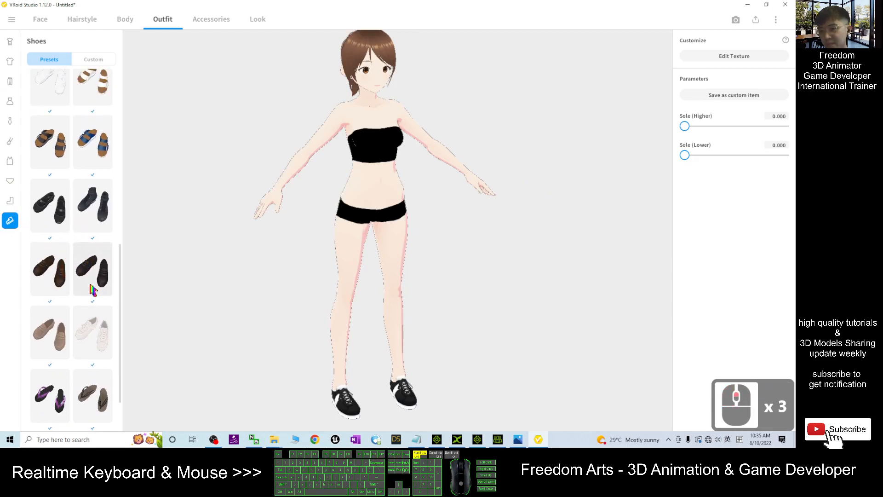
pyautogui.click(61, 389)
pyautogui.moveTo(481, 350)
pyautogui.mouseDown(button='right')
pyautogui.moveTo(470, 351)
pyautogui.moveTo(479, 352)
pyautogui.mouseUp(button='right')
# Try the white-soled sandals with black straps on the avatar and look at them from the front.
pyautogui.moveTo(121, 326); pyautogui.dragTo(117, 196)
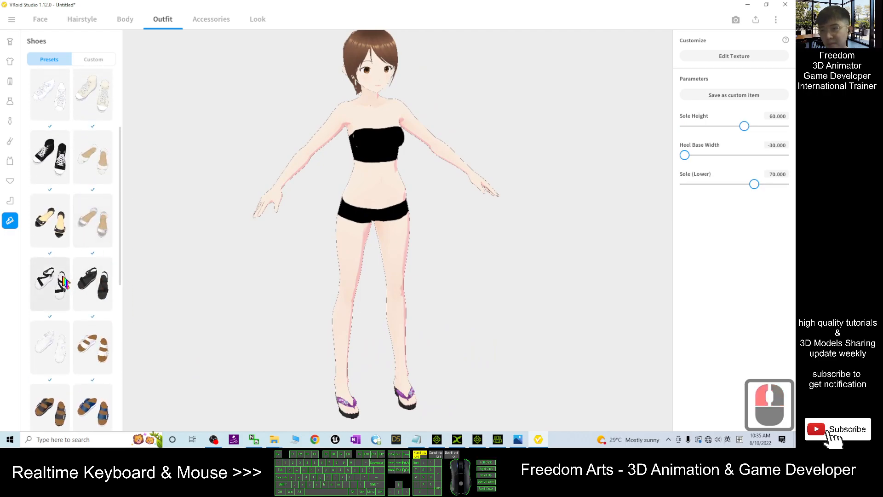
pyautogui.click(50, 284)
pyautogui.moveTo(468, 325); pyautogui.dragTo(481, 331)
pyautogui.moveTo(479, 327); pyautogui.dragTo(519, 324, button='right')
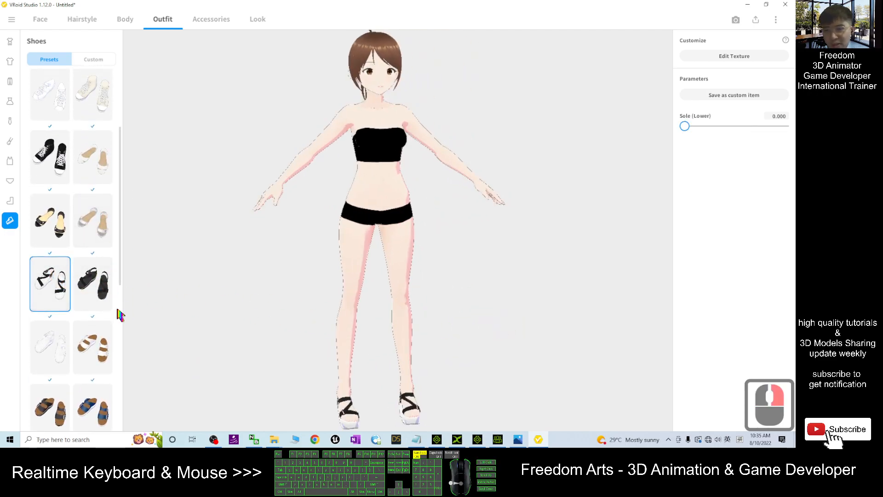
# Apply the all-black strappy platform sandals preset to the avatar and check the full figure from an angle.
pyautogui.click(101, 283)
pyautogui.moveTo(533, 292)
pyautogui.mouseDown()
pyautogui.moveTo(497, 296)
pyautogui.moveTo(515, 293)
pyautogui.mouseUp()
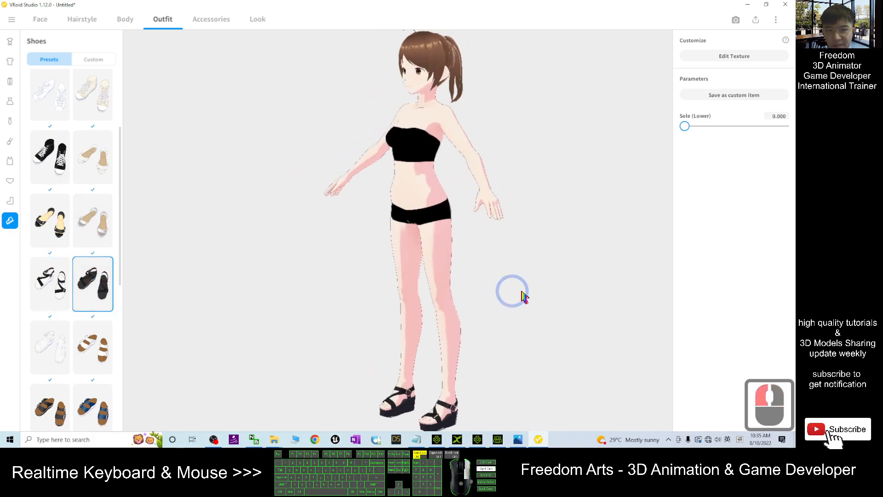
pyautogui.moveTo(515, 292); pyautogui.dragTo(544, 295, button='right')
pyautogui.scroll(-8, 431, 227)
pyautogui.moveTo(544, 251); pyautogui.dragTo(418, 166, button='right')
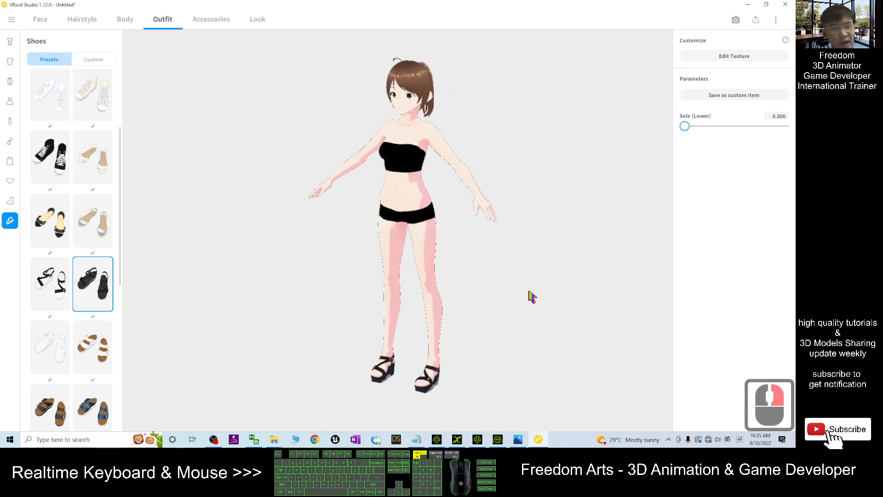
# View the workflow cover image again, return to VRoid Studio, and inspect the avatar up close and at full length.
pyautogui.click(518, 440)
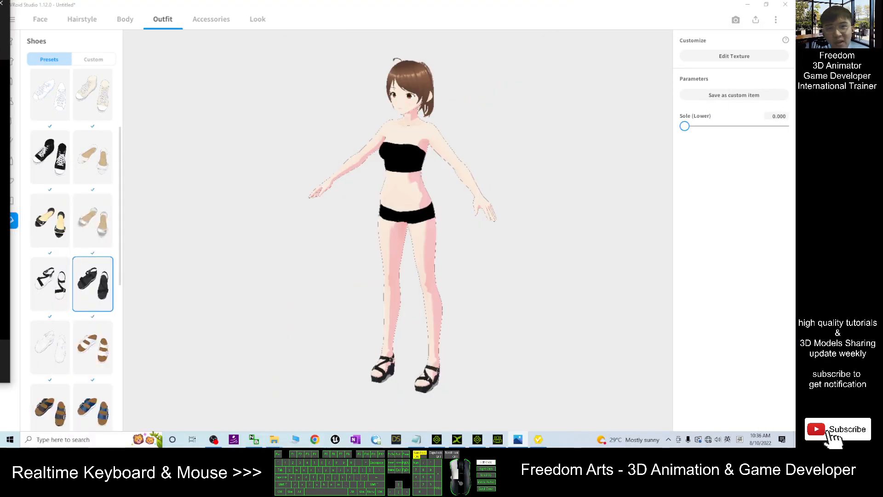
pyautogui.scroll(3, 459, 174)
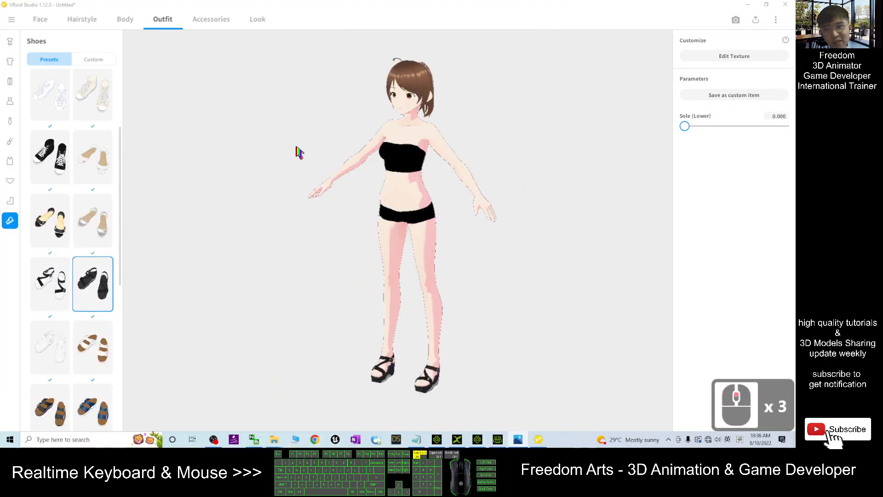
pyautogui.scroll(7, 455, 213)
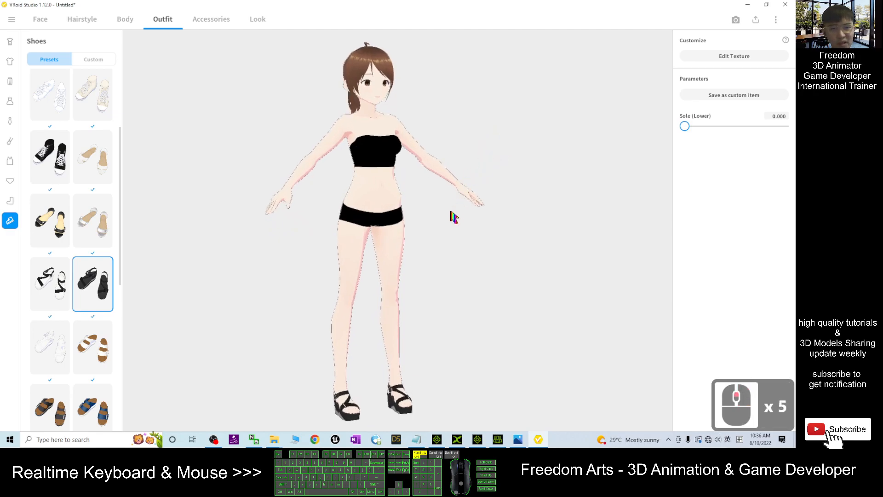
pyautogui.moveTo(446, 221); pyautogui.dragTo(473, 226, button='right')
pyautogui.scroll(13, 435, 148)
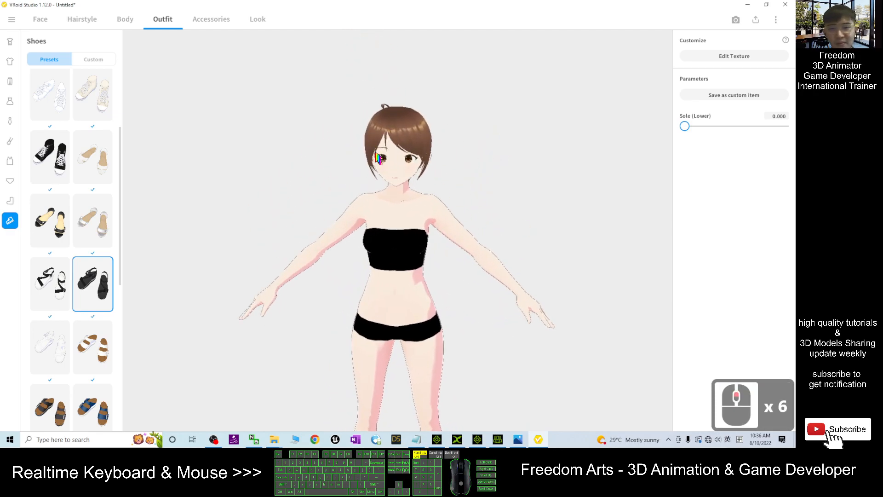
pyautogui.moveTo(266, 221); pyautogui.dragTo(280, 207, button='right')
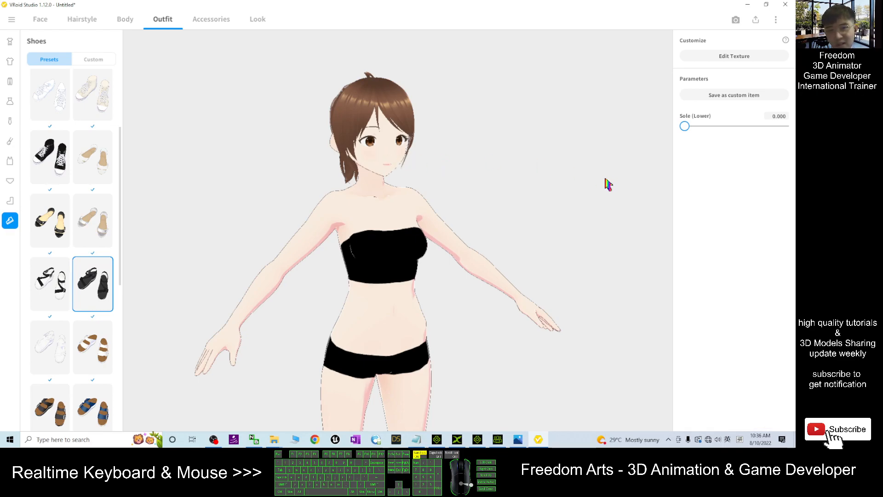
pyautogui.scroll(-19, 586, 183)
pyautogui.moveTo(494, 287)
pyautogui.mouseDown(button='right')
pyautogui.moveTo(517, 270)
pyautogui.moveTo(499, 288)
pyautogui.moveTo(501, 280)
pyautogui.mouseUp(button='right')
pyautogui.moveTo(488, 7); pyautogui.dragTo(572, 31)
pyautogui.click(266, 94)
pyautogui.moveTo(265, 95); pyautogui.dragTo(239, 66)
pyautogui.moveTo(598, 35); pyautogui.dragTo(587, 1)
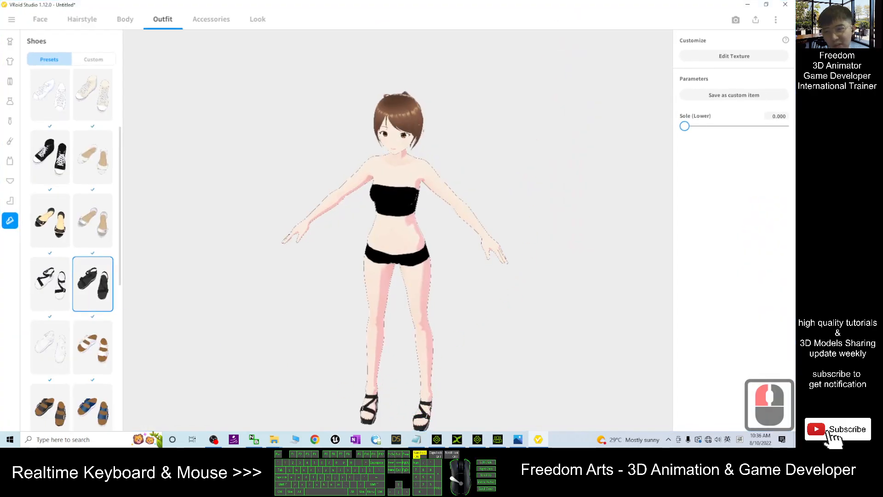
pyautogui.moveTo(124, 168); pyautogui.dragTo(125, 103)
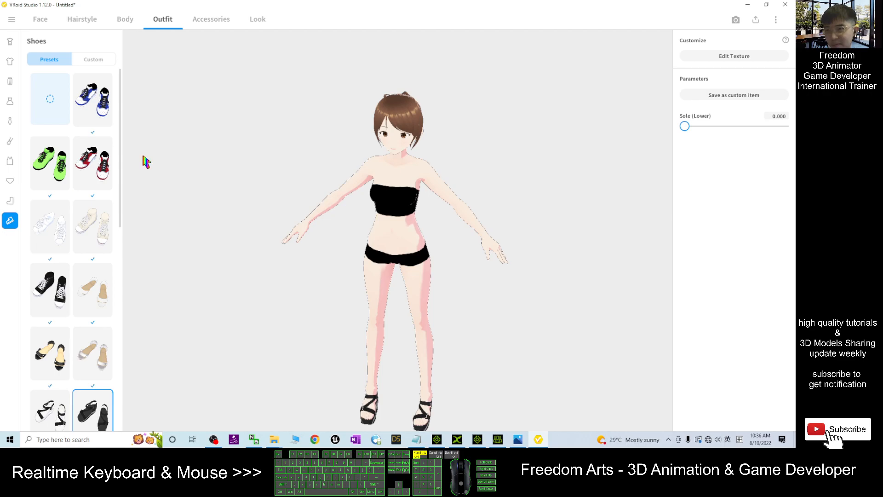
# Shrink the VRoid Studio window, open the Step 01 folder beside it, and start saving the avatar as a new file.
pyautogui.moveTo(380, 5); pyautogui.dragTo(433, 76)
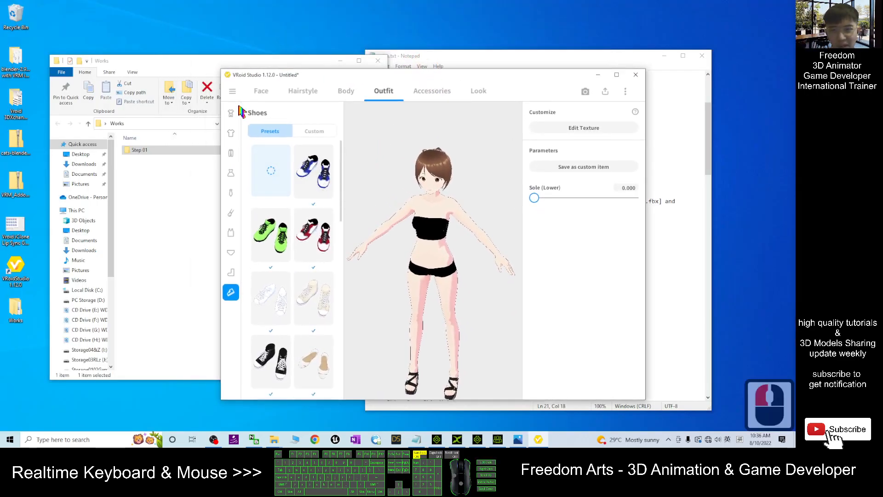
pyautogui.click(232, 91)
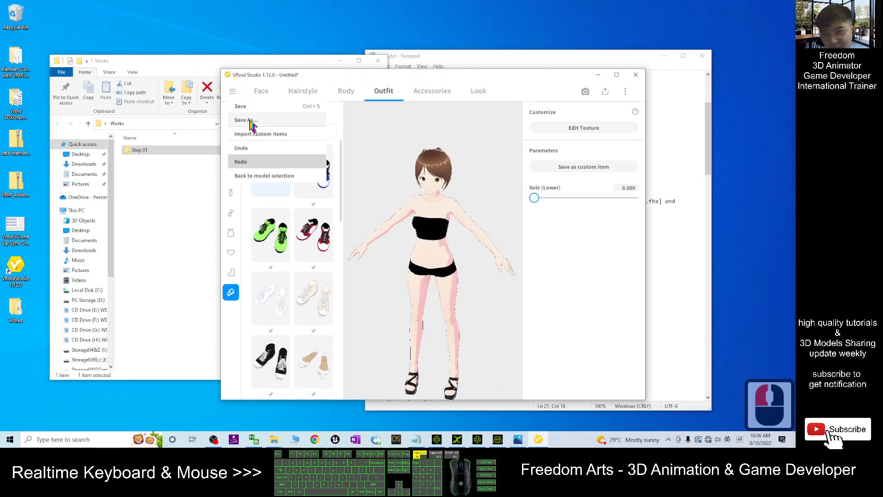
pyautogui.doubleClick(139, 150)
pyautogui.moveTo(428, 75); pyautogui.dragTo(474, 74)
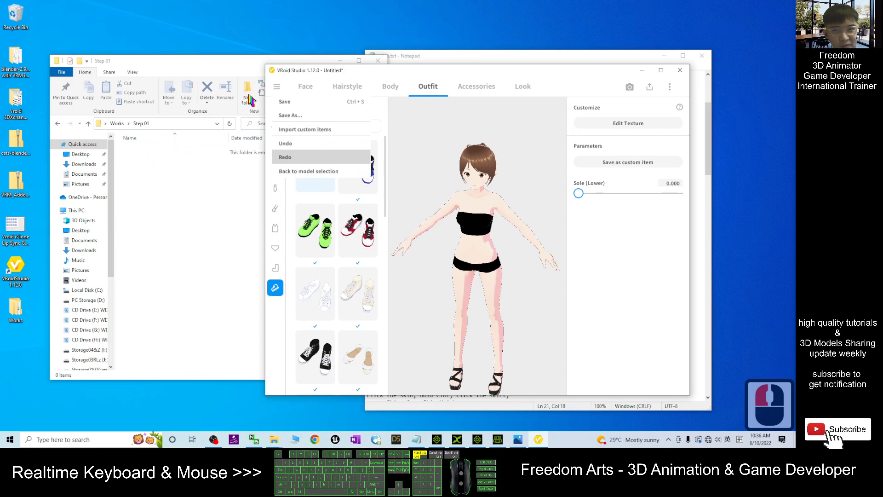
pyautogui.click(278, 86)
pyautogui.click(289, 118)
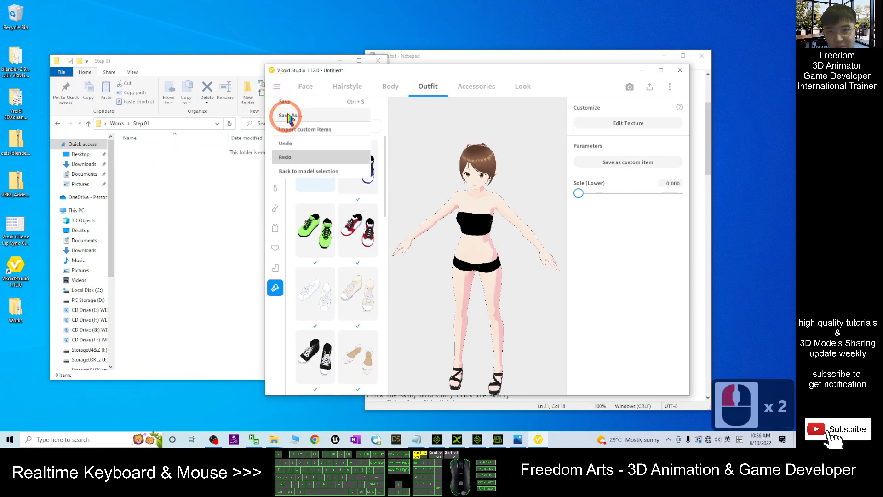
# Copy the Step 01 folder's path and use it as the save location for the avatar file.
pyautogui.click(152, 136)
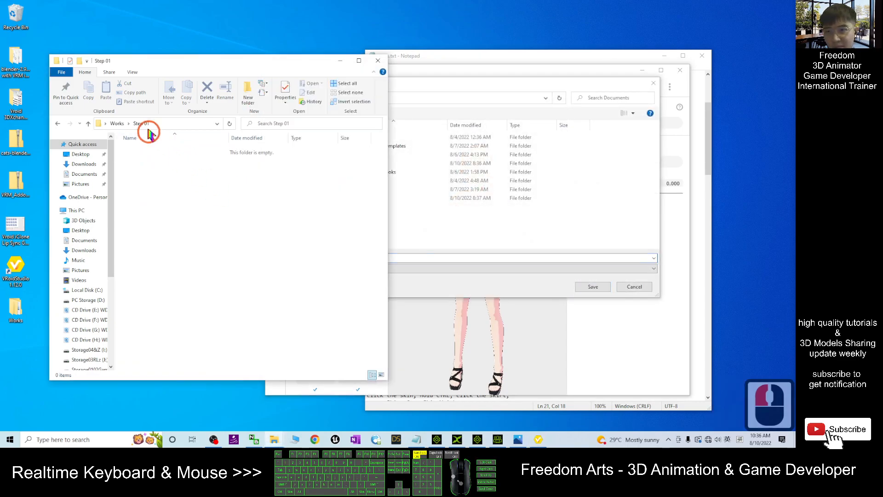
pyautogui.click(171, 122)
pyautogui.hotkey('ctrl', 'c')
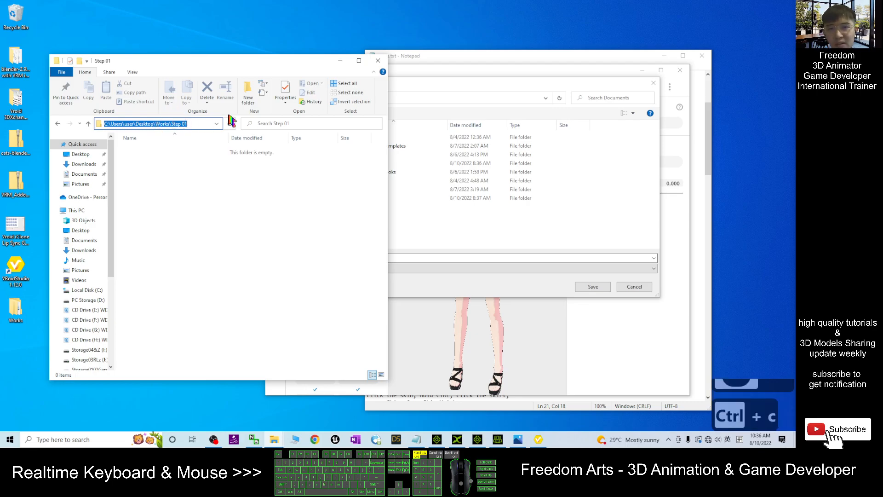
pyautogui.click(466, 88)
pyautogui.click(431, 97)
pyautogui.hotkey('ctrl', 'v')
pyautogui.press('Return')
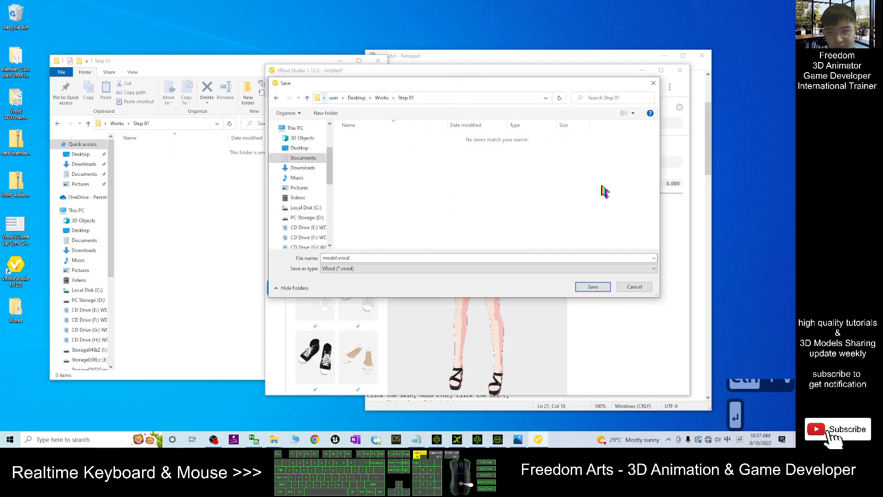
# Name the avatar file vroid01 and save it in VRoid format.
pyautogui.doubleClick(359, 258)
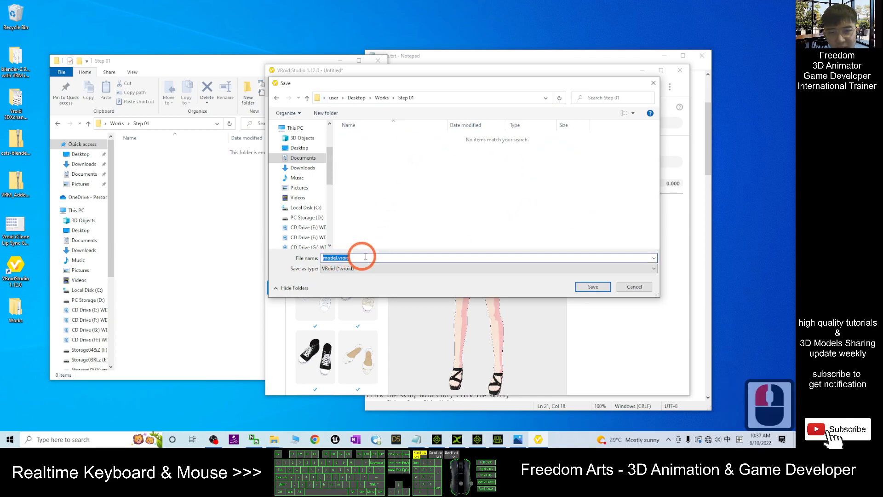
pyautogui.write('vroid')
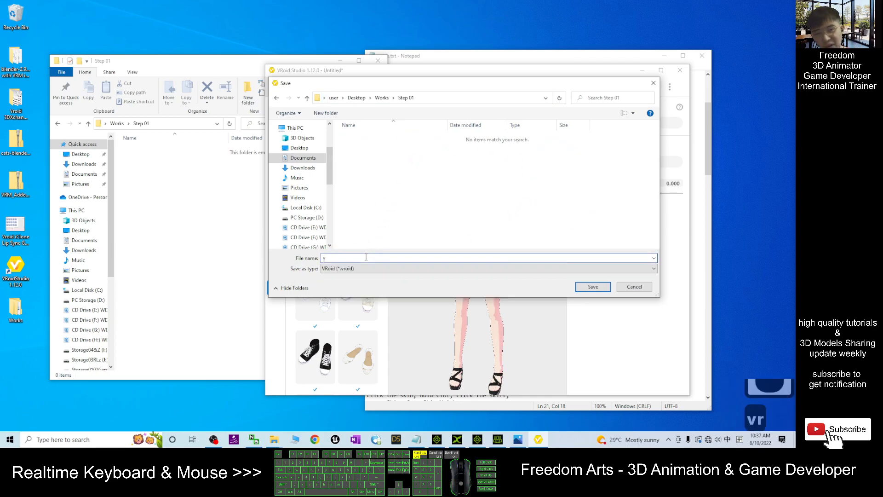
pyautogui.press('BackSpace')
pyautogui.press('BackSpace')
pyautogui.press('BackSpace')
pyautogui.press('BackSpace')
pyautogui.press('BackSpace')
pyautogui.press('BackSpace')
pyautogui.press('shift')
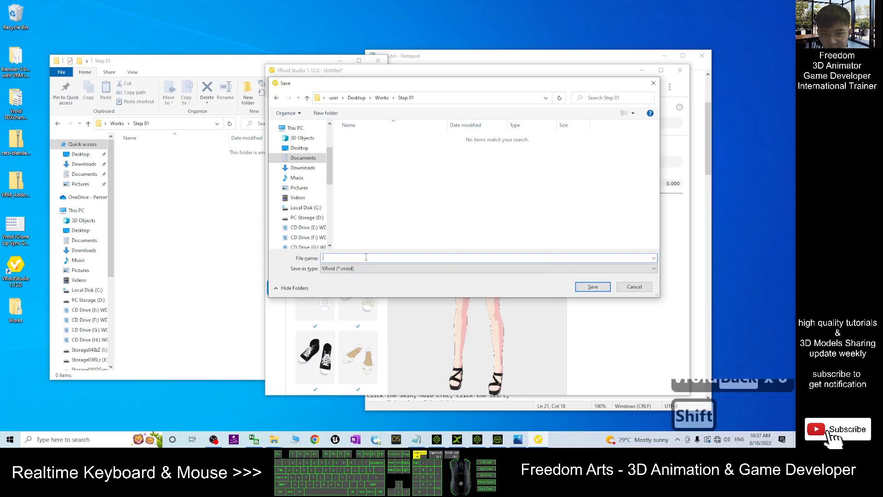
pyautogui.write('vfoid')
pyautogui.press('BackSpace')
pyautogui.press('BackSpace')
pyautogui.press('BackSpace')
pyautogui.press('BackSpace')
pyautogui.write('roid')
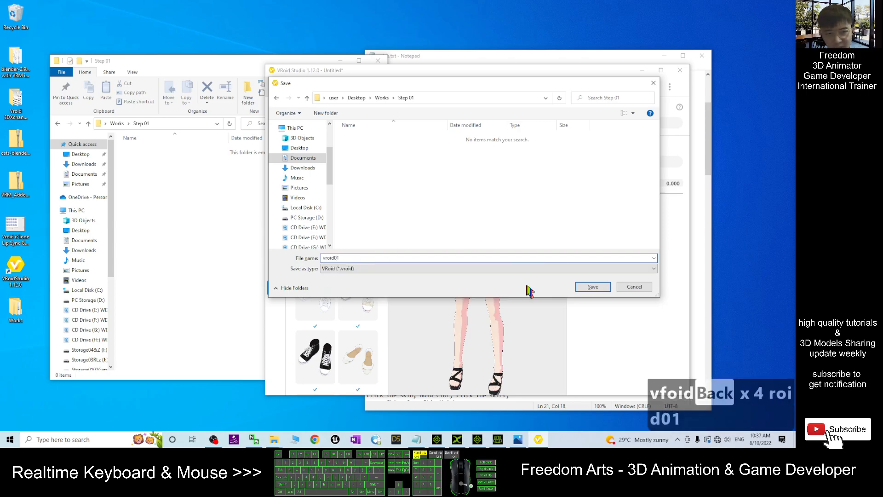
pyautogui.write('01')
pyautogui.click(594, 287)
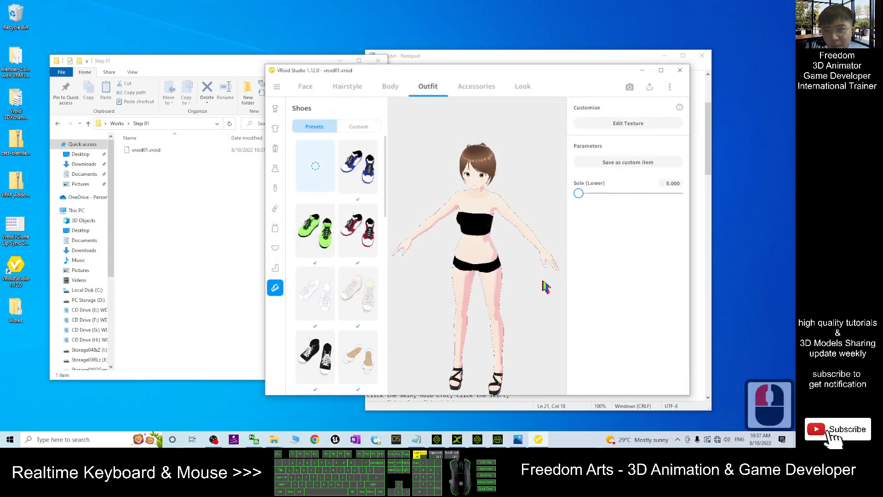
# Check the Step 01 folder for the saved file and read the STEP 01 export instructions in notes.txt.
pyautogui.click(196, 189)
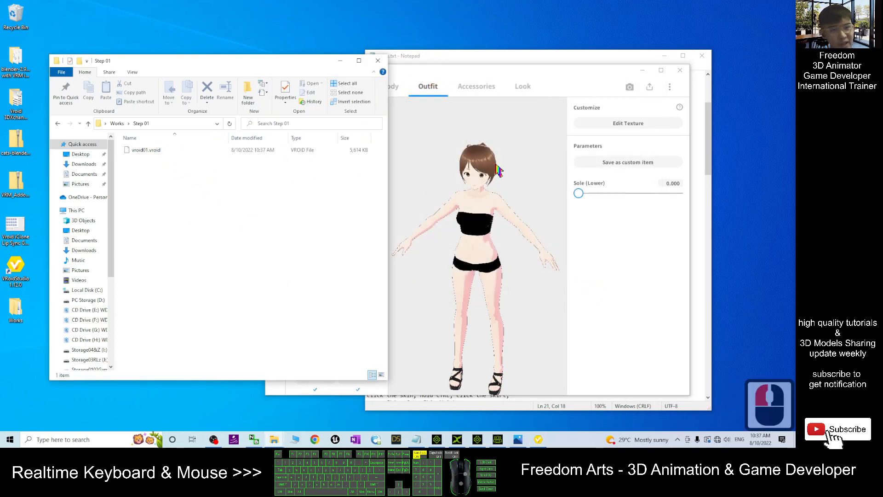
pyautogui.click(522, 57)
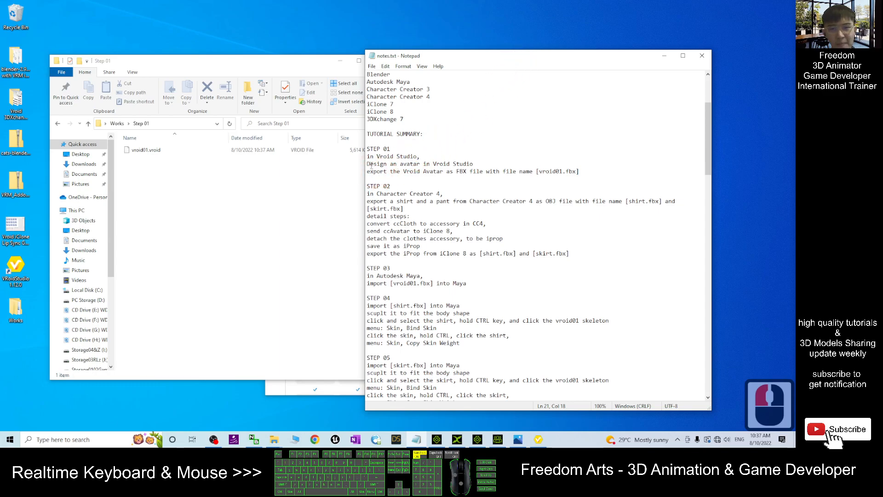
pyautogui.moveTo(370, 164); pyautogui.dragTo(467, 165)
pyautogui.moveTo(373, 171); pyautogui.dragTo(461, 171)
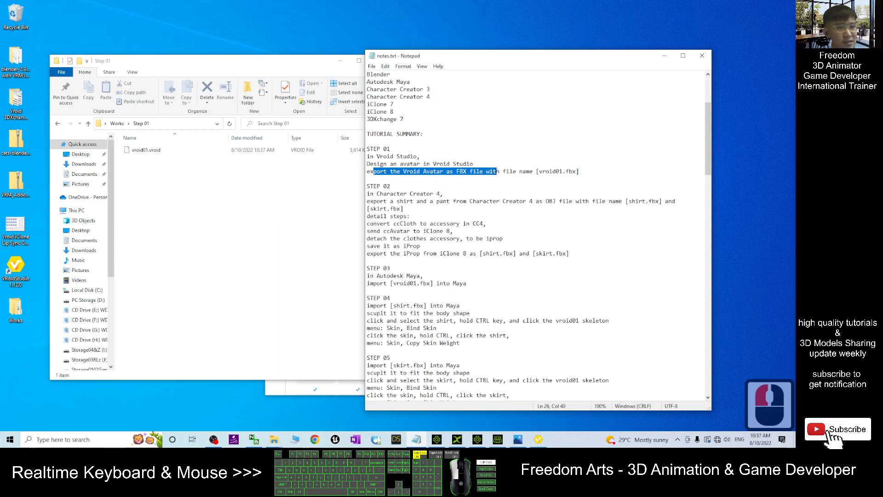
pyautogui.doubleClick(551, 172)
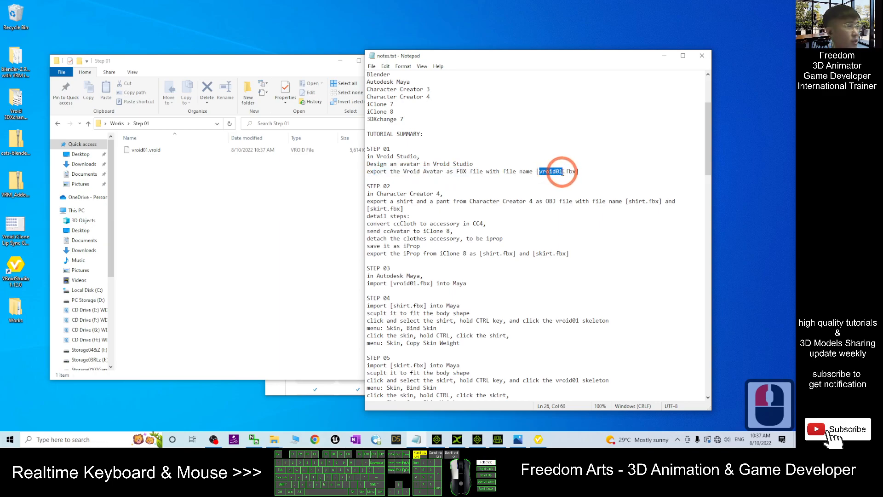
pyautogui.click(584, 175)
pyautogui.moveTo(581, 172)
pyautogui.mouseDown()
pyautogui.moveTo(568, 162)
pyautogui.moveTo(570, 169)
pyautogui.mouseUp()
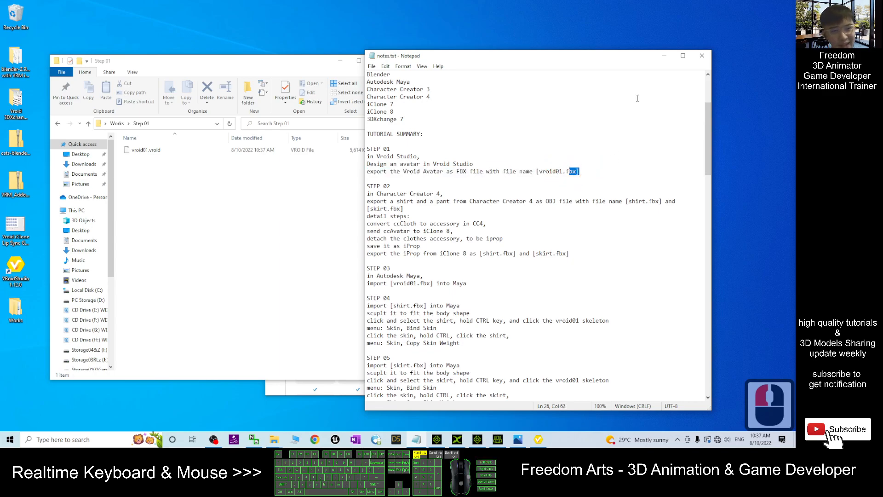
# Minimize notes.txt, return to VRoid Studio, and bring the Step 01 folder window in front of it.
pyautogui.click(665, 56)
pyautogui.click(541, 112)
pyautogui.click(537, 154)
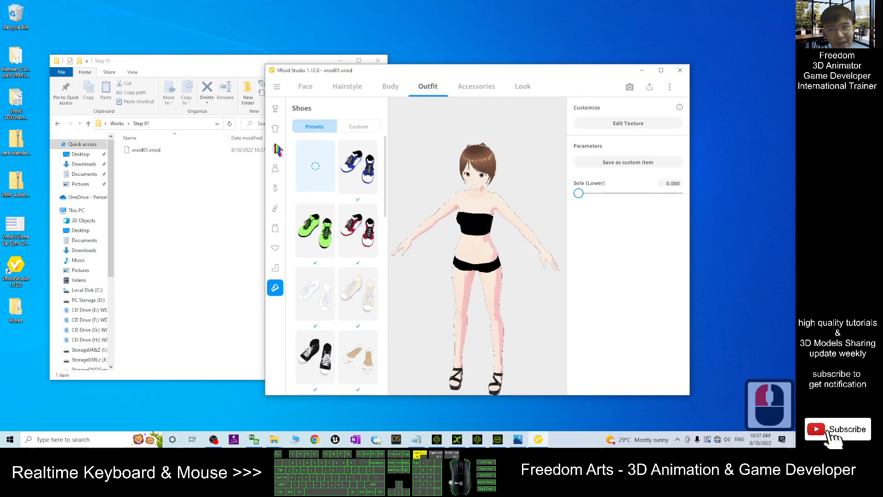
pyautogui.moveTo(137, 64); pyautogui.dragTo(154, 62)
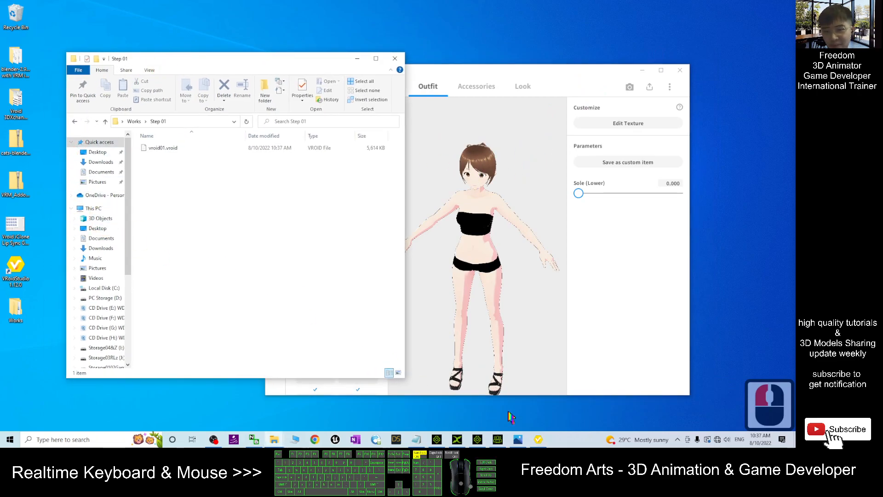
# Review the download entries in notes.txt for Blender 2.90.0 with VRM importer, the VRM add-on and the cats plugin, and minimize the notes.
pyautogui.click(419, 441)
pyautogui.moveTo(703, 149); pyautogui.dragTo(711, 227)
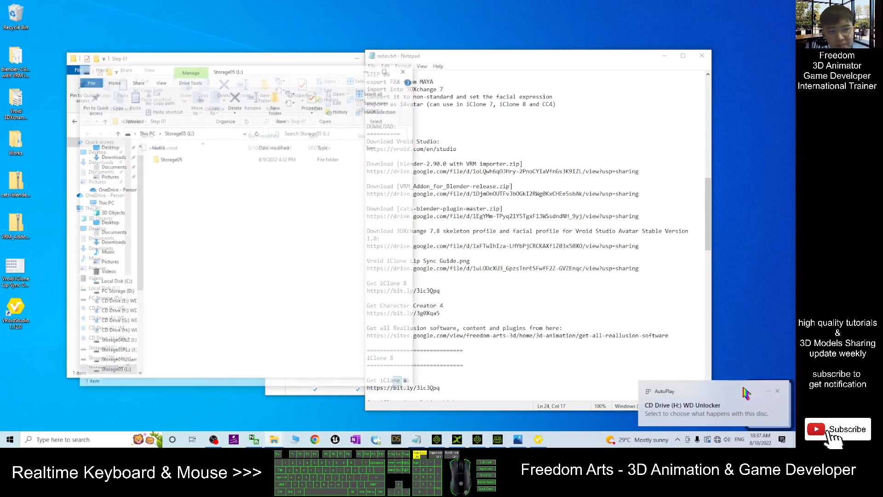
pyautogui.click(778, 391)
pyautogui.click(408, 69)
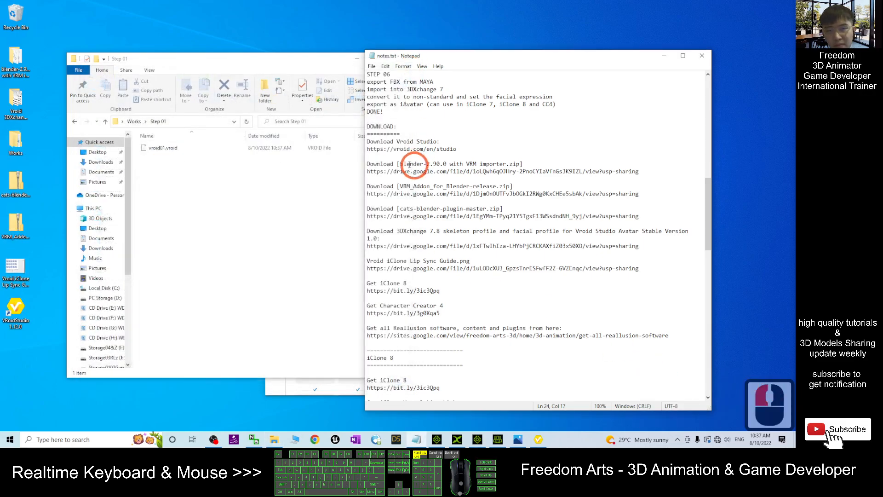
pyautogui.click(367, 142)
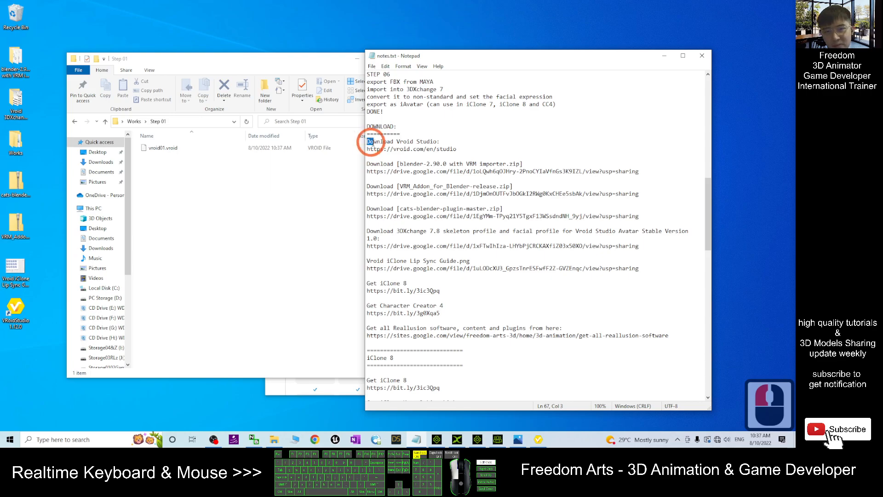
pyautogui.click(368, 164)
pyautogui.moveTo(367, 164); pyautogui.dragTo(471, 171)
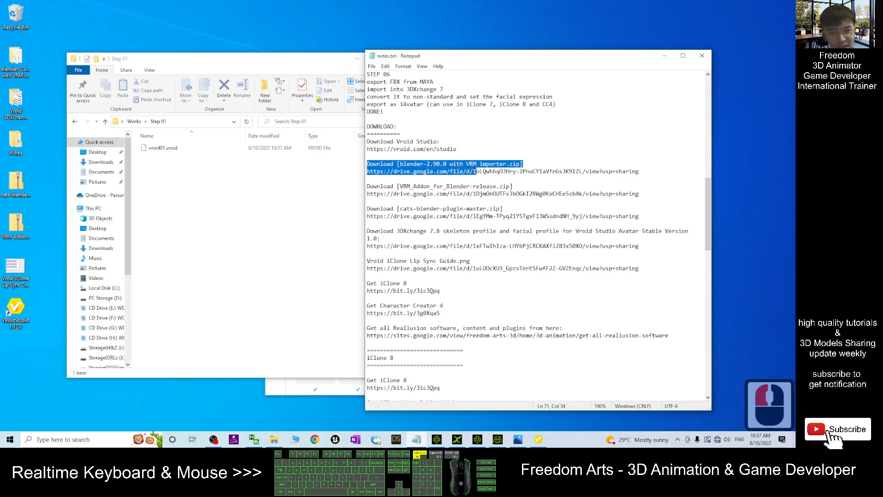
pyautogui.click(472, 162)
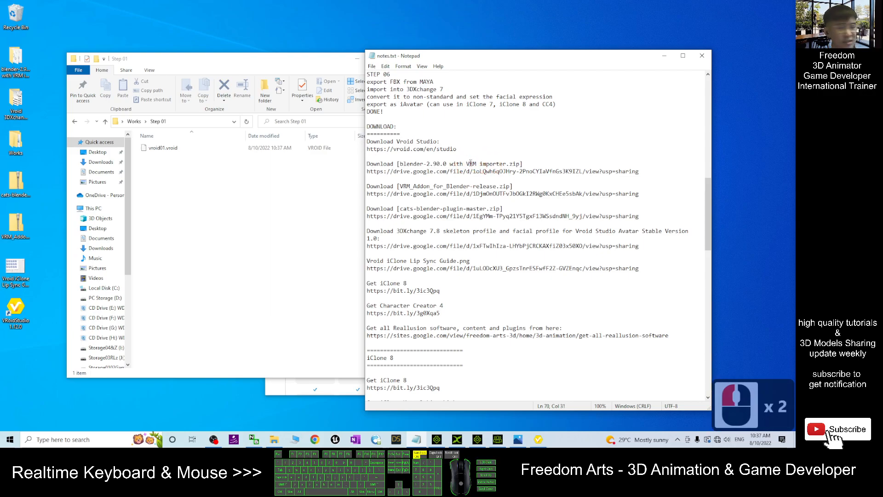
pyautogui.moveTo(368, 188); pyautogui.dragTo(497, 188)
pyautogui.moveTo(385, 209); pyautogui.dragTo(466, 216)
pyautogui.moveTo(657, 216); pyautogui.dragTo(361, 161)
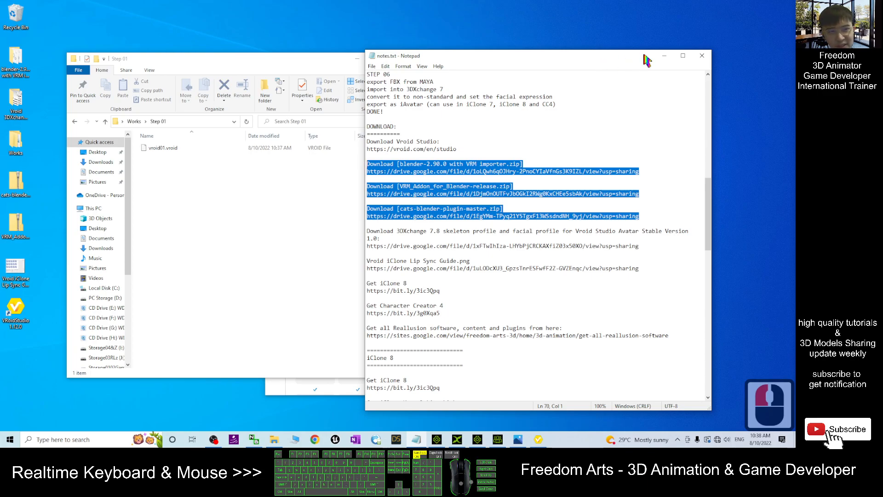
pyautogui.click(664, 56)
# Bring VRoid Studio forward and start a VRM export of the avatar, proceeding to its VRM Settings.
pyautogui.moveTo(536, 74); pyautogui.dragTo(556, 89)
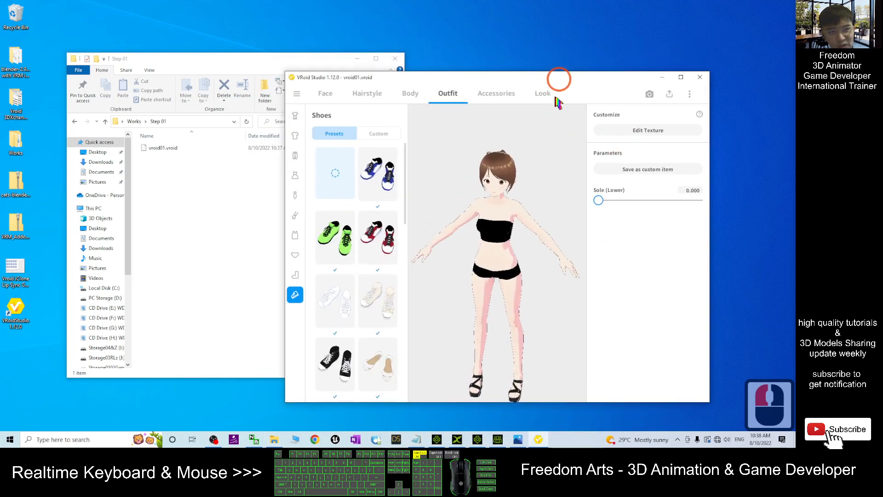
pyautogui.click(670, 94)
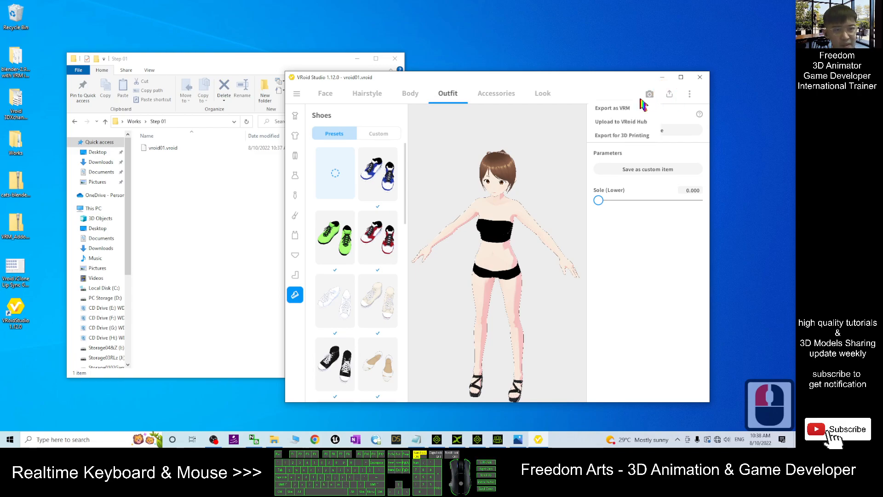
pyautogui.click(625, 110)
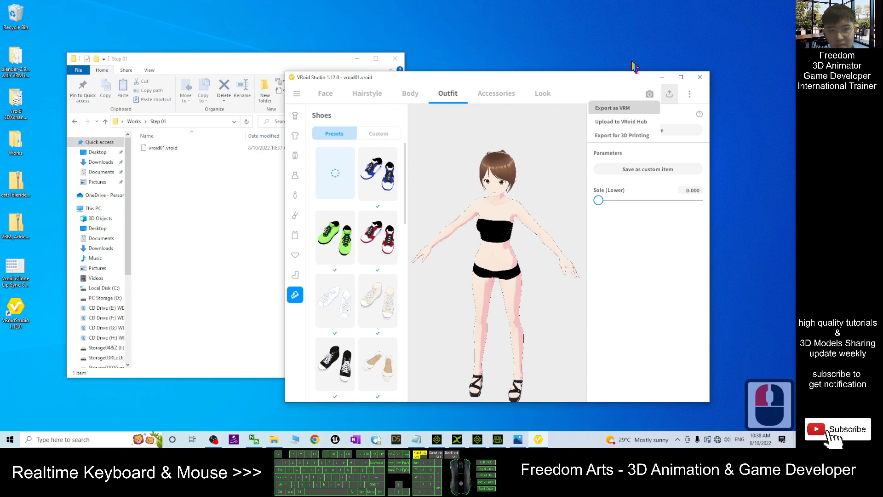
pyautogui.moveTo(479, 290); pyautogui.dragTo(494, 216, button='middle')
pyautogui.moveTo(493, 211); pyautogui.dragTo(494, 216, button='right')
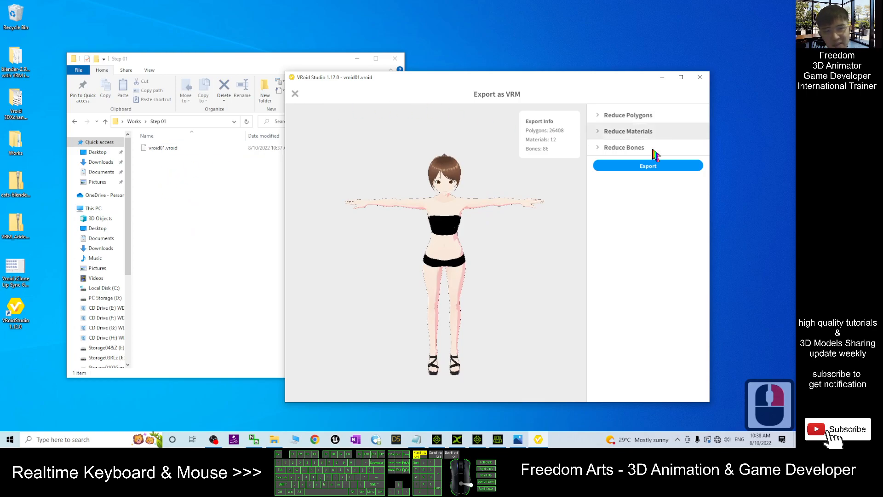
pyautogui.click(641, 168)
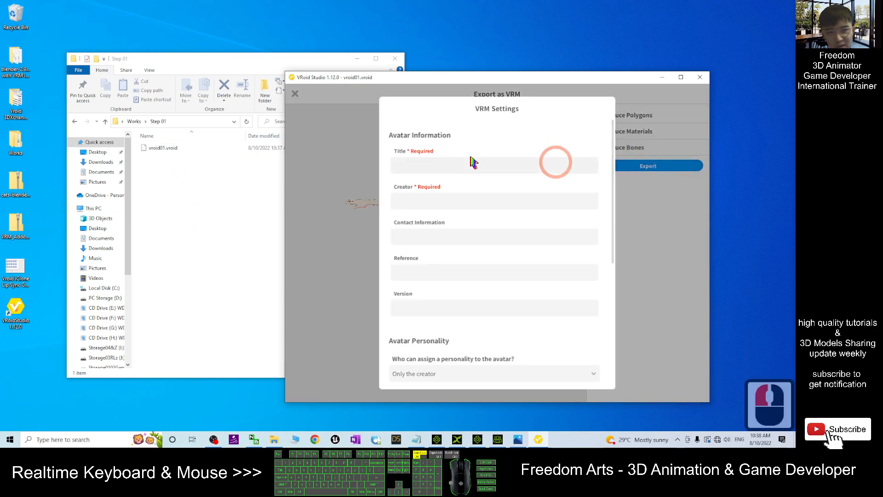
# Set the VRM title to vroid01 and fill in the creator's name.
pyautogui.click(416, 169)
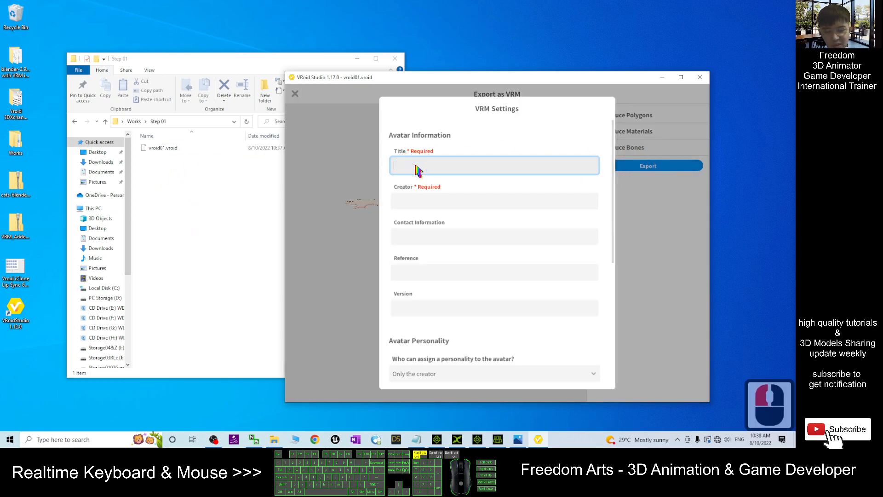
pyautogui.write('vroid01')
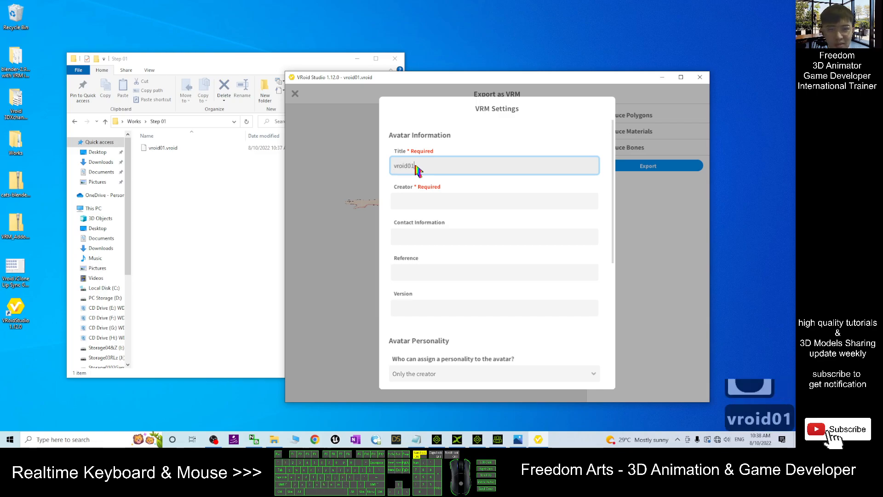
pyautogui.click(435, 201)
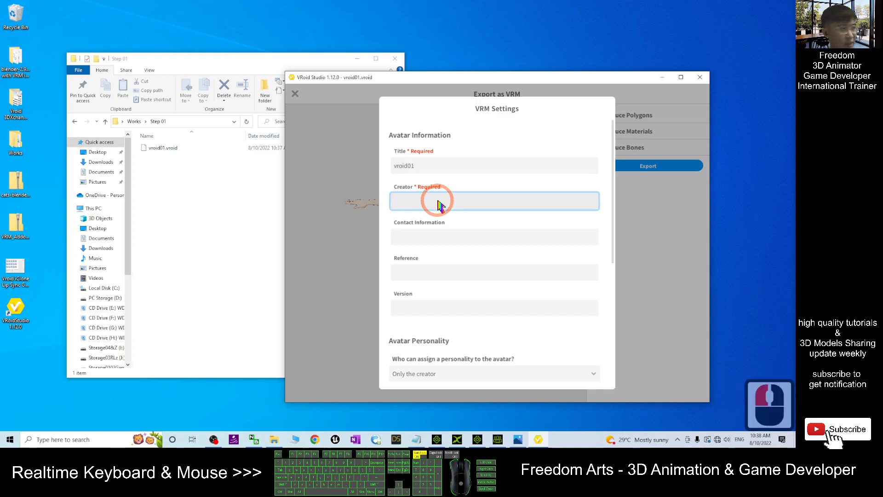
pyautogui.write('F')
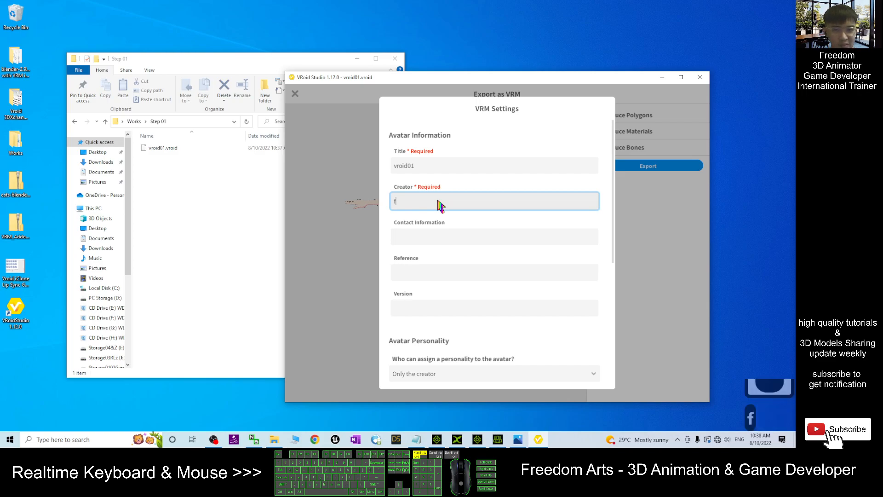
pyautogui.write('reedom')
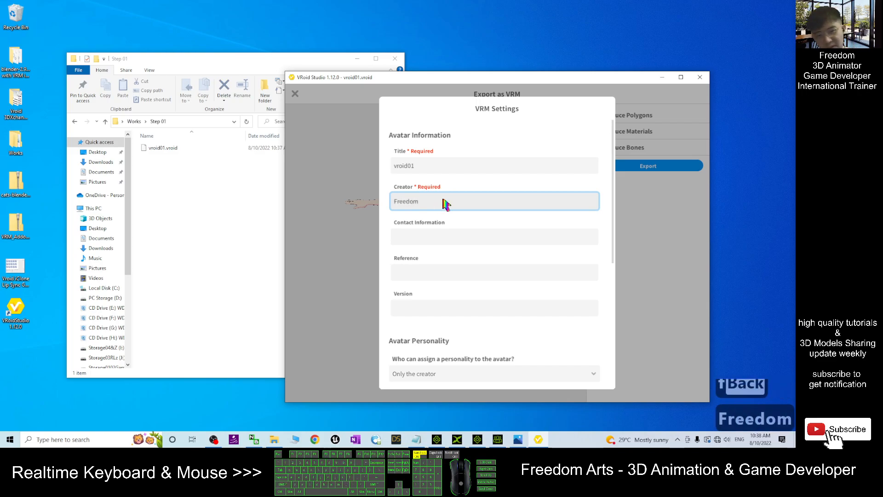
# Export the avatar as vroid01.vrm into the Step 01 folder, using that folder's copied path as the save location.
pyautogui.click(611, 309)
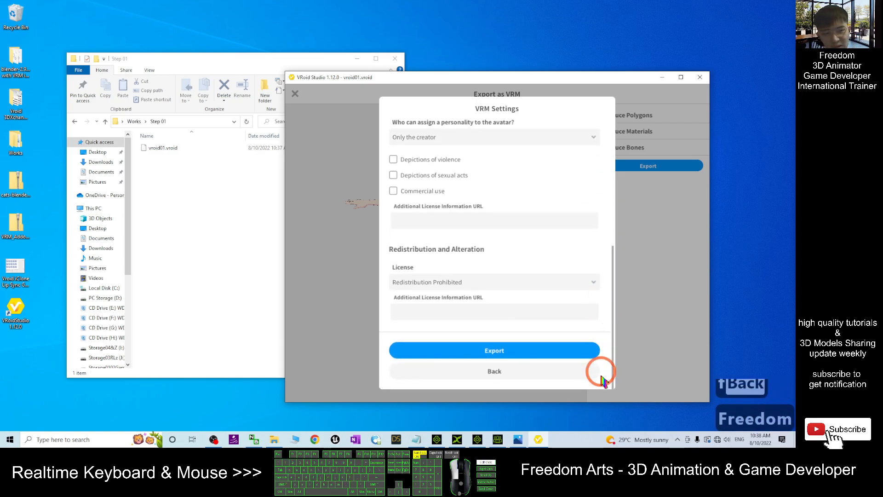
pyautogui.click(479, 351)
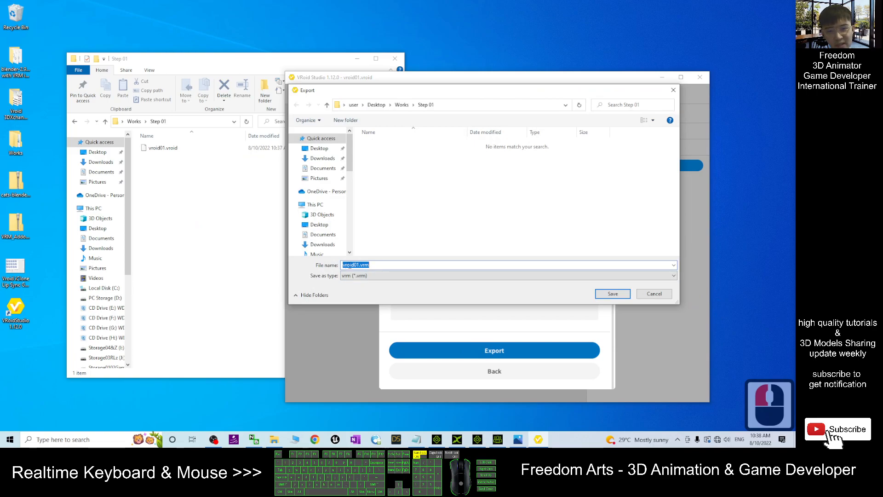
pyautogui.click(393, 266)
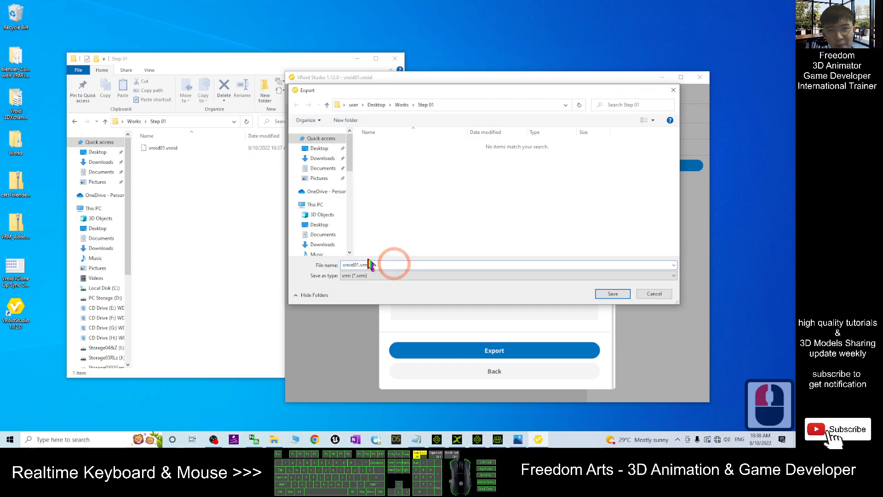
pyautogui.click(453, 104)
pyautogui.click(199, 121)
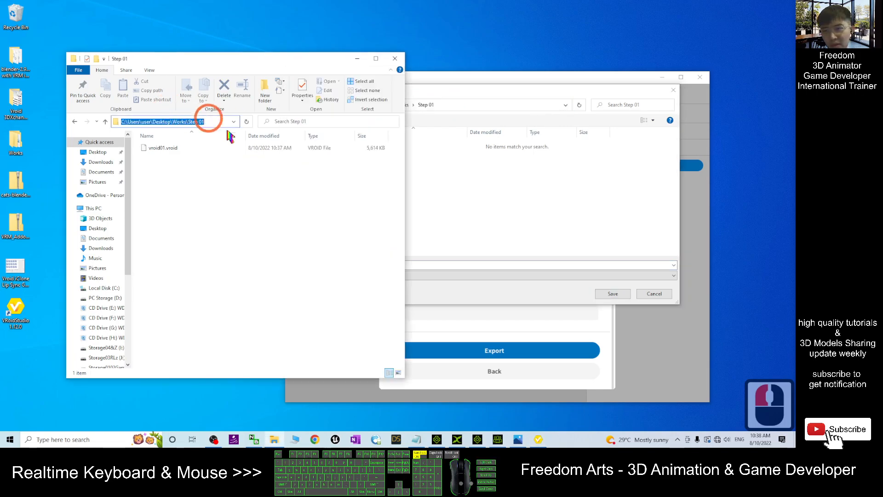
pyautogui.hotkey('ctrl', 'c')
pyautogui.click(486, 92)
pyautogui.click(473, 105)
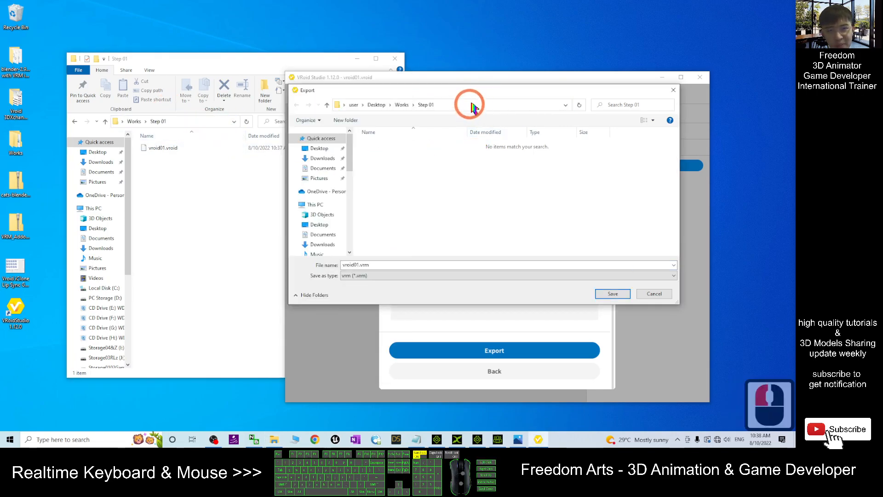
pyautogui.hotkey('ctrl', 'v')
pyautogui.press('Return')
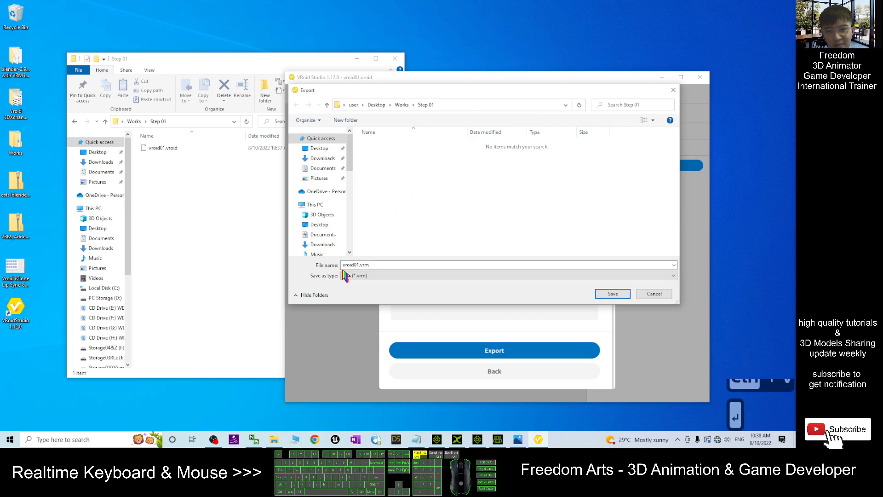
pyautogui.click(613, 293)
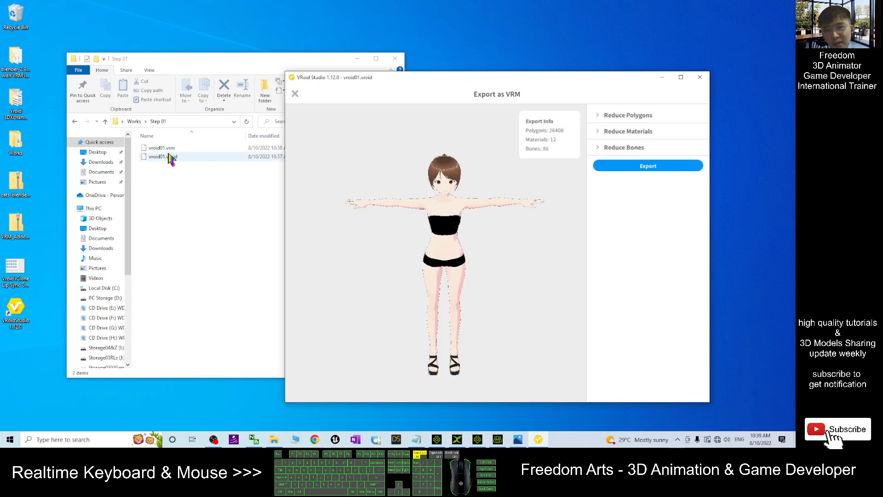
# Close VRoid Studio and select the exported vroid01.vrm in the Step 01 folder.
pyautogui.click(163, 148)
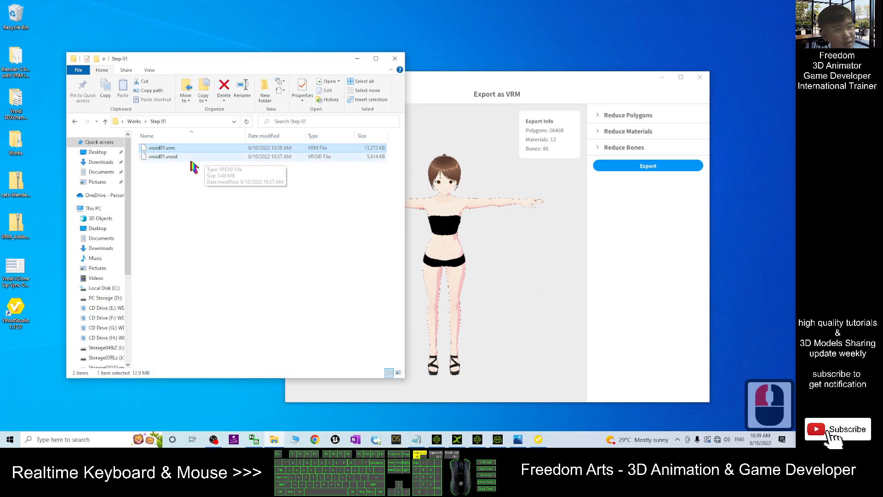
pyautogui.moveTo(597, 81); pyautogui.dragTo(540, 93)
pyautogui.click(640, 90)
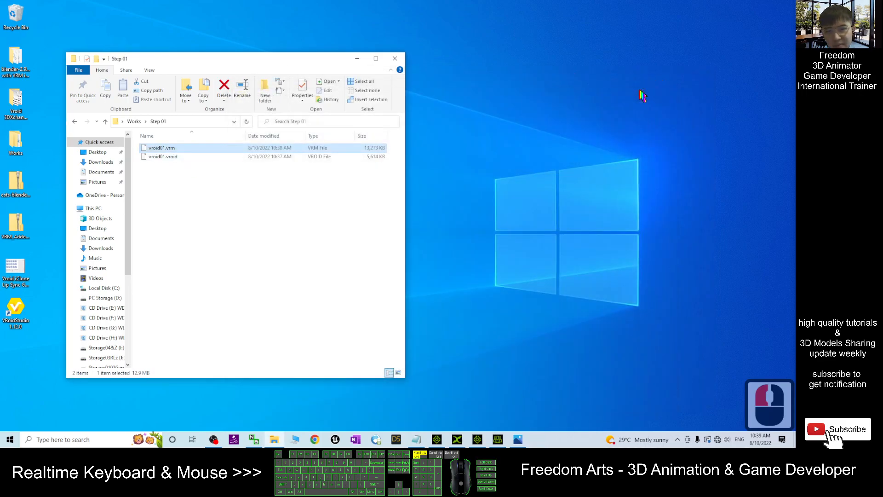
pyautogui.moveTo(251, 63); pyautogui.dragTo(360, 47)
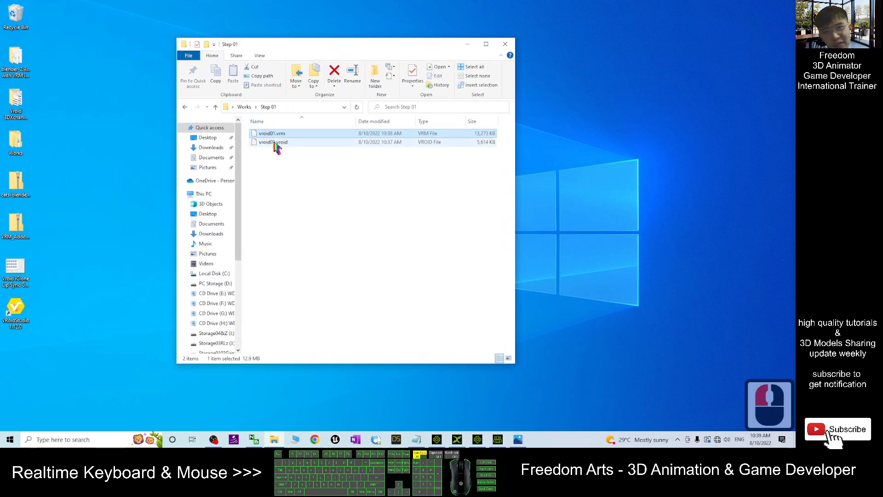
pyautogui.click(272, 143)
pyautogui.click(272, 132)
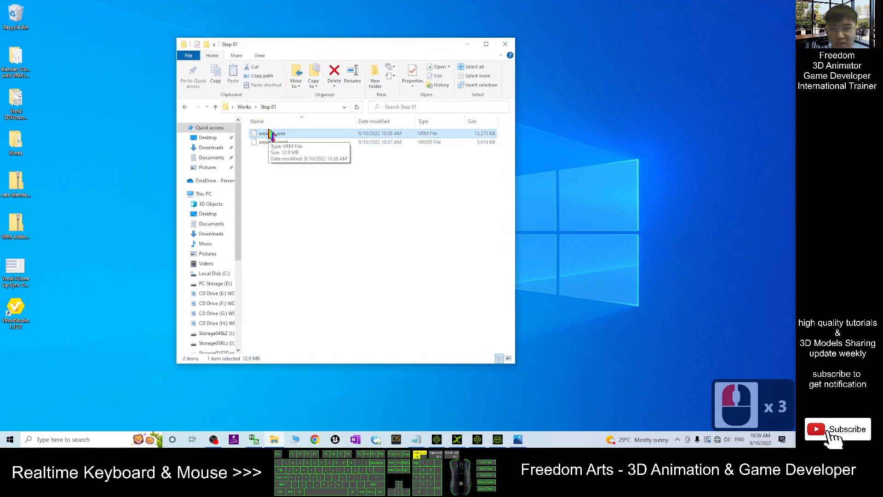
# Open the "blender-2.90.0 with VRM importer" folder from the desktop, place it beside the Step 01 folder, and launch blender.exe.
pyautogui.click(14, 95)
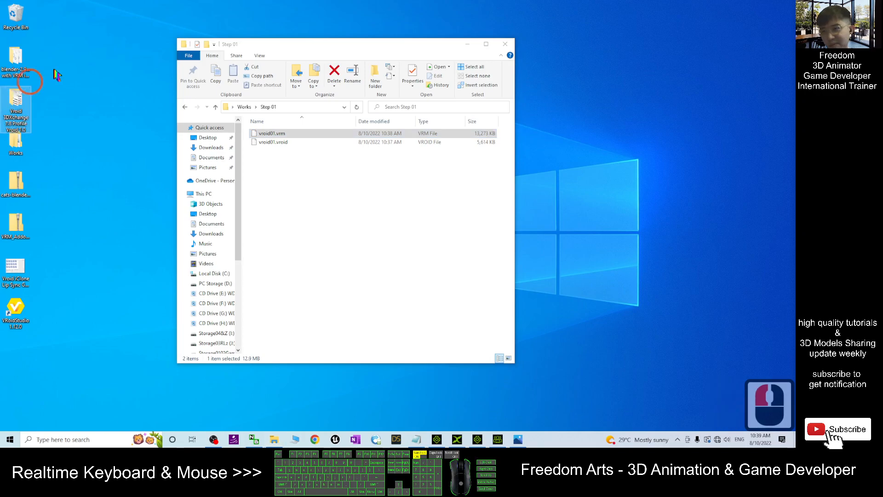
pyautogui.click(60, 132)
pyautogui.click(16, 62)
pyautogui.click(87, 72)
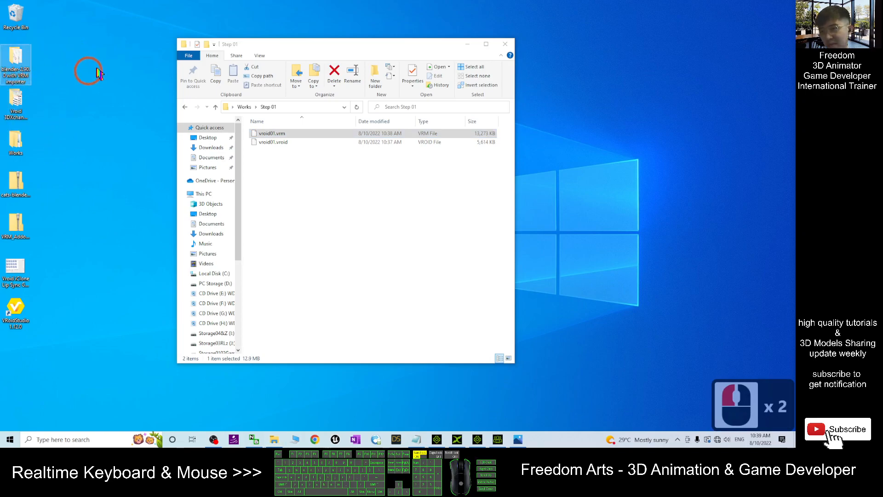
pyautogui.doubleClick(12, 58)
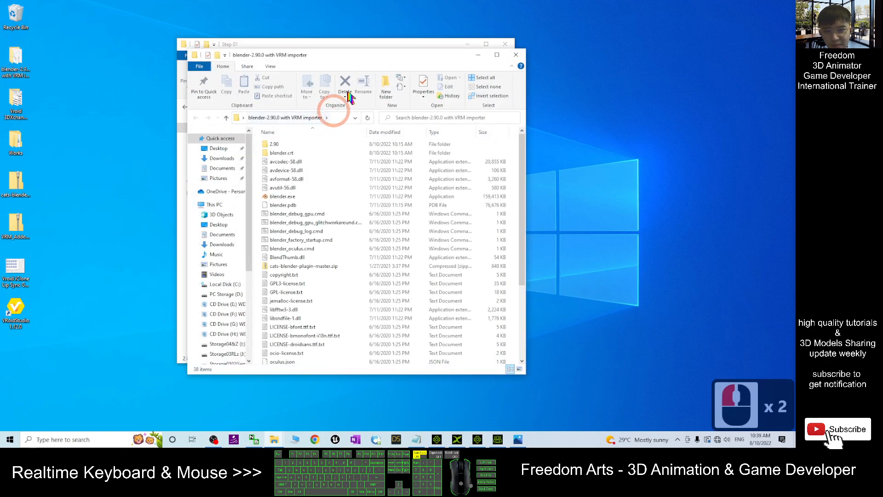
pyautogui.moveTo(378, 60); pyautogui.dragTo(607, 53)
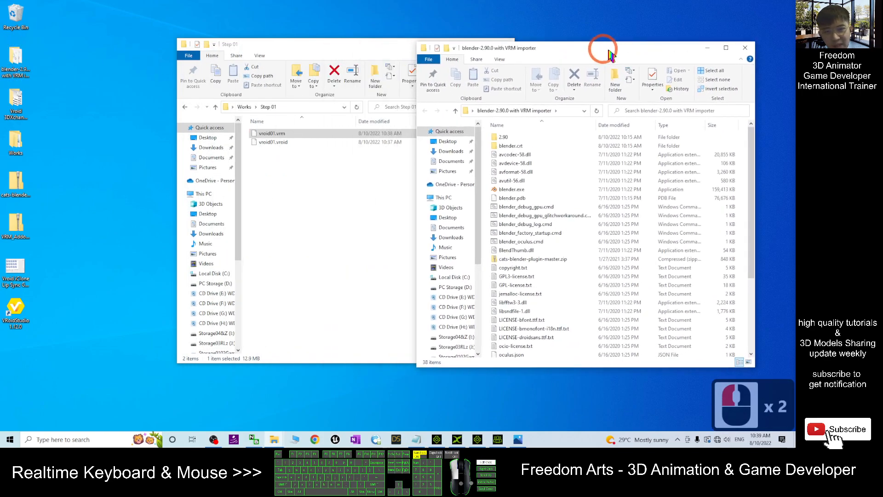
pyautogui.doubleClick(510, 190)
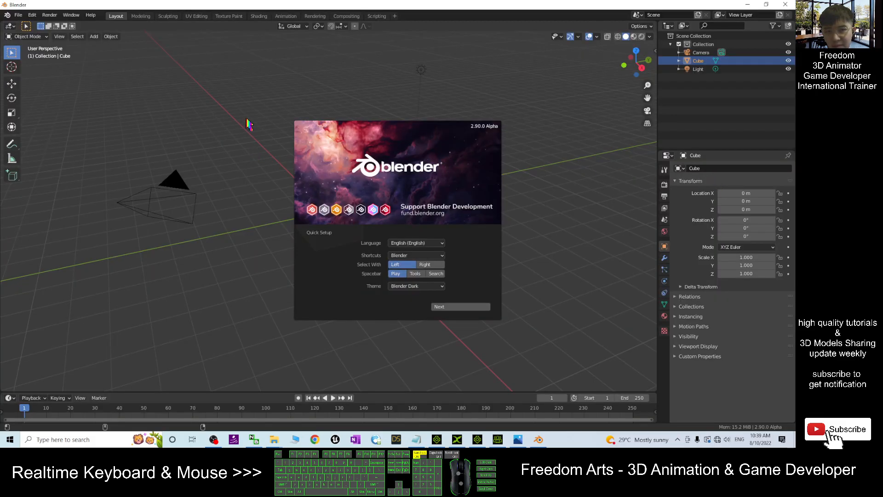
# Dismiss Blender's splash screen and restore its window to a smaller size, positioned clear of the desktop files.
pyautogui.click(547, 154)
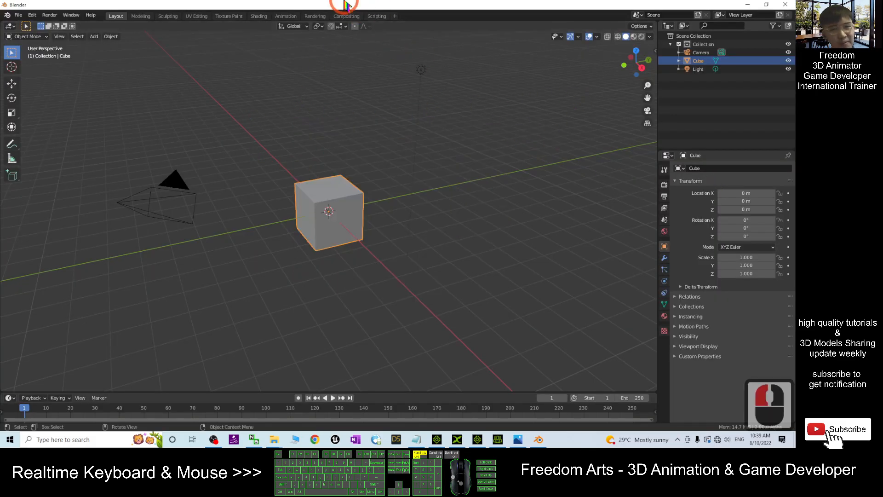
pyautogui.doubleClick(343, 6)
pyautogui.moveTo(144, 44); pyautogui.dragTo(330, 117)
pyautogui.moveTo(485, 123); pyautogui.dragTo(304, 23)
# Locate the cats-blender-plugin and VRM_Addon_for_Blender zip files on the desktop.
pyautogui.click(23, 199)
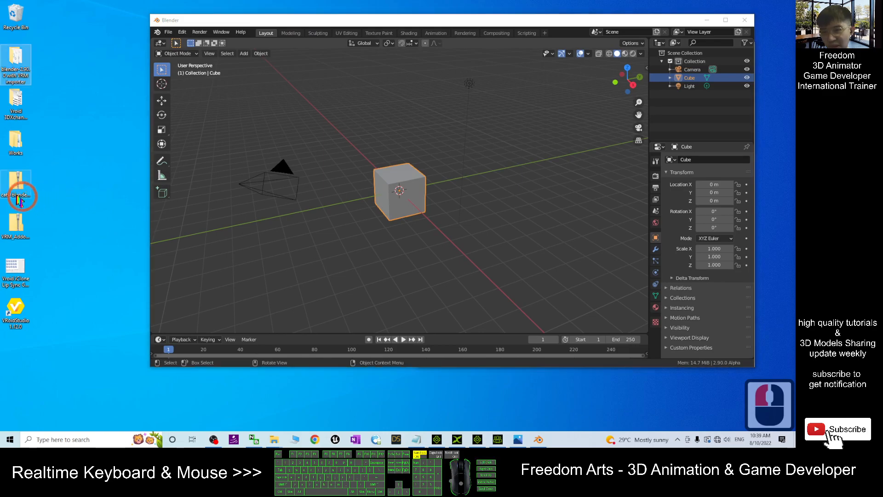
pyautogui.click(22, 198)
pyautogui.click(23, 224)
pyautogui.click(63, 184)
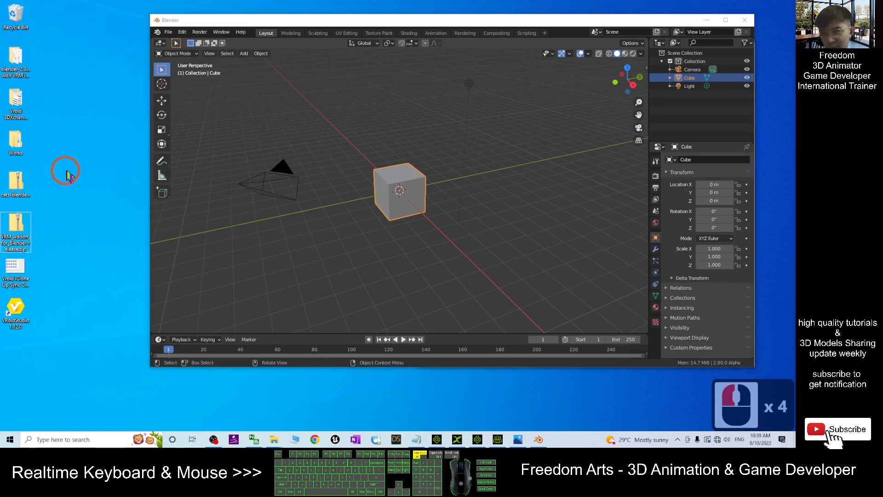
pyautogui.click(16, 196)
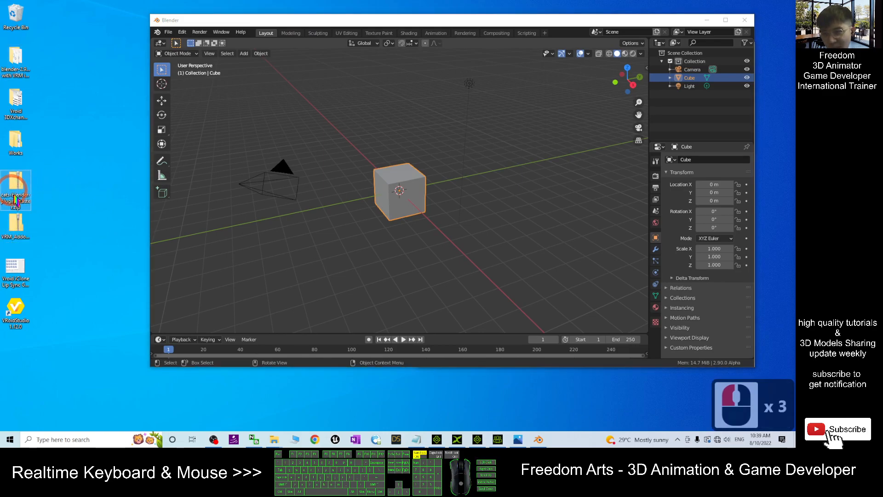
pyautogui.click(20, 230)
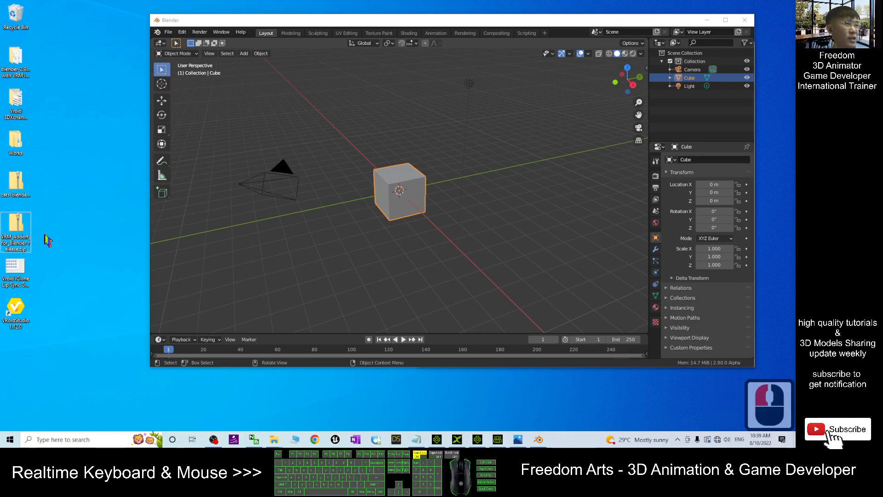
pyautogui.moveTo(49, 166); pyautogui.dragTo(2, 260)
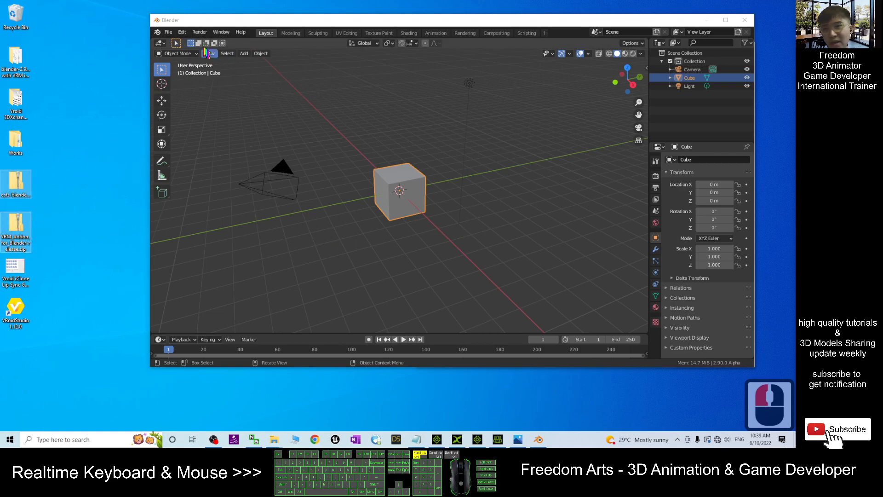
# Open the add-ons section of Blender's preferences, with the preferences window moved clear of the desktop files.
pyautogui.click(182, 32)
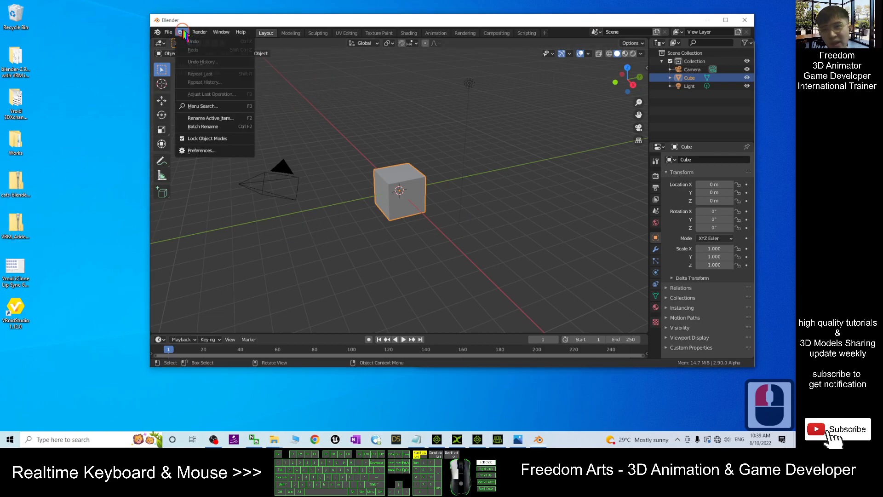
pyautogui.click(201, 152)
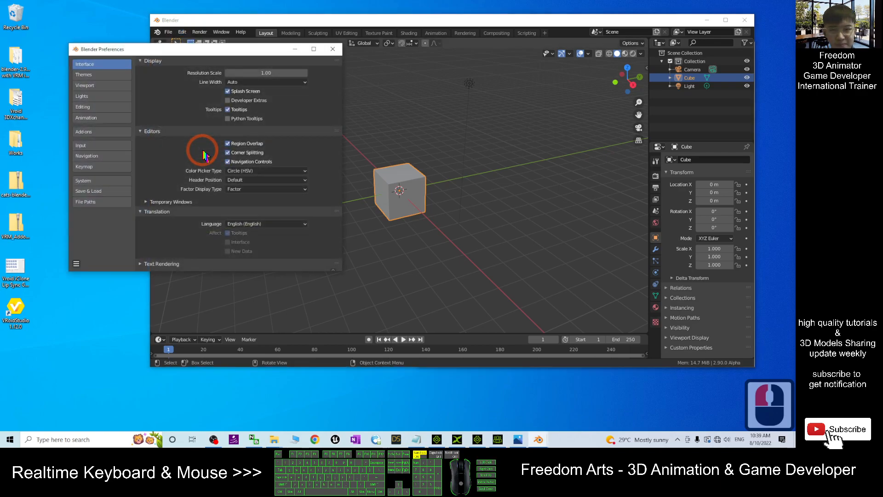
pyautogui.moveTo(174, 49); pyautogui.dragTo(276, 73)
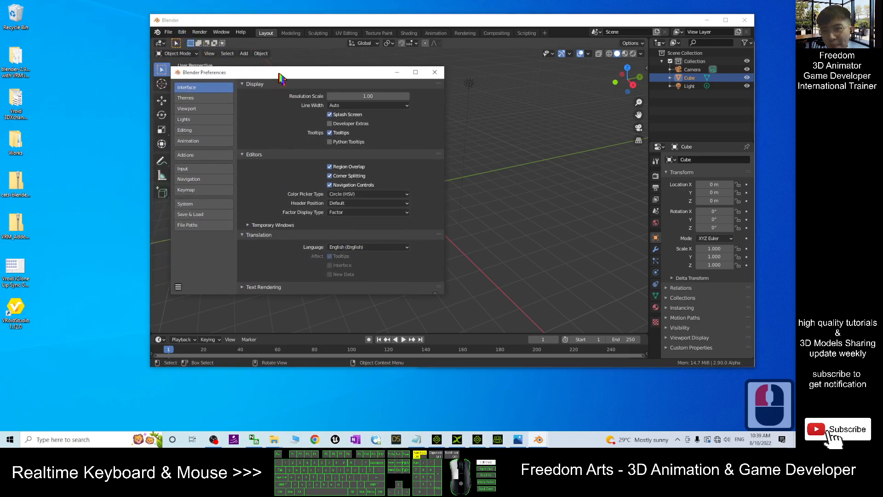
pyautogui.doubleClick(189, 156)
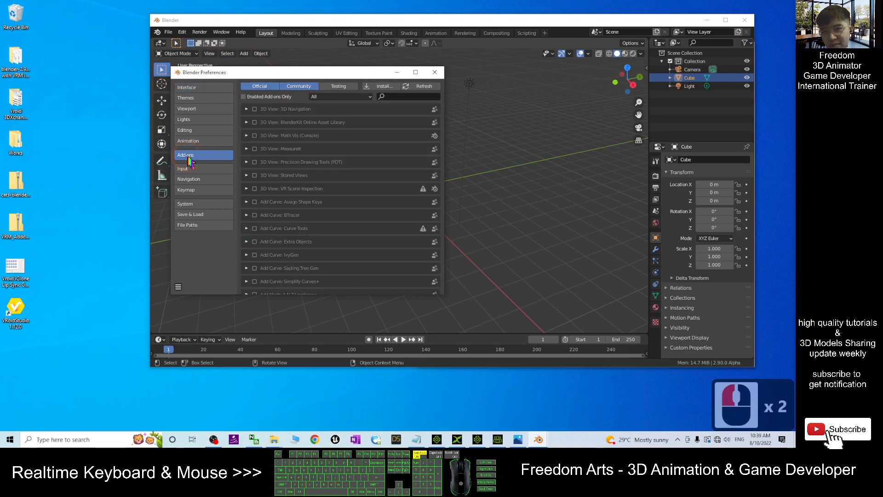
# Install cats-blender-plugin-master.zip from the Desktop as an add-on and enable Cats Blender Plugin.
pyautogui.click(371, 87)
pyautogui.moveTo(43, 180); pyautogui.dragTo(7, 236)
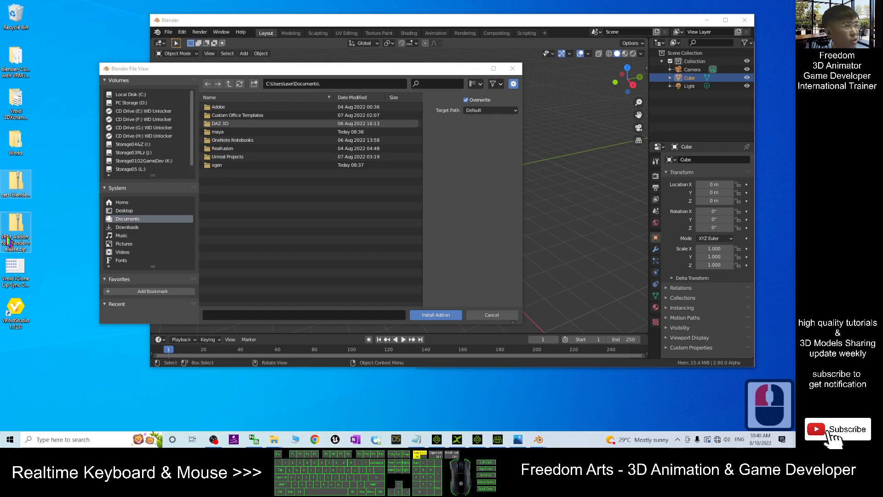
pyautogui.moveTo(48, 174); pyautogui.dragTo(13, 237)
pyautogui.click(79, 222)
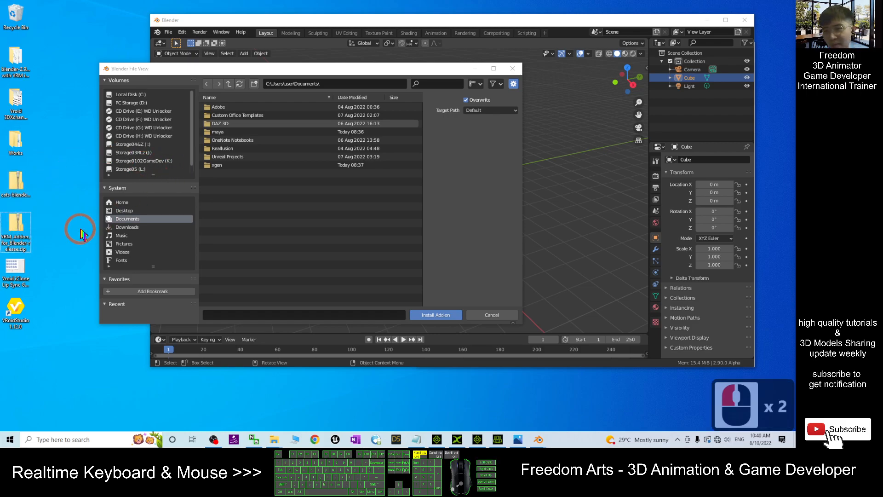
pyautogui.click(125, 211)
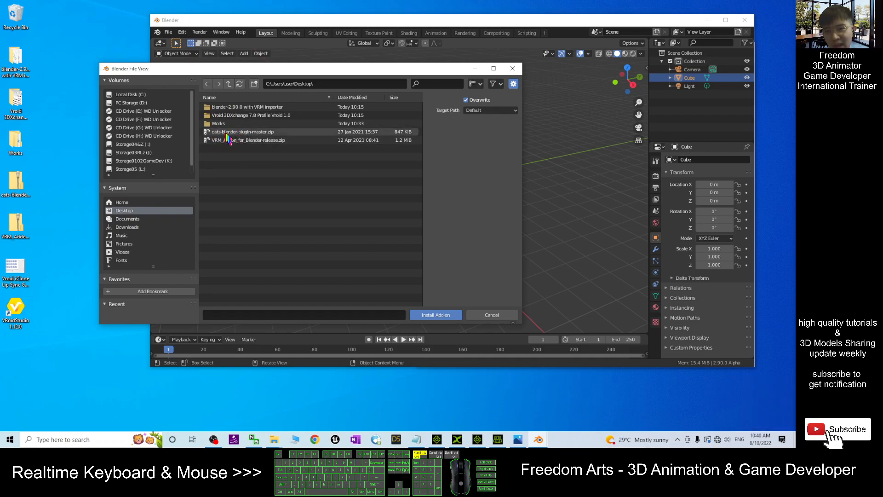
pyautogui.doubleClick(250, 133)
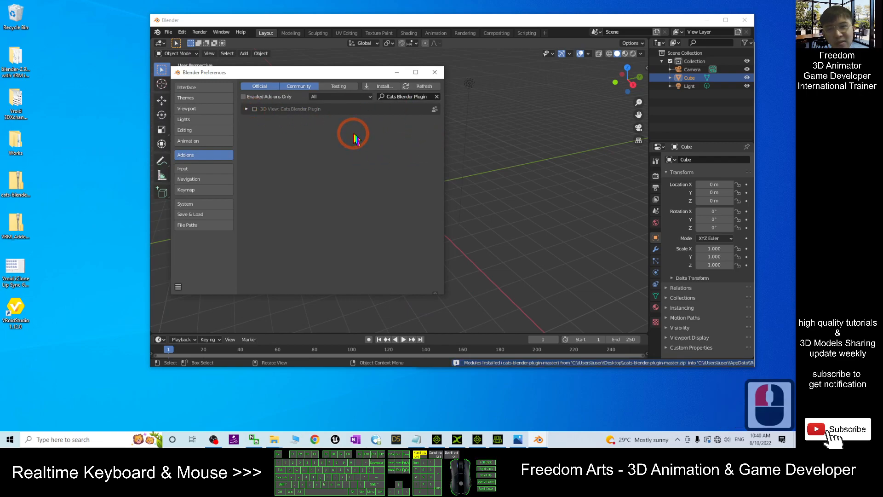
pyautogui.doubleClick(255, 109)
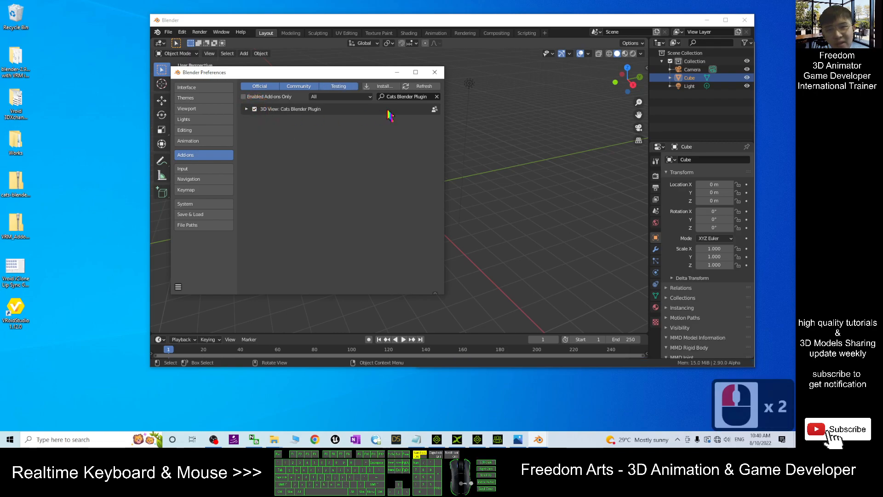
# Clear the add-on filter, install VRM_Addon_for_Blender-release.zip from the Desktop, and enable the VRM format add-on.
pyautogui.click(437, 97)
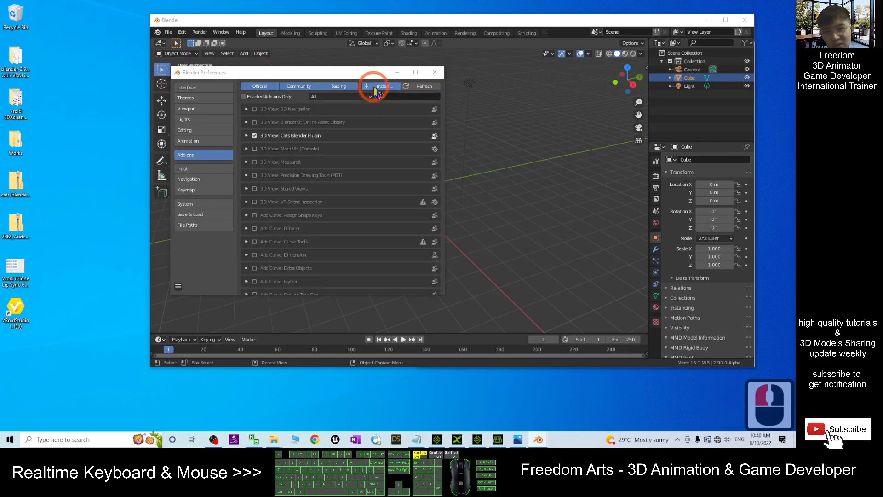
pyautogui.click(377, 87)
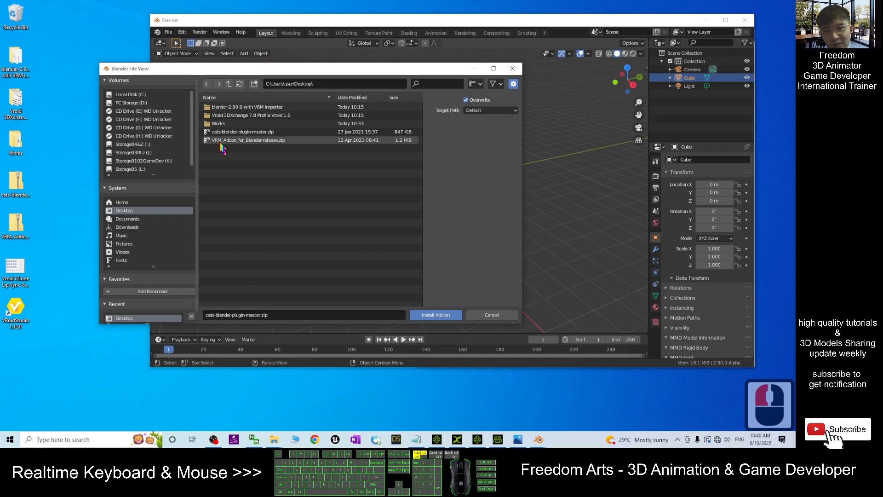
pyautogui.doubleClick(222, 141)
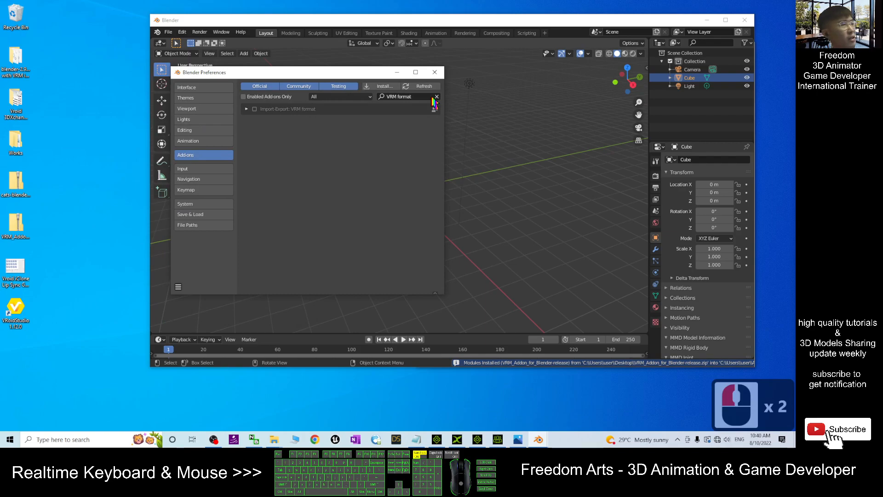
pyautogui.click(254, 110)
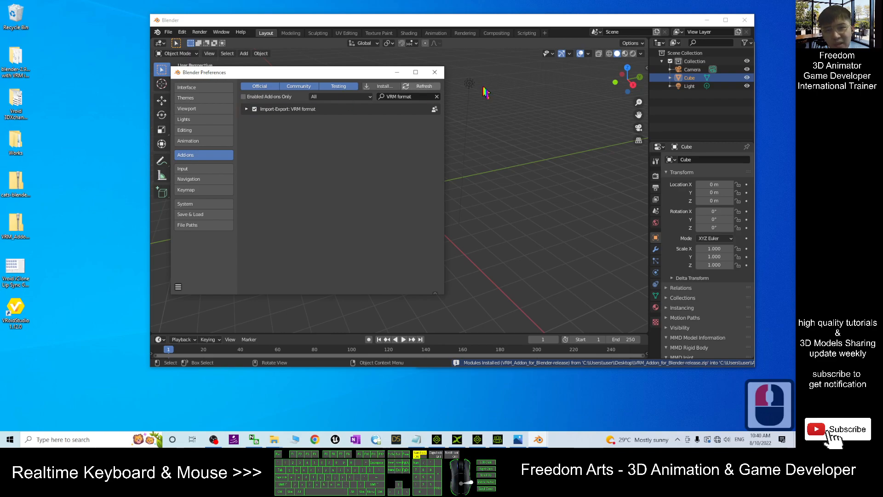
# Check that both add-ons are enabled by filtering the list for "cat" and "vrm", and close the preferences.
pyautogui.click(437, 97)
pyautogui.click(399, 95)
pyautogui.click(397, 96)
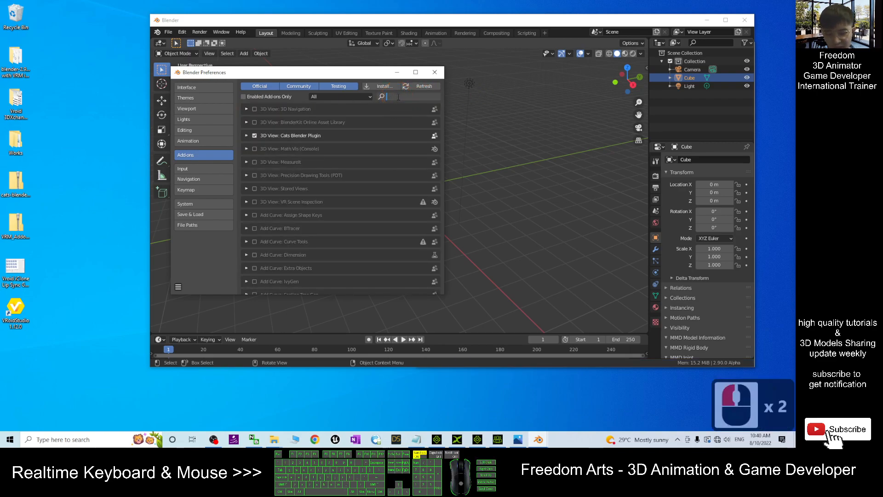
pyautogui.write('cat')
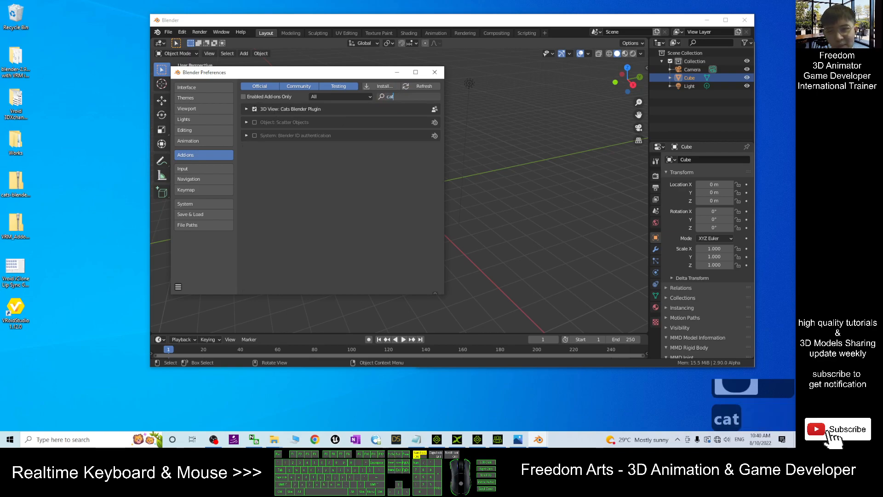
pyautogui.doubleClick(404, 97)
pyautogui.press('BackSpace')
pyautogui.write('vrm')
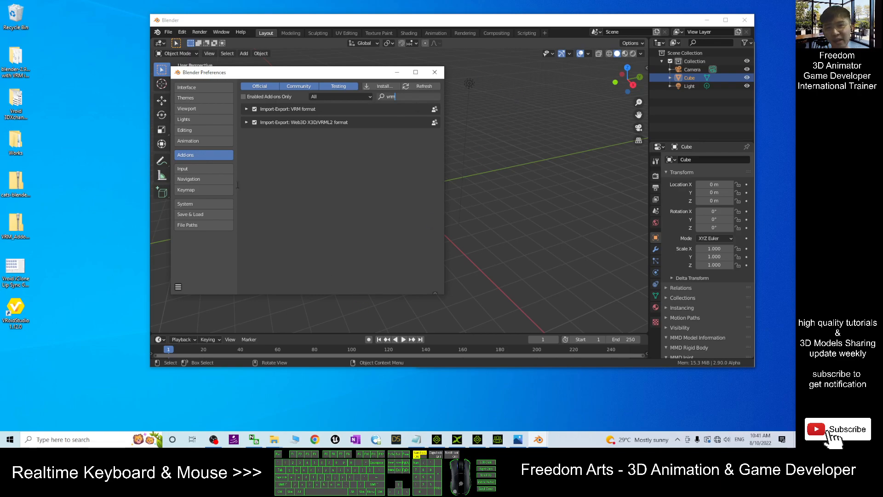
pyautogui.click(435, 74)
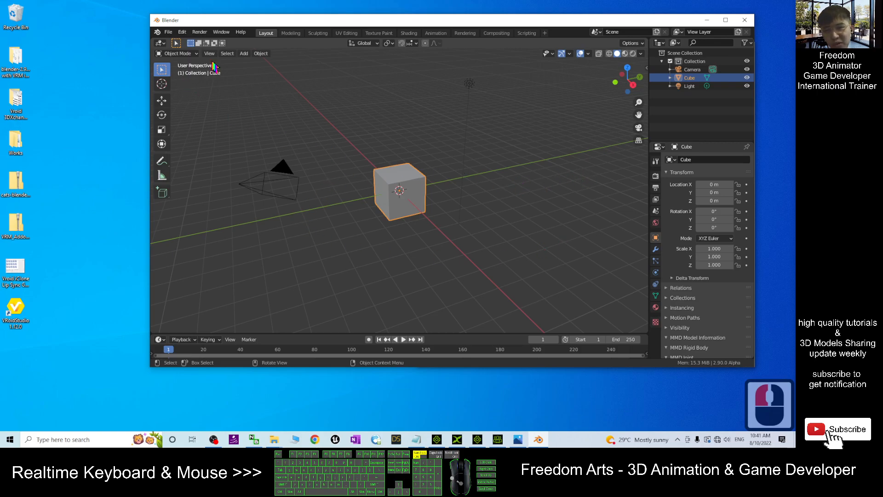
# Delete the default camera, cube and light from the scene.
pyautogui.moveTo(217, 126); pyautogui.dragTo(583, 276)
pyautogui.press('Delete')
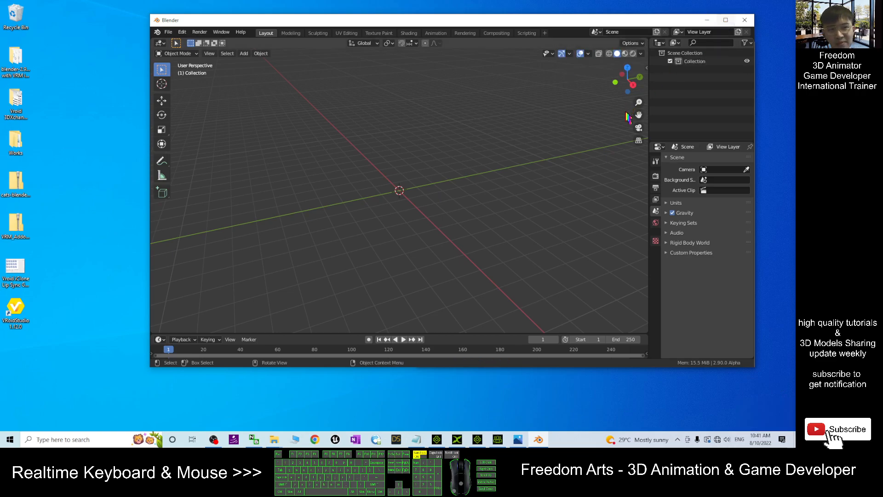
# Maximize Blender's window and show the CATS tools in the 3D viewport's sidebar.
pyautogui.click(726, 19)
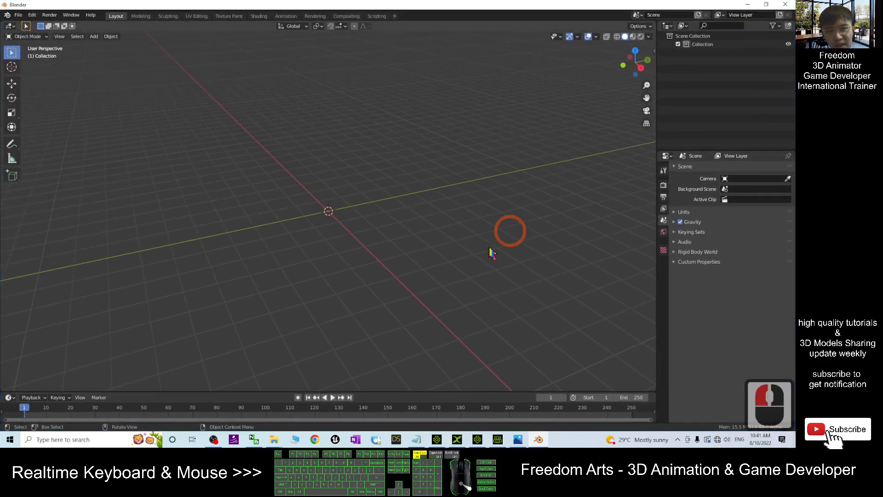
pyautogui.press('n')
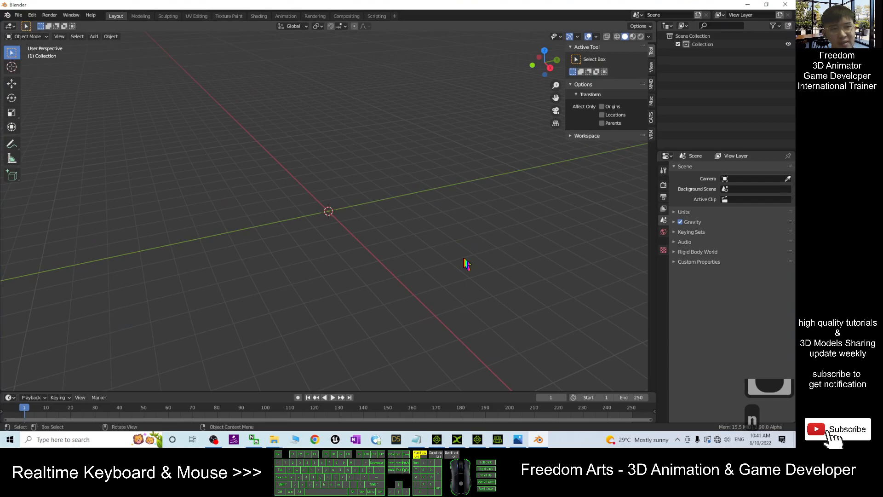
pyautogui.click(651, 121)
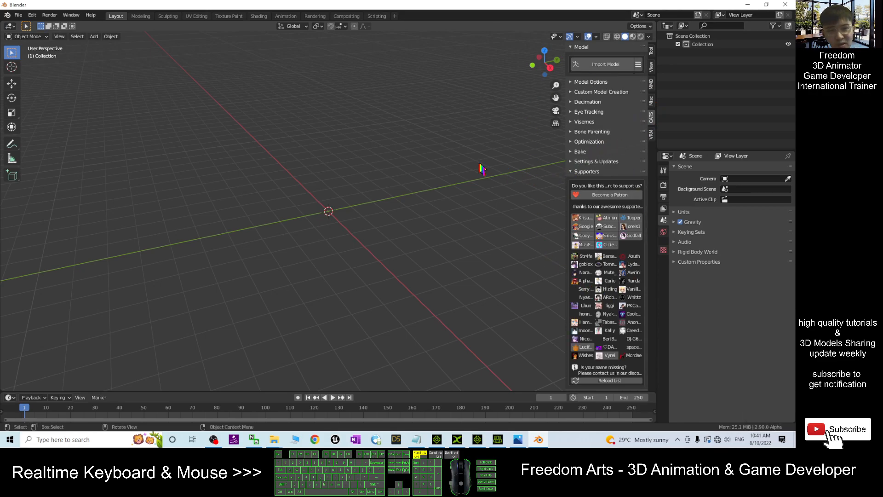
# Restore Blender to a smaller window, minimize the "blender-2.90.0 with VRM importer" folder, and bring the Step 01 folder into view.
pyautogui.moveTo(418, 4); pyautogui.dragTo(440, 33)
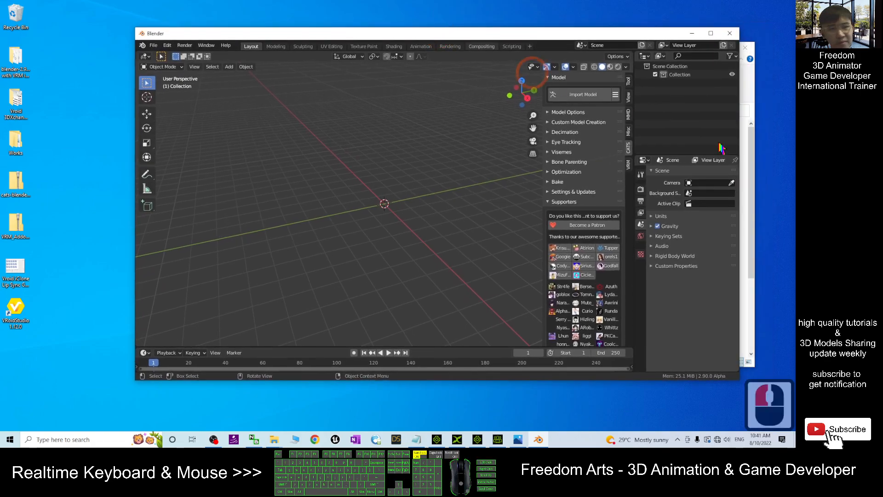
pyautogui.click(433, 263)
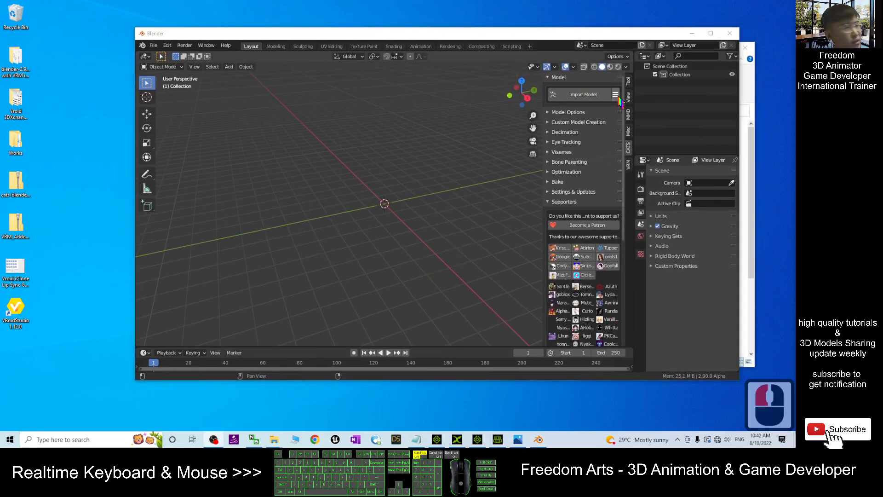
pyautogui.moveTo(375, 34); pyautogui.dragTo(385, 83)
pyautogui.moveTo(611, 48); pyautogui.dragTo(217, 57)
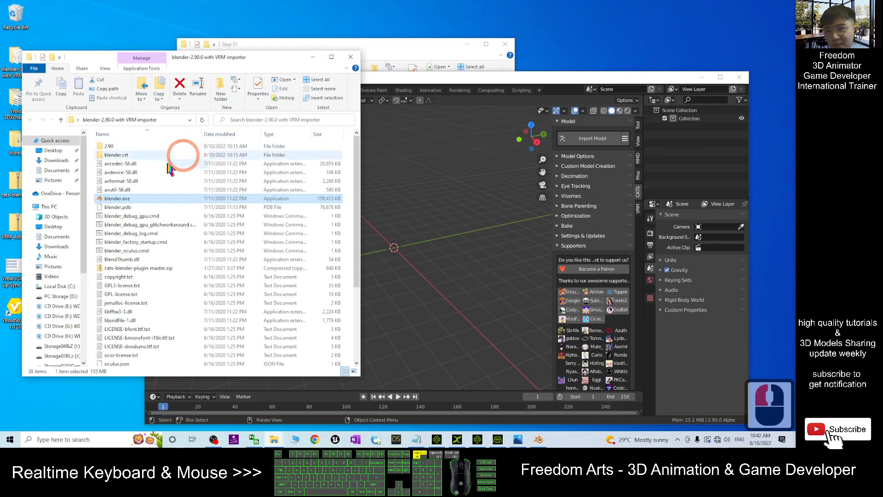
pyautogui.click(312, 56)
pyautogui.moveTo(331, 52); pyautogui.dragTo(230, 46)
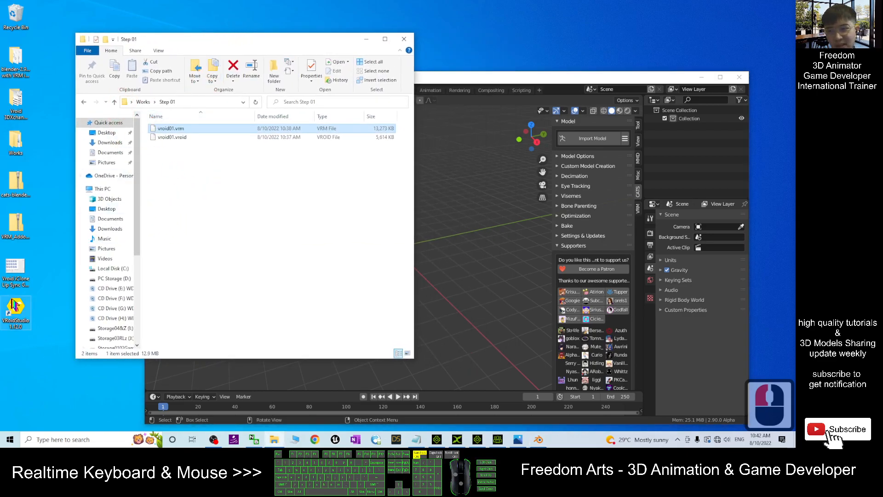
pyautogui.moveTo(185, 44); pyautogui.dragTo(251, 60)
# Close the Step 01 window, reopen it through the Works folder on the desktop, and arrange it beside Blender.
pyautogui.click(13, 144)
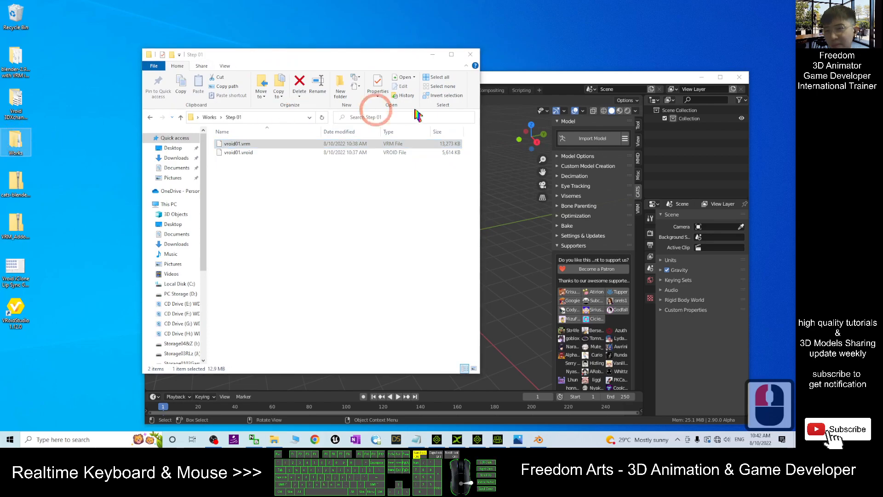
pyautogui.click(470, 54)
pyautogui.doubleClick(16, 145)
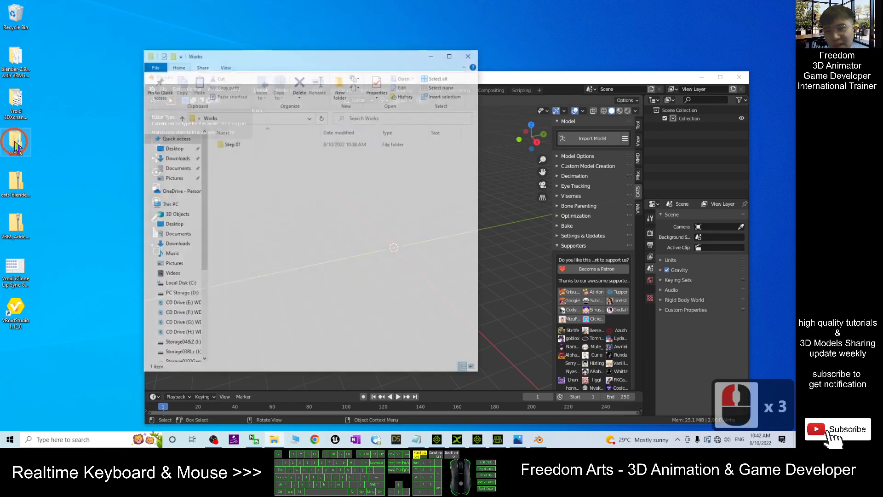
pyautogui.doubleClick(236, 145)
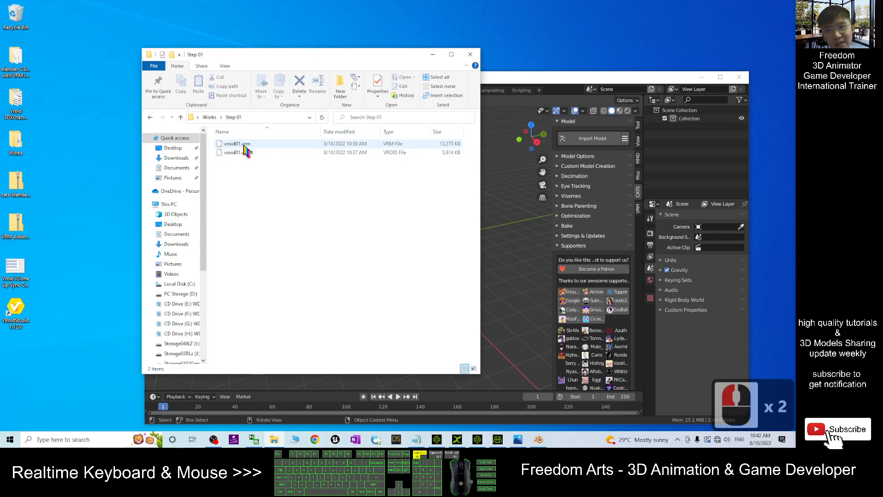
pyautogui.moveTo(338, 58); pyautogui.dragTo(238, 73)
pyautogui.moveTo(499, 80); pyautogui.dragTo(516, 64)
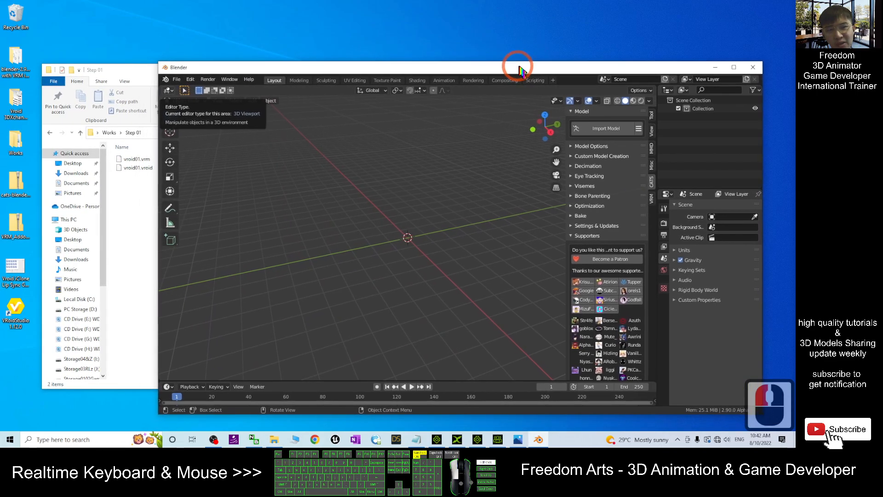
# Import vroid01.vrm from the desktop's Works\Step 01 folder as a VRM model with CATS.
pyautogui.click(638, 130)
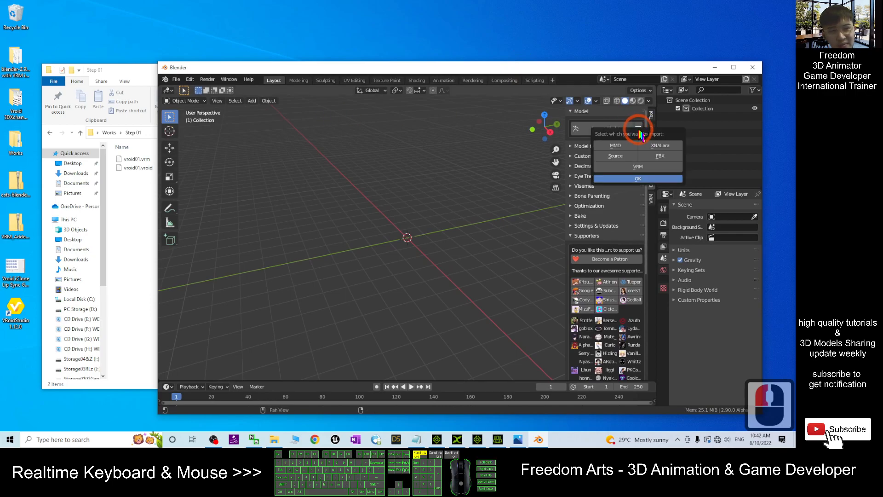
pyautogui.click(639, 167)
pyautogui.click(642, 178)
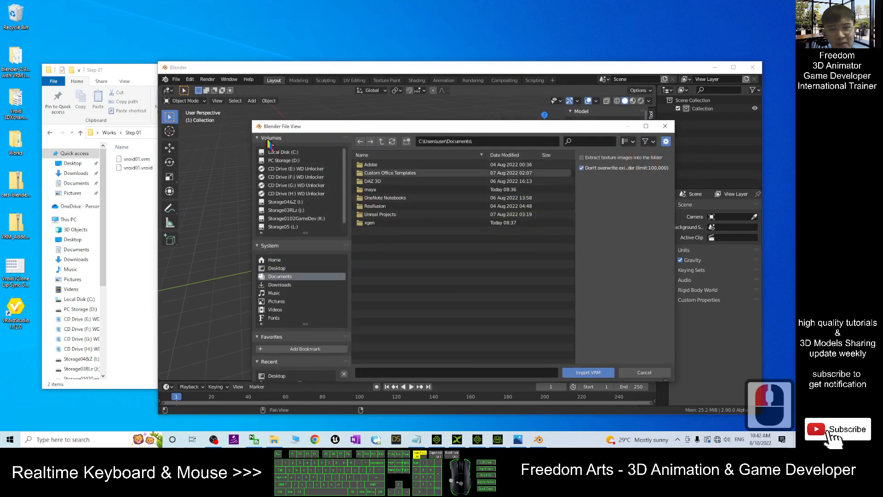
pyautogui.click(152, 79)
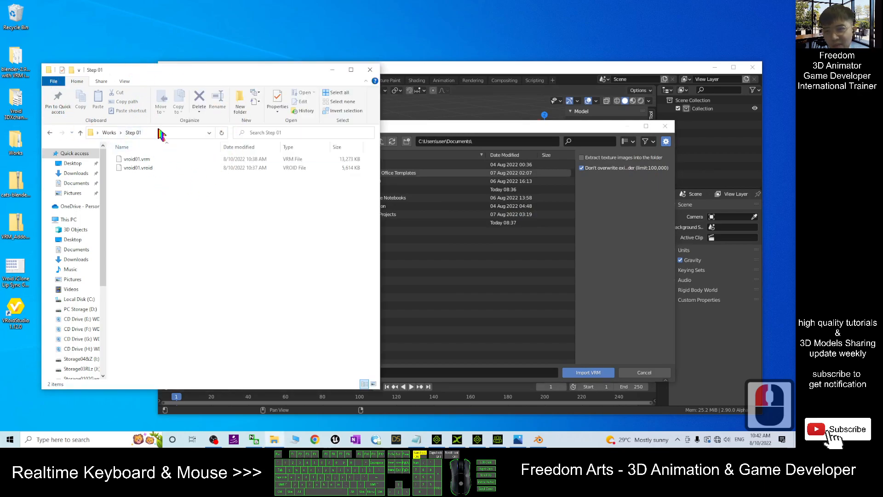
pyautogui.click(160, 134)
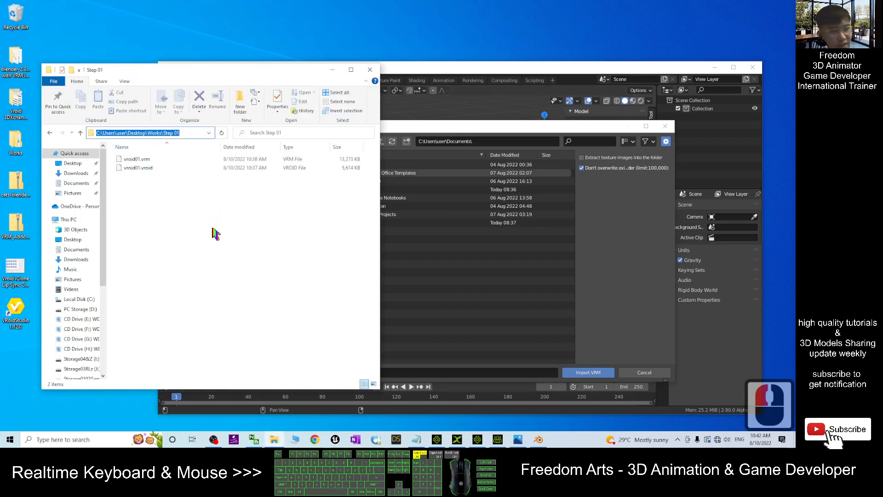
pyautogui.hotkey('ctrl', 'c')
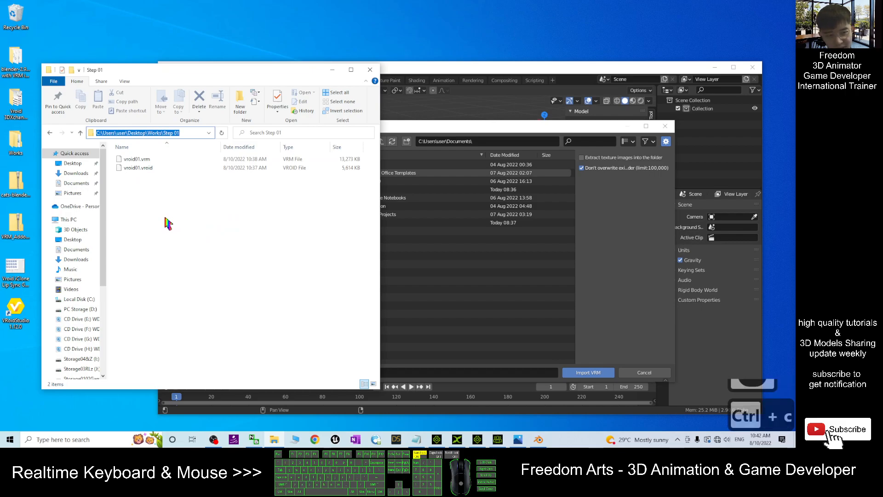
pyautogui.click(516, 130)
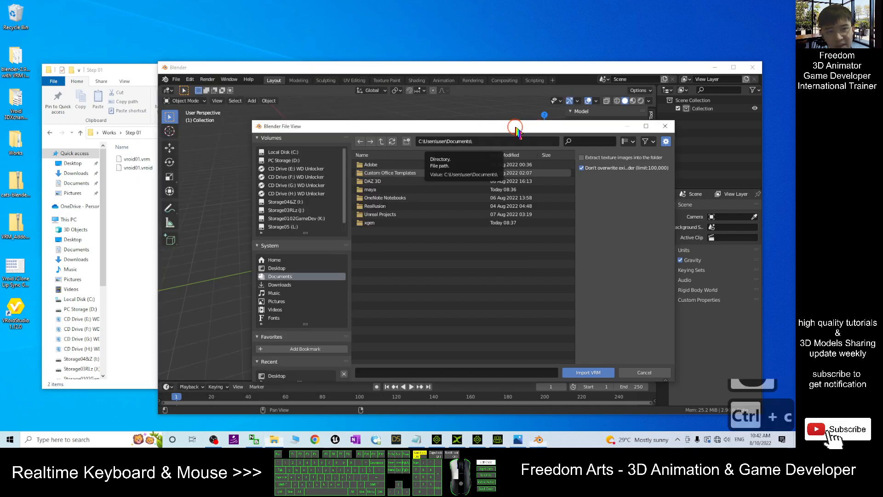
pyautogui.click(485, 143)
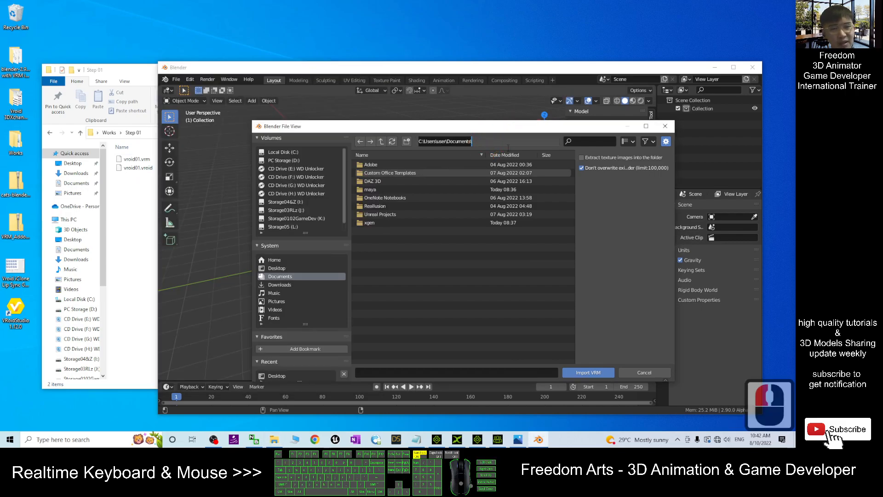
pyautogui.hotkey('ctrl', 'v')
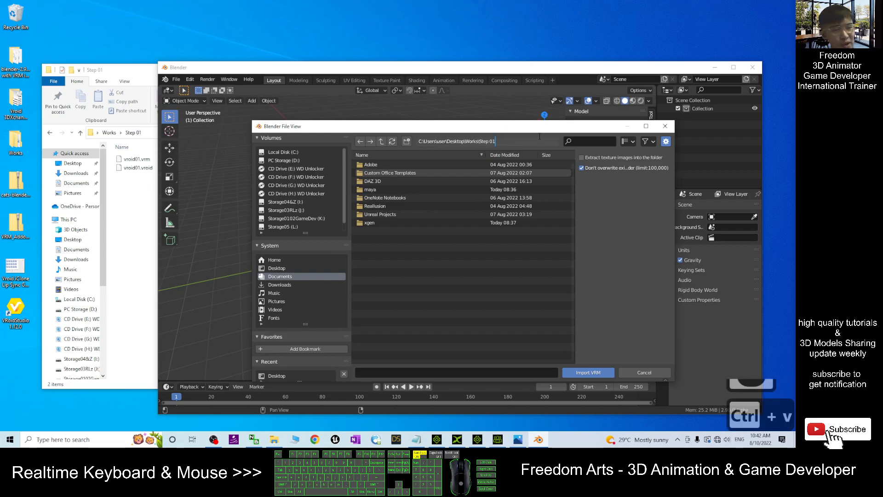
pyautogui.press('Return')
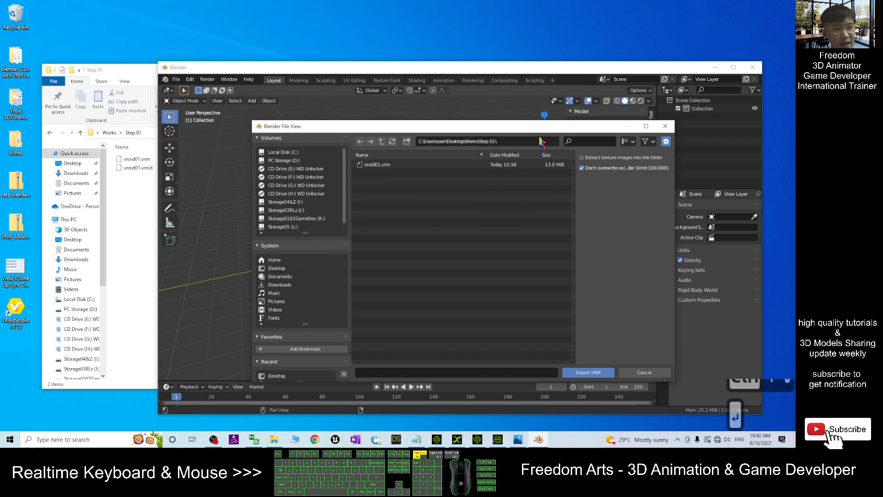
pyautogui.doubleClick(387, 169)
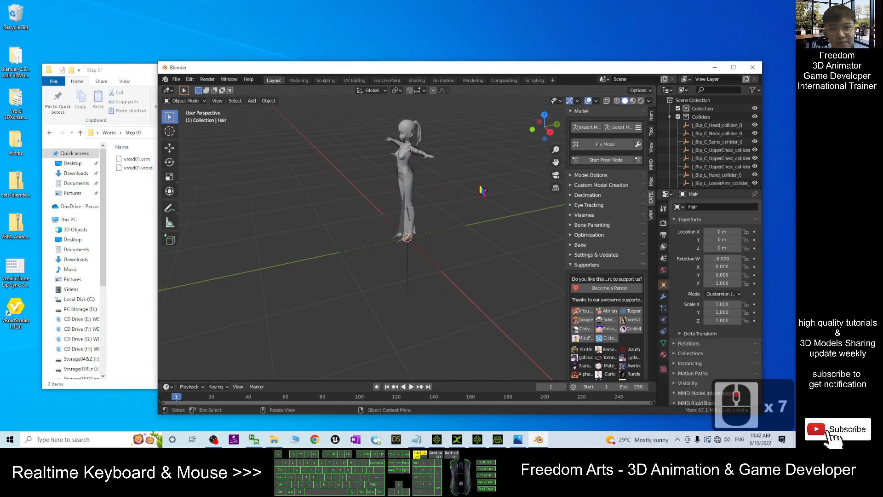
# Maximize Blender's window and frame the imported avatar from the front in the viewport.
pyautogui.scroll(1, 480, 187)
pyautogui.click(734, 67)
pyautogui.moveTo(424, 168); pyautogui.dragTo(488, 244, button='middle')
pyautogui.keyDown('shift'); pyautogui.moveTo(462, 218); pyautogui.dragTo(433, 255, button='middle'); pyautogui.keyUp('shift')
pyautogui.scroll(2, 437, 205)
pyautogui.scroll(-1, 505, 226)
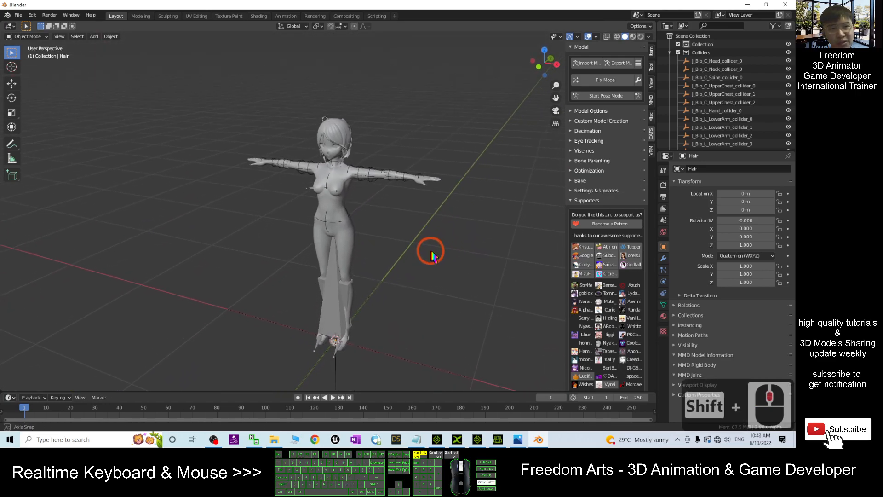
# Configure the CATS Fix Model settings so that only Fix Materials stays enabled.
pyautogui.click(639, 81)
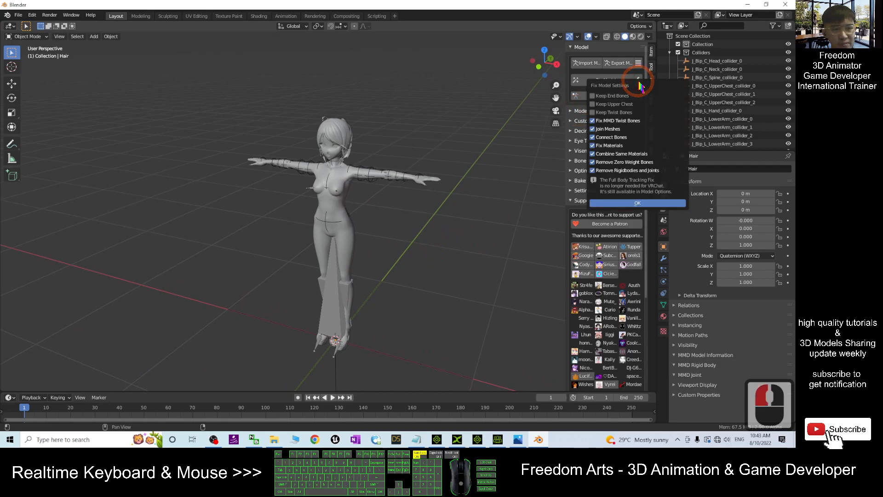
pyautogui.click(603, 120)
pyautogui.click(601, 129)
pyautogui.click(599, 137)
pyautogui.click(598, 154)
pyautogui.click(597, 162)
pyautogui.click(596, 171)
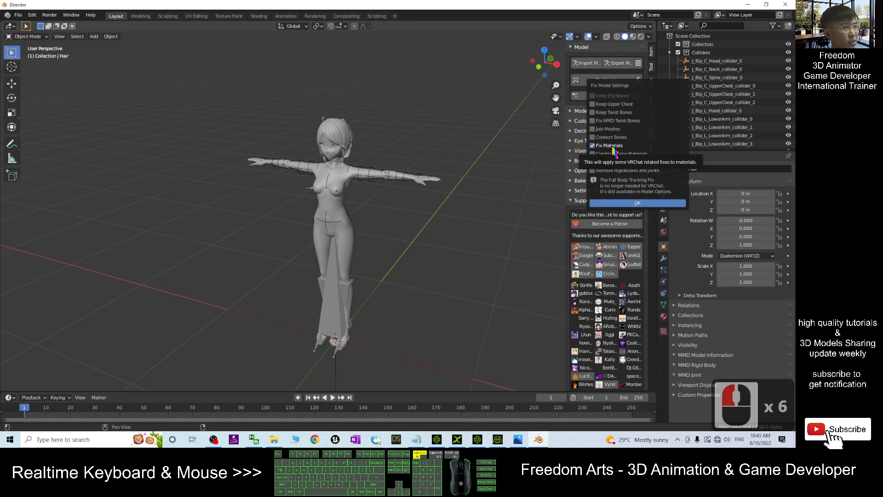
pyautogui.click(640, 202)
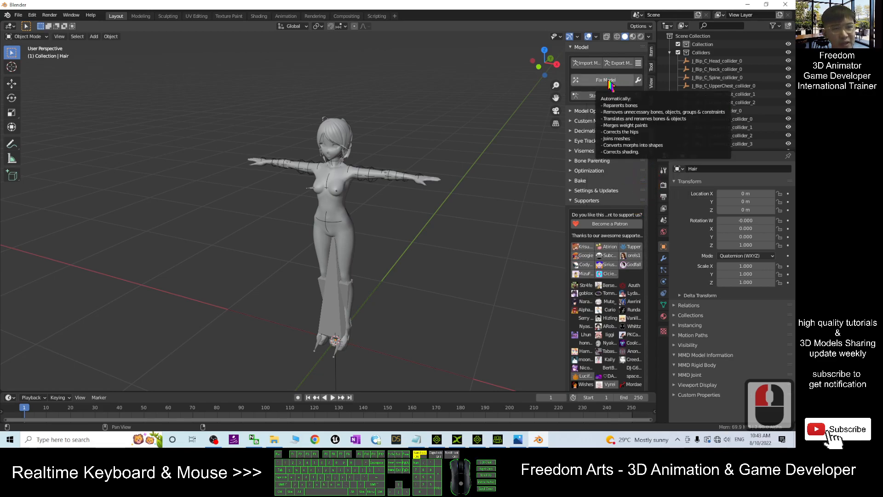
# Run Fix Model on the avatar and inspect its materials and skeleton from several angles.
pyautogui.click(608, 80)
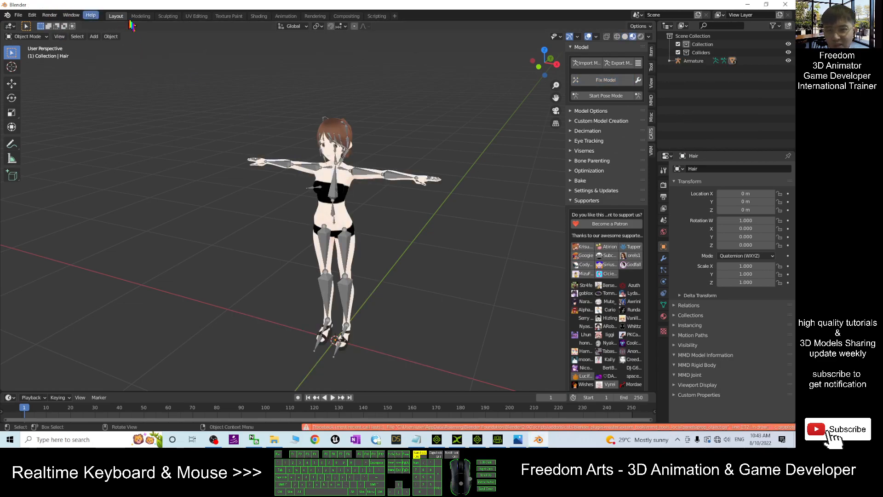
pyautogui.moveTo(322, 239); pyautogui.dragTo(495, 270, button='middle')
pyautogui.moveTo(501, 213); pyautogui.dragTo(479, 238, button='middle')
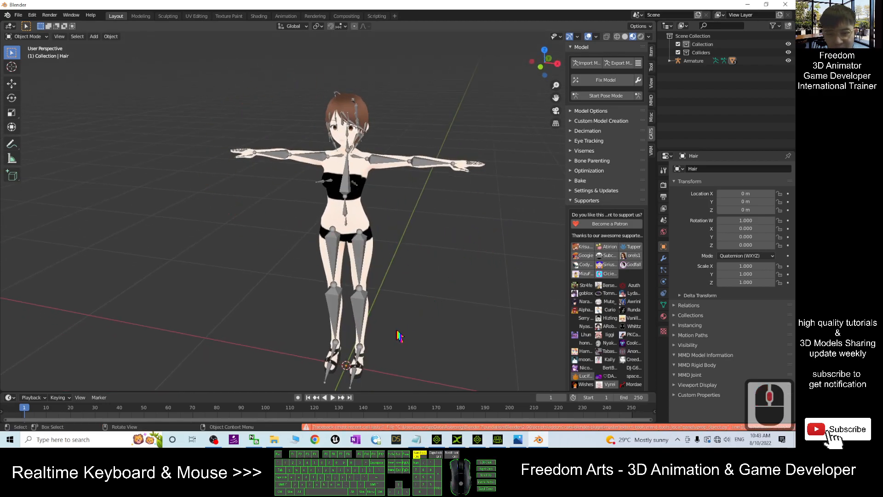
pyautogui.moveTo(373, 319); pyautogui.dragTo(403, 285, button='middle')
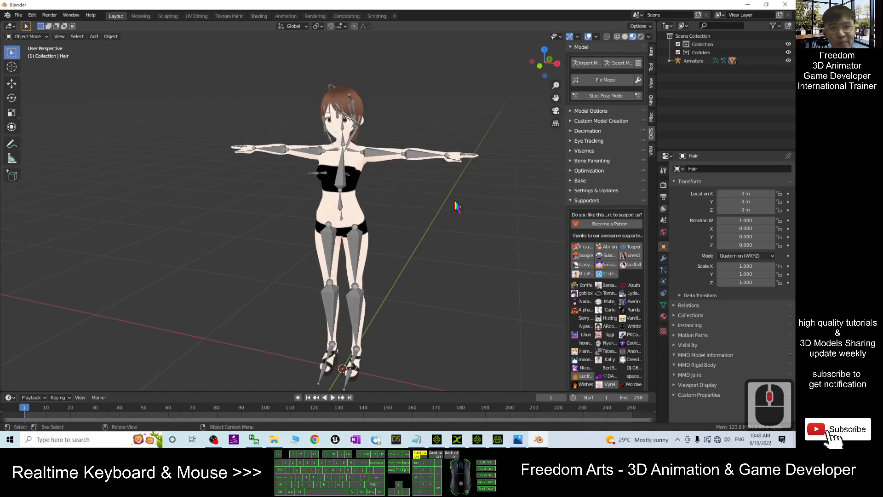
# Restore Blender to a smaller window, check the Step 01 export instructions in notes.txt, and bring Blender back beside the Step 01 folder.
pyautogui.moveTo(491, 5); pyautogui.dragTo(533, 33)
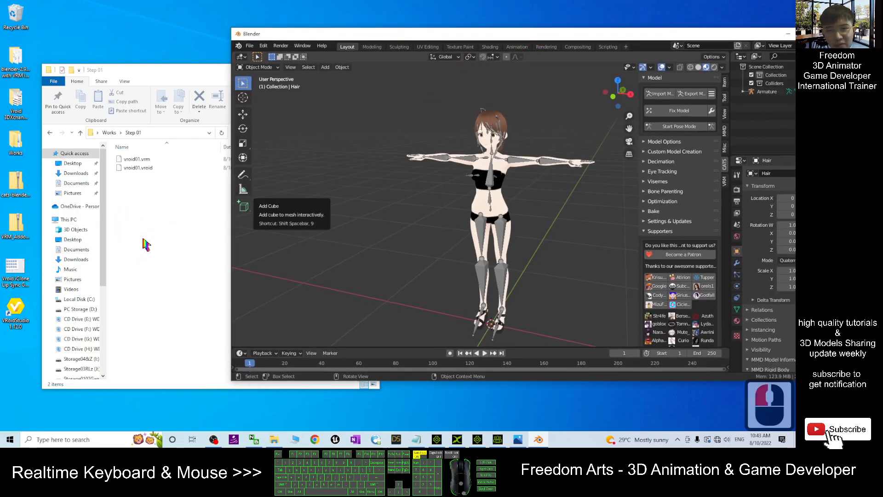
pyautogui.click(420, 439)
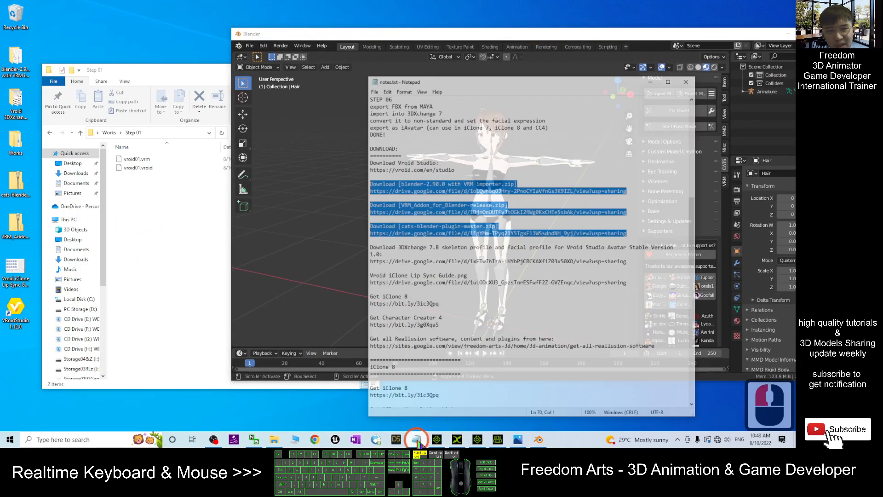
pyautogui.scroll(19, 407, 139)
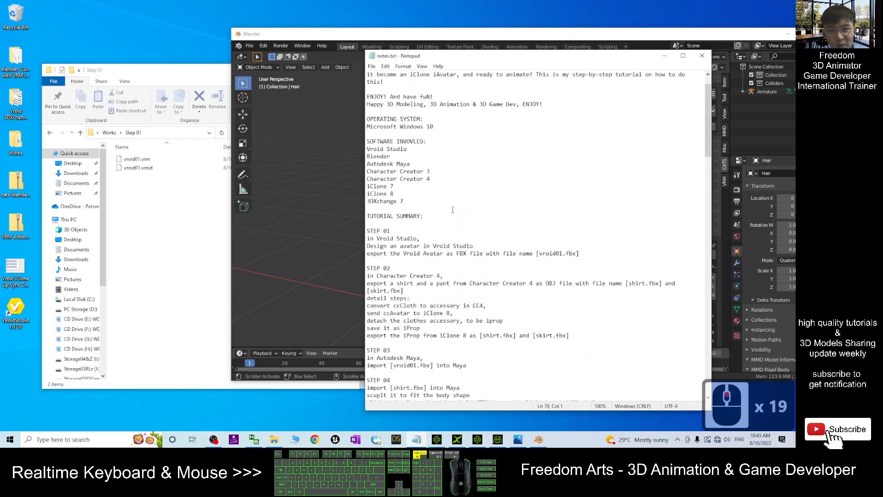
pyautogui.scroll(-2, 395, 226)
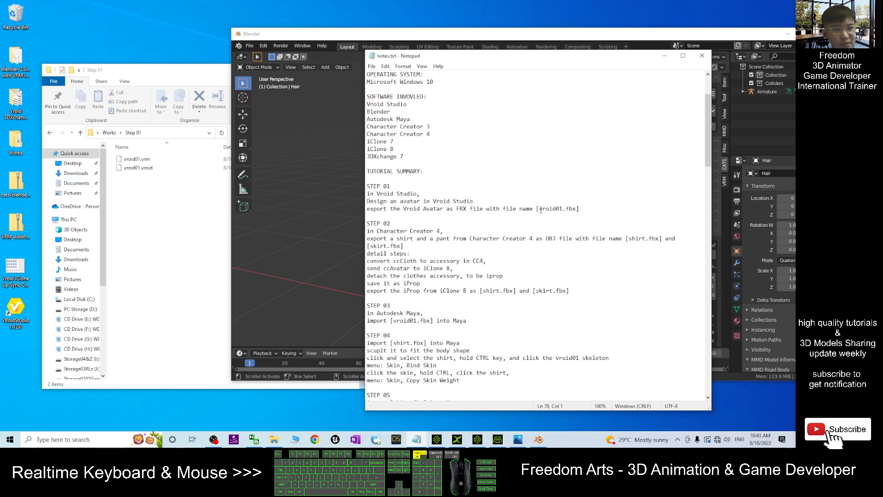
pyautogui.click(327, 34)
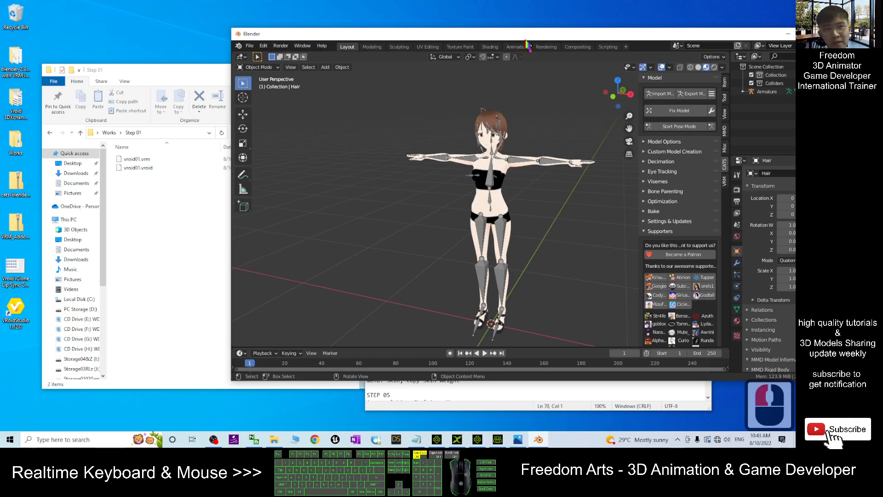
pyautogui.moveTo(527, 39); pyautogui.dragTo(449, 45)
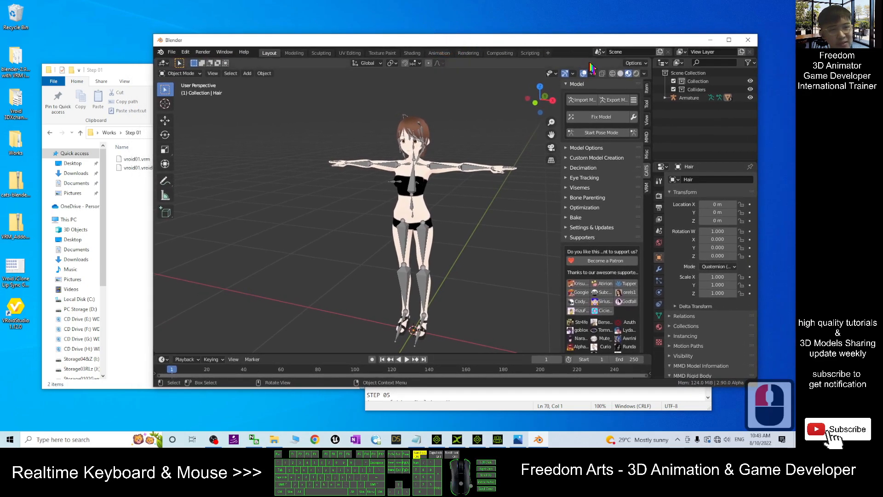
# Start the CATS model export without joining the meshes and set the FBX Path Mode to Copy.
pyautogui.click(614, 100)
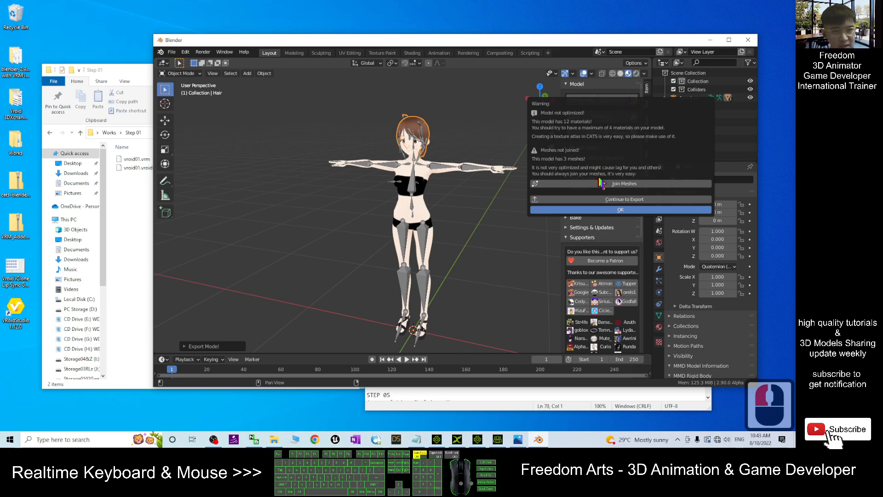
pyautogui.click(606, 199)
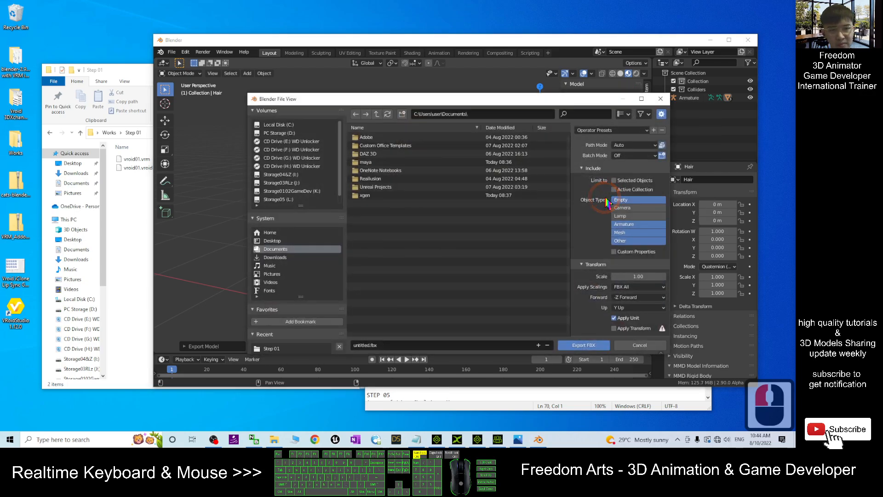
pyautogui.click(634, 146)
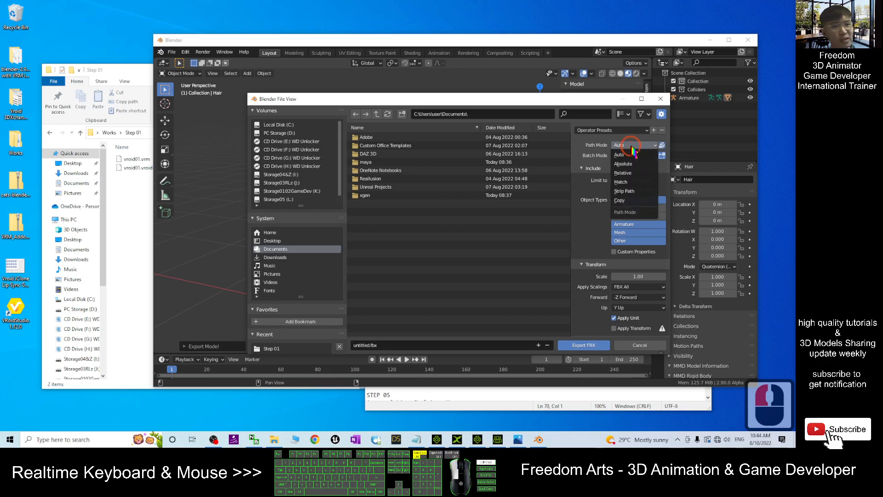
pyautogui.click(630, 202)
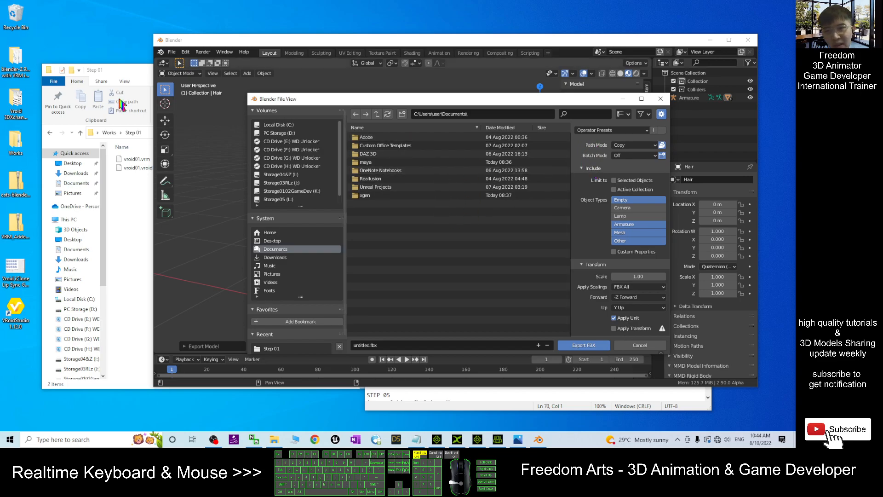
# Set the export directory to C:\Users\user\Desktop\Works\Step 01, copying the path from the open folder window.
pyautogui.click(117, 78)
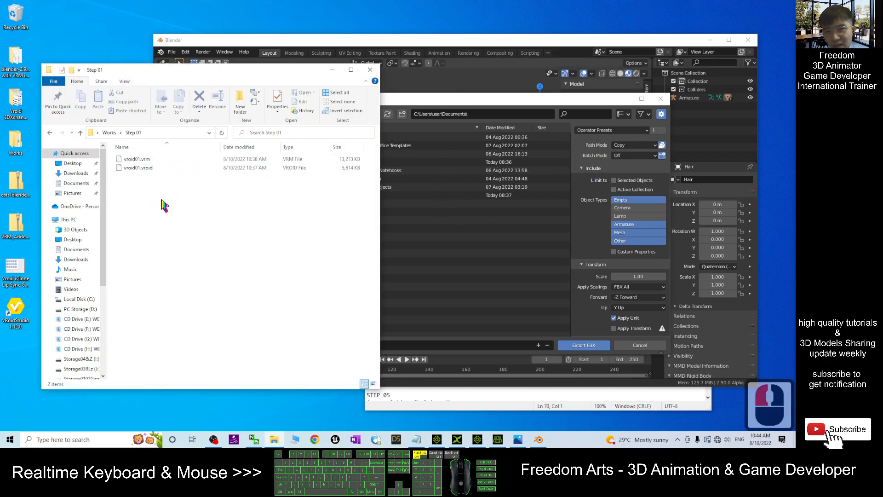
pyautogui.click(167, 132)
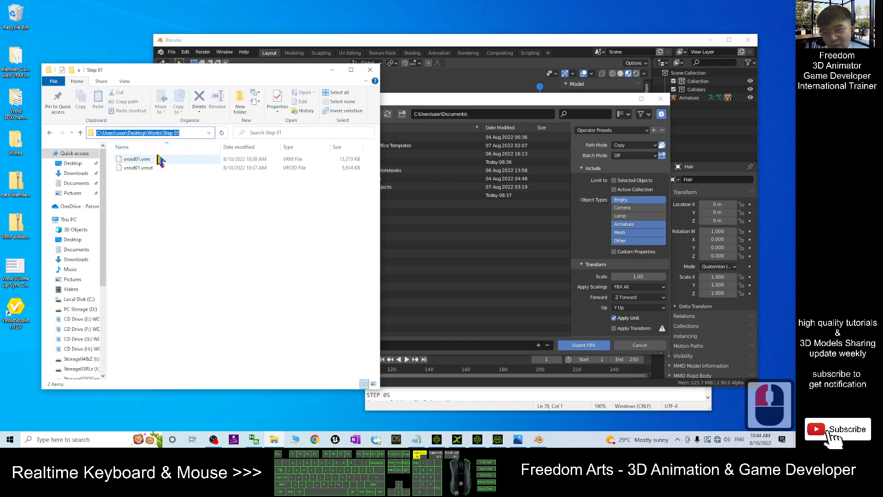
pyautogui.hotkey('ctrl', 'c')
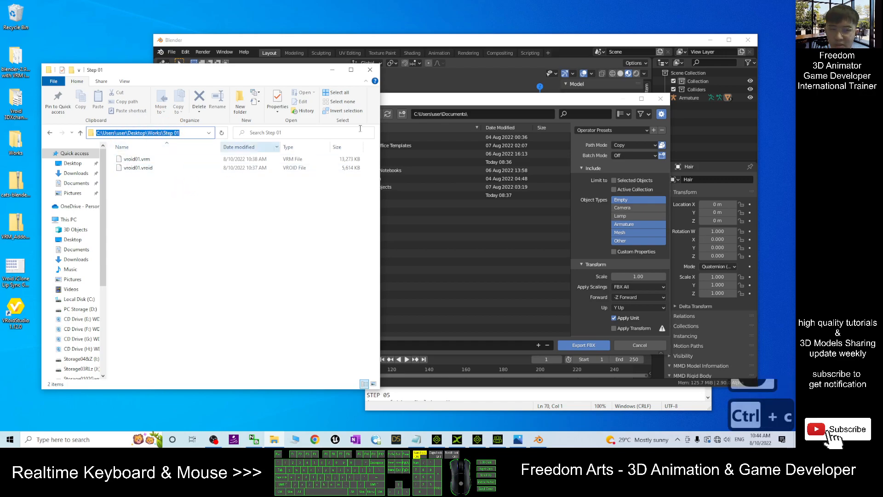
pyautogui.click(498, 114)
pyautogui.hotkey('ctrl', 'v')
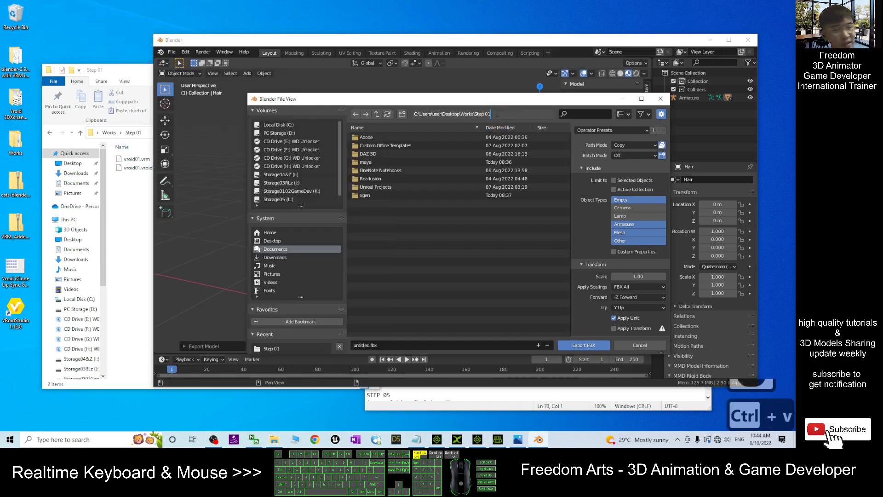
pyautogui.press('Return')
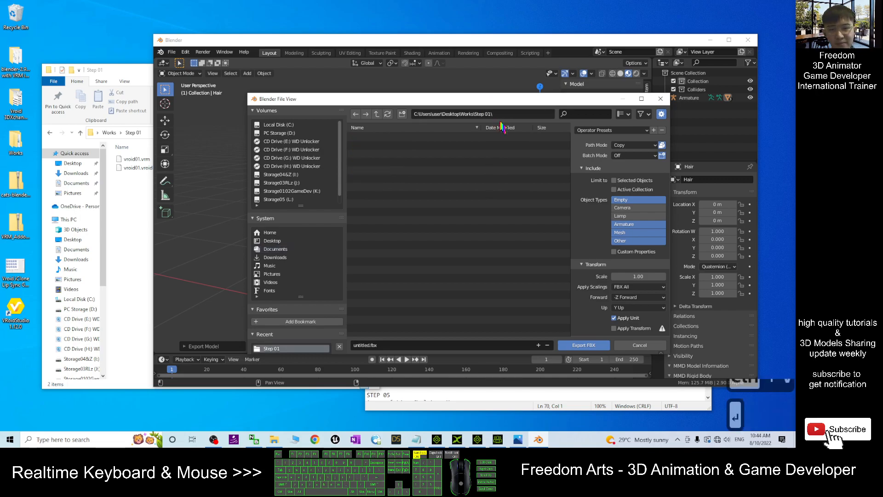
# Name the export file vroid01 and export it as FBX.
pyautogui.click(384, 345)
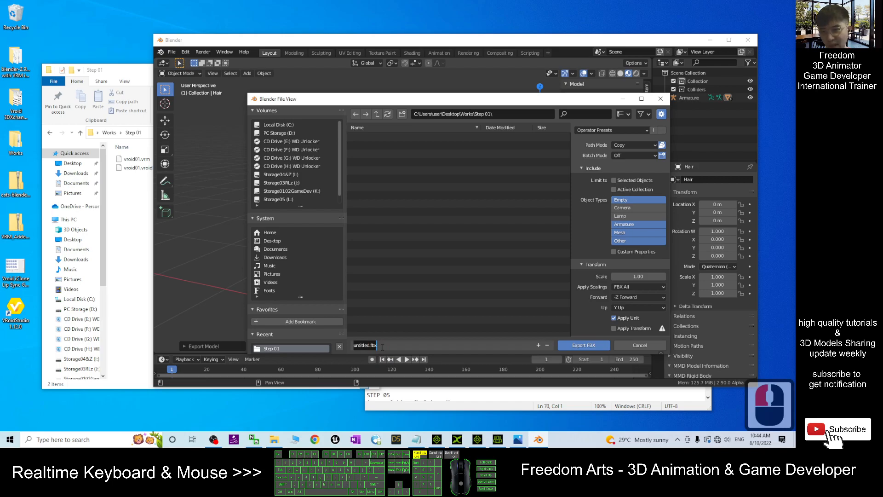
pyautogui.write('vroid01')
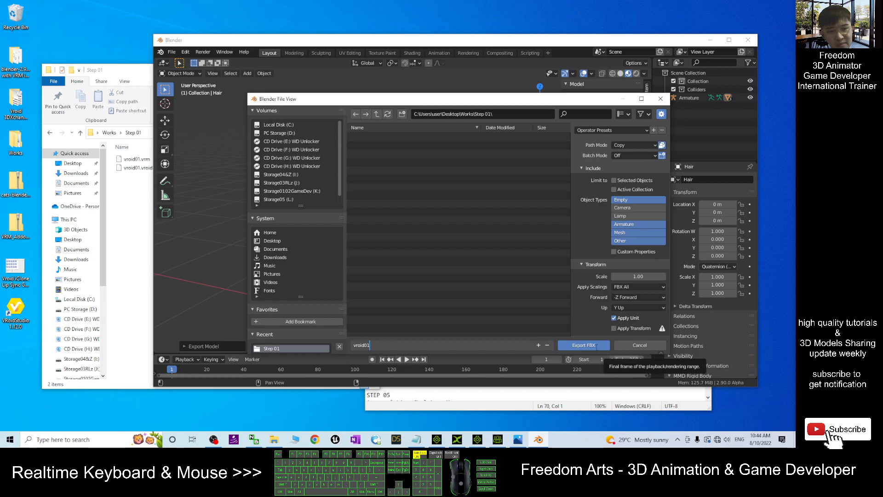
pyautogui.doubleClick(597, 346)
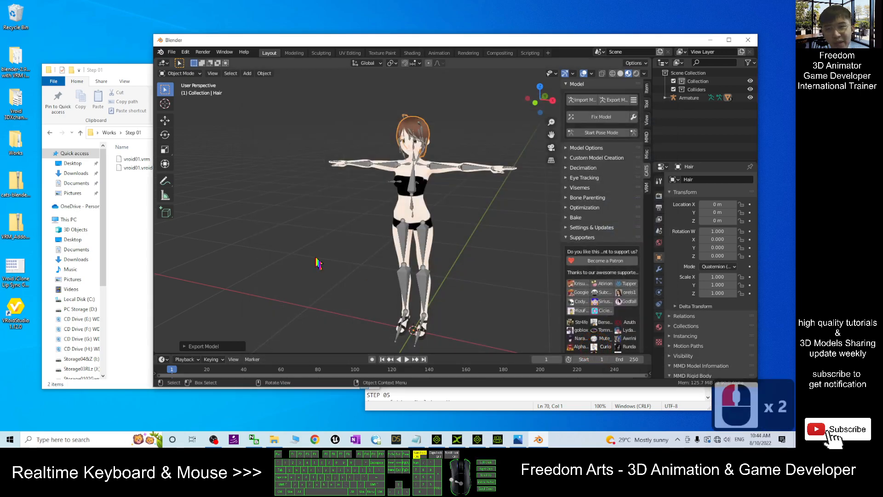
# Check the exported vroid01.fbx in the Step 01 folder and arrange the folder window beside Blender.
pyautogui.click(127, 208)
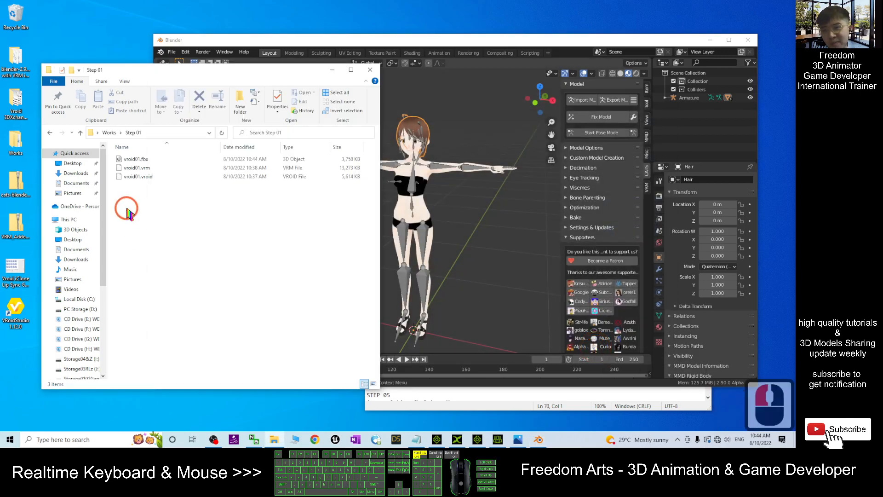
pyautogui.click(127, 161)
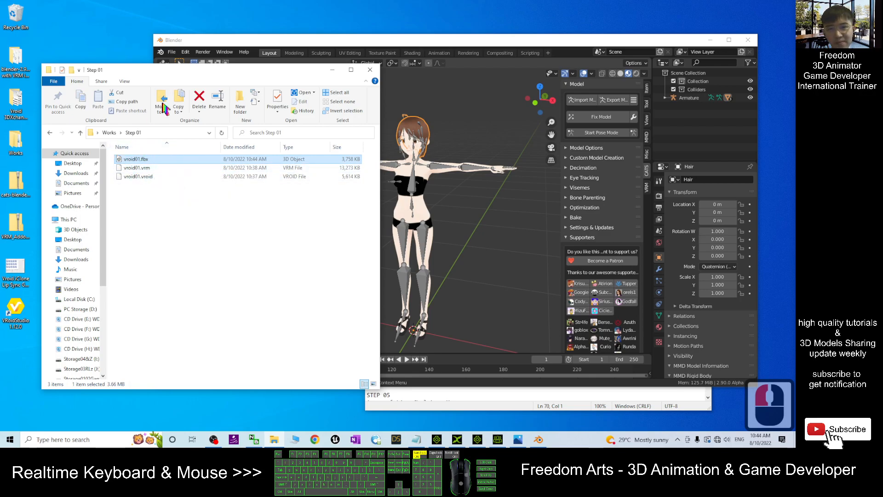
pyautogui.moveTo(219, 72); pyautogui.dragTo(256, 78)
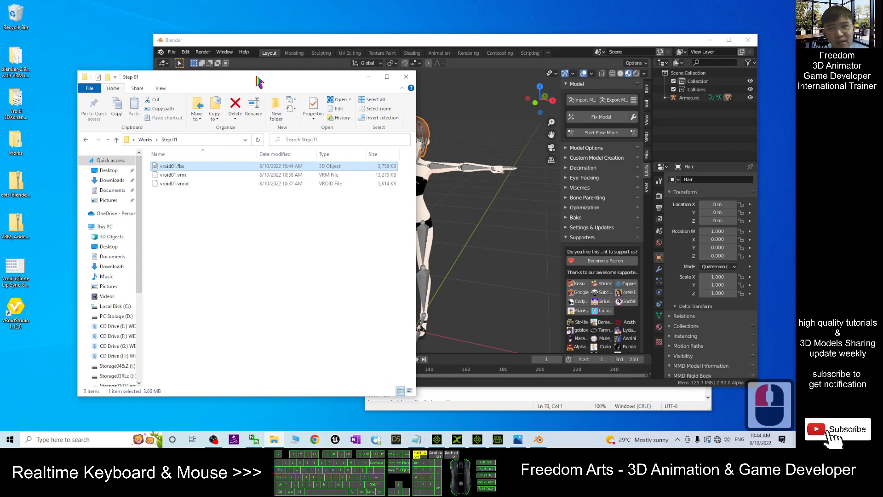
pyautogui.moveTo(430, 40); pyautogui.dragTo(483, 34)
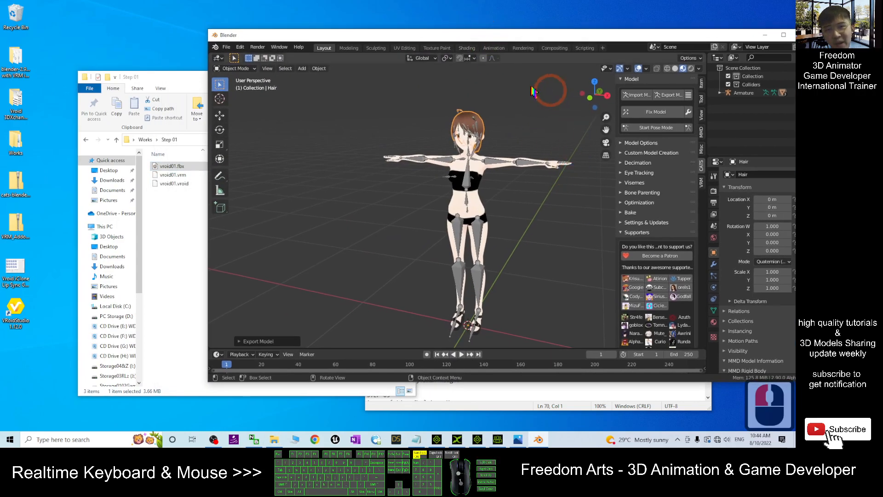
# Start saving the Blender scene as a new file in C:\Users\user\Desktop\Works\Step 01, copying the path from the open folder window.
pyautogui.click(226, 47)
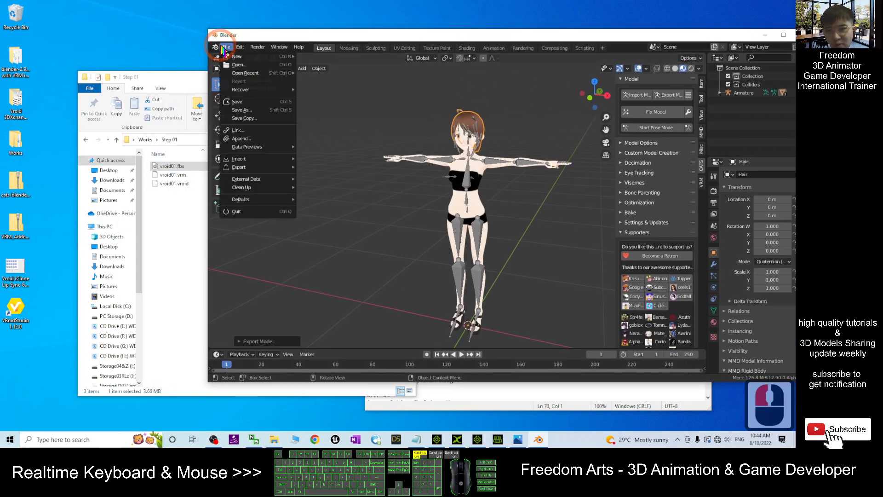
pyautogui.click(261, 110)
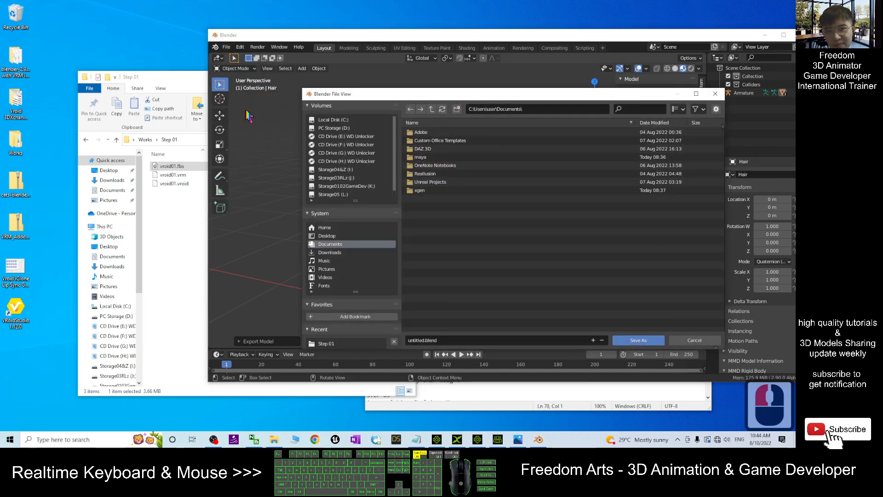
pyautogui.click(200, 76)
pyautogui.click(233, 137)
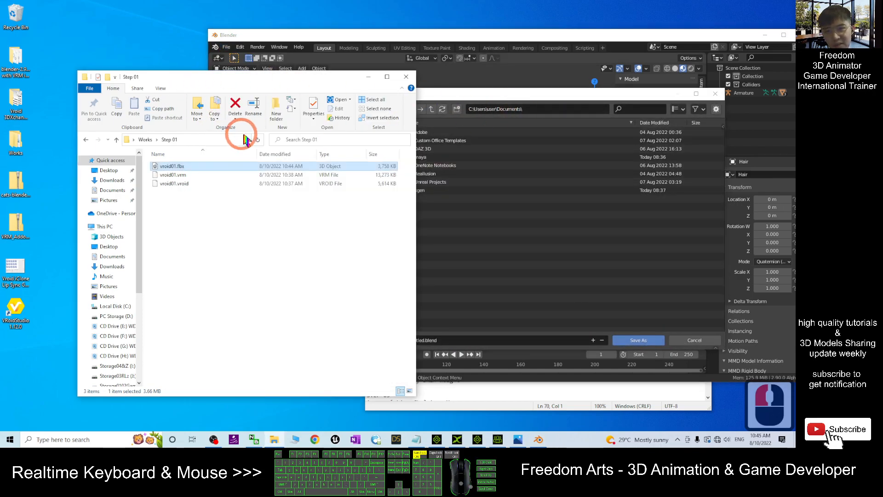
pyautogui.click(558, 108)
pyautogui.press('Return')
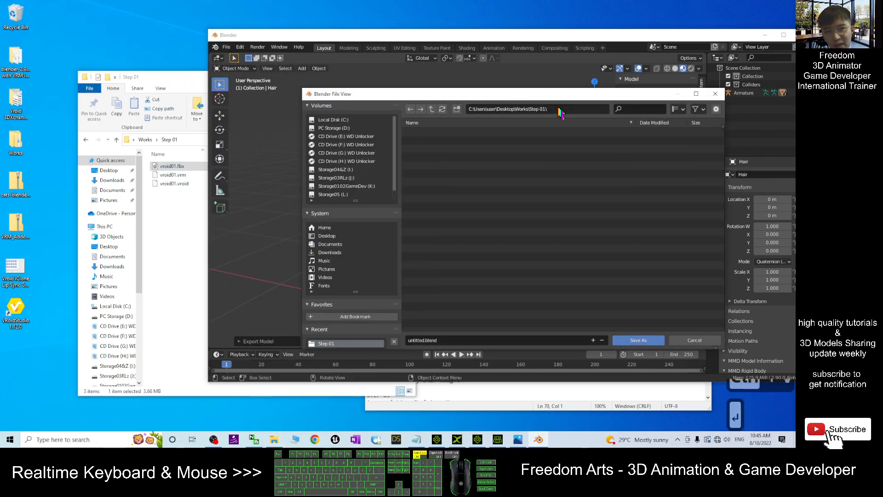
# Name the Blender file vroid01 and save it.
pyautogui.click(434, 341)
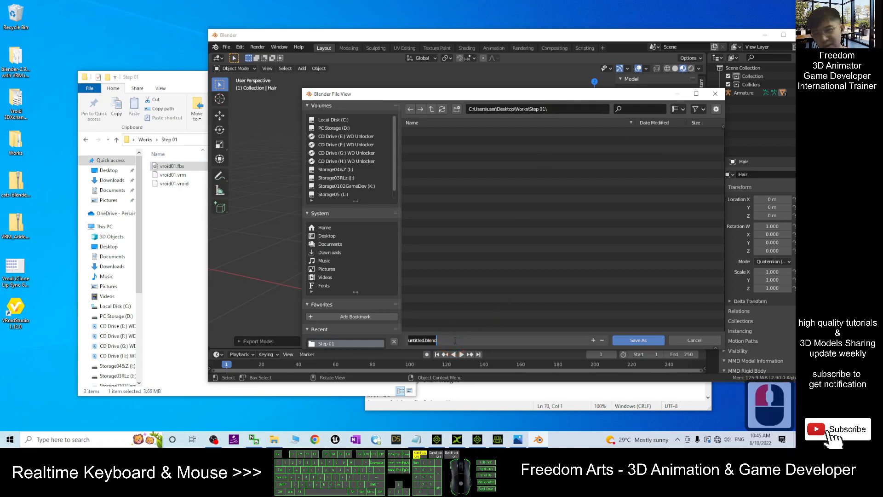
pyautogui.write('v')
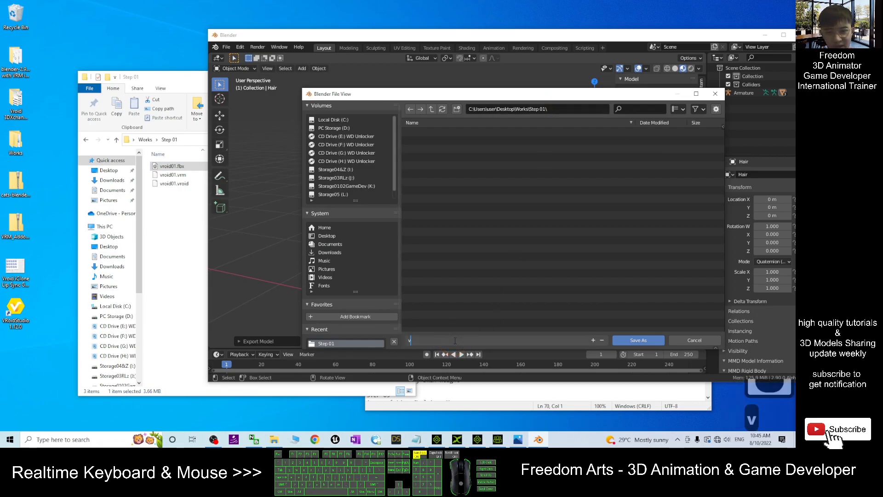
pyautogui.write('roid01')
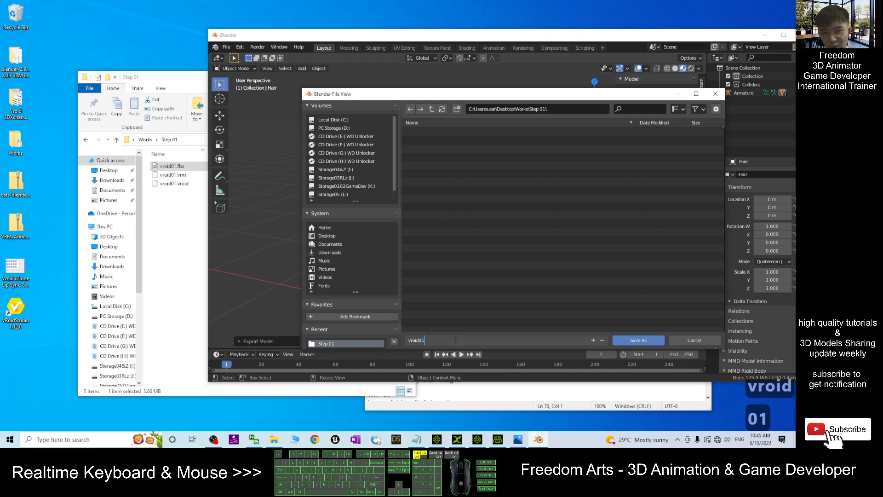
pyautogui.click(638, 340)
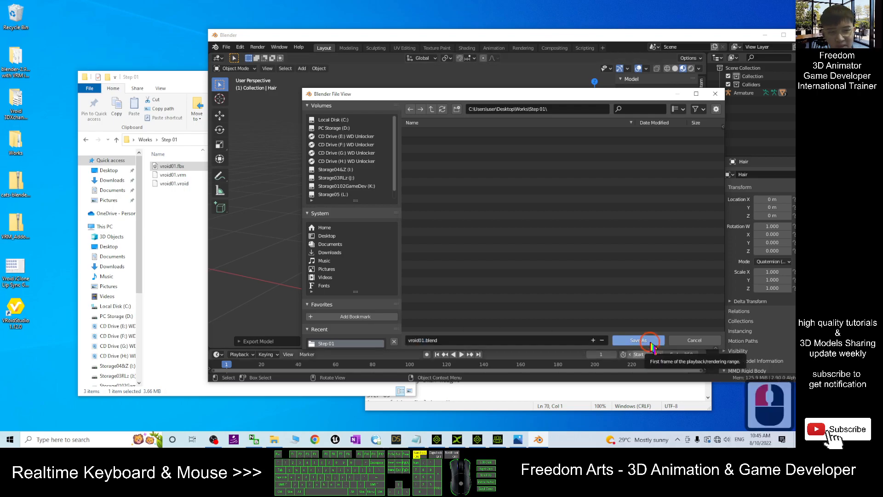
pyautogui.click(639, 340)
# Check the saved vroid01.blend in the Step 01 folder and close Blender.
pyautogui.click(167, 226)
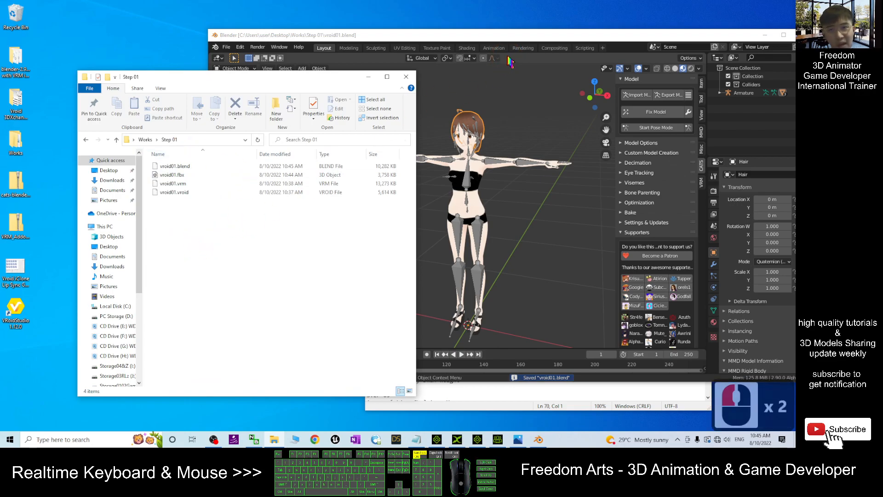
pyautogui.moveTo(529, 38); pyautogui.dragTo(419, 64)
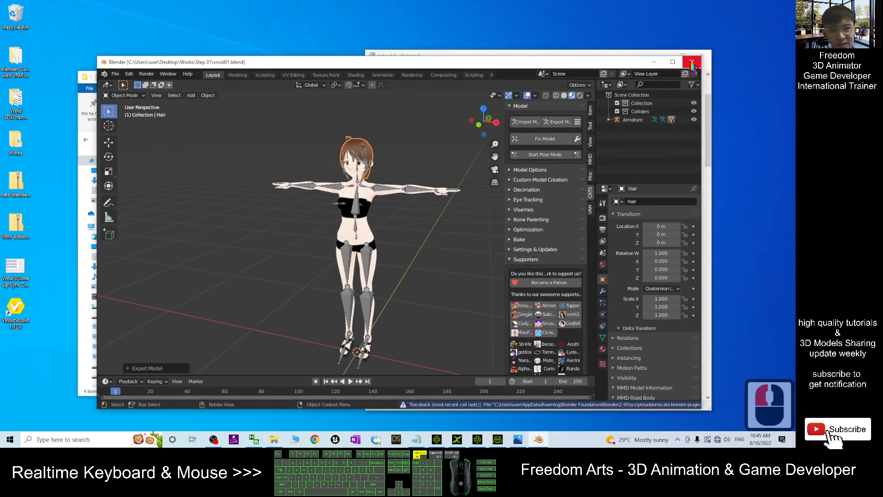
pyautogui.click(692, 62)
# Open vroid01.fbx in 3D Viewer, inspect the avatar up close from another angle, and close the viewer.
pyautogui.click(178, 175)
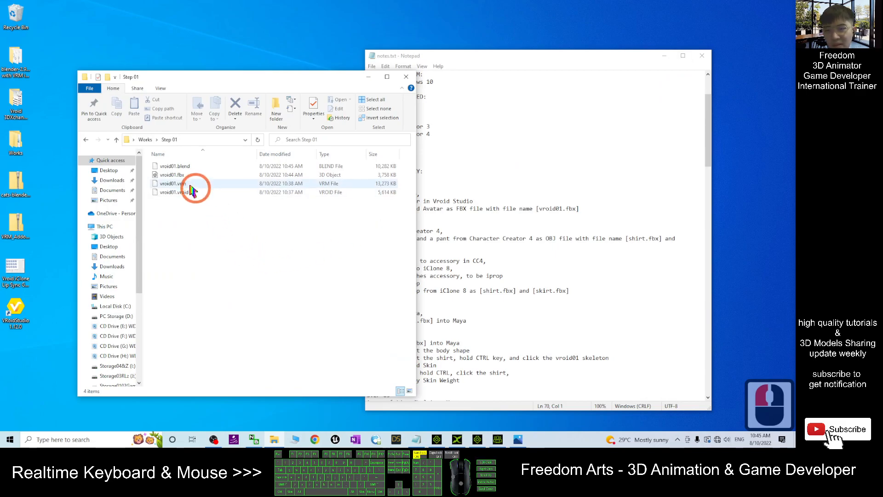
pyautogui.doubleClick(169, 175)
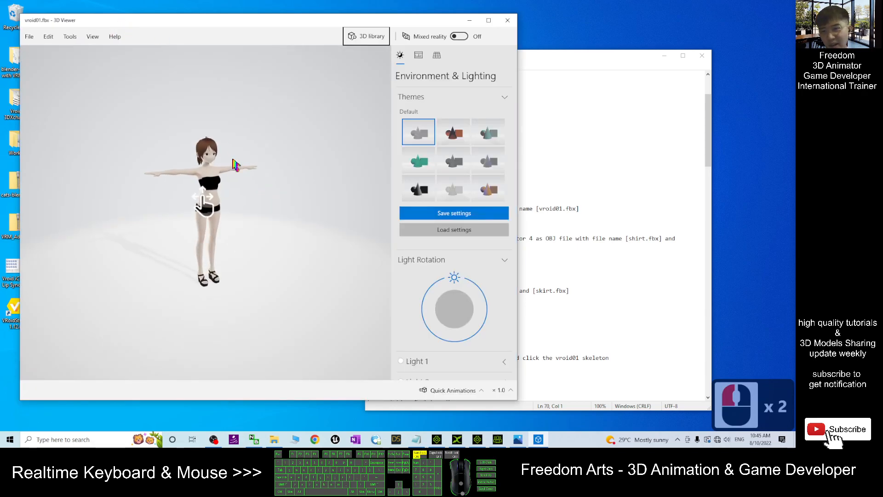
pyautogui.scroll(2, 231, 165)
pyautogui.moveTo(352, 226); pyautogui.dragTo(290, 225)
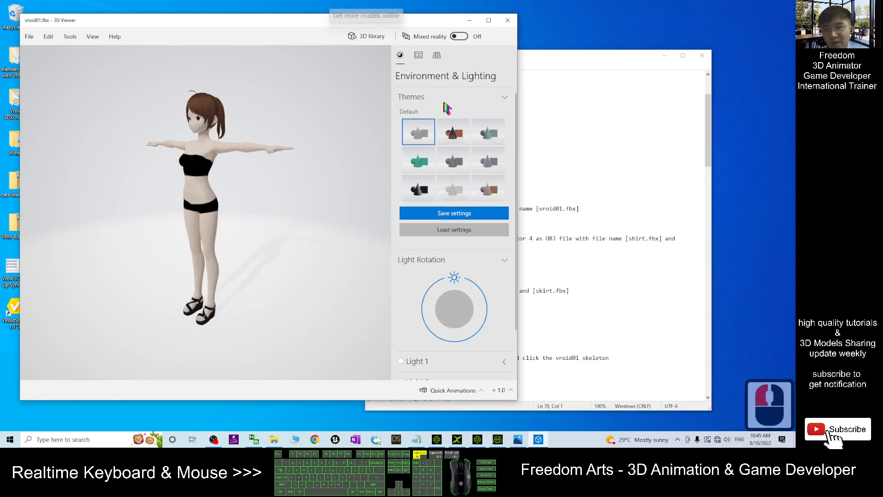
pyautogui.click(508, 20)
# Review the Step 01 section in notes.txt about designing the VRoid avatar and exporting it as FBX.
pyautogui.click(529, 172)
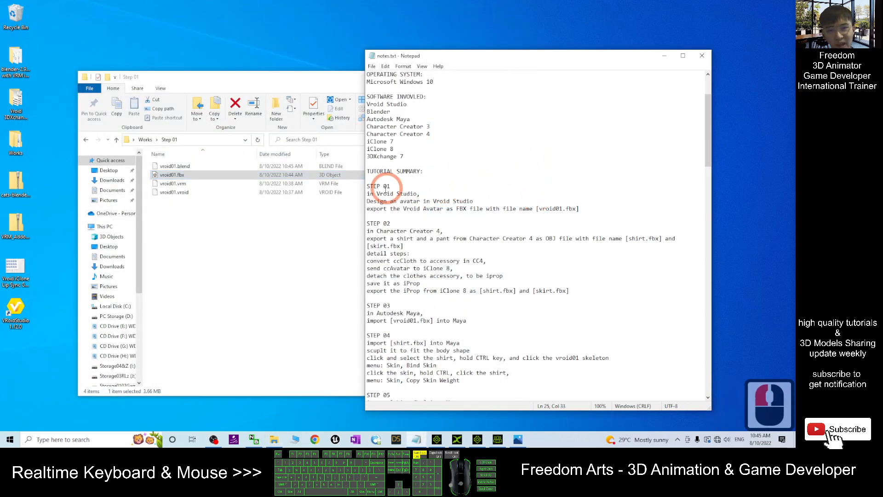
pyautogui.moveTo(367, 186); pyautogui.dragTo(591, 210)
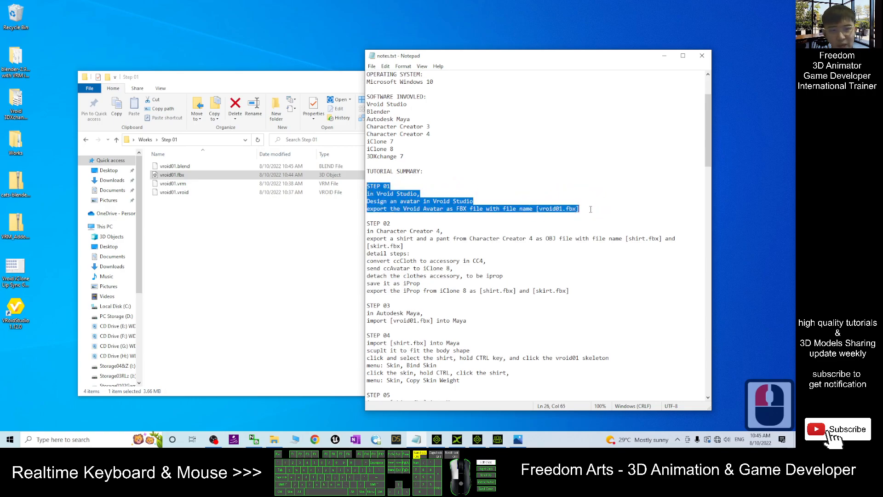
pyautogui.moveTo(363, 224); pyautogui.dragTo(365, 224)
# Read the Step 02 instructions in notes.txt on converting the Character Creator clothes to accessories and exporting them through iClone 8.
pyautogui.click(401, 224)
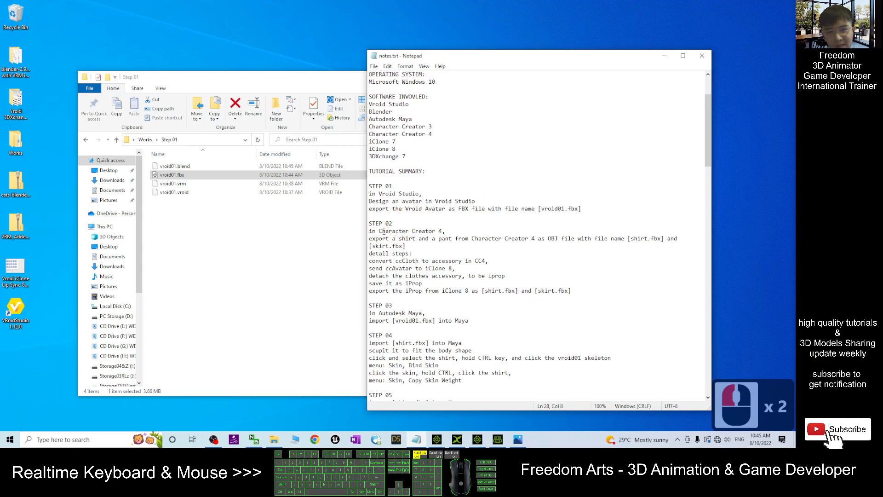
pyautogui.moveTo(381, 231); pyautogui.dragTo(445, 230)
pyautogui.doubleClick(426, 254)
pyautogui.moveTo(397, 261); pyautogui.dragTo(420, 261)
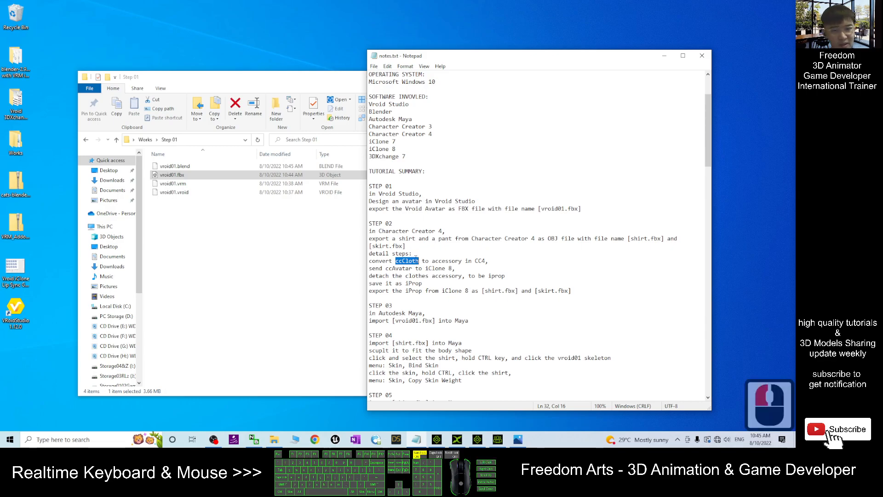
pyautogui.moveTo(479, 261); pyautogui.dragTo(485, 261)
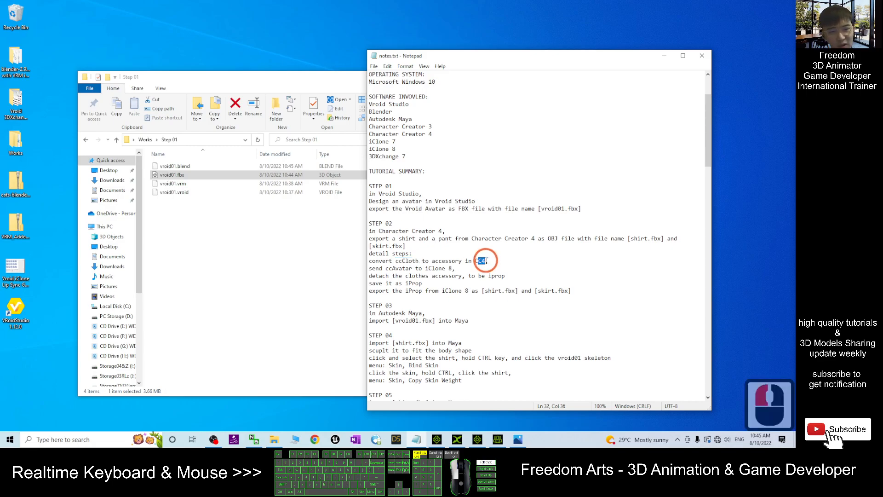
pyautogui.moveTo(485, 291); pyautogui.dragTo(515, 291)
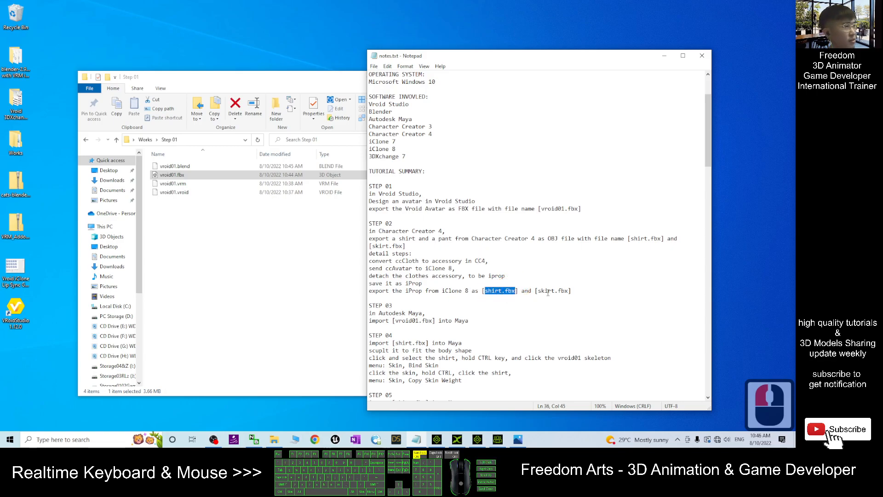
pyautogui.click(572, 277)
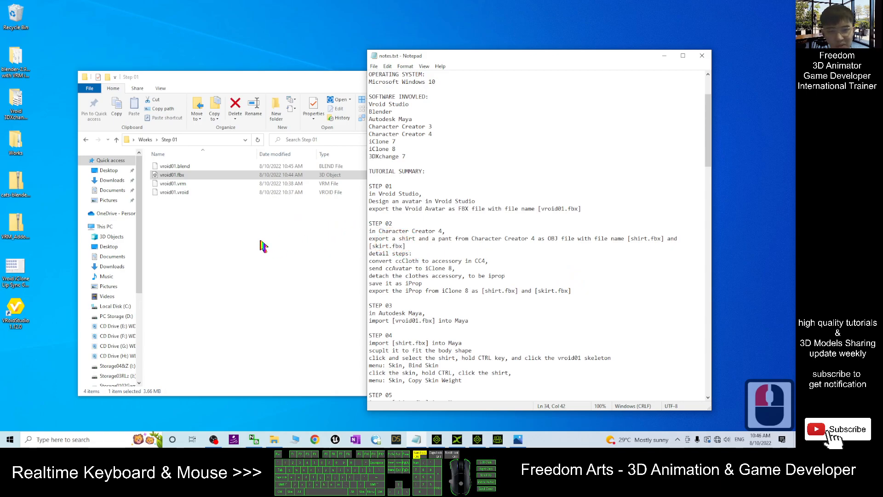
pyautogui.click(594, 306)
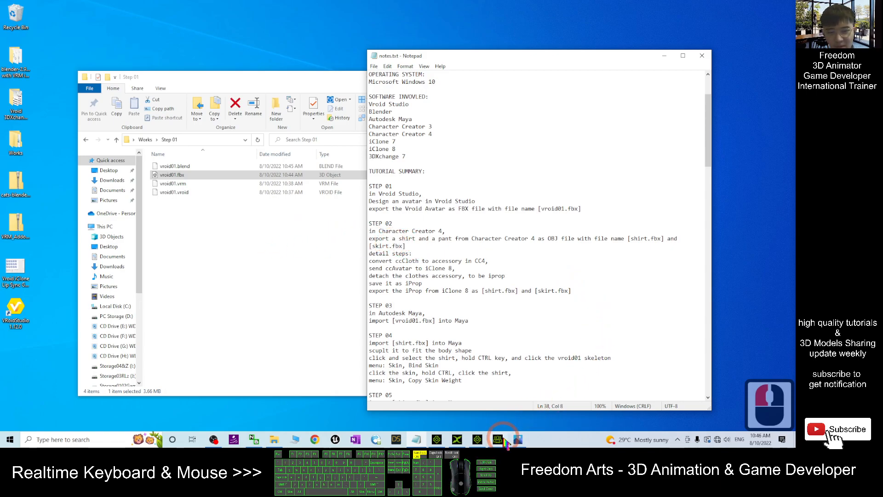
# Switch to Character Creator 4 and show the Character templates under Actor in the content library.
pyautogui.click(480, 438)
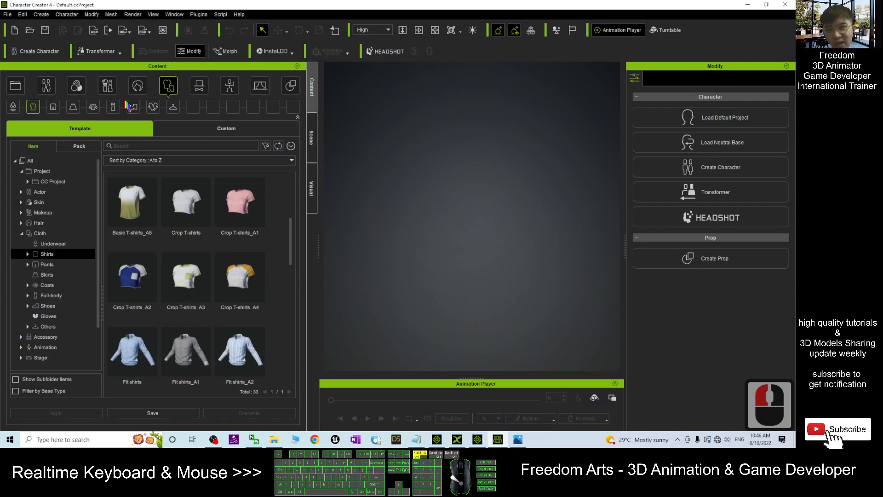
pyautogui.click(16, 85)
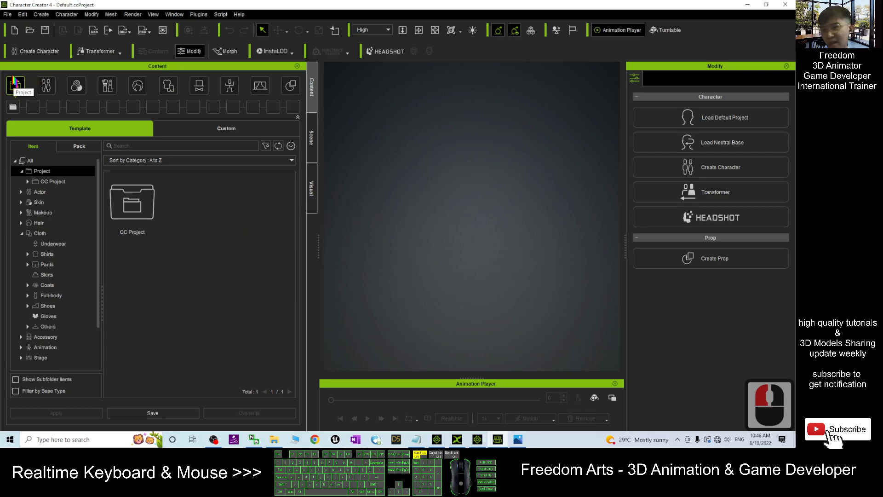
pyautogui.click(46, 85)
pyautogui.click(15, 86)
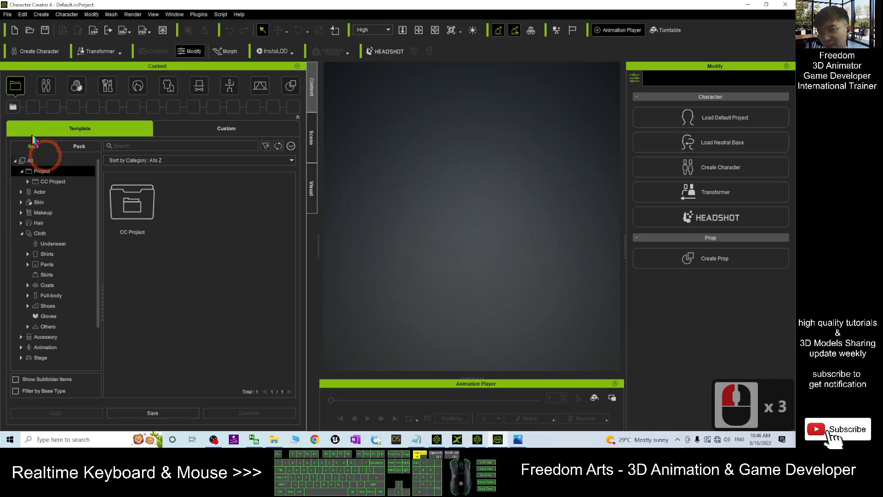
pyautogui.doubleClick(23, 192)
pyautogui.click(51, 202)
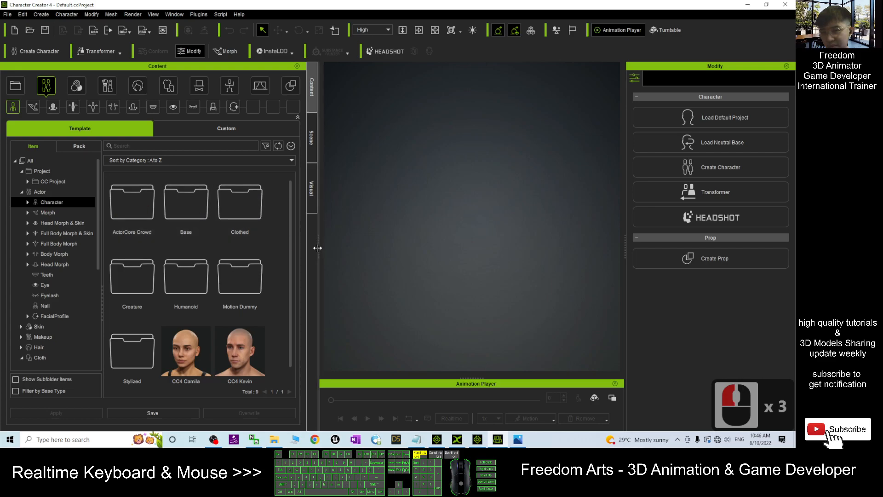
# Narrow the content library, browse the Clothed characters, and load CC4 Camila 1 into the scene.
pyautogui.moveTo(317, 248); pyautogui.dragTo(275, 245)
pyautogui.click(28, 203)
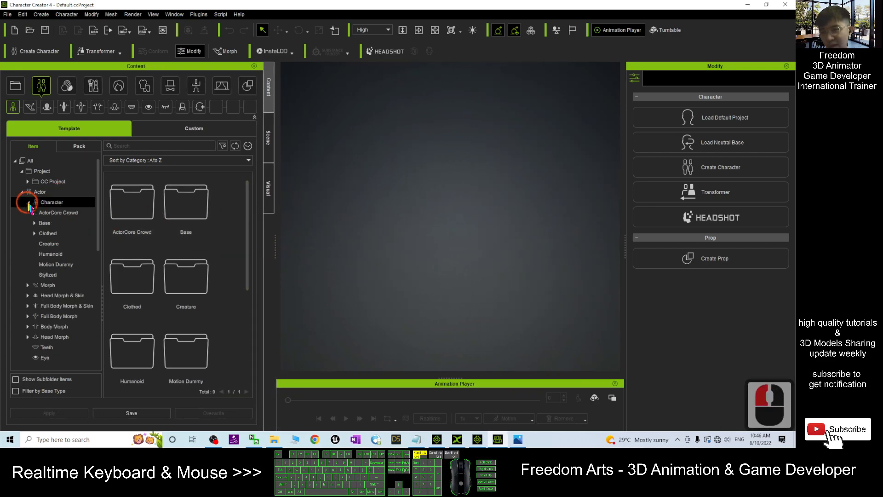
pyautogui.click(50, 233)
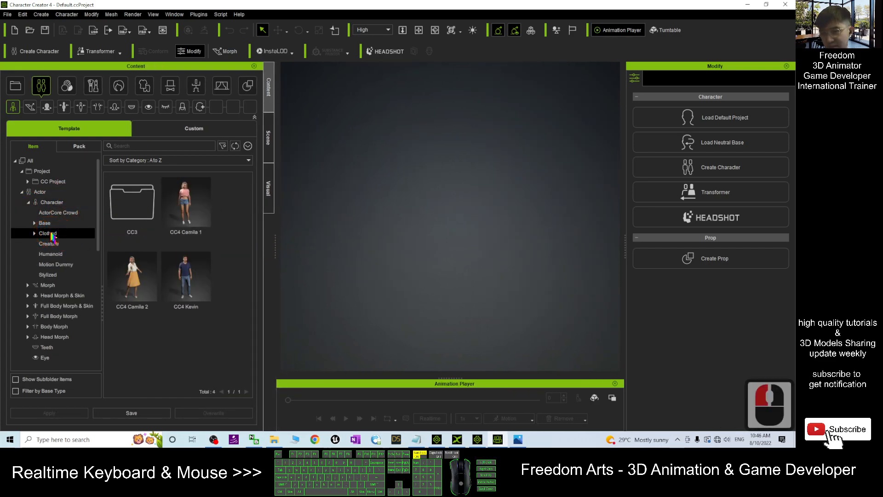
pyautogui.click(46, 224)
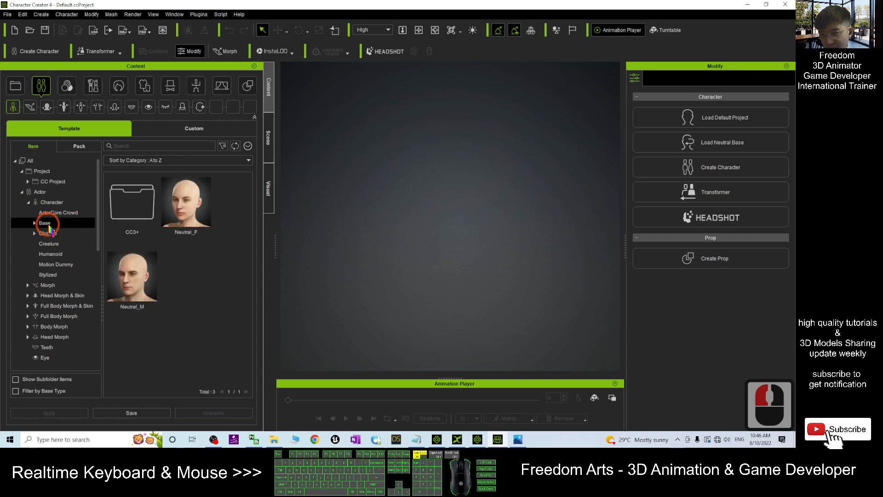
pyautogui.click(49, 233)
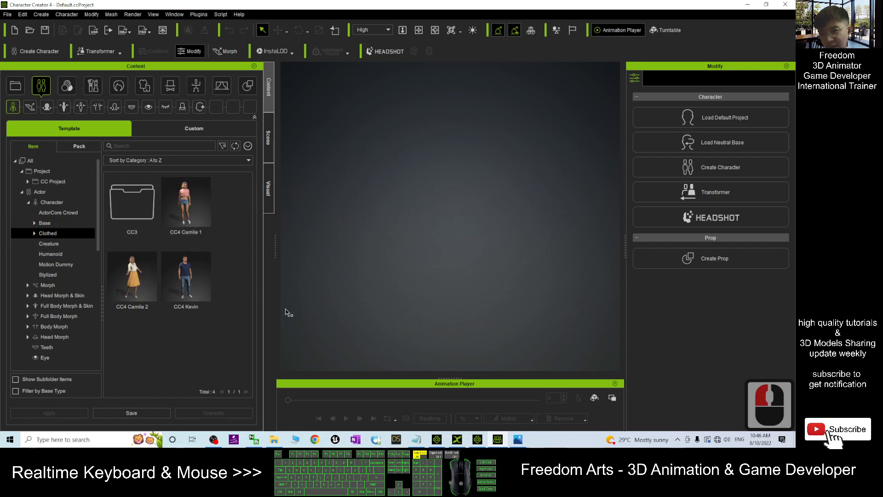
pyautogui.doubleClick(186, 215)
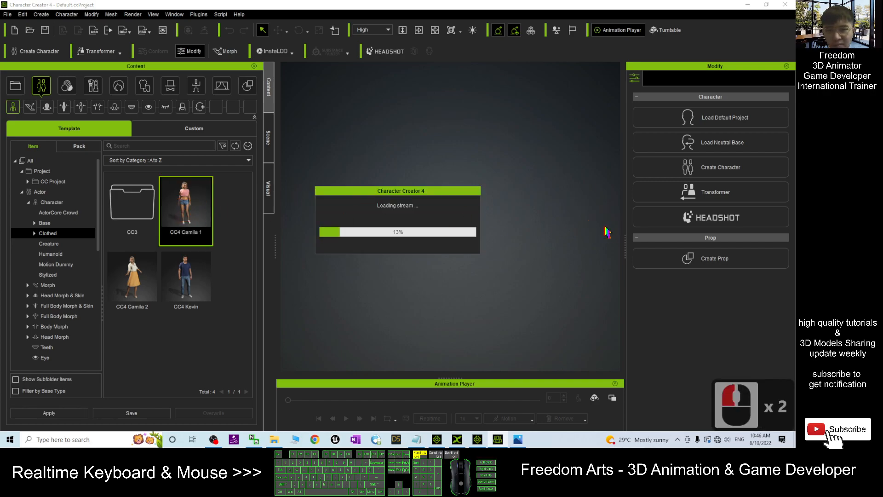
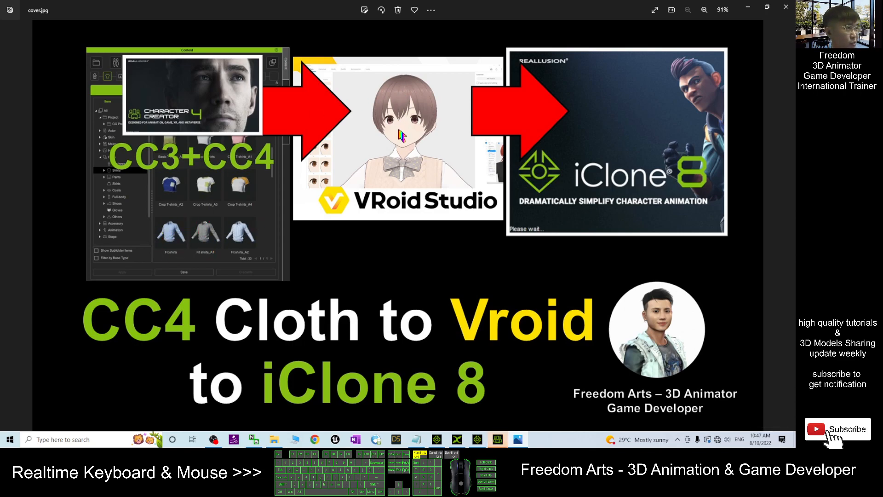
# Preview vroid01.fbx from the Step 01 folder in 3D Viewer and examine the VRoid avatar's pose and clothing.
pyautogui.moveTo(525, 4); pyautogui.dragTo(0, 139)
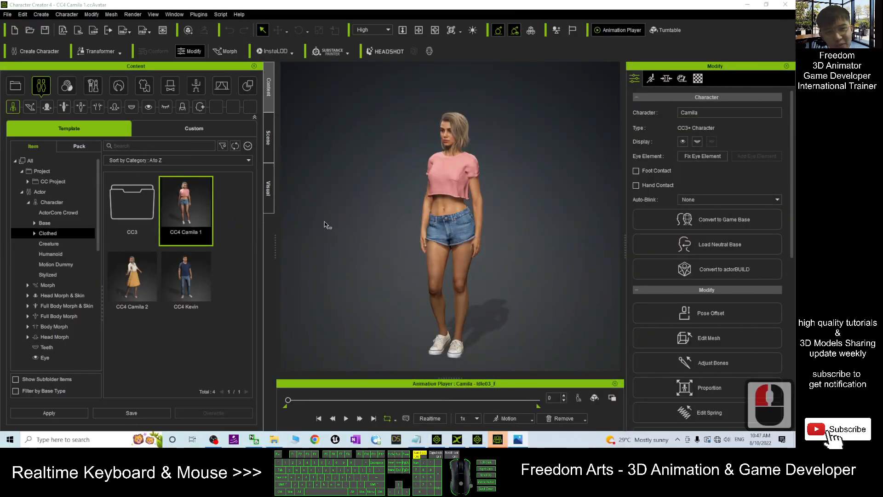
pyautogui.scroll(5, 322, 258)
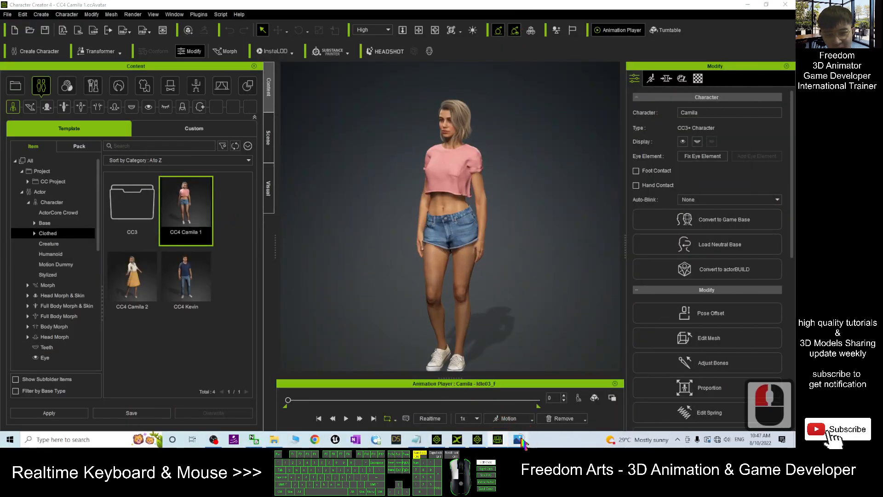
pyautogui.click(747, 4)
pyautogui.click(449, 112)
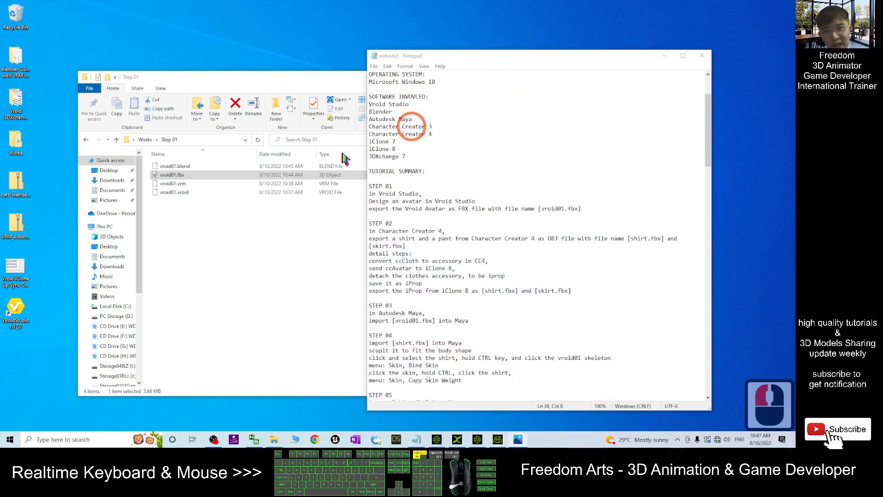
pyautogui.click(169, 174)
pyautogui.doubleClick(176, 177)
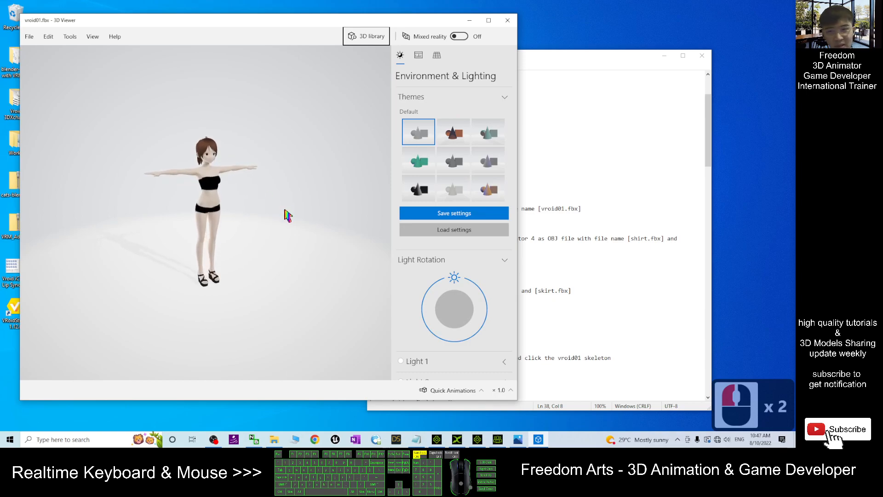
pyautogui.moveTo(282, 212); pyautogui.dragTo(171, 170)
pyautogui.scroll(6, 168, 172)
pyautogui.scroll(-2, 168, 171)
pyautogui.moveTo(112, 218)
pyautogui.mouseDown()
pyautogui.moveTo(335, 217)
pyautogui.moveTo(87, 242)
pyautogui.moveTo(125, 216)
pyautogui.mouseUp()
pyautogui.click(508, 21)
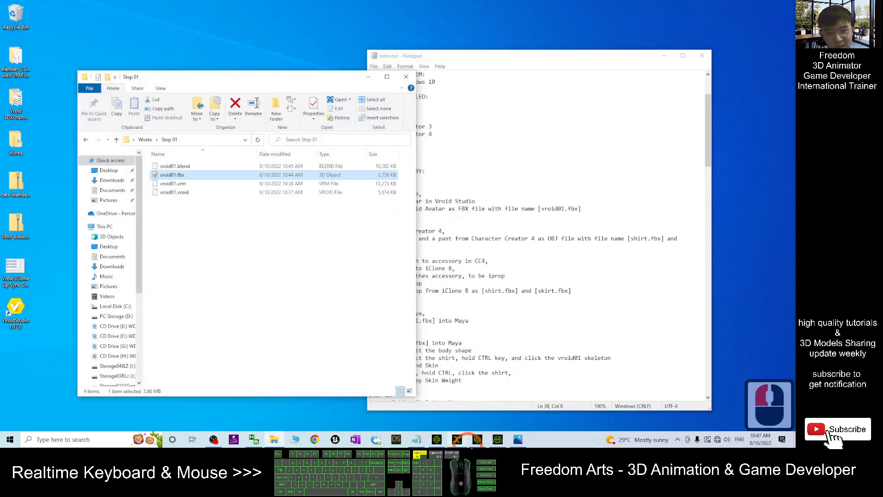
# Switch back to Character Creator 4 and show the Pose templates under Animation in the content library.
pyautogui.moveTo(499, 442)
pyautogui.click(454, 395)
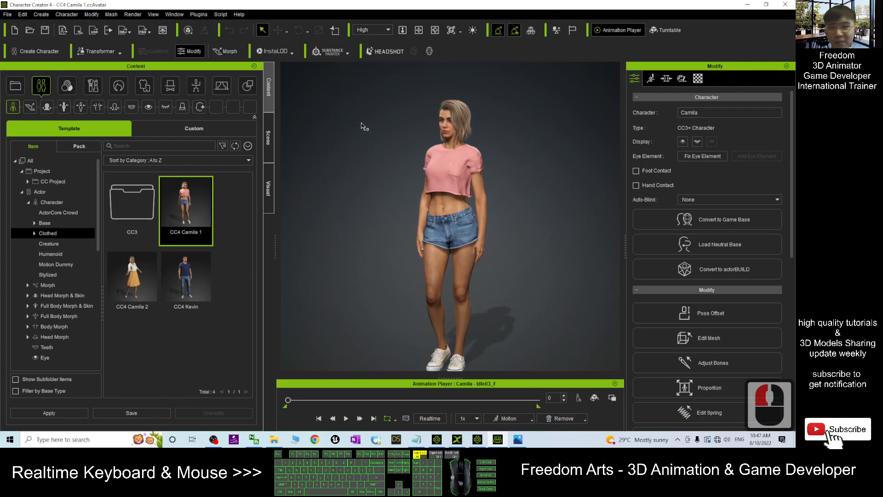
pyautogui.click(198, 87)
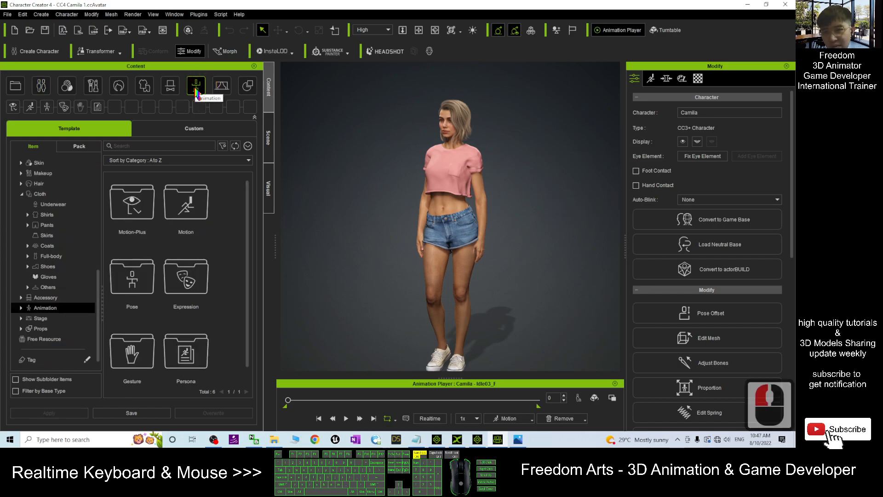
pyautogui.click(133, 281)
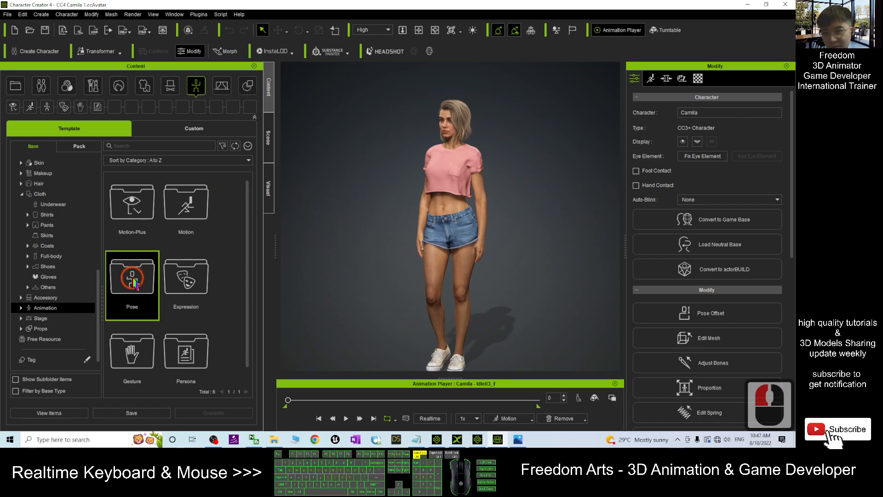
pyautogui.doubleClick(133, 282)
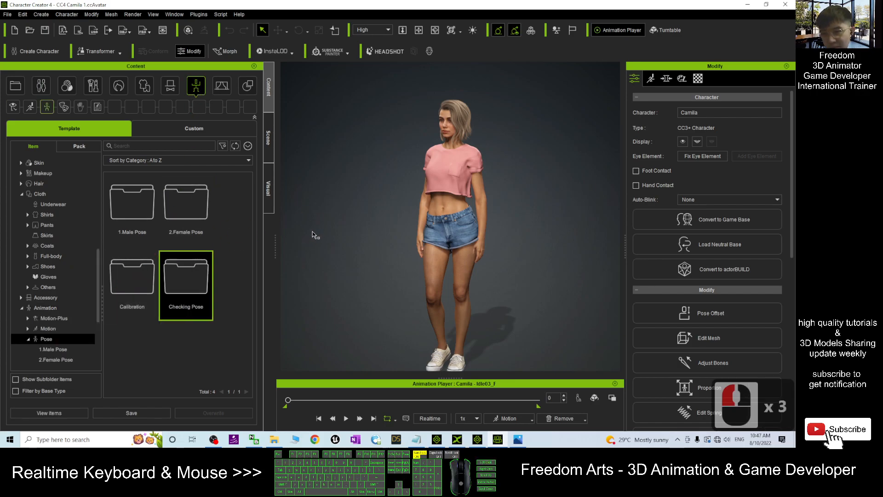
pyautogui.doubleClick(196, 86)
pyautogui.click(74, 127)
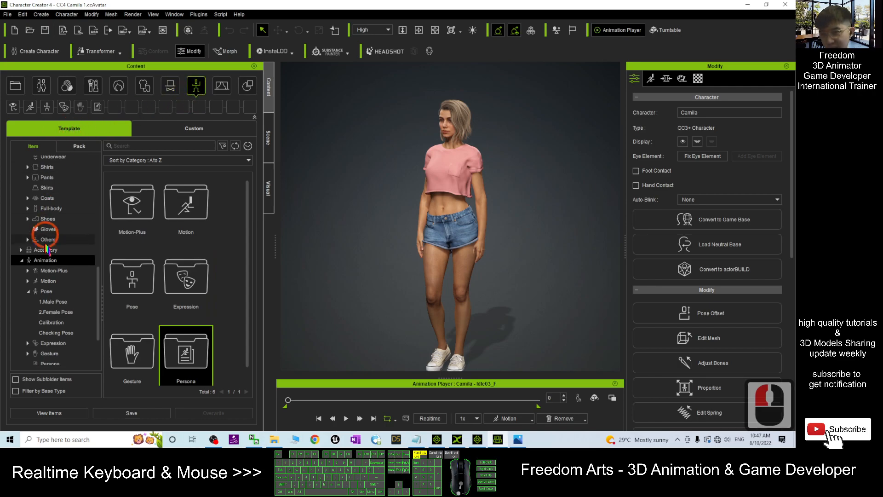
pyautogui.click(47, 260)
pyautogui.click(47, 289)
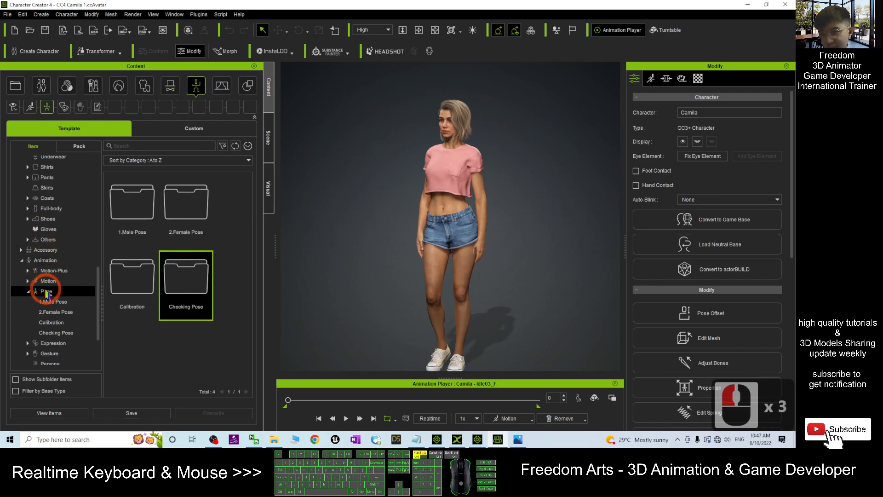
# Apply the T-Pose from the Calibration poses to the Camila character and check it in the viewport.
pyautogui.click(128, 273)
pyautogui.doubleClick(128, 273)
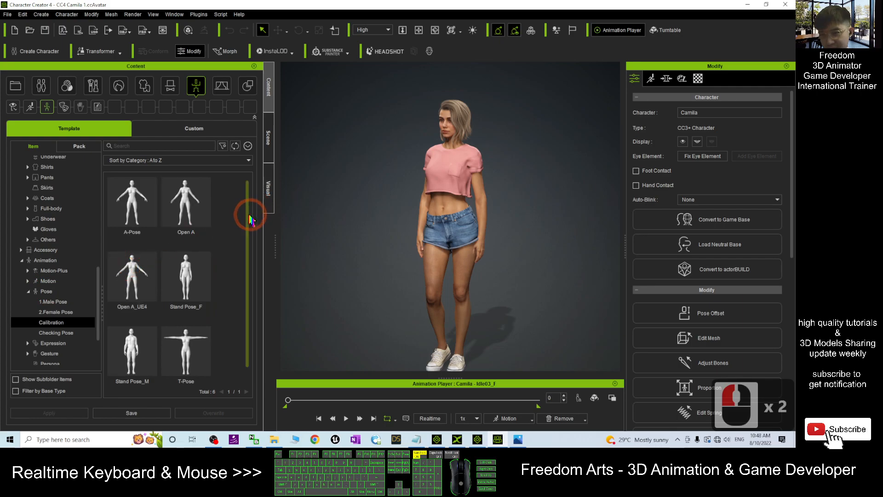
pyautogui.click(184, 364)
pyautogui.doubleClick(184, 363)
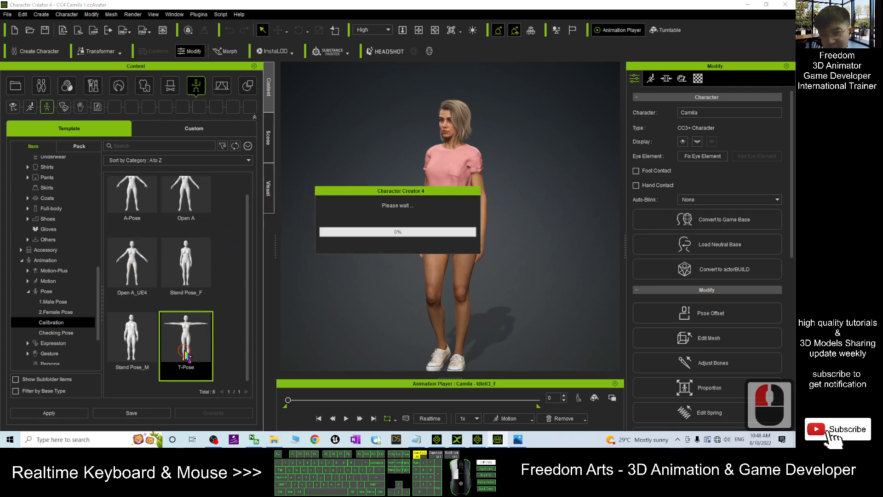
pyautogui.scroll(10, 493, 204)
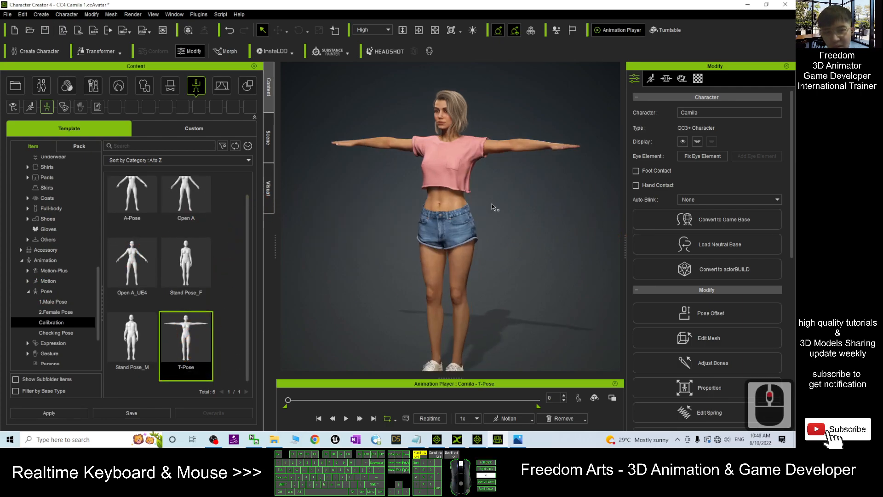
pyautogui.click(539, 220)
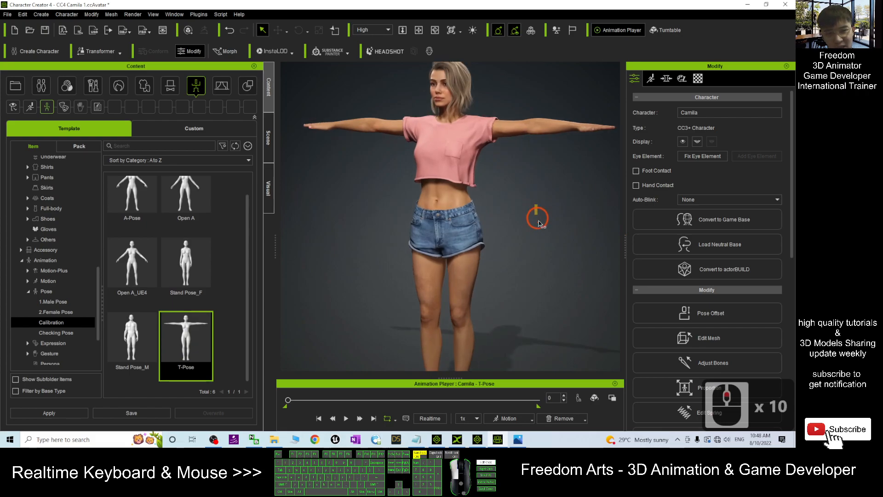
pyautogui.press('c')
pyautogui.moveTo(538, 180); pyautogui.dragTo(518, 186)
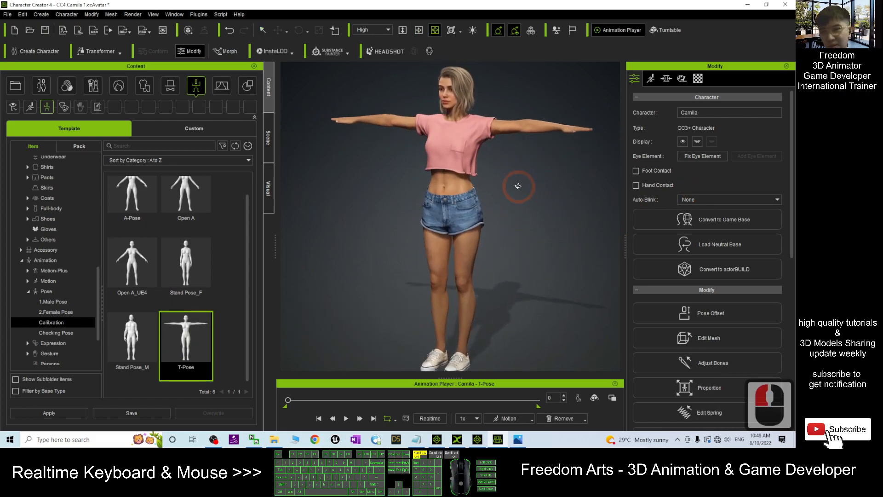
# Show the Shirts templates under Cloth in the content library and browse to the rolled sleeves shirts.
pyautogui.click(144, 86)
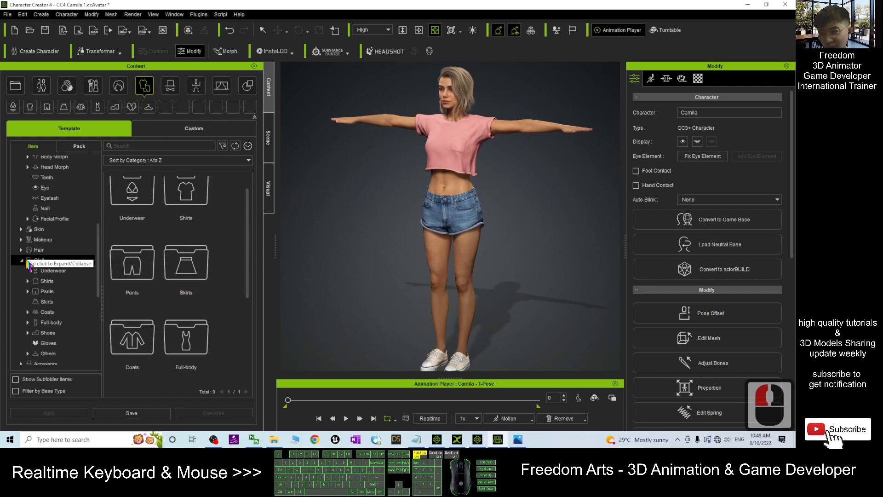
pyautogui.doubleClick(152, 83)
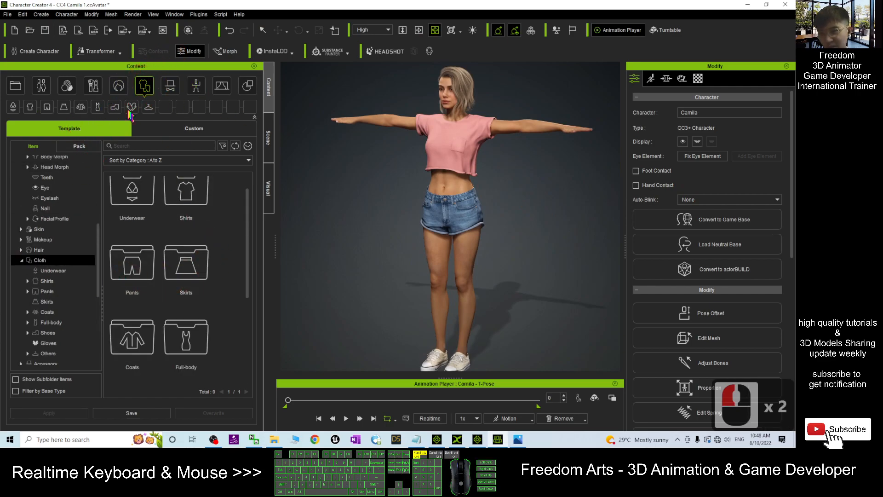
pyautogui.click(48, 282)
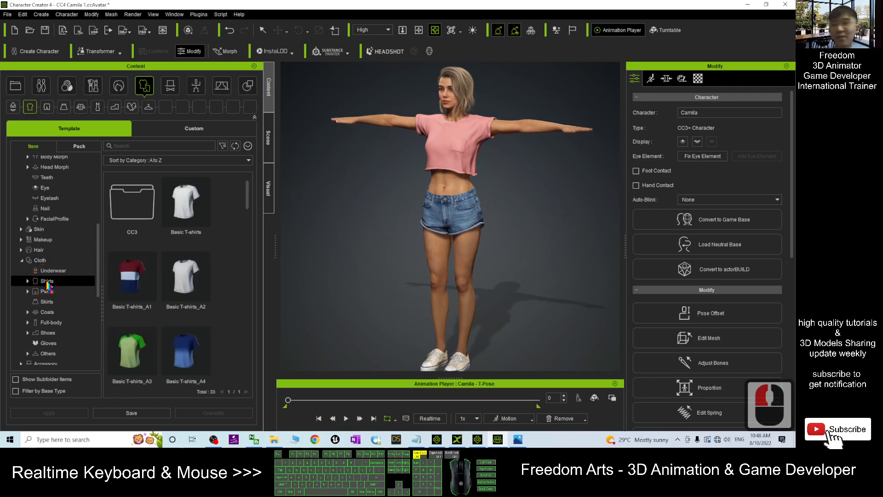
pyautogui.moveTo(248, 199); pyautogui.dragTo(244, 271)
pyautogui.scroll(-4, 246, 287)
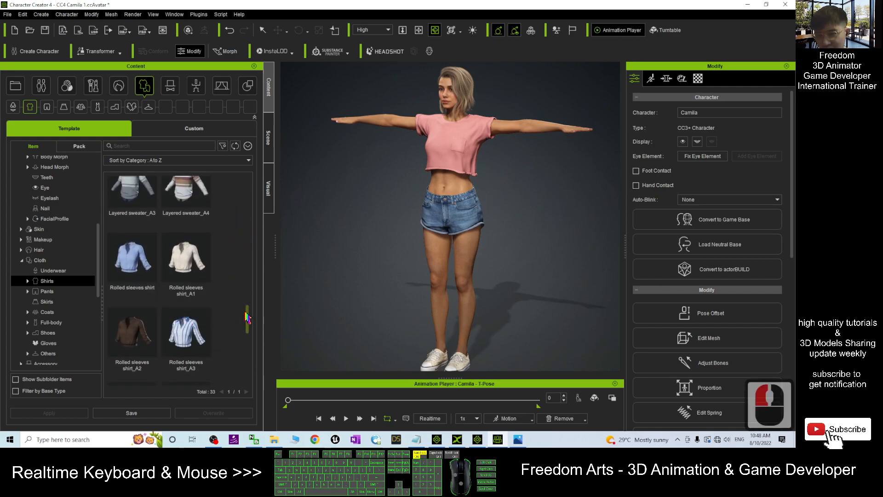
pyautogui.scroll(-2, 245, 321)
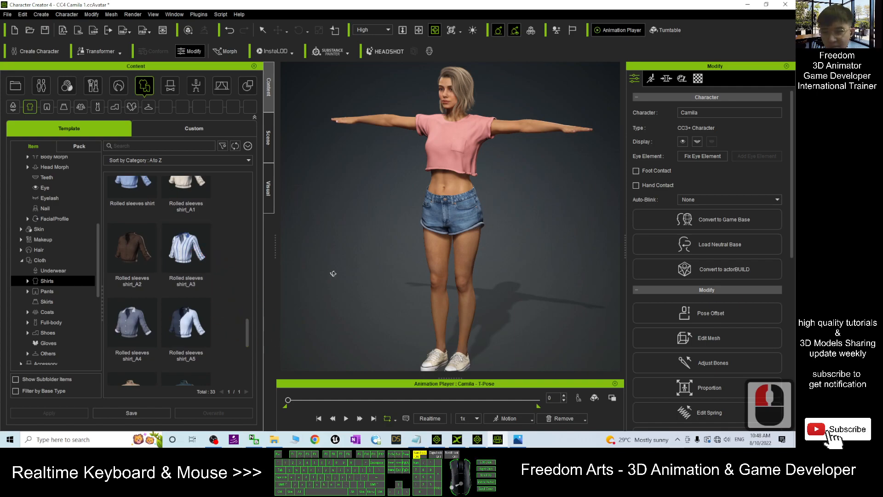
# Delete the pink crop T-shirt from the character and put on Rolled sleeves shirt_A3 instead.
pyautogui.scroll(8, 525, 174)
pyautogui.press('x')
pyautogui.moveTo(524, 173); pyautogui.dragTo(483, 290)
pyautogui.press('q')
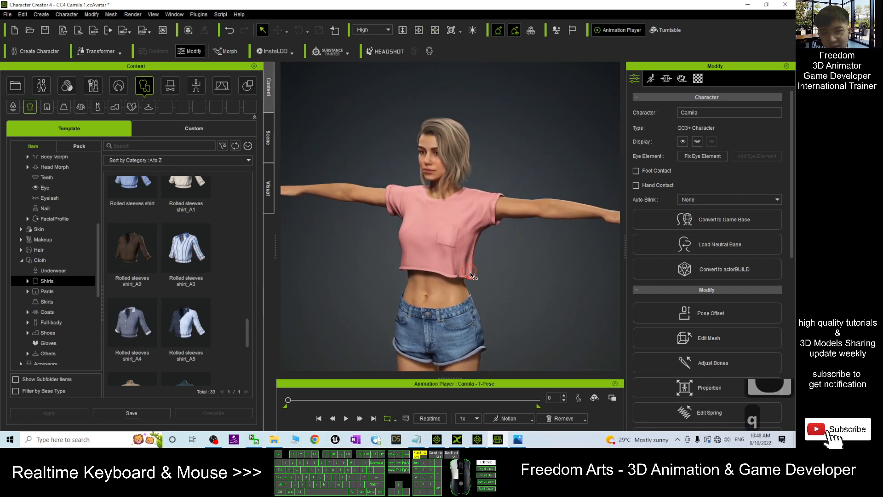
pyautogui.doubleClick(472, 275)
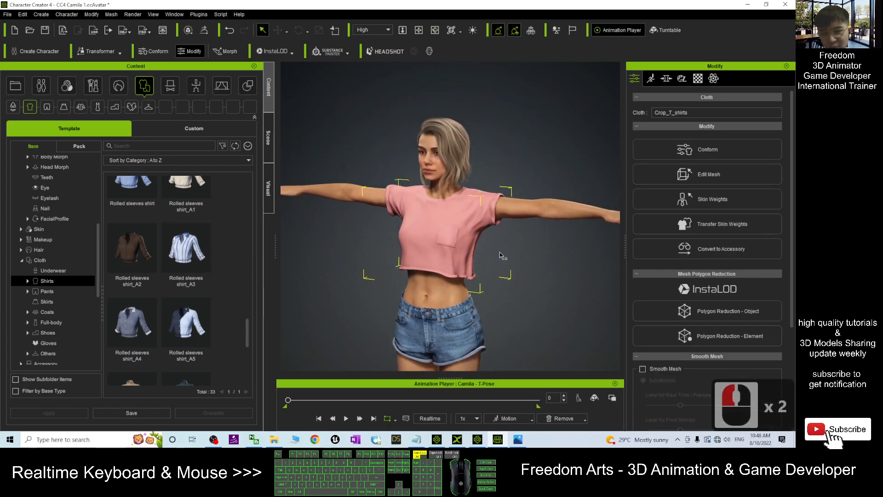
pyautogui.press('Delete')
pyautogui.doubleClick(211, 255)
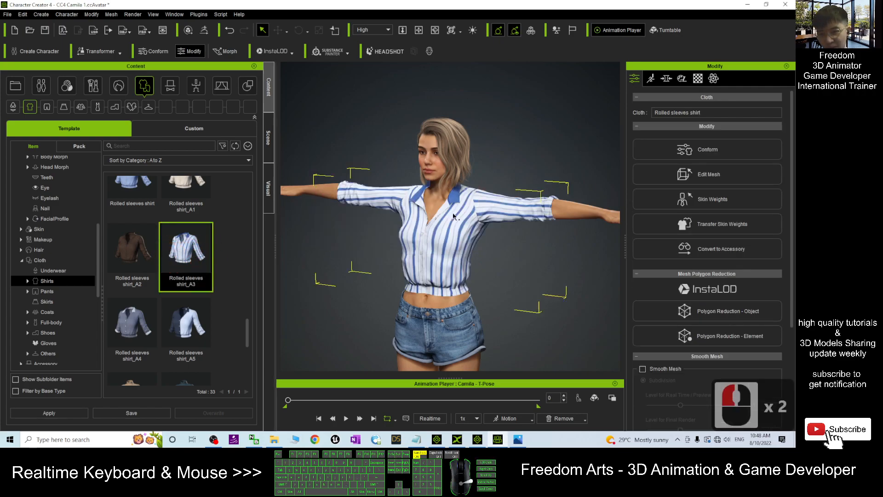
# Bring the character's lower body into view and browse the Skirts templates under Cloth in the content library.
pyautogui.click(483, 278)
pyautogui.moveTo(494, 278); pyautogui.dragTo(364, 258)
pyautogui.scroll(-9, 364, 257)
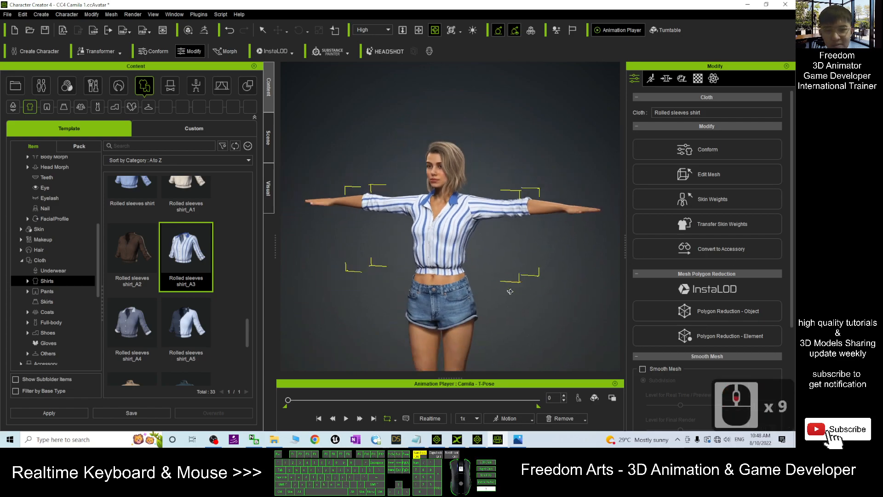
pyautogui.moveTo(533, 262); pyautogui.dragTo(566, 206)
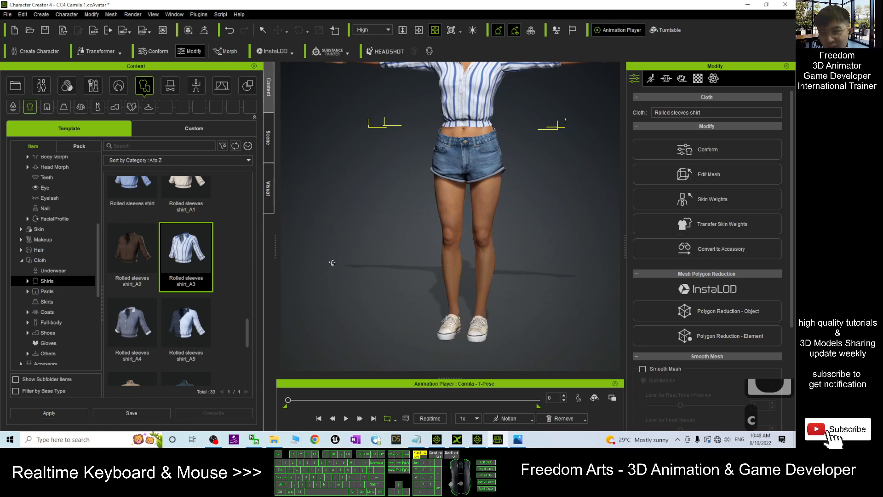
pyautogui.click(47, 302)
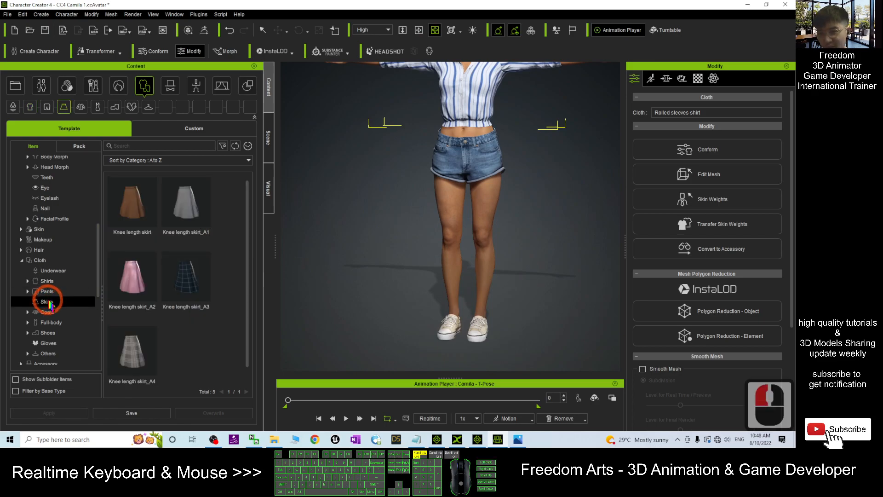
pyautogui.scroll(5, 195, 296)
pyautogui.moveTo(247, 272); pyautogui.dragTo(248, 183)
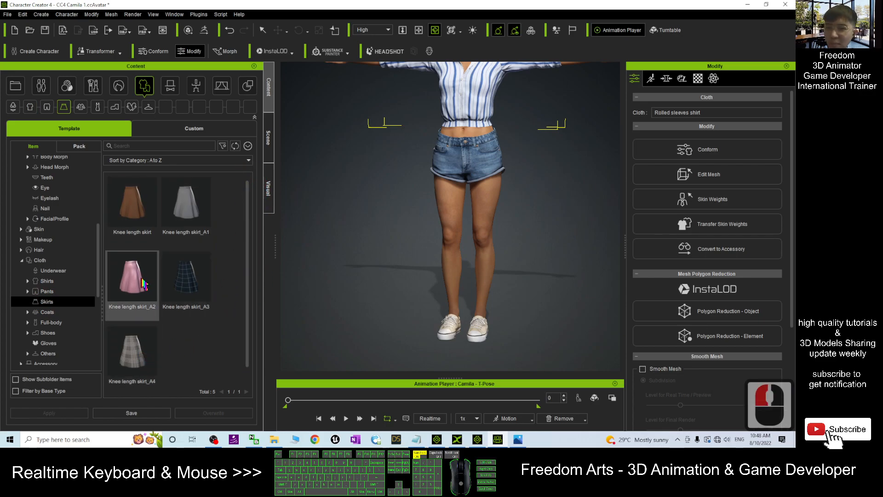
# Delete the denim shorts from the character and put on Knee length skirt_A3 instead.
pyautogui.moveTo(137, 286); pyautogui.dragTo(495, 178)
pyautogui.click(497, 169)
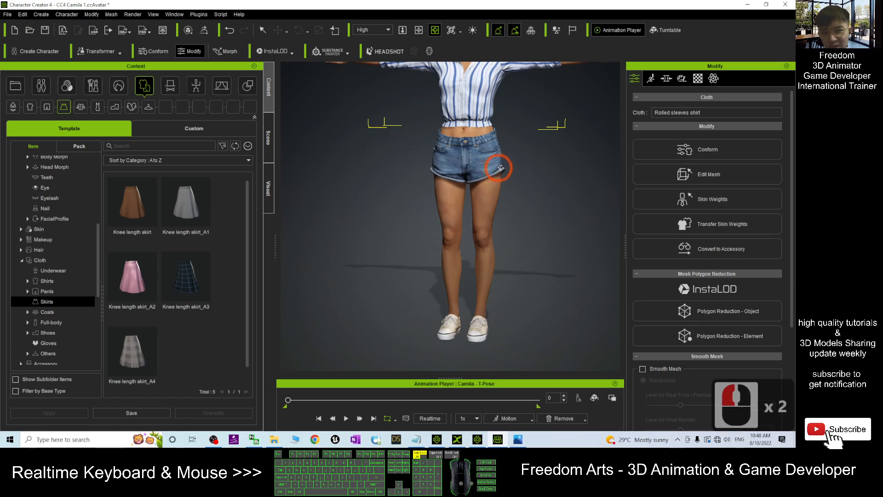
pyautogui.press('q')
pyautogui.click(504, 169)
pyautogui.click(501, 158)
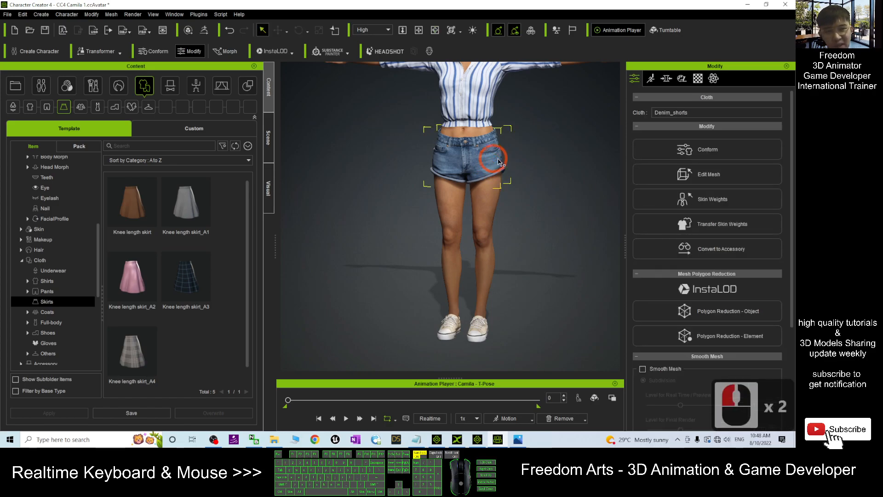
pyautogui.scroll(-3, 537, 172)
pyautogui.press('Delete')
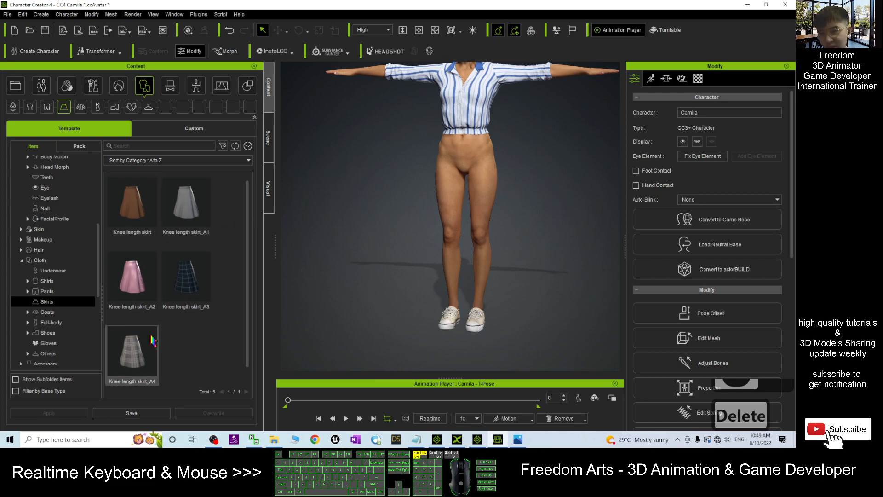
pyautogui.doubleClick(188, 289)
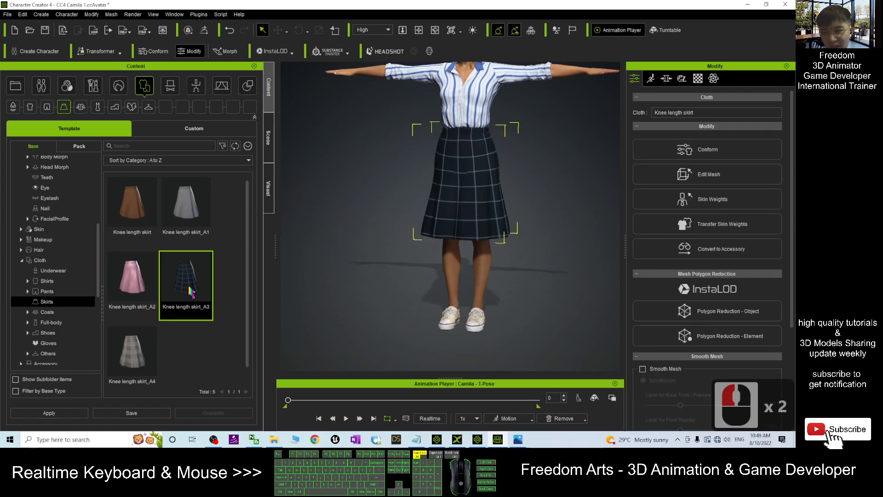
# Examine the fit of the striped shirt and plaid skirt on the character from several angles and distances.
pyautogui.scroll(5, 601, 189)
pyautogui.press('x')
pyautogui.moveTo(587, 169); pyautogui.dragTo(411, 246)
pyautogui.press('c')
pyautogui.scroll(-4, 579, 227)
pyautogui.press('x')
pyautogui.moveTo(546, 268); pyautogui.dragTo(537, 207)
pyautogui.press('c')
pyautogui.moveTo(537, 206); pyautogui.dragTo(498, 335)
# Delete the canvas shoes from the character.
pyautogui.press('q')
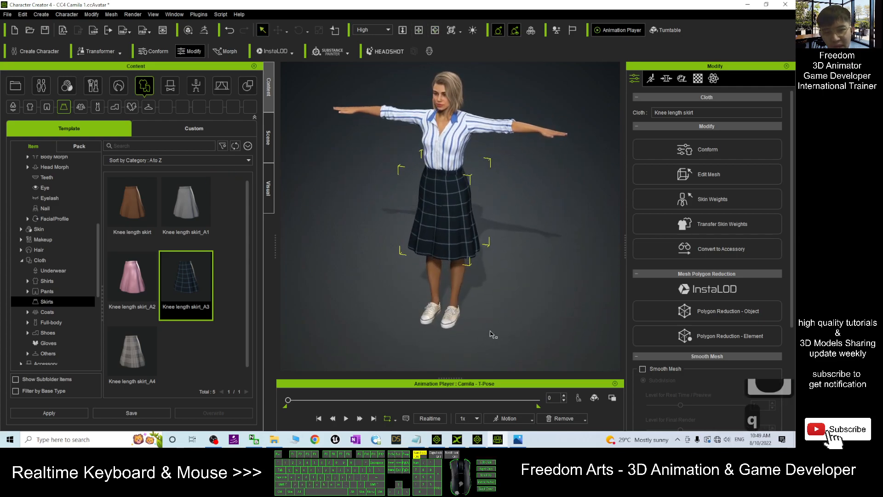
pyautogui.doubleClick(455, 326)
pyautogui.hotkey('ctrl', 'Delete')
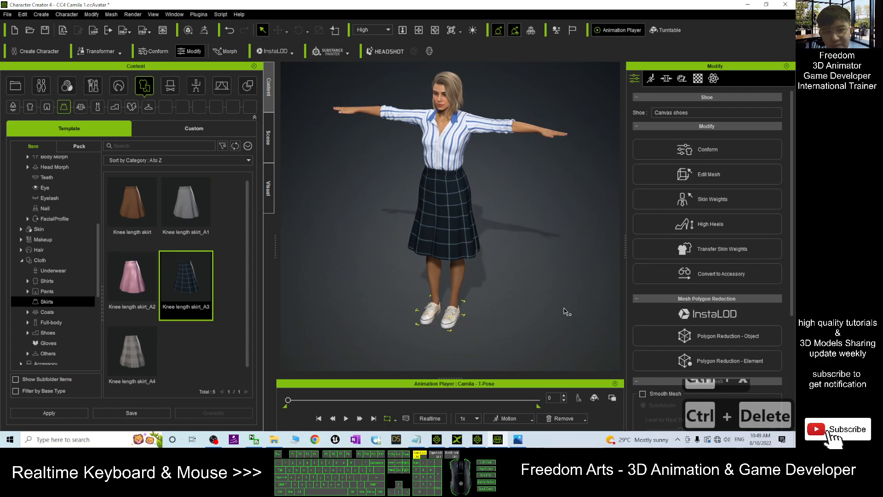
pyautogui.press('Delete')
pyautogui.scroll(9, 506, 269)
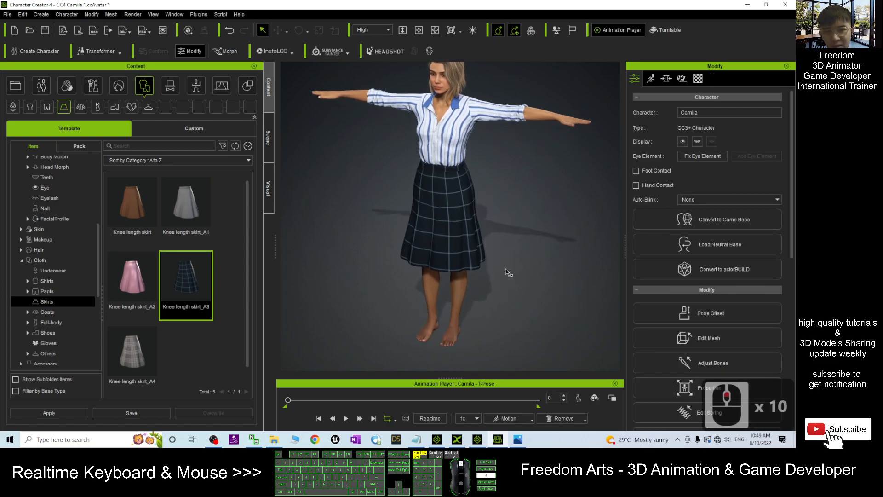
# Examine the barefoot character's shirt and skirt from the front, from head to legs.
pyautogui.press('x')
pyautogui.moveTo(458, 184); pyautogui.dragTo(460, 264)
pyautogui.press('c')
pyautogui.moveTo(471, 216); pyautogui.dragTo(436, 196)
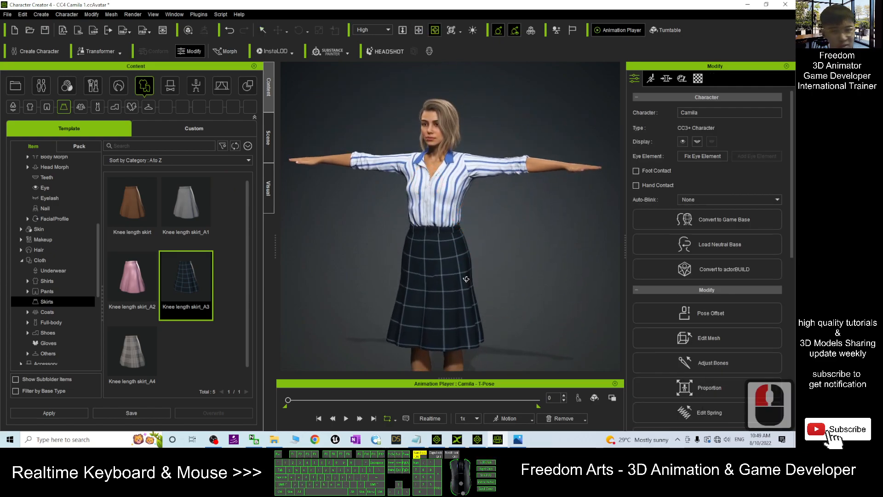
pyautogui.moveTo(501, 286); pyautogui.dragTo(532, 296)
pyautogui.scroll(-3, 537, 284)
pyautogui.press('x')
pyautogui.moveTo(503, 254); pyautogui.dragTo(502, 219)
pyautogui.press('c')
pyautogui.moveTo(502, 233); pyautogui.dragTo(462, 285)
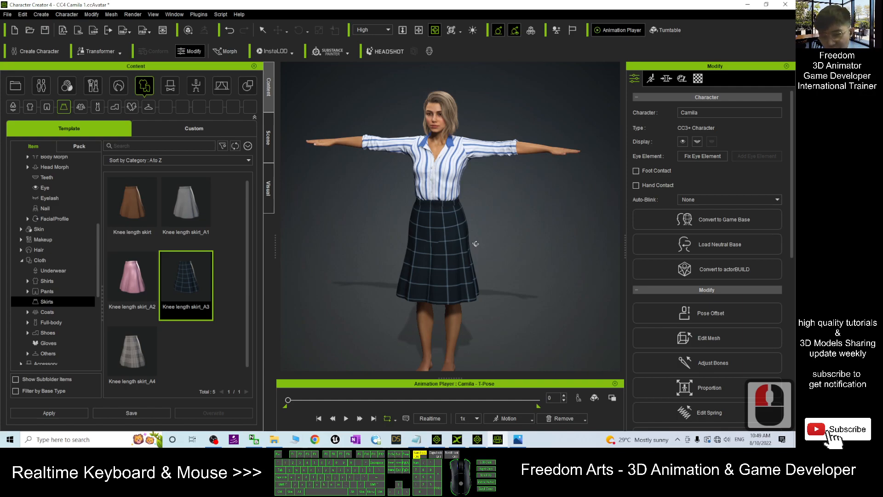
# Try converting the striped rolled sleeves shirt to an accessory with the Reset to Default Shape geometry option, and undo the conversion.
pyautogui.press('q')
pyautogui.doubleClick(464, 228)
pyautogui.click(450, 173)
pyautogui.click(451, 174)
pyautogui.click(479, 159)
pyautogui.doubleClick(479, 159)
pyautogui.doubleClick(479, 159)
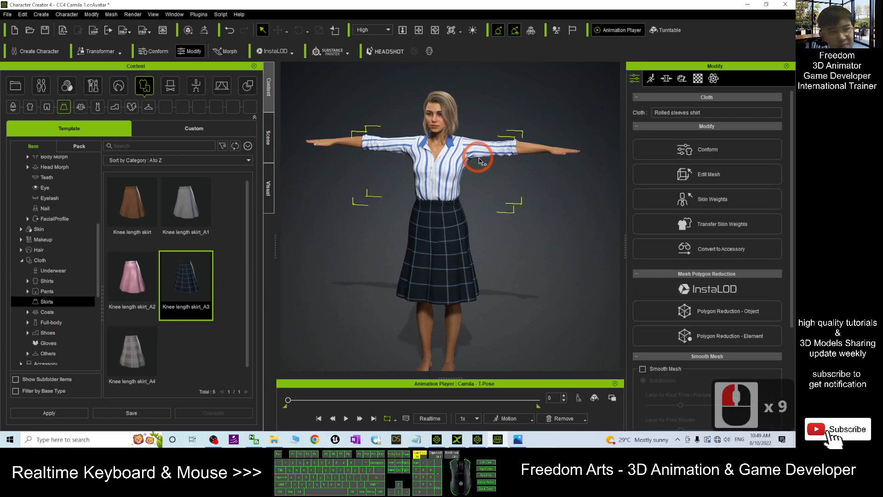
pyautogui.scroll(11, 538, 147)
pyautogui.moveTo(496, 193); pyautogui.dragTo(480, 255, button='middle')
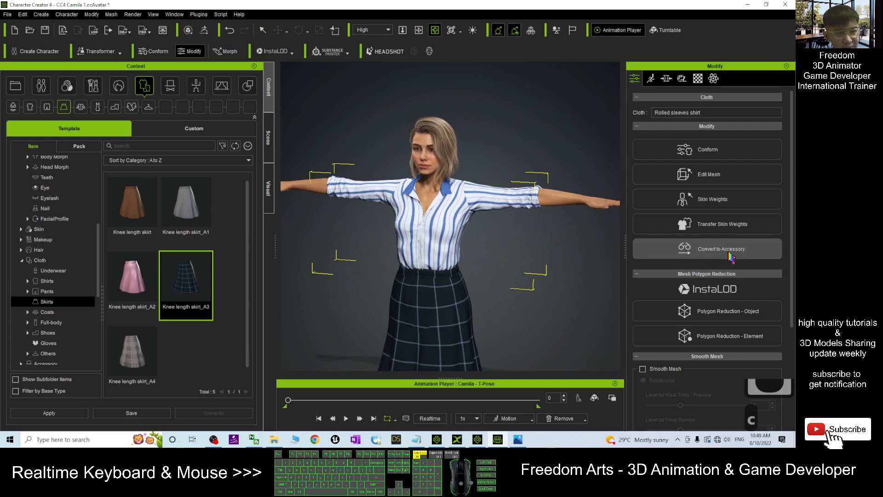
pyautogui.click(732, 251)
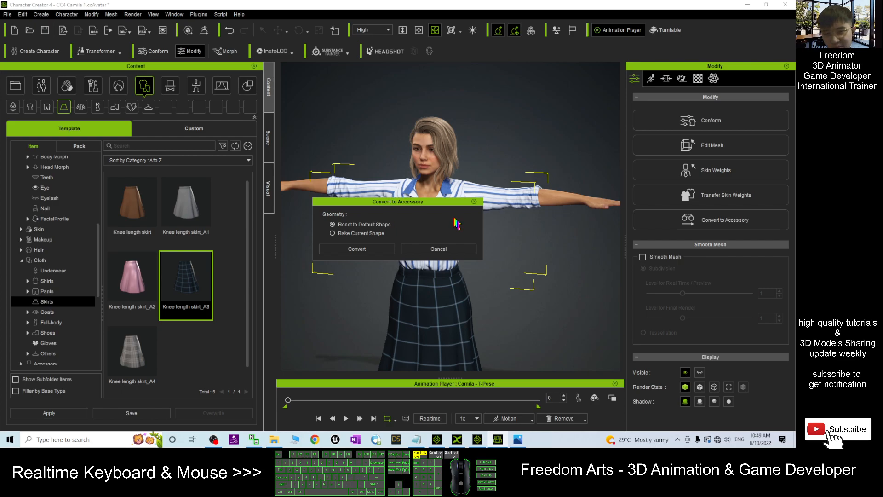
pyautogui.click(359, 249)
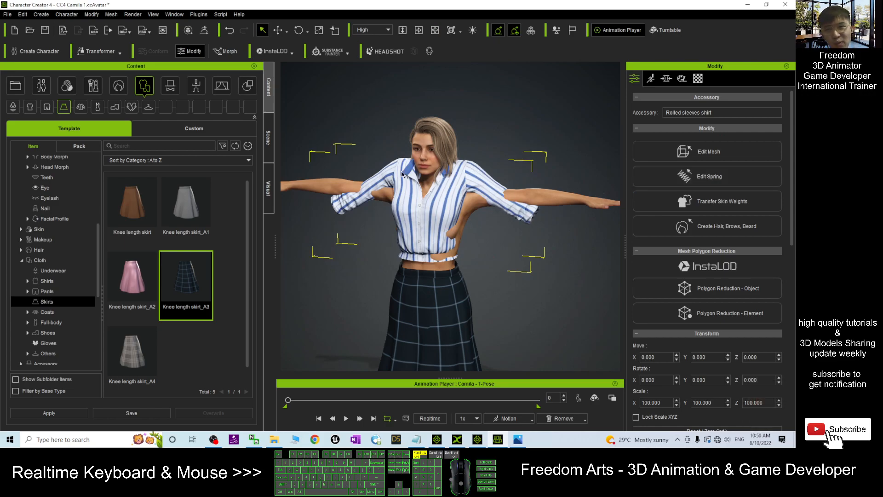
pyautogui.click(228, 31)
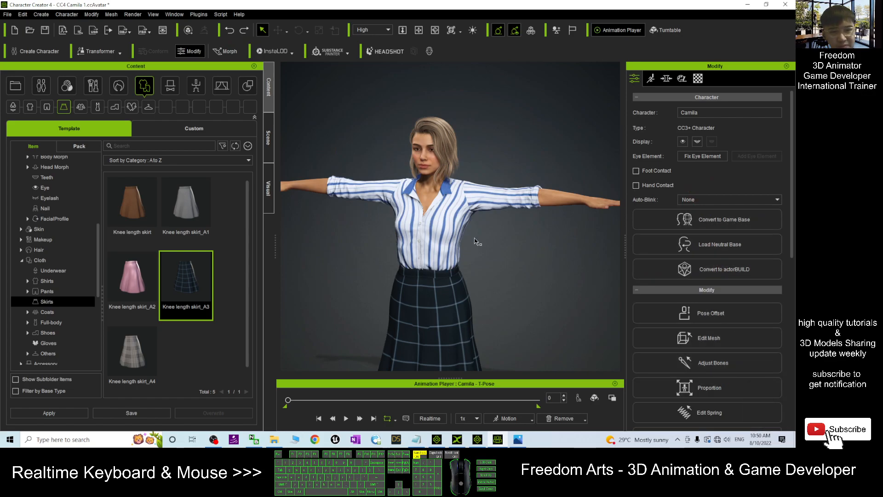
# Convert the striped rolled sleeves shirt to an accessory with the Bake Current Shape geometry option.
pyautogui.doubleClick(472, 214)
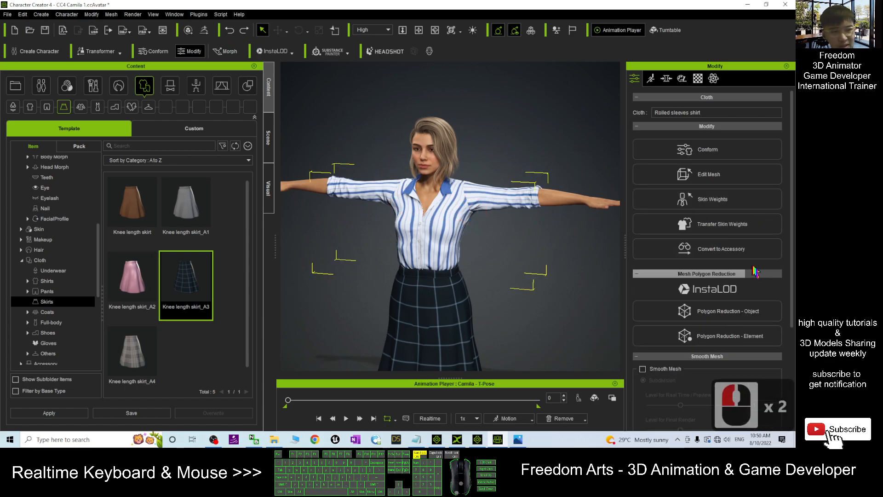
pyautogui.click(719, 253)
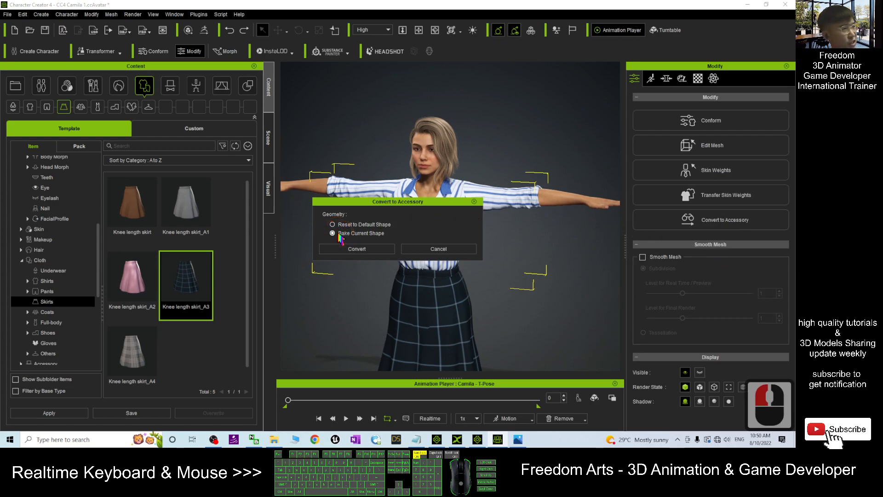
# Convert the rolled sleeves shirt and the knee length skirt to accessories, baking the current shape of each.
pyautogui.click(355, 249)
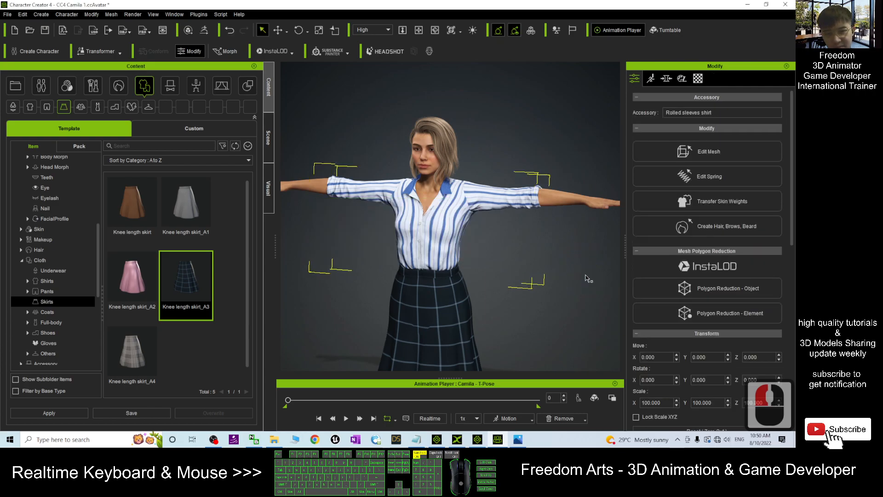
pyautogui.click(455, 286)
pyautogui.scroll(-12, 465, 276)
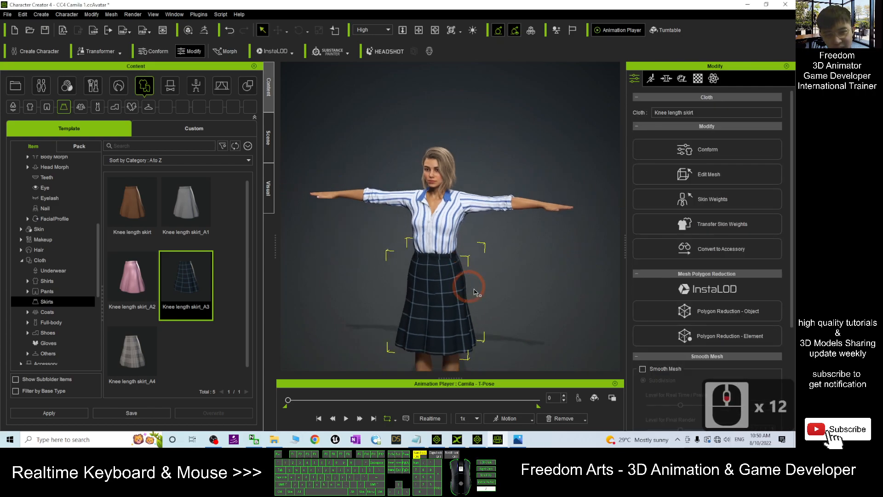
pyautogui.moveTo(551, 211); pyautogui.dragTo(442, 253)
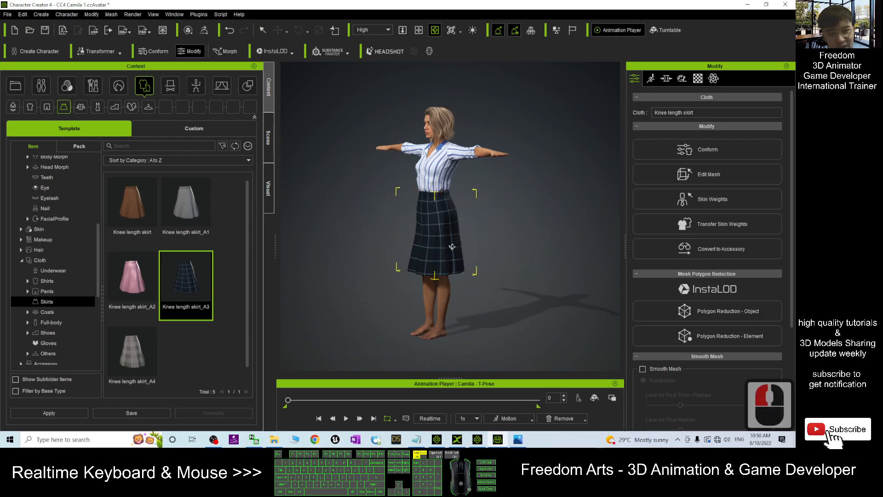
pyautogui.scroll(9, 478, 233)
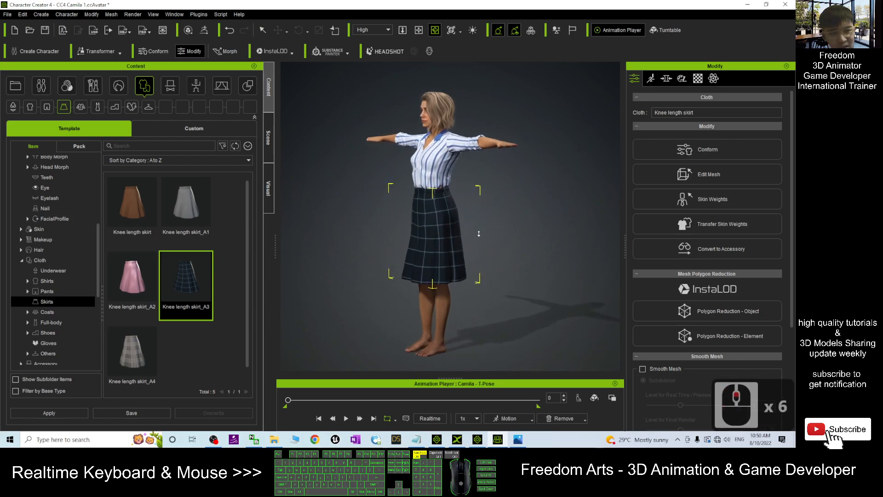
pyautogui.click(731, 253)
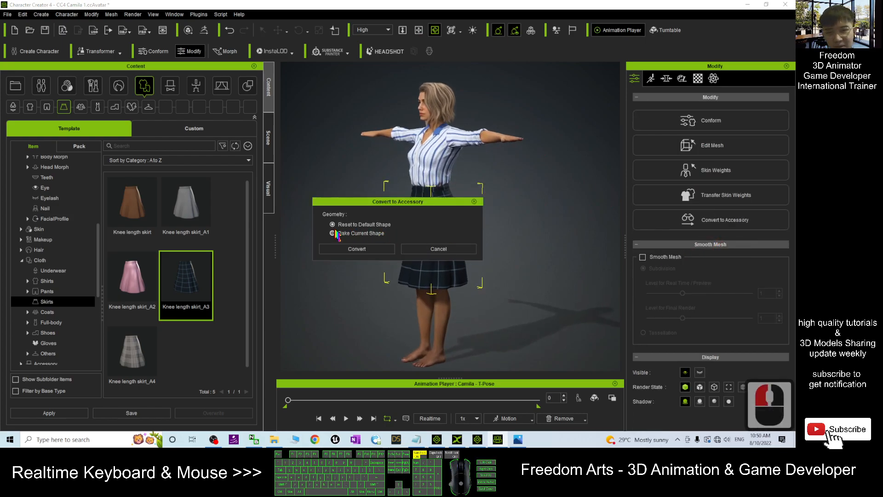
pyautogui.click(341, 249)
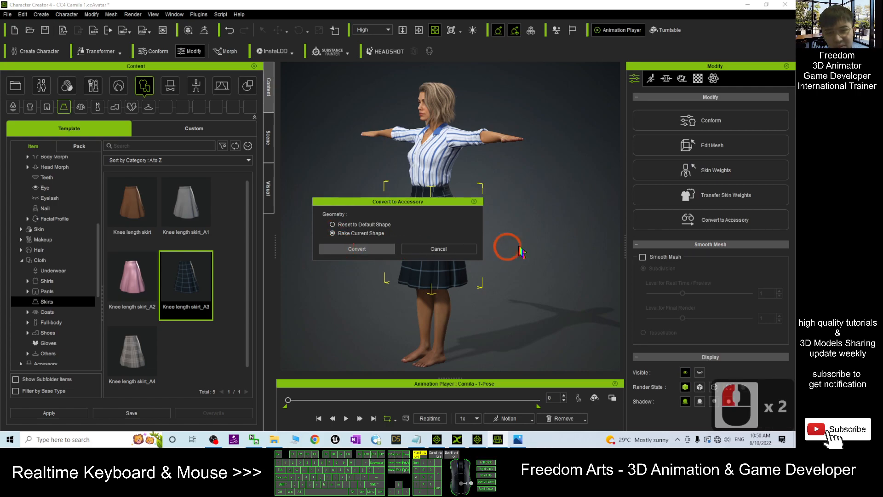
pyautogui.scroll(5, 350, 215)
pyautogui.press('c')
pyautogui.moveTo(330, 207); pyautogui.dragTo(414, 163)
pyautogui.scroll(-4, 501, 229)
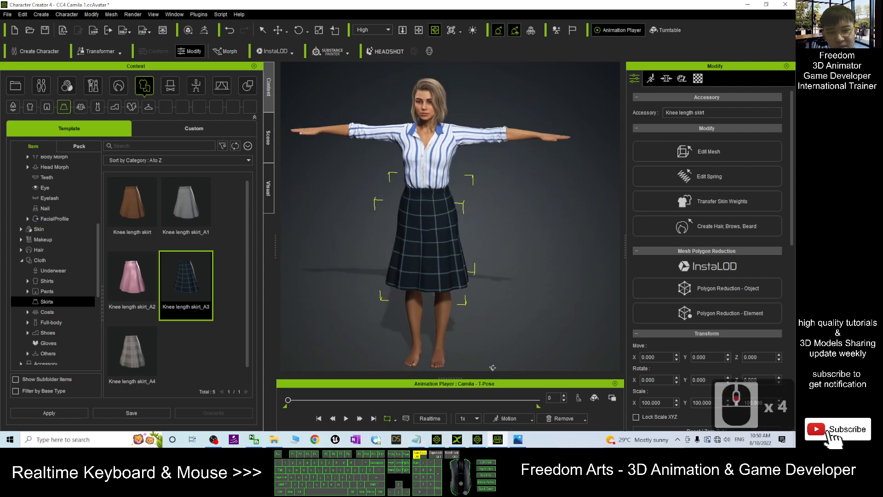
# Switch to notes.txt in Notepad and review the STEP 02 detail steps on converting clothes and sending the ccAvatar to iClone 8.
pyautogui.click(419, 440)
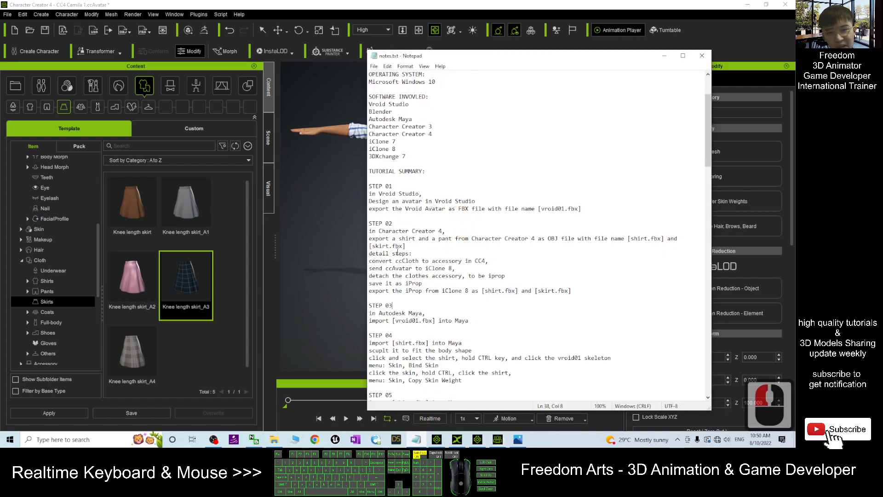
pyautogui.moveTo(381, 261); pyautogui.dragTo(484, 261)
pyautogui.click(401, 261)
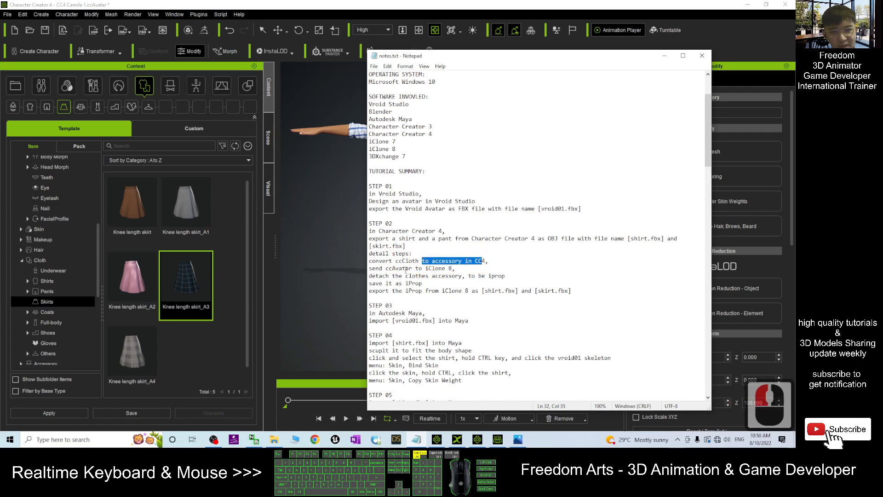
pyautogui.moveTo(376, 269); pyautogui.dragTo(419, 268)
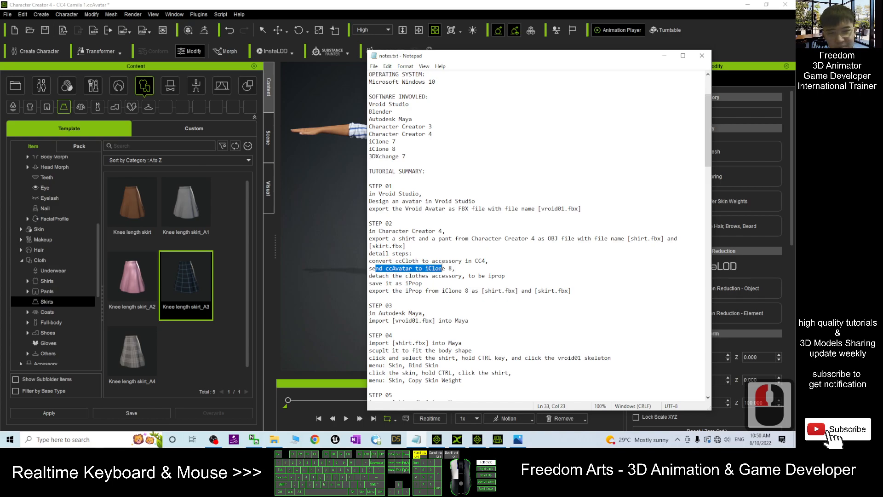
pyautogui.click(665, 56)
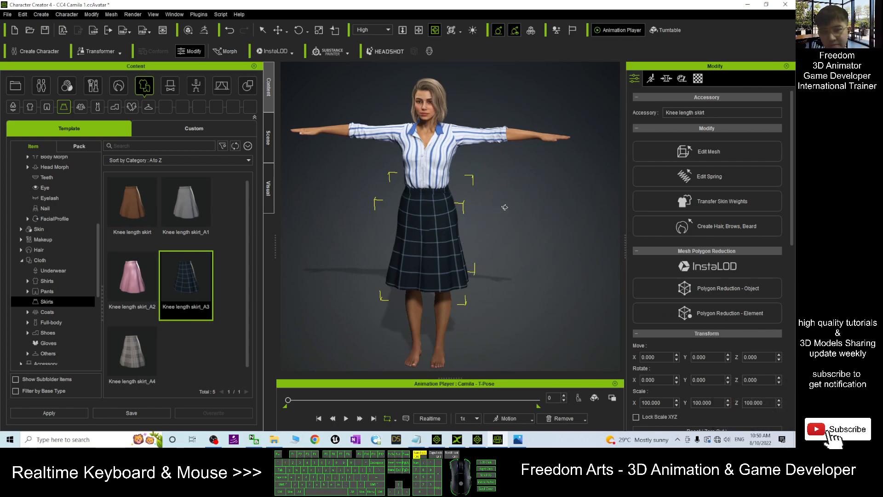
# Detach the rolled sleeves shirt accessory from the avatar's CC_Base_Spine02 bone.
pyautogui.press('q')
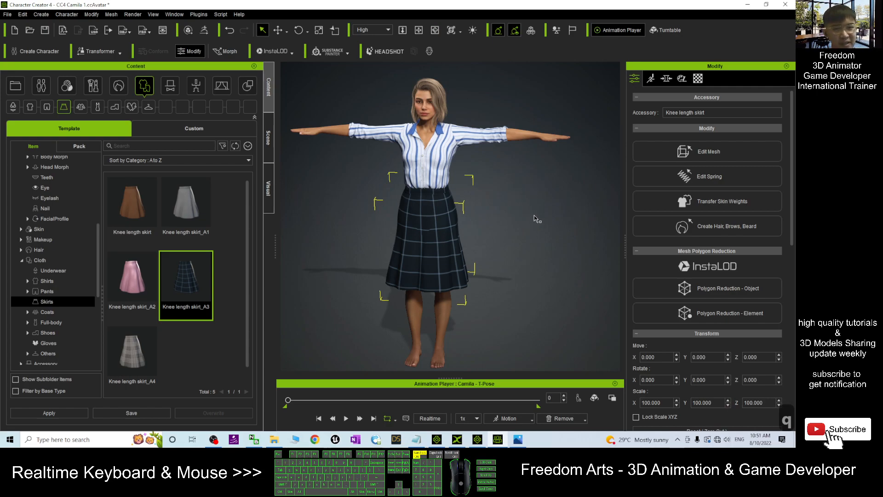
pyautogui.doubleClick(519, 140)
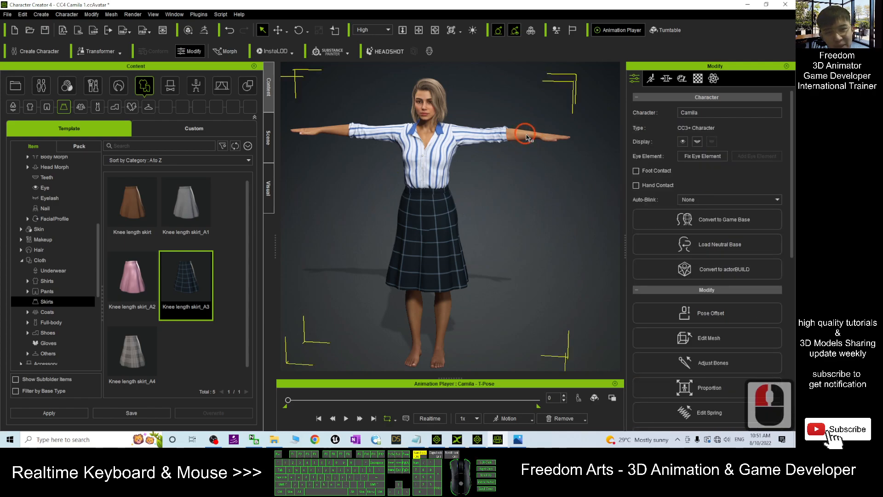
pyautogui.click(527, 137)
pyautogui.click(530, 140)
pyautogui.click(532, 143)
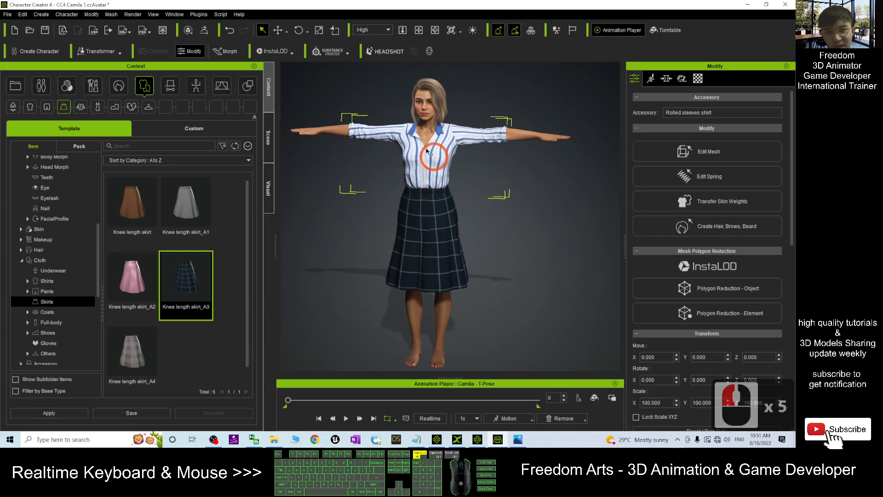
pyautogui.press('c')
pyautogui.moveTo(359, 195)
pyautogui.mouseDown()
pyautogui.moveTo(331, 199)
pyautogui.moveTo(509, 199)
pyautogui.moveTo(374, 192)
pyautogui.mouseUp()
pyautogui.click(633, 79)
pyautogui.moveTo(791, 158); pyautogui.dragTo(785, 307)
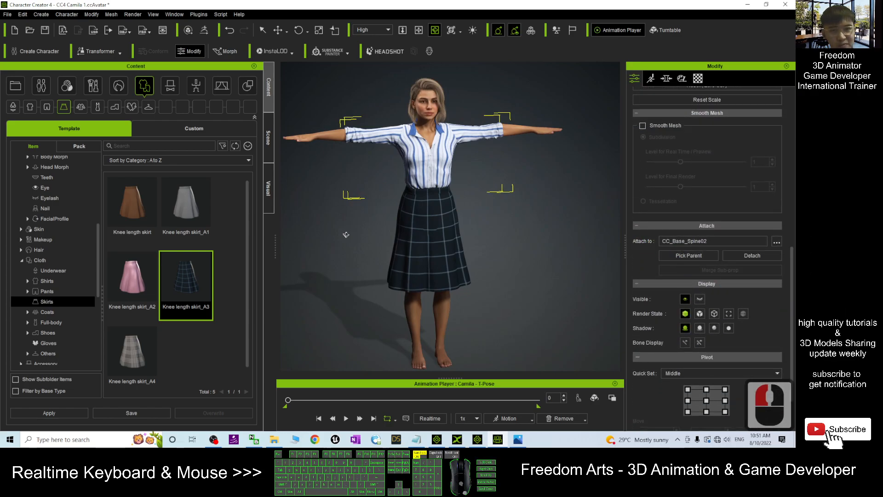
pyautogui.click(752, 255)
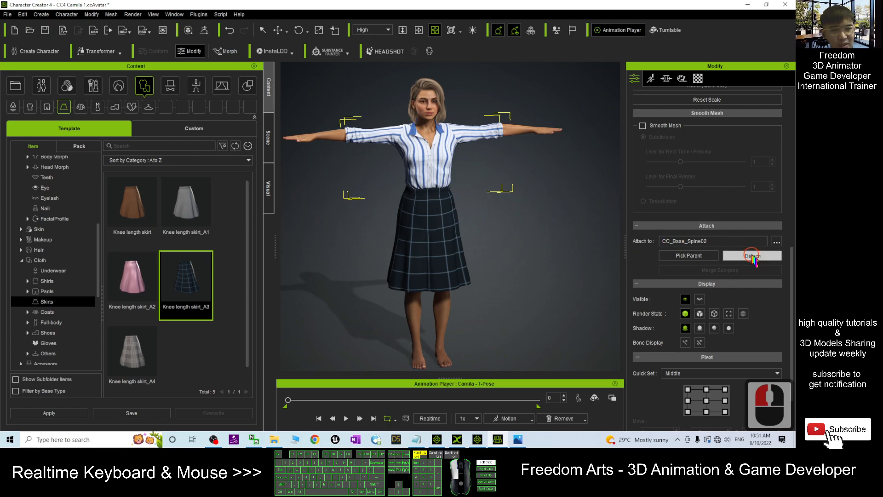
# Detach the knee length skirt accessory from the avatar's CC_Base_Pelvis bone.
pyautogui.moveTo(792, 275); pyautogui.dragTo(791, 180)
pyautogui.press('q')
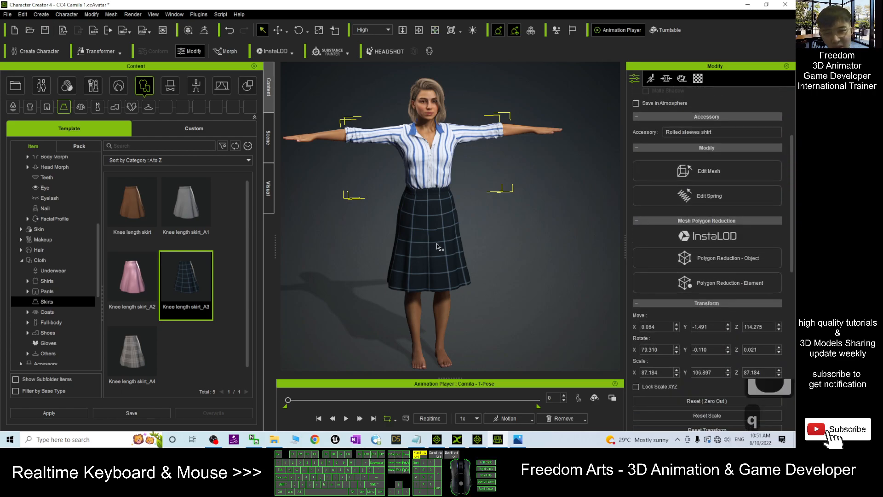
pyautogui.doubleClick(461, 235)
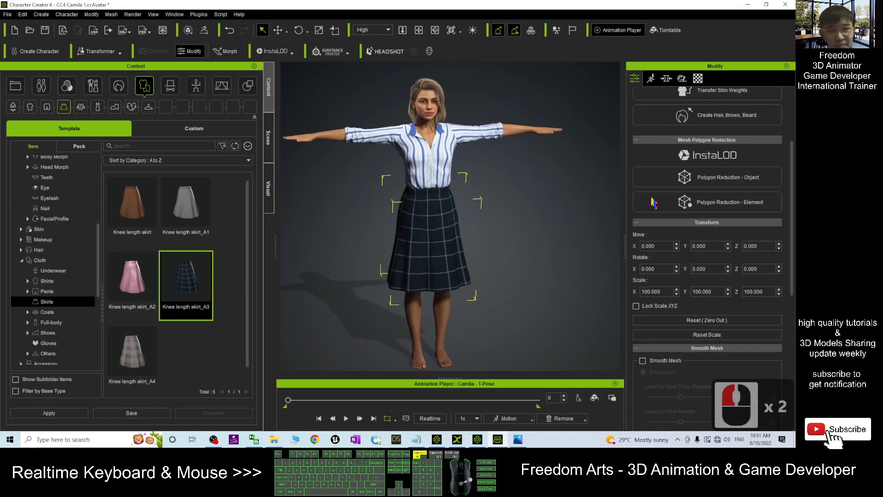
pyautogui.scroll(1, 795, 161)
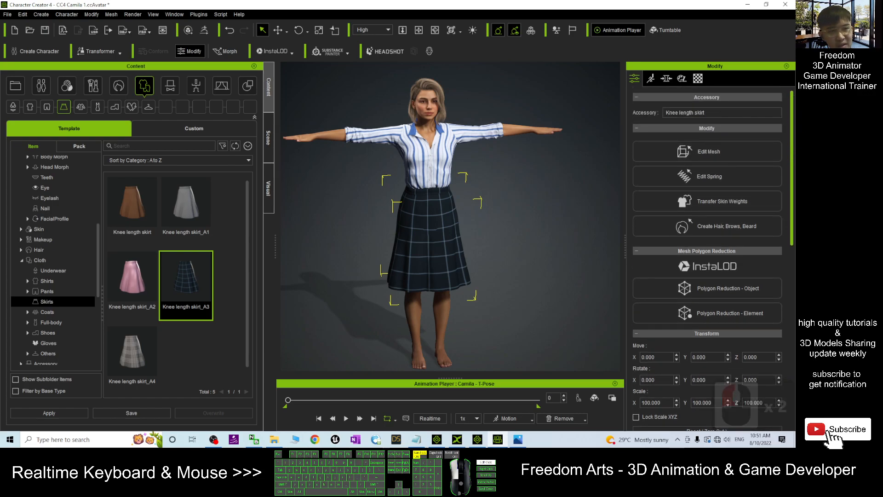
pyautogui.scroll(-5, 794, 161)
pyautogui.scroll(-2, 664, 246)
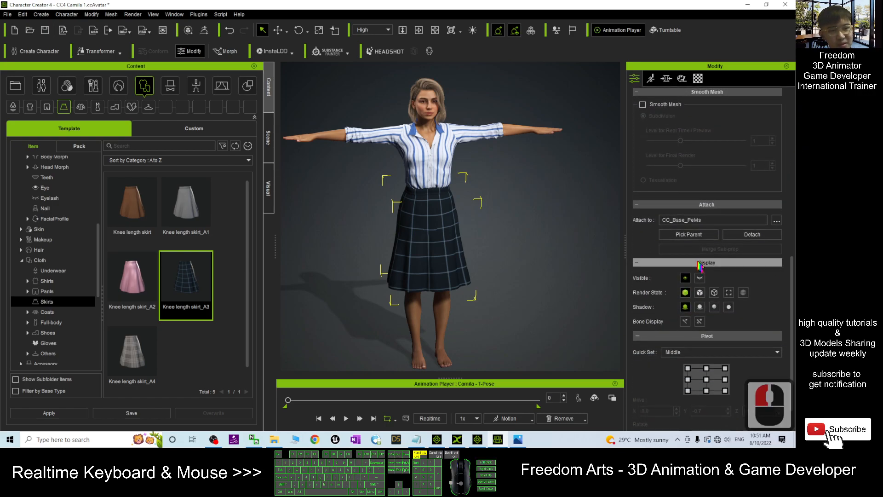
pyautogui.click(749, 233)
# Select the shirt, the skirt and the avatar in turn in the viewport to examine whether they are separate objects.
pyautogui.doubleClick(454, 237)
pyautogui.click(455, 237)
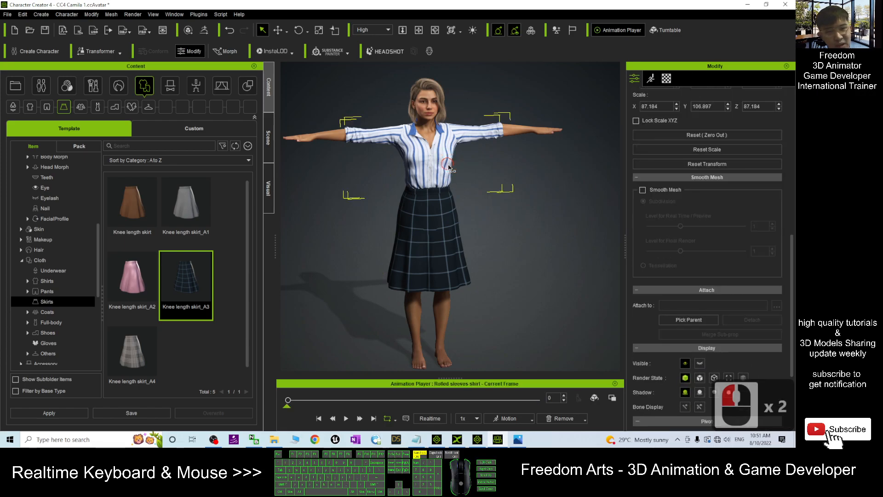
pyautogui.doubleClick(456, 239)
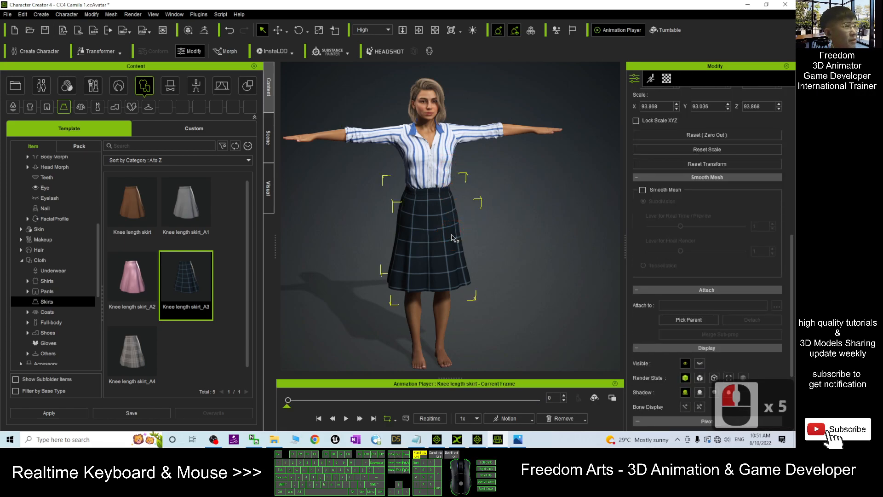
pyautogui.scroll(2, 359, 229)
pyautogui.press('c')
pyautogui.moveTo(359, 229); pyautogui.dragTo(325, 211)
pyautogui.doubleClick(533, 129)
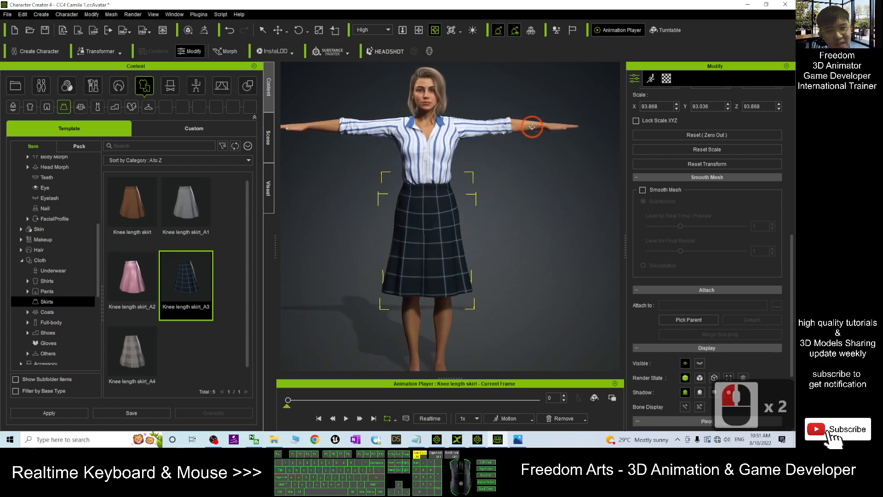
pyautogui.doubleClick(534, 129)
pyautogui.click(533, 129)
pyautogui.tripleClick(534, 128)
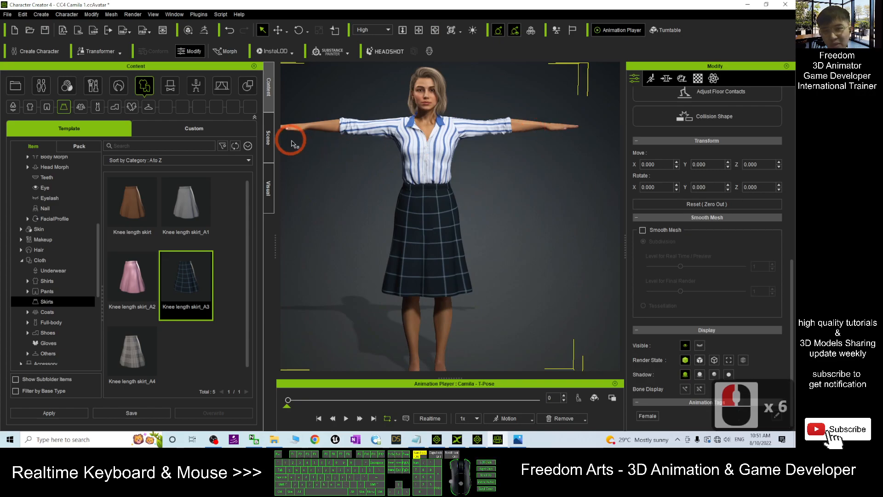
# Rename the knee length skirt prop as "skirt" in the scene list.
pyautogui.click(269, 136)
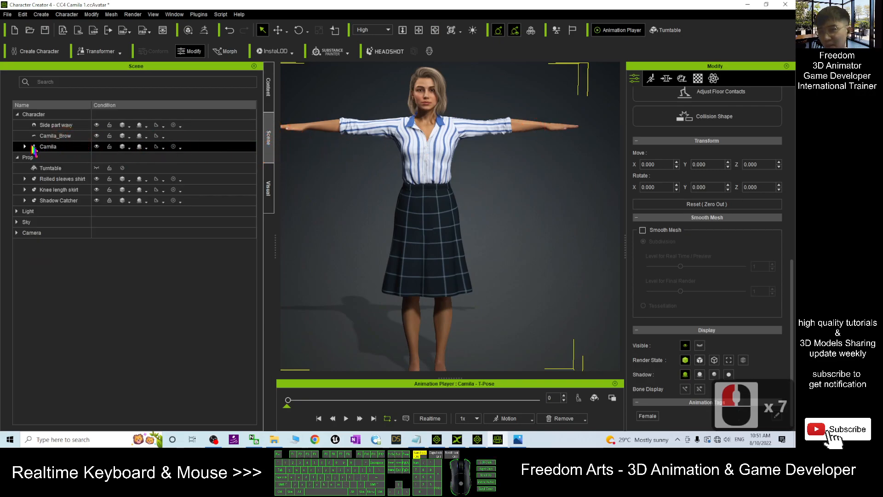
pyautogui.click(58, 190)
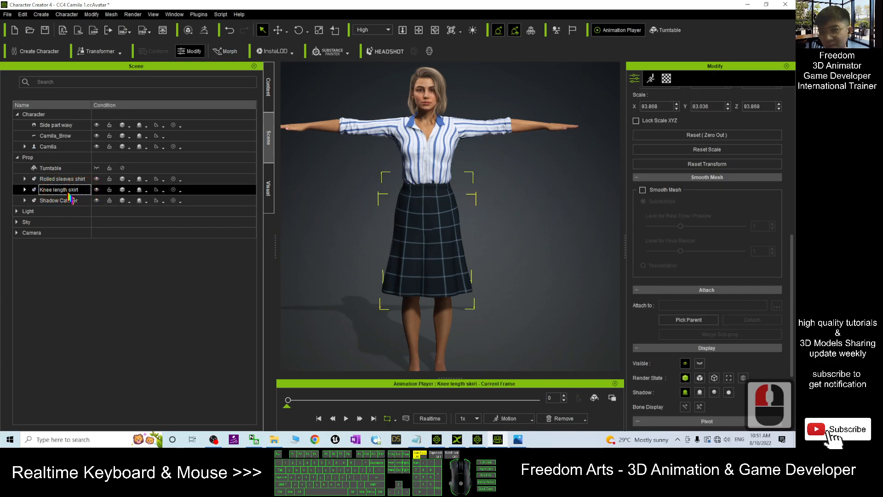
pyautogui.keyDown('ctrl'); pyautogui.click(75, 199); pyautogui.keyUp('ctrl')
pyautogui.doubleClick(64, 192)
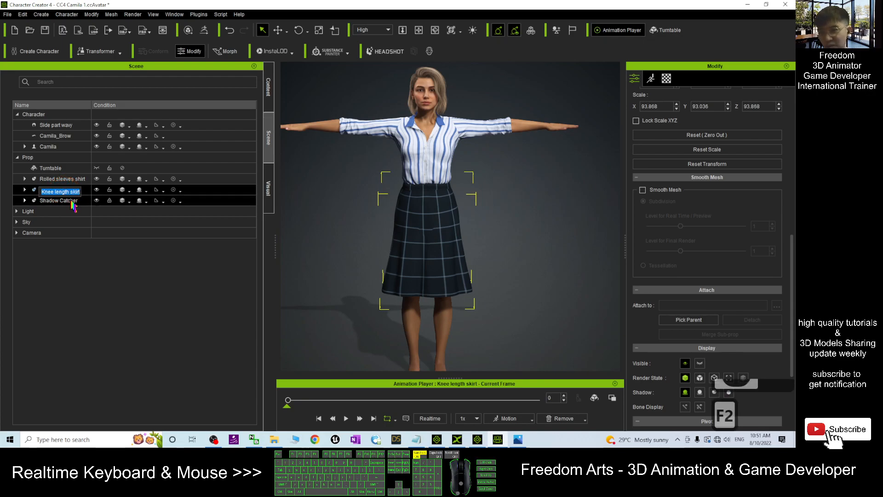
pyautogui.press('F2')
pyautogui.write('skirt')
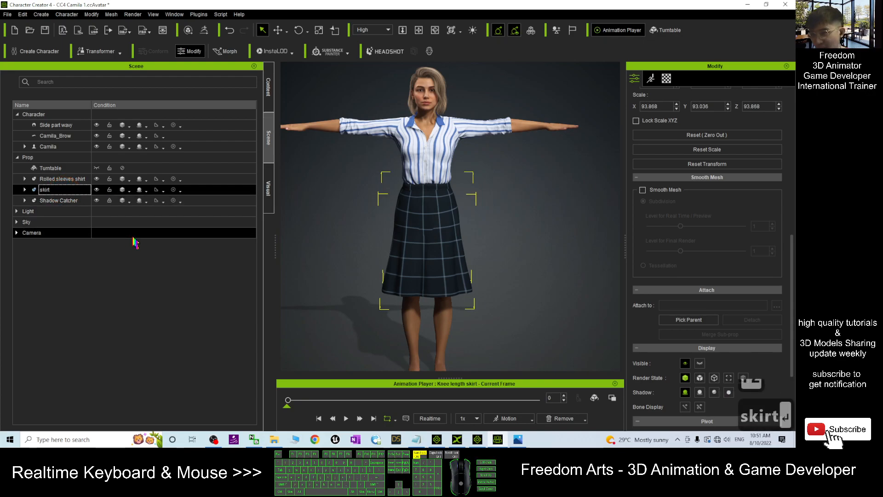
pyautogui.press('Return')
# Rename the rolled sleeves shirt prop as "shirt" in the scene list.
pyautogui.click(56, 202)
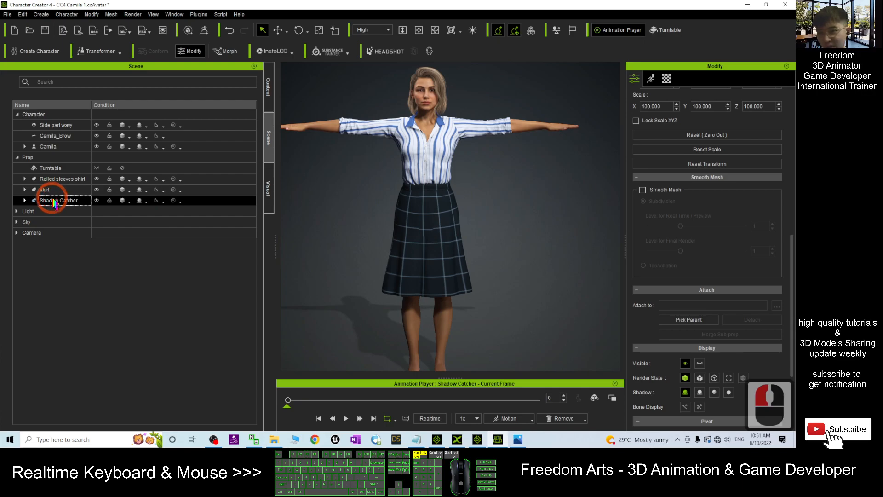
pyautogui.click(60, 190)
pyautogui.click(64, 181)
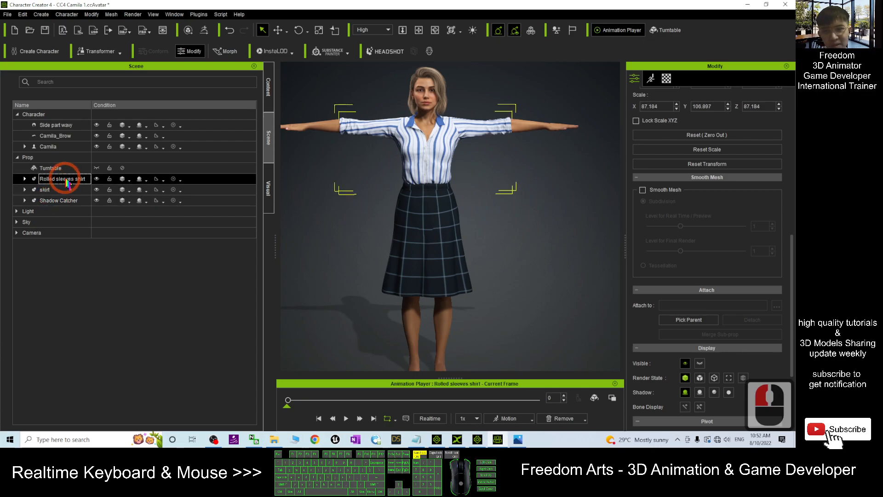
pyautogui.click(77, 182)
pyautogui.press('F2')
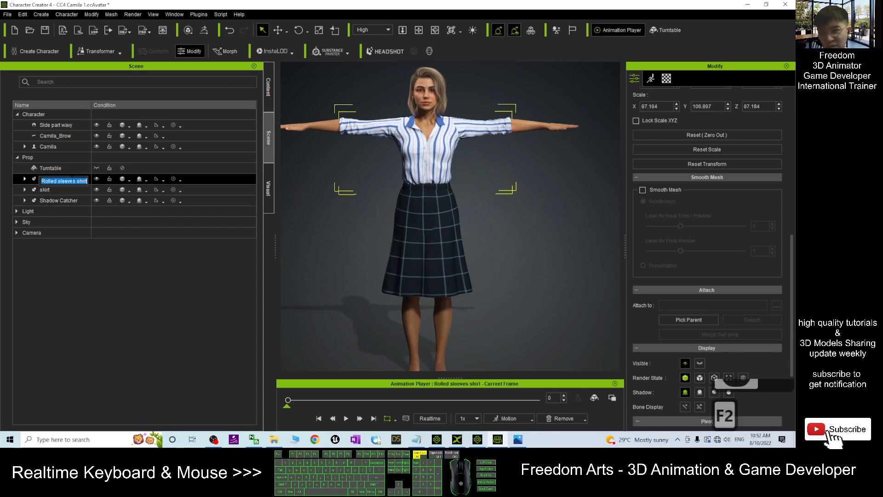
pyautogui.write('shirt')
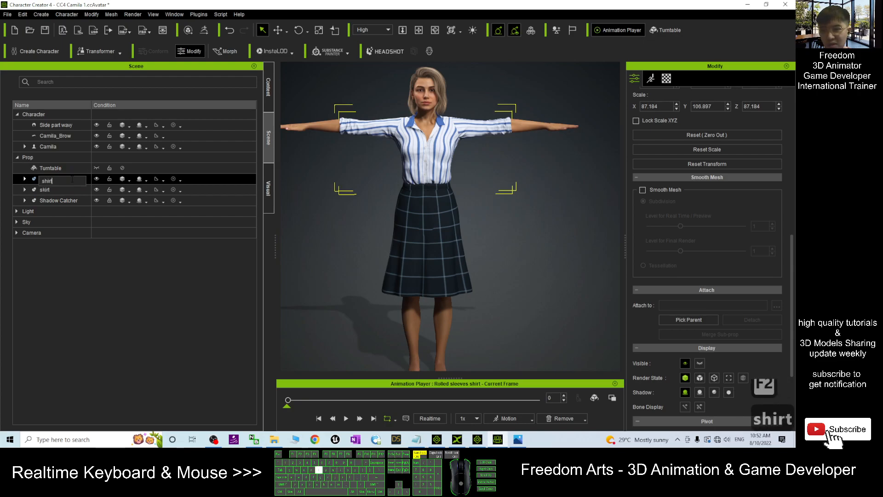
pyautogui.press('Return')
# Check the renamed shirt and skirt props by selecting each, and select the avatar in the scene list.
pyautogui.click(69, 189)
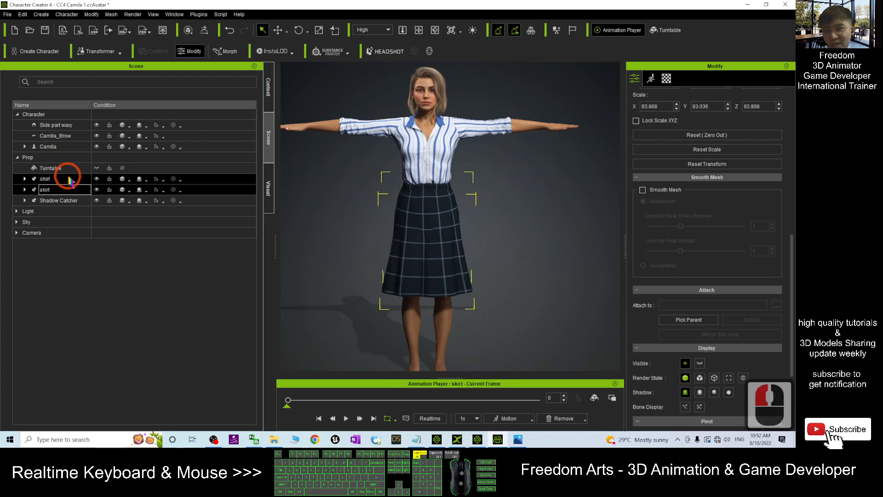
pyautogui.click(68, 179)
pyautogui.click(66, 189)
pyautogui.click(68, 178)
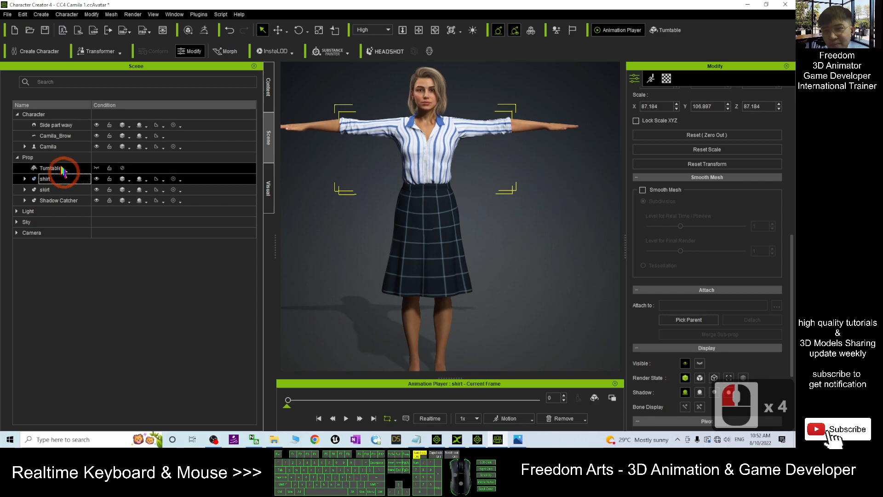
pyautogui.click(58, 147)
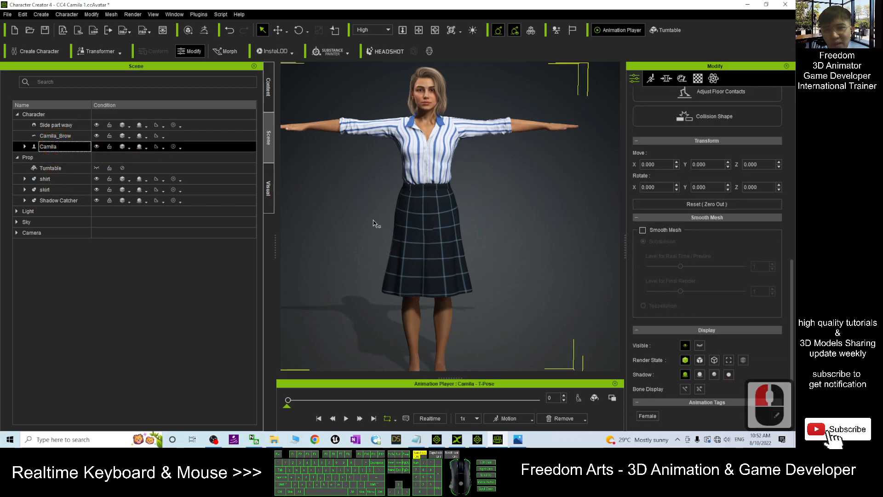
# Delete the avatar from the scene, keeping the shirt and skirt props.
pyautogui.press('Delete')
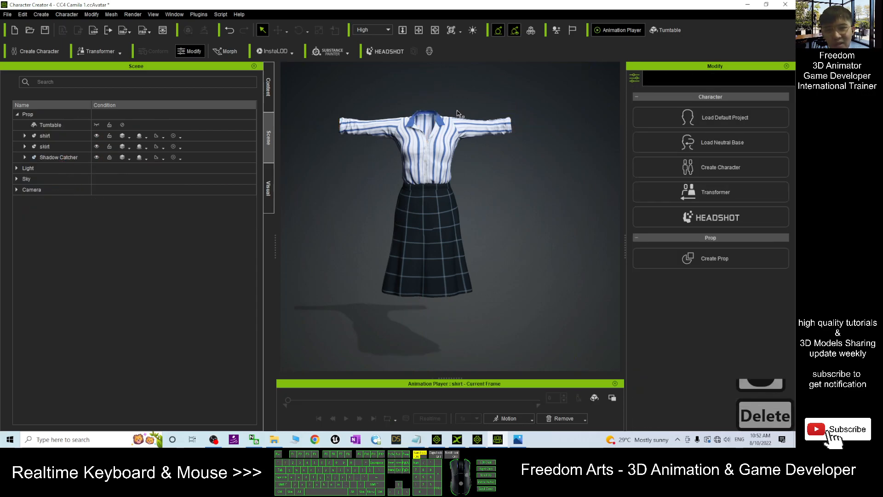
pyautogui.press('x')
pyautogui.moveTo(508, 210); pyautogui.dragTo(436, 213)
pyautogui.press('c')
pyautogui.press('q')
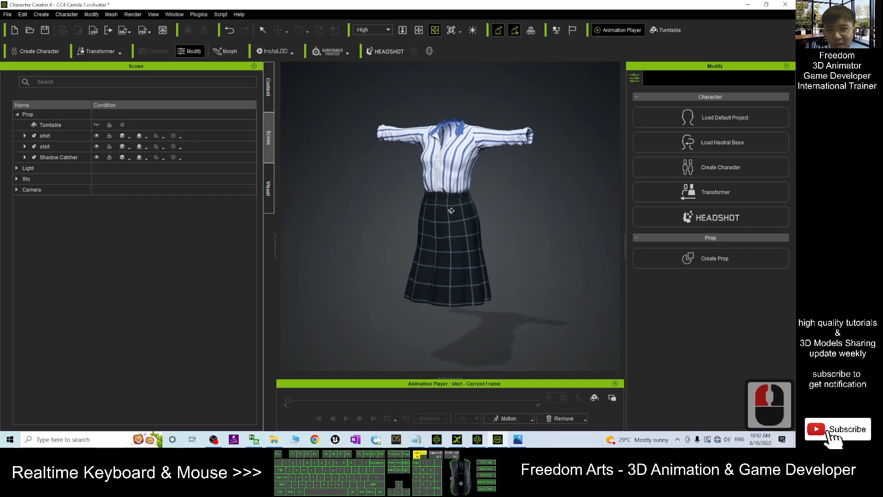
# Select the shirt and the skirt in turn in the viewport and view the two garments from another angle.
pyautogui.click(459, 152)
pyautogui.click(445, 231)
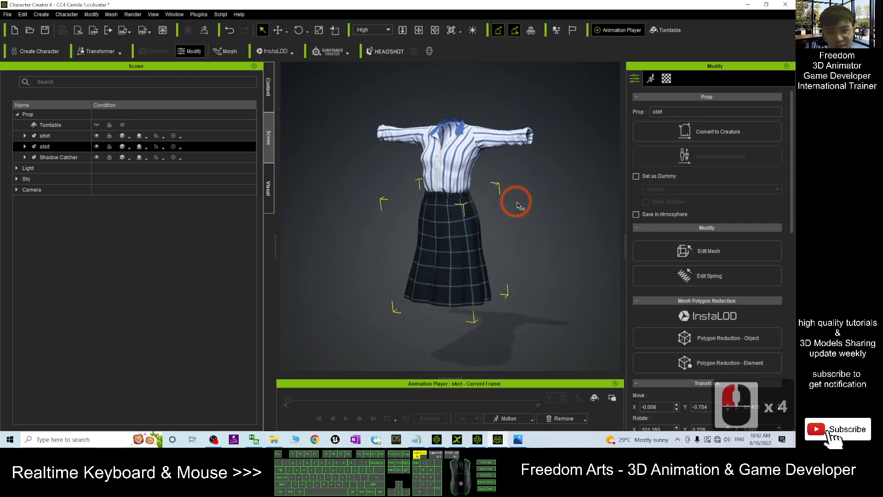
pyautogui.click(573, 200)
pyautogui.press('c')
pyautogui.moveTo(526, 205); pyautogui.dragTo(575, 230)
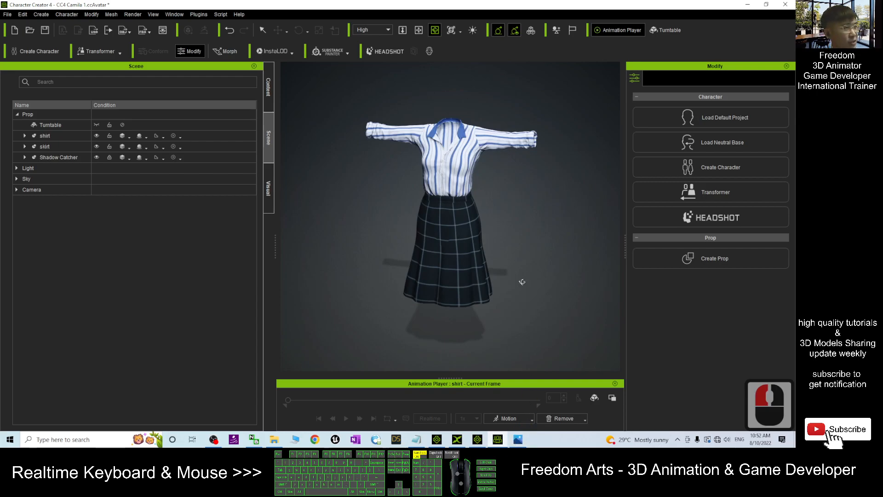
# Switch to File Explorer and create a folder named "Step 02" inside the Works folder.
pyautogui.moveTo(370, 4); pyautogui.dragTo(516, 35)
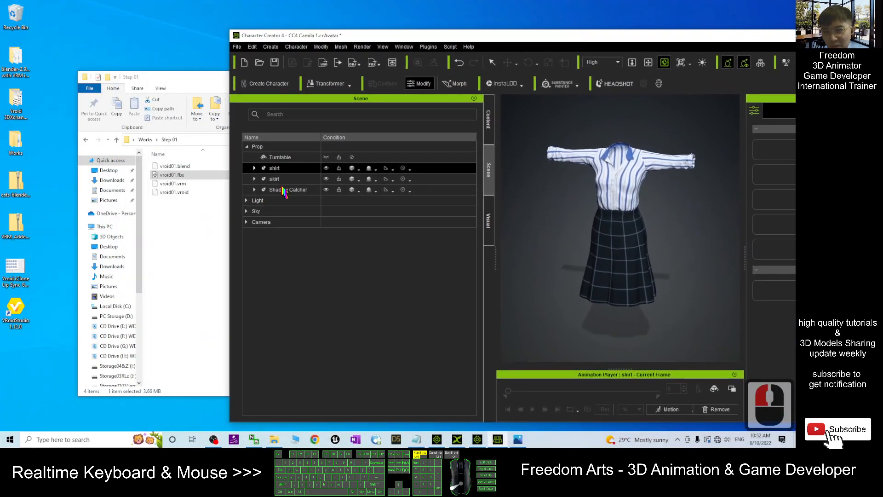
pyautogui.click(202, 263)
pyautogui.click(146, 140)
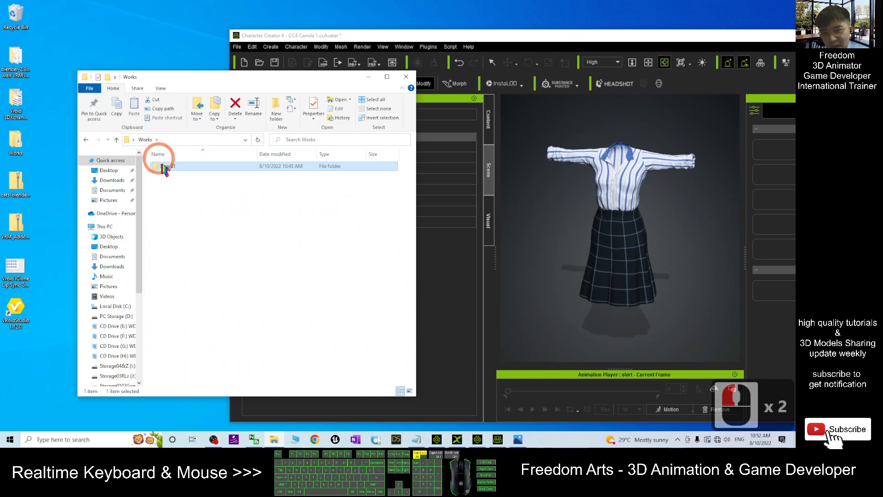
pyautogui.rightClick(174, 228)
pyautogui.click(216, 341)
pyautogui.click(306, 217)
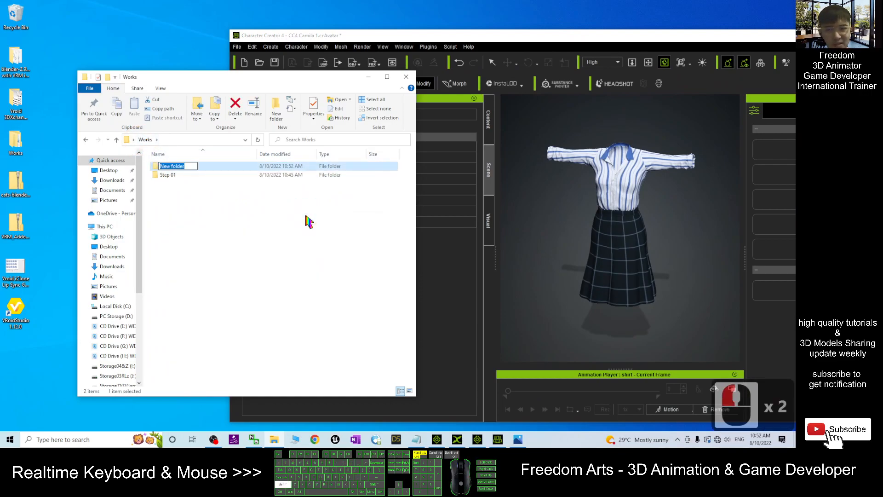
pyautogui.write('Step 02')
pyautogui.press('Return')
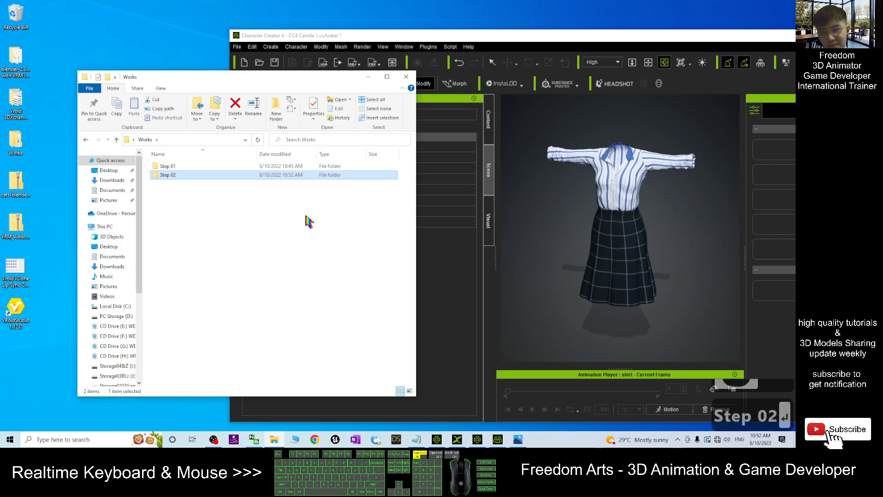
# Switch to notes.txt in Notepad and read the Step 02 lines from sending the avatar to iClone 8 through the FBX export.
pyautogui.click(416, 439)
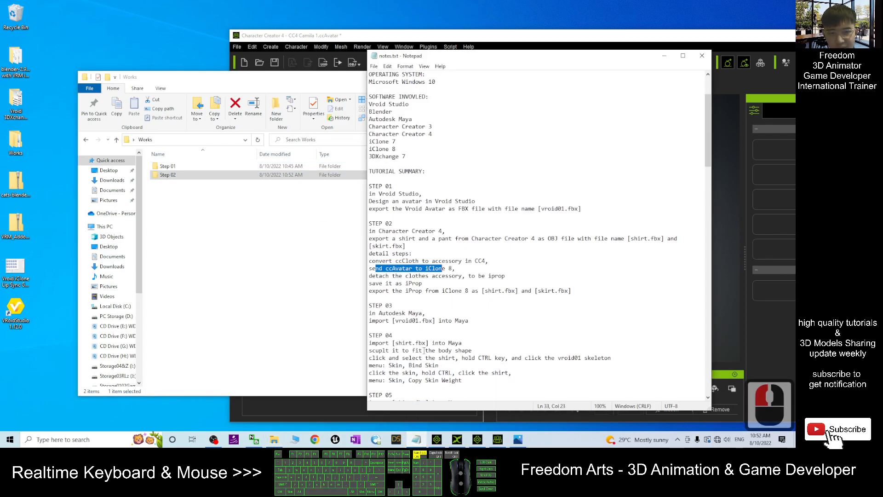
pyautogui.click(430, 284)
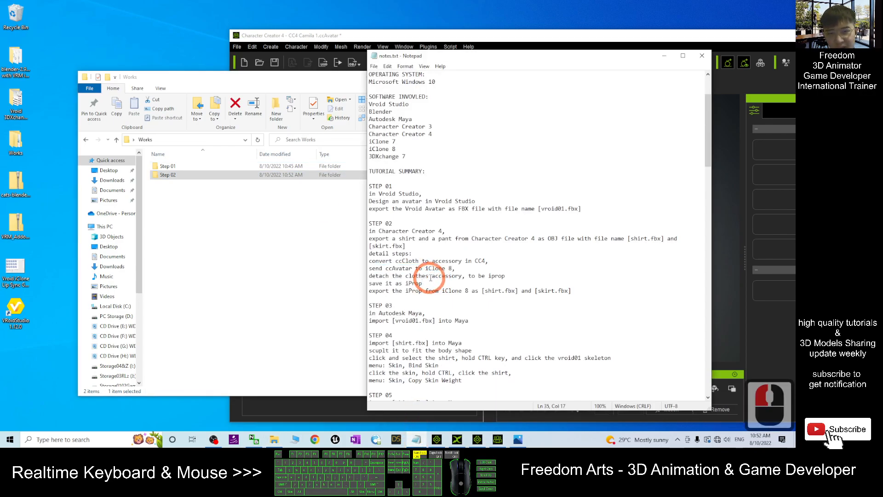
pyautogui.moveTo(369, 269); pyautogui.dragTo(572, 291)
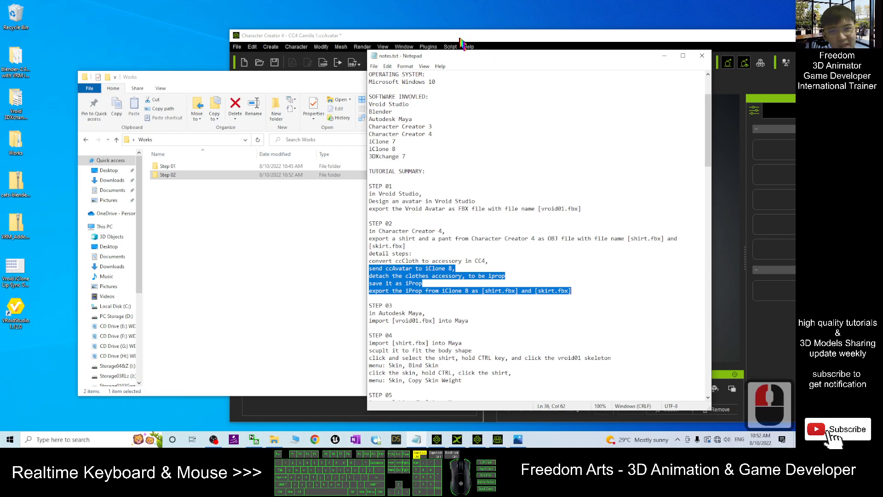
# Move the Character Creator 4 window beside File Explorer, open the Step 02 folder, and return to Character Creator 4.
pyautogui.click(462, 41)
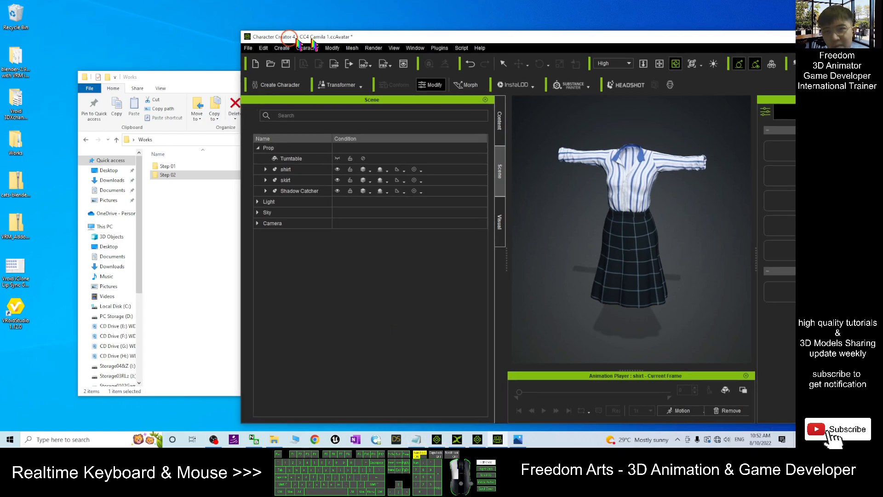
pyautogui.moveTo(282, 35); pyautogui.dragTo(335, 69)
pyautogui.doubleClick(190, 175)
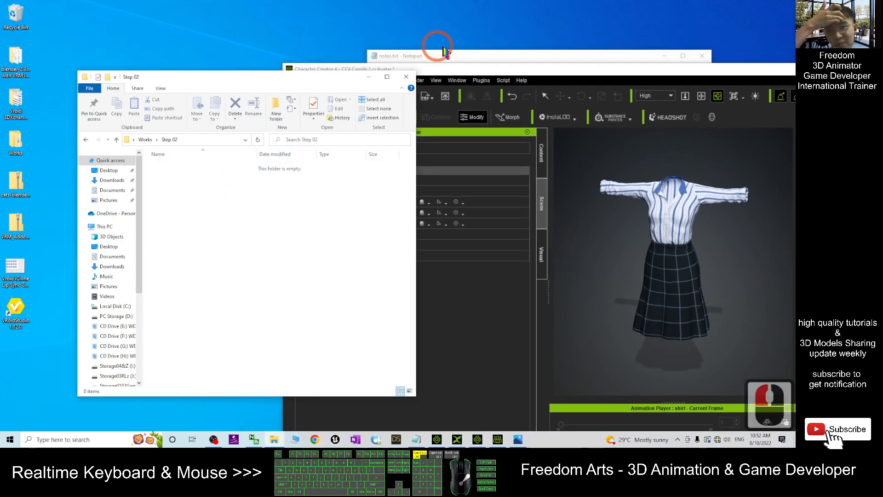
pyautogui.click(449, 68)
pyautogui.click(290, 80)
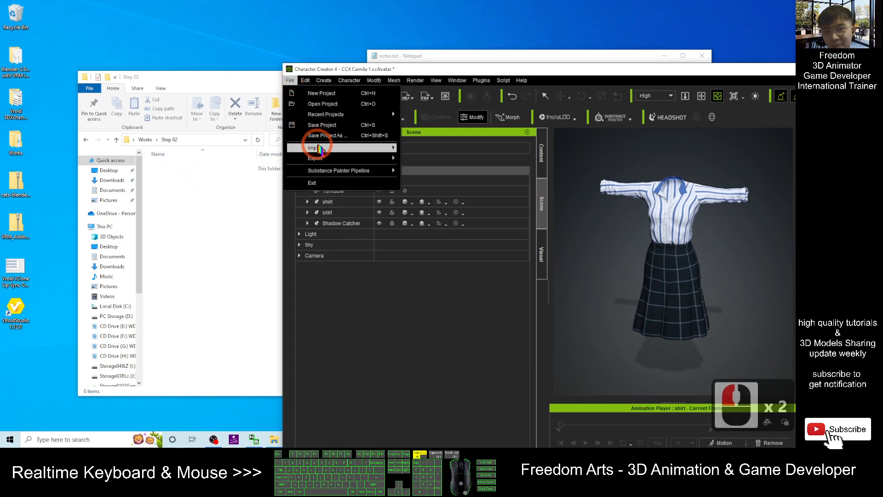
pyautogui.click(318, 158)
pyautogui.click(433, 190)
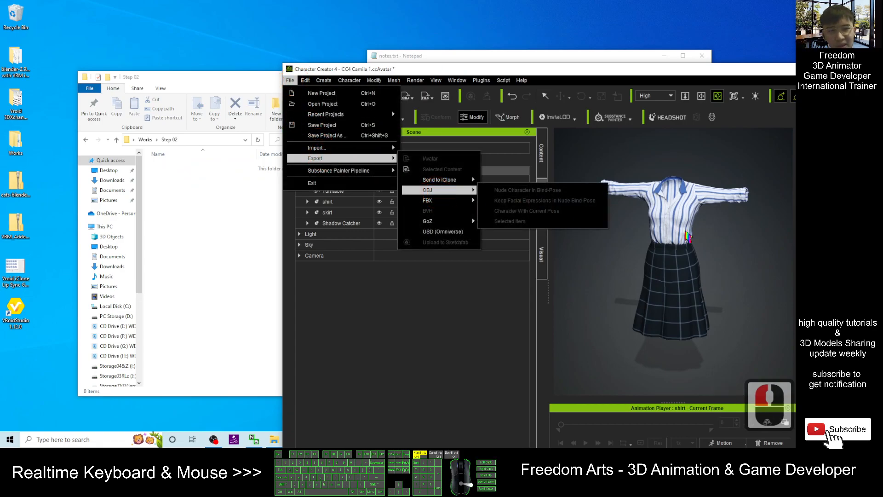
pyautogui.click(702, 205)
pyautogui.click(688, 212)
pyautogui.click(688, 210)
pyautogui.click(688, 210)
pyautogui.click(698, 199)
pyautogui.click(702, 195)
pyautogui.click(702, 196)
pyautogui.click(703, 195)
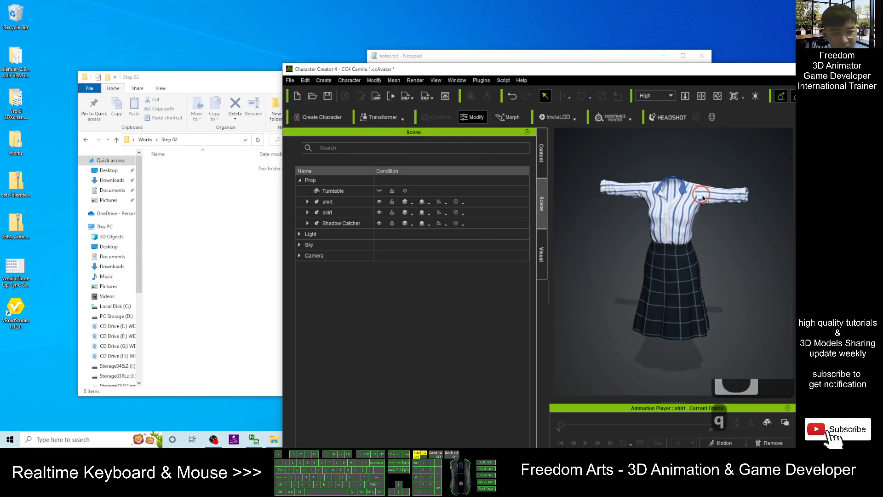
pyautogui.click(662, 202)
pyautogui.click(290, 80)
pyautogui.click(315, 158)
pyautogui.click(440, 180)
pyautogui.click(428, 189)
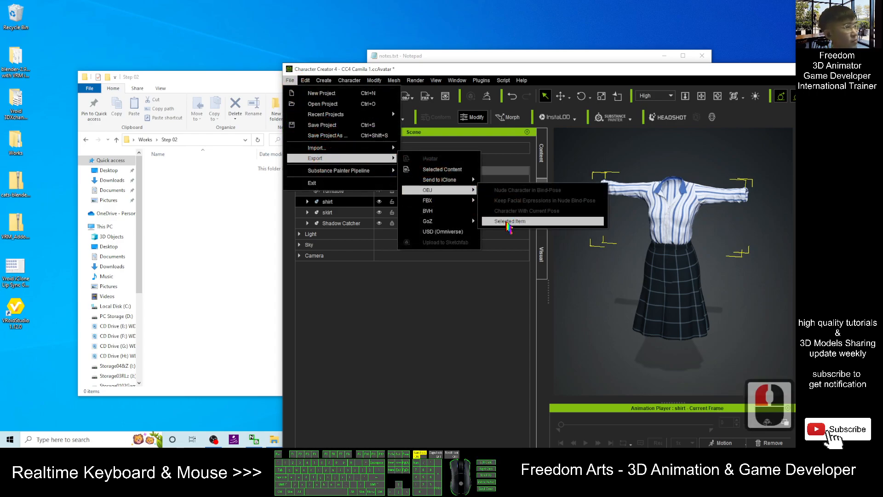
pyautogui.click(706, 292)
pyautogui.click(690, 292)
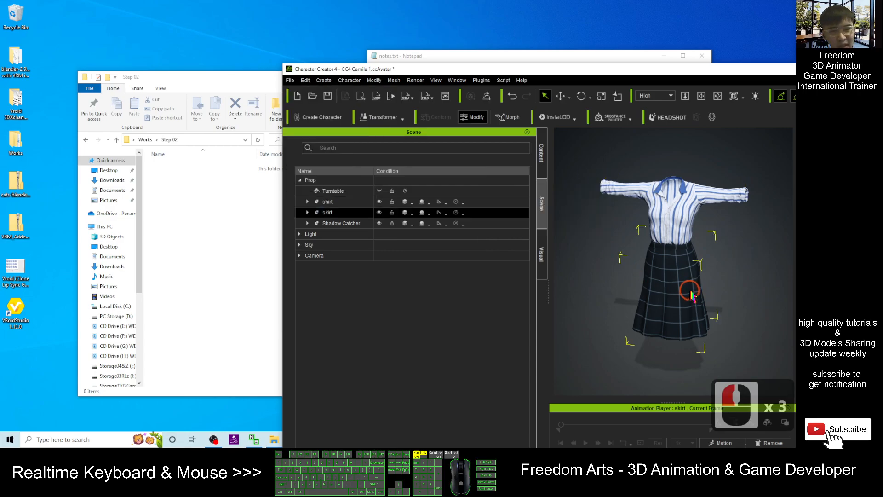
# Select the shirt and skirt props together and start exporting the selection as OBJ with Current motion and Export Material enabled.
pyautogui.doubleClick(342, 202)
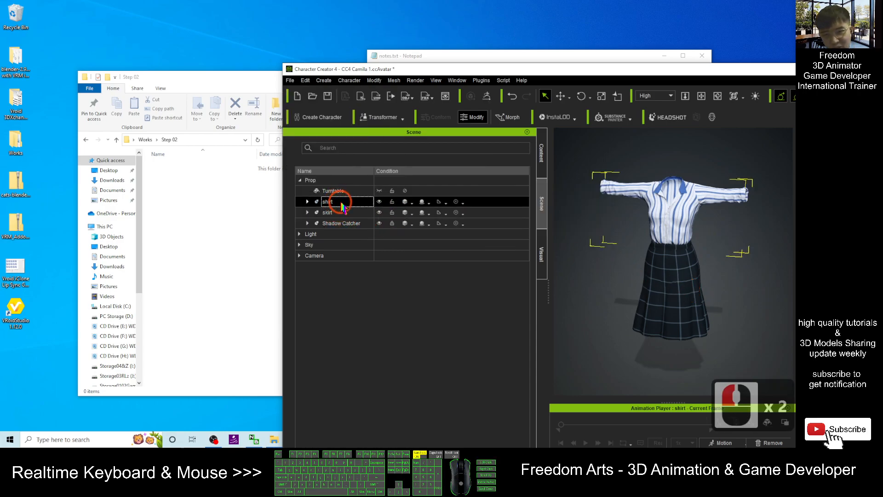
pyautogui.keyDown('ctrl'); pyautogui.click(346, 212); pyautogui.keyUp('ctrl')
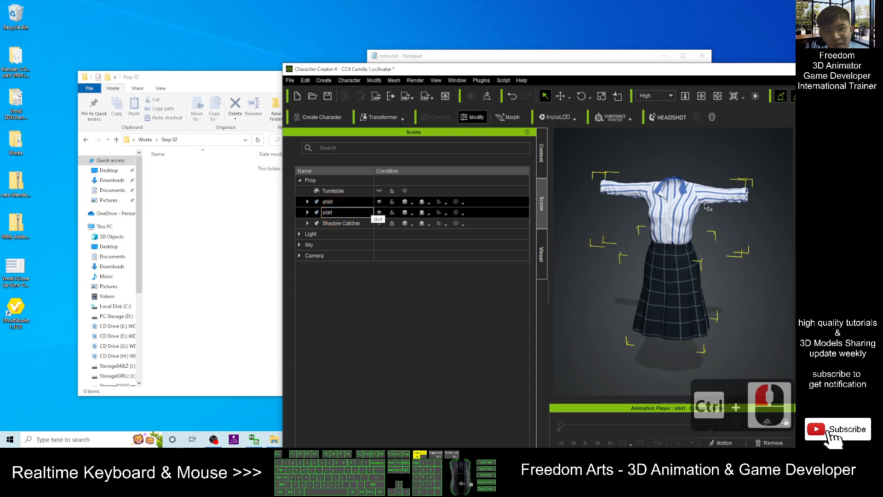
pyautogui.click(290, 80)
pyautogui.click(322, 158)
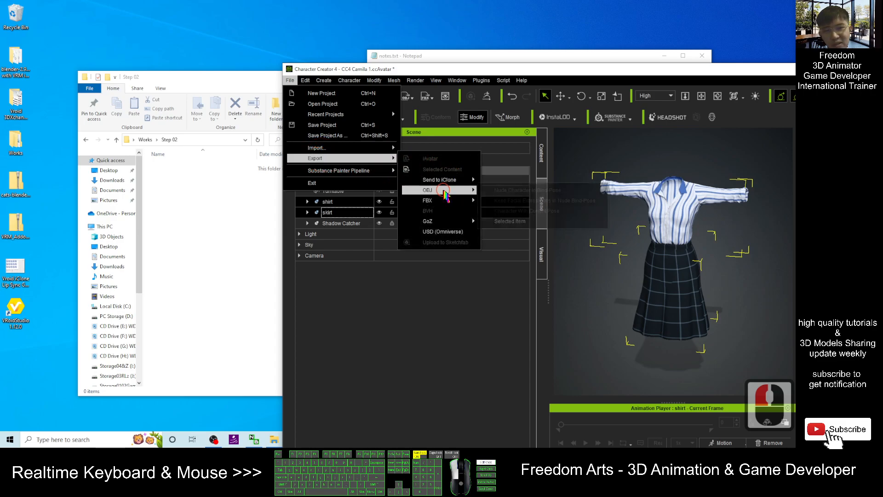
pyautogui.moveTo(466, 190)
pyautogui.click(511, 220)
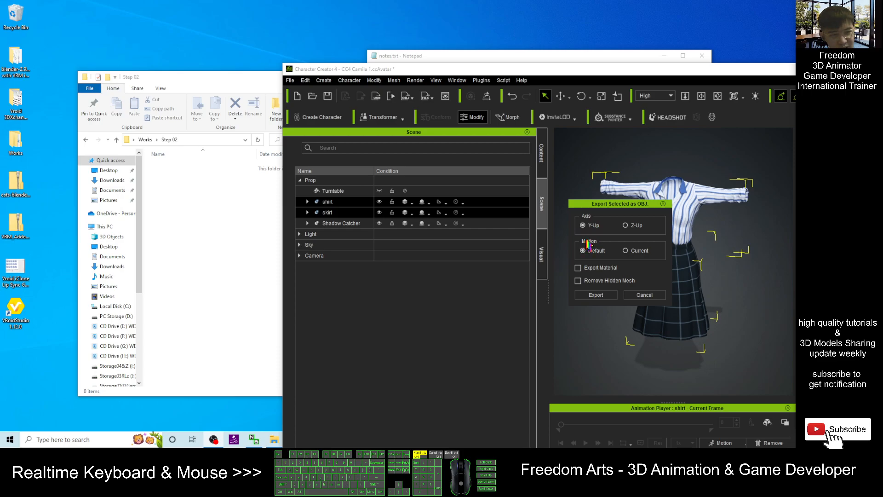
pyautogui.click(626, 250)
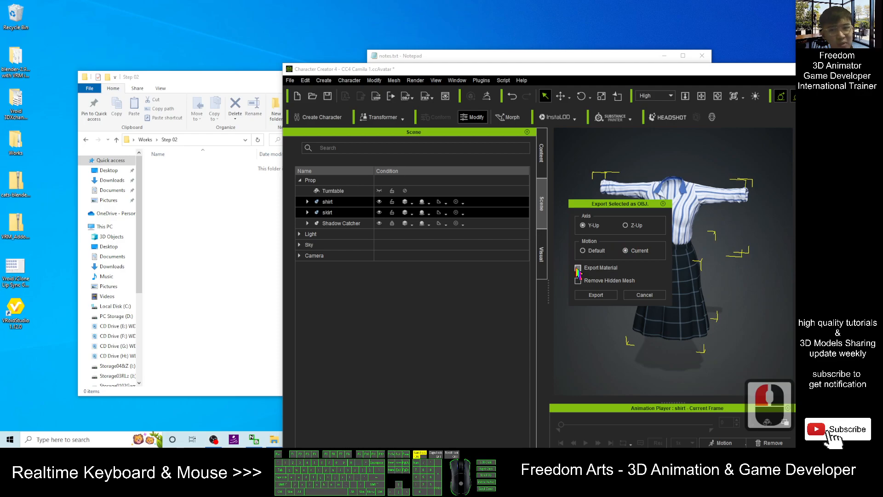
pyautogui.click(594, 296)
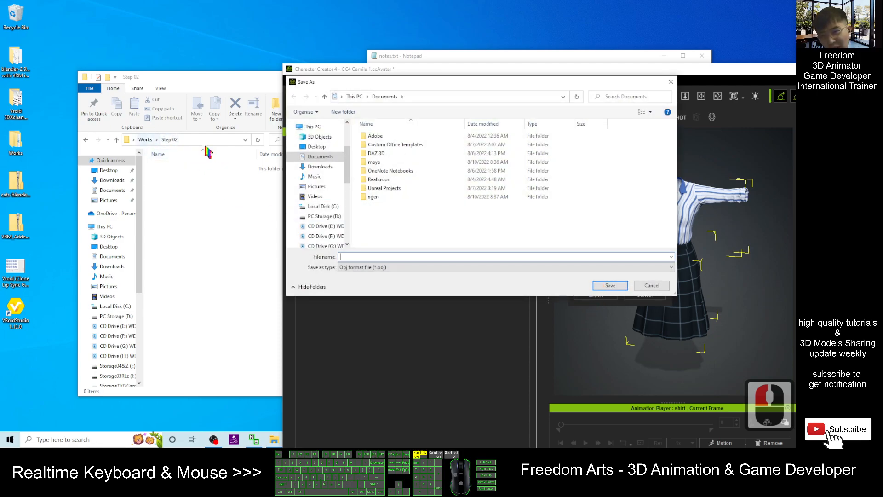
# Copy the Step 02 folder's path from File Explorer and set it as the save location for the OBJ export.
pyautogui.click(184, 140)
pyautogui.hotkey('ctrl', 'c')
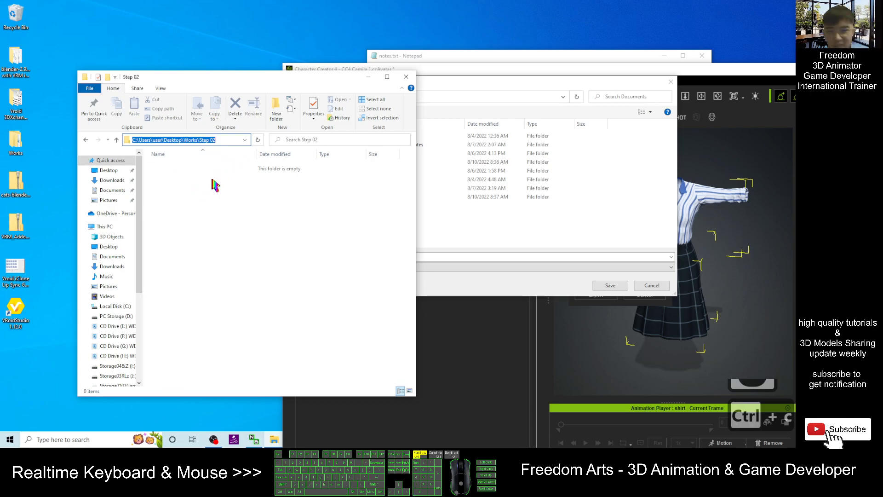
pyautogui.click(510, 91)
pyautogui.click(415, 96)
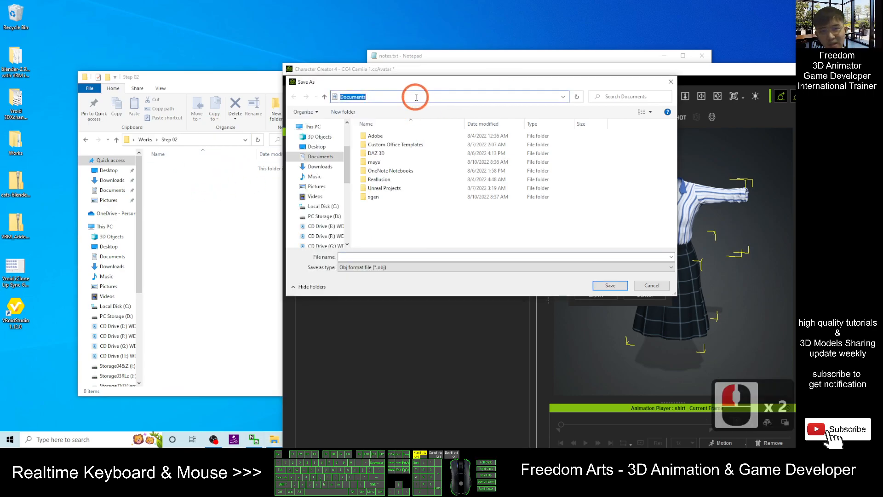
pyautogui.hotkey('ctrl', 'v')
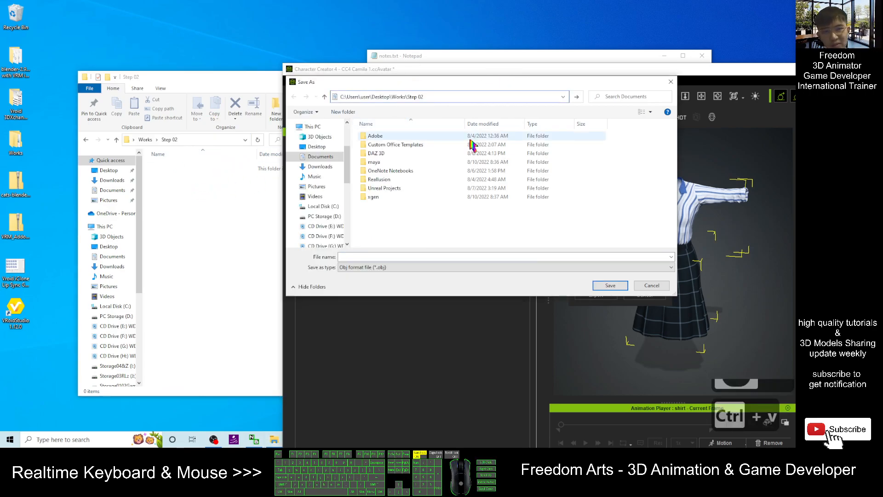
pyautogui.press('Return')
# Save the OBJ export under the file name "shirt".
pyautogui.click(381, 256)
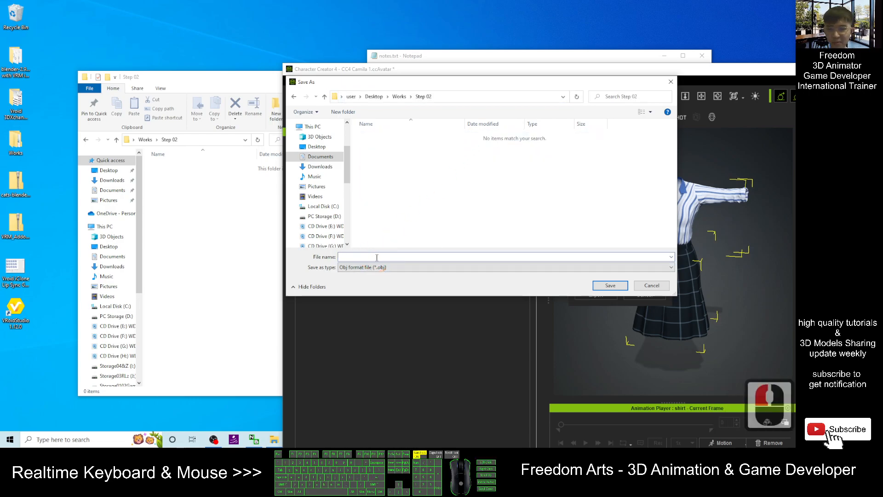
pyautogui.write('cc')
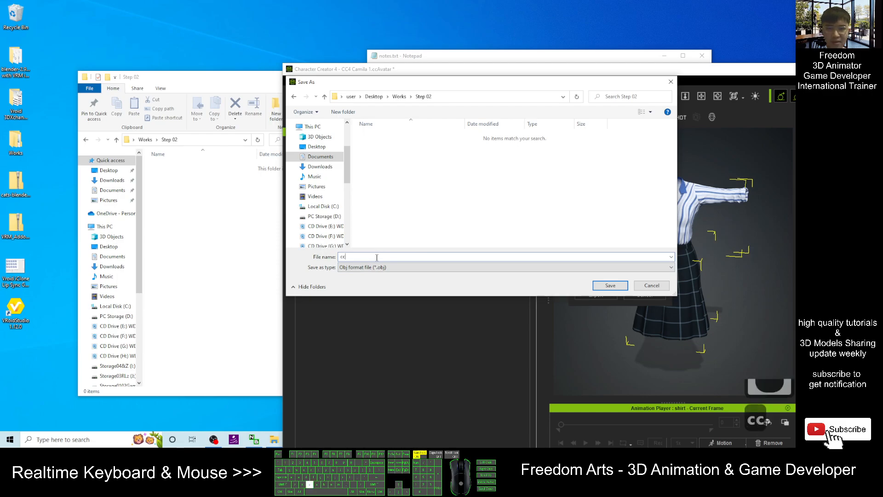
pyautogui.press('BackSpace')
pyautogui.press('BackSpace')
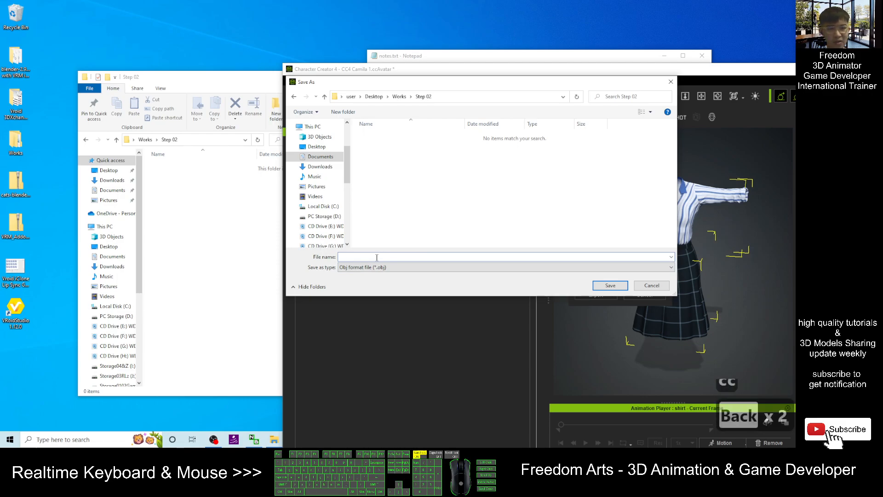
pyautogui.write('shirt')
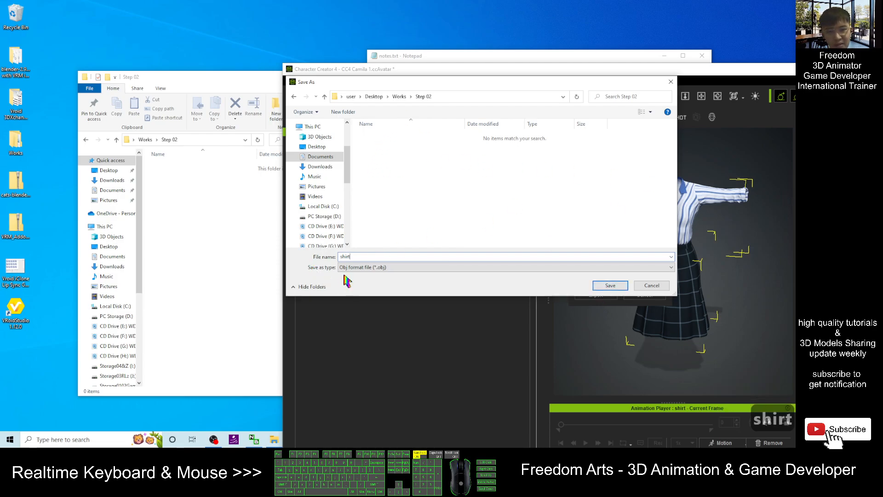
pyautogui.click(617, 287)
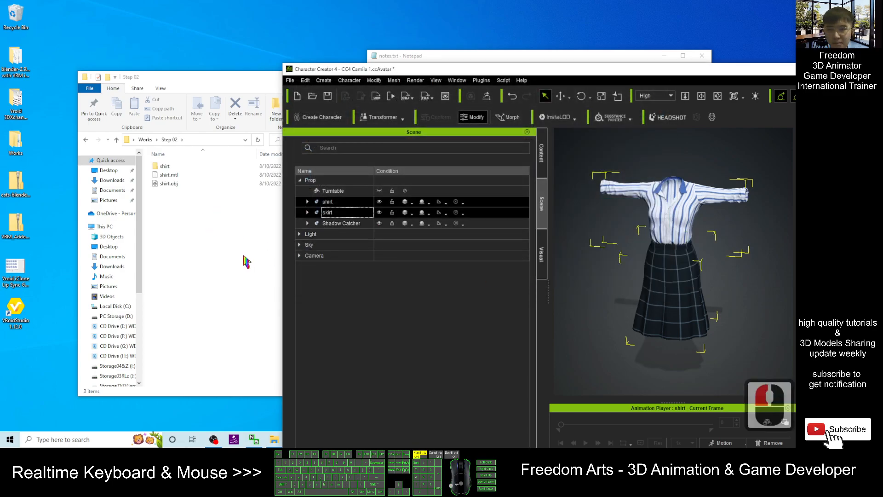
# Open the exported shirt.obj from the Step 02 folder in 3D Viewer to examine the model.
pyautogui.click(173, 197)
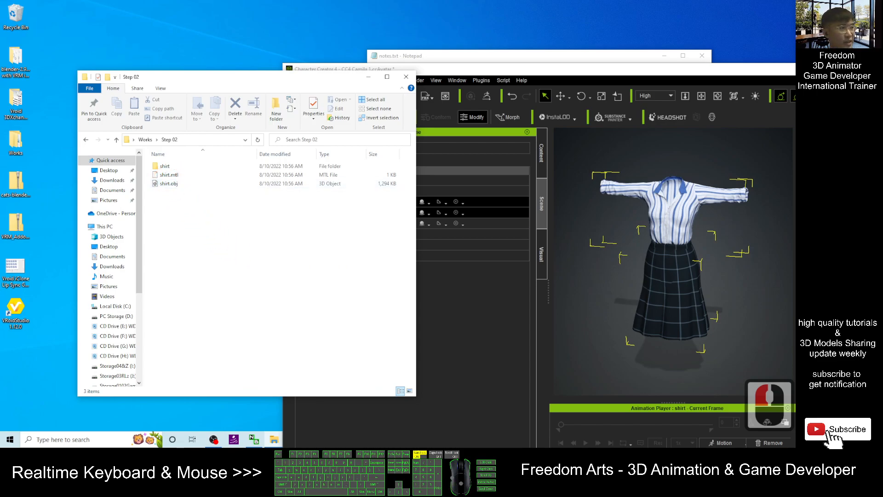
pyautogui.click(167, 184)
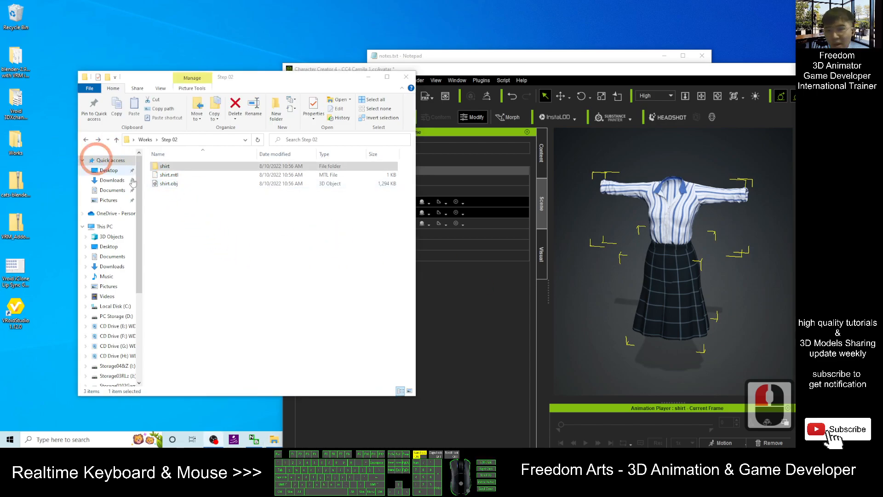
pyautogui.doubleClick(163, 184)
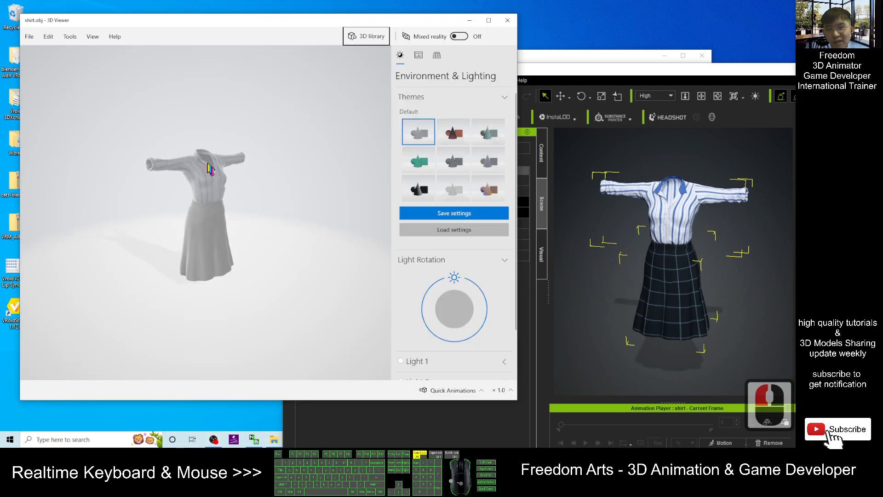
# Examine the exported shirt and skirt model from several angles in 3D Viewer, and close the viewer.
pyautogui.moveTo(325, 199); pyautogui.dragTo(193, 166)
pyautogui.scroll(2, 198, 169)
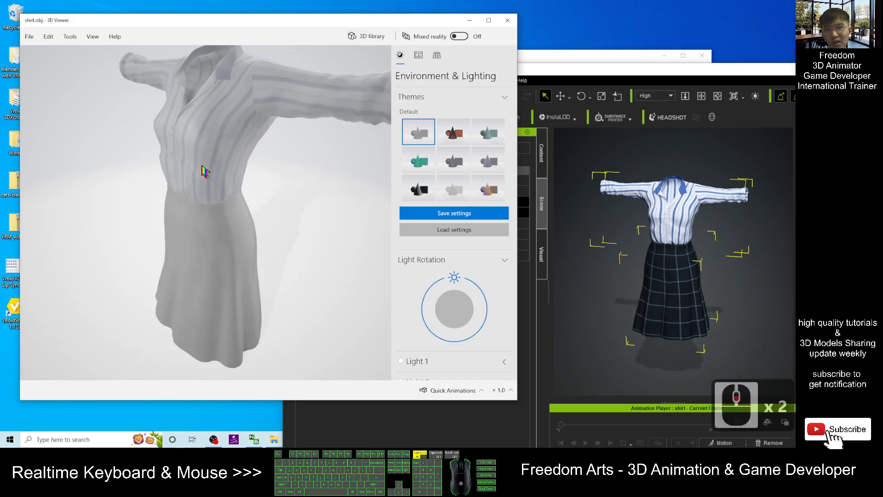
pyautogui.moveTo(238, 108); pyautogui.dragTo(272, 213)
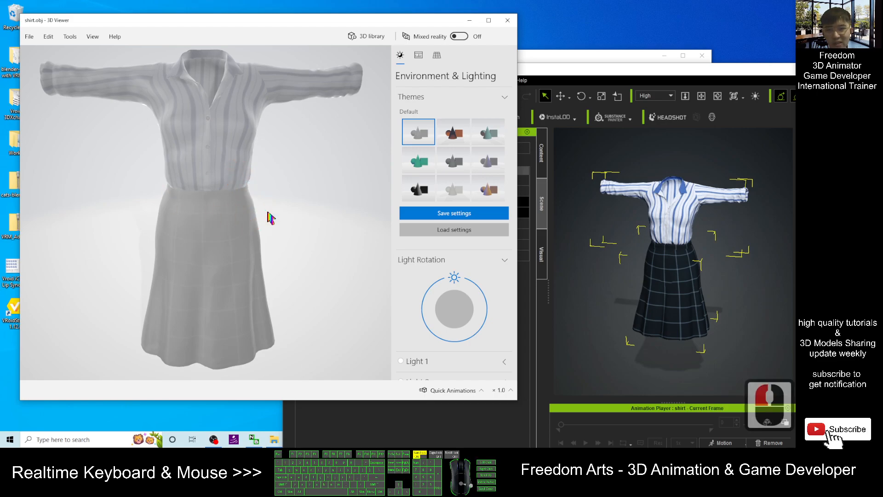
pyautogui.click(509, 21)
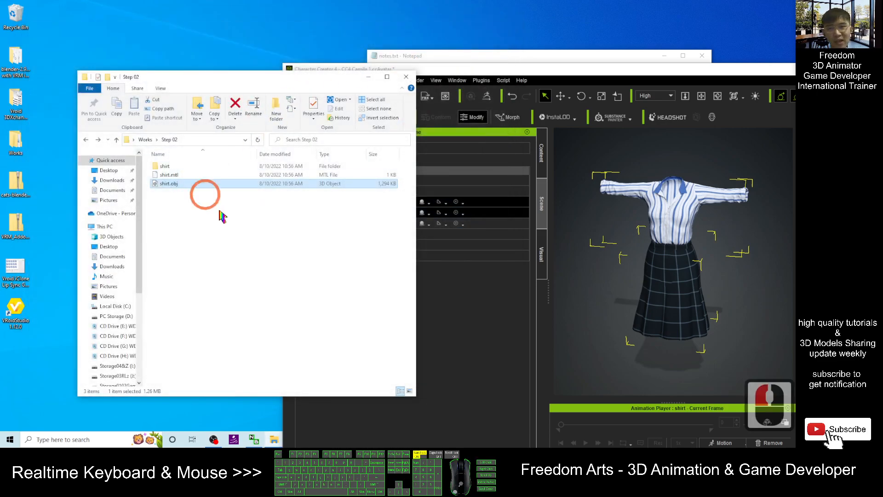
# Check the exported texture images in the shirt subfolder and return to the Step 02 folder.
pyautogui.doubleClick(173, 167)
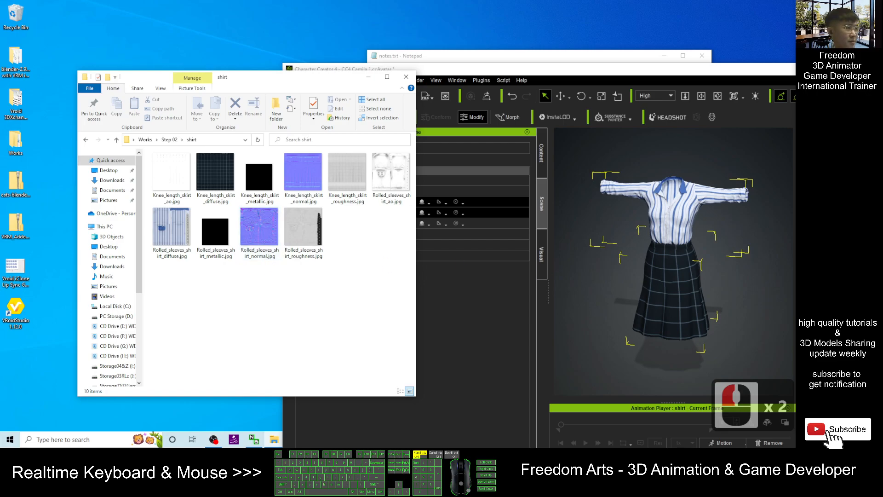
pyautogui.hotkey('alt', 'Left')
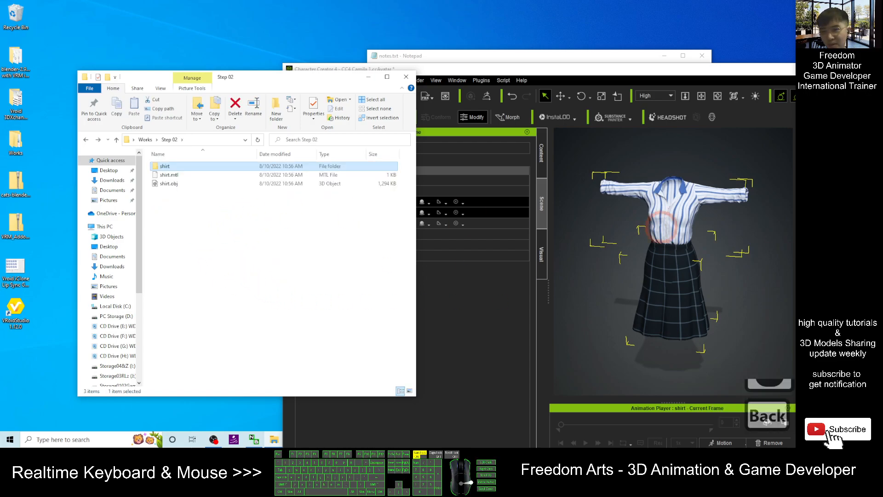
pyautogui.click(689, 316)
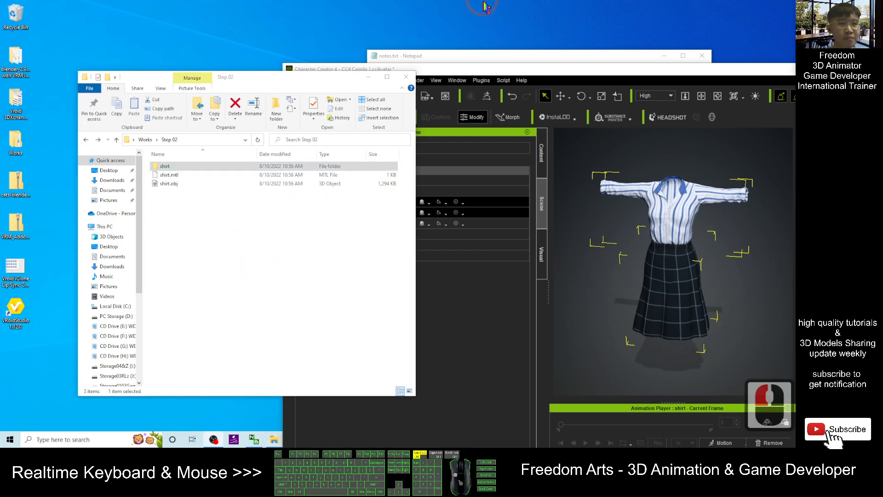
# Switch to Character Creator 4 and start saving the project under a new name, with the Step 02 folder's copied path as the location.
pyautogui.click(532, 74)
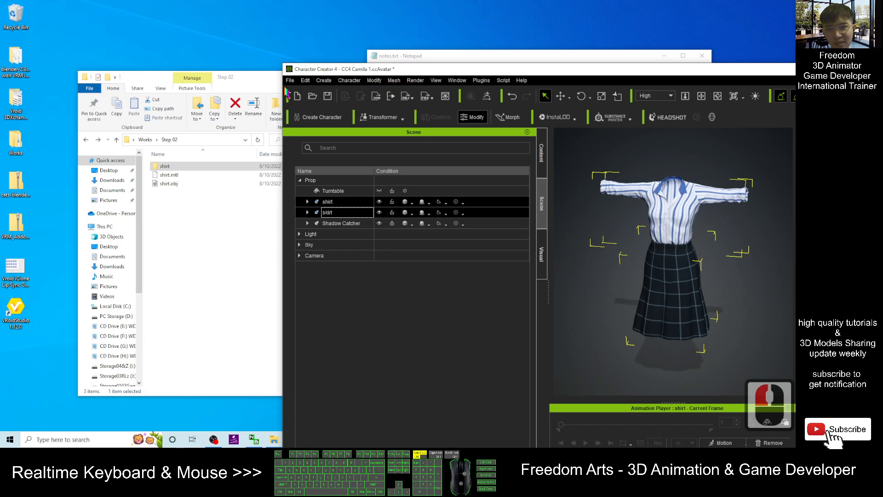
pyautogui.click(290, 81)
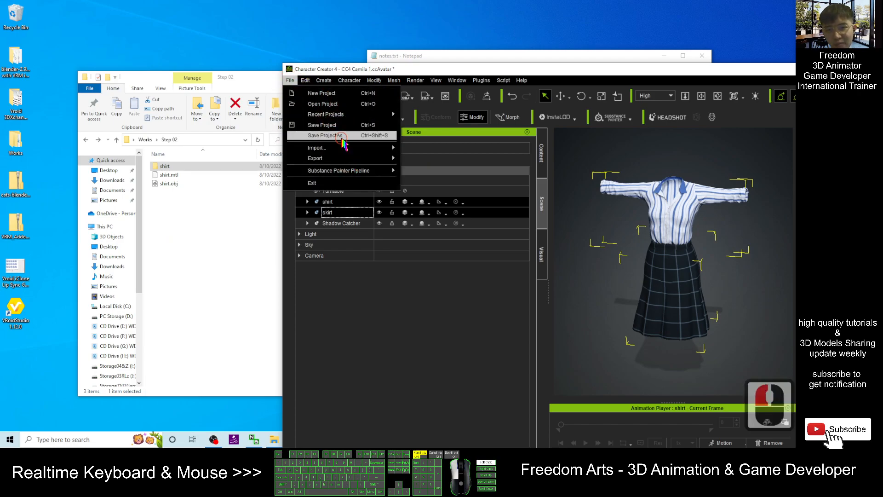
pyautogui.click(336, 135)
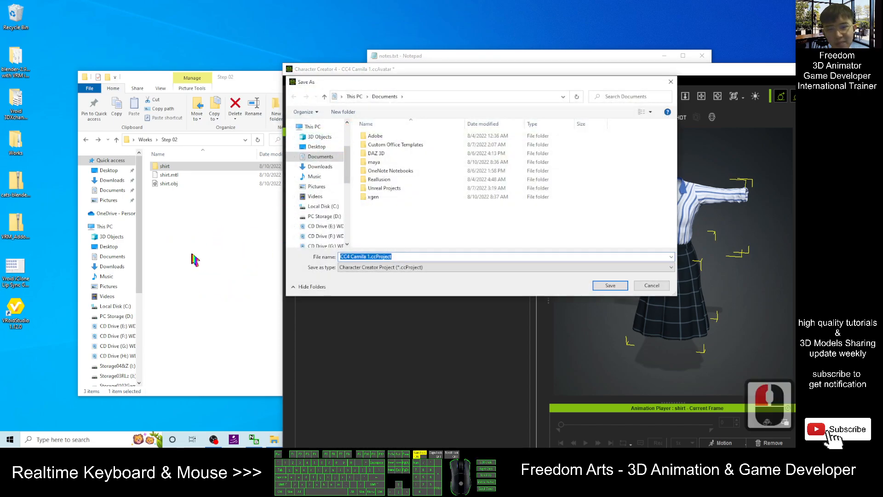
pyautogui.click(202, 141)
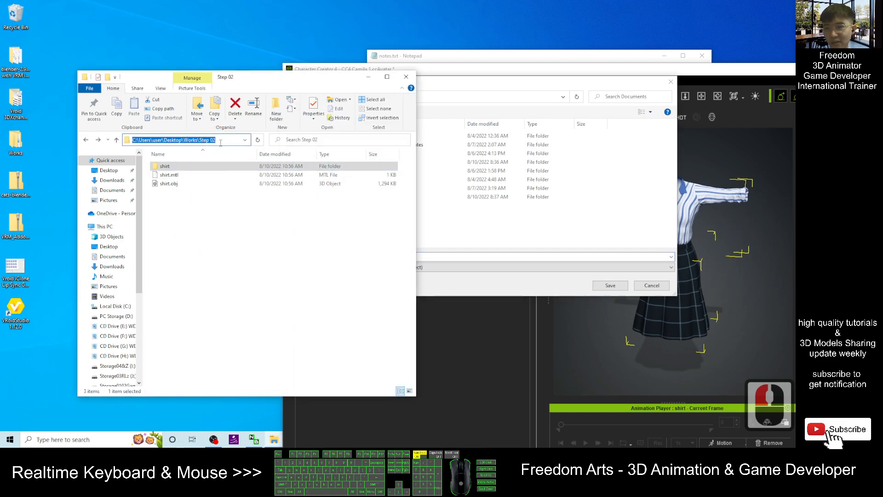
pyautogui.hotkey('ctrl', 'c')
pyautogui.click(489, 94)
pyautogui.click(458, 93)
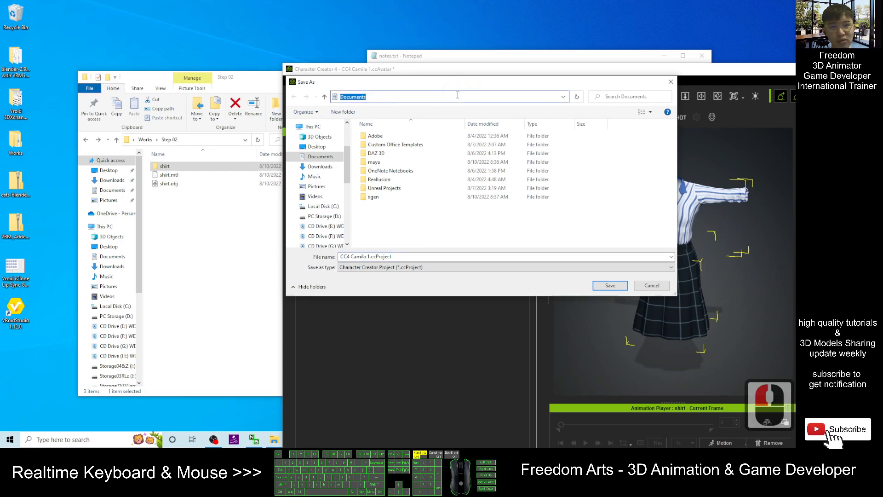
pyautogui.hotkey('ctrl', 'v')
pyautogui.press('Return')
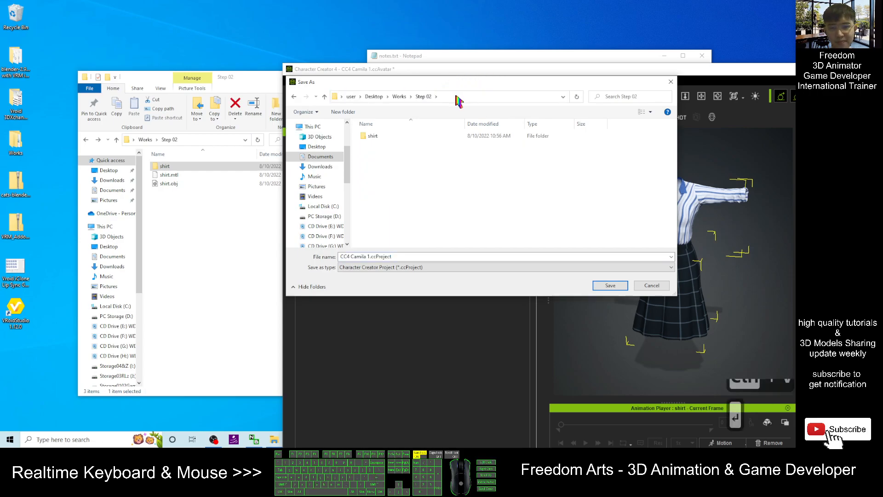
# Name the project file shirt.ccProject and save it.
pyautogui.click(383, 259)
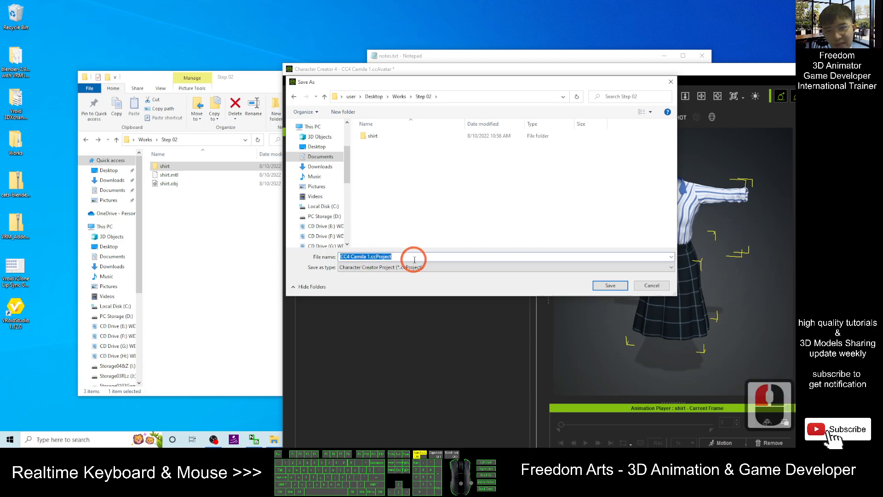
pyautogui.doubleClick(368, 256)
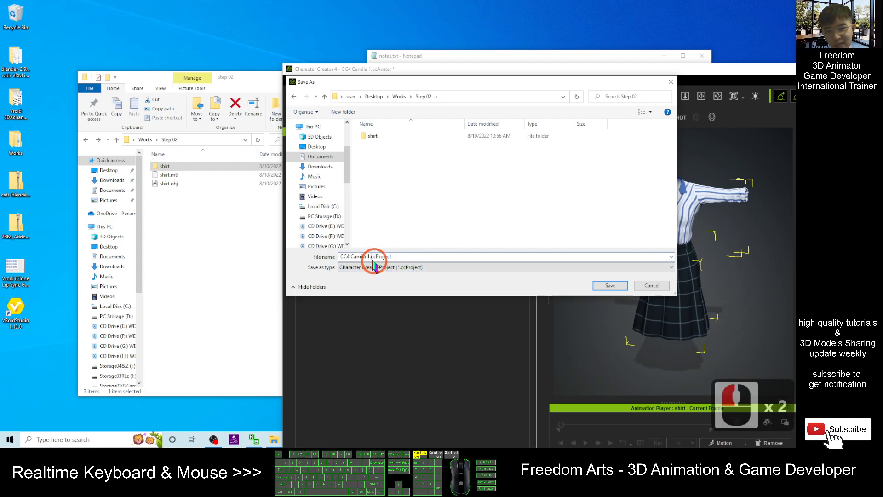
pyautogui.hotkey('shift', 'Home')
pyautogui.write('shirt')
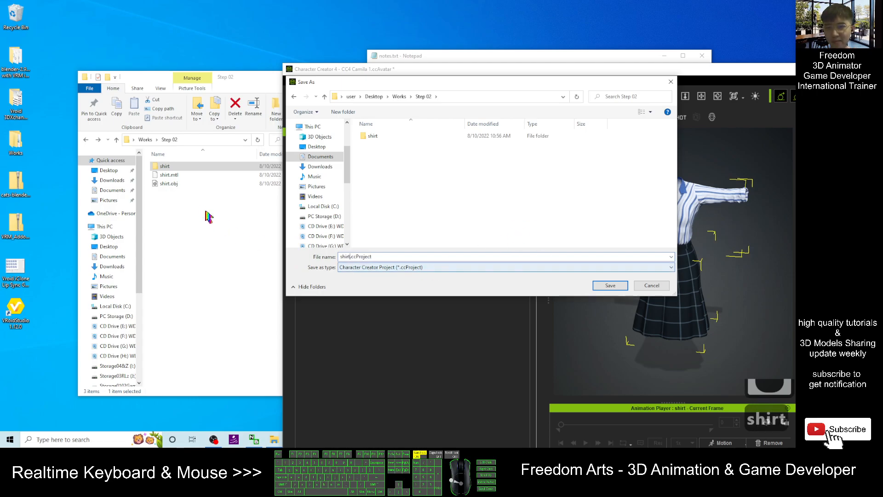
pyautogui.click(606, 285)
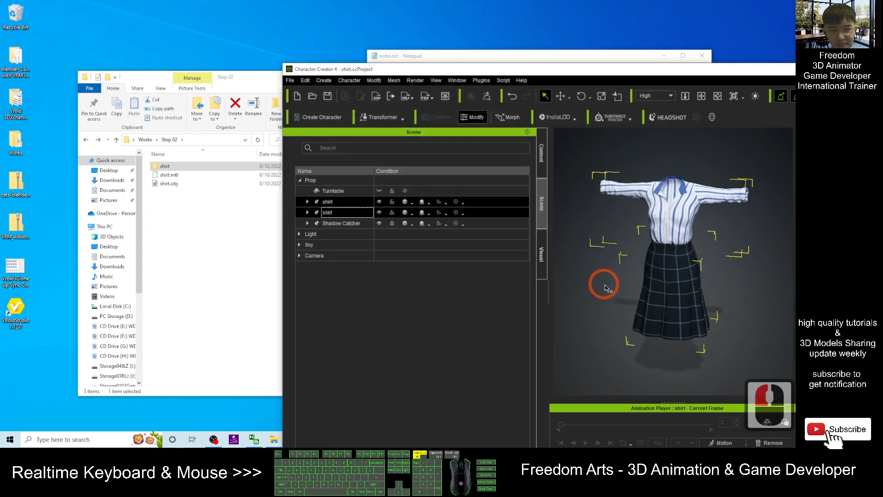
# Check the Step 02 folder in File Explorer for the saved project file, and close Character Creator 4.
pyautogui.click(228, 253)
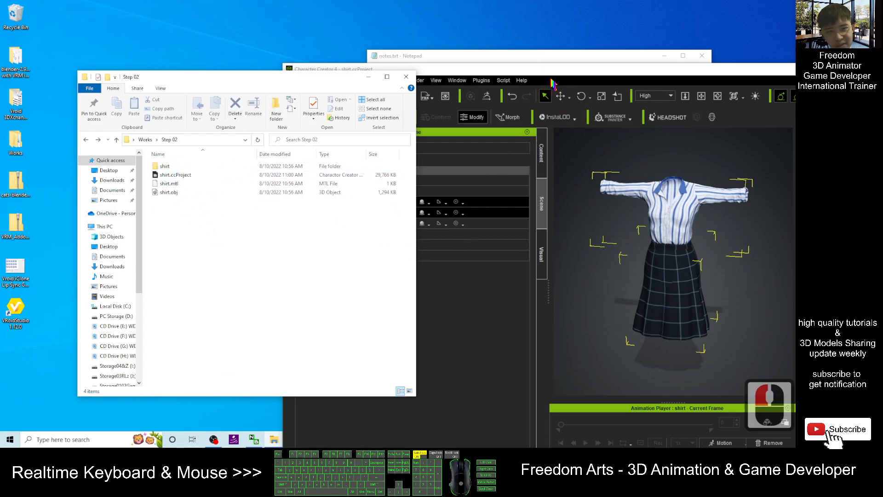
pyautogui.click(551, 71)
pyautogui.click(242, 231)
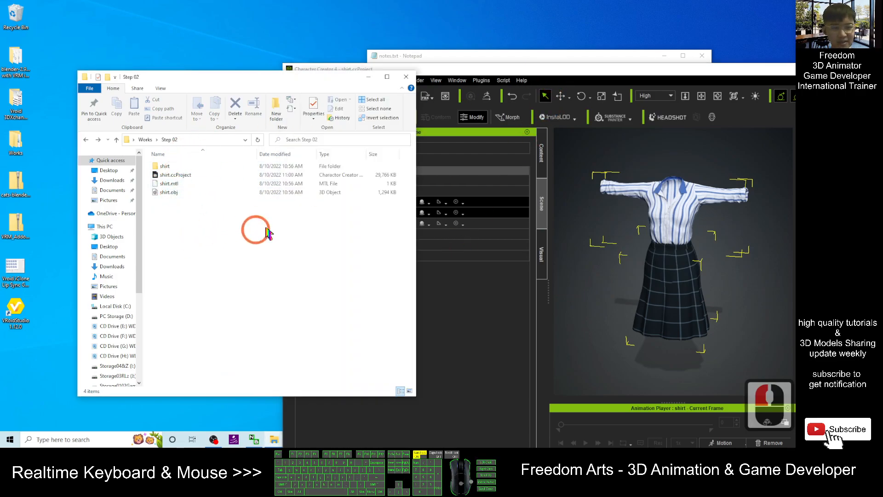
pyautogui.moveTo(565, 68); pyautogui.dragTo(303, 82)
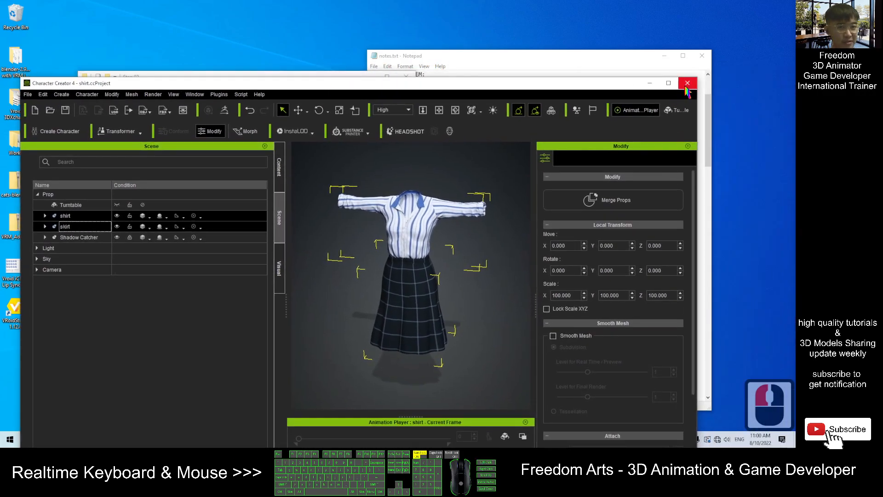
pyautogui.click(686, 85)
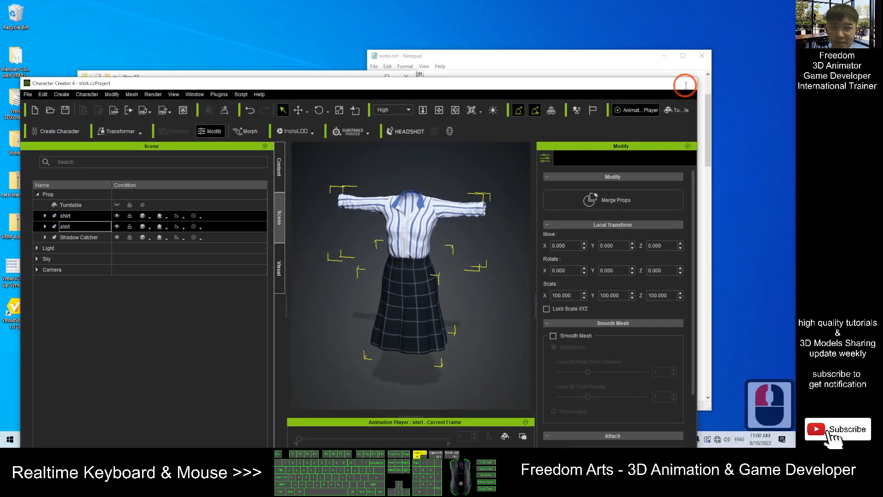
pyautogui.click(585, 289)
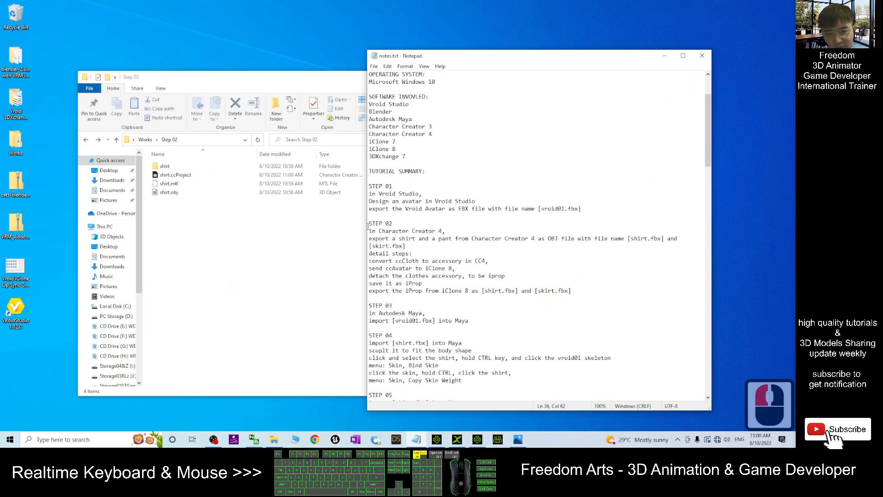
# Review the STEP 02 and STEP 03 instructions in the notes.txt file in Notepad.
pyautogui.moveTo(370, 224); pyautogui.dragTo(589, 283)
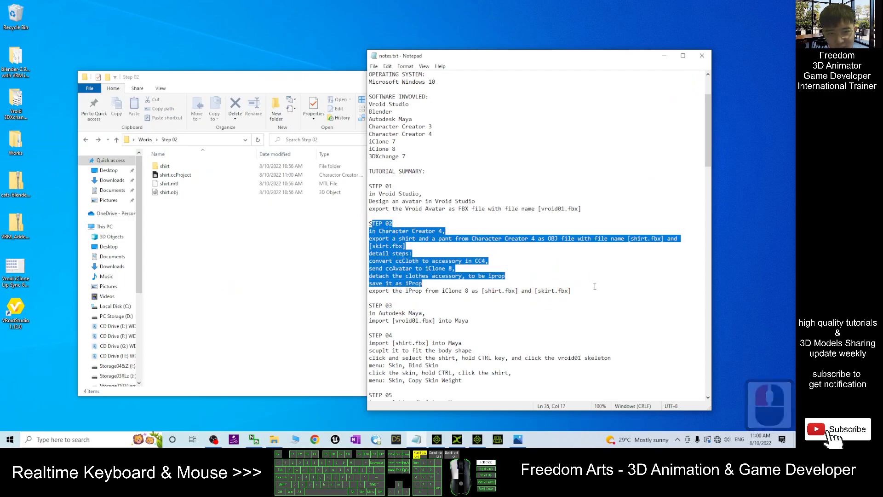
pyautogui.doubleClick(581, 299)
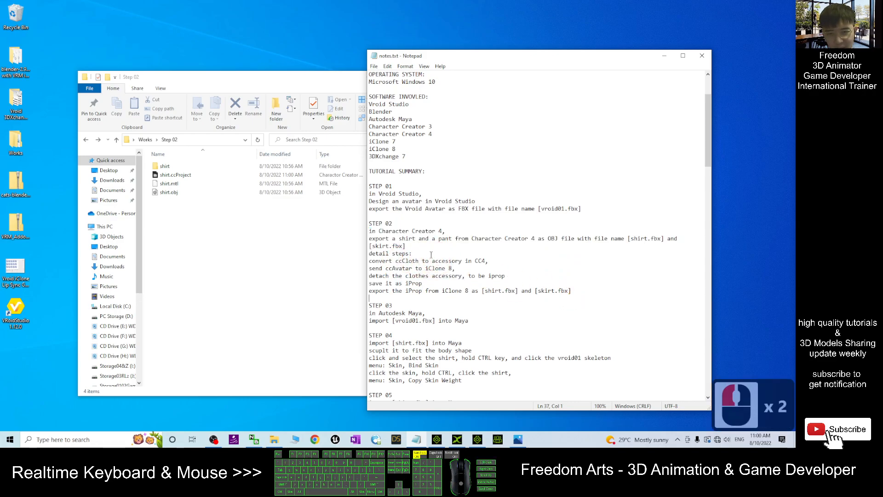
pyautogui.click(607, 285)
pyautogui.scroll(-3, 561, 279)
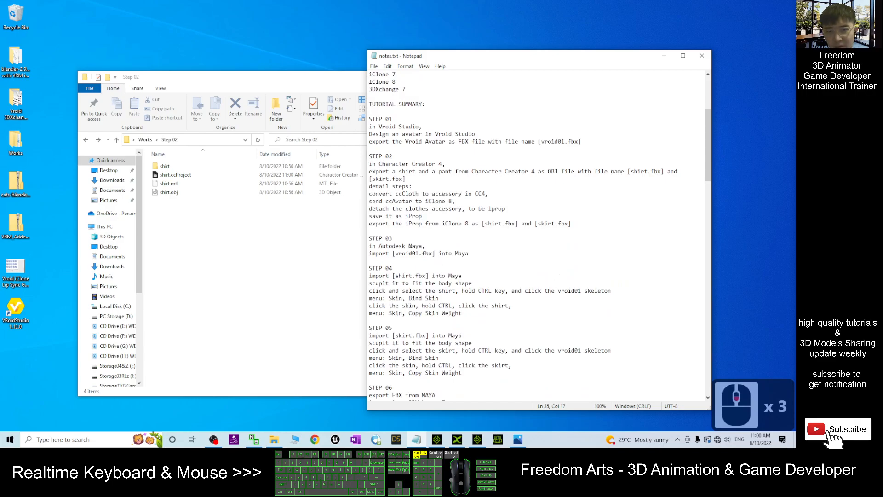
pyautogui.click(409, 253)
pyautogui.moveTo(370, 238); pyautogui.dragTo(472, 253)
pyautogui.click(552, 259)
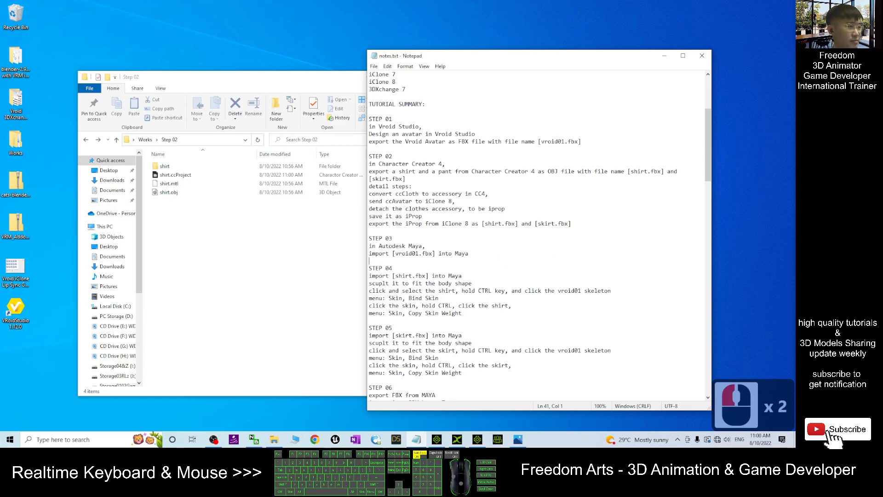
# Search Windows for Maya, launch Maya 2022, and dismiss the What's New Highlight Settings window.
pyautogui.click(68, 441)
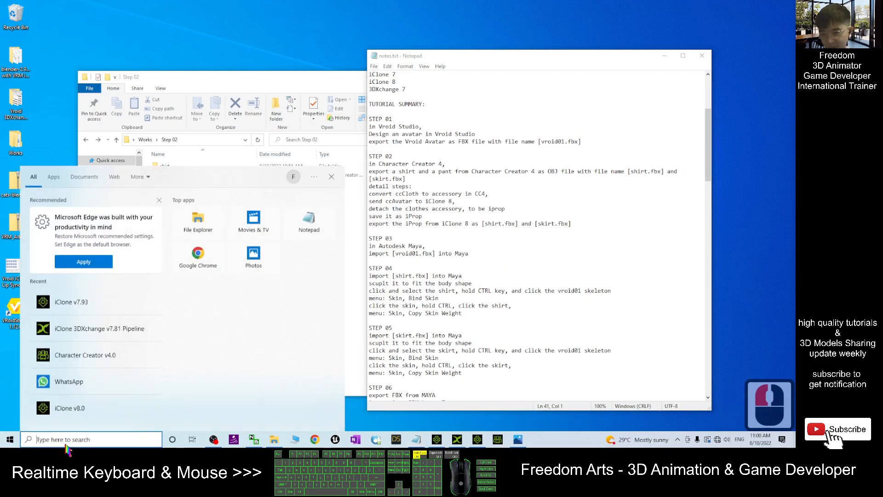
pyautogui.write('maya')
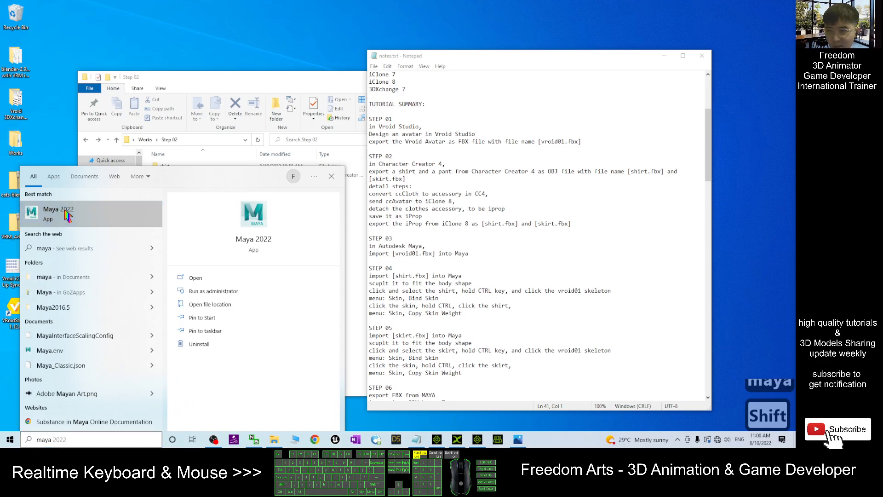
pyautogui.click(132, 191)
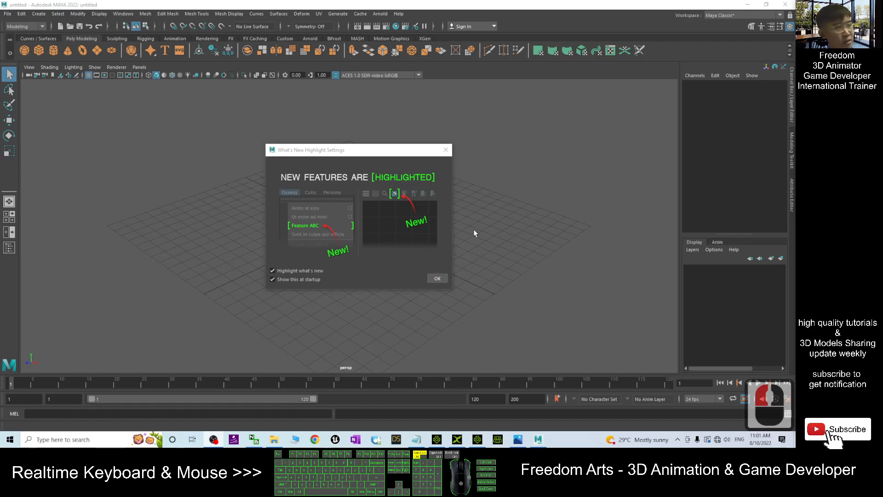
pyautogui.click(445, 150)
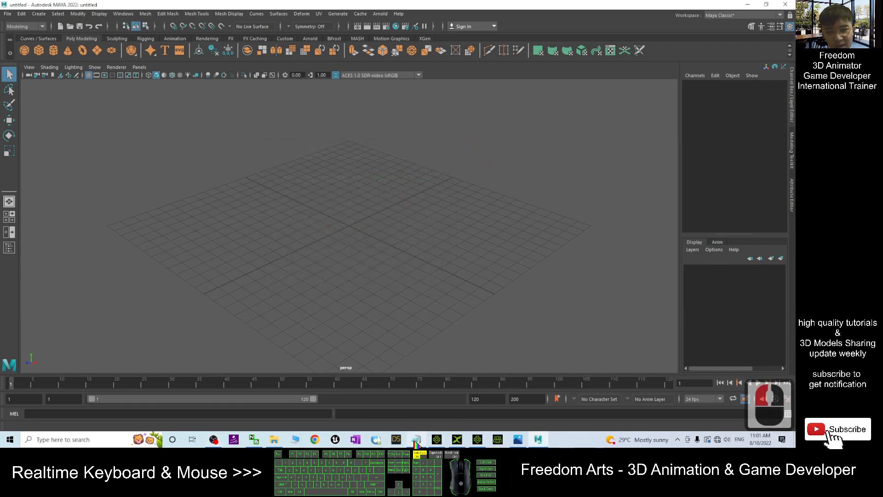
# Bring up the notes over Maya to read the STEP 03 import instruction, and move them off the Maya window.
pyautogui.click(416, 439)
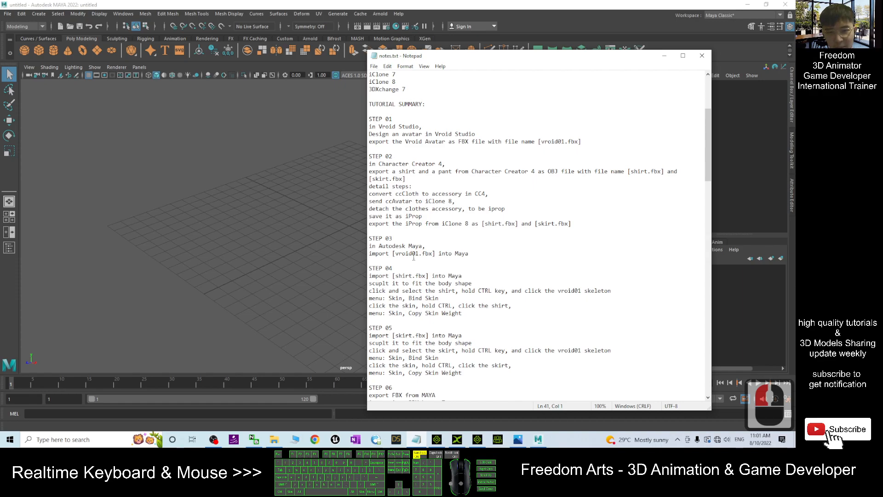
pyautogui.click(538, 440)
pyautogui.moveTo(530, 440)
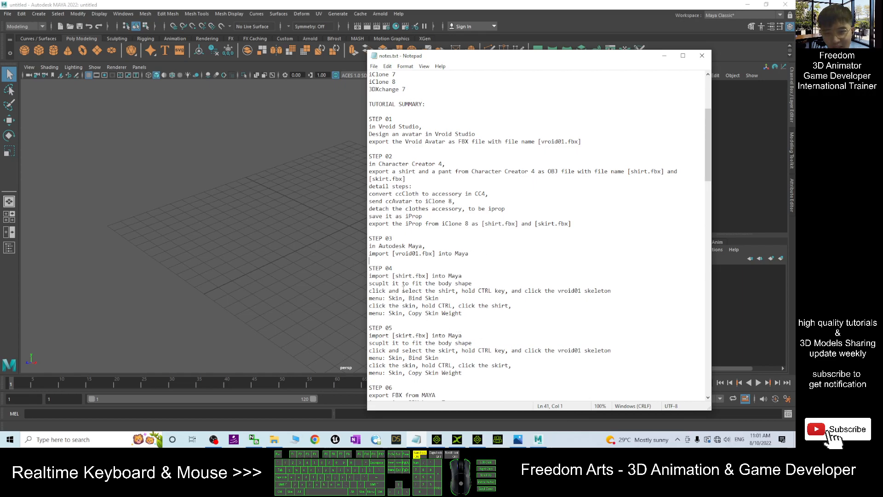
pyautogui.click(439, 261)
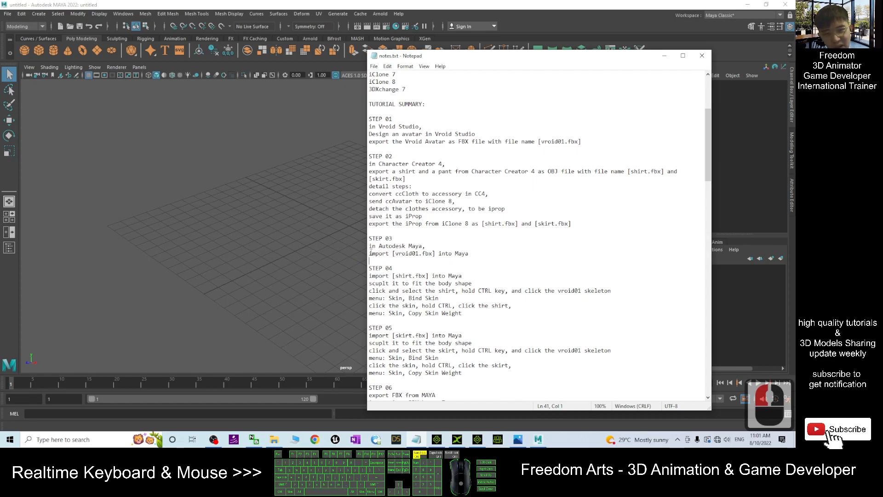
pyautogui.moveTo(399, 253); pyautogui.dragTo(435, 253)
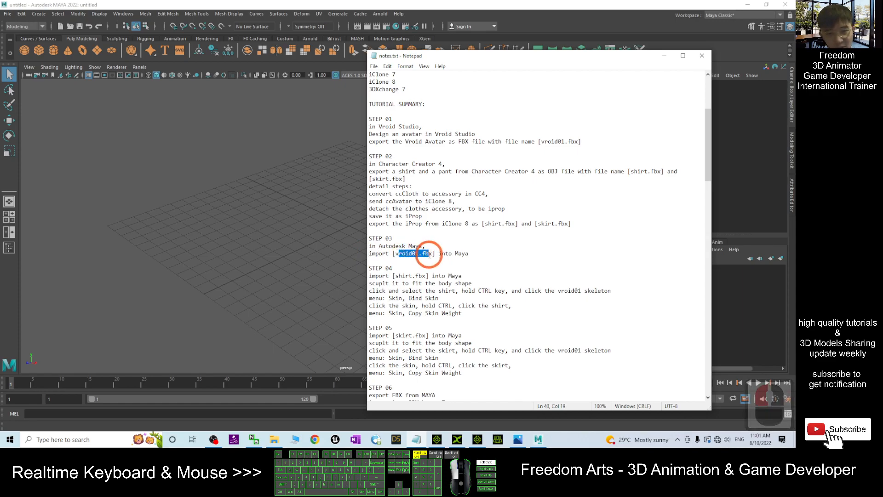
pyautogui.click(519, 256)
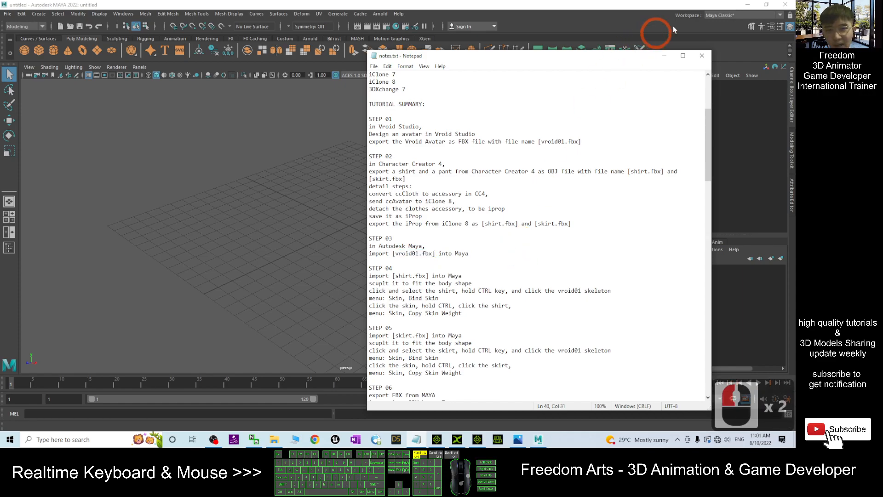
pyautogui.moveTo(607, 53); pyautogui.dragTo(0, 64)
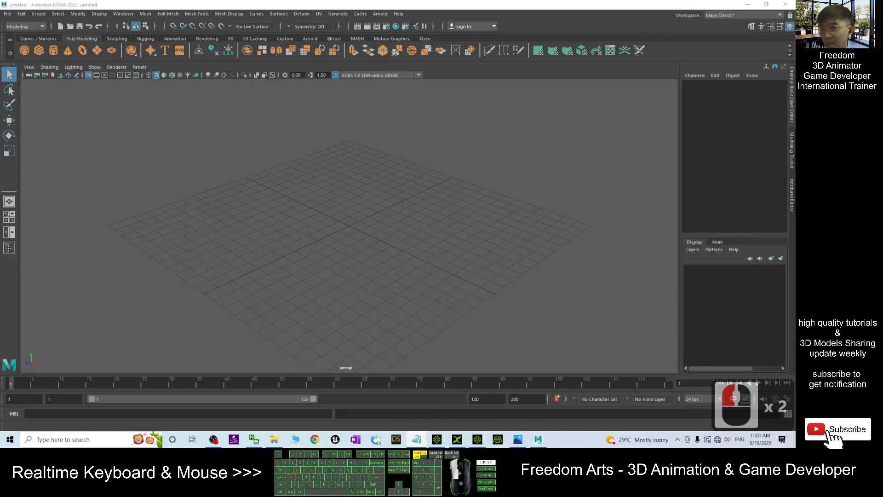
# Switch to File Explorer, open the Step 01 folder in Works, and select vroid01.fbx.
pyautogui.click(747, 4)
pyautogui.click(145, 139)
pyautogui.click(184, 217)
pyautogui.doubleClick(167, 166)
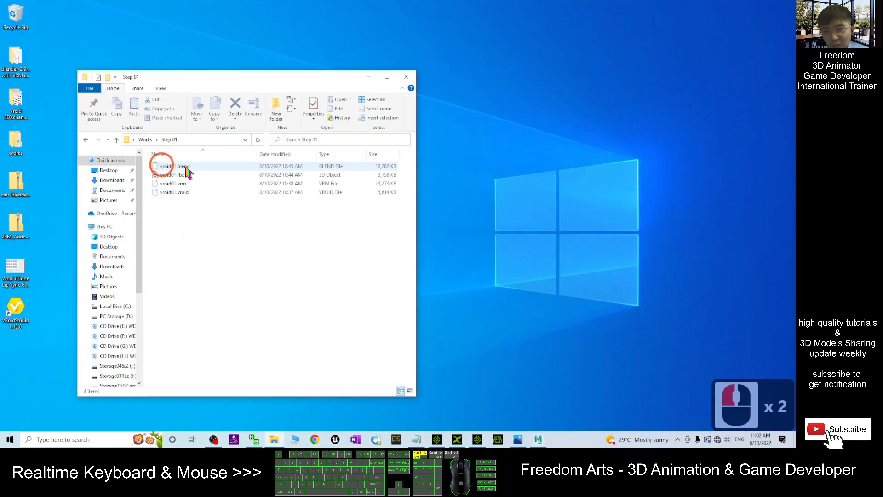
pyautogui.click(174, 185)
pyautogui.click(174, 176)
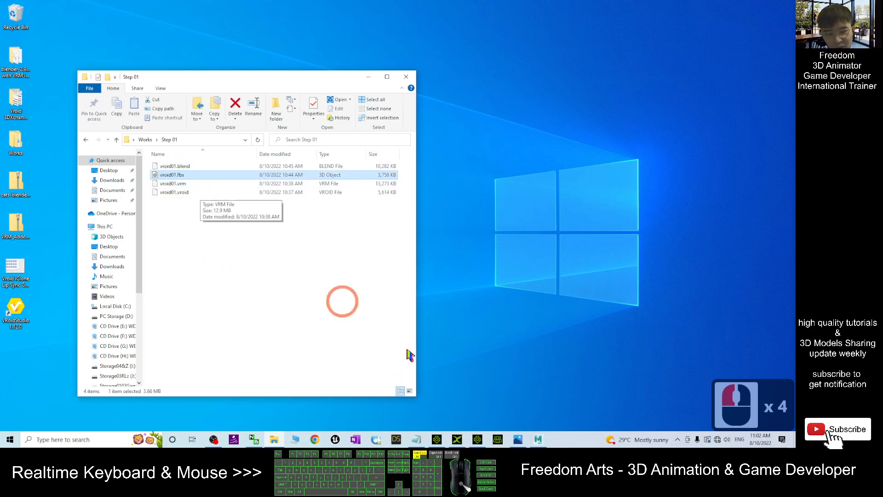
# Return to Maya and import vroid01.fbx from the Step 01 folder into the perspective scene.
pyautogui.click(538, 440)
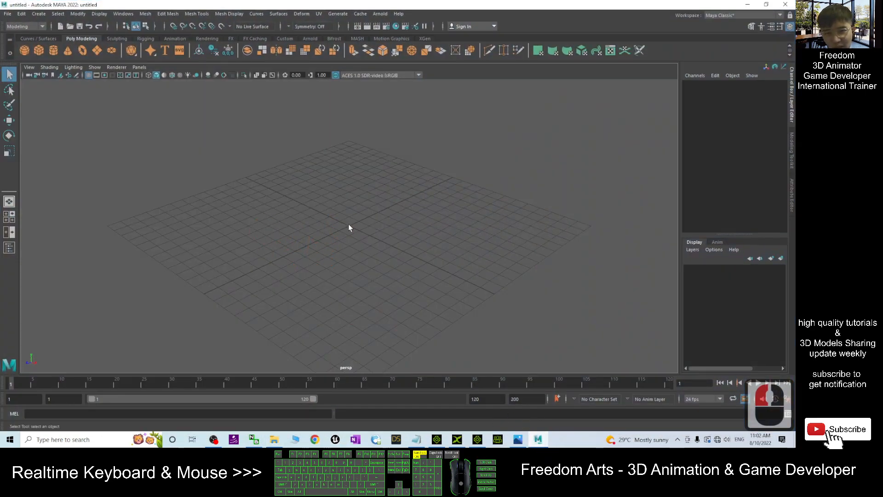
pyautogui.scroll(4, 347, 230)
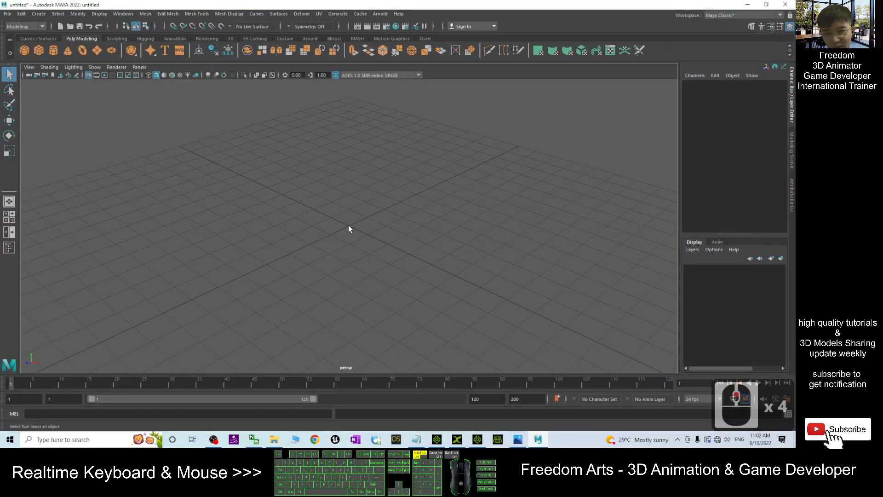
pyautogui.click(274, 439)
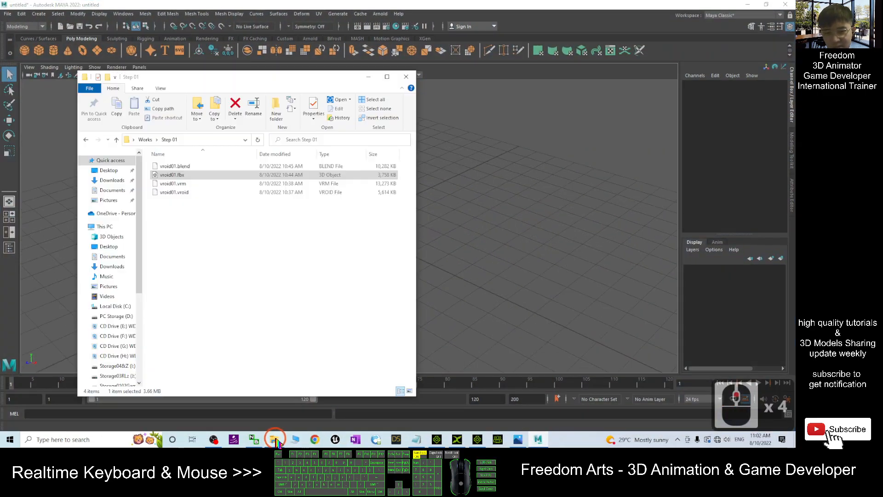
pyautogui.moveTo(219, 84); pyautogui.dragTo(633, 107)
pyautogui.moveTo(584, 198); pyautogui.dragTo(349, 228)
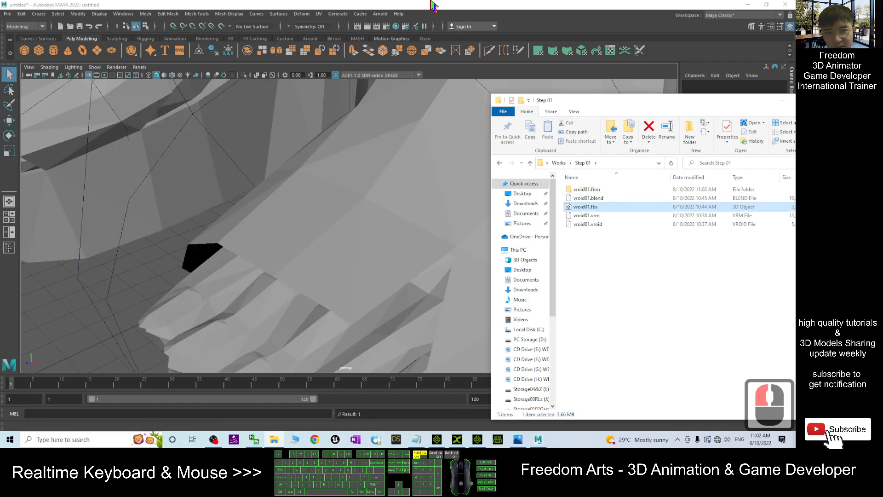
# Examine the imported avatar's full body and skeleton in the perspective view.
pyautogui.click(405, 255)
pyautogui.scroll(-16, 405, 256)
pyautogui.scroll(3, 408, 255)
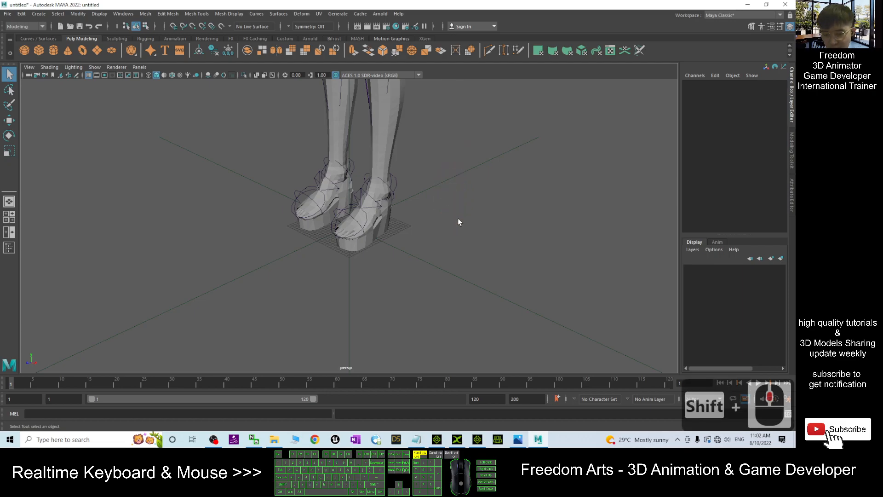
pyautogui.moveTo(448, 177); pyautogui.dragTo(456, 167, button='right')
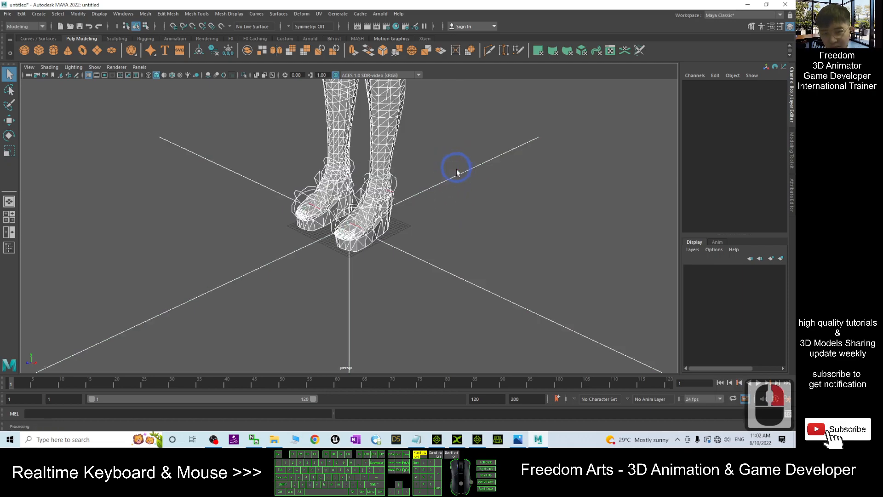
pyautogui.click(488, 217)
pyautogui.scroll(-4, 467, 156)
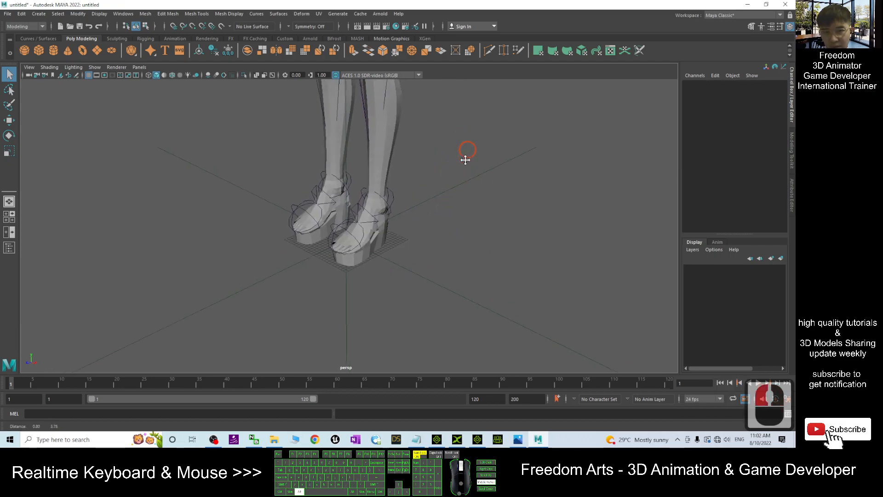
pyautogui.keyDown('alt'); pyautogui.moveTo(451, 282); pyautogui.dragTo(431, 272, button='middle'); pyautogui.keyUp('alt')
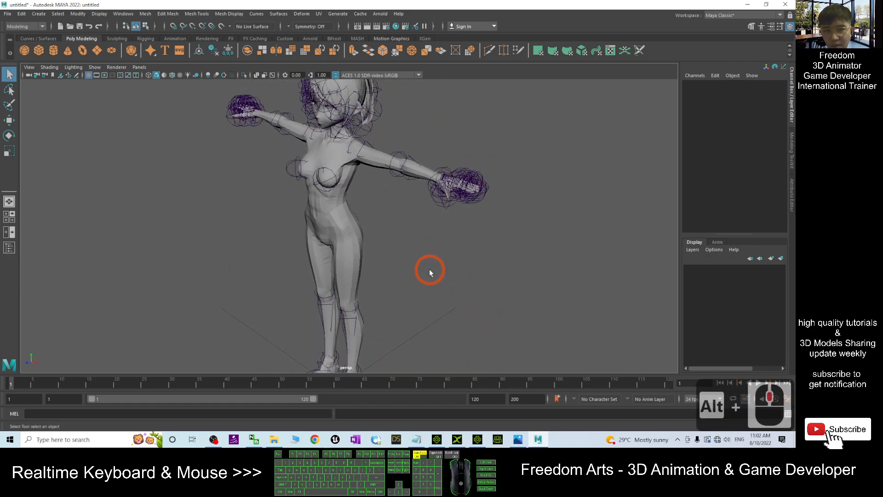
pyautogui.keyDown('alt'); pyautogui.moveTo(430, 274); pyautogui.dragTo(460, 267); pyautogui.keyUp('alt')
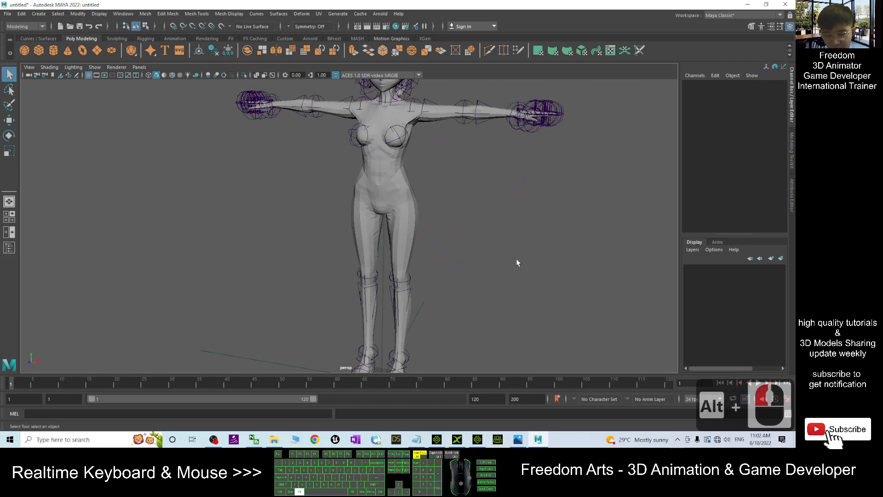
pyautogui.keyDown('alt'); pyautogui.moveTo(516, 260); pyautogui.dragTo(499, 256); pyautogui.keyUp('alt')
pyautogui.keyDown('alt'); pyautogui.moveTo(498, 256); pyautogui.dragTo(466, 252, button='middle'); pyautogui.keyUp('alt')
pyautogui.scroll(-2, 485, 242)
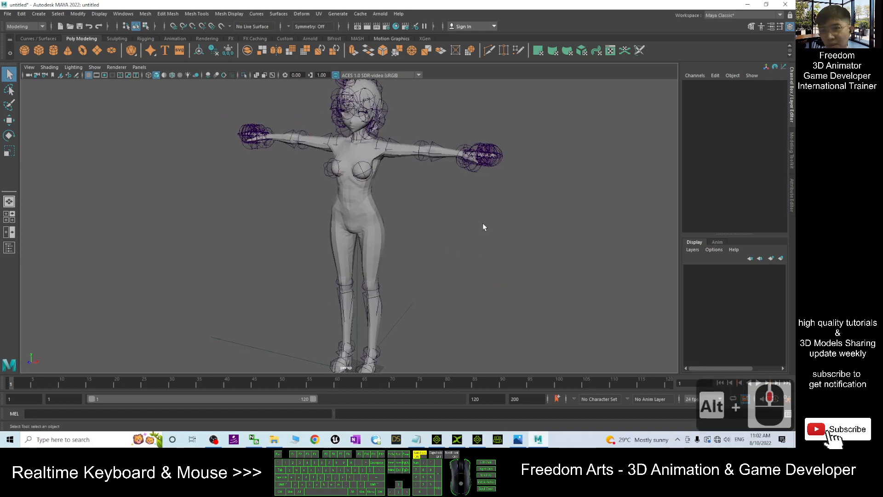
# Turn on textured display in the viewport and view the whole avatar.
pyautogui.click(179, 78)
pyautogui.moveTo(261, 278)
pyautogui.keyDown('alt'); pyautogui.mouseDown()
pyautogui.moveTo(343, 271)
pyautogui.moveTo(260, 273)
pyautogui.mouseUp(); pyautogui.keyUp('alt')
pyautogui.scroll(-4, 438, 244)
pyautogui.keyDown('alt'); pyautogui.moveTo(449, 236); pyautogui.dragTo(476, 251); pyautogui.keyUp('alt')
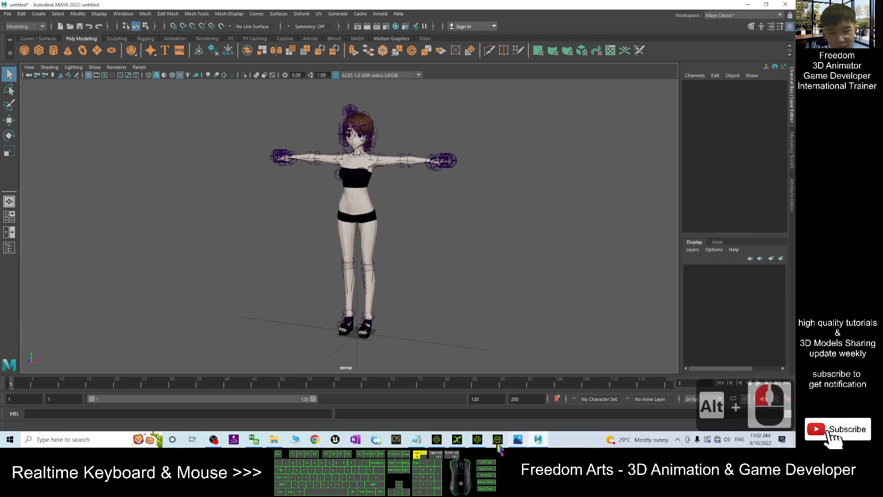
# Review the STEP 03 and STEP 04 instructions in the notes.txt file, then return to Maya.
pyautogui.click(416, 439)
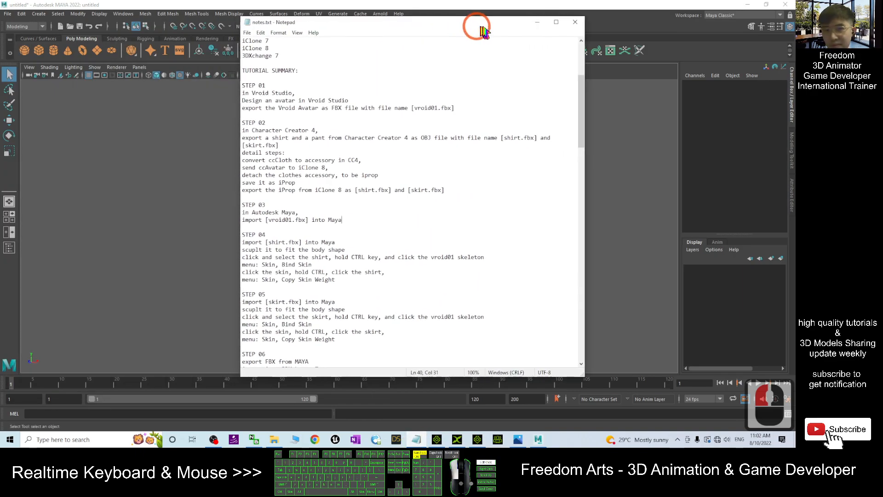
pyautogui.moveTo(479, 27); pyautogui.dragTo(583, 27)
pyautogui.moveTo(342, 215); pyautogui.dragTo(440, 223)
pyautogui.moveTo(340, 244)
pyautogui.mouseDown()
pyautogui.moveTo(370, 245)
pyautogui.moveTo(339, 246)
pyautogui.mouseUp()
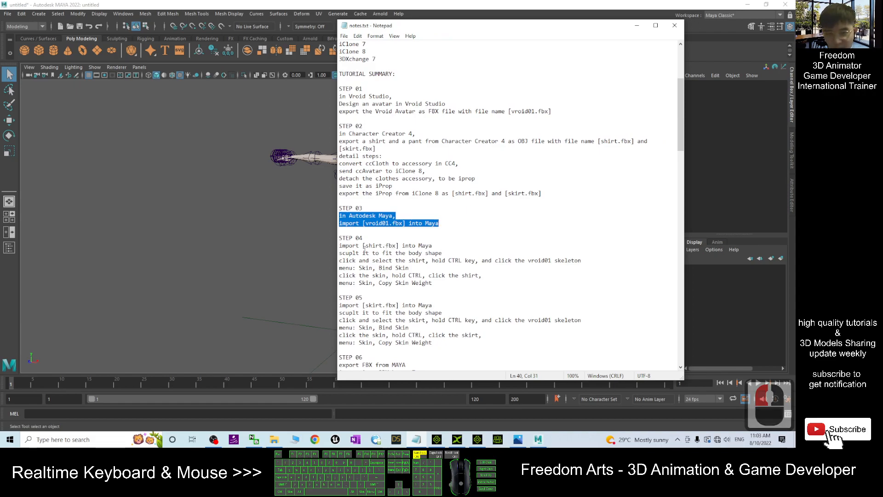
pyautogui.moveTo(345, 246); pyautogui.dragTo(440, 248)
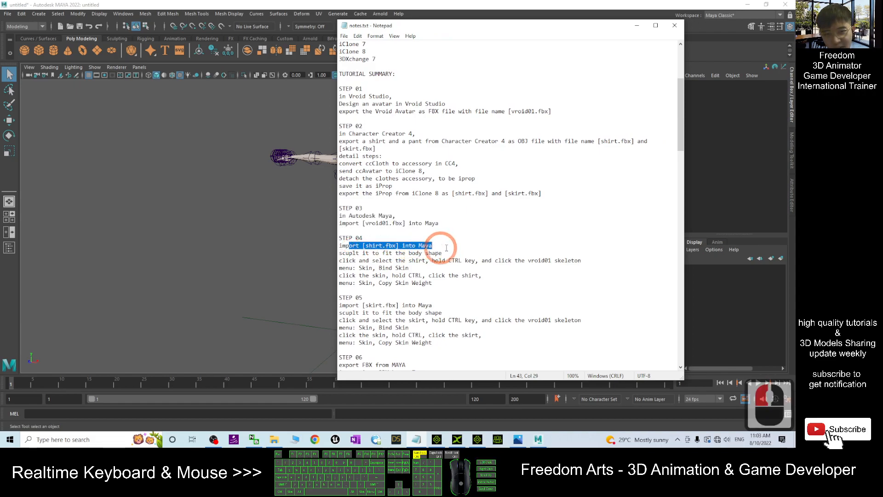
pyautogui.click(442, 247)
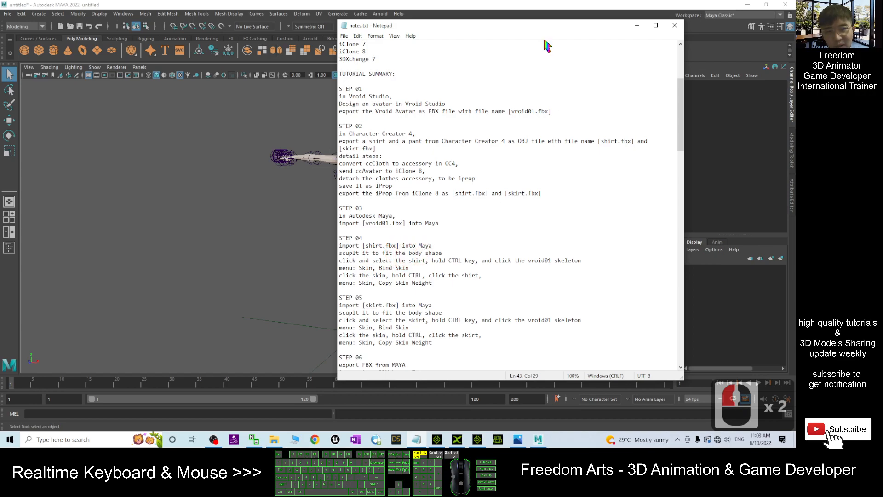
pyautogui.moveTo(557, 33); pyautogui.dragTo(419, 34)
pyautogui.click(86, 157)
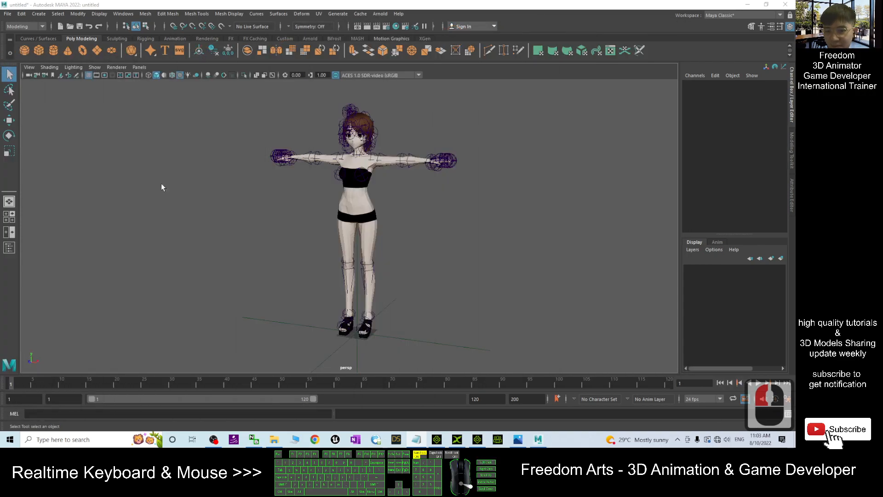
# Import shirt.obj from the Step 02 folder in Works into the Maya scene with the avatar.
pyautogui.click(272, 438)
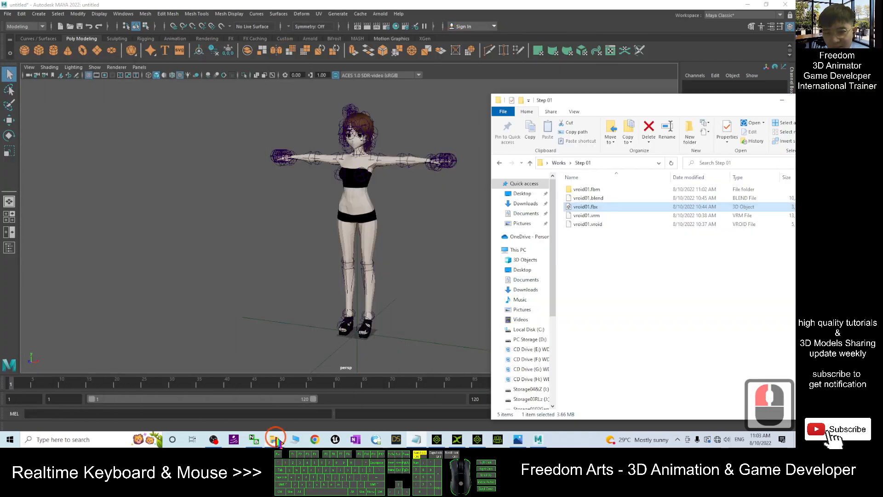
pyautogui.click(559, 162)
pyautogui.doubleClick(585, 198)
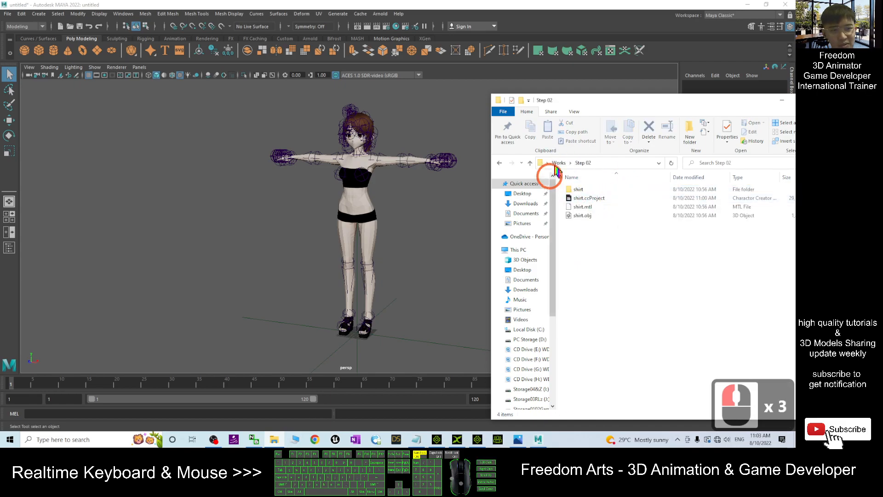
pyautogui.click(582, 216)
pyautogui.moveTo(578, 221); pyautogui.dragTo(358, 337)
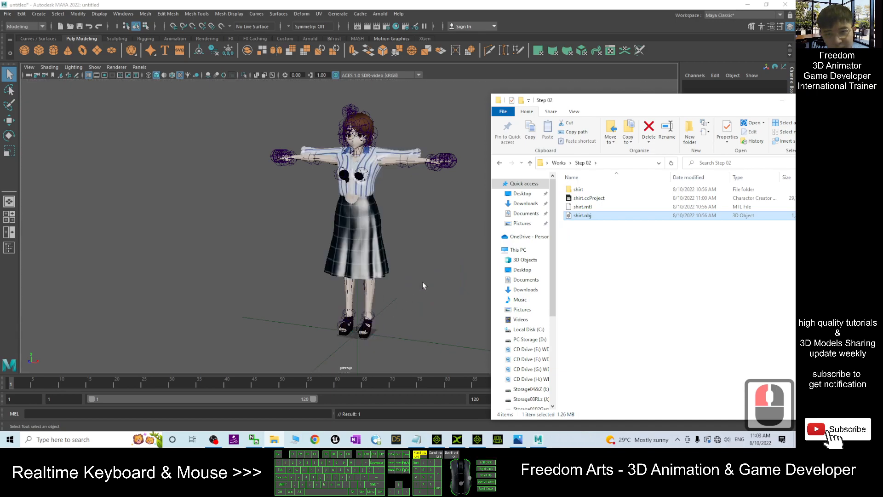
pyautogui.scroll(3, 385, 192)
pyautogui.click(473, 75)
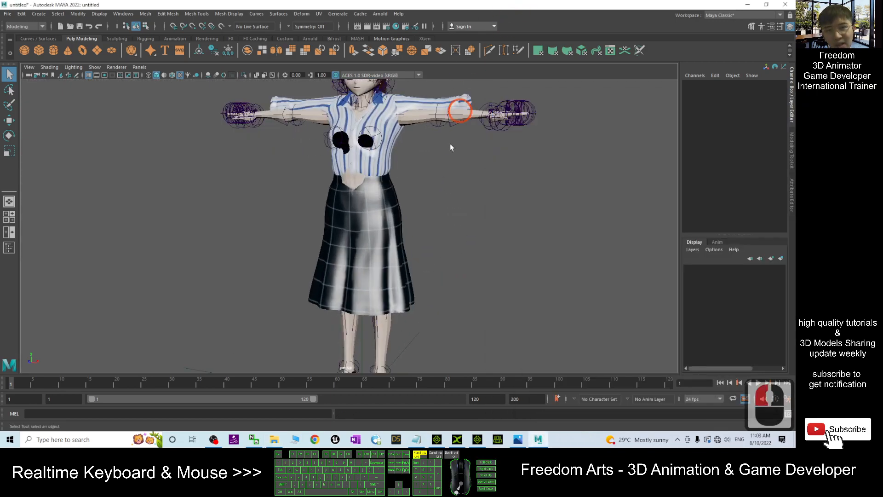
pyautogui.scroll(-2, 442, 185)
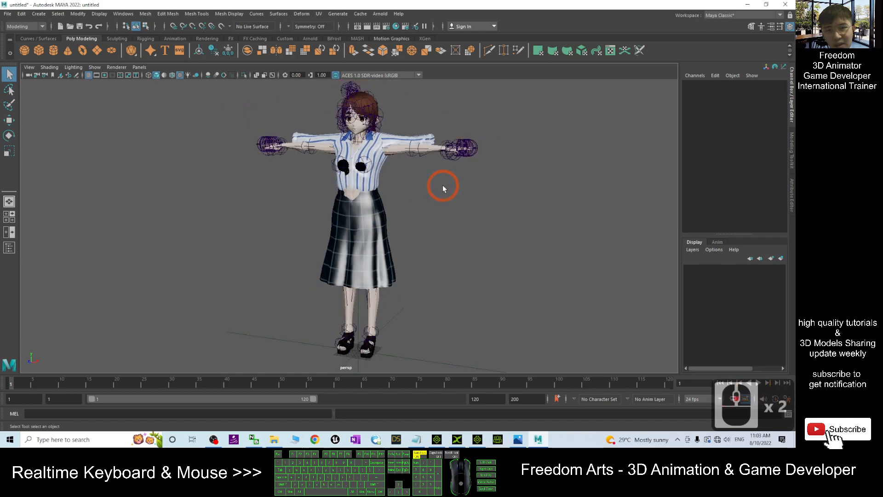
# Pick the shirt and skirt areas in turn to check whether they are separate objects.
pyautogui.click(387, 207)
pyautogui.click(378, 166)
pyautogui.click(381, 169)
pyautogui.click(381, 169)
pyautogui.click(373, 216)
pyautogui.click(376, 165)
pyautogui.click(374, 221)
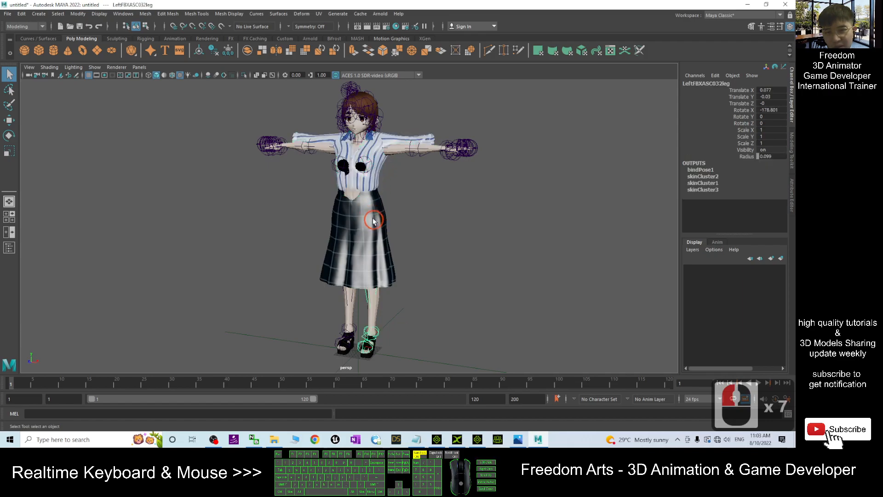
# Move the rolled-sleeves shirt down about 3.3 units and forward about 2.25 units to align with the avatar's torso.
pyautogui.scroll(3, 400, 188)
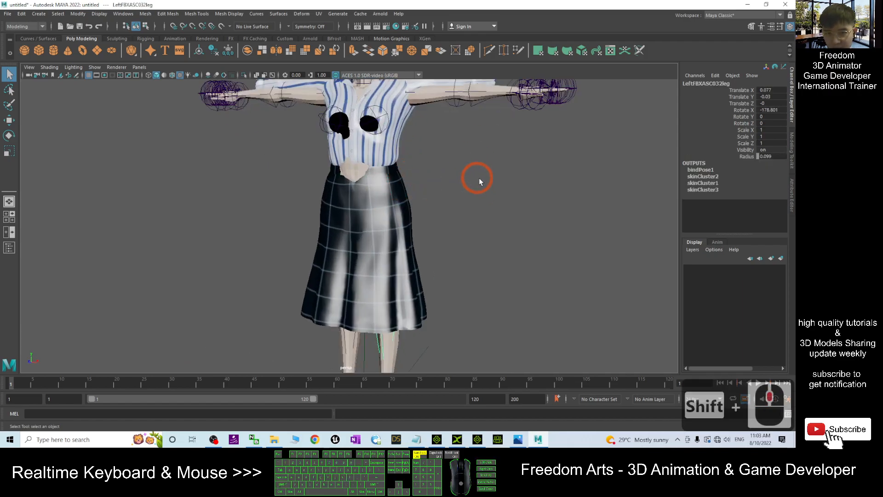
pyautogui.keyDown('alt'); pyautogui.moveTo(479, 174); pyautogui.dragTo(461, 211, button='middle'); pyautogui.keyUp('alt')
pyautogui.keyDown('alt'); pyautogui.moveTo(538, 244); pyautogui.dragTo(518, 232); pyautogui.keyUp('alt')
pyautogui.click(359, 127)
pyautogui.scroll(-2, 400, 180)
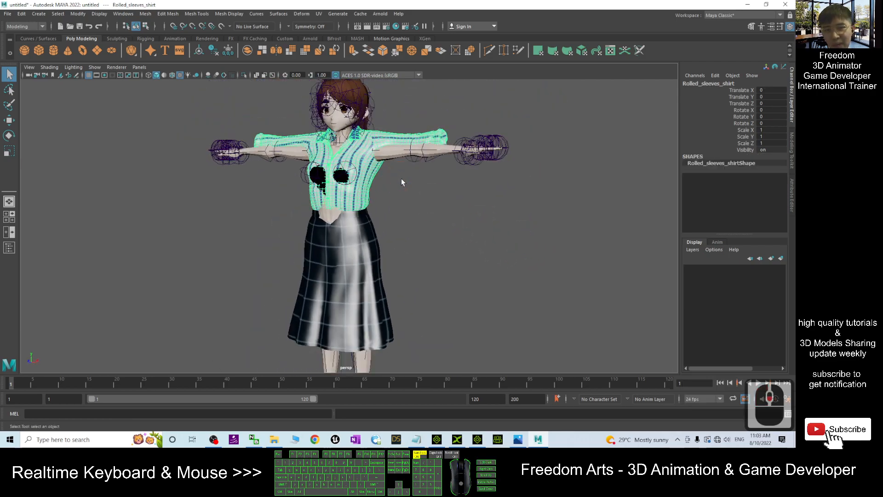
pyautogui.press('w')
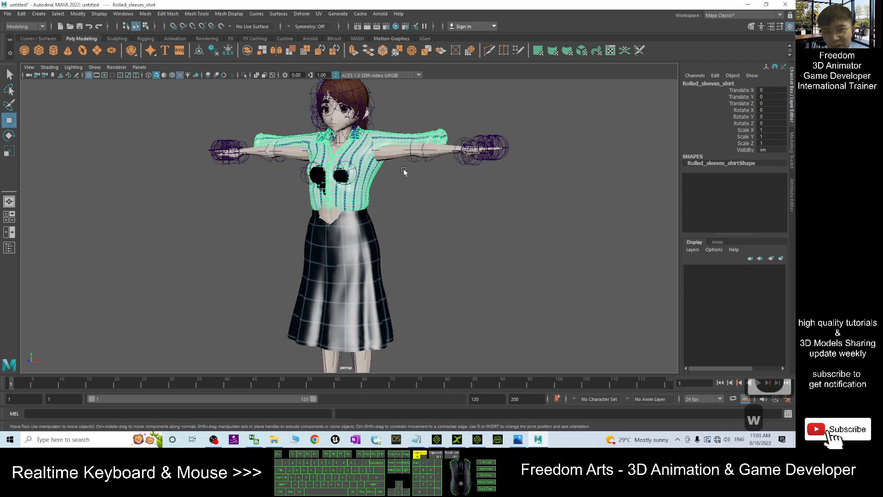
pyautogui.scroll(-4, 402, 208)
pyautogui.press('w')
pyautogui.moveTo(347, 304); pyautogui.dragTo(348, 307)
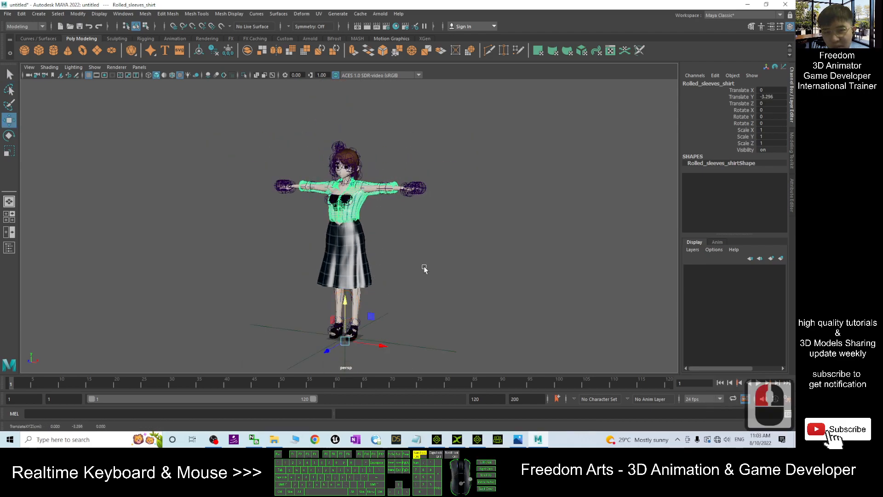
pyautogui.moveTo(326, 351); pyautogui.dragTo(328, 353)
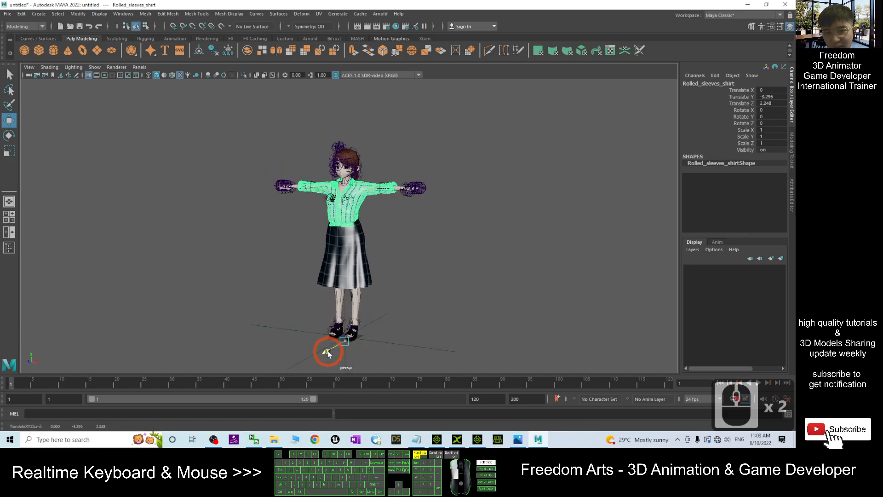
pyautogui.keyDown('alt'); pyautogui.moveTo(495, 264); pyautogui.dragTo(580, 264); pyautogui.keyUp('alt')
pyautogui.scroll(6, 523, 268)
pyautogui.scroll(-2, 503, 226)
pyautogui.click(525, 250)
# Move the knee-length skirt down about 3.7 units and forward about 2.2 units to align with the avatar's hips.
pyautogui.keyDown('alt'); pyautogui.moveTo(646, 268); pyautogui.dragTo(375, 244); pyautogui.keyUp('alt')
pyautogui.click(317, 265)
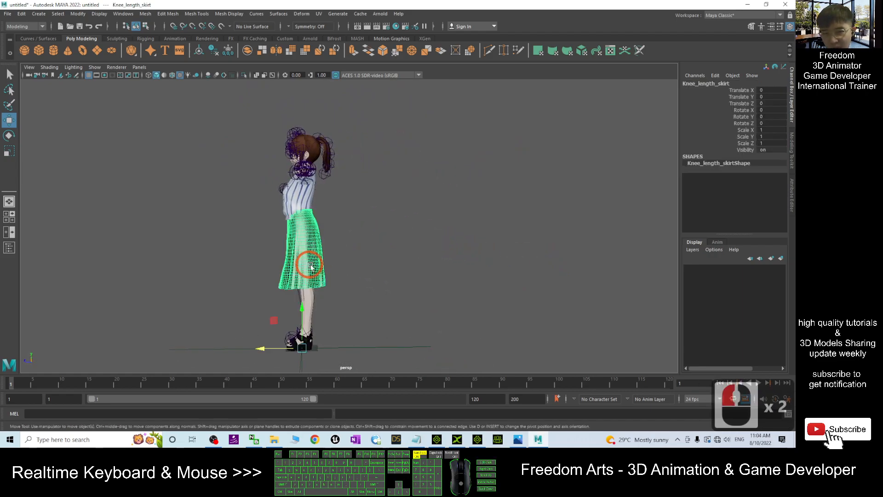
pyautogui.scroll(4, 352, 269)
pyautogui.scroll(-5, 352, 269)
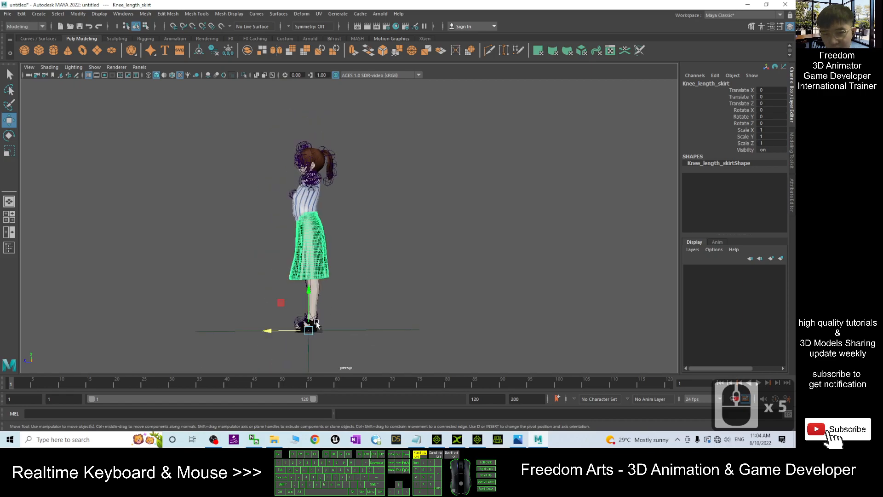
pyautogui.moveTo(271, 333); pyautogui.dragTo(279, 332)
pyautogui.moveTo(310, 296); pyautogui.dragTo(310, 300)
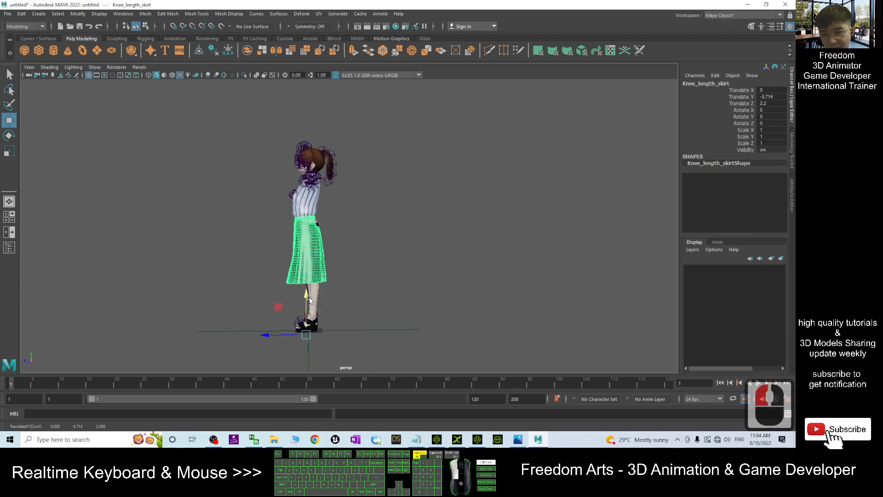
pyautogui.scroll(2, 382, 230)
pyautogui.scroll(-2, 307, 342)
pyautogui.moveTo(261, 355); pyautogui.dragTo(261, 355)
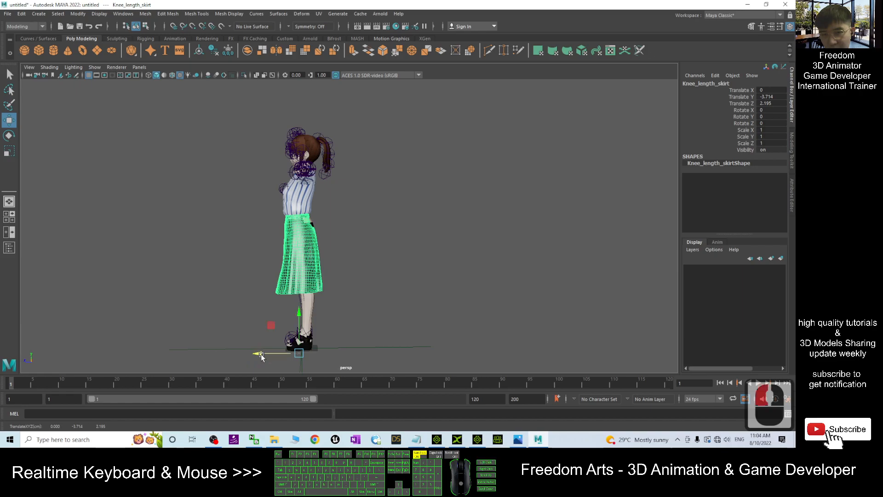
# Deselect the skirt and inspect the fit of both garments from the front and side.
pyautogui.scroll(4, 231, 232)
pyautogui.keyDown('alt'); pyautogui.moveTo(175, 241); pyautogui.dragTo(271, 242); pyautogui.keyUp('alt')
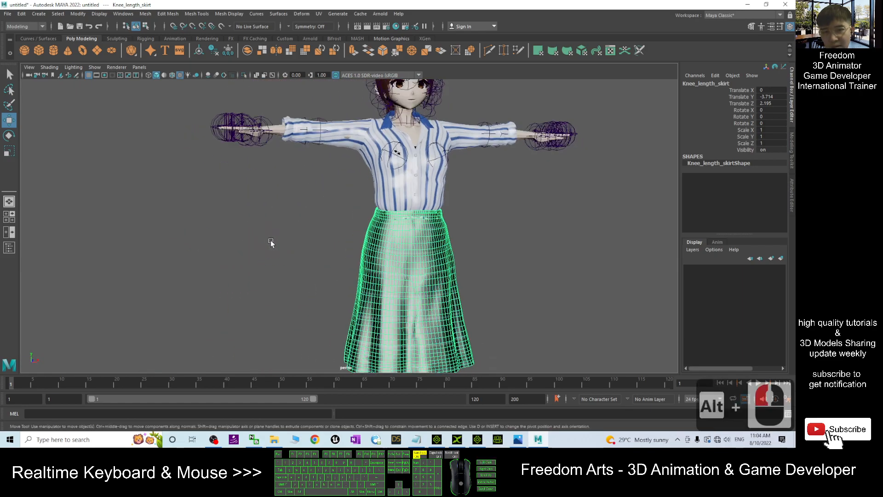
pyautogui.click(271, 243)
pyautogui.scroll(-3, 518, 260)
pyautogui.keyDown('alt'); pyautogui.moveTo(518, 261); pyautogui.dragTo(405, 262); pyautogui.keyUp('alt')
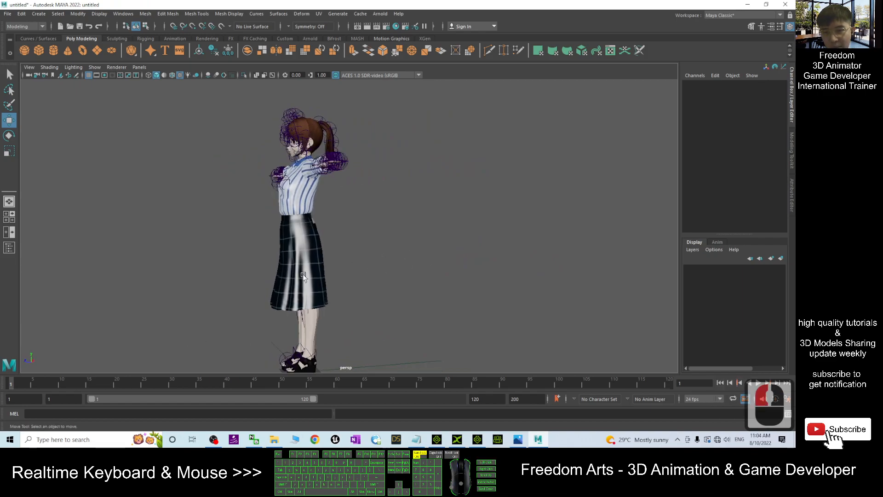
# Inspect the fit of the shirt and skirt around the waist from the back, side and front.
pyautogui.keyDown('alt'); pyautogui.moveTo(465, 261); pyautogui.dragTo(345, 244); pyautogui.keyUp('alt')
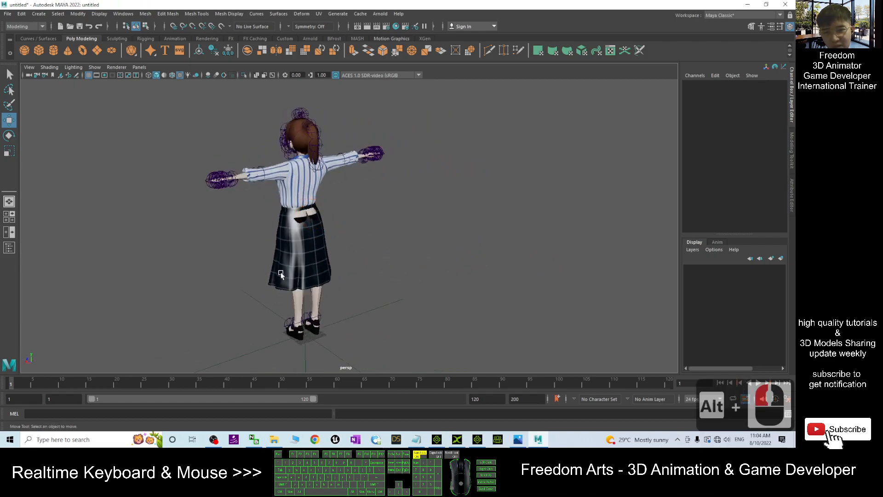
pyautogui.click(281, 274)
pyautogui.keyDown('alt'); pyautogui.moveTo(281, 274); pyautogui.dragTo(242, 232); pyautogui.keyUp('alt')
pyautogui.click(432, 244)
pyautogui.scroll(4, 395, 230)
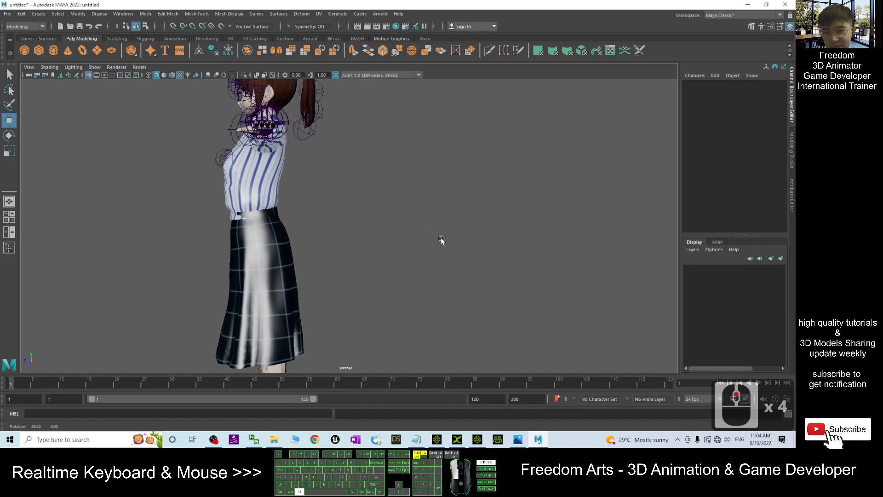
pyautogui.scroll(-2, 411, 242)
pyautogui.scroll(3, 290, 242)
# Activate the Sculpt Tool on the knee-length skirt and open its tool settings.
pyautogui.click(405, 283)
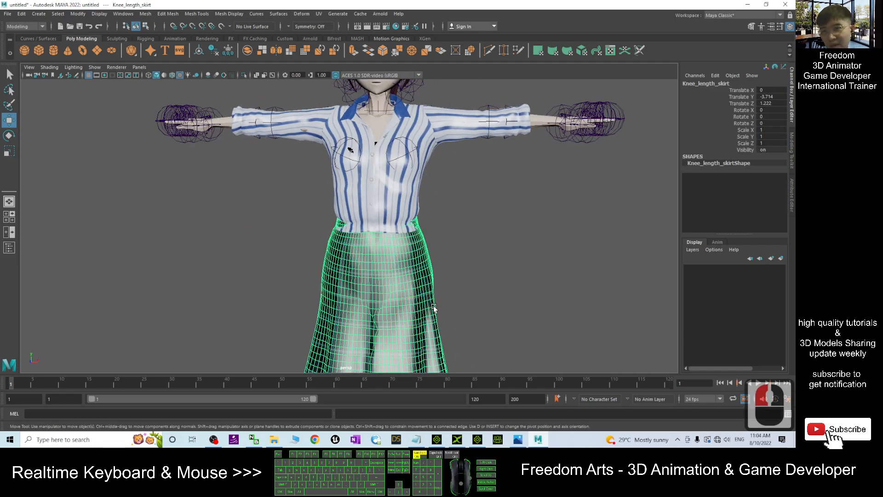
pyautogui.click(117, 38)
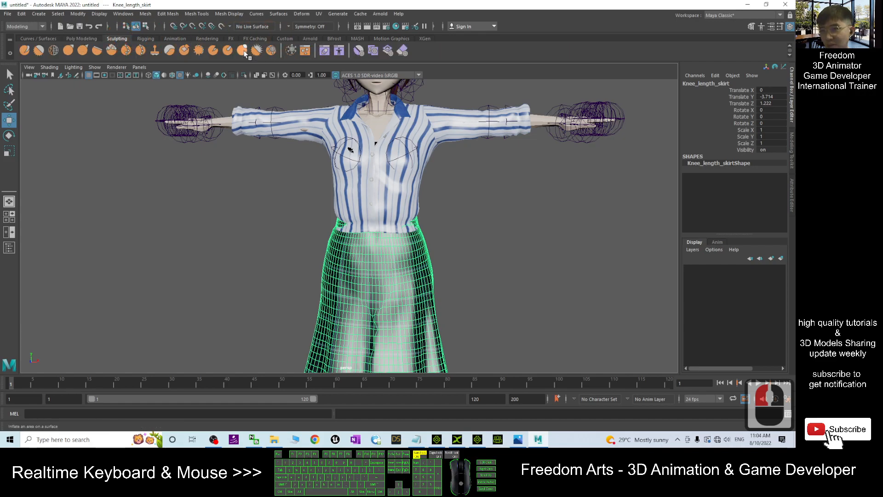
pyautogui.click(26, 50)
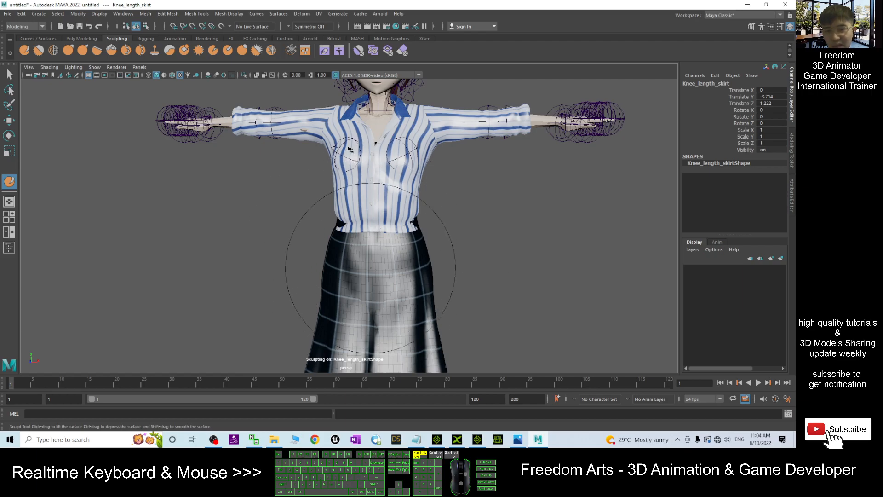
pyautogui.rightClick(5, 184)
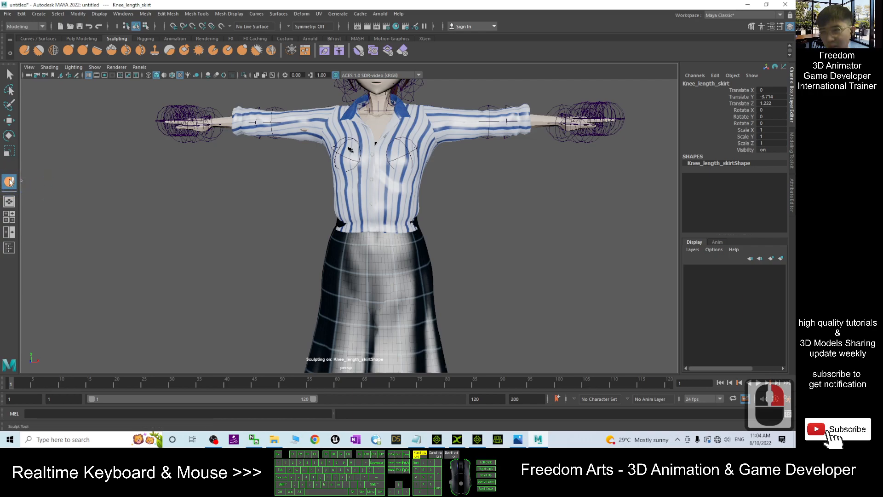
pyautogui.click(10, 181)
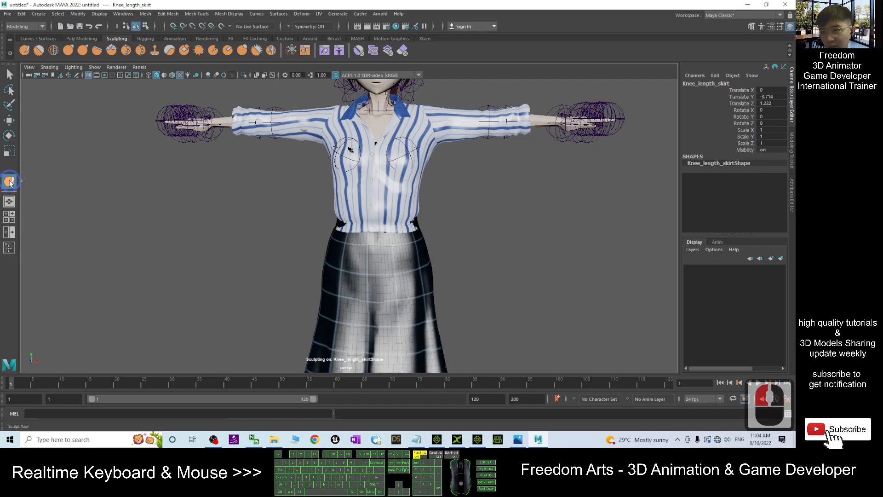
pyautogui.rightClick(9, 182)
pyautogui.doubleClick(10, 182)
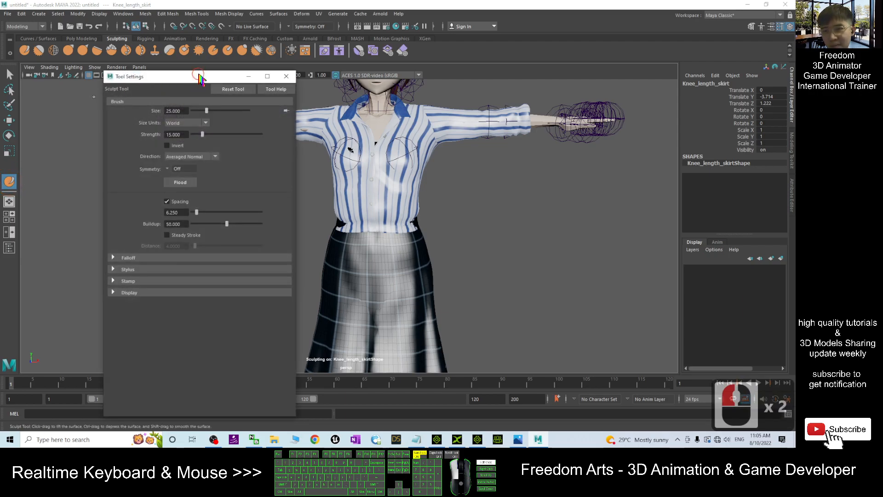
# Reduce the sculpt brush size to about 3.73.
pyautogui.moveTo(195, 77); pyautogui.dragTo(138, 82)
pyautogui.moveTo(145, 118); pyautogui.dragTo(138, 119)
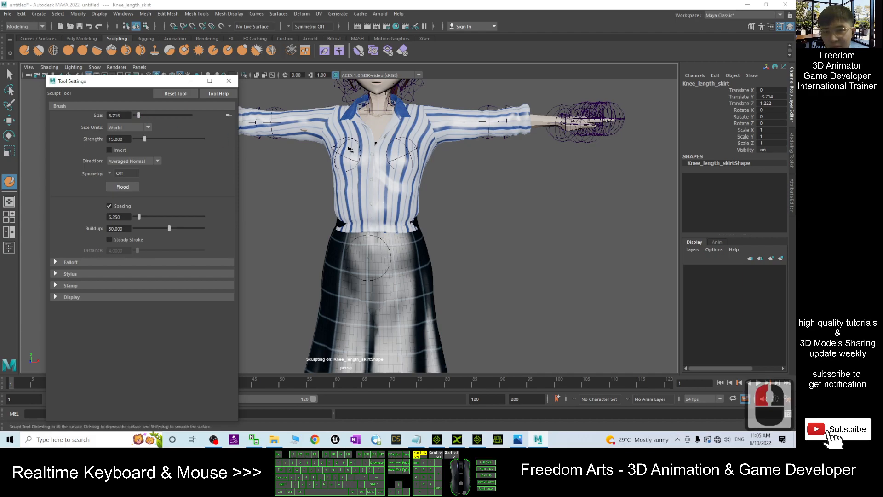
pyautogui.moveTo(140, 117); pyautogui.dragTo(138, 117)
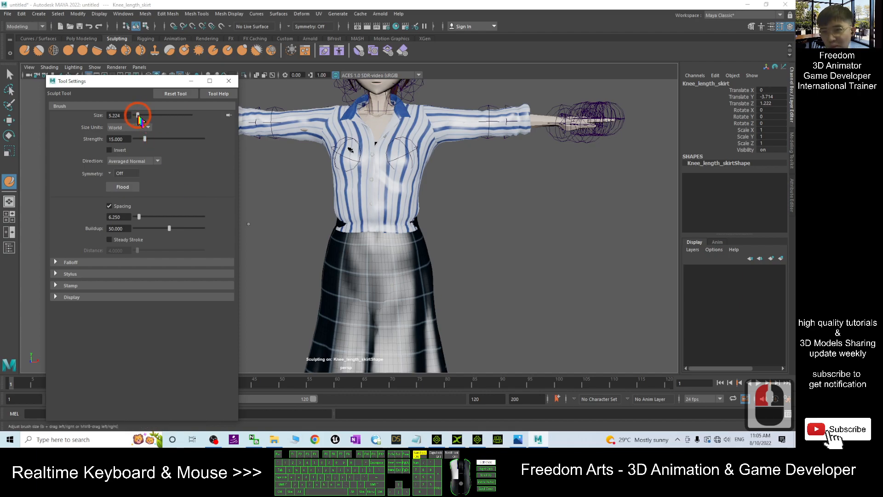
# Try lifting the skirt's front waistband over the shirt hem at the current brush strength, and undo the strokes.
pyautogui.moveTo(406, 230)
pyautogui.mouseDown()
pyautogui.moveTo(336, 227)
pyautogui.moveTo(405, 233)
pyautogui.mouseUp()
pyautogui.scroll(2, 406, 232)
pyautogui.scroll(-1, 292, 258)
pyautogui.keyDown('alt'); pyautogui.moveTo(292, 258); pyautogui.dragTo(414, 266); pyautogui.keyUp('alt')
pyautogui.hotkey('ctrl', 'z')
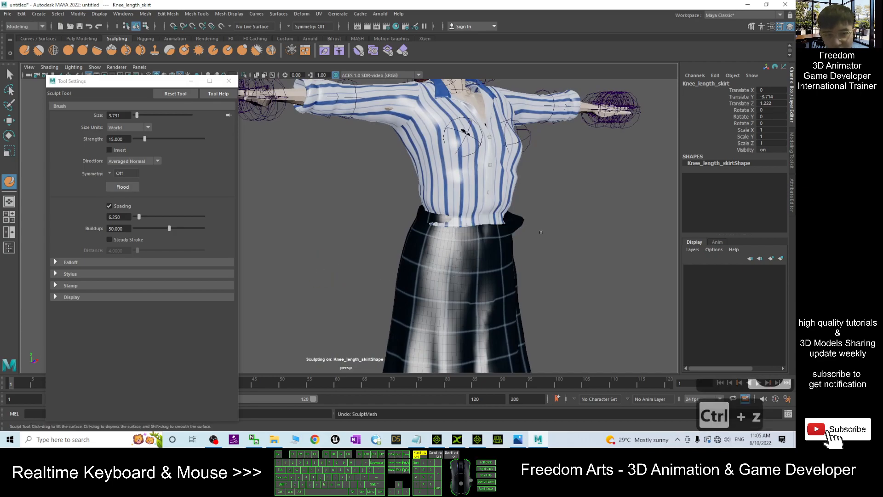
pyautogui.hotkey('ctrl', 'z')
pyautogui.hotkey('ctrl', 'z')
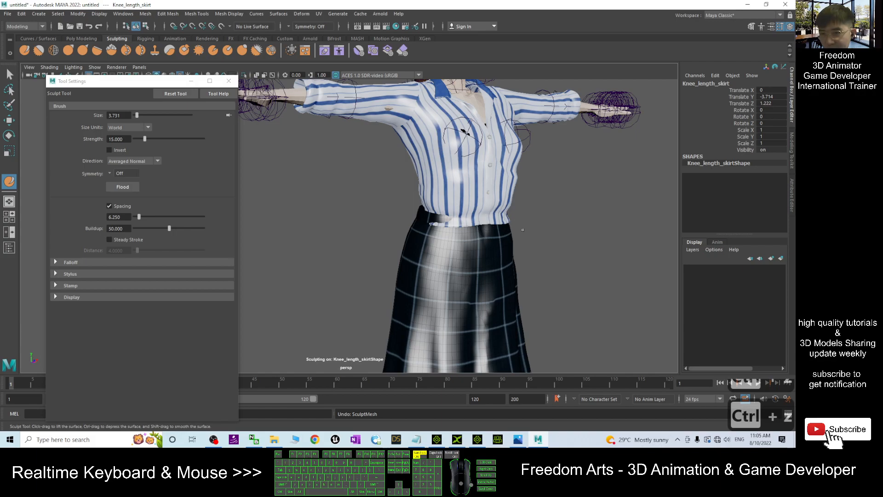
# Reduce the sculpt brush strength to about 0.61, undoing the test stroke on the skirt's waistband.
pyautogui.moveTo(573, 237)
pyautogui.keyDown('alt'); pyautogui.mouseDown()
pyautogui.moveTo(496, 239)
pyautogui.moveTo(560, 239)
pyautogui.mouseUp(); pyautogui.keyUp('alt')
pyautogui.moveTo(146, 143); pyautogui.dragTo(139, 143)
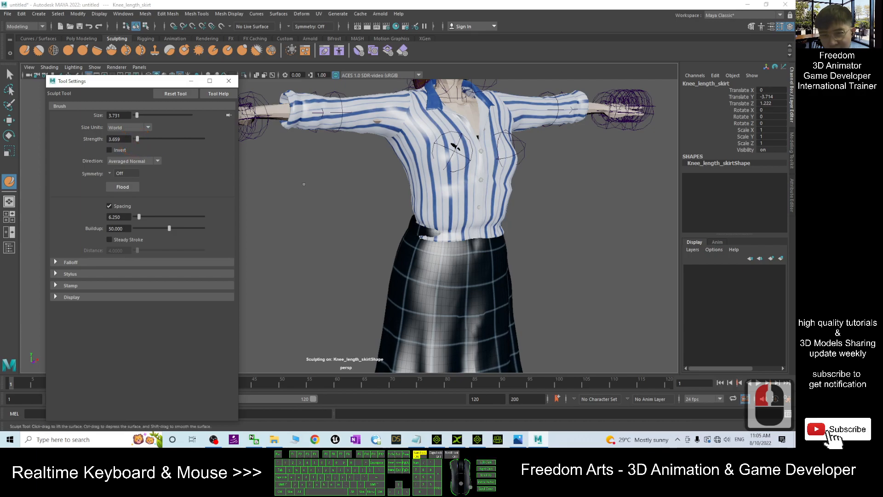
pyautogui.moveTo(435, 237)
pyautogui.keyDown('alt'); pyautogui.mouseDown()
pyautogui.moveTo(442, 239)
pyautogui.moveTo(400, 278)
pyautogui.moveTo(418, 277)
pyautogui.moveTo(377, 262)
pyautogui.mouseUp(); pyautogui.keyUp('alt')
pyautogui.hotkey('ctrl', 'z')
pyautogui.moveTo(137, 139); pyautogui.dragTo(137, 144)
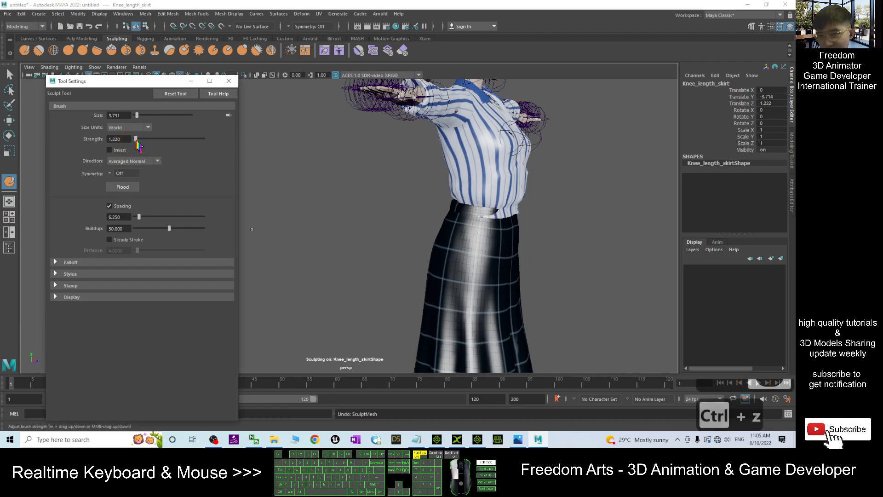
# Sculpt the skirt's front waistband outward from side to side so that it covers the shirt's hem.
pyautogui.scroll(1, 569, 246)
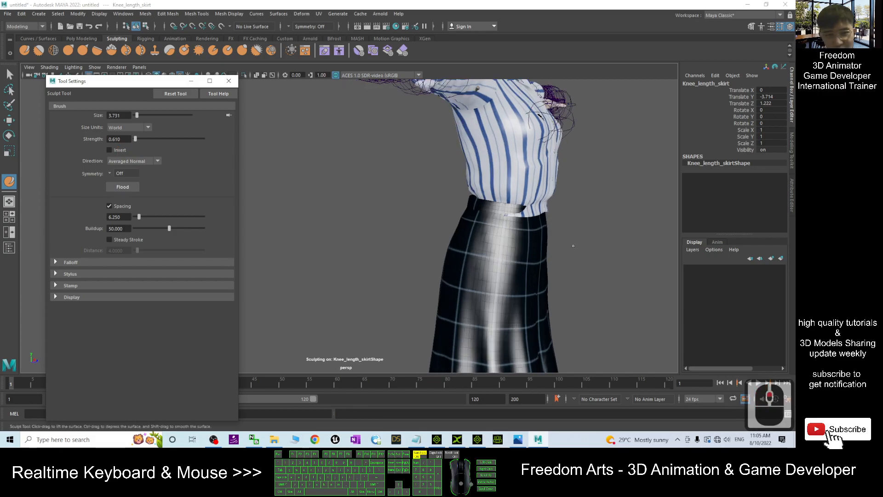
pyautogui.moveTo(511, 213)
pyautogui.mouseDown()
pyautogui.moveTo(592, 222)
pyautogui.moveTo(514, 239)
pyautogui.moveTo(533, 238)
pyautogui.mouseUp()
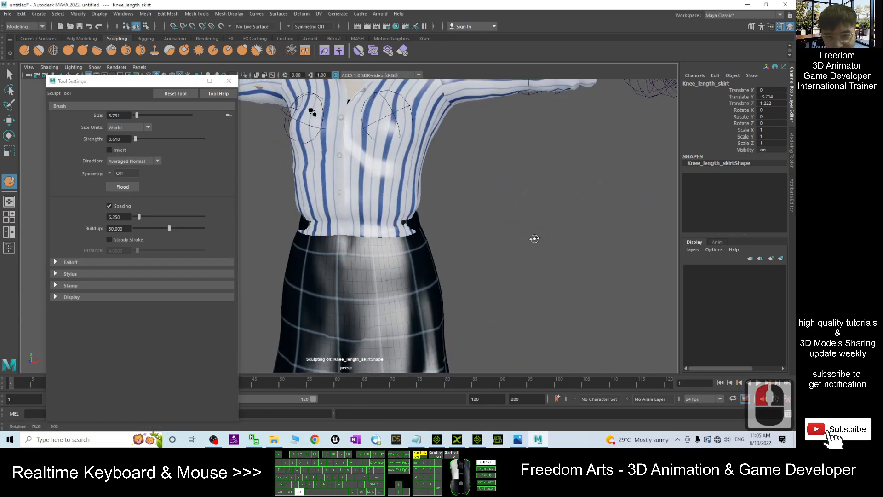
pyautogui.moveTo(402, 230)
pyautogui.mouseDown()
pyautogui.moveTo(316, 233)
pyautogui.moveTo(368, 232)
pyautogui.mouseUp()
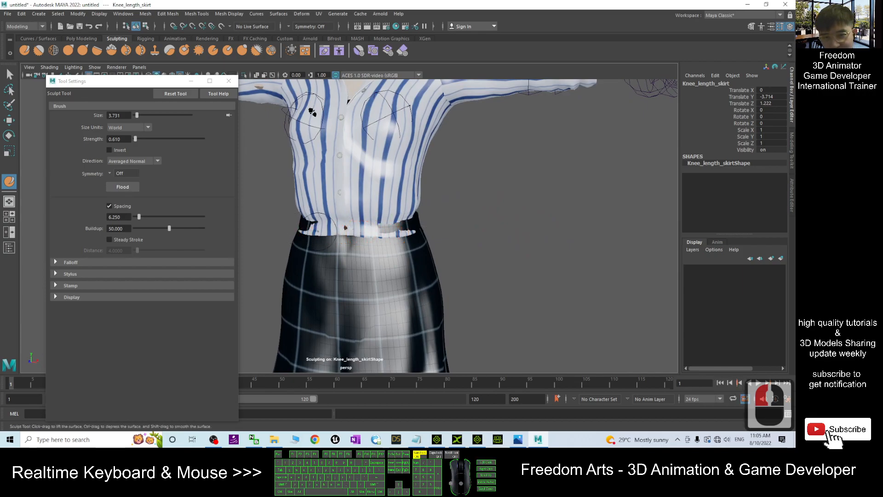
pyautogui.moveTo(309, 229)
pyautogui.mouseDown()
pyautogui.moveTo(370, 232)
pyautogui.moveTo(331, 228)
pyautogui.moveTo(354, 232)
pyautogui.moveTo(354, 256)
pyautogui.moveTo(337, 257)
pyautogui.moveTo(377, 246)
pyautogui.mouseUp()
pyautogui.click(334, 227)
pyautogui.click(335, 226)
pyautogui.click(332, 227)
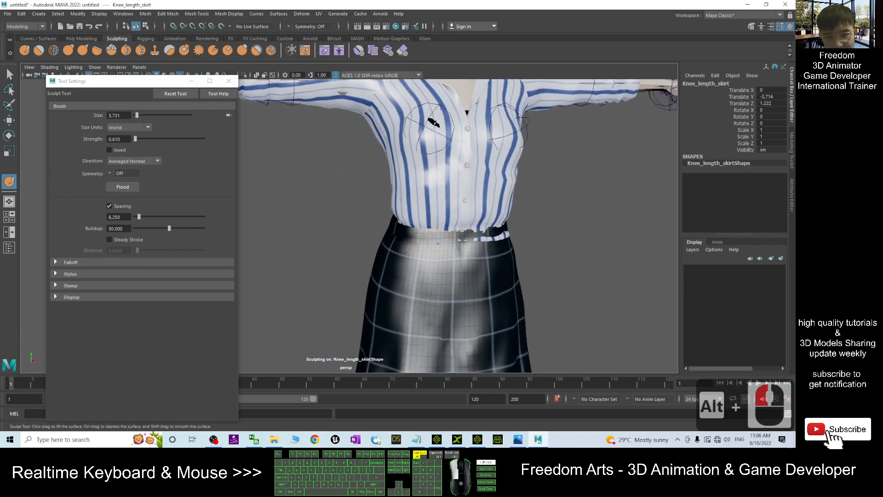
pyautogui.keyDown('alt'); pyautogui.moveTo(563, 240); pyautogui.dragTo(518, 240); pyautogui.keyUp('alt')
pyautogui.moveTo(340, 244)
pyautogui.mouseDown()
pyautogui.moveTo(415, 252)
pyautogui.moveTo(341, 257)
pyautogui.moveTo(395, 290)
pyautogui.mouseUp()
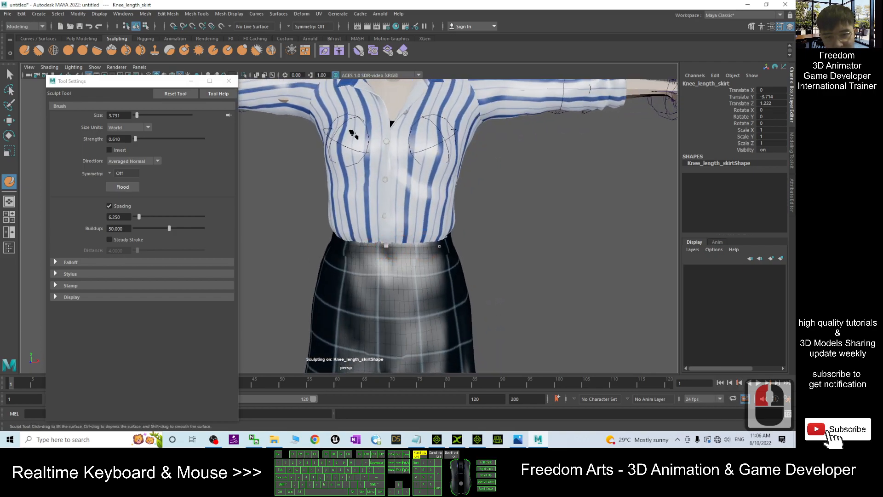
# Check the front waist from several distances and lift the skirt's front waistband a little more.
pyautogui.keyDown('alt'); pyautogui.moveTo(553, 241); pyautogui.dragTo(444, 246); pyautogui.keyUp('alt')
pyautogui.scroll(-5, 445, 245)
pyautogui.keyDown('alt'); pyautogui.moveTo(272, 259); pyautogui.dragTo(333, 227); pyautogui.keyUp('alt')
pyautogui.scroll(5, 337, 229)
pyautogui.scroll(-5, 338, 229)
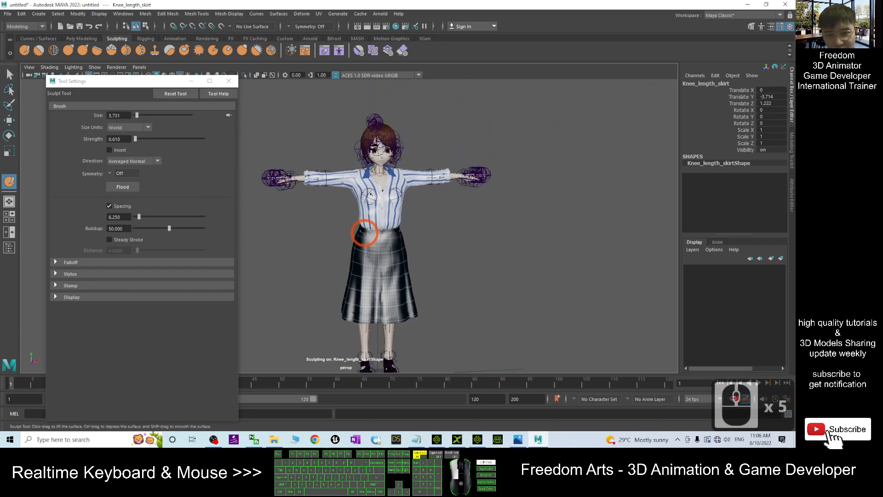
pyautogui.moveTo(364, 234); pyautogui.dragTo(387, 234)
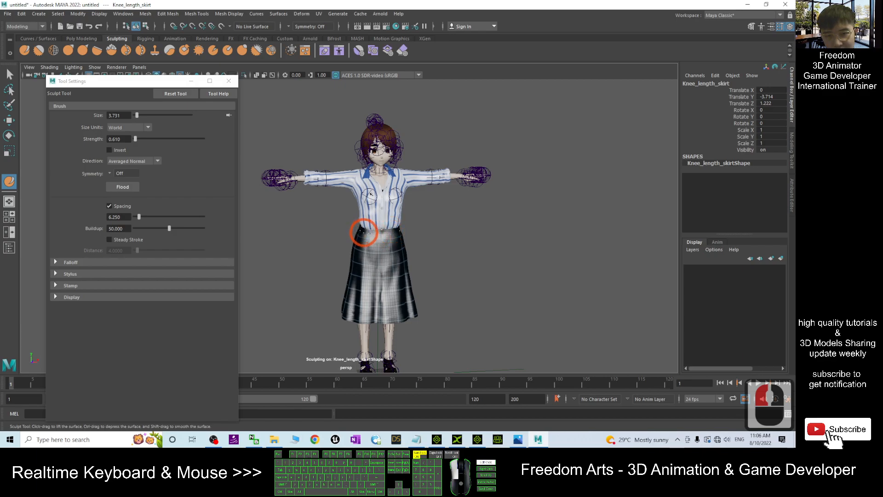
pyautogui.moveTo(357, 229)
pyautogui.keyDown('alt'); pyautogui.mouseDown()
pyautogui.moveTo(327, 245)
pyautogui.moveTo(429, 227)
pyautogui.moveTo(404, 231)
pyautogui.moveTo(442, 237)
pyautogui.moveTo(377, 236)
pyautogui.moveTo(505, 246)
pyautogui.mouseUp(); pyautogui.keyUp('alt')
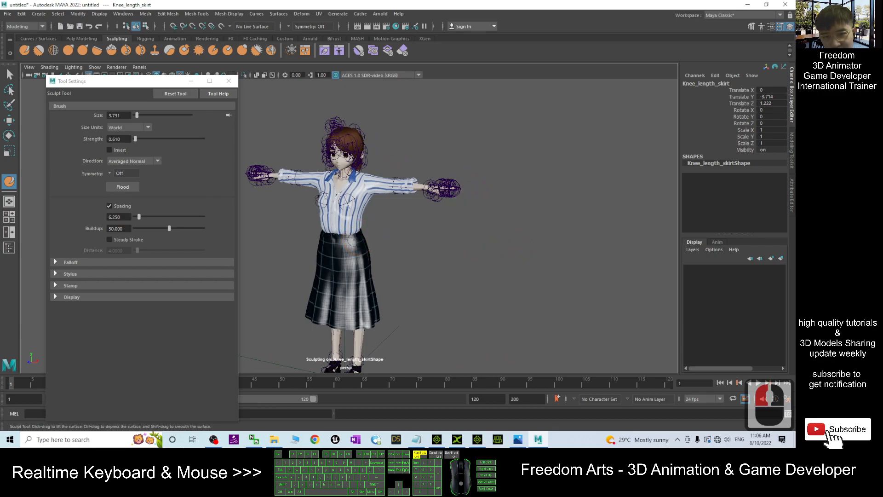
# Sculpt the back of the skirt outward just below the waistband, over the spots where the body pokes through.
pyautogui.keyDown('alt'); pyautogui.moveTo(383, 232); pyautogui.dragTo(351, 260); pyautogui.keyUp('alt')
pyautogui.scroll(6, 377, 241)
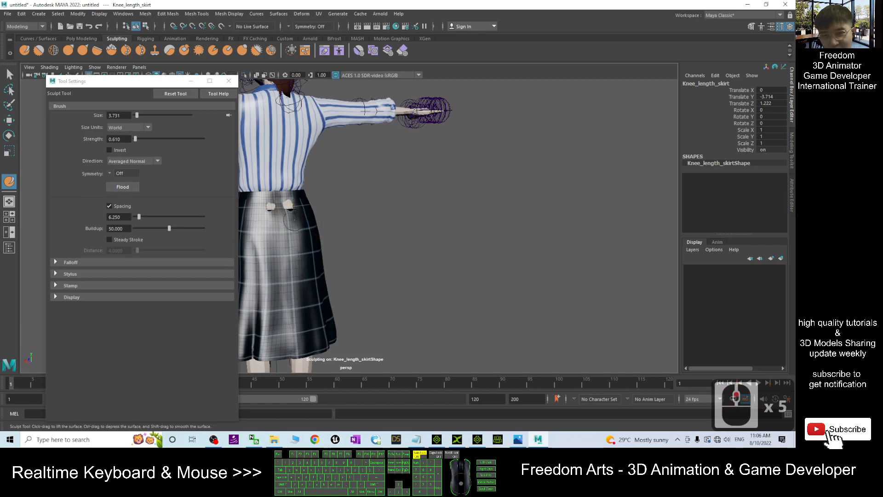
pyautogui.keyDown('alt'); pyautogui.moveTo(380, 241); pyautogui.dragTo(501, 259, button='middle'); pyautogui.keyUp('alt')
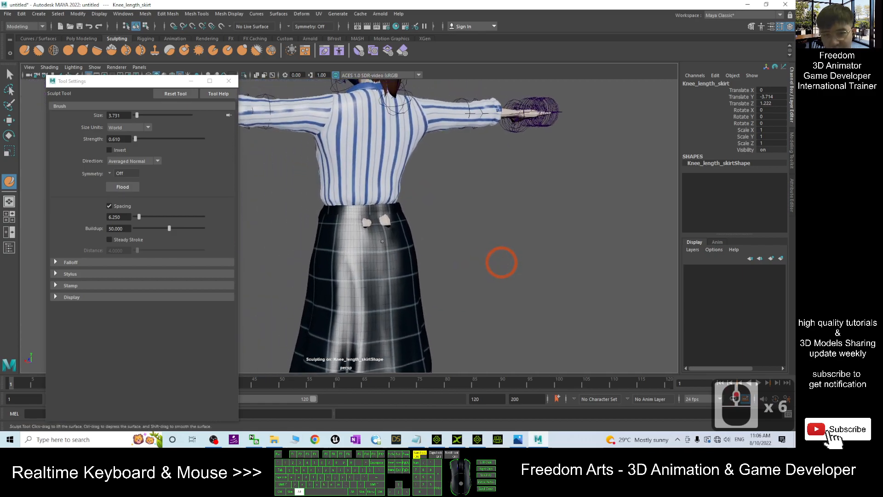
pyautogui.click(380, 226)
pyautogui.click(386, 221)
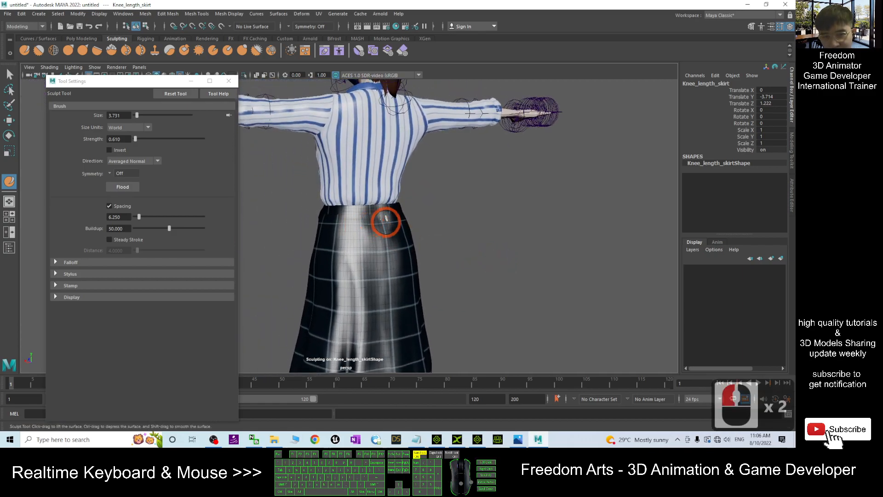
# Examine the skirt's waist from the back and sides, near and far, for remaining body intersections.
pyautogui.scroll(-7, 465, 249)
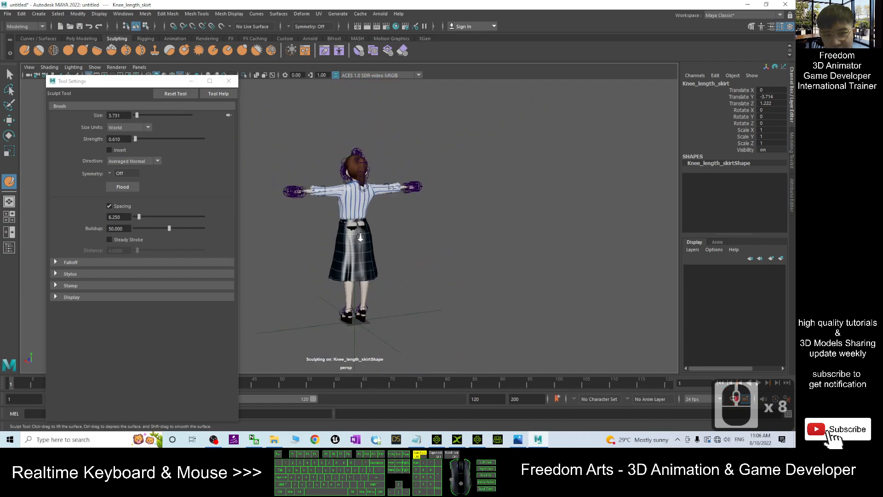
pyautogui.scroll(9, 329, 235)
pyautogui.scroll(7, 329, 234)
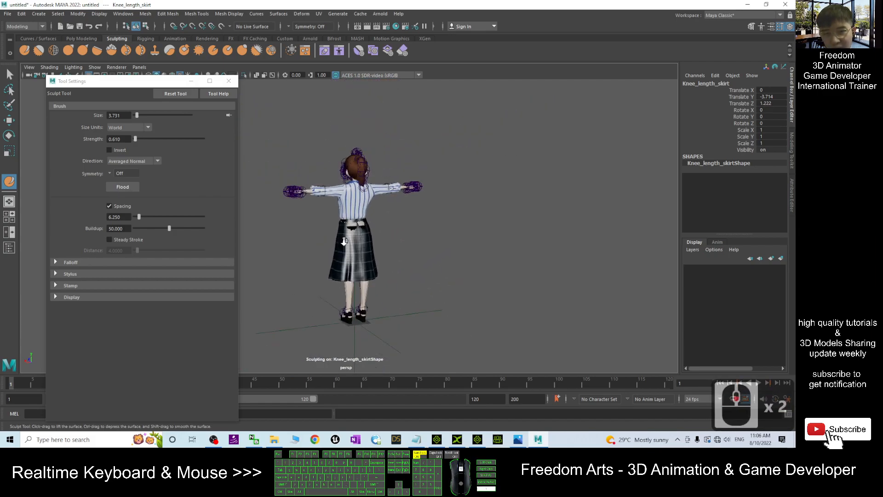
pyautogui.moveTo(329, 234)
pyautogui.keyDown('alt'); pyautogui.mouseDown()
pyautogui.moveTo(501, 244)
pyautogui.moveTo(294, 252)
pyautogui.moveTo(350, 232)
pyautogui.mouseUp(); pyautogui.keyUp('alt')
pyautogui.scroll(-3, 357, 228)
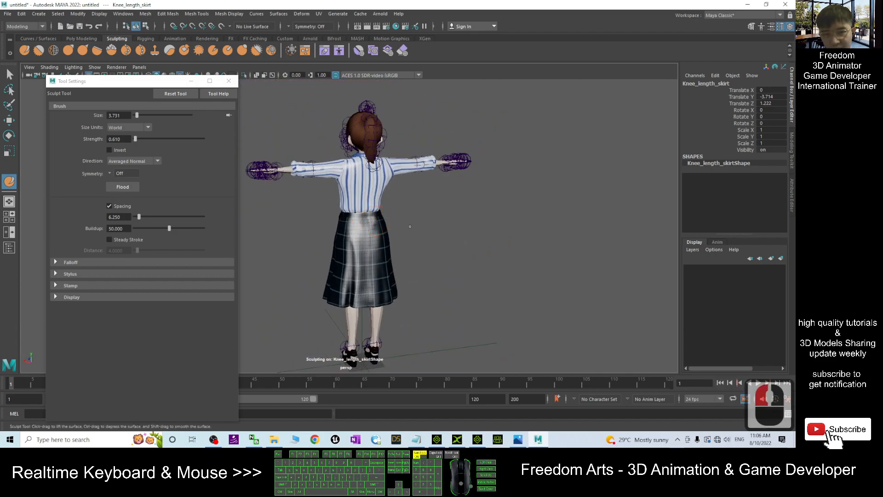
pyautogui.scroll(-11, 310, 237)
pyautogui.keyDown('alt'); pyautogui.moveTo(310, 238); pyautogui.dragTo(353, 237); pyautogui.keyUp('alt')
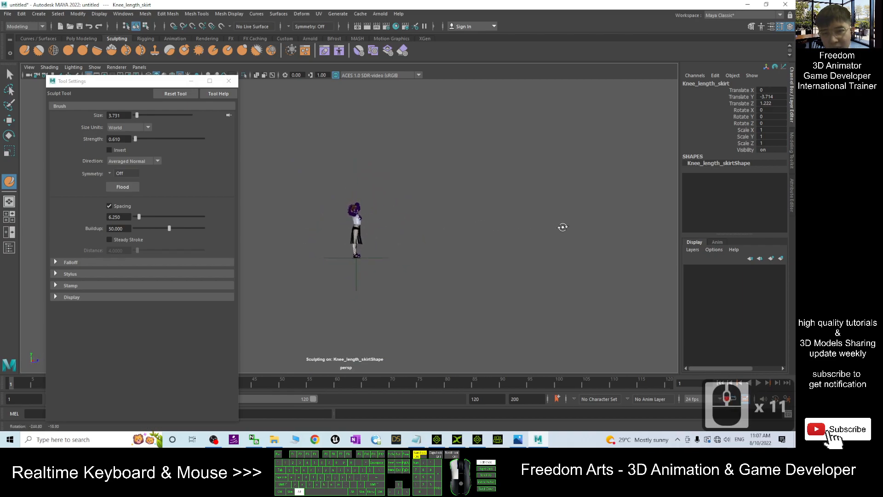
pyautogui.scroll(10, 304, 236)
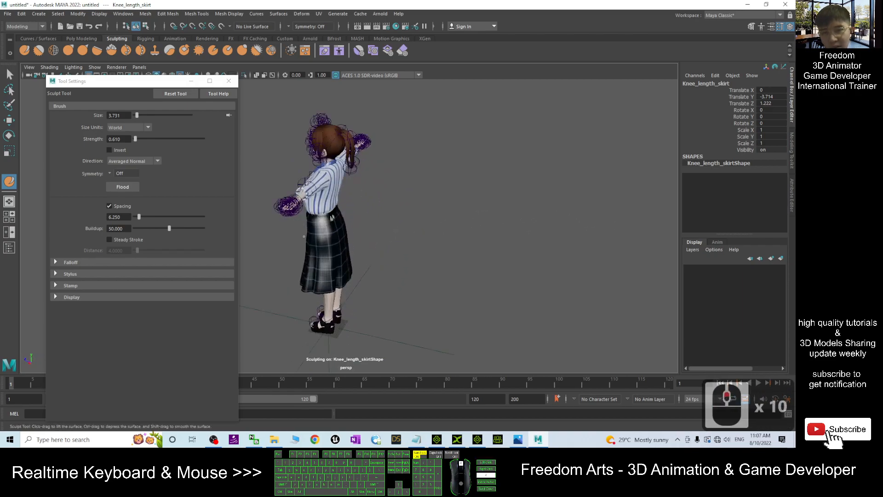
pyautogui.scroll(2, 304, 237)
pyautogui.keyDown('alt'); pyautogui.moveTo(508, 236); pyautogui.dragTo(551, 246, button='middle'); pyautogui.keyUp('alt')
pyautogui.scroll(-2, 551, 247)
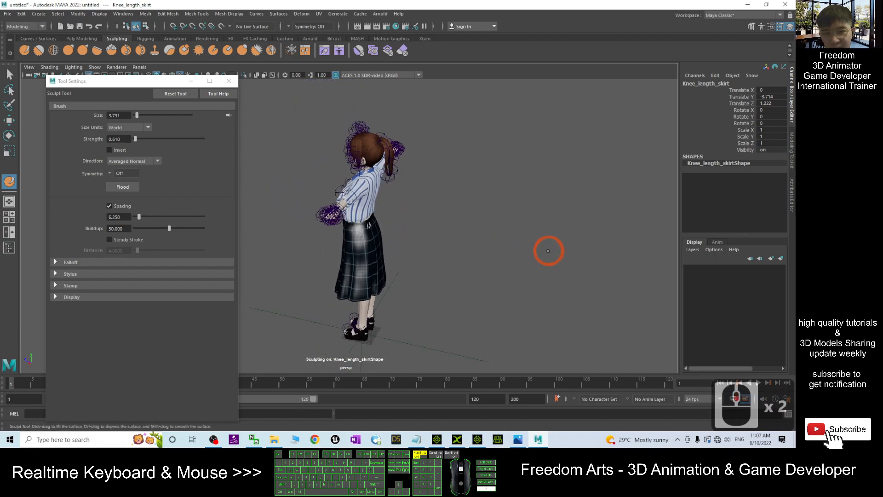
# Touch up the skirt's waistband with outward sculpt strokes at the back, side and front.
pyautogui.keyDown('alt'); pyautogui.moveTo(463, 274); pyautogui.dragTo(405, 253); pyautogui.keyUp('alt')
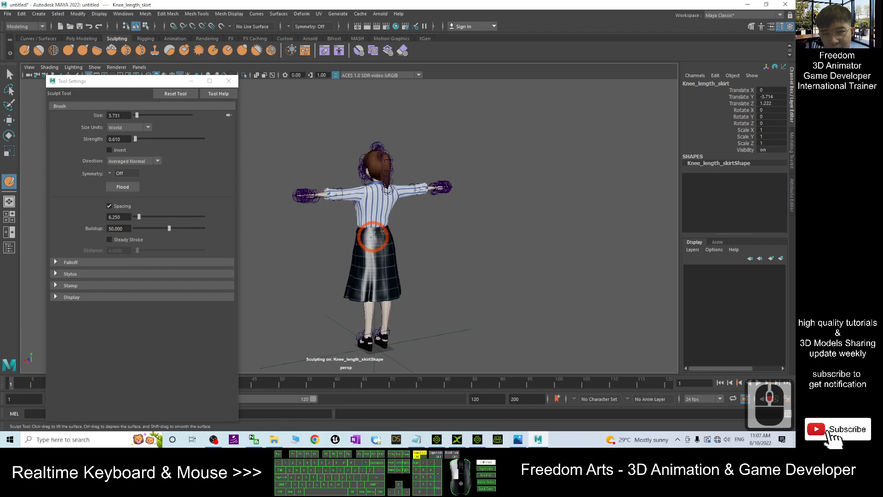
pyautogui.moveTo(376, 230); pyautogui.dragTo(361, 234)
pyautogui.keyDown('alt'); pyautogui.moveTo(318, 253); pyautogui.dragTo(505, 251); pyautogui.keyUp('alt')
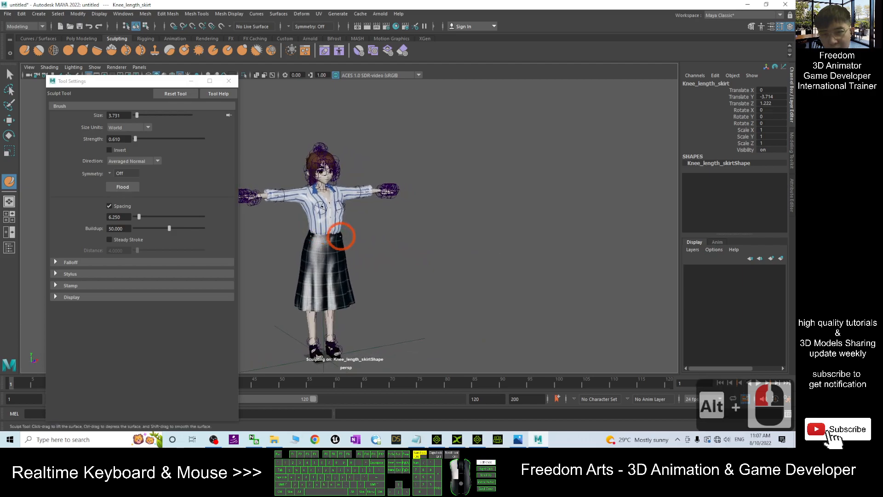
pyautogui.keyDown('alt'); pyautogui.moveTo(347, 256); pyautogui.dragTo(458, 246); pyautogui.keyUp('alt')
pyautogui.moveTo(353, 241); pyautogui.dragTo(359, 237)
pyautogui.keyDown('alt'); pyautogui.moveTo(298, 247); pyautogui.dragTo(517, 246); pyautogui.keyUp('alt')
# Increase the sculpt brush size to about 9.8.
pyautogui.scroll(4, 404, 251)
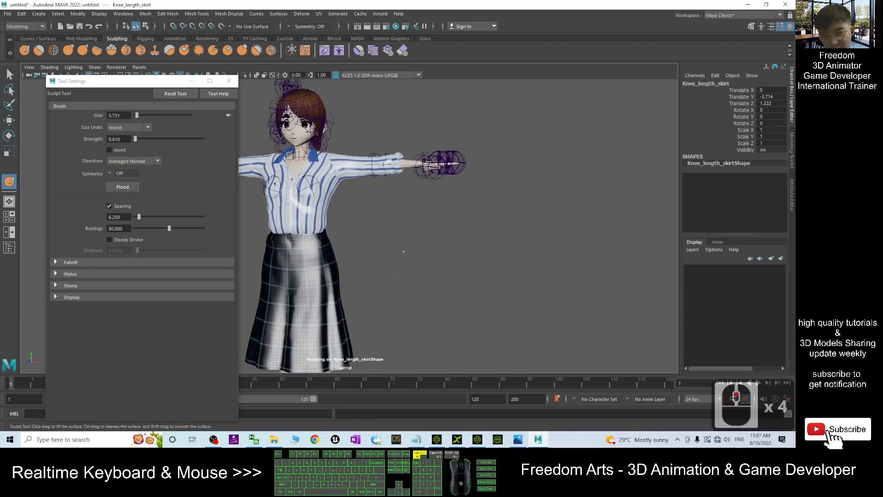
pyautogui.moveTo(390, 252)
pyautogui.keyDown('shift'); pyautogui.mouseDown(button='middle')
pyautogui.moveTo(484, 256)
pyautogui.moveTo(387, 262)
pyautogui.mouseUp(button='middle'); pyautogui.keyUp('shift')
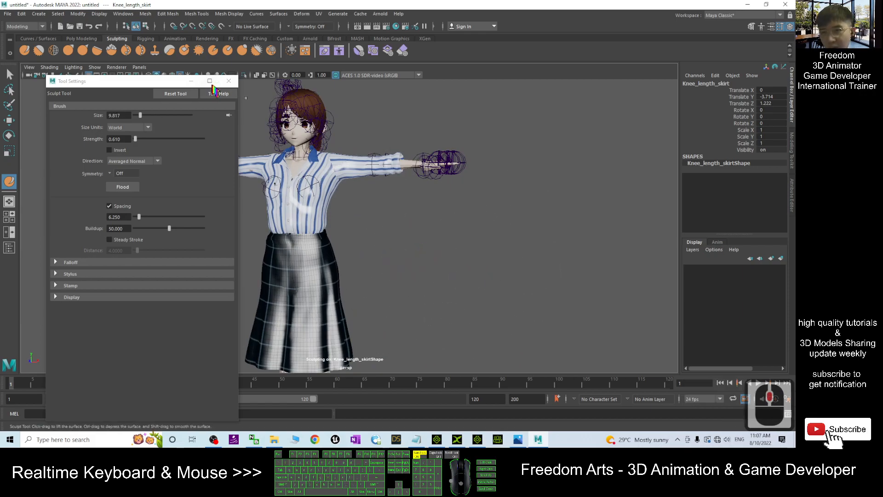
# Close the Sculpt tool settings, leave the tool and clear the skirt selection.
pyautogui.click(229, 81)
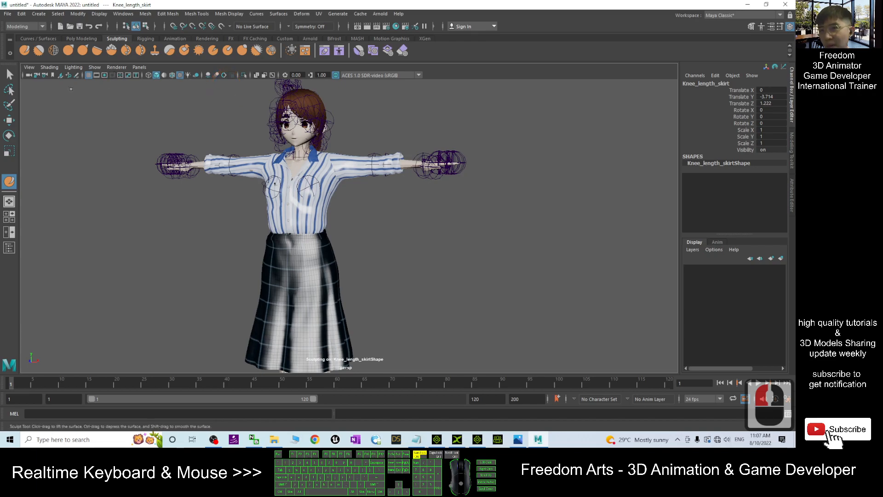
pyautogui.click(10, 74)
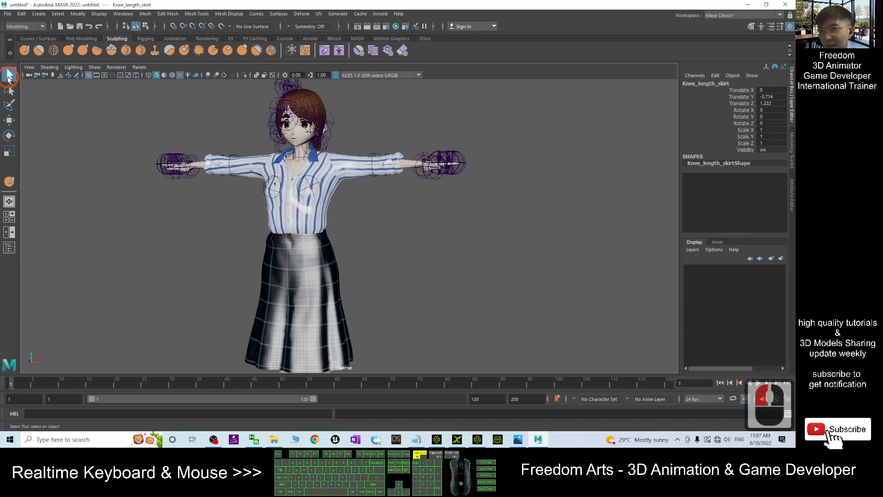
pyautogui.click(396, 242)
pyautogui.click(308, 255)
pyautogui.click(303, 214)
pyautogui.click(415, 247)
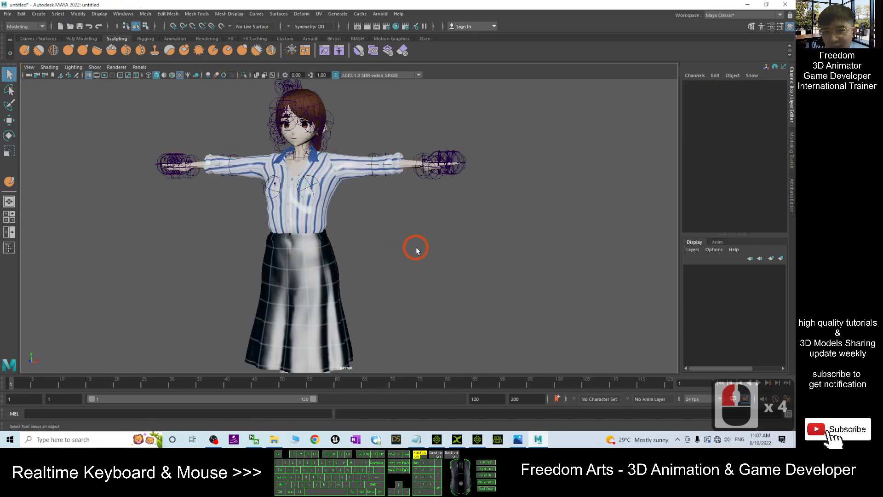
pyautogui.scroll(-2, 417, 250)
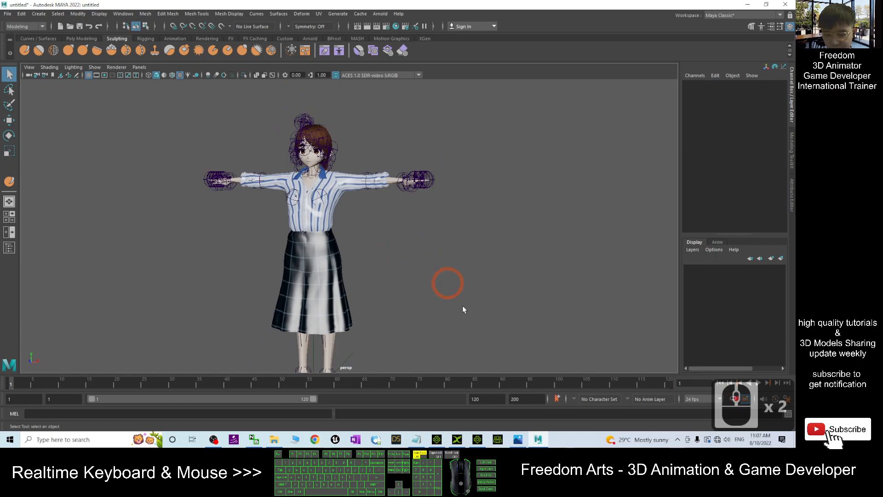
# Switch to notes.txt in Notepad and review the Step 04 instructions for binding the shirt to the vroid01 skeleton.
pyautogui.click(418, 442)
pyautogui.click(505, 370)
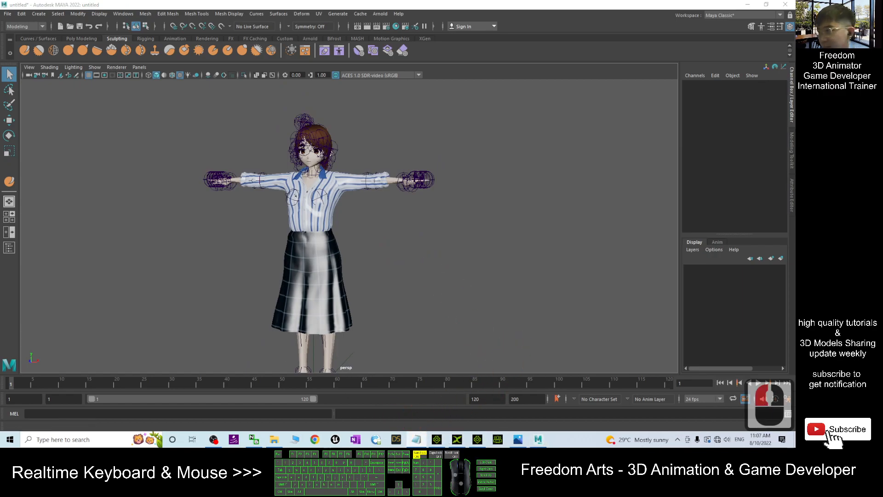
pyautogui.moveTo(9, 33); pyautogui.dragTo(563, 35)
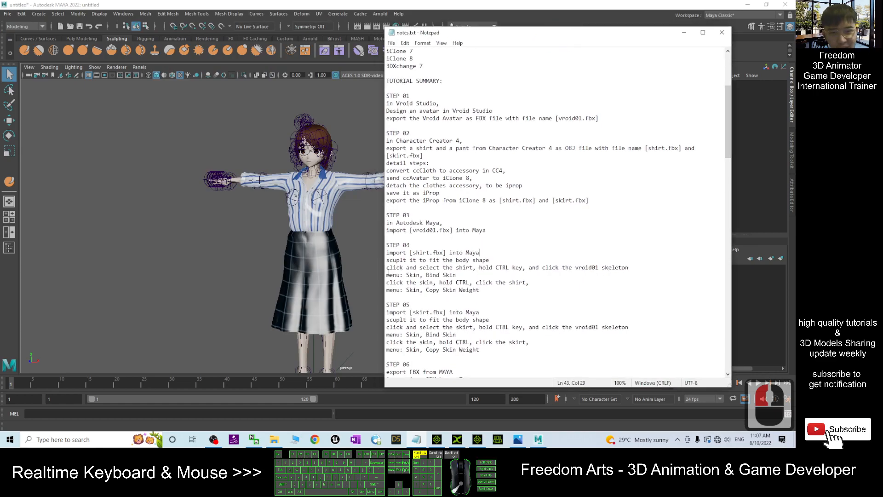
pyautogui.moveTo(387, 255); pyautogui.dragTo(478, 253)
pyautogui.moveTo(427, 261); pyautogui.dragTo(495, 261)
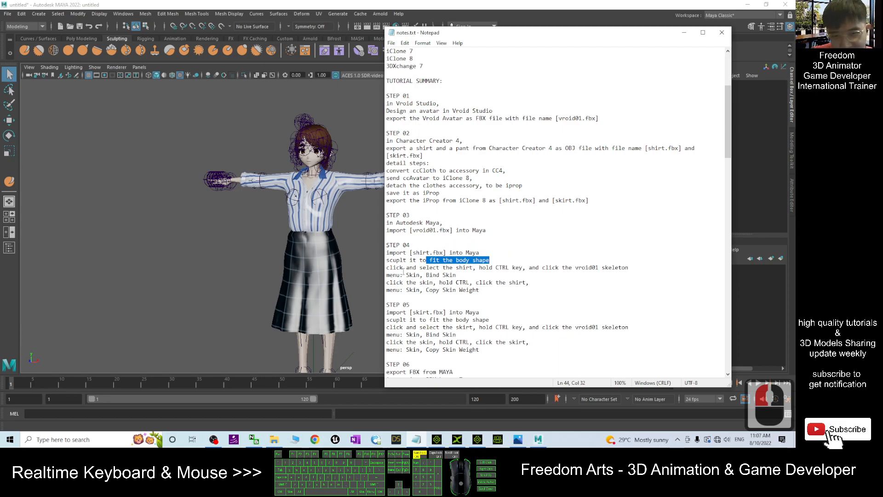
pyautogui.moveTo(399, 269); pyautogui.dragTo(518, 269)
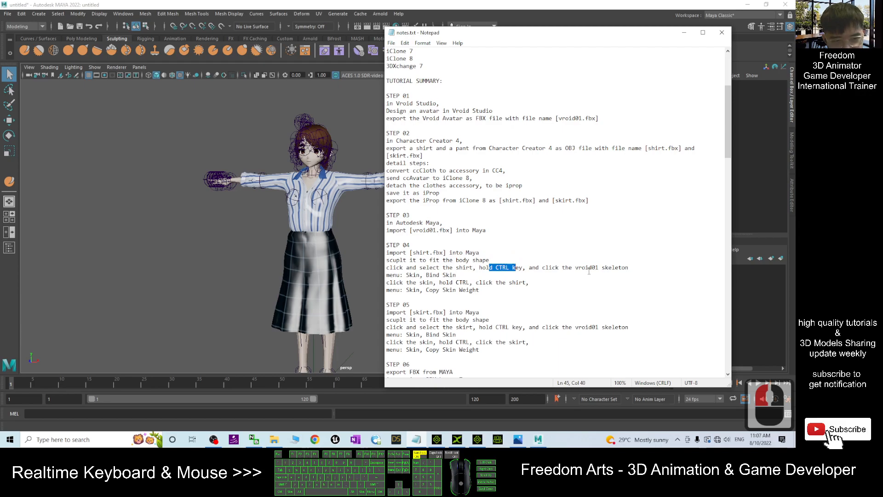
pyautogui.moveTo(589, 270); pyautogui.dragTo(639, 276)
pyautogui.click(443, 275)
pyautogui.moveTo(456, 275); pyautogui.dragTo(438, 275)
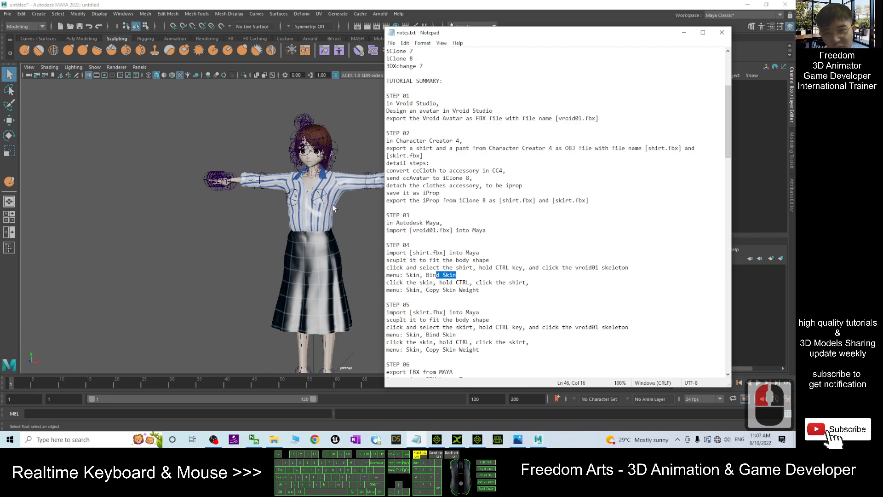
# Switch back to Maya and show the Outliner beside the viewport, leaving nothing selected.
pyautogui.scroll(3, 324, 217)
pyautogui.click(323, 6)
pyautogui.click(415, 227)
pyautogui.scroll(-2, 415, 228)
pyautogui.keyDown('alt'); pyautogui.moveTo(386, 307); pyautogui.dragTo(456, 335, button='middle'); pyautogui.keyUp('alt')
pyautogui.scroll(-2, 395, 263)
pyautogui.scroll(2, 405, 254)
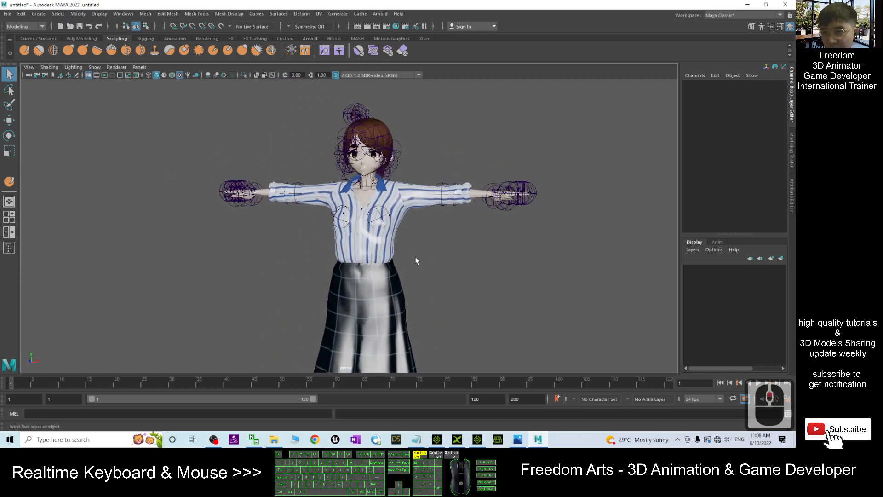
pyautogui.click(394, 244)
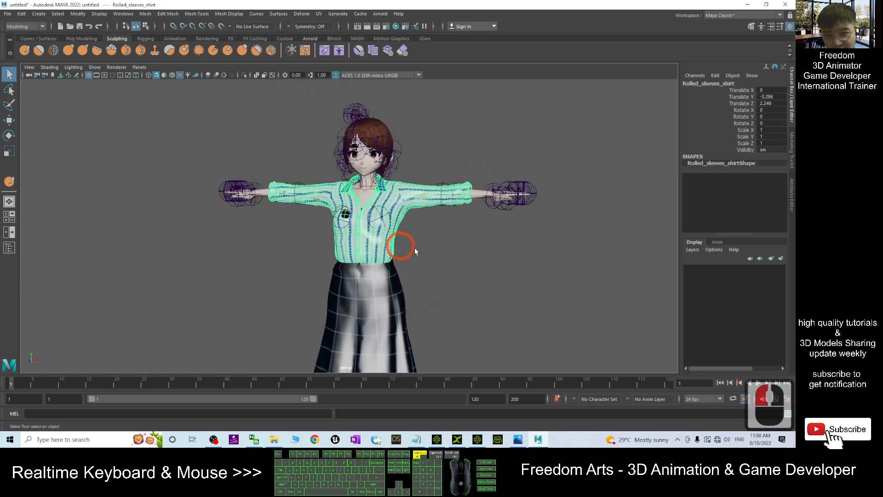
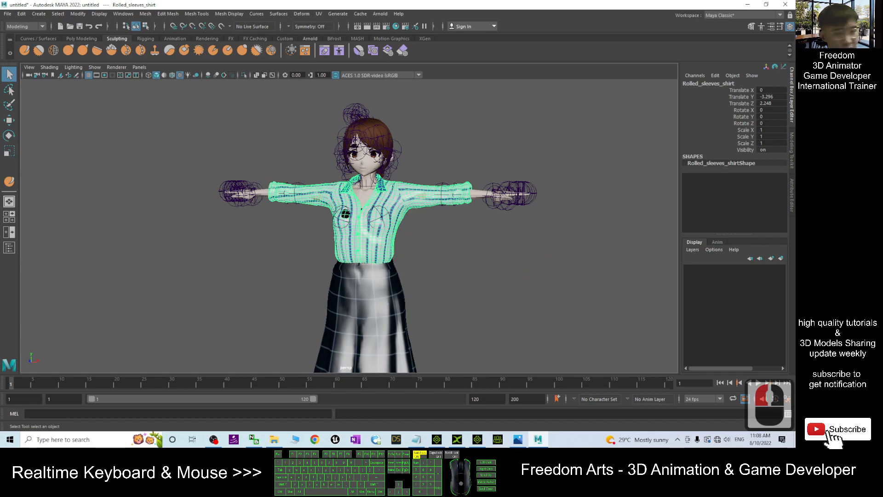
pyautogui.click(10, 249)
pyautogui.click(10, 249)
pyautogui.click(9, 249)
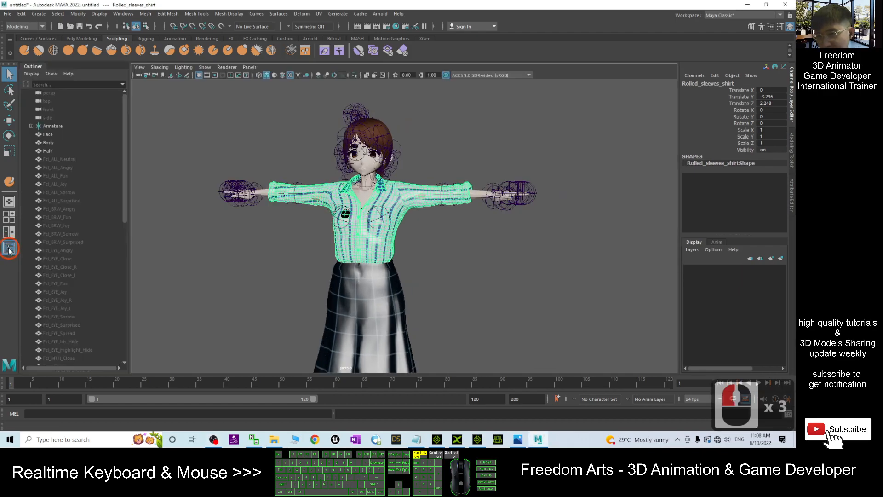
pyautogui.click(9, 249)
pyautogui.click(10, 249)
pyautogui.click(485, 254)
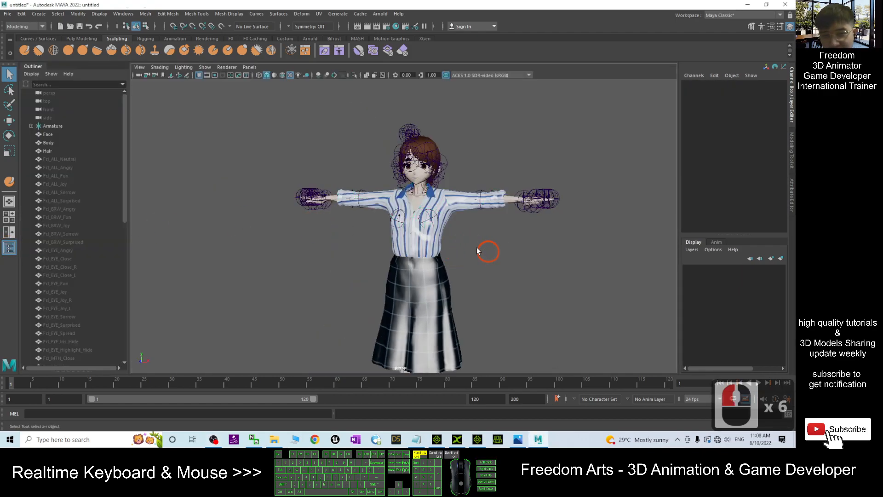
# Locate the Rolled_sleeves_shirt entry in the Outliner and expand Armature to show its Hips joint.
pyautogui.click(451, 222)
pyautogui.moveTo(123, 122); pyautogui.dragTo(131, 288)
pyautogui.click(50, 342)
pyautogui.click(57, 333)
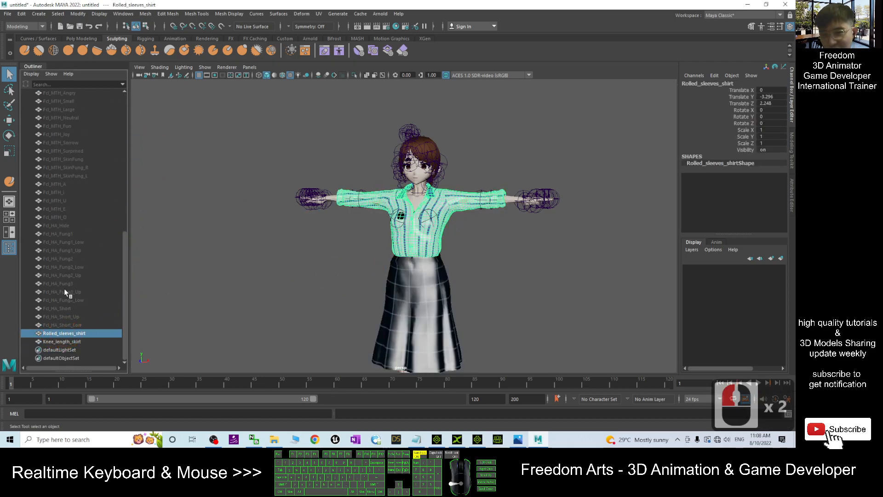
pyautogui.scroll(3, 515, 263)
pyautogui.moveTo(126, 250); pyautogui.dragTo(125, 117)
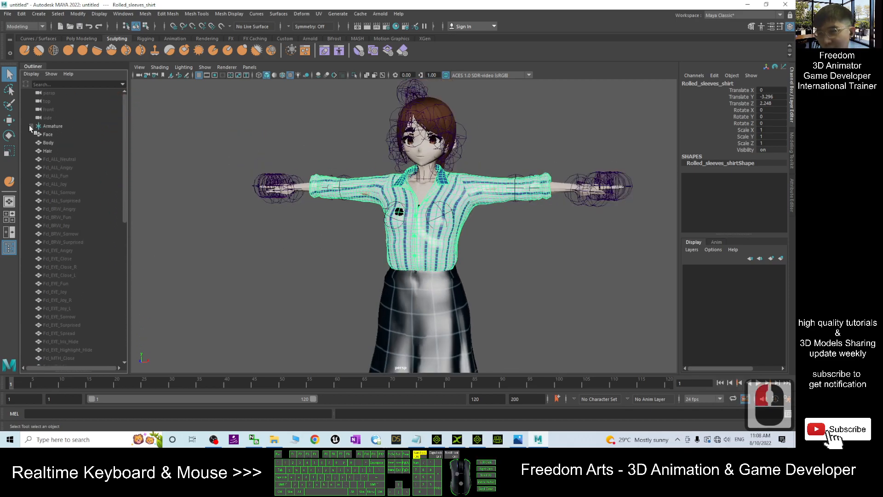
pyautogui.doubleClick(31, 125)
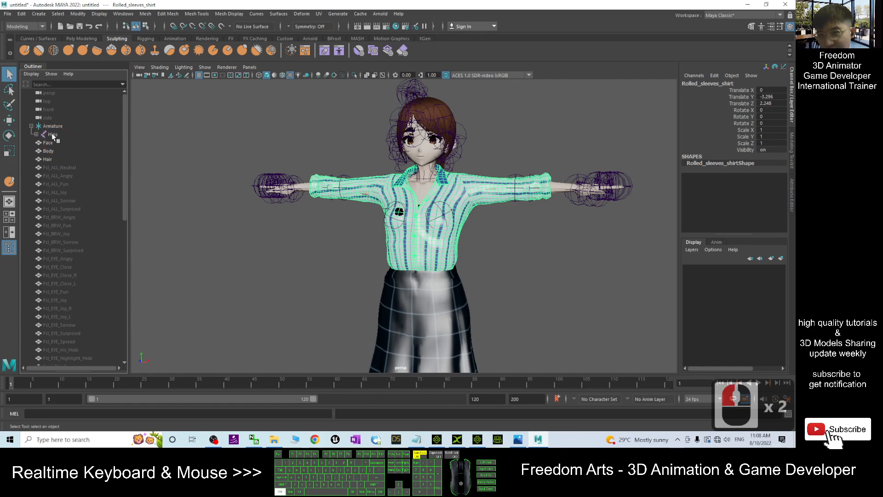
pyautogui.click(474, 250)
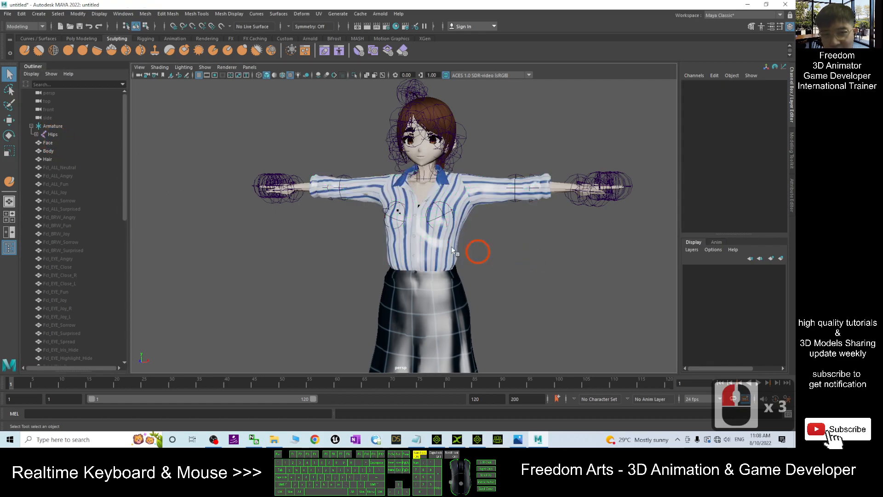
pyautogui.click(362, 200)
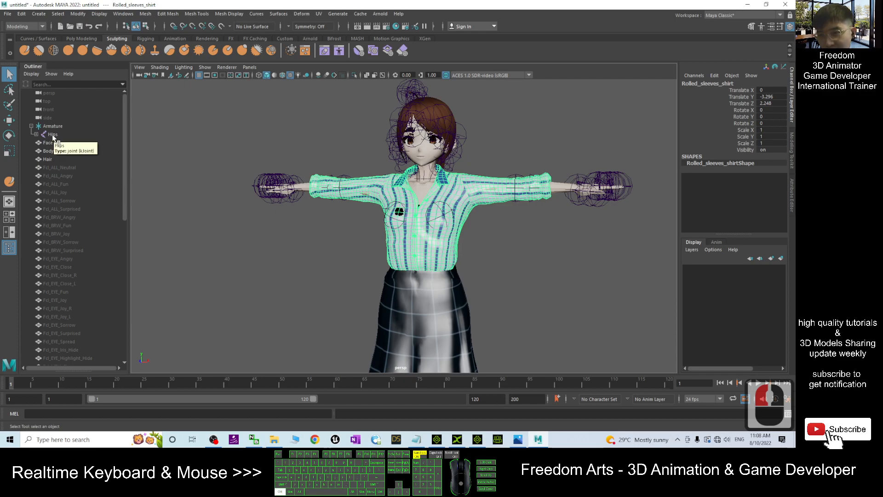
pyautogui.keyDown('ctrl'); pyautogui.click(76, 135); pyautogui.keyUp('ctrl')
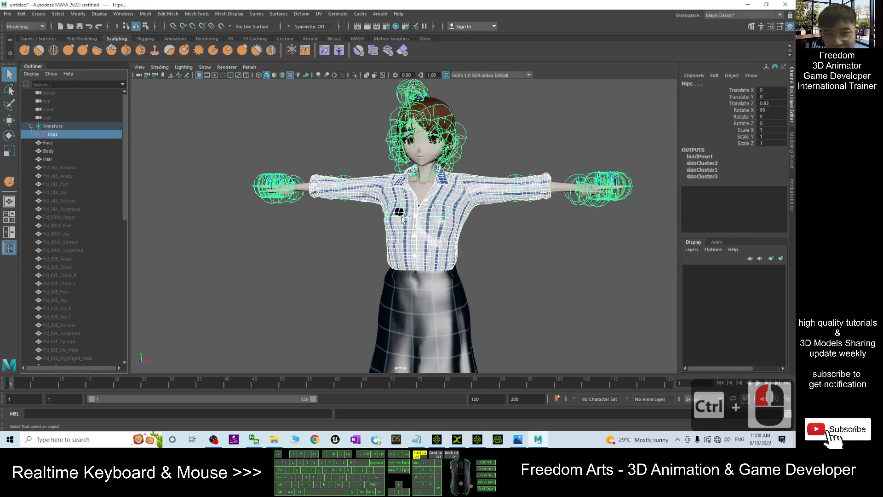
pyautogui.click(572, 257)
# Reduce the Sculpt brush size to about 2.24 and touch up the shirt's right sleeve near the armpit.
pyautogui.scroll(3, 370, 212)
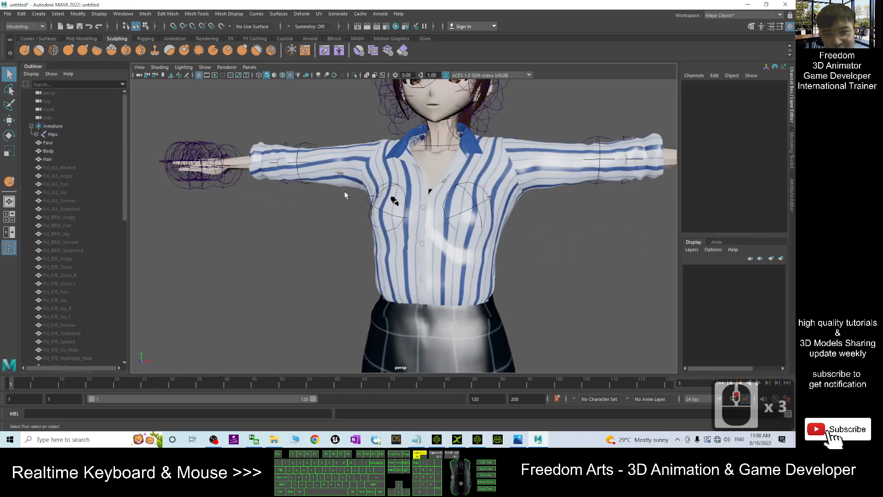
pyautogui.moveTo(308, 328)
pyautogui.keyDown('alt'); pyautogui.mouseDown()
pyautogui.moveTo(333, 317)
pyautogui.moveTo(318, 332)
pyautogui.mouseUp(); pyautogui.keyUp('alt')
pyautogui.scroll(-2, 352, 280)
pyautogui.keyDown('alt'); pyautogui.moveTo(335, 191); pyautogui.dragTo(278, 292); pyautogui.keyUp('alt')
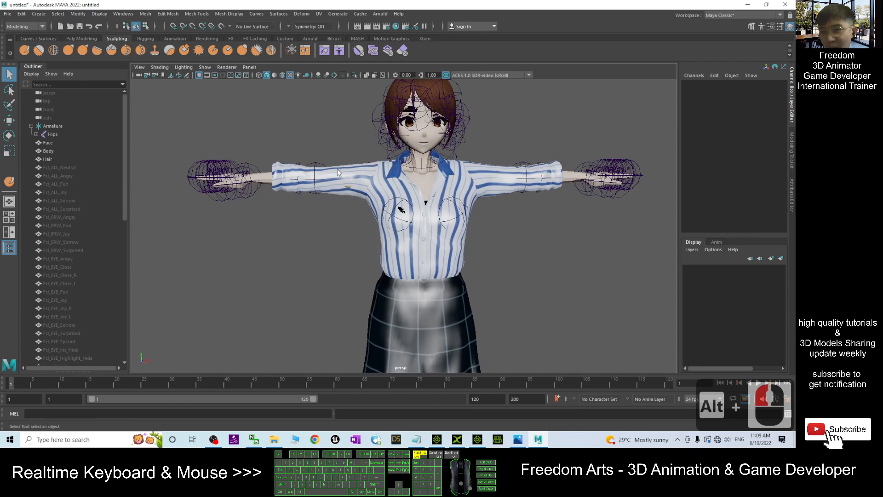
pyautogui.click(338, 194)
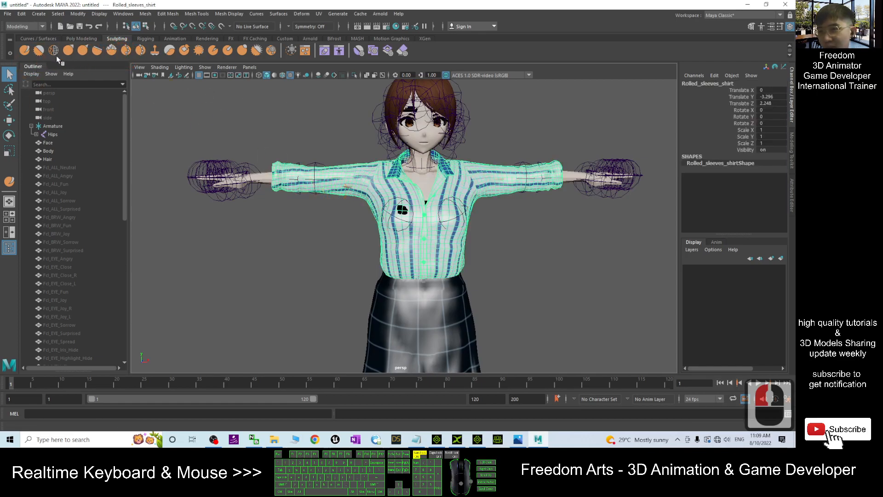
pyautogui.click(10, 182)
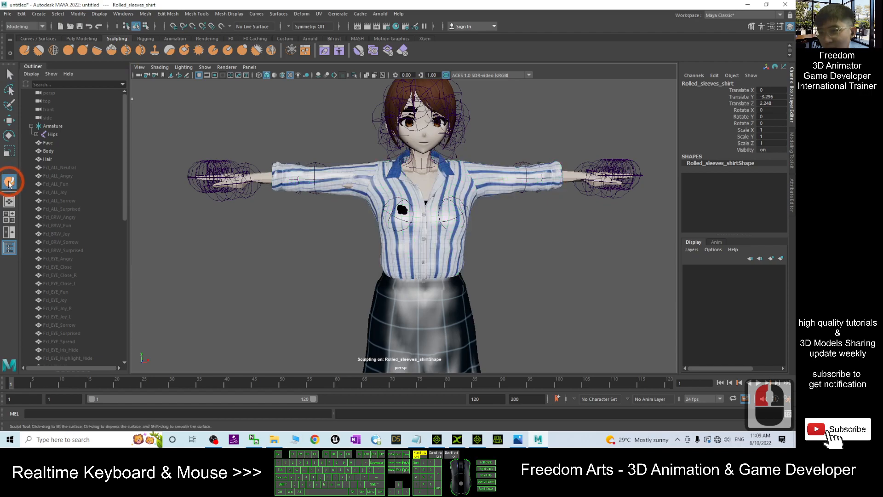
pyautogui.doubleClick(9, 183)
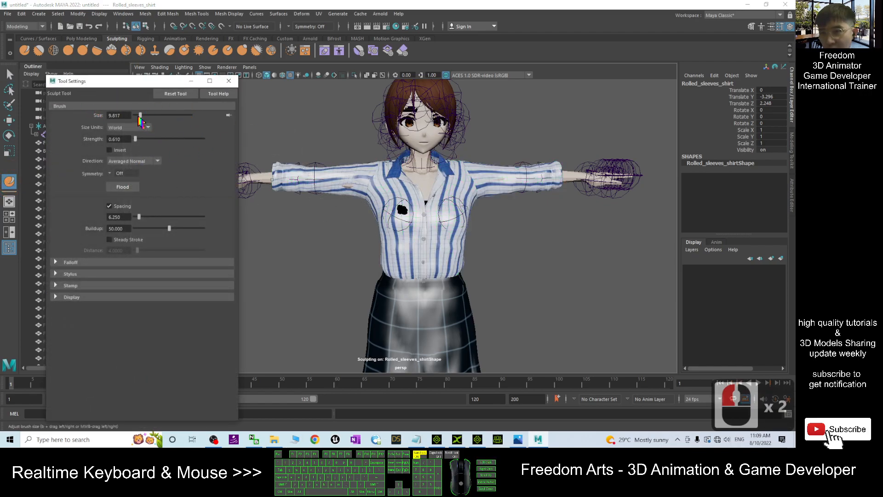
pyautogui.moveTo(140, 117); pyautogui.dragTo(136, 116)
pyautogui.scroll(3, 309, 159)
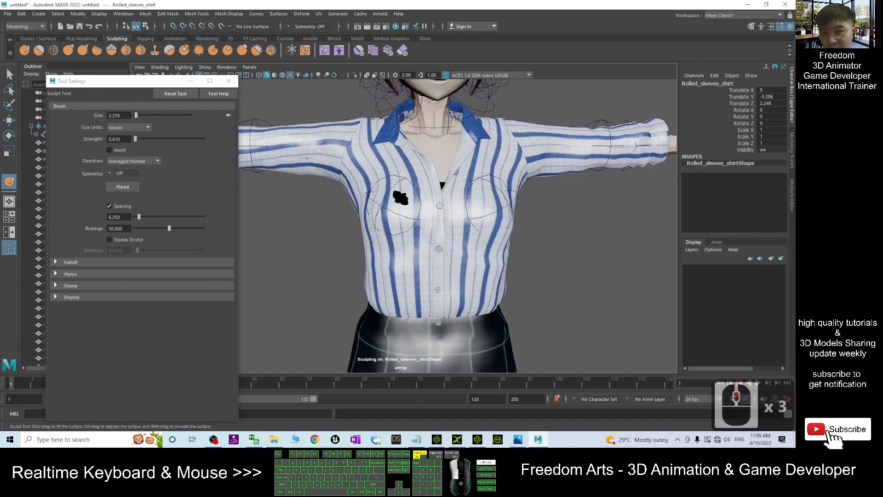
pyautogui.click(328, 158)
# Sculpt the back of the shirt's lower hem along the skirt's waistband and check it from the front.
pyautogui.scroll(-3, 607, 225)
pyautogui.keyDown('alt'); pyautogui.moveTo(591, 223); pyautogui.dragTo(533, 206); pyautogui.keyUp('alt')
pyautogui.moveTo(321, 190)
pyautogui.keyDown('alt'); pyautogui.mouseDown()
pyautogui.moveTo(360, 229)
pyautogui.moveTo(567, 222)
pyautogui.moveTo(569, 230)
pyautogui.mouseUp(); pyautogui.keyUp('alt')
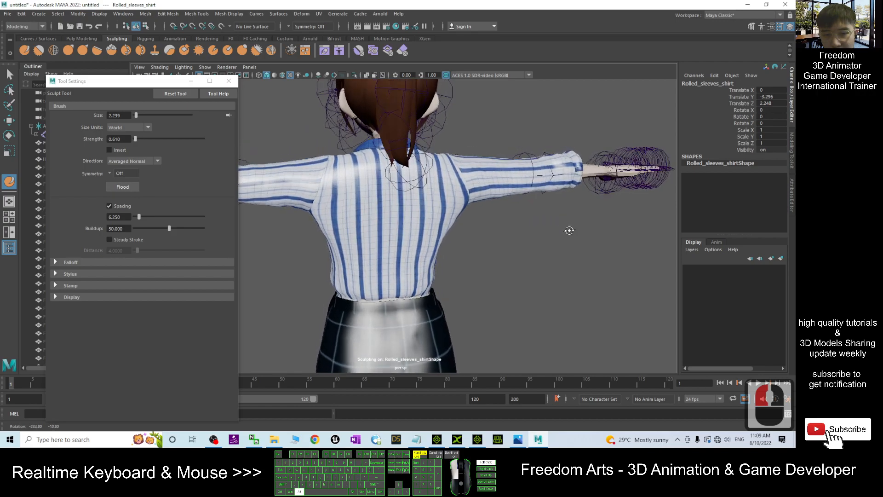
pyautogui.moveTo(364, 298); pyautogui.dragTo(430, 304)
pyautogui.keyDown('alt'); pyautogui.moveTo(285, 276); pyautogui.dragTo(463, 288); pyautogui.keyUp('alt')
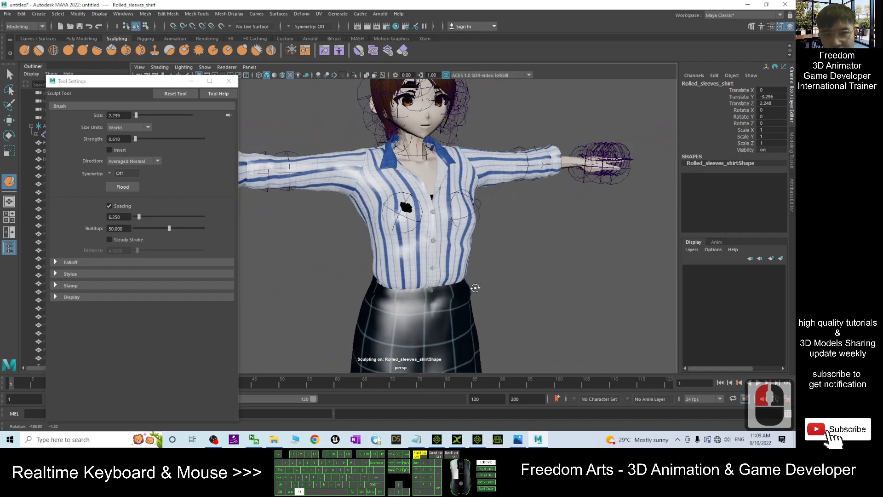
pyautogui.scroll(-4, 515, 252)
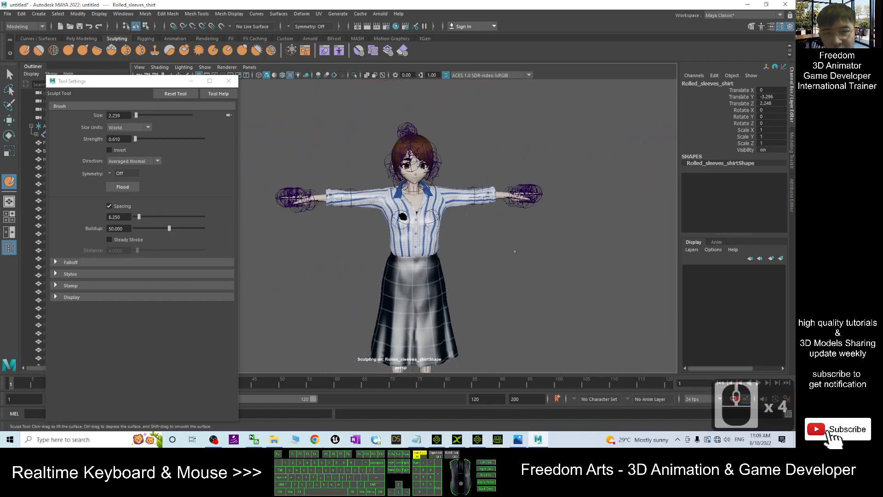
# Close the Sculpt tool settings, return to the Select tool and deselect the shirt.
pyautogui.click(228, 81)
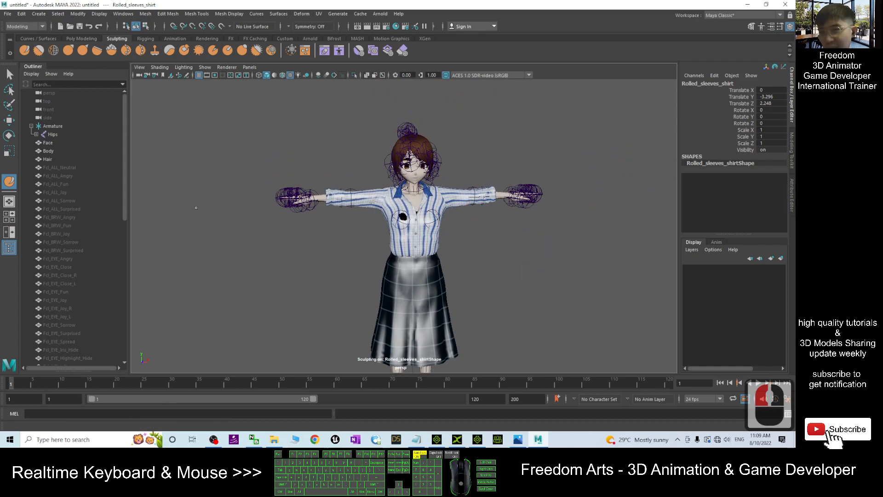
pyautogui.press('q')
pyautogui.scroll(3, 574, 235)
pyautogui.scroll(2, 573, 230)
pyautogui.click(537, 256)
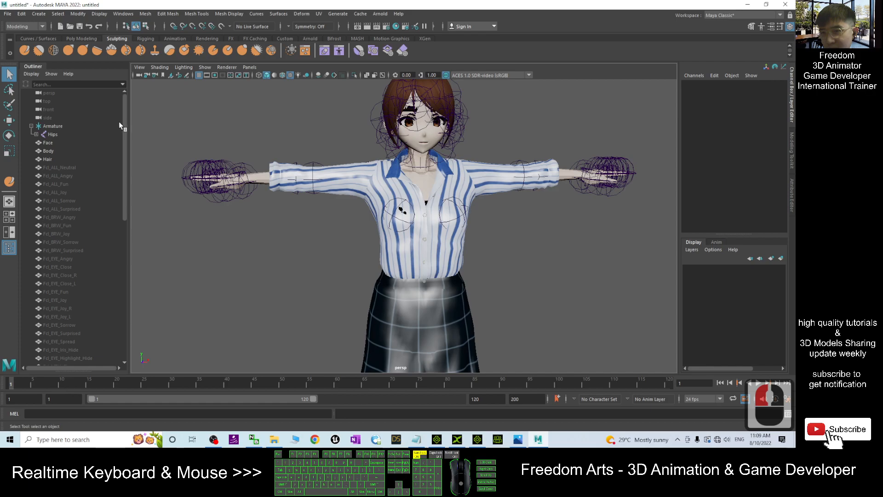
# Select Rolled_sleeves_shirt in the Outliner and add the Armature's Hips joint to the selection.
pyautogui.moveTo(123, 132); pyautogui.dragTo(133, 288)
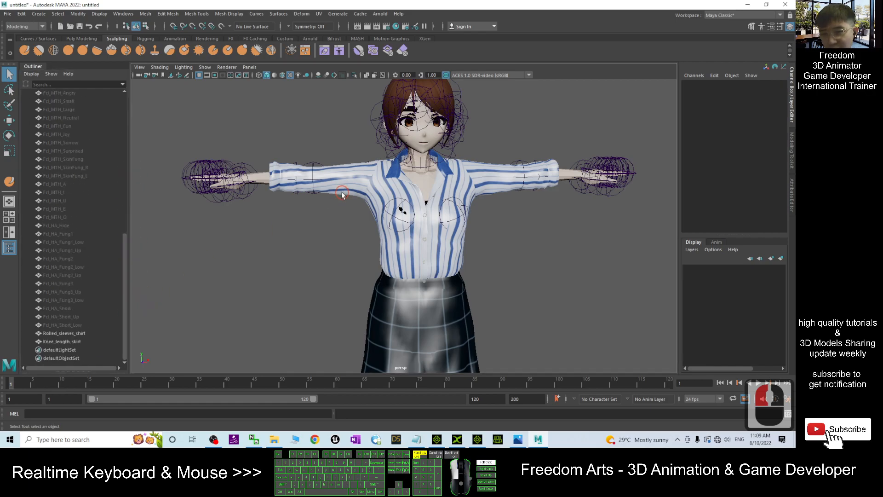
pyautogui.click(63, 333)
pyautogui.moveTo(124, 277); pyautogui.dragTo(165, 140)
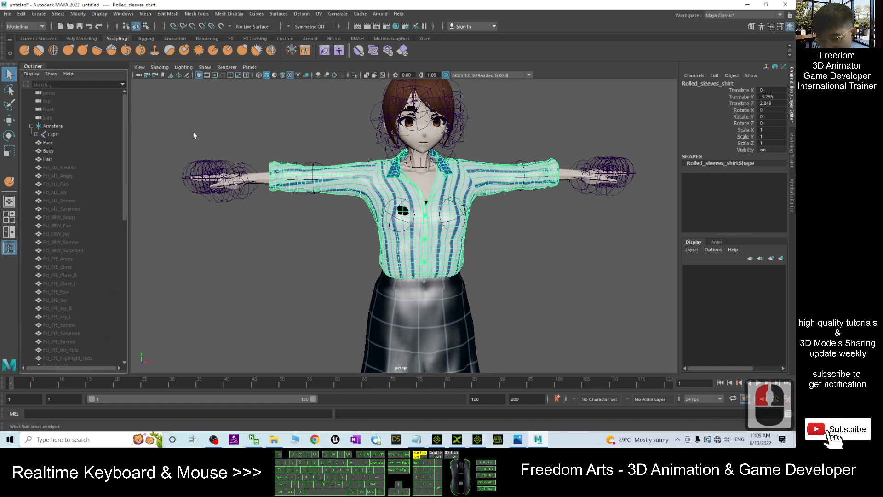
pyautogui.click(51, 133)
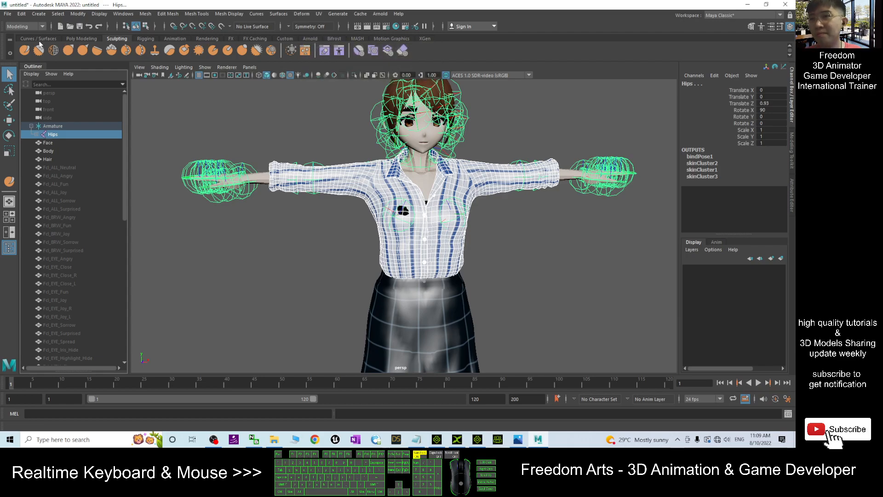
# Switch to the Rigging menu set, bind the selected shirt to the Hips skeleton with Bind Skin, and clear the selection.
pyautogui.click(43, 27)
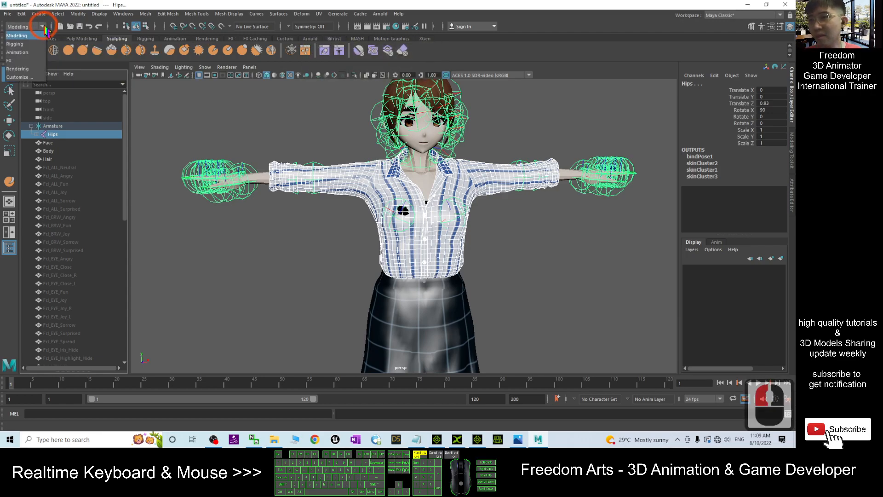
pyautogui.click(18, 44)
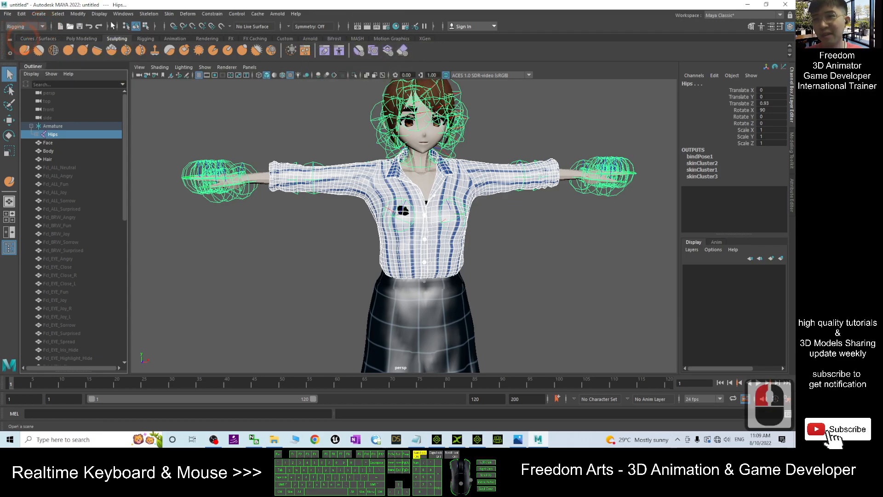
pyautogui.click(173, 15)
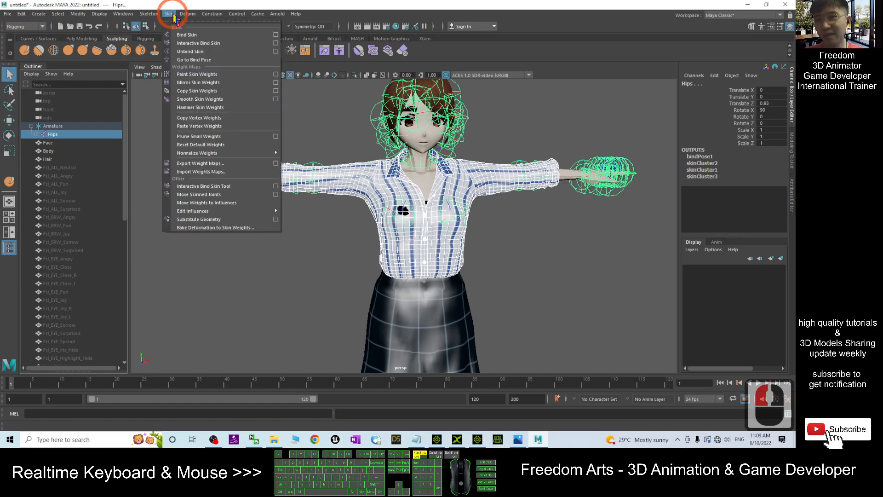
pyautogui.click(188, 35)
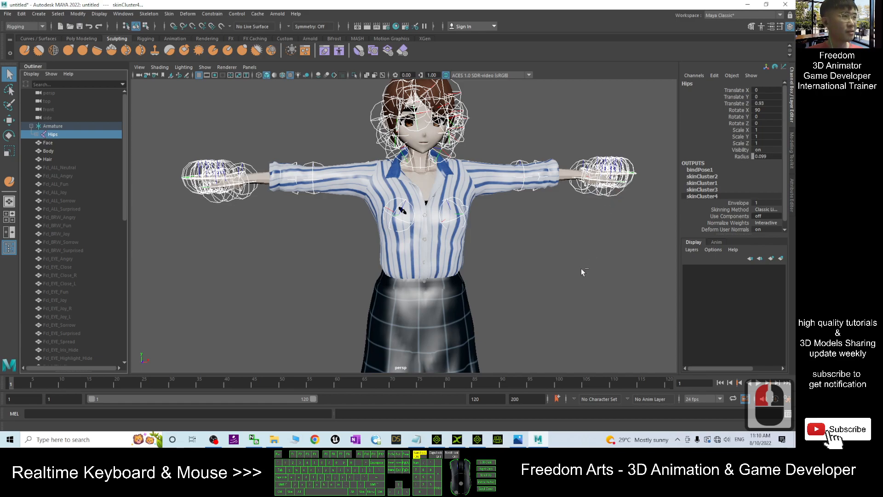
pyautogui.scroll(-3, 558, 275)
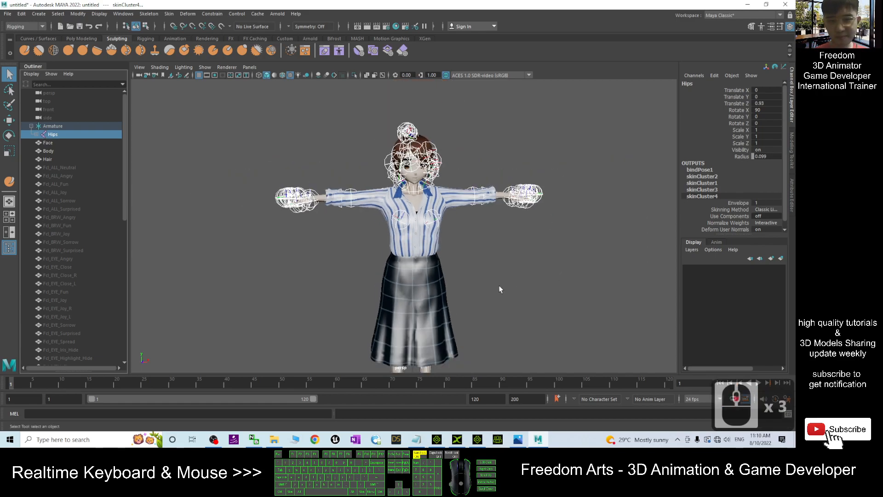
pyautogui.scroll(4, 508, 274)
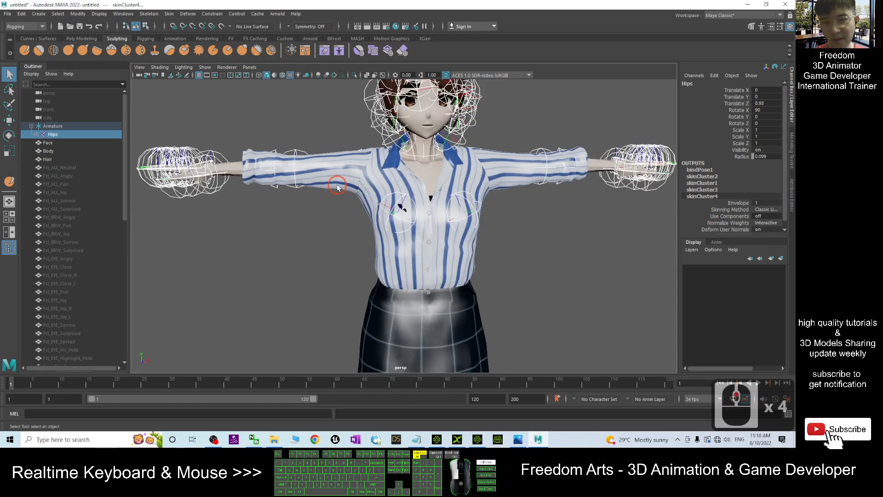
pyautogui.click(337, 185)
pyautogui.click(655, 261)
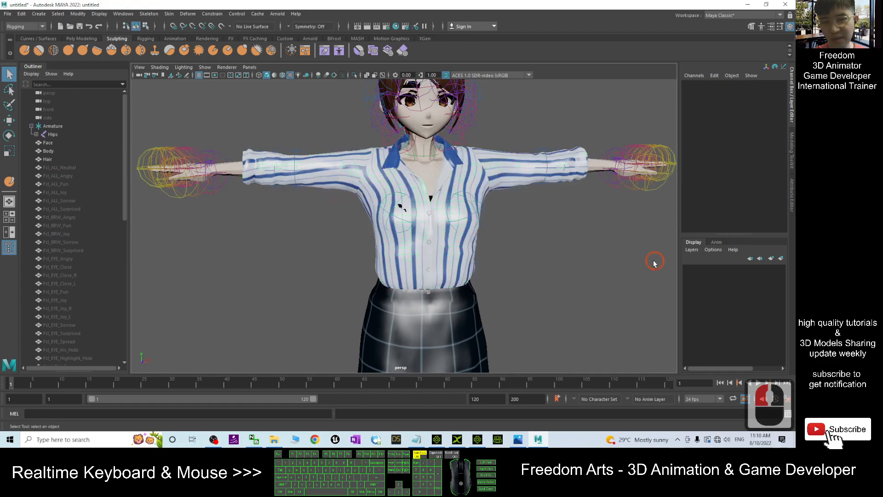
# Copy the skin weights from the Body mesh to Rolled_sleeves_shirt, then clear the selection.
pyautogui.click(433, 174)
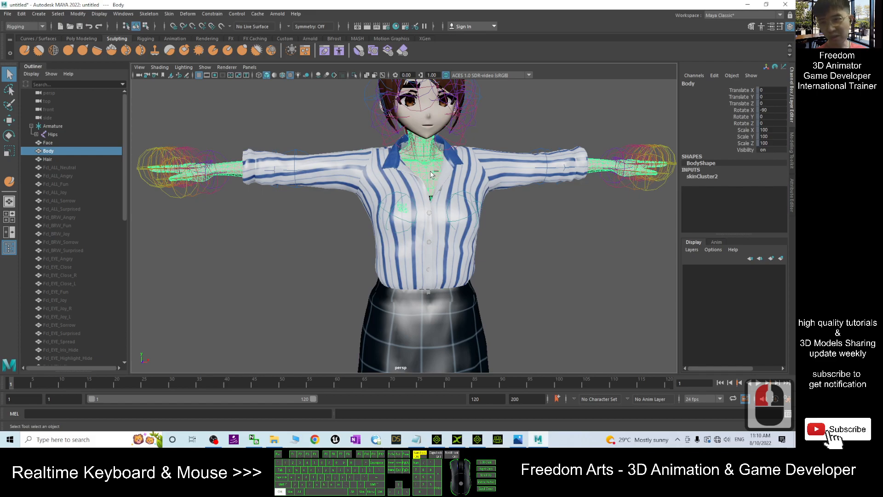
pyautogui.keyDown('ctrl'); pyautogui.click(336, 187); pyautogui.keyUp('ctrl')
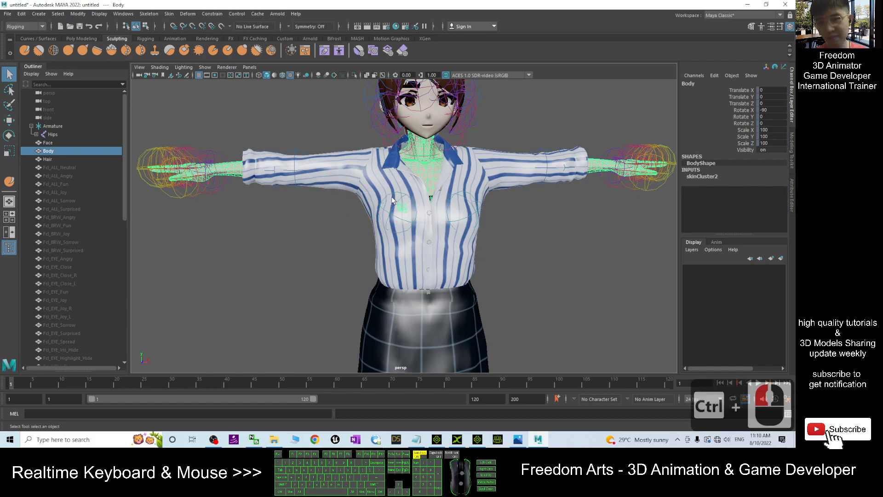
pyautogui.moveTo(125, 127)
pyautogui.mouseDown()
pyautogui.moveTo(123, 198)
pyautogui.moveTo(134, 139)
pyautogui.mouseUp()
pyautogui.click(234, 118)
pyautogui.click(429, 170)
pyautogui.click(431, 173)
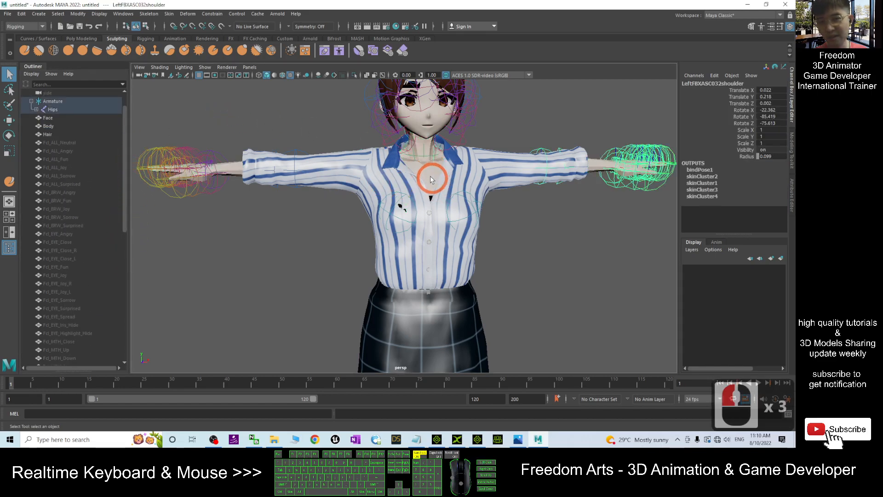
pyautogui.click(431, 175)
pyautogui.moveTo(123, 123); pyautogui.dragTo(126, 249)
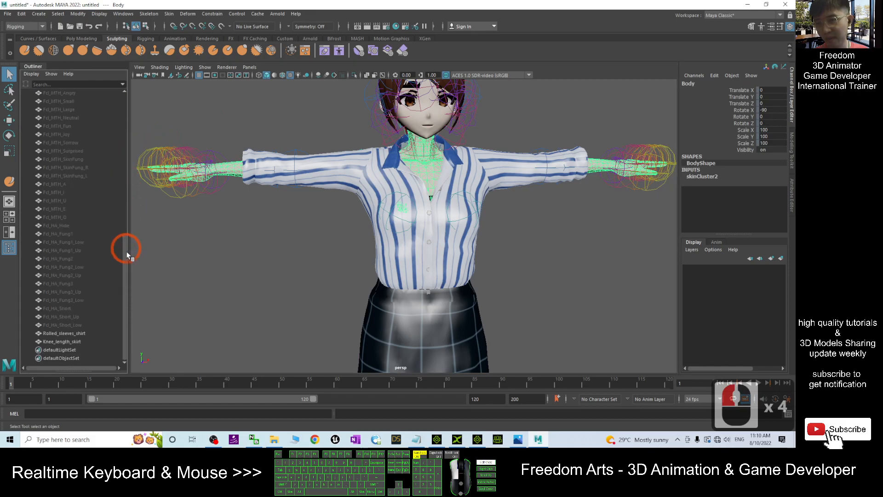
pyautogui.click(64, 333)
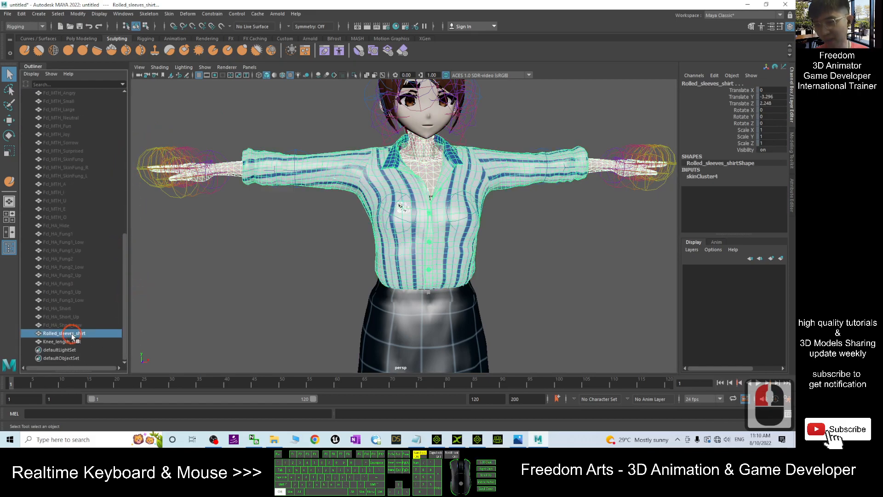
pyautogui.keyDown('ctrl'); pyautogui.click(333, 316); pyautogui.keyUp('ctrl')
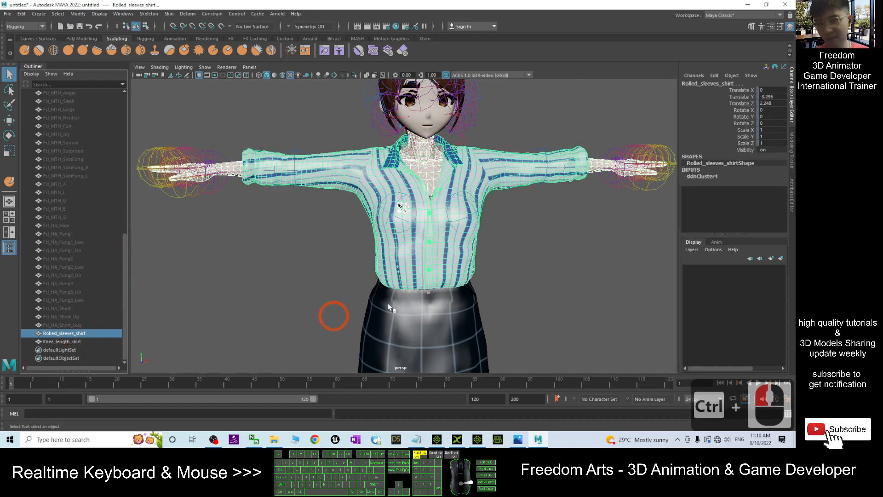
pyautogui.click(170, 15)
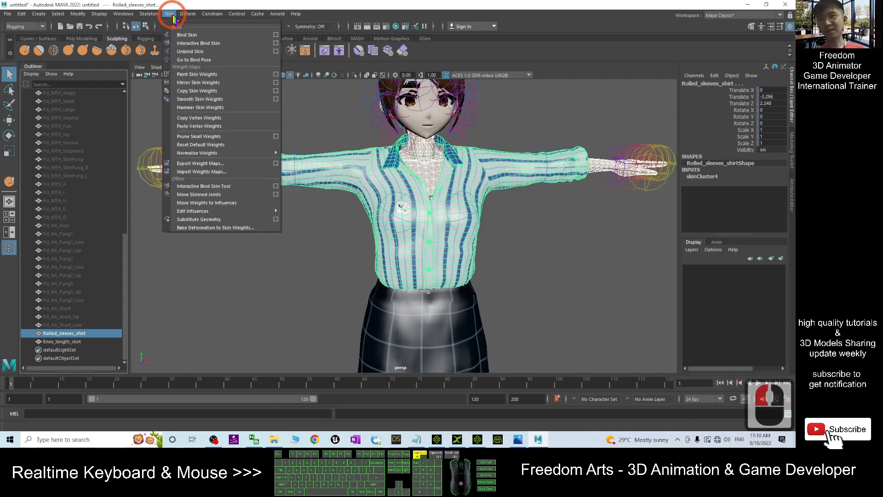
pyautogui.click(205, 92)
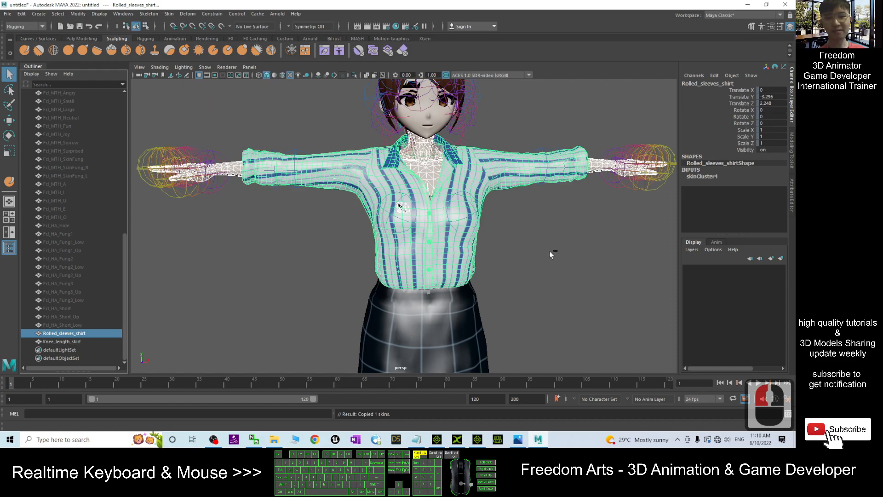
pyautogui.scroll(-4, 534, 302)
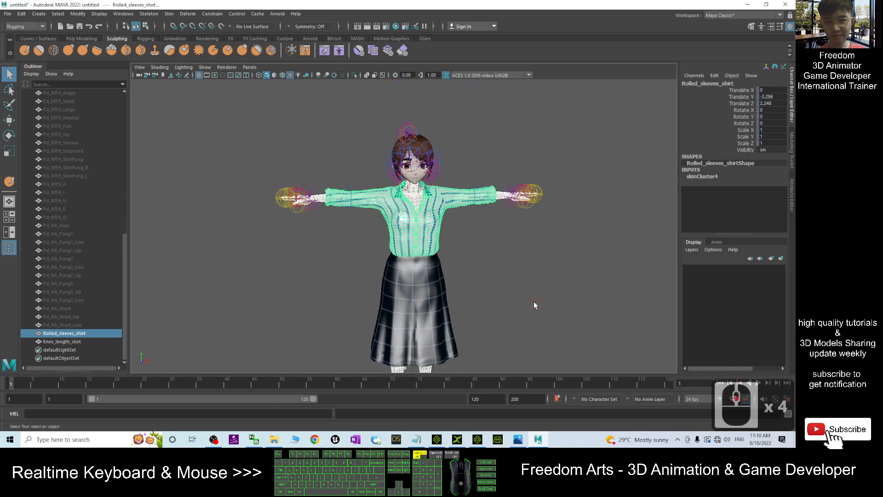
pyautogui.click(532, 318)
# Inspect the shirt's fit on the torso and sleeves, then the skirt down to the feet.
pyautogui.scroll(5, 445, 238)
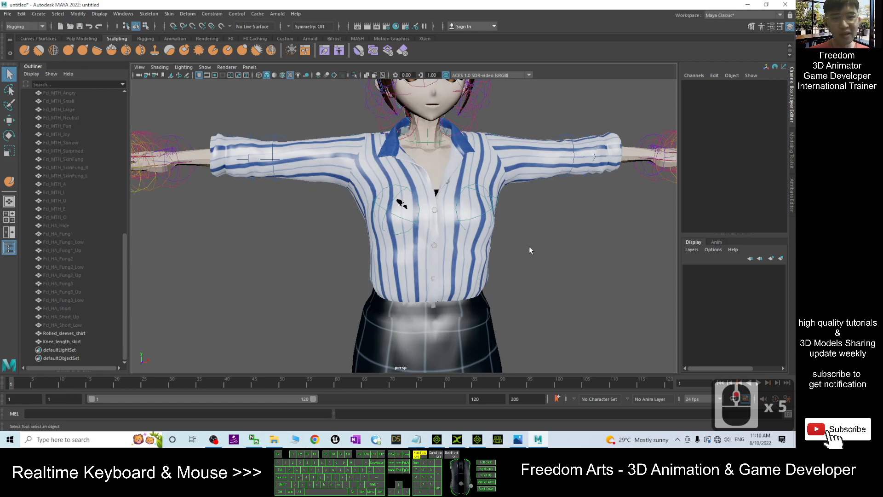
pyautogui.scroll(-3, 539, 259)
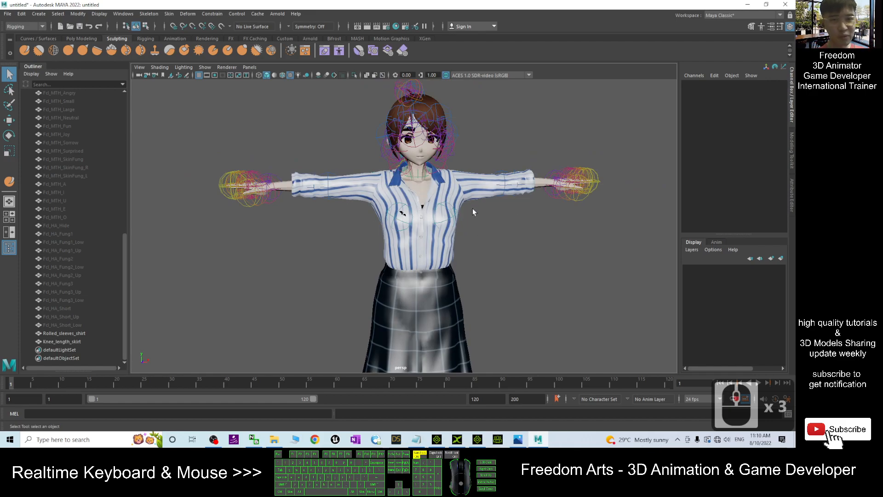
pyautogui.scroll(3, 489, 212)
pyautogui.click(548, 299)
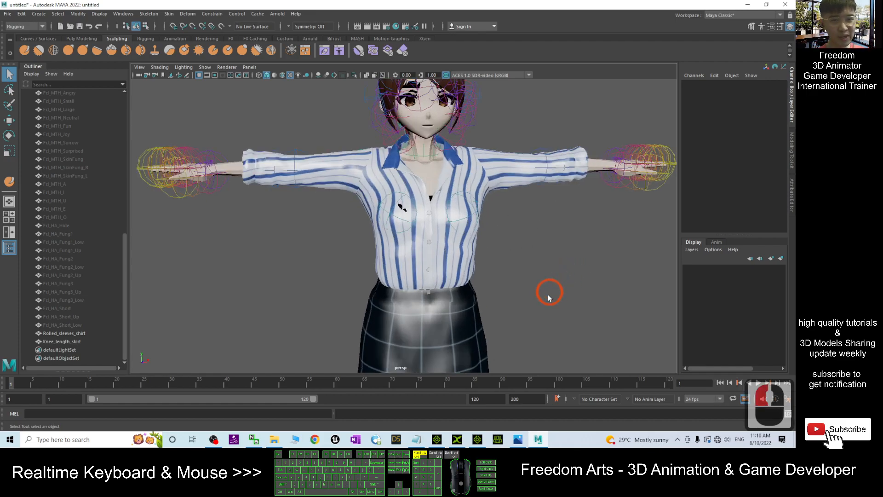
pyautogui.click(455, 312)
pyautogui.scroll(-2, 509, 308)
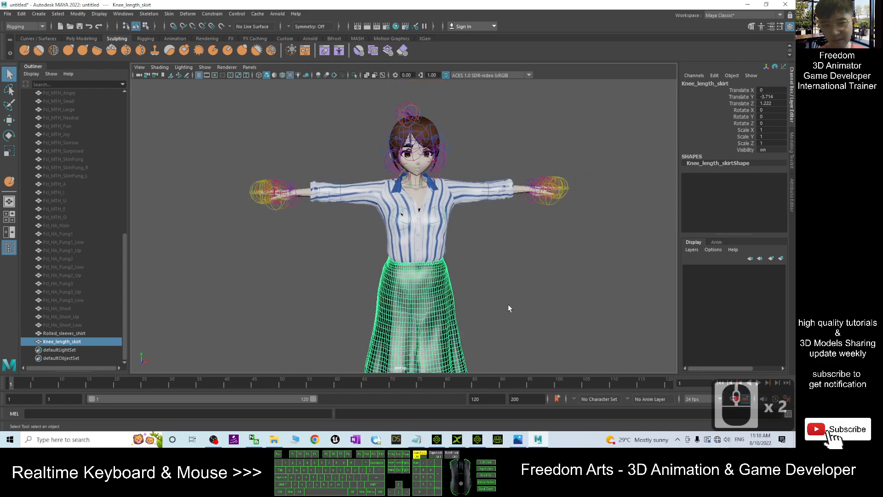
pyautogui.keyDown('alt'); pyautogui.moveTo(523, 315); pyautogui.dragTo(517, 203, button='middle'); pyautogui.keyUp('alt')
pyautogui.scroll(2, 538, 250)
pyautogui.click(529, 277)
pyautogui.scroll(-1, 547, 272)
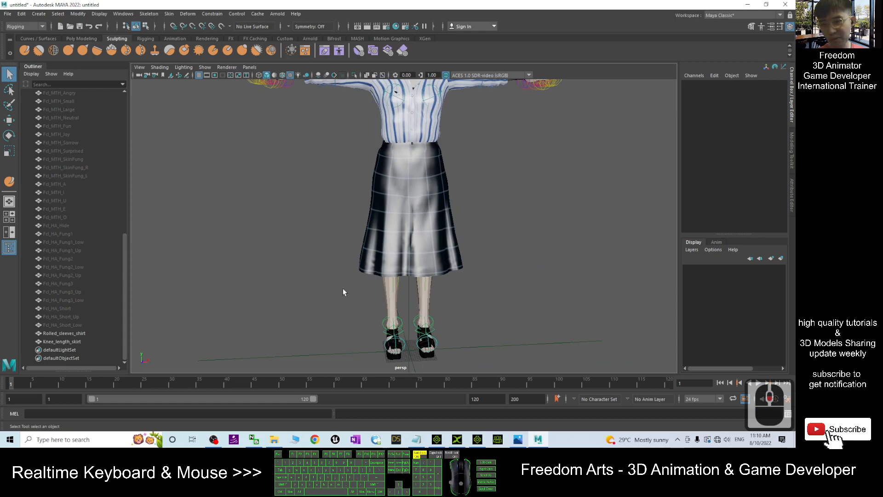
# Bind Knee_length_skirt to the Armature's Hips joint with Bind Skin and clear the selection.
pyautogui.click(448, 266)
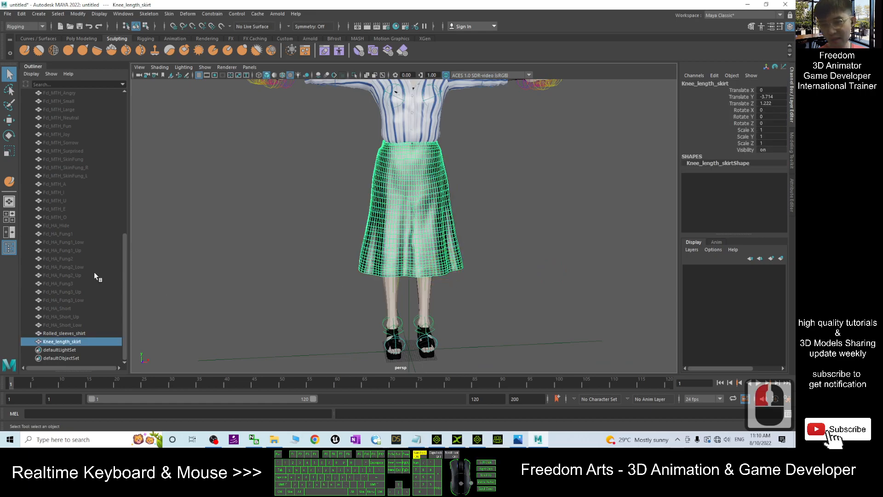
pyautogui.moveTo(125, 283); pyautogui.dragTo(192, 142)
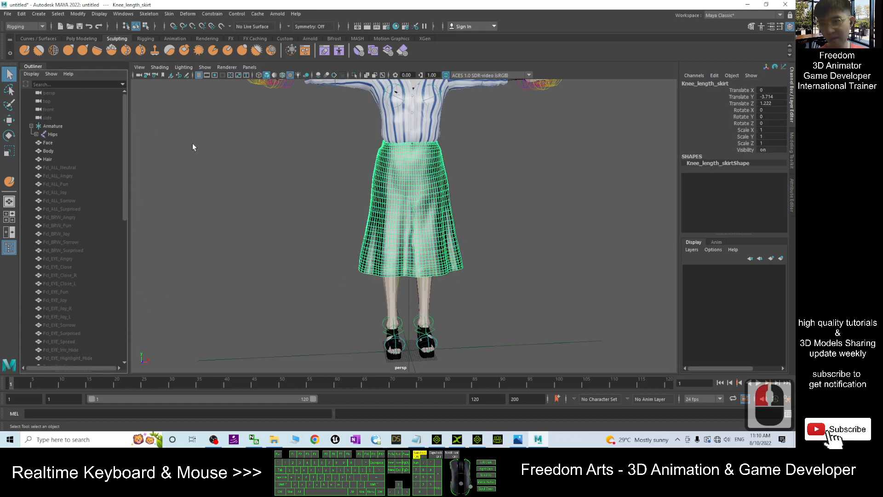
pyautogui.keyDown('ctrl'); pyautogui.click(54, 134); pyautogui.keyUp('ctrl')
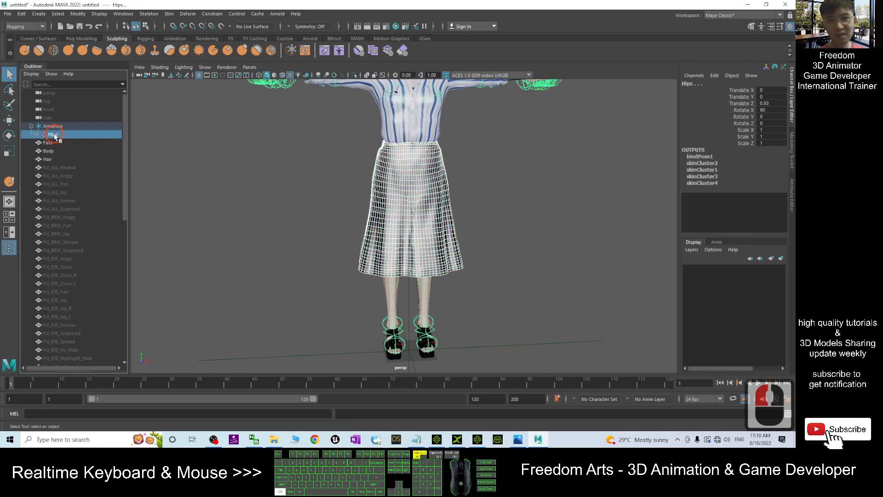
pyautogui.click(170, 14)
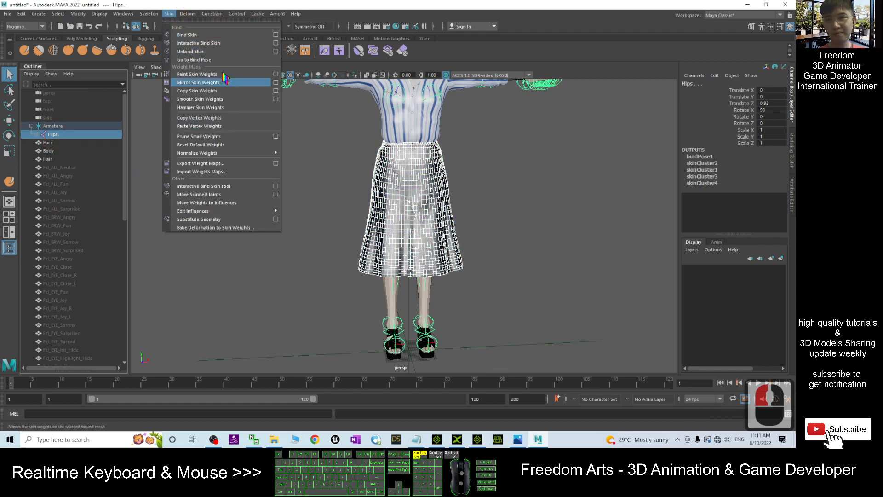
pyautogui.click(195, 37)
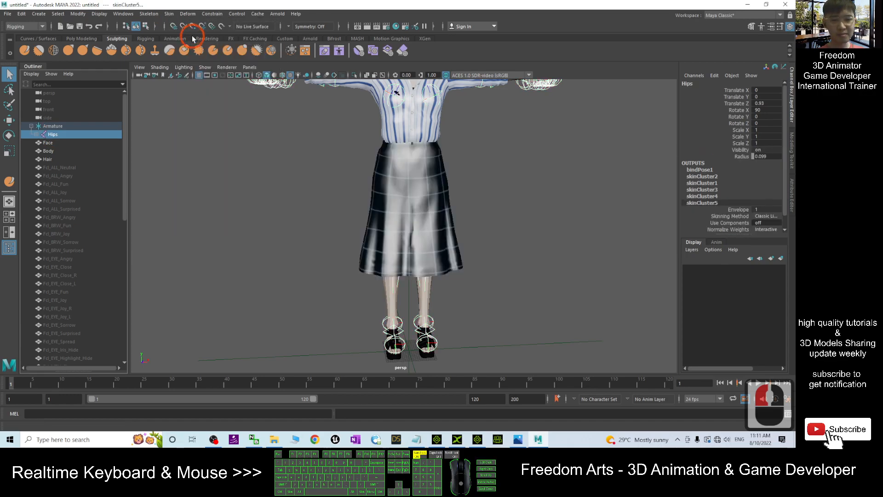
pyautogui.click(516, 239)
# Copy the skin weights from the Body mesh to Knee_length_skirt and clear the selection.
pyautogui.click(427, 302)
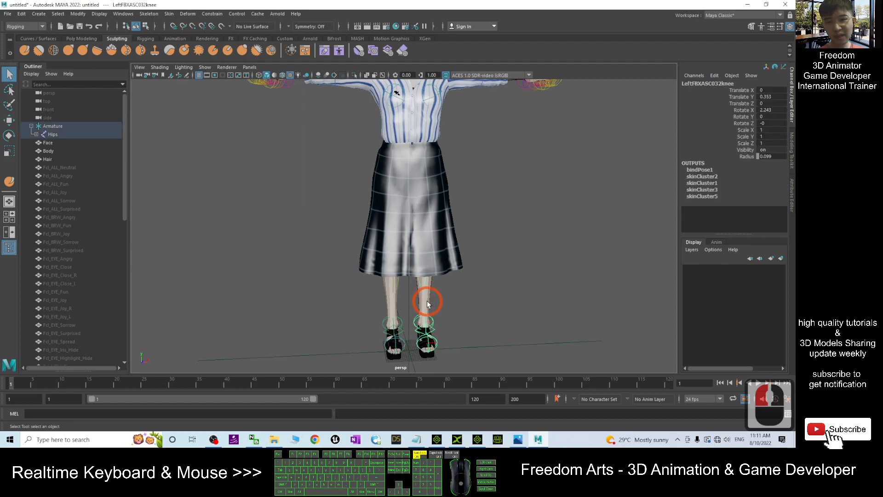
pyautogui.click(48, 151)
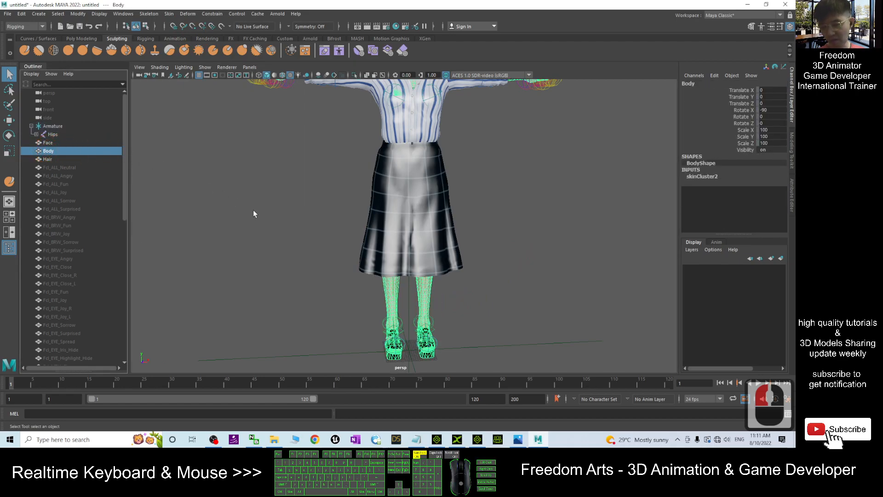
pyautogui.moveTo(125, 148); pyautogui.dragTo(144, 310)
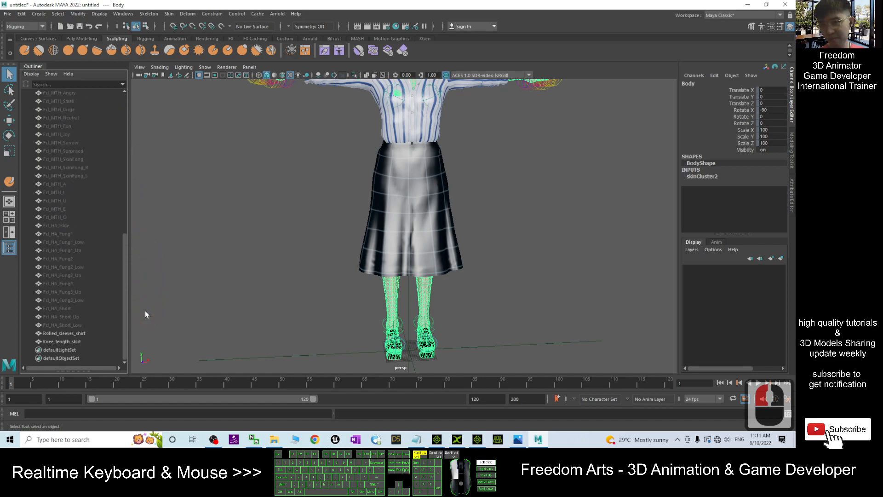
pyautogui.keyDown('ctrl'); pyautogui.click(69, 341); pyautogui.keyUp('ctrl')
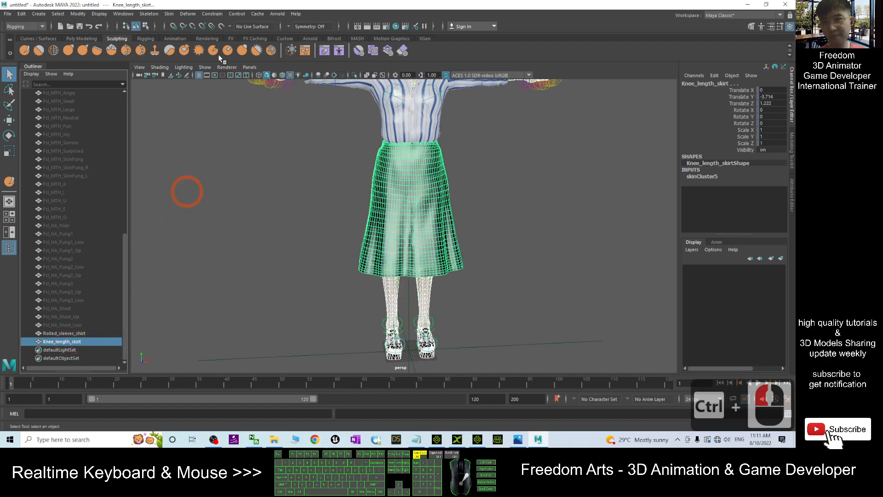
pyautogui.click(168, 14)
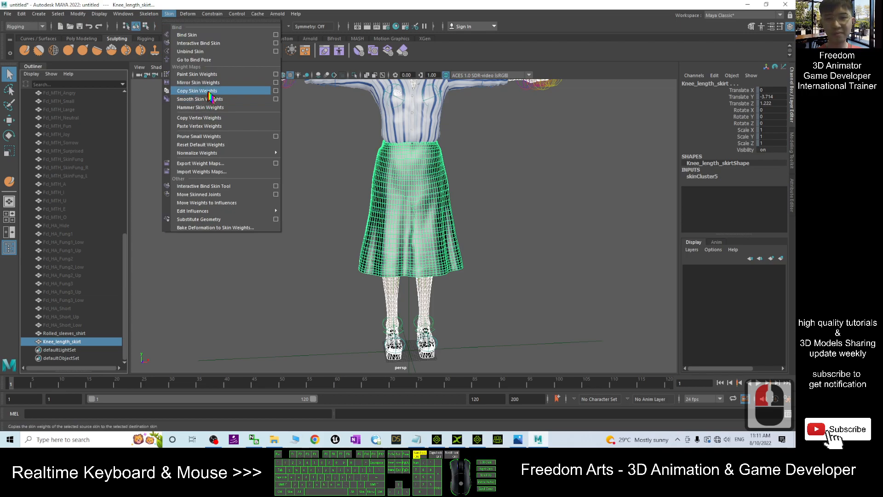
pyautogui.click(197, 92)
pyautogui.scroll(-5, 510, 206)
pyautogui.scroll(3, 501, 208)
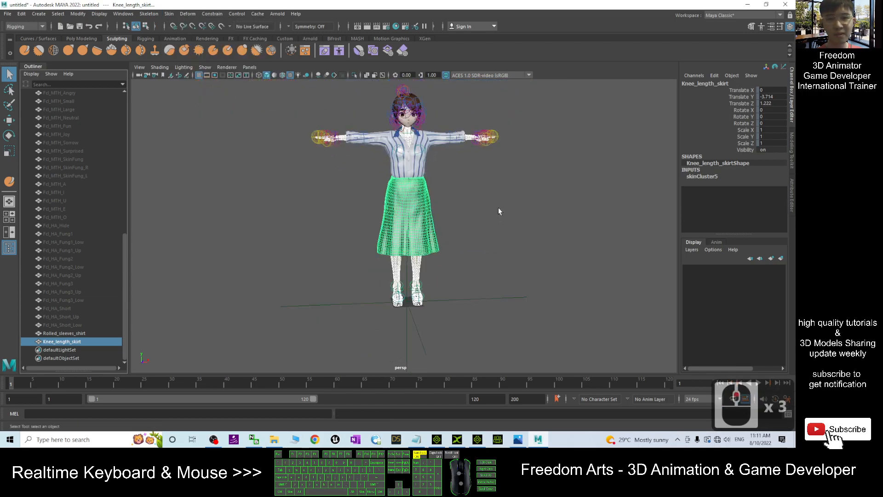
pyautogui.click(578, 214)
pyautogui.hotkey('ctrl', 'z')
pyautogui.scroll(2, 515, 216)
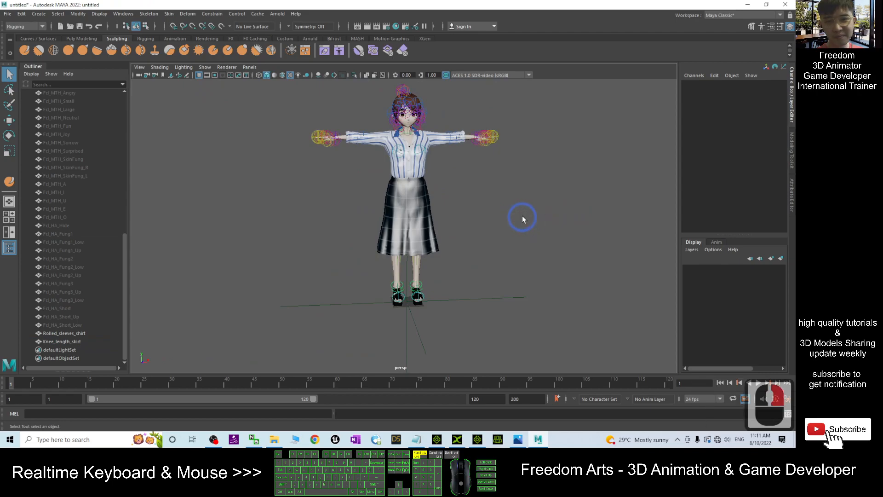
pyautogui.scroll(-2, 432, 167)
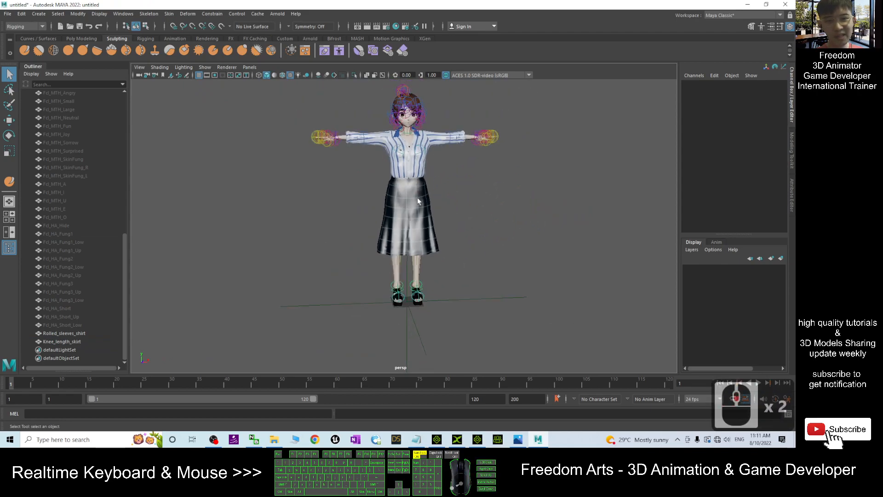
pyautogui.scroll(2, 443, 195)
pyautogui.scroll(-2, 470, 159)
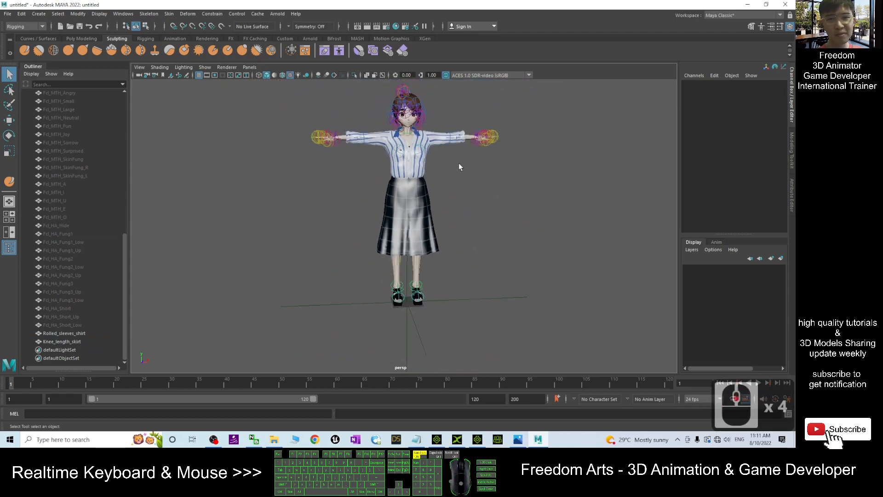
# Switch to notes.txt in Notepad and review STEP 04 to STEP 06, including the FBX export from Maya, then return to Maya.
pyautogui.moveTo(474, 2); pyautogui.dragTo(540, 71)
pyautogui.doubleClick(624, 42)
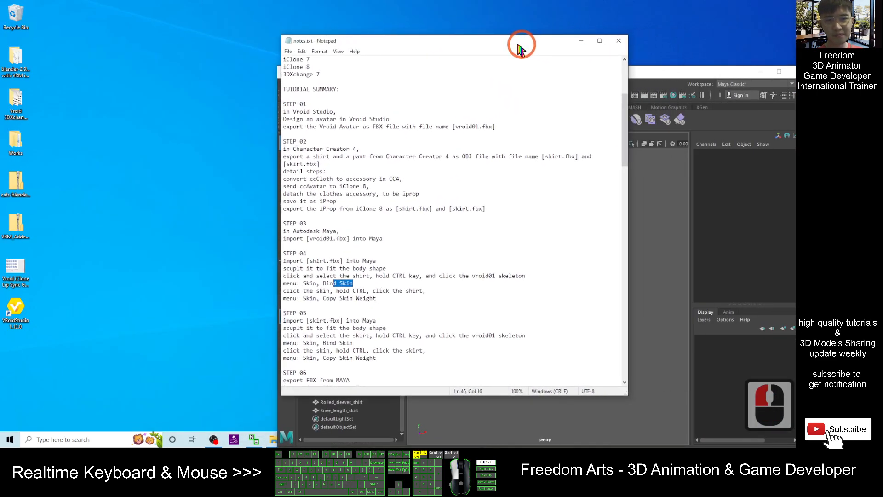
pyautogui.moveTo(302, 6); pyautogui.dragTo(519, 35)
pyautogui.moveTo(348, 249); pyautogui.dragTo(440, 294)
pyautogui.moveTo(349, 309); pyautogui.dragTo(462, 355)
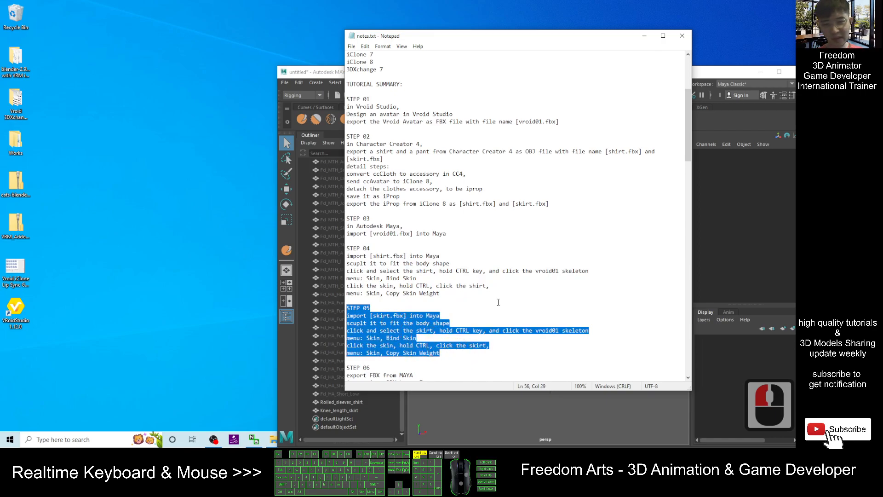
pyautogui.scroll(-4, 498, 302)
pyautogui.moveTo(350, 286); pyautogui.dragTo(413, 286)
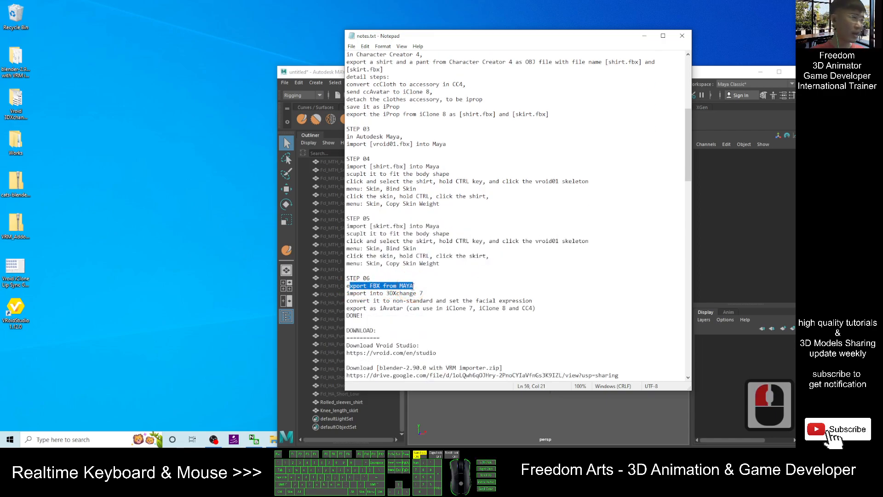
pyautogui.click(644, 36)
pyautogui.moveTo(555, 77); pyautogui.dragTo(550, 164)
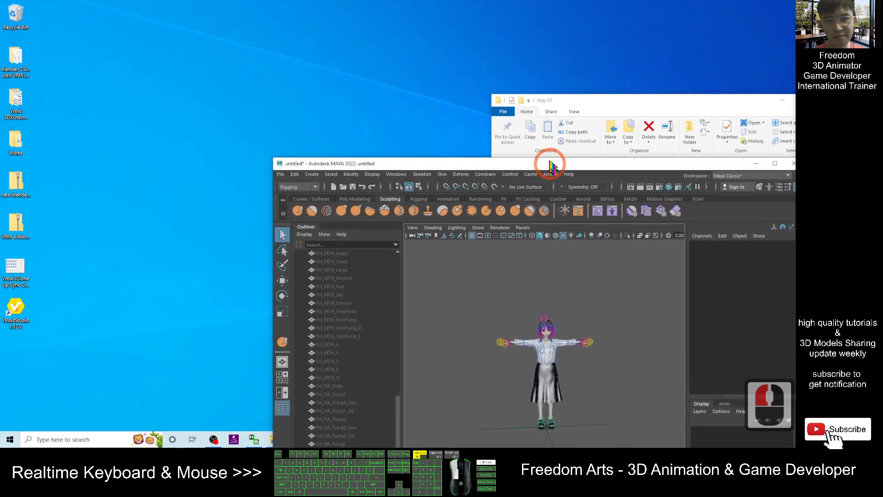
pyautogui.moveTo(590, 103); pyautogui.dragTo(406, 22)
pyautogui.moveTo(668, 163); pyautogui.dragTo(535, 6)
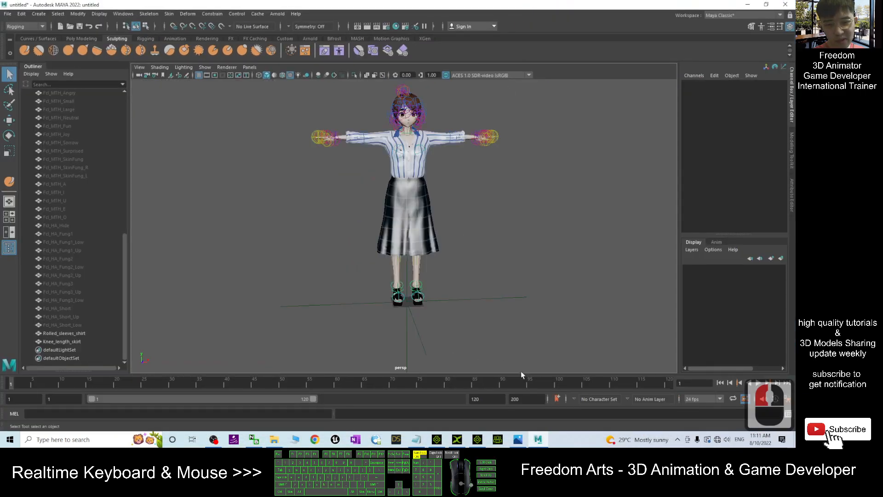
pyautogui.click(417, 441)
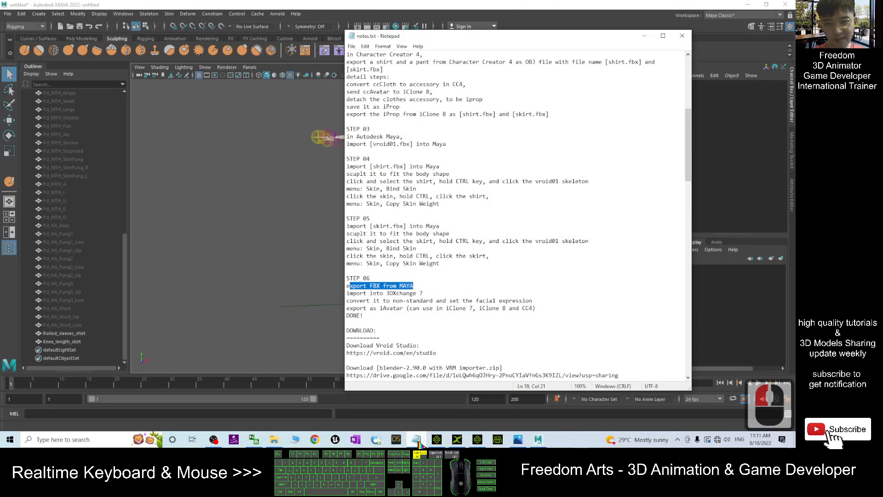
pyautogui.click(417, 440)
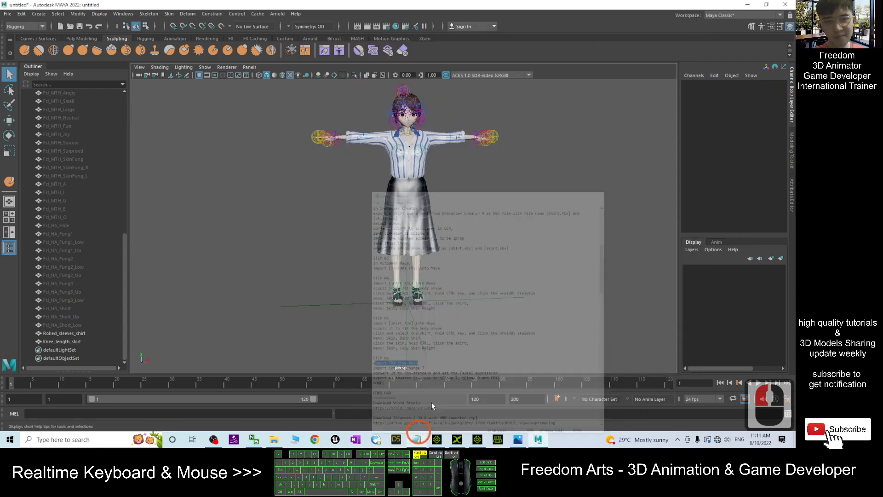
# Switch to File Explorer, create a folder named Step 06 inside Works, and open it.
pyautogui.click(747, 4)
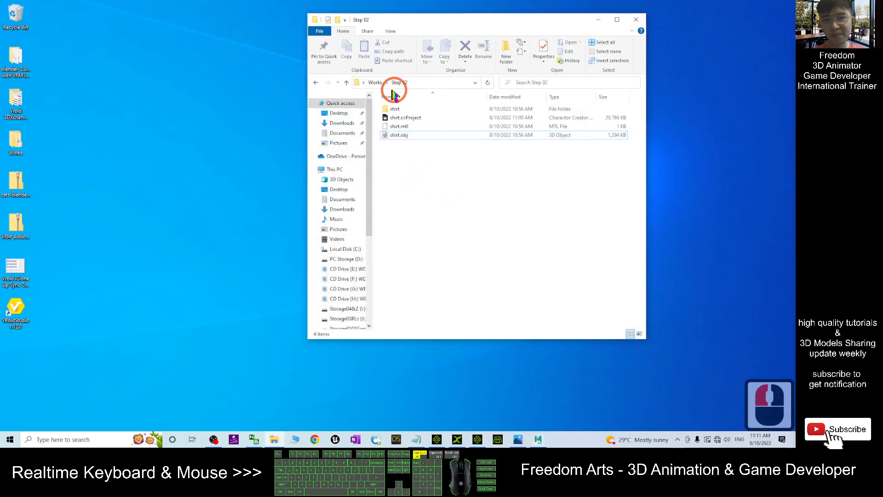
pyautogui.doubleClick(384, 83)
pyautogui.rightClick(395, 141)
pyautogui.moveTo(444, 251)
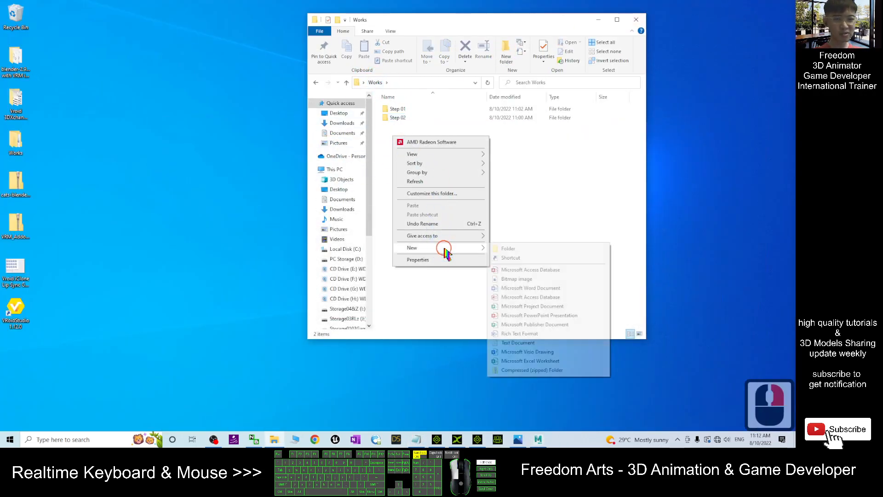
pyautogui.click(533, 250)
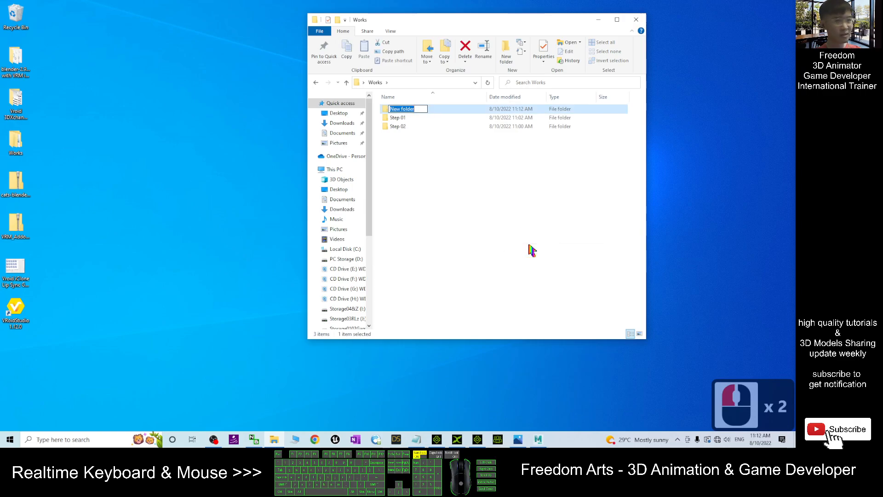
pyautogui.write('Step 0')
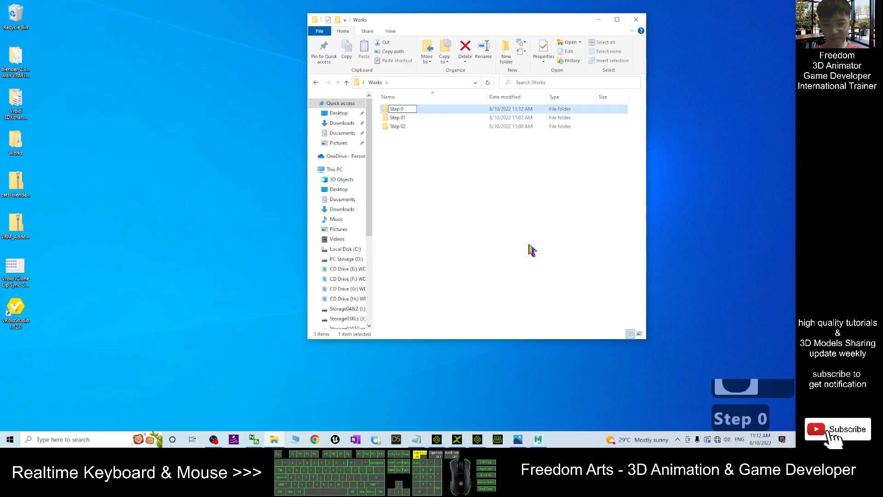
pyautogui.write('6')
pyautogui.press('Return')
pyautogui.press('Return')
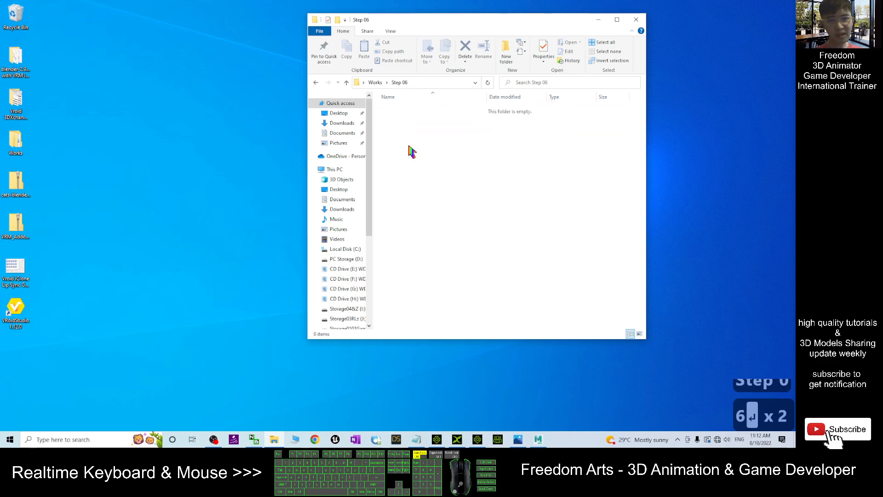
# Bring Maya back and arrange its window beside the Step 06 folder window so both are visible.
pyautogui.click(537, 439)
pyautogui.moveTo(322, 5); pyautogui.dragTo(598, 130)
pyautogui.moveTo(436, 17); pyautogui.dragTo(203, 27)
pyautogui.click(493, 132)
# Start Export All for the whole scene and set the file type to FBX export.
pyautogui.click(338, 139)
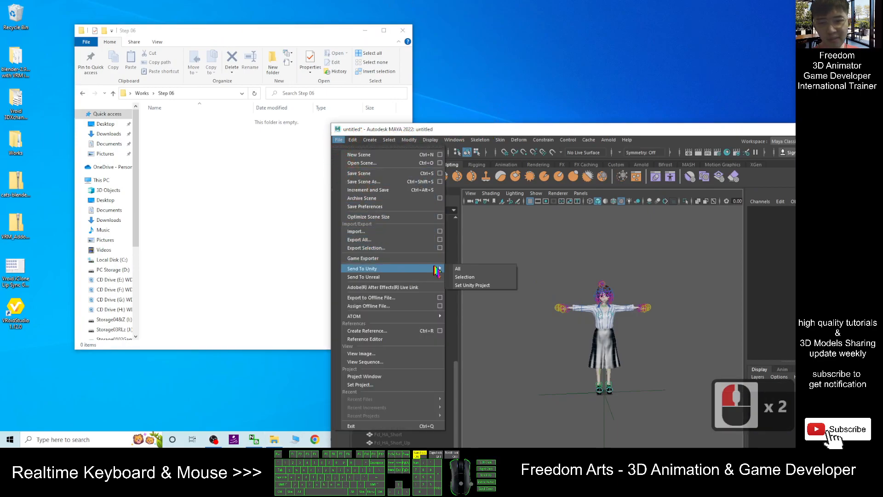
pyautogui.click(359, 240)
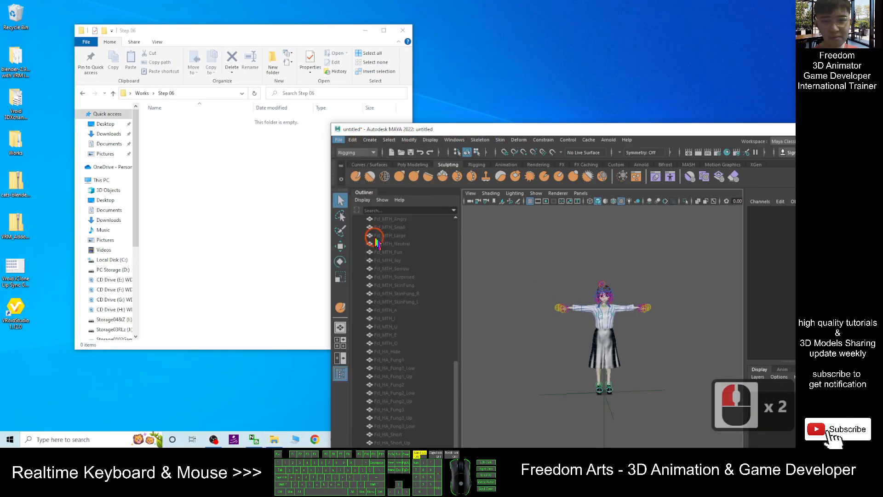
pyautogui.moveTo(286, 86); pyautogui.dragTo(440, 80)
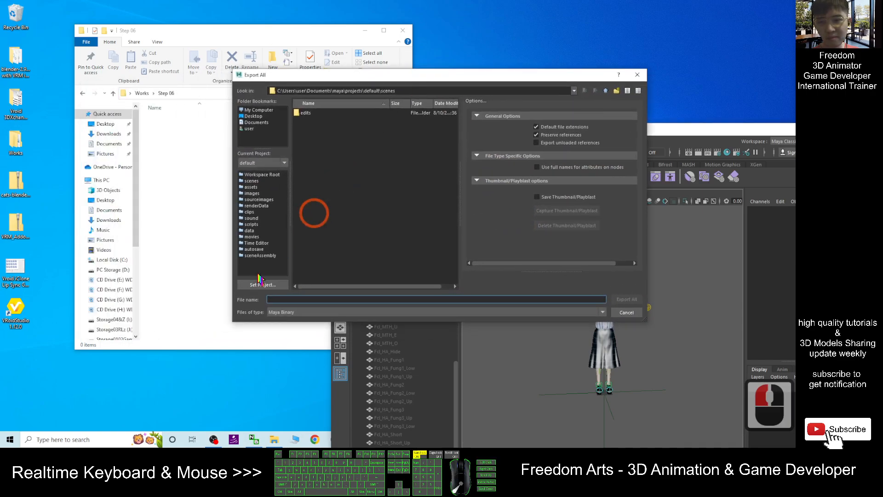
pyautogui.click(284, 312)
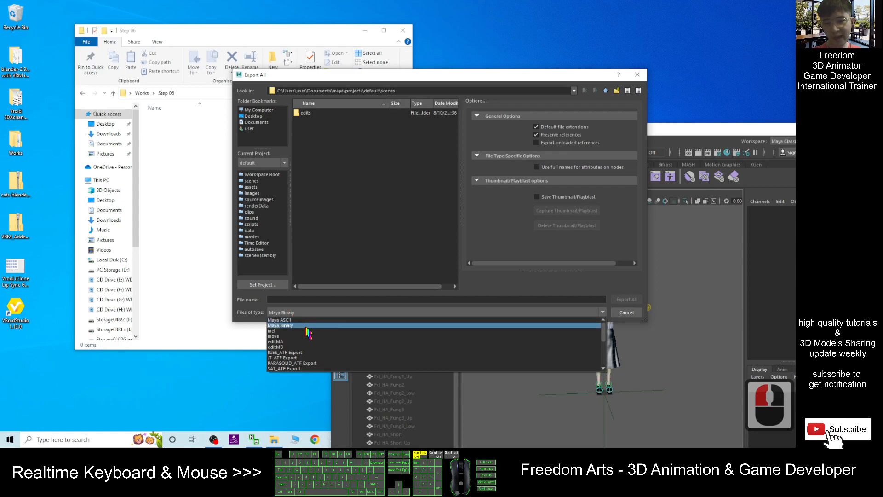
pyautogui.scroll(-4, 300, 352)
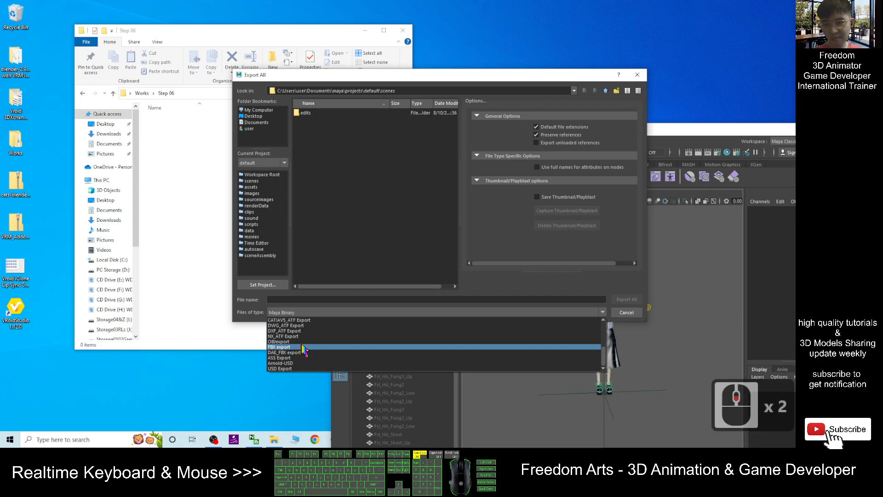
pyautogui.scroll(2, 322, 341)
pyautogui.scroll(-2, 324, 338)
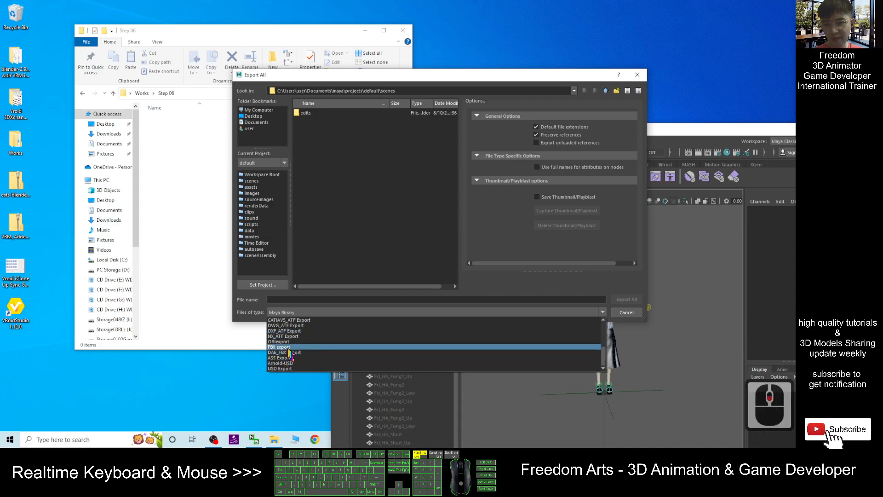
pyautogui.click(285, 348)
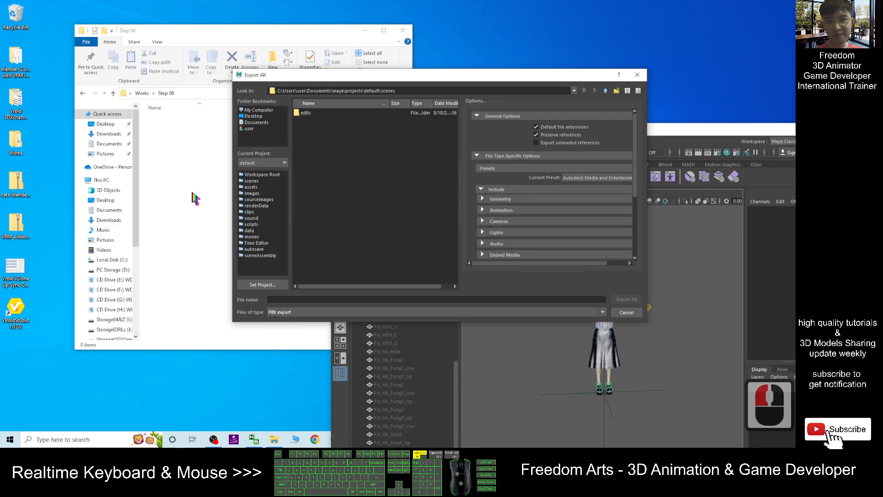
# Copy the Step 06 folder's path from File Explorer and set it as the export location in Maya's Export All dialog.
pyautogui.click(179, 116)
pyautogui.click(193, 93)
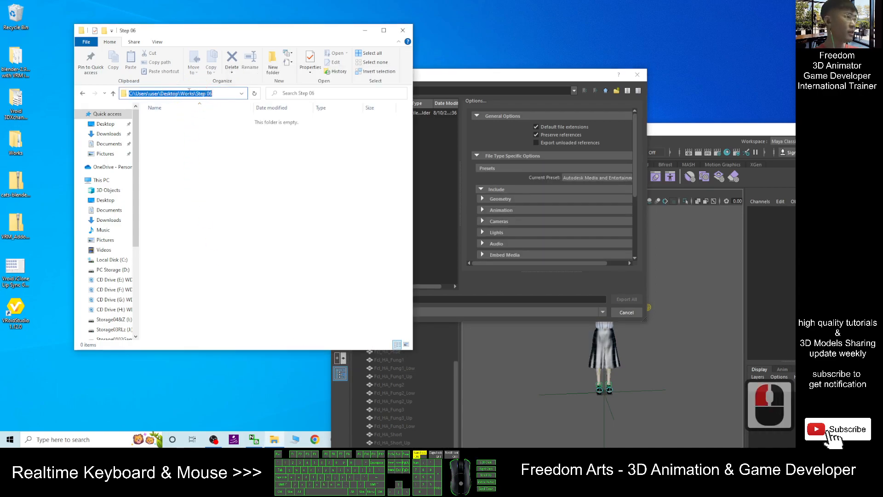
pyautogui.hotkey('ctrl', 'c')
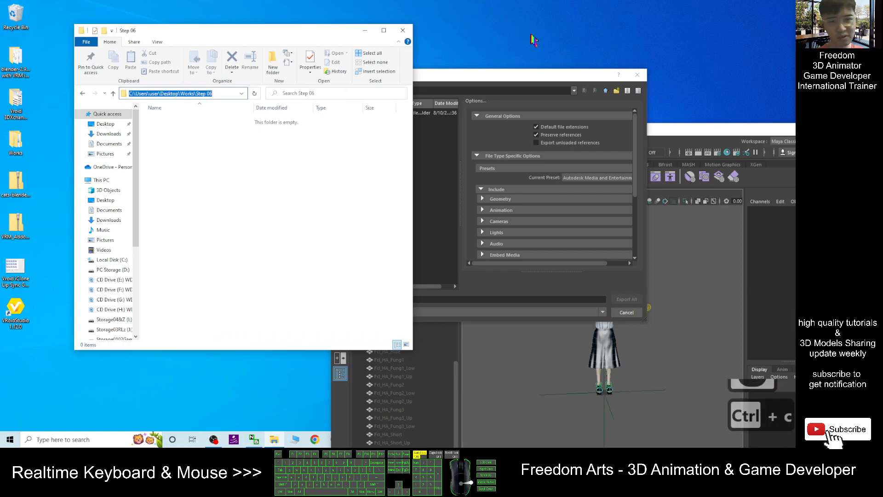
pyautogui.click(488, 85)
pyautogui.doubleClick(420, 174)
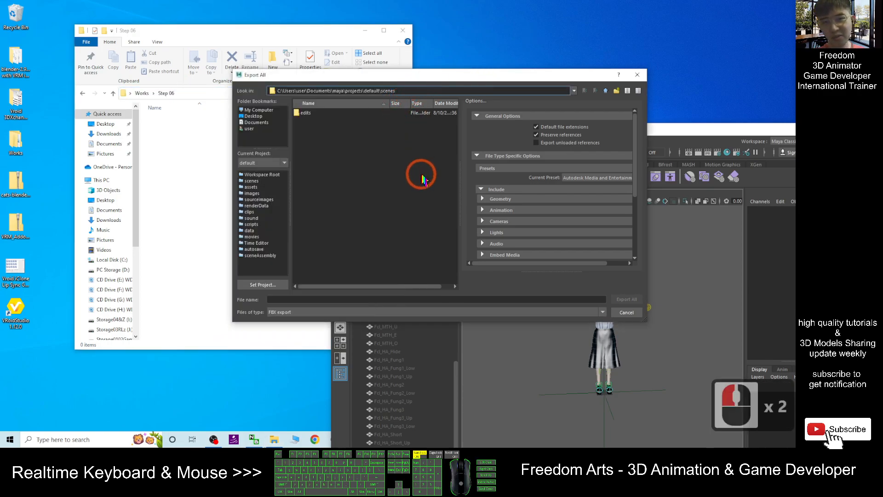
pyautogui.hotkey('ctrl', 'a')
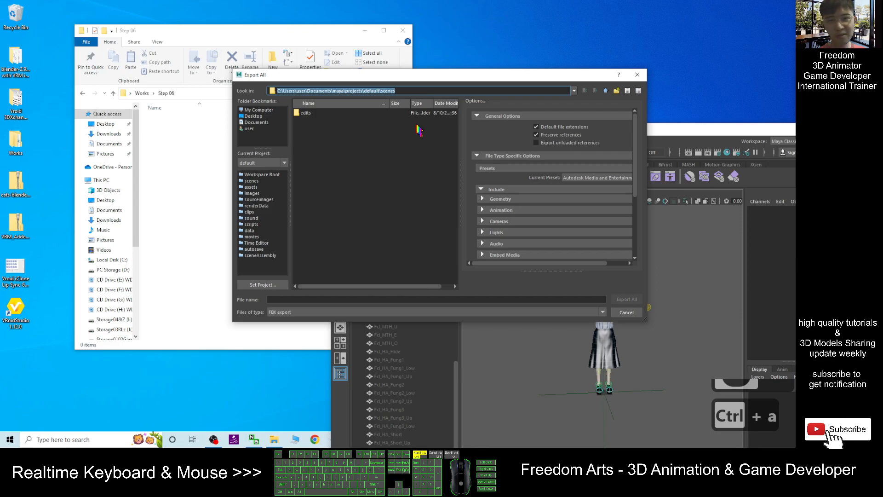
pyautogui.press('Delete')
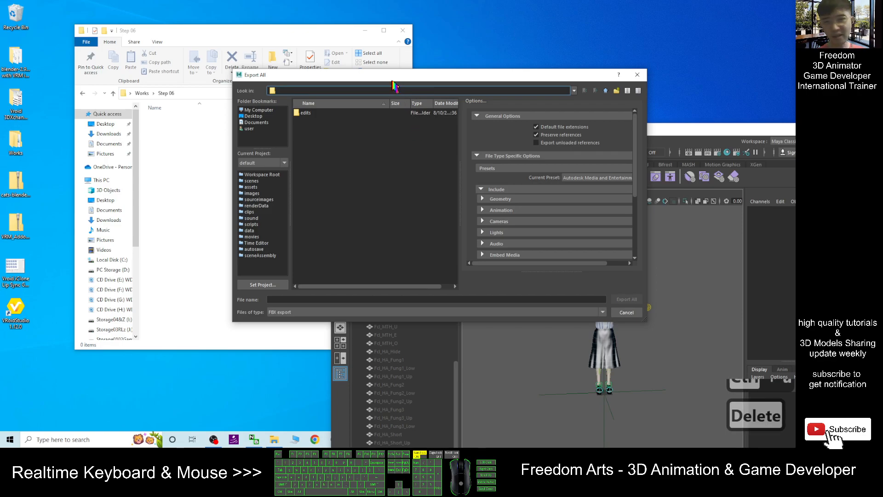
pyautogui.hotkey('ctrl', 'v')
pyautogui.press('Return')
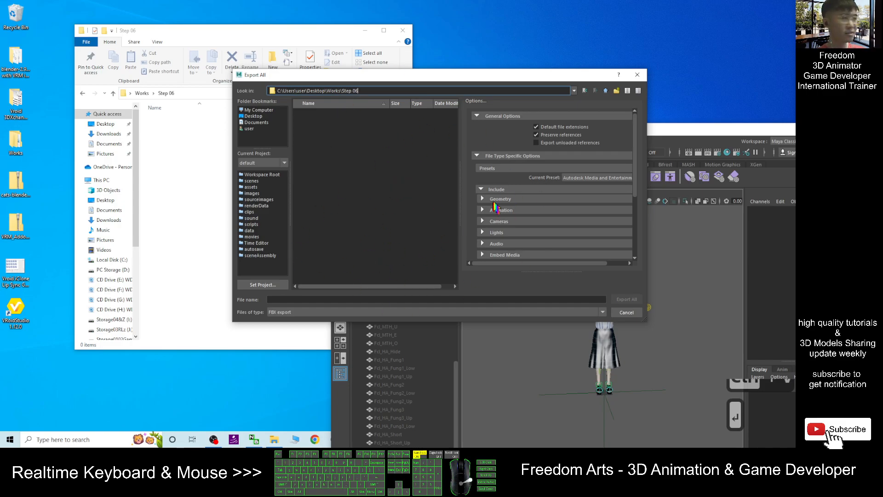
# Close the File Explorer window for the Storage05 drive, name the export file vroid01, and export the scene.
pyautogui.click(273, 299)
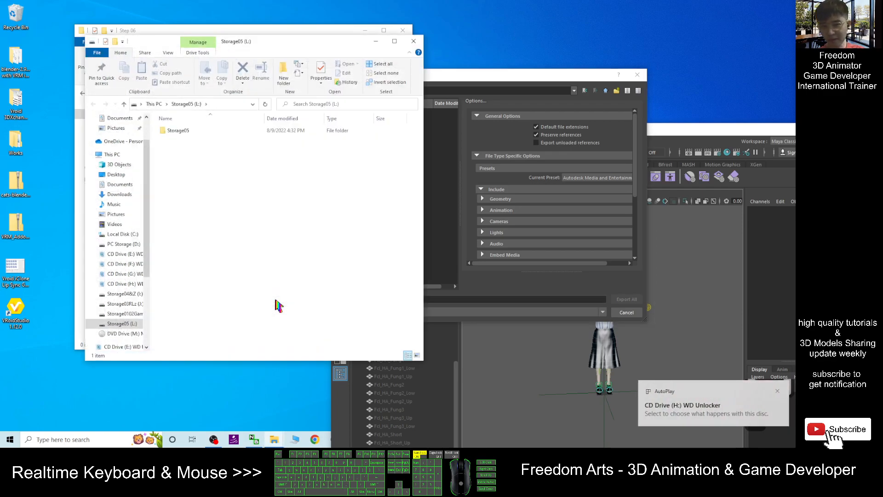
pyautogui.click(413, 41)
pyautogui.click(374, 144)
pyautogui.click(314, 299)
pyautogui.write('vroid01')
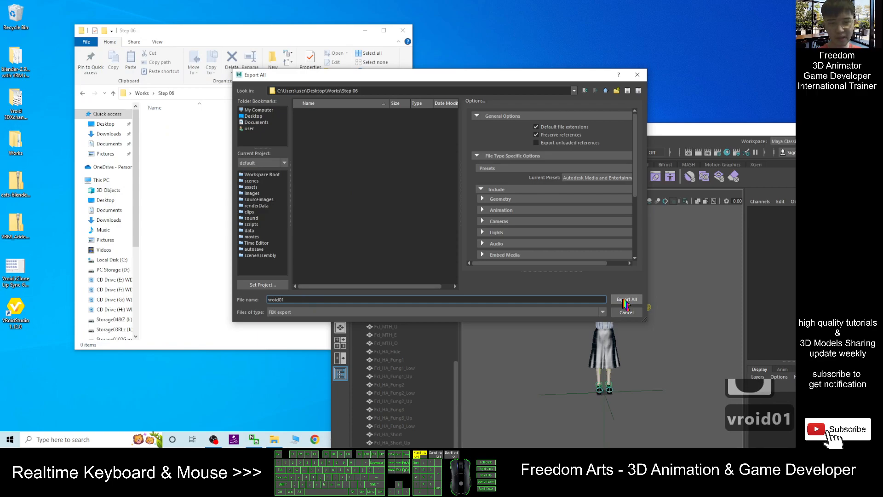
pyautogui.click(626, 300)
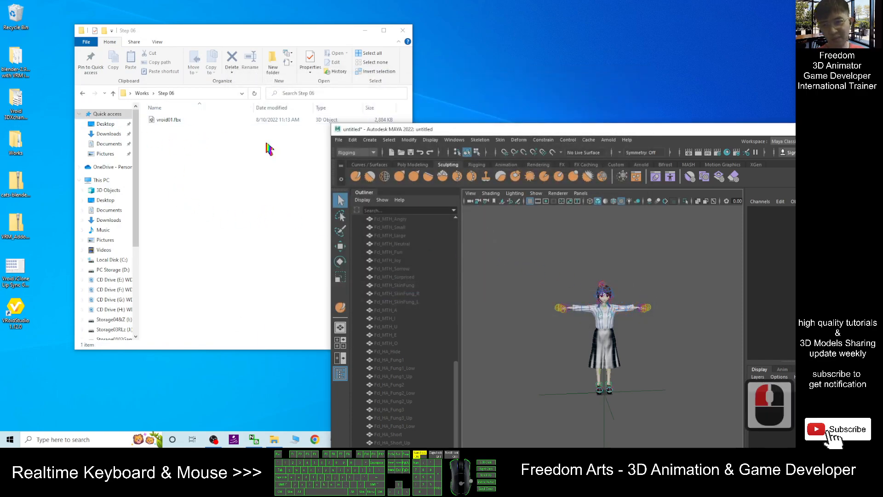
# Start Save Scene As and set its location to the copied path C:\Users\user\Desktop\Works\Step 06.
pyautogui.click(338, 139)
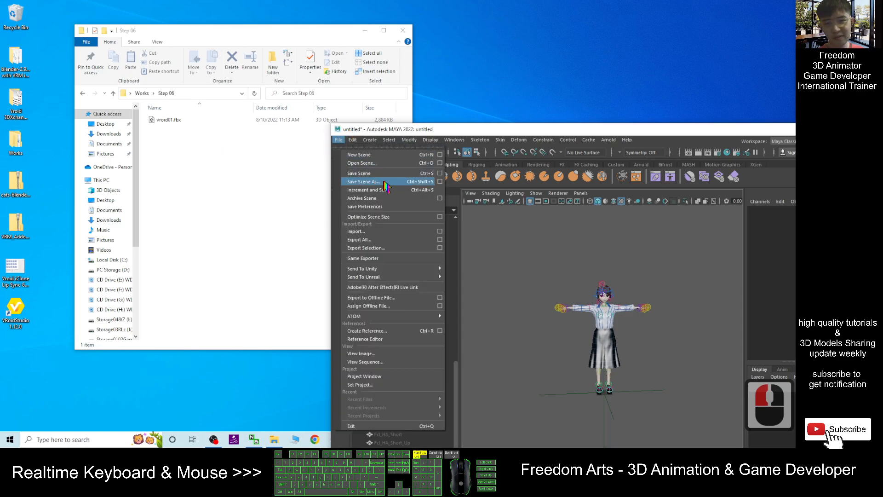
pyautogui.click(363, 181)
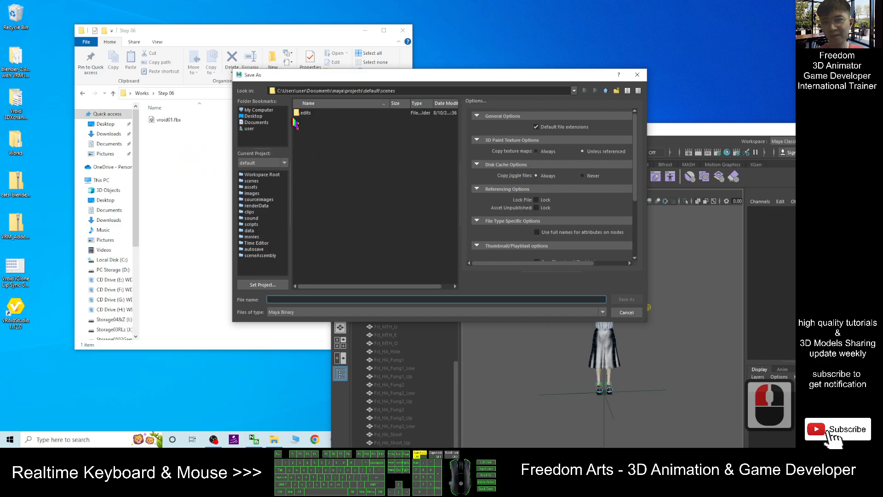
pyautogui.click(217, 93)
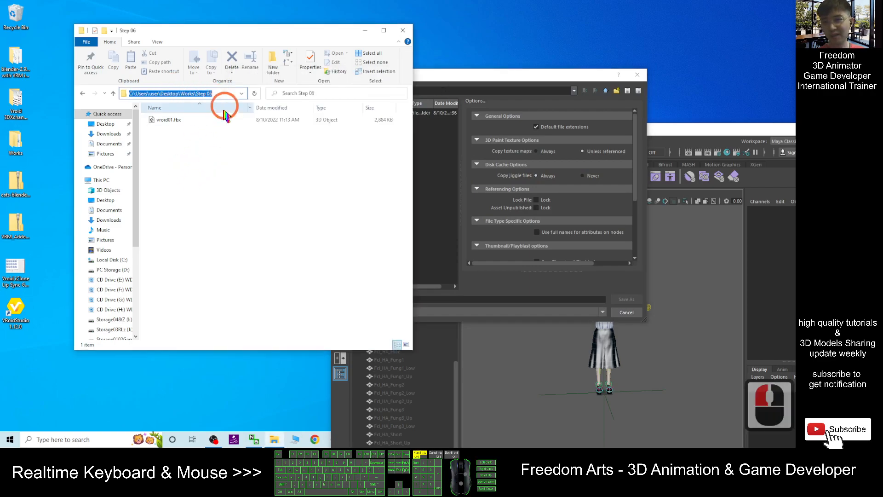
pyautogui.hotkey('ctrl', 'c')
pyautogui.click(404, 102)
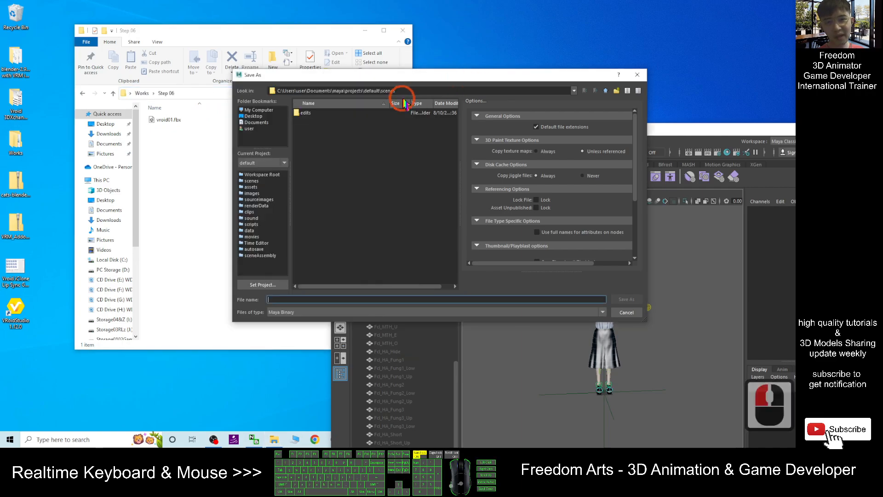
pyautogui.doubleClick(413, 91)
pyautogui.hotkey('ctrl', 'a')
pyautogui.press('Delete')
pyautogui.hotkey('ctrl', 'v')
pyautogui.press('Return')
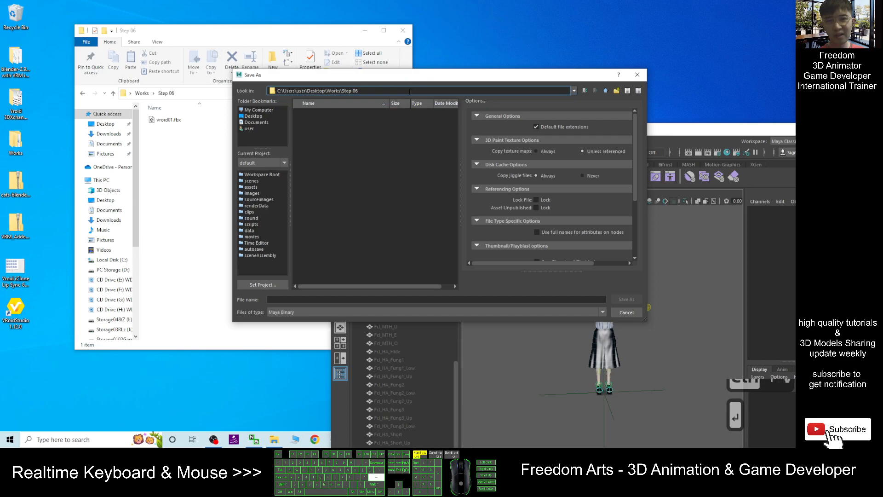
# Save the scene as vroid01 in Maya Binary format.
pyautogui.click(303, 300)
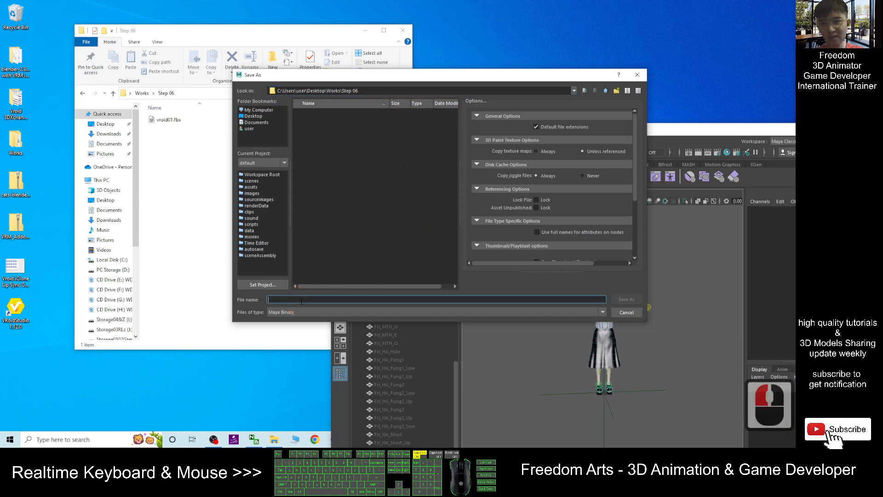
pyautogui.write('vroid01')
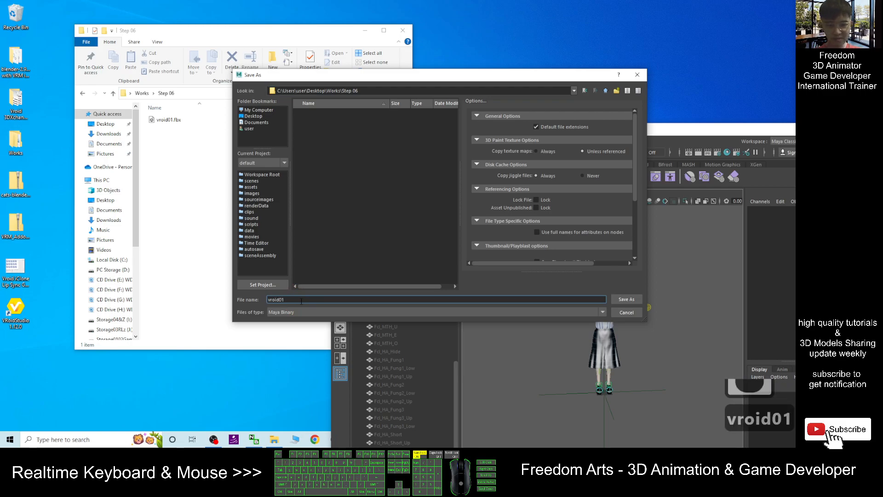
pyautogui.press('Return')
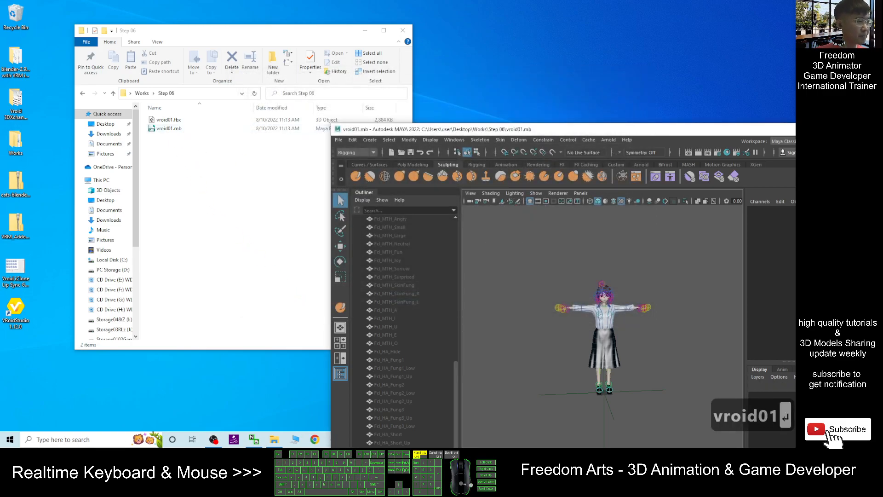
# Maximize the Maya window and clear the selection in the viewport.
pyautogui.click(567, 131)
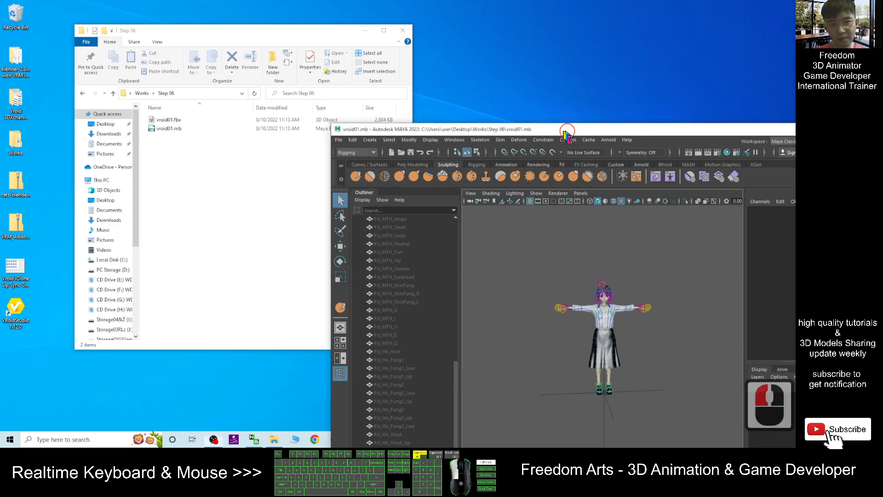
pyautogui.moveTo(567, 133); pyautogui.dragTo(404, 3)
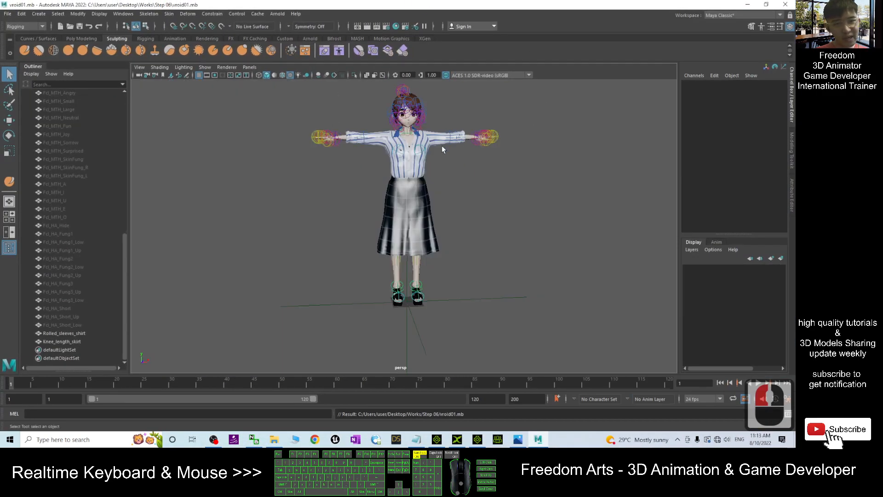
pyautogui.click(473, 183)
pyautogui.click(407, 162)
pyautogui.click(517, 183)
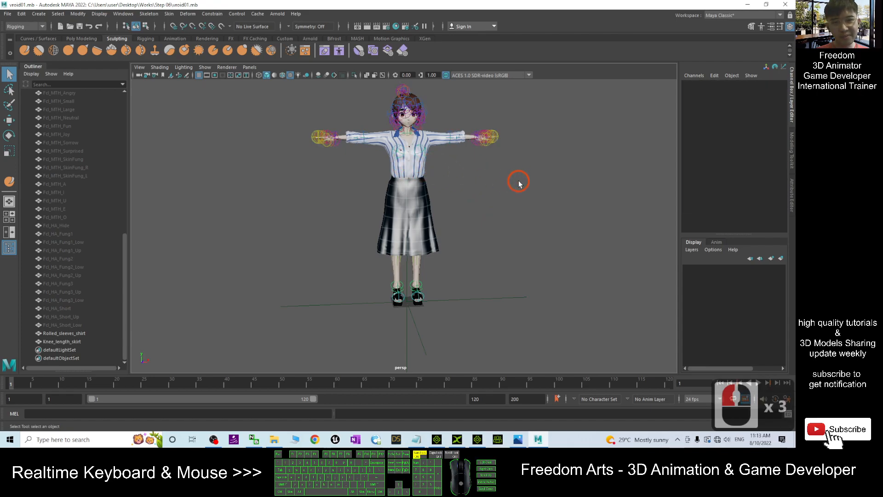
# Close the vroid01 scene in Maya and return to the Step 06 folder.
pyautogui.click(413, 179)
pyautogui.click(417, 192)
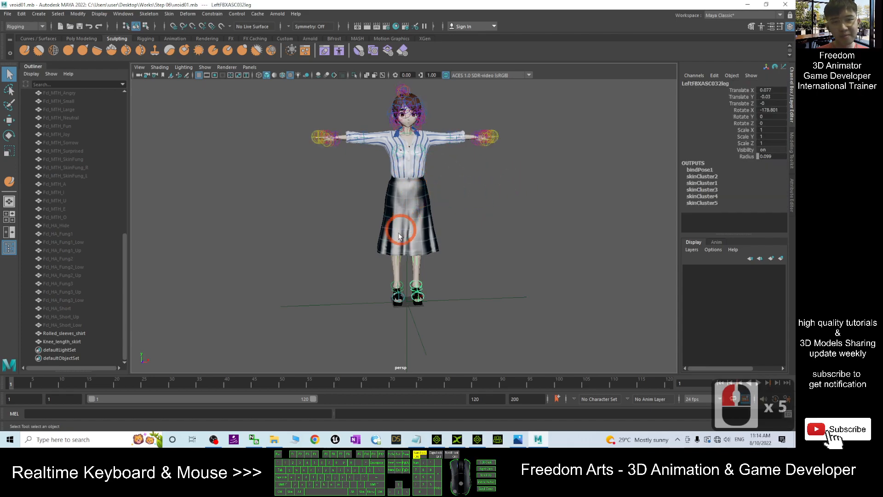
pyautogui.click(785, 4)
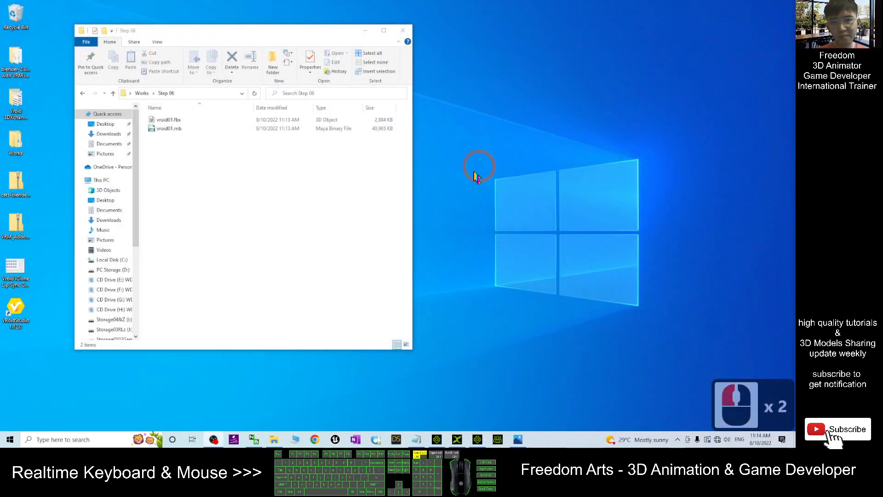
# Look over the exported vroid01.fbx in the Step 06 folder.
pyautogui.click(168, 120)
pyautogui.moveTo(252, 31); pyautogui.dragTo(487, 105)
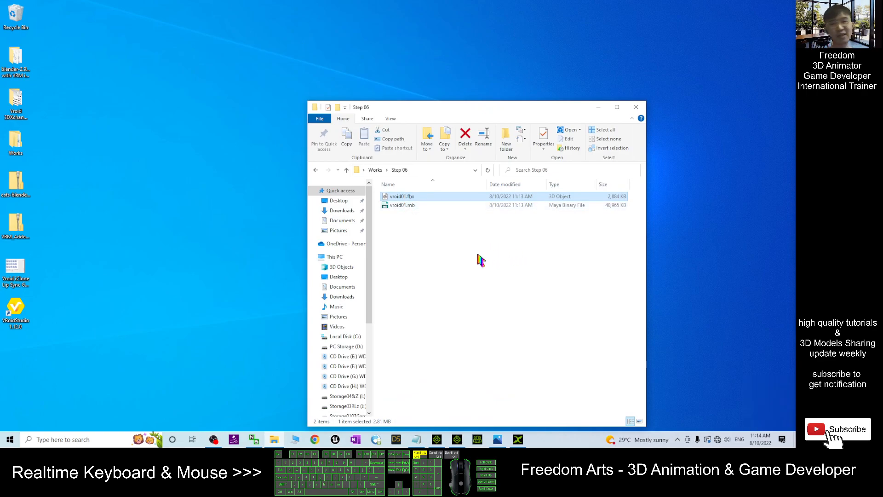
pyautogui.click(497, 305)
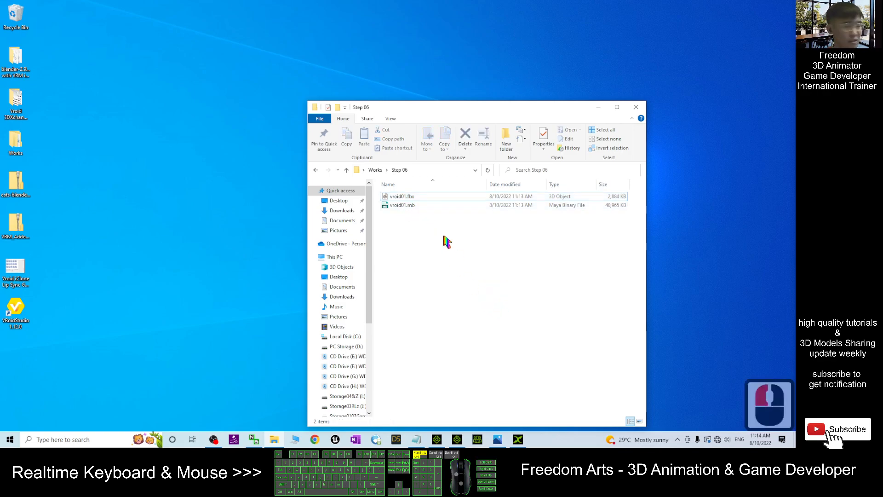
pyautogui.click(403, 197)
pyautogui.moveTo(471, 112); pyautogui.dragTo(366, 81)
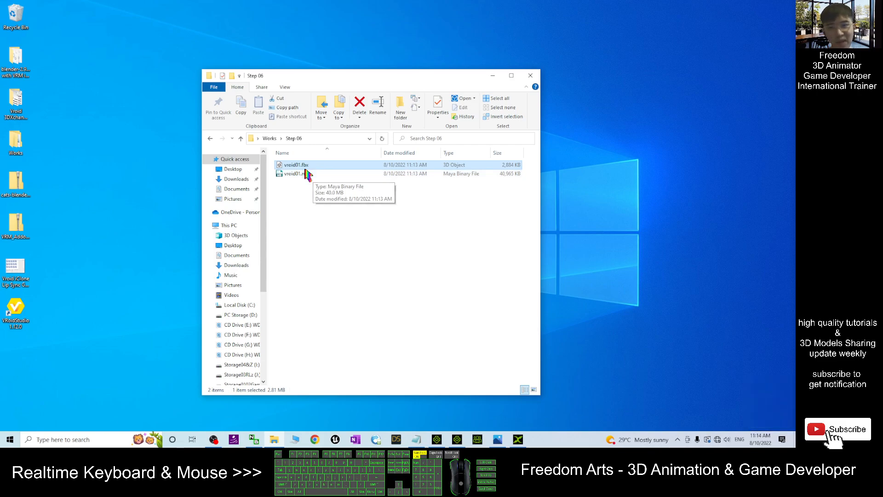
pyautogui.click(290, 163)
pyautogui.click(335, 222)
pyautogui.click(495, 328)
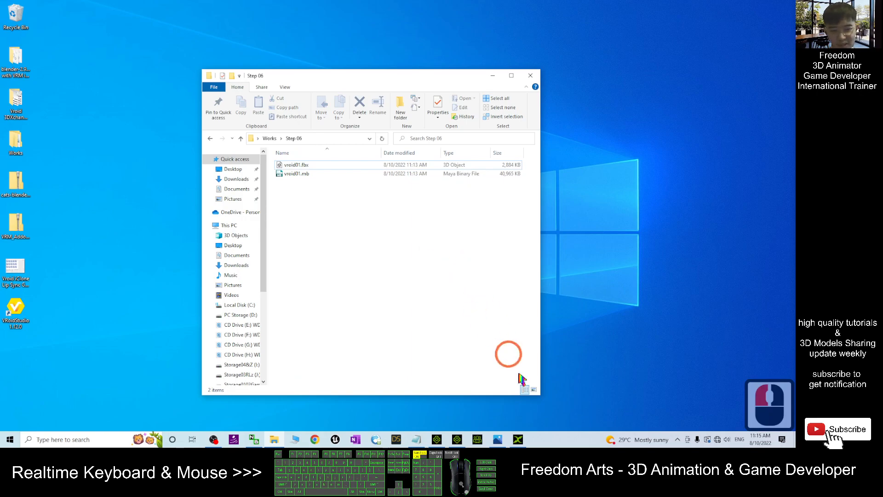
# Review the STEP 06 instructions in notes.txt, glancing at the workflow cover image, and put the notes away.
pyautogui.click(417, 441)
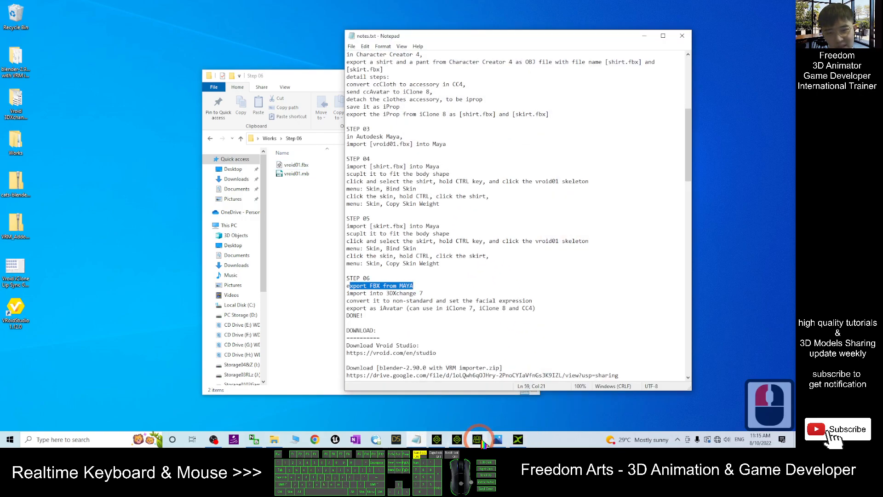
pyautogui.moveTo(202, 234); pyautogui.dragTo(388, 5)
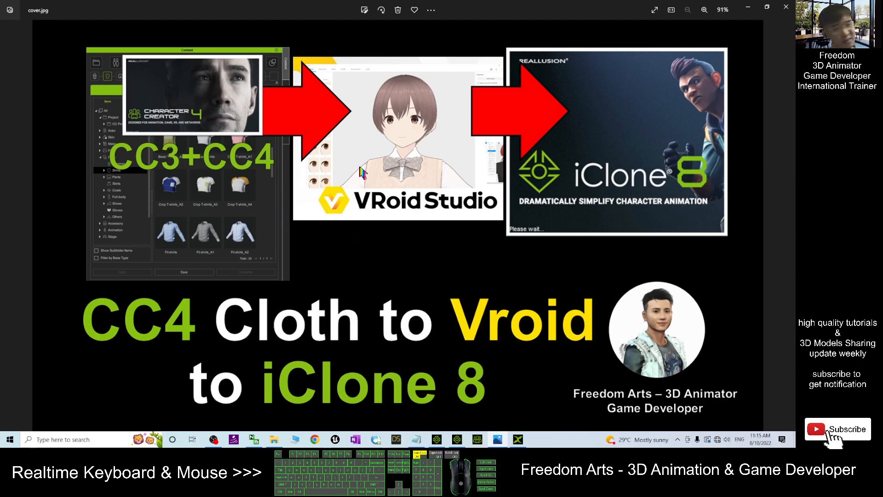
pyautogui.moveTo(546, 6); pyautogui.dragTo(0, 229)
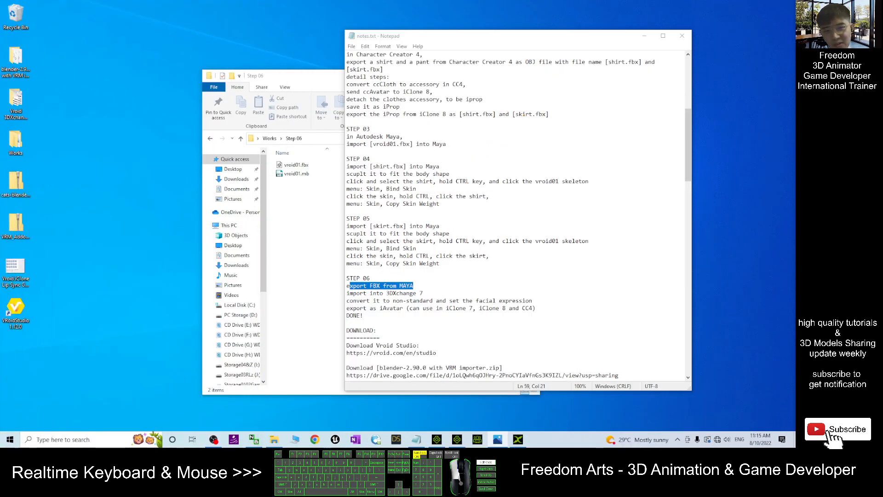
pyautogui.click(440, 296)
pyautogui.scroll(-1, 441, 296)
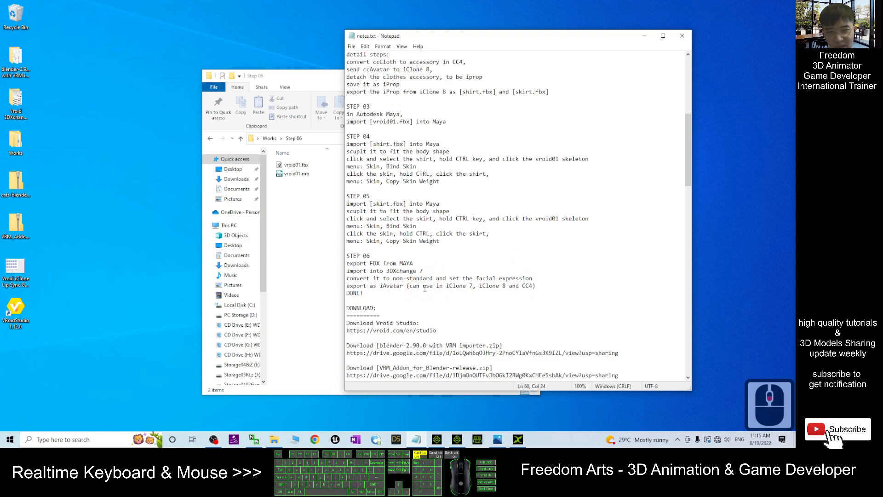
pyautogui.scroll(-1, 415, 260)
pyautogui.moveTo(357, 256); pyautogui.dragTo(466, 252)
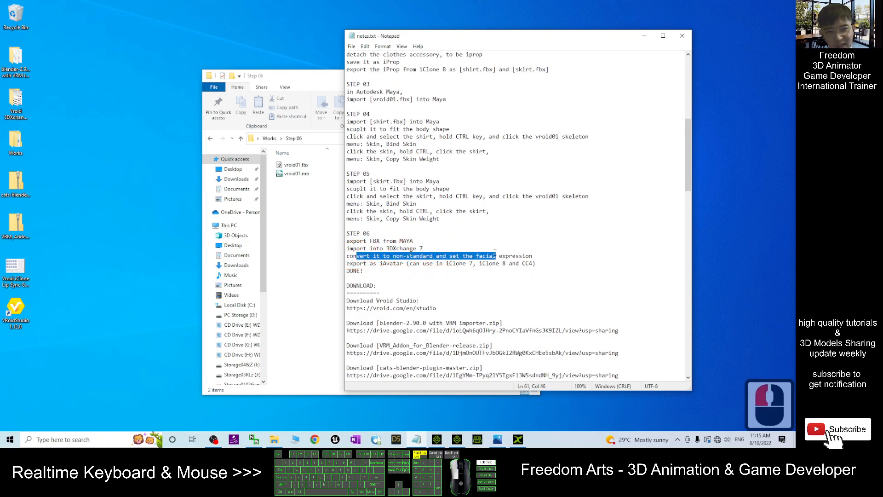
pyautogui.click(425, 249)
pyautogui.moveTo(354, 249); pyautogui.dragTo(429, 250)
pyautogui.click(474, 247)
pyautogui.click(475, 247)
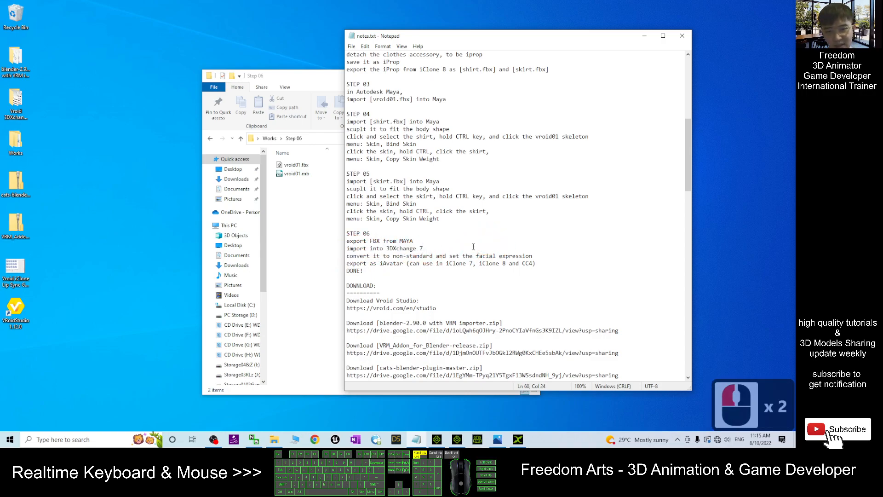
pyautogui.click(482, 262)
pyautogui.click(548, 256)
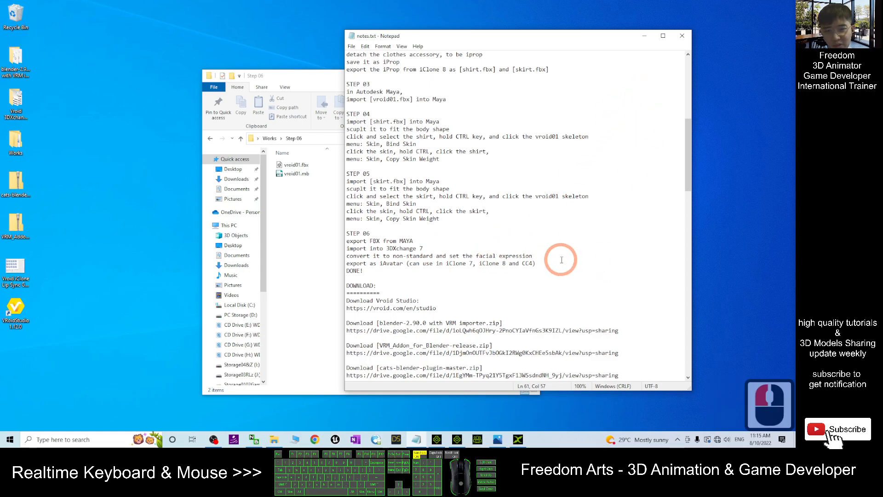
pyautogui.click(645, 36)
# Switch to iClone 3DXchange 7 and arrange its window beside the Step 06 folder.
pyautogui.moveTo(407, 78); pyautogui.dragTo(282, 62)
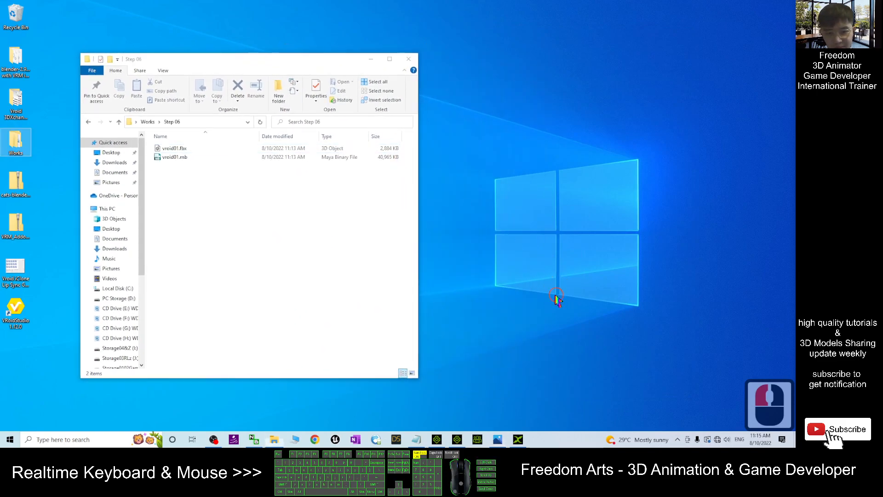
pyautogui.click(518, 439)
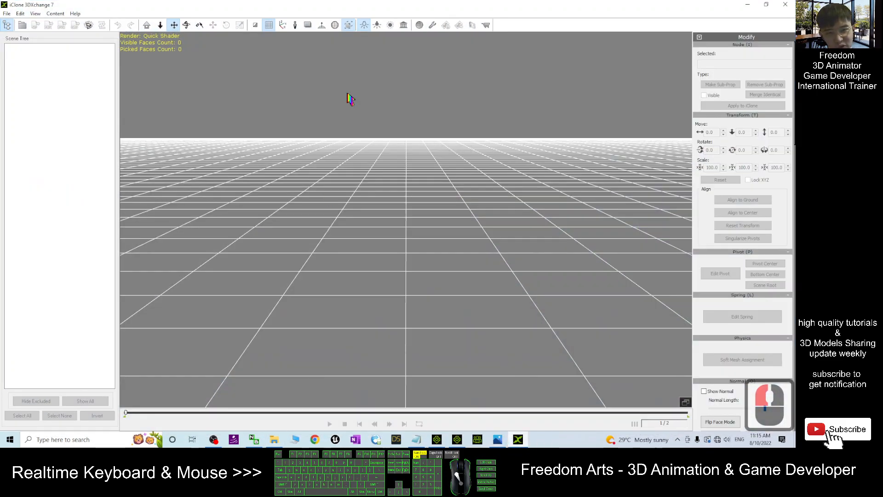
pyautogui.moveTo(511, 5); pyautogui.dragTo(548, 48)
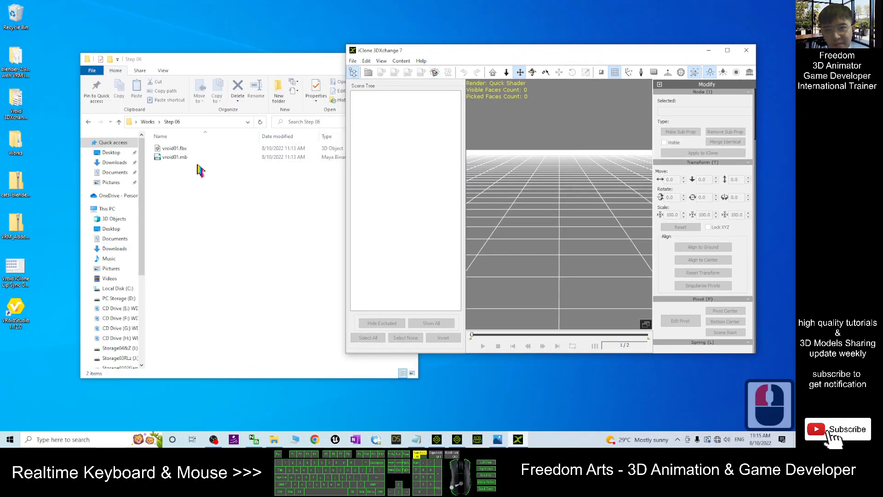
# Import vroid01.fbx from the Step 06 folder into 3DXchange with the default FBX import options.
pyautogui.click(174, 150)
pyautogui.moveTo(174, 150); pyautogui.dragTo(575, 236)
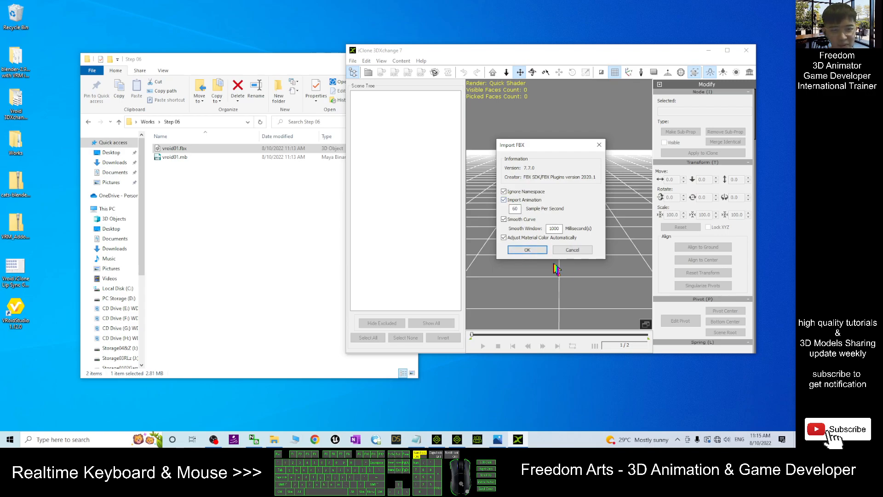
pyautogui.click(520, 250)
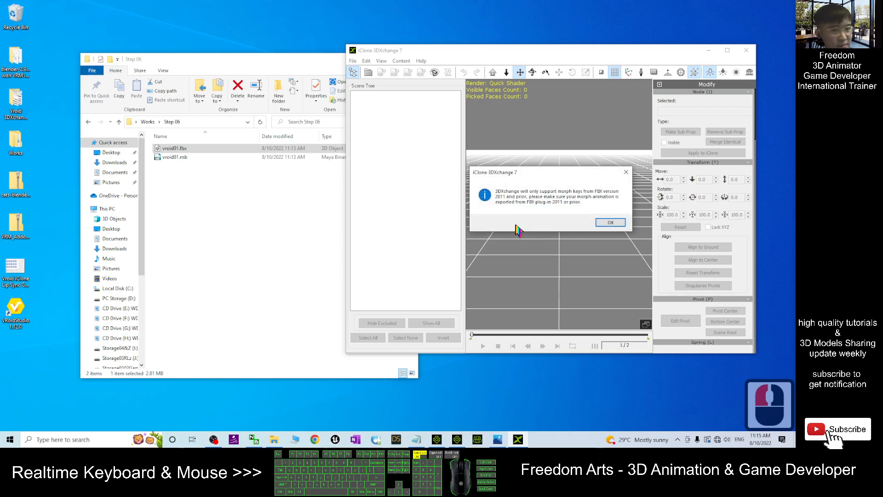
pyautogui.click(604, 224)
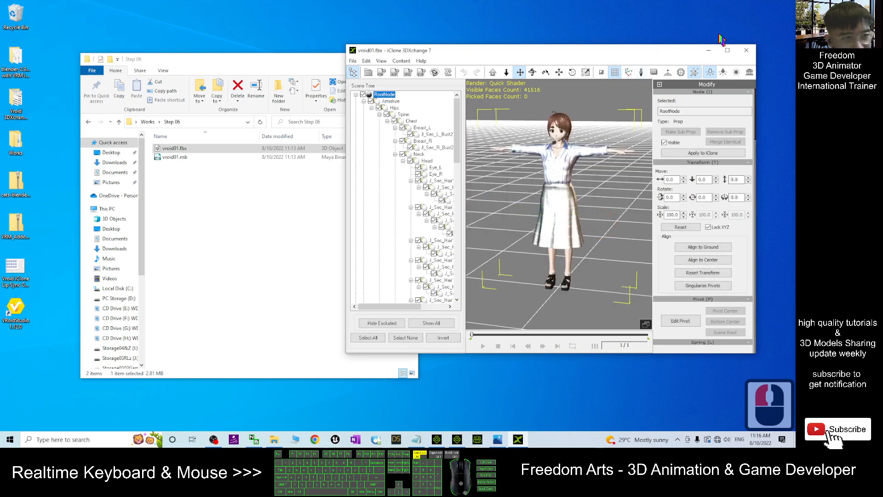
# Maximize the 3DXchange window and inspect the imported character's face, striped shirt and skirt up close.
pyautogui.click(727, 50)
pyautogui.scroll(5, 455, 203)
pyautogui.scroll(-1, 455, 203)
pyautogui.press('x')
pyautogui.moveTo(482, 168); pyautogui.dragTo(482, 220)
pyautogui.press('c')
pyautogui.moveTo(385, 225); pyautogui.dragTo(355, 240)
pyautogui.scroll(2, 355, 241)
pyautogui.moveTo(470, 198); pyautogui.dragTo(414, 243)
pyautogui.press('x')
pyautogui.press('c')
pyautogui.scroll(1, 351, 225)
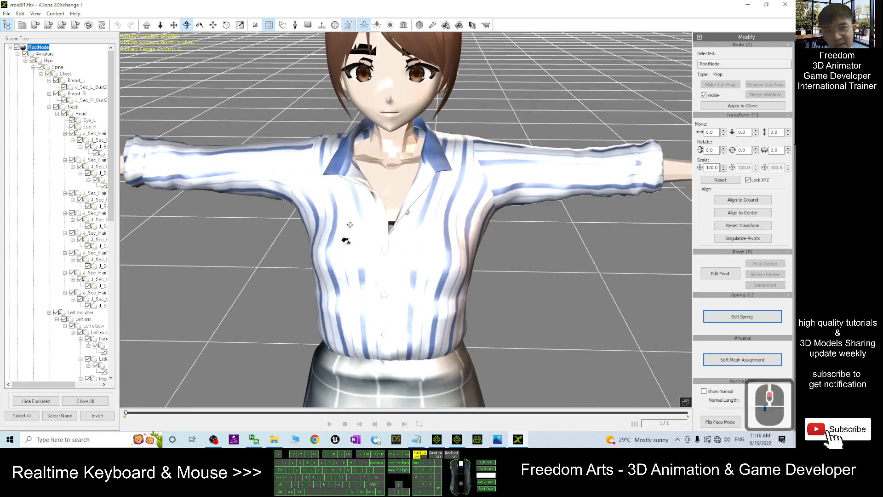
pyautogui.scroll(-3, 333, 297)
pyautogui.press('x')
pyautogui.moveTo(333, 298); pyautogui.dragTo(453, 257)
pyautogui.press('c')
pyautogui.scroll(4, 395, 305)
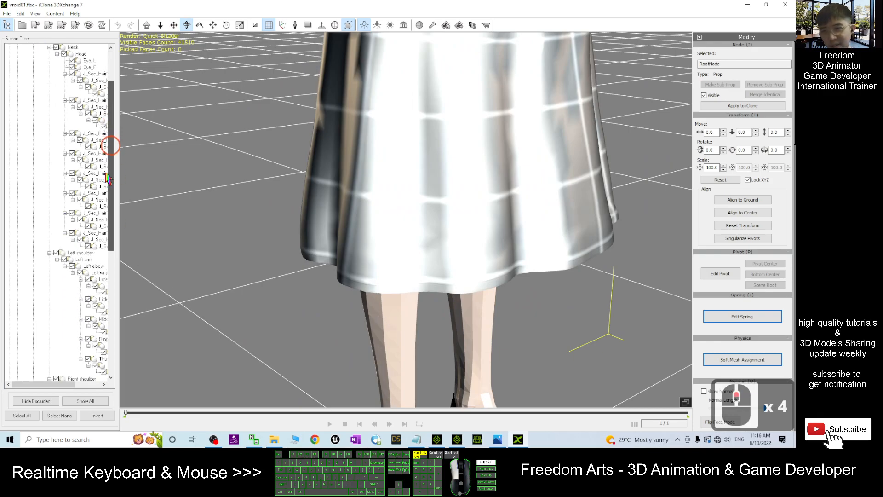
# Auto-smooth the normals of the character's Face mesh and Body mesh.
pyautogui.moveTo(111, 144); pyautogui.dragTo(115, 365)
pyautogui.click(41, 319)
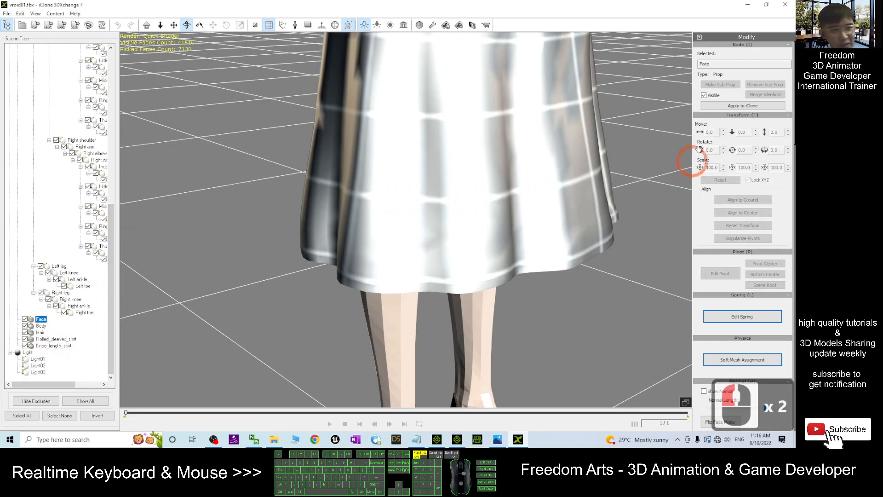
pyautogui.scroll(-10, 786, 91)
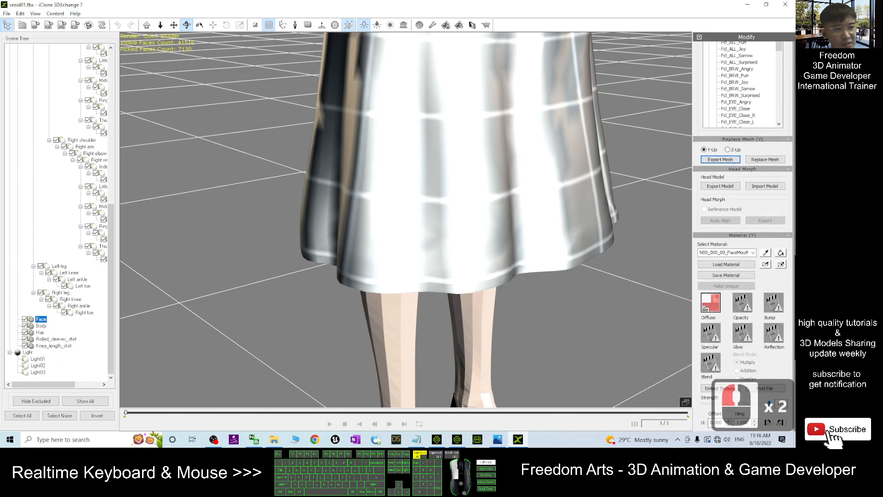
pyautogui.scroll(-5, 744, 230)
pyautogui.scroll(9, 743, 230)
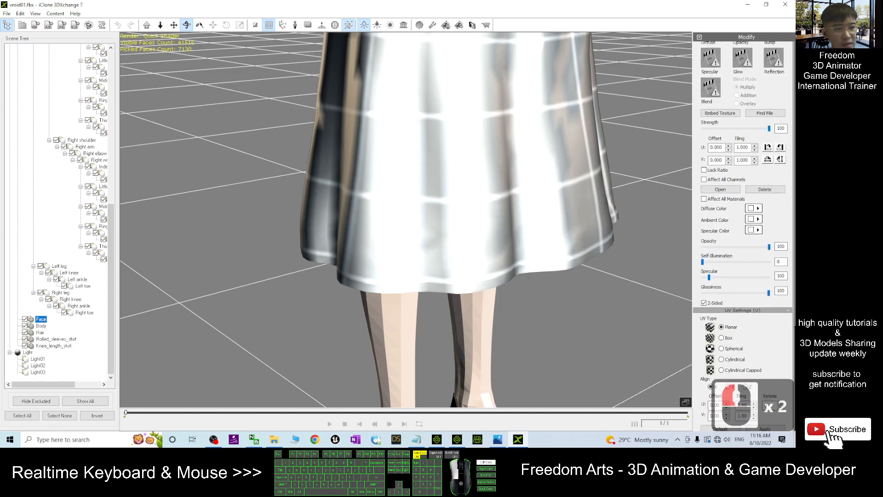
pyautogui.scroll(10, 743, 230)
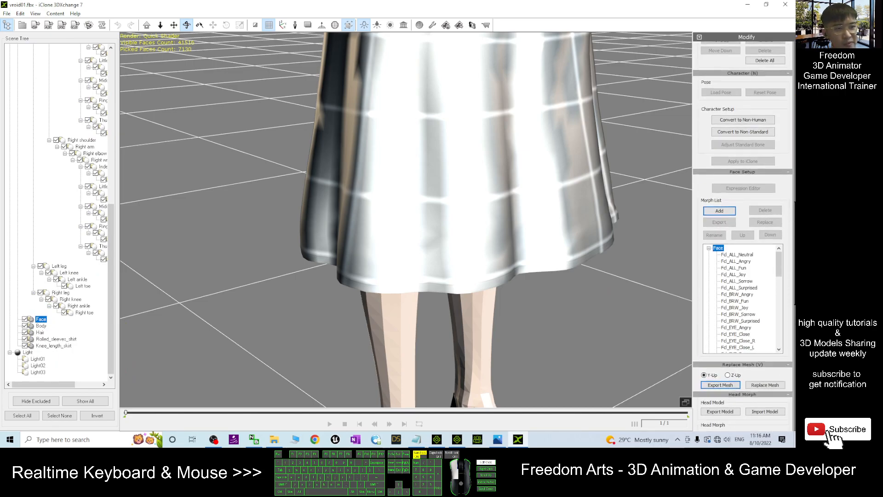
pyautogui.scroll(-10, 743, 230)
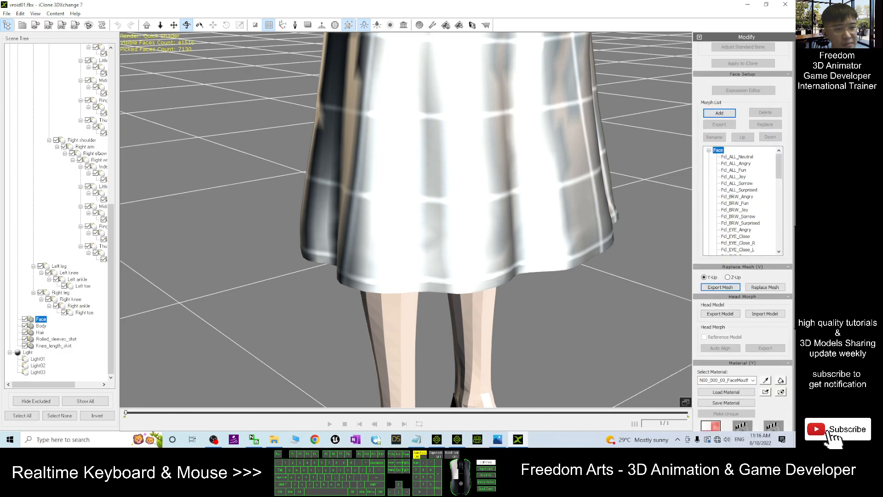
pyautogui.scroll(-8, 797, 364)
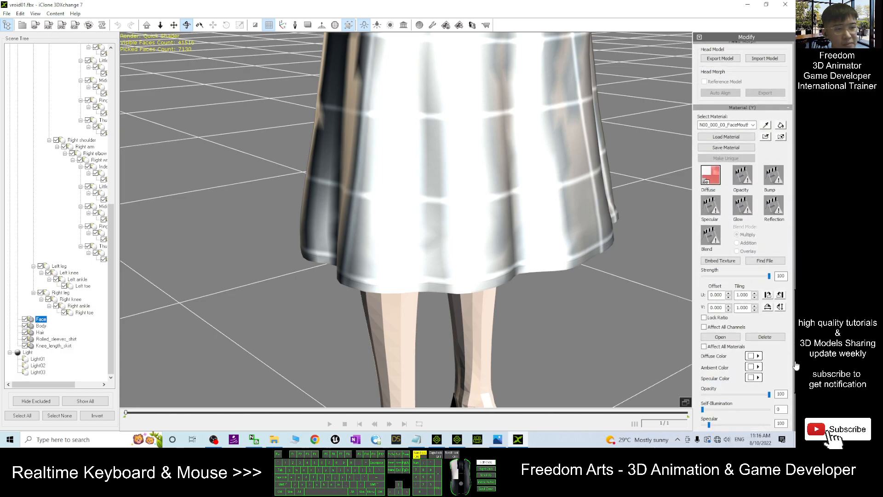
pyautogui.scroll(10, 797, 365)
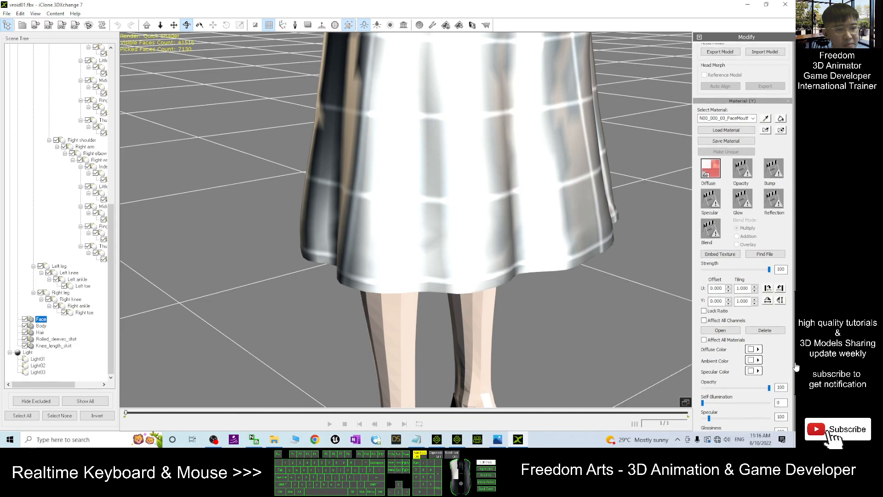
pyautogui.scroll(8, 743, 230)
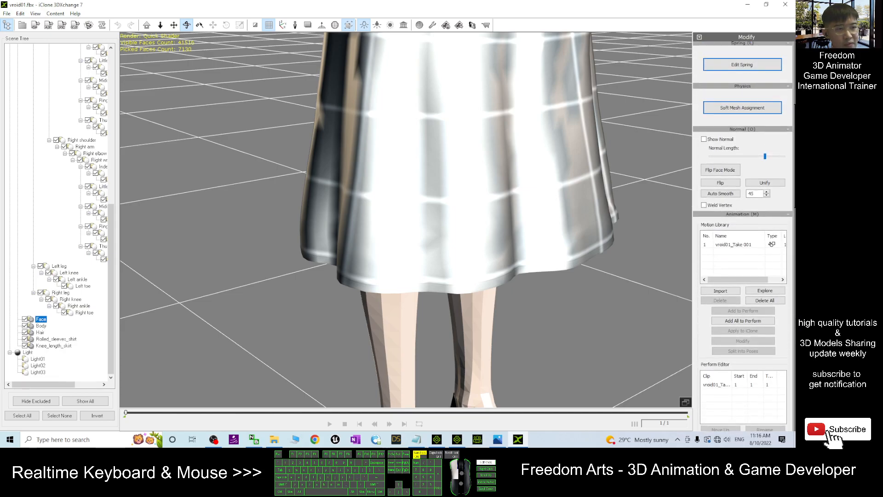
pyautogui.click(720, 193)
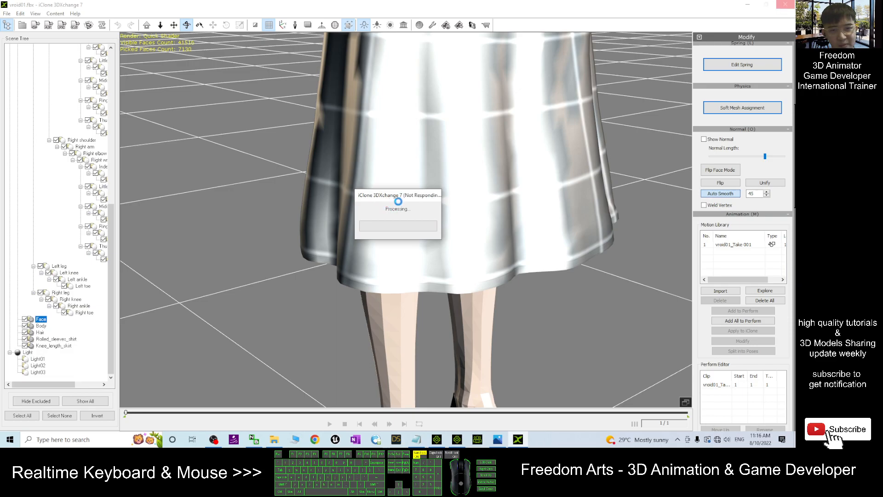
pyautogui.click(41, 326)
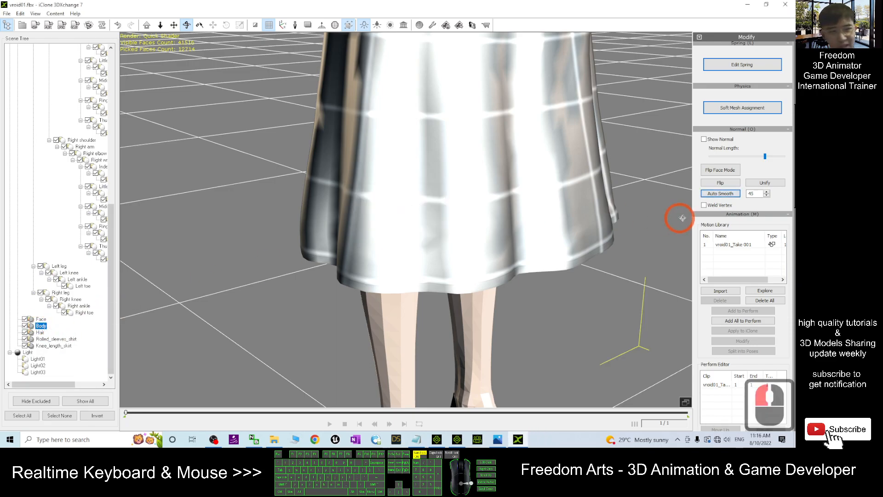
pyautogui.click(721, 195)
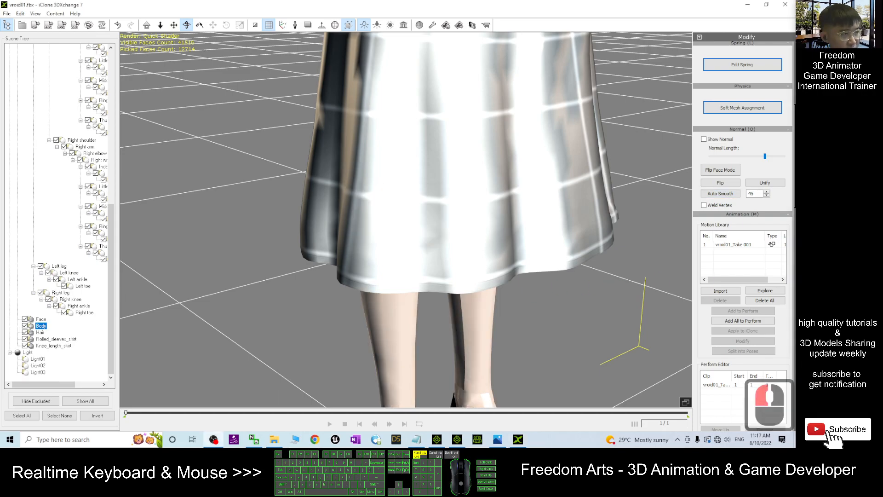
# Inspect the smoothed legs and shoes, the whole outfit, and the hair from the side of the head.
pyautogui.scroll(-11, 437, 243)
pyautogui.scroll(7, 437, 242)
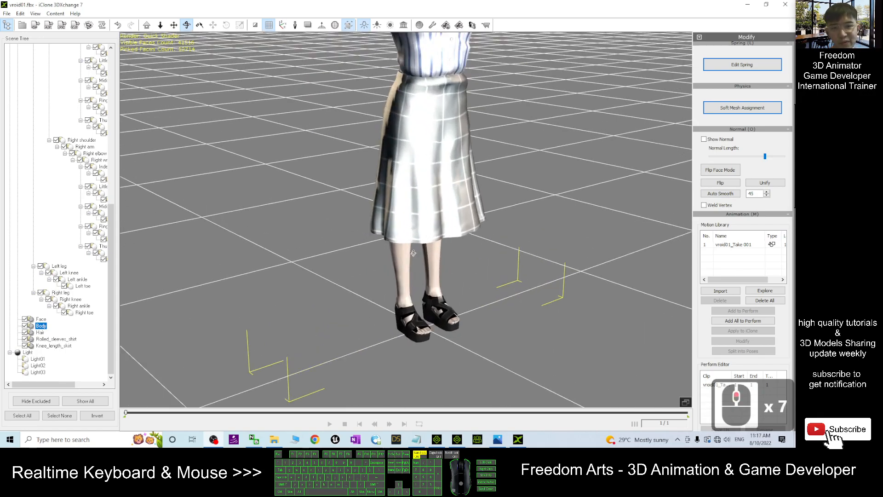
pyautogui.scroll(3, 418, 276)
pyautogui.moveTo(422, 282); pyautogui.dragTo(632, 274)
pyautogui.scroll(-6, 495, 209)
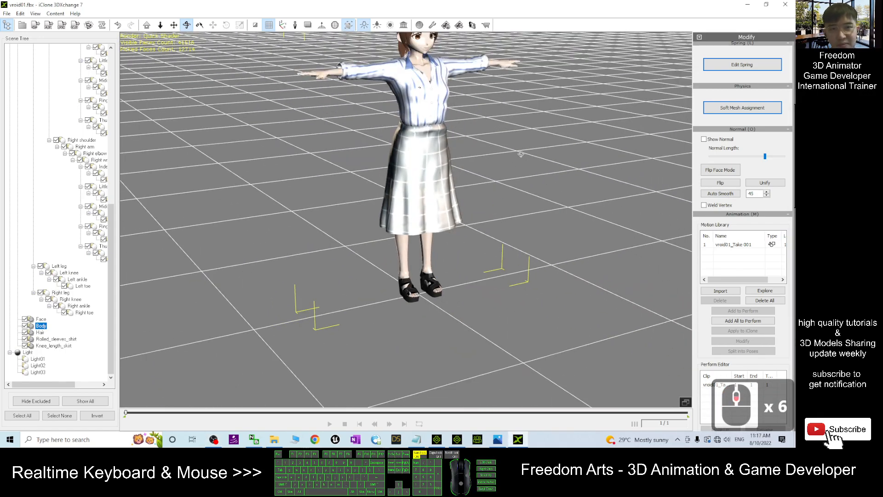
pyautogui.scroll(4, 497, 164)
pyautogui.press('x')
pyautogui.moveTo(484, 99); pyautogui.dragTo(466, 372)
pyautogui.scroll(2, 413, 129)
pyautogui.scroll(1, 413, 129)
pyautogui.scroll(-2, 413, 128)
pyautogui.moveTo(396, 73)
pyautogui.mouseDown()
pyautogui.moveTo(381, 244)
pyautogui.moveTo(451, 227)
pyautogui.moveTo(593, 215)
pyautogui.mouseUp()
pyautogui.scroll(3, 380, 244)
pyautogui.scroll(-1, 367, 215)
pyautogui.press('c')
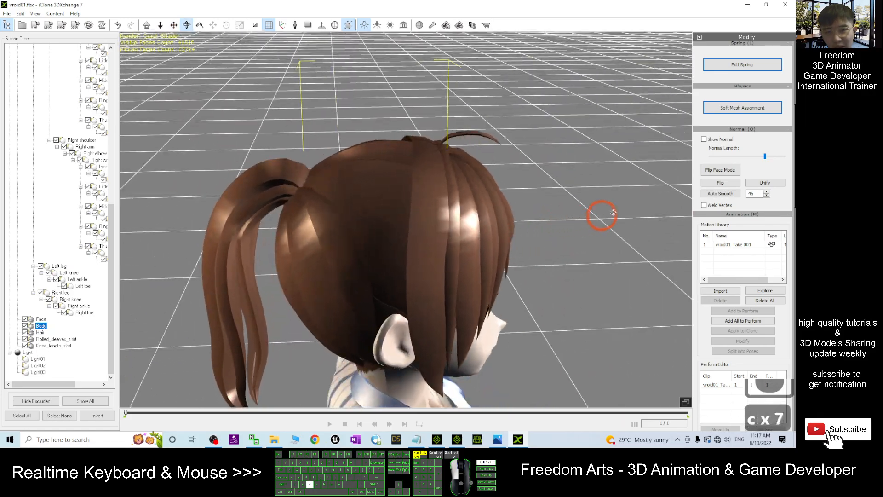
# Examine the ponytail hair from the side and the character's face and shirt from the front.
pyautogui.moveTo(495, 240); pyautogui.dragTo(602, 219)
pyautogui.moveTo(493, 268)
pyautogui.mouseDown()
pyautogui.moveTo(609, 237)
pyautogui.moveTo(405, 231)
pyautogui.mouseUp()
pyautogui.scroll(-4, 405, 231)
pyautogui.press('x')
pyautogui.moveTo(458, 256); pyautogui.dragTo(455, 202)
pyautogui.press('c')
pyautogui.moveTo(453, 194); pyautogui.dragTo(265, 177)
pyautogui.scroll(2, 437, 230)
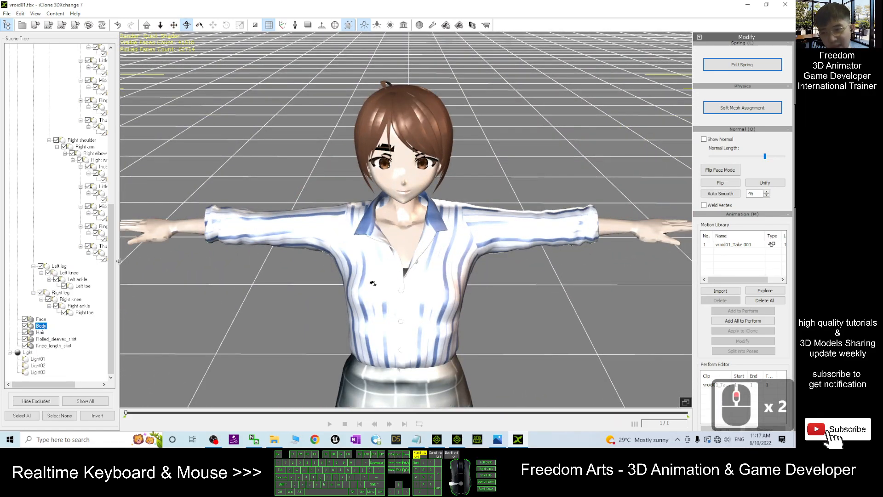
# Select the Face mesh and load _08.png as the opacity texture of its FaceEyelash material.
pyautogui.click(40, 319)
pyautogui.scroll(2, 404, 148)
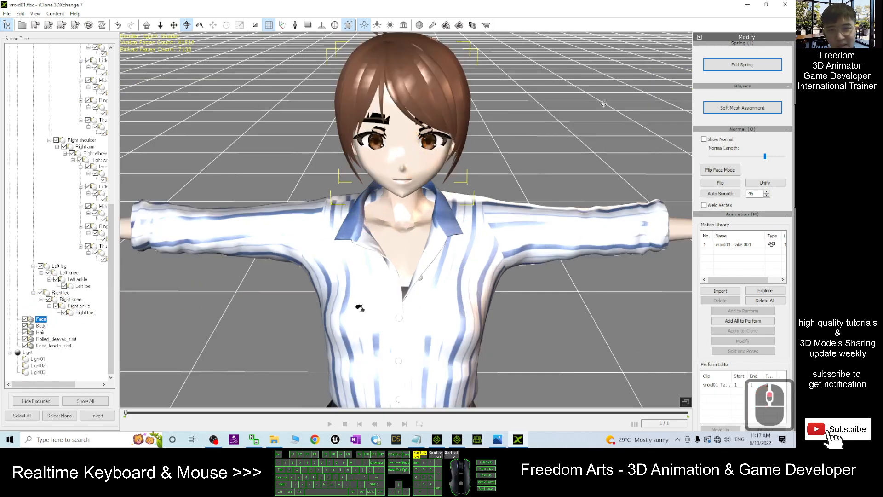
pyautogui.scroll(-15, 796, 115)
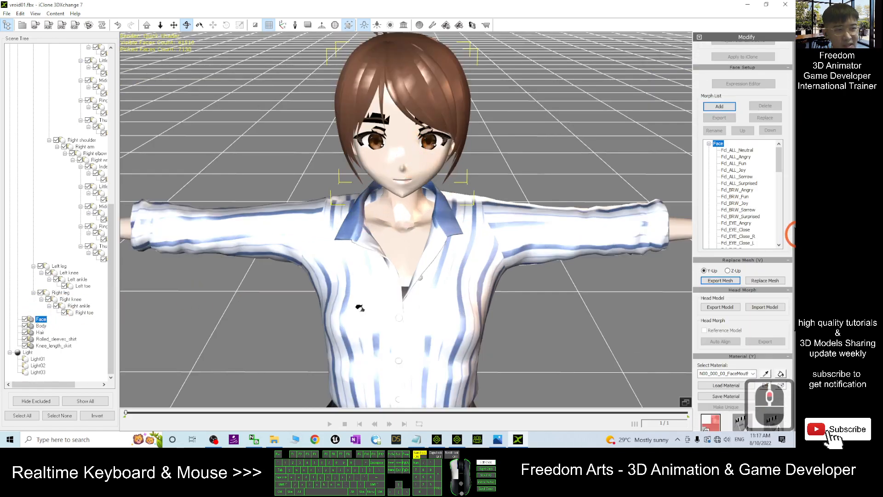
pyautogui.scroll(-1, 714, 188)
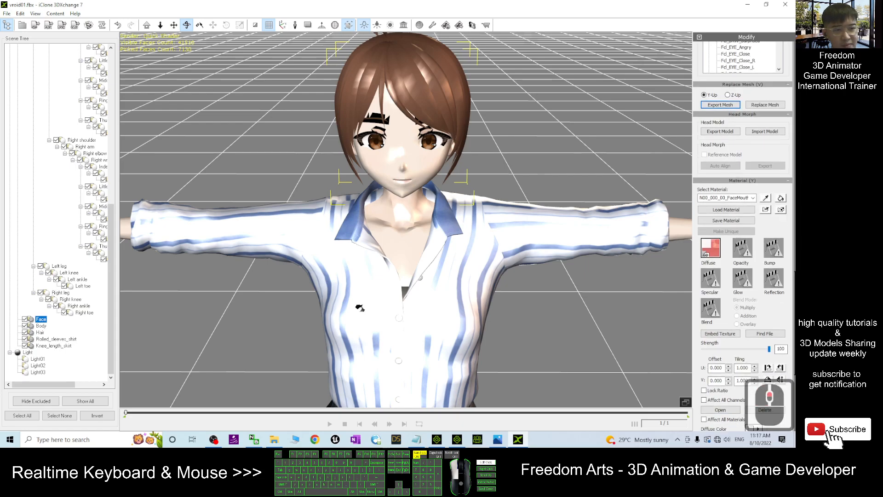
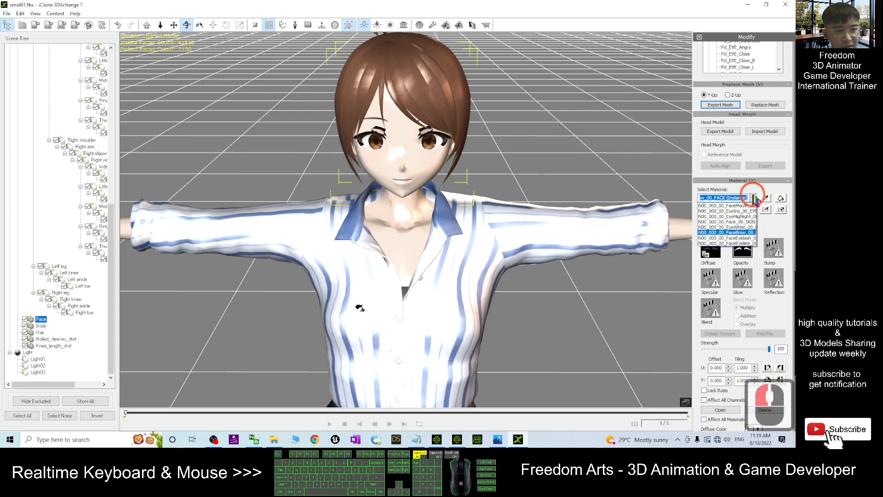
pyautogui.click(742, 238)
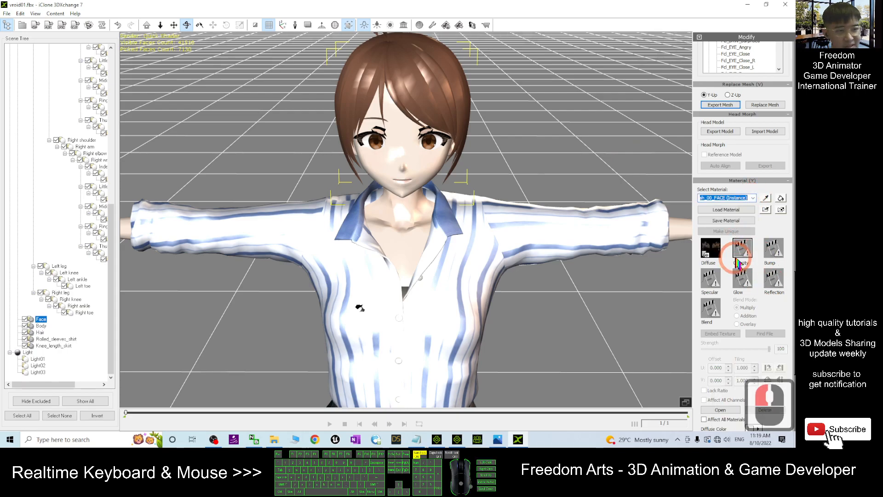
pyautogui.doubleClick(748, 252)
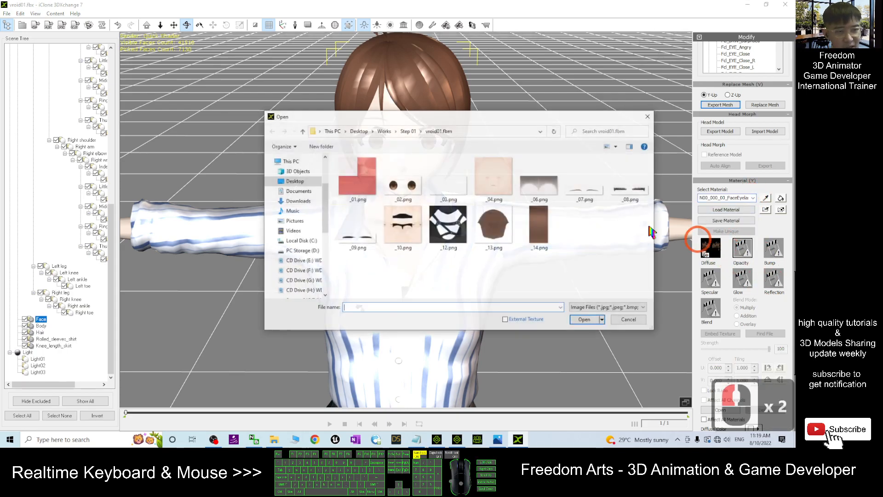
pyautogui.doubleClick(634, 189)
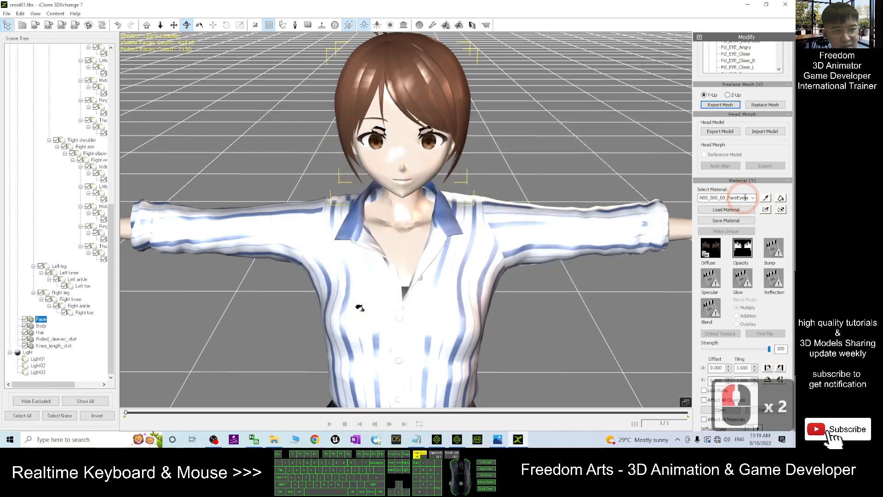
# Load _09.png as the opacity texture of the Face mesh's FaceEyeline material and check the face up close.
pyautogui.click(753, 198)
pyautogui.click(741, 243)
pyautogui.doubleClick(742, 247)
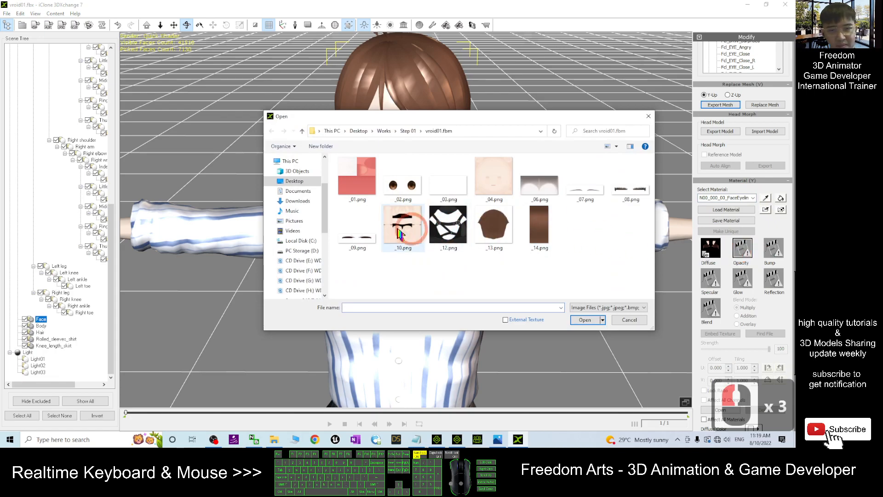
pyautogui.doubleClick(405, 232)
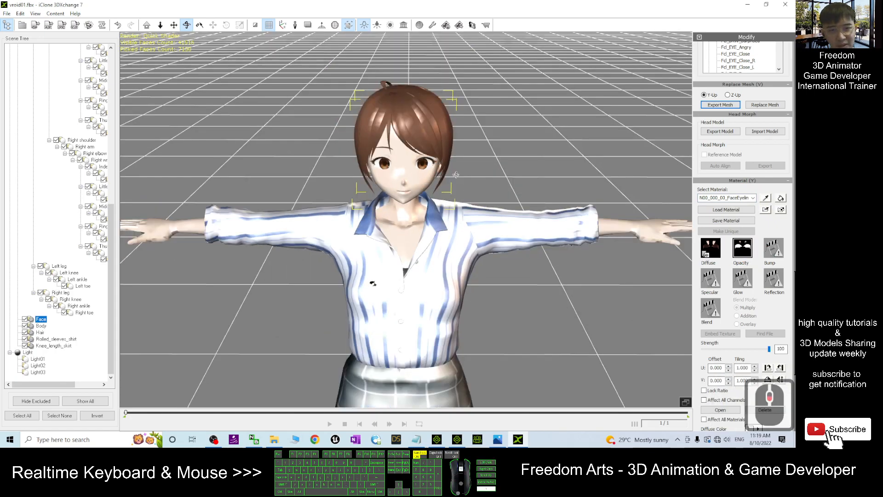
pyautogui.scroll(-2, 456, 174)
pyautogui.moveTo(319, 289); pyautogui.dragTo(347, 259)
pyautogui.scroll(4, 307, 208)
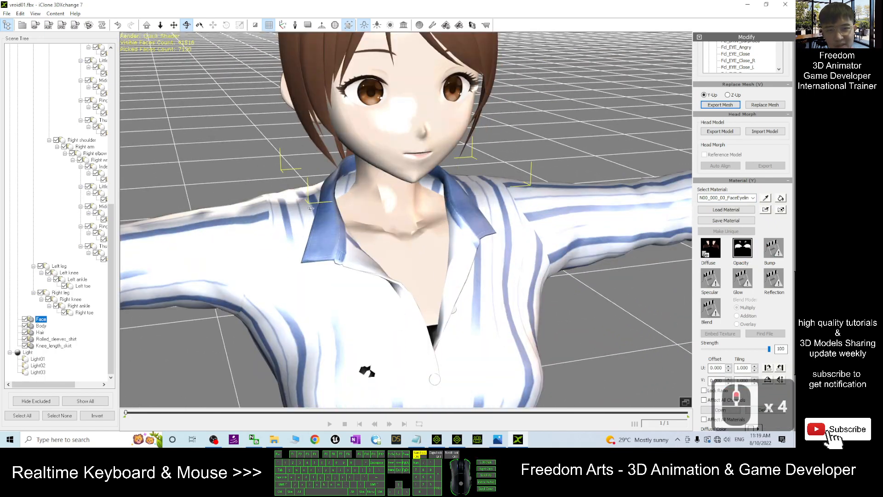
pyautogui.scroll(-3, 389, 286)
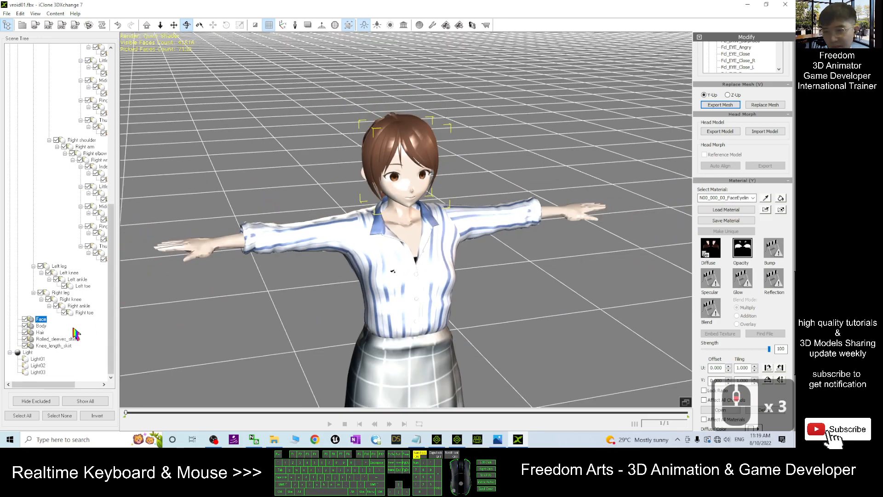
# Select the Body mesh and load _10.png as the opacity texture of its Body_00_SKIN material.
pyautogui.click(40, 325)
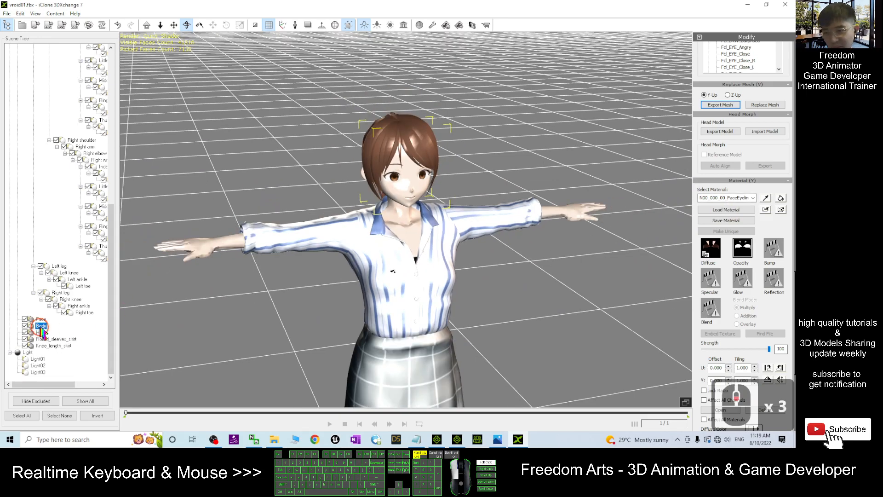
pyautogui.click(754, 198)
pyautogui.click(754, 198)
pyautogui.click(754, 199)
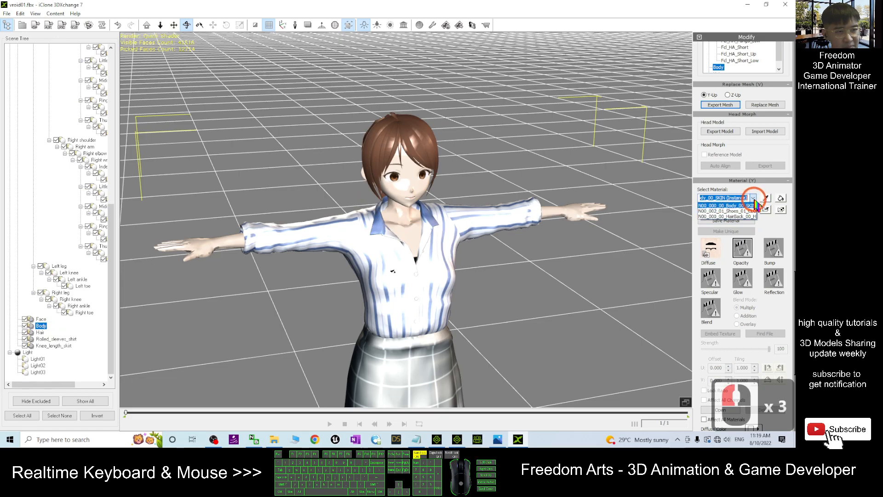
pyautogui.click(755, 204)
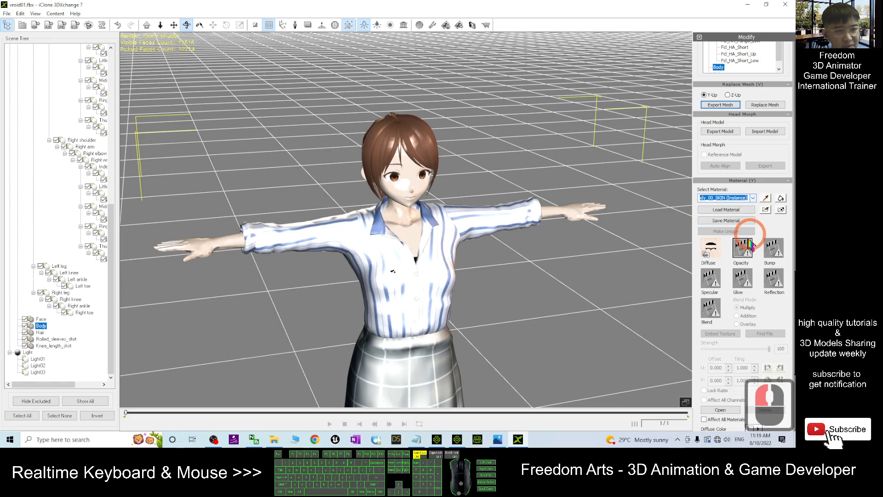
pyautogui.click(728, 209)
pyautogui.doubleClick(740, 243)
pyautogui.doubleClick(403, 220)
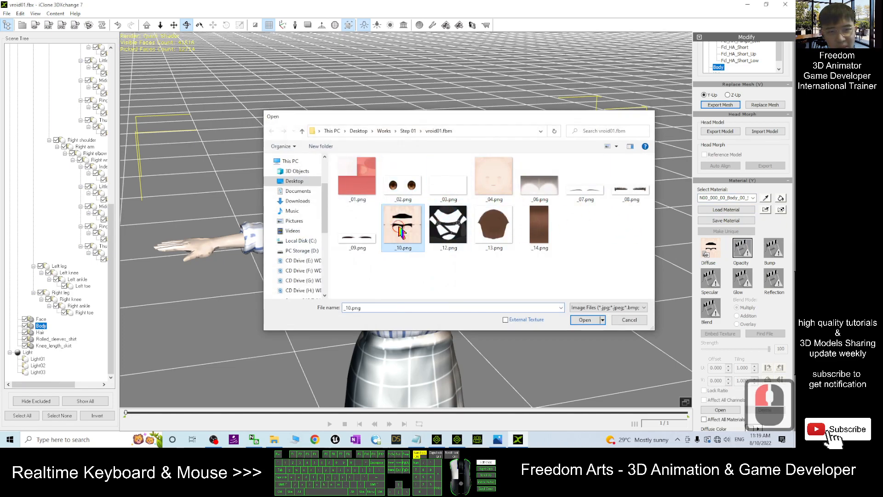
pyautogui.scroll(-2, 421, 241)
# Load _12.png as the opacity texture of the Body mesh's Shoes material.
pyautogui.click(753, 198)
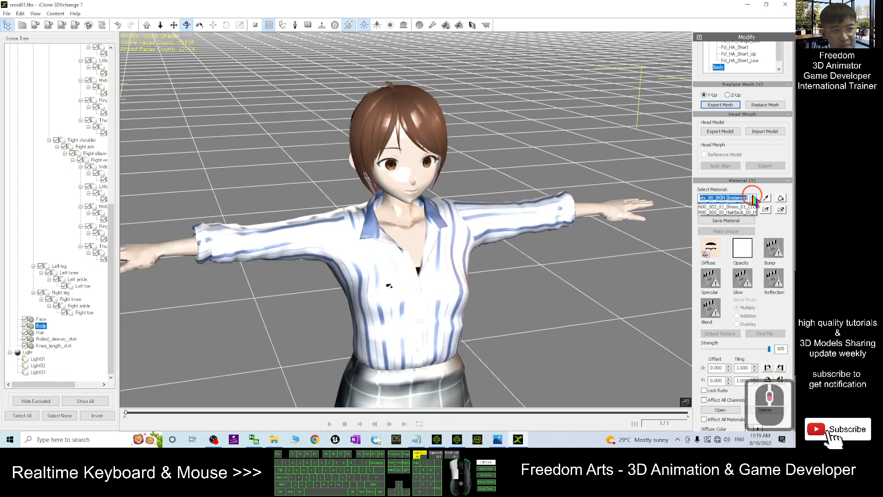
pyautogui.click(743, 214)
pyautogui.doubleClick(742, 247)
pyautogui.click(449, 228)
pyautogui.doubleClick(453, 234)
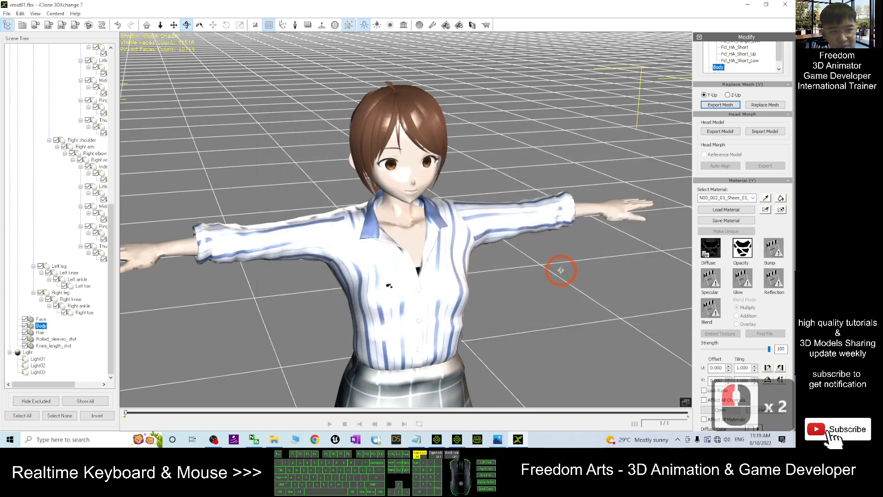
pyautogui.scroll(-6, 558, 271)
pyautogui.scroll(2, 468, 293)
pyautogui.scroll(3, 468, 292)
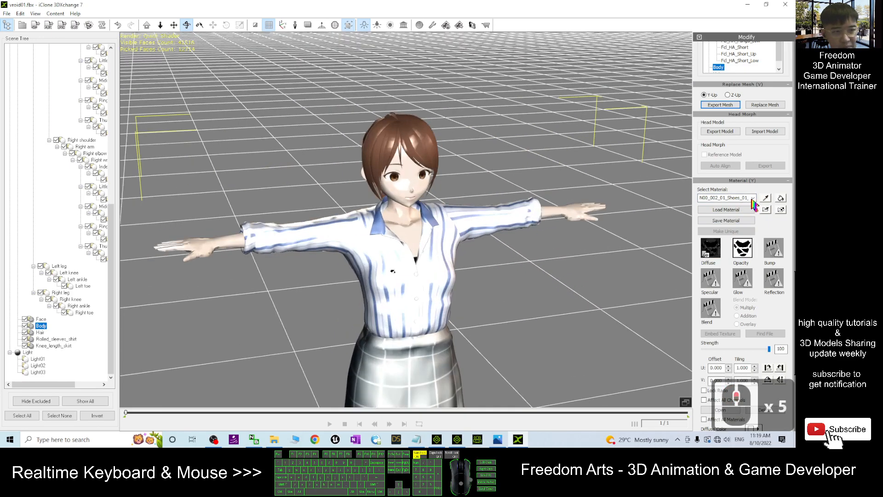
# Load _13.png as the opacity texture of the Body mesh's HairBack material.
pyautogui.click(753, 198)
pyautogui.click(731, 205)
pyautogui.doubleClick(741, 248)
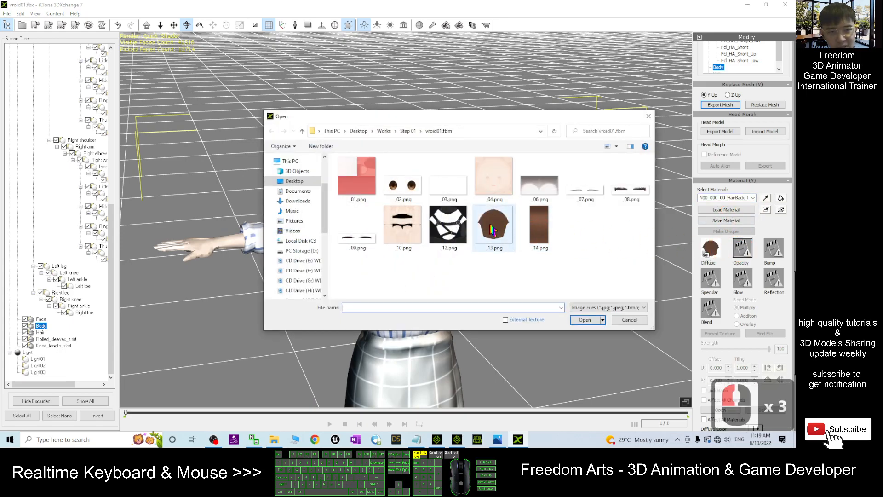
pyautogui.doubleClick(493, 230)
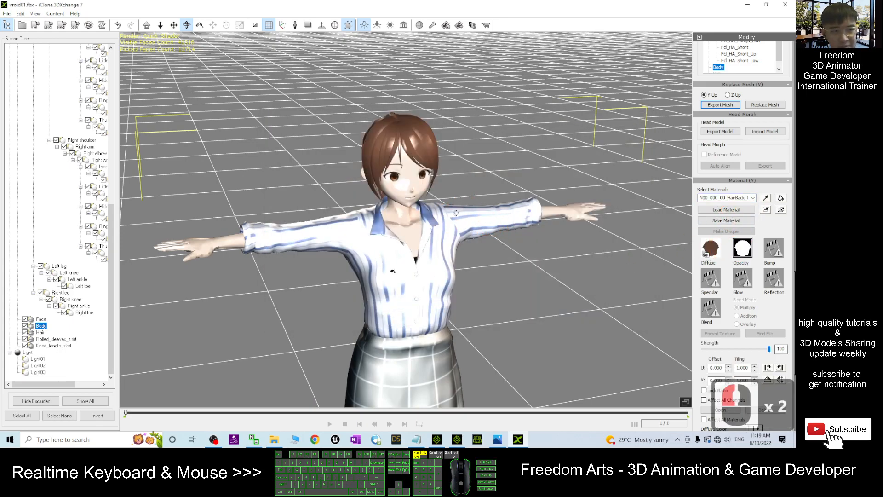
# Select the Hair mesh and load _14.png as the opacity texture of its HAIR material.
pyautogui.click(40, 332)
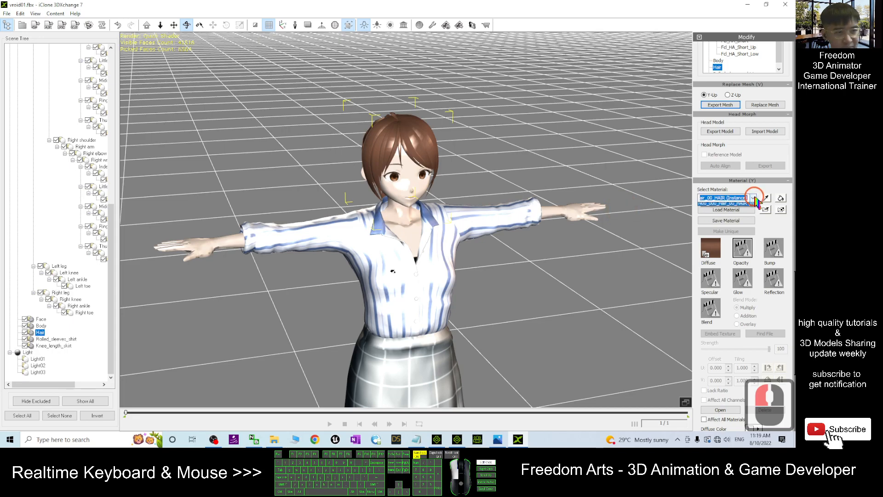
pyautogui.doubleClick(741, 245)
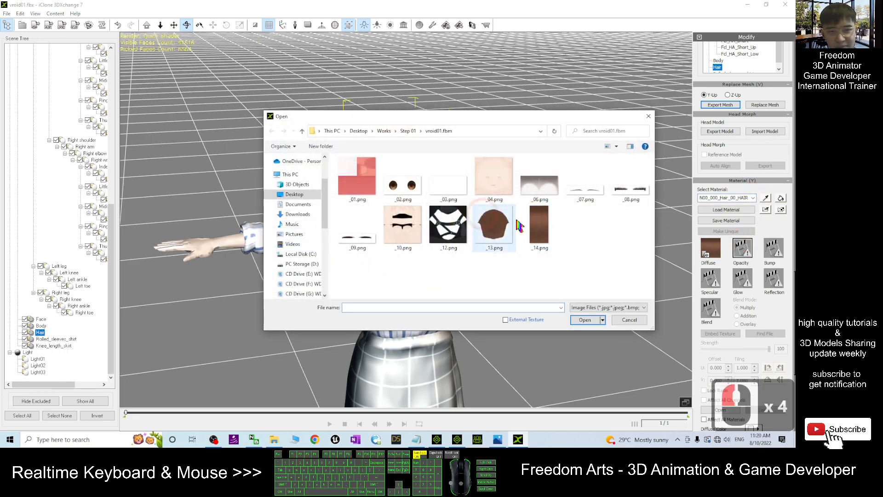
pyautogui.doubleClick(546, 226)
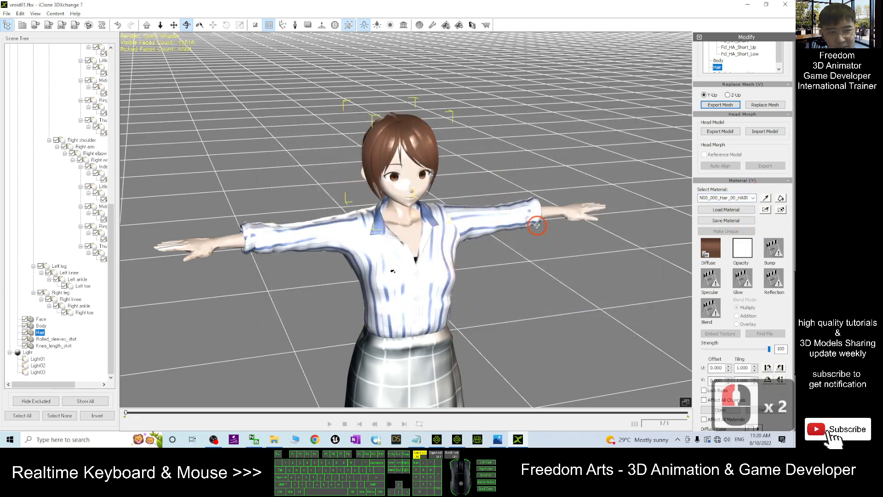
# Check the material textures of the Rolled_sleeves_shirt and Knee_length_skirt meshes.
pyautogui.click(47, 339)
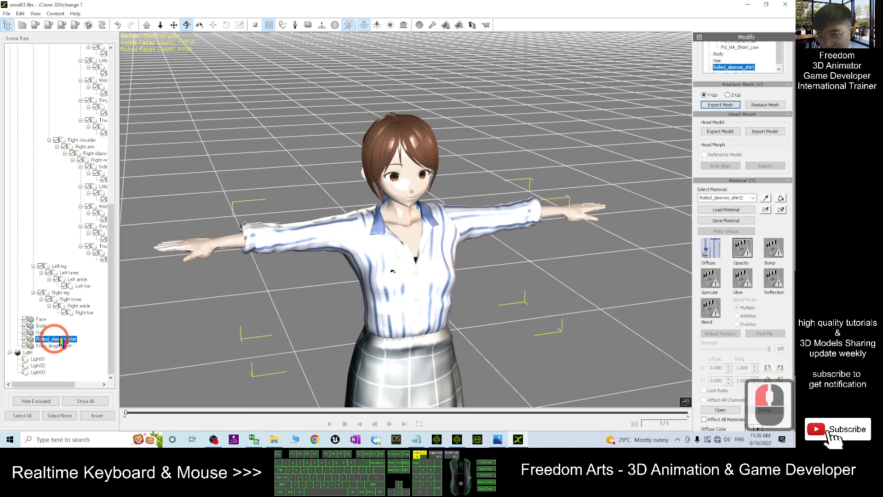
pyautogui.doubleClick(750, 198)
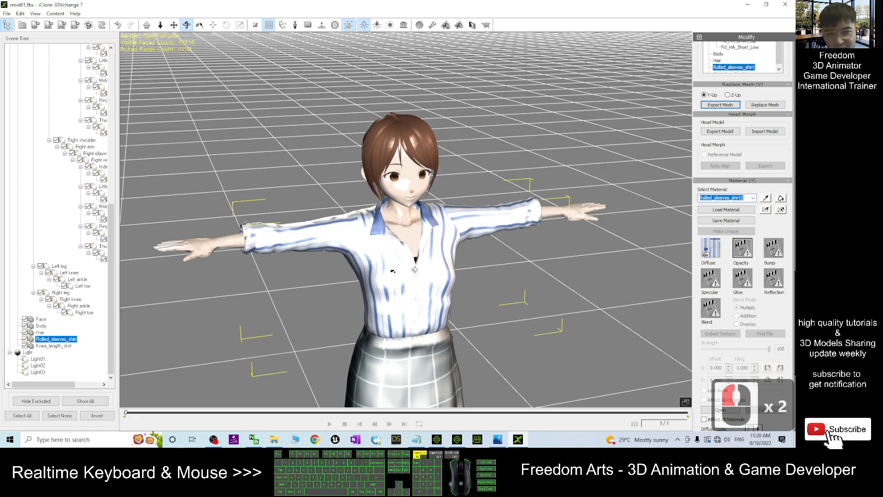
pyautogui.click(51, 346)
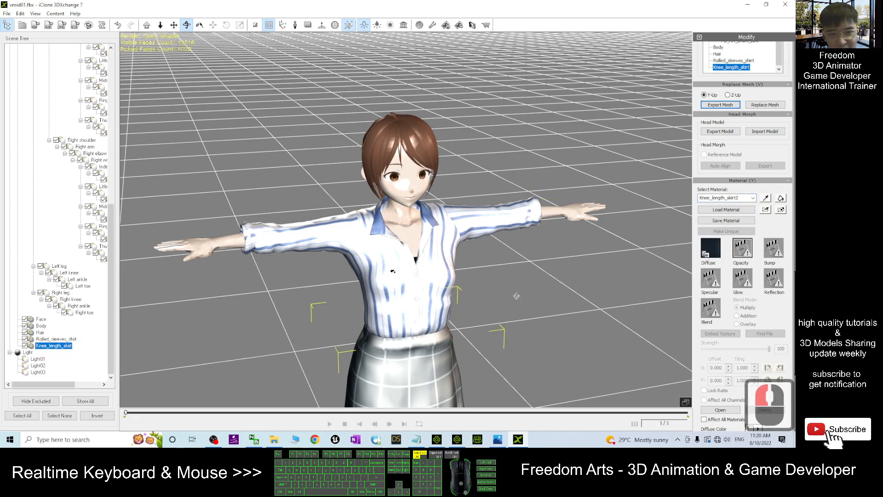
# Examine the whole textured character from several angles, from the head down to the skirt and shoes.
pyautogui.scroll(-11, 515, 297)
pyautogui.scroll(5, 496, 296)
pyautogui.press('x')
pyautogui.moveTo(488, 295); pyautogui.dragTo(393, 140)
pyautogui.press('c')
pyautogui.scroll(7, 394, 140)
pyautogui.press('x')
pyautogui.moveTo(532, 106); pyautogui.dragTo(534, 219)
pyautogui.press('c')
pyautogui.moveTo(534, 218); pyautogui.dragTo(435, 181)
pyautogui.scroll(-7, 532, 184)
pyautogui.press('x')
pyautogui.moveTo(471, 314); pyautogui.dragTo(485, 258)
pyautogui.press('c')
pyautogui.moveTo(485, 258)
pyautogui.mouseDown()
pyautogui.moveTo(545, 240)
pyautogui.moveTo(481, 241)
pyautogui.mouseUp()
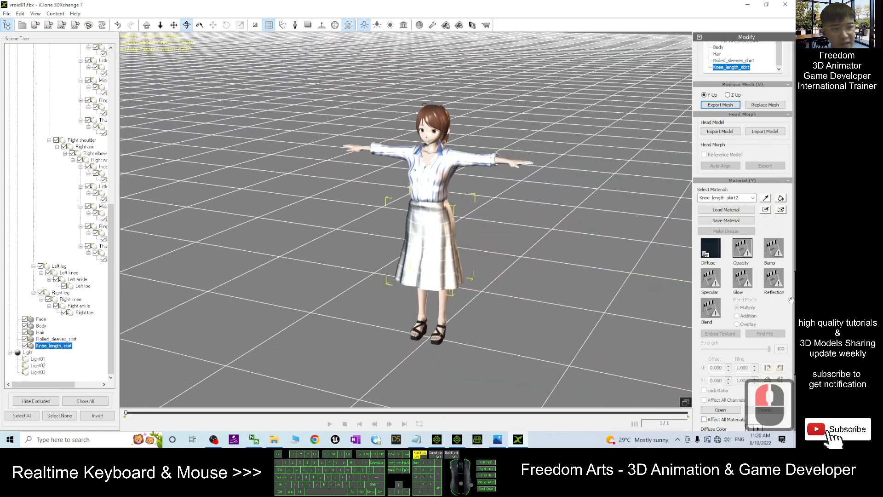
# Convert the character to non-standard and view it with its bones from the front.
pyautogui.scroll(-10, 790, 300)
pyautogui.scroll(10, 791, 301)
pyautogui.scroll(3, 416, 129)
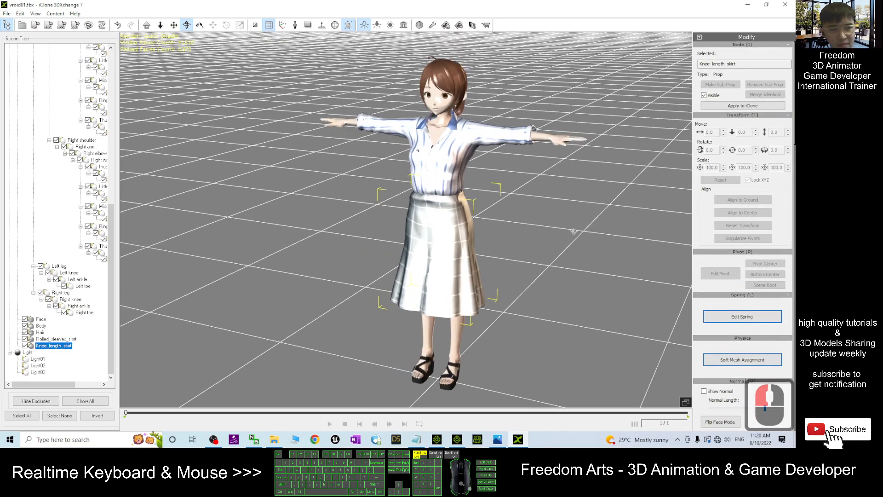
pyautogui.moveTo(793, 134); pyautogui.dragTo(793, 243)
pyautogui.scroll(-2, 757, 330)
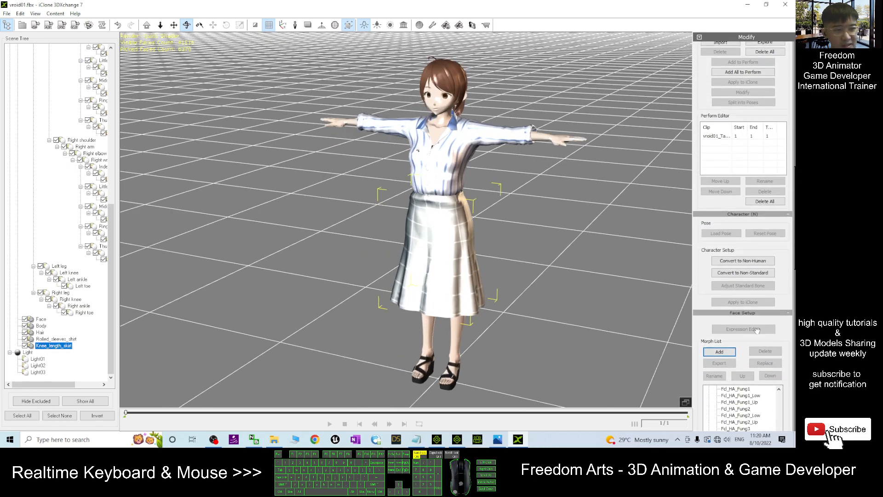
pyautogui.click(756, 272)
pyautogui.scroll(3, 510, 198)
pyautogui.scroll(-4, 510, 197)
pyautogui.press('x')
pyautogui.moveTo(524, 215); pyautogui.dragTo(490, 203)
pyautogui.press('c')
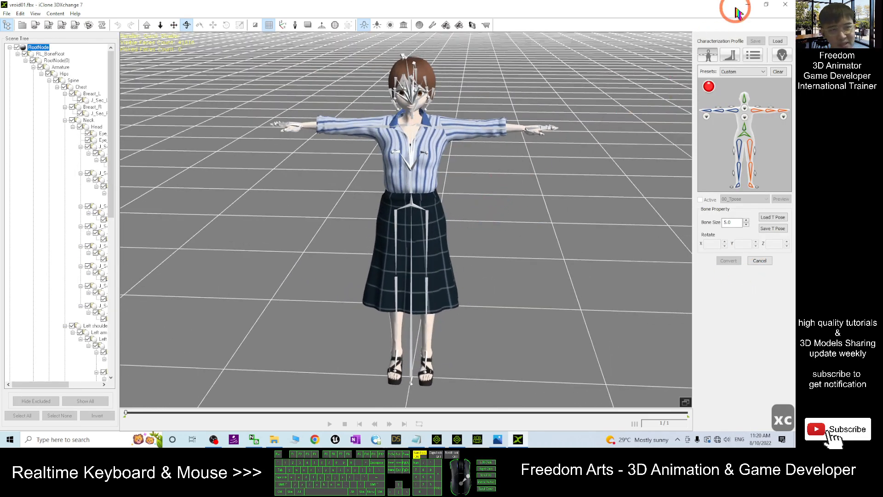
# Minimize 3DXchange and locate the download link for the 3DXchange 7.8 skeleton and facial profiles in notes.txt in Notepad.
pyautogui.click(748, 6)
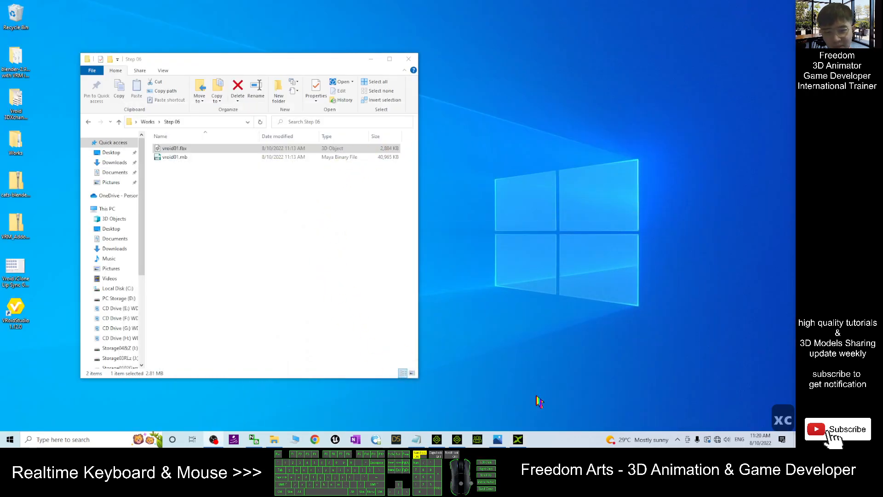
pyautogui.click(418, 439)
pyautogui.click(479, 180)
pyautogui.scroll(-3, 471, 256)
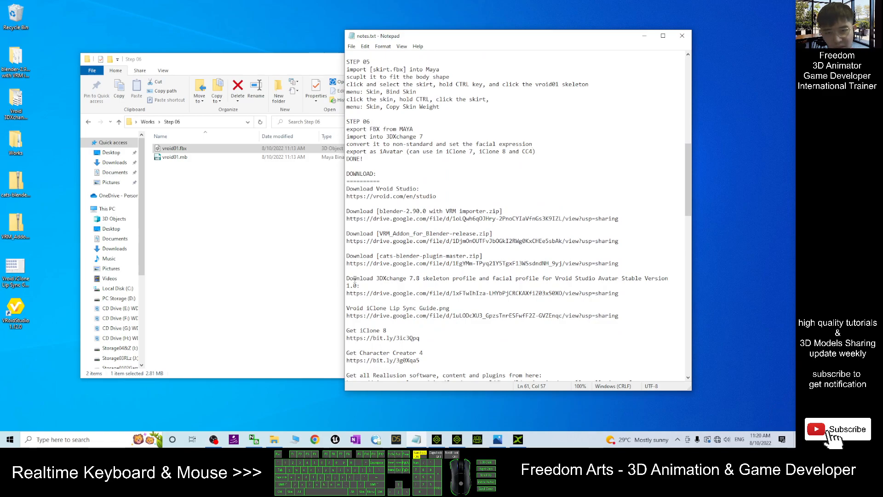
pyautogui.moveTo(375, 280); pyautogui.dragTo(419, 278)
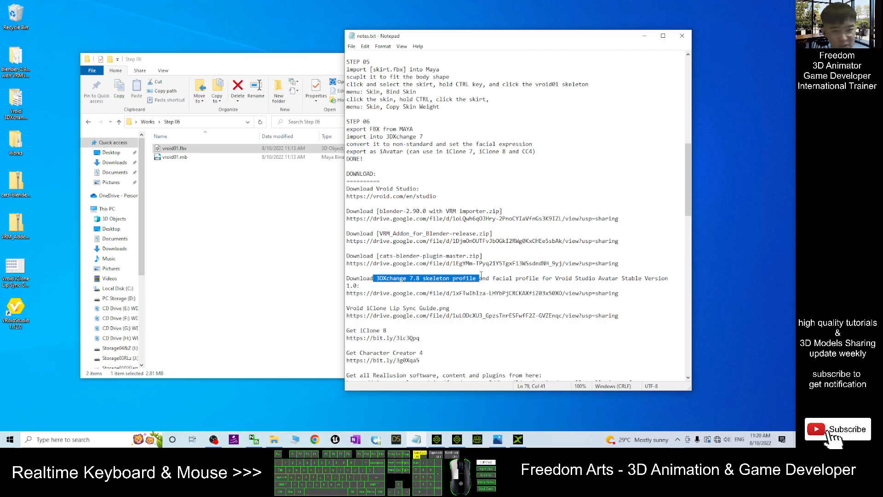
pyautogui.moveTo(347, 295); pyautogui.dragTo(619, 297)
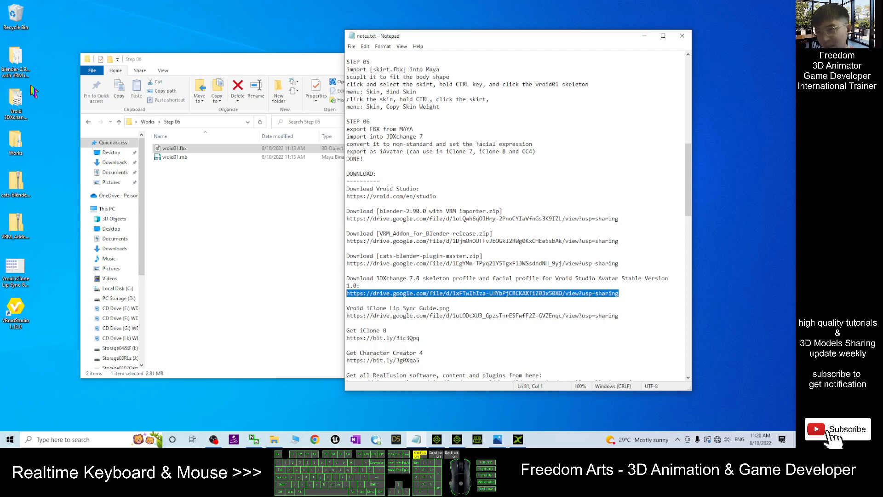
# Open the Vroid 3DXchange 7.8 Profile Vroid 1.0 folder from the desktop.
pyautogui.click(240, 257)
pyautogui.click(17, 102)
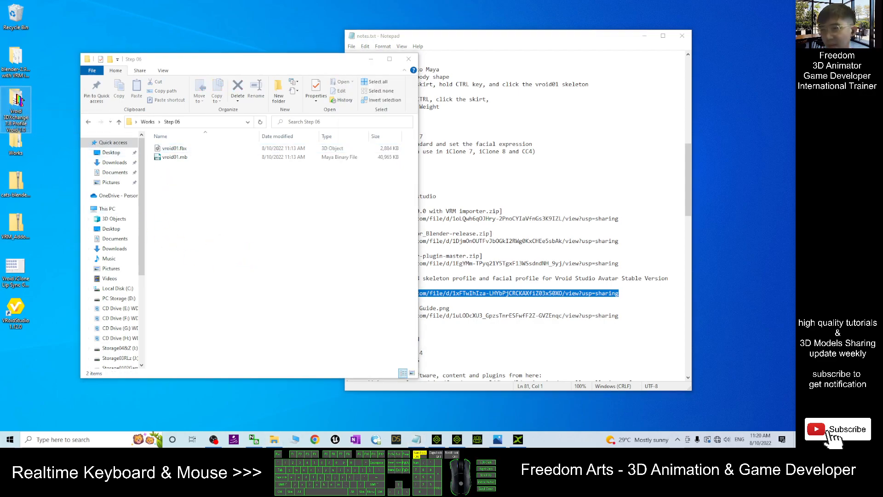
pyautogui.doubleClick(17, 103)
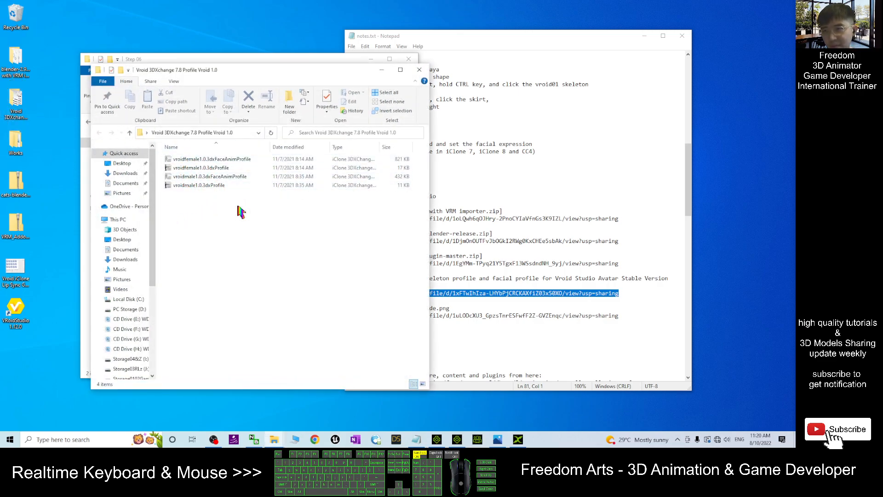
# Locate the Vroid iClone Lip Sync Guide.png download link in the notes and view the guide image from the desktop.
pyautogui.click(555, 284)
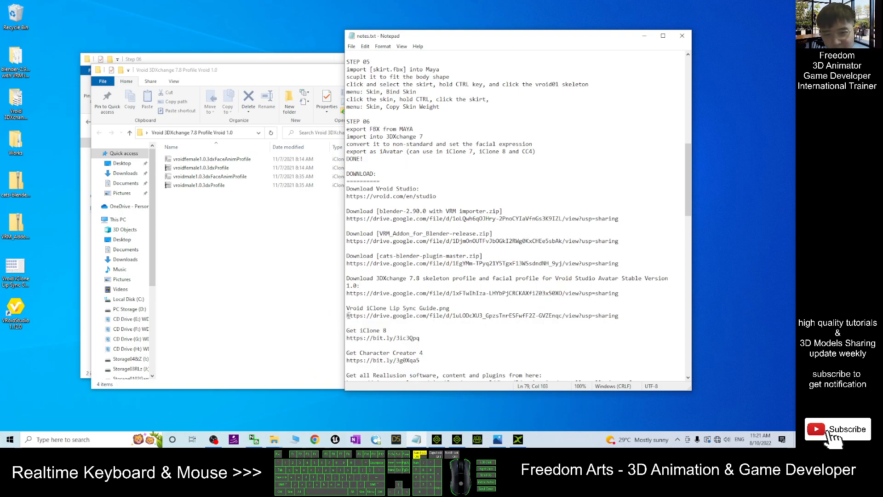
pyautogui.moveTo(349, 316); pyautogui.dragTo(619, 316)
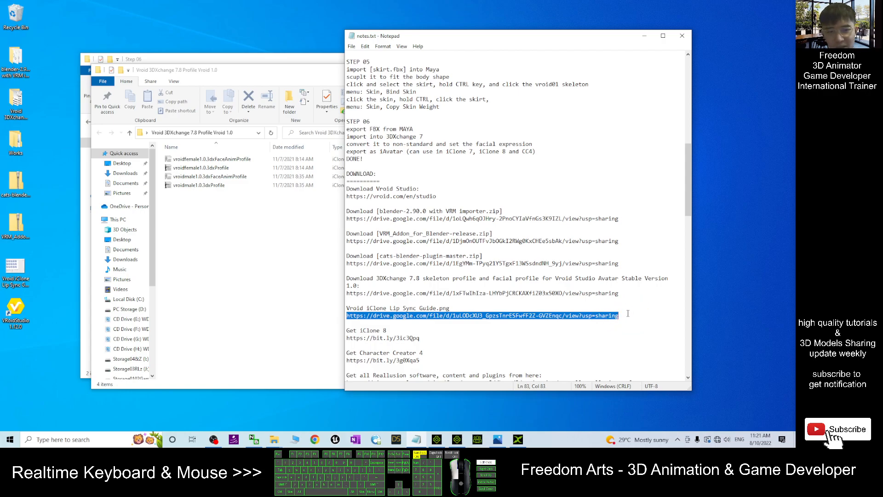
pyautogui.moveTo(623, 315); pyautogui.dragTo(345, 311)
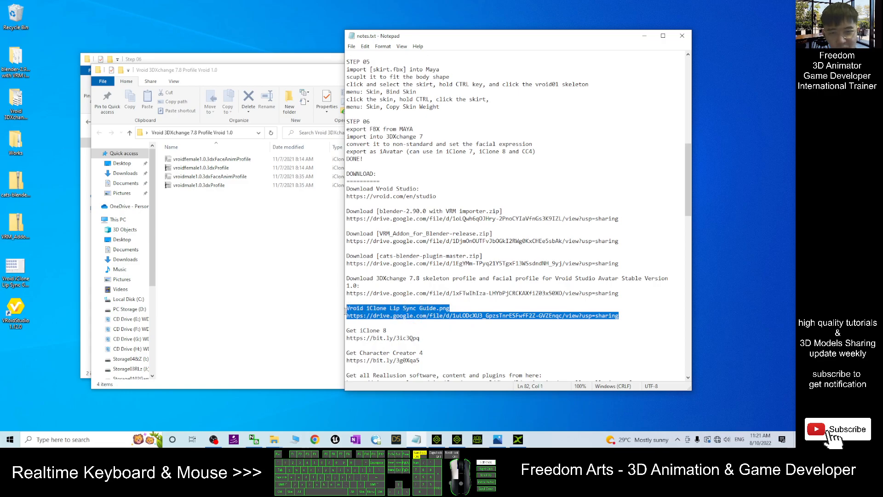
pyautogui.doubleClick(14, 275)
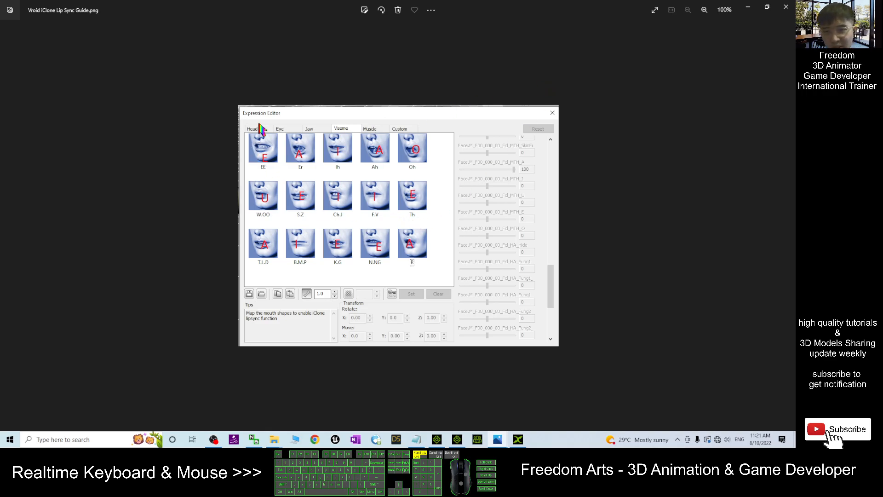
pyautogui.click(786, 6)
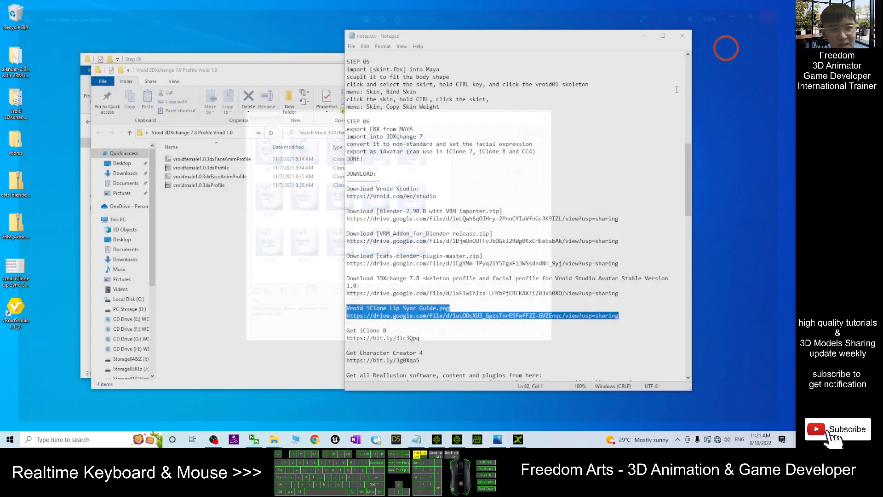
pyautogui.click(608, 246)
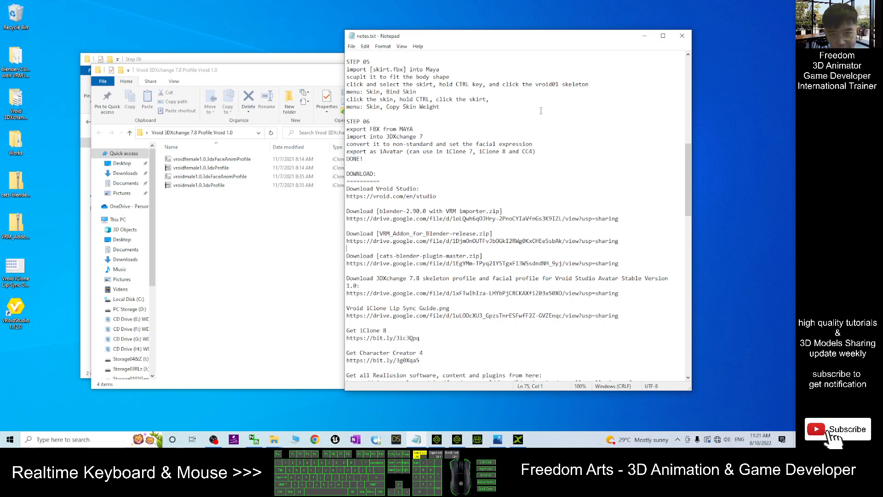
# Move the notes out of the way and switch to iClone 3DXchange 7, placing its reduced window beside the Vroid profile folder.
pyautogui.moveTo(523, 38); pyautogui.dragTo(0, 50)
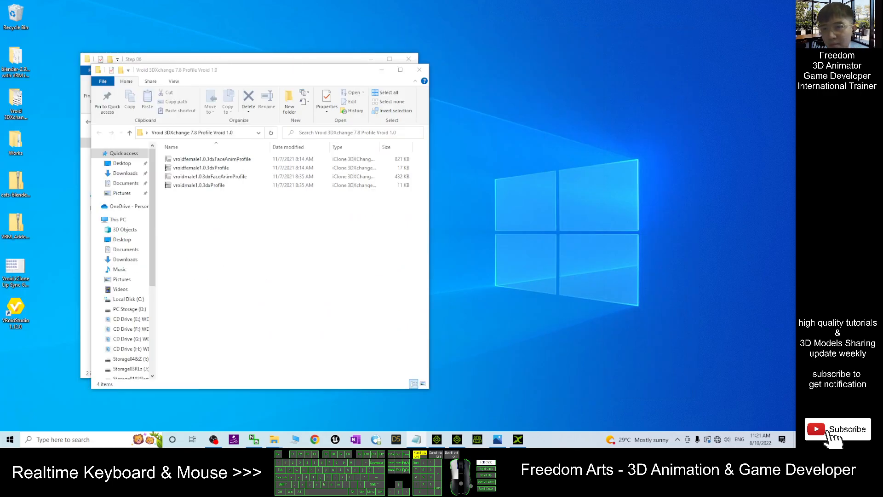
pyautogui.moveTo(168, 60); pyautogui.dragTo(438, 81)
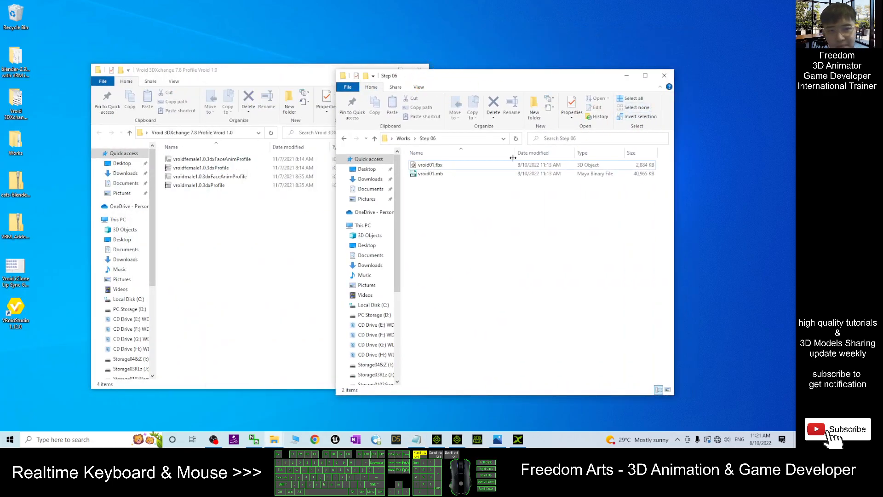
pyautogui.click(491, 224)
pyautogui.hotkey('alt', 'Left')
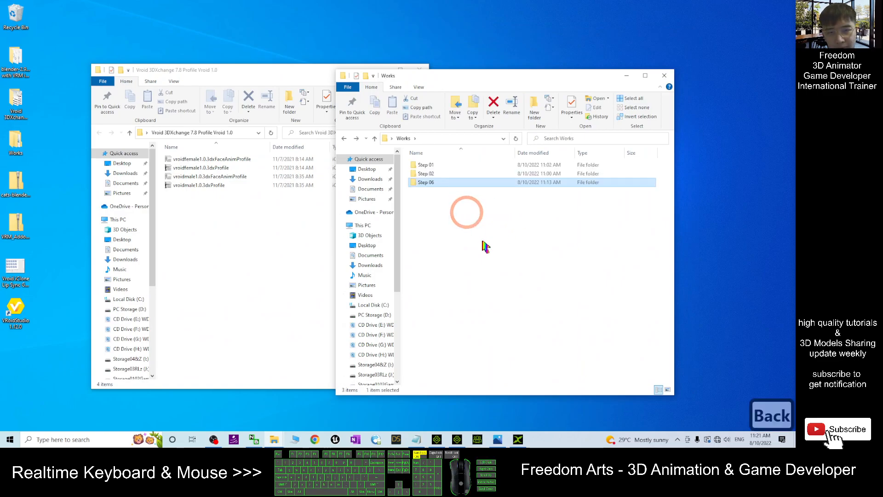
pyautogui.click(417, 441)
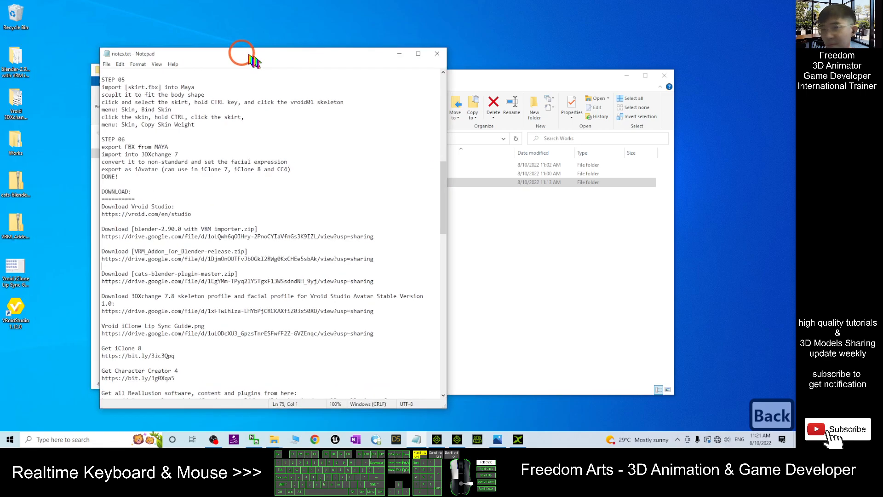
pyautogui.moveTo(246, 56); pyautogui.dragTo(337, 59)
pyautogui.scroll(2, 229, 207)
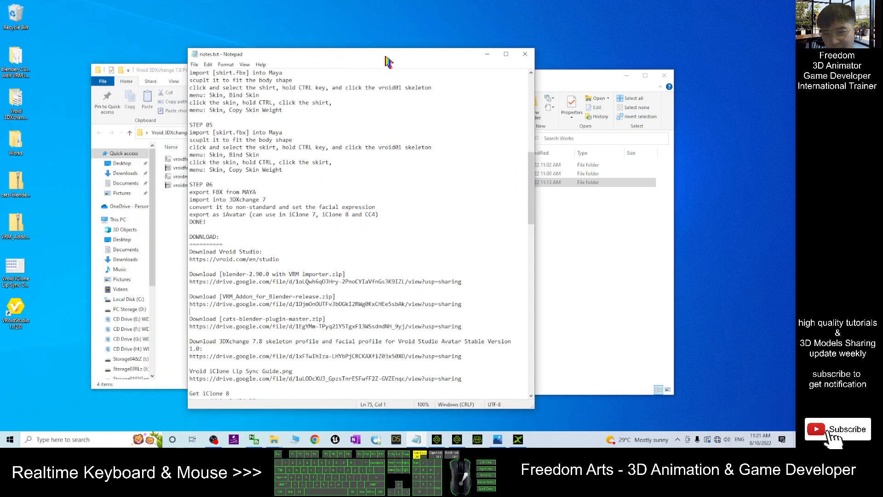
pyautogui.moveTo(405, 53); pyautogui.dragTo(0, 61)
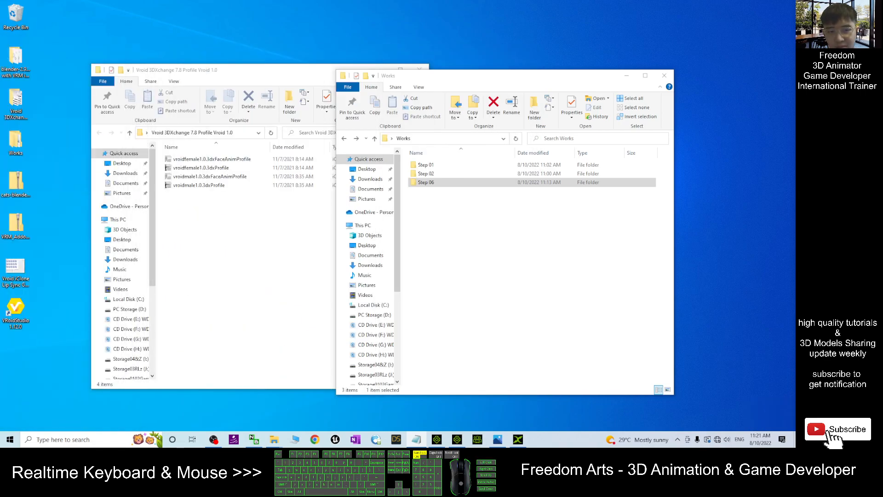
pyautogui.click(524, 441)
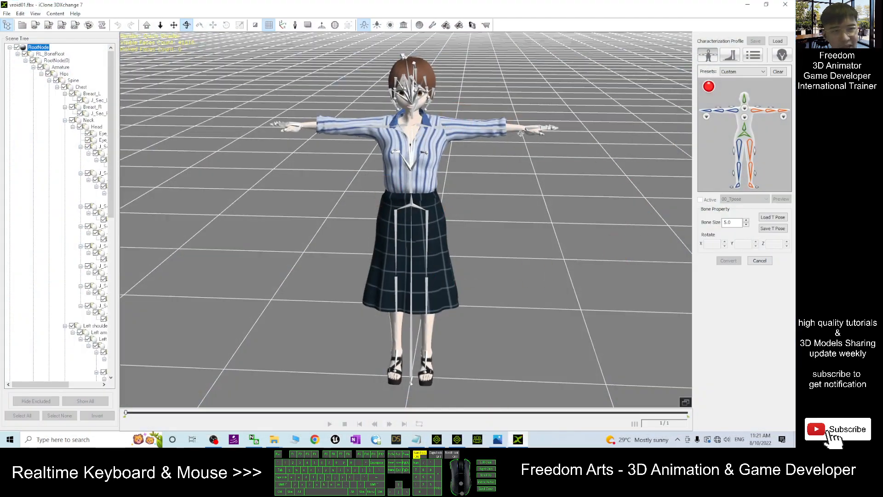
pyautogui.moveTo(520, 3); pyautogui.dragTo(521, 68)
# Start saving the character's current T-pose and set the save location to the Works\Step 06 folder.
pyautogui.click(697, 294)
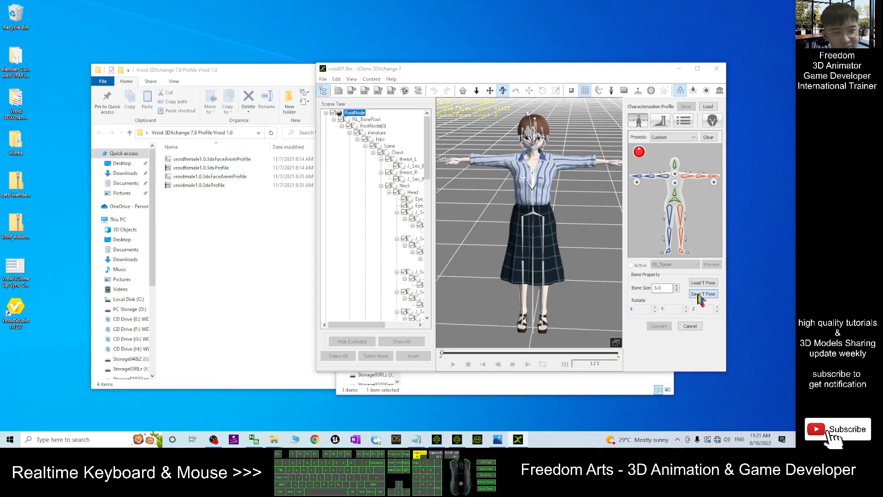
pyautogui.click(545, 389)
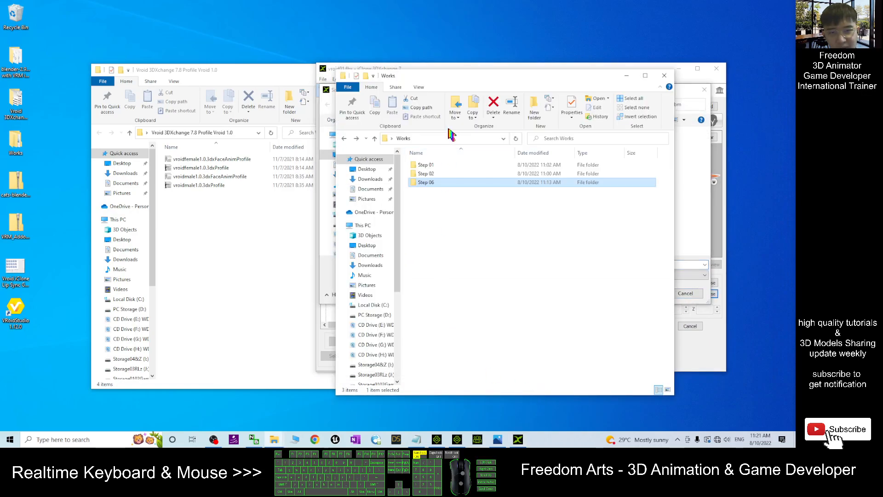
pyautogui.doubleClick(428, 184)
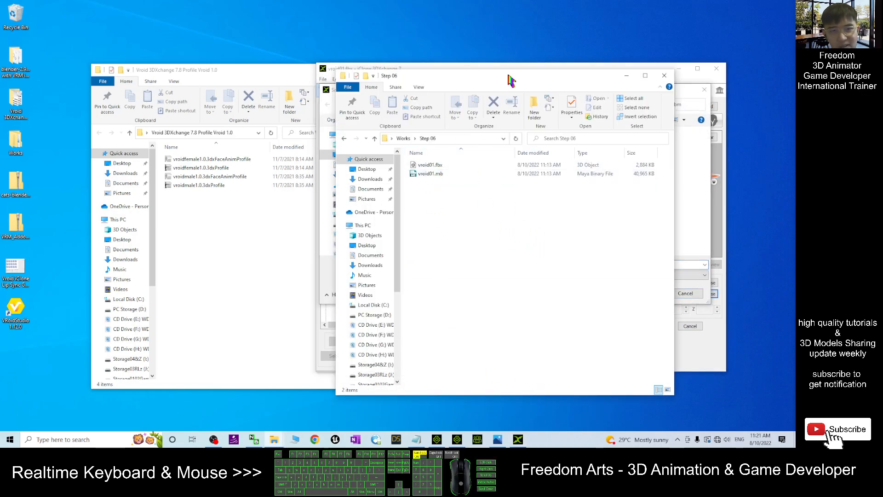
pyautogui.moveTo(510, 81); pyautogui.dragTo(267, 107)
pyautogui.click(221, 166)
pyautogui.hotkey('ctrl', 'c')
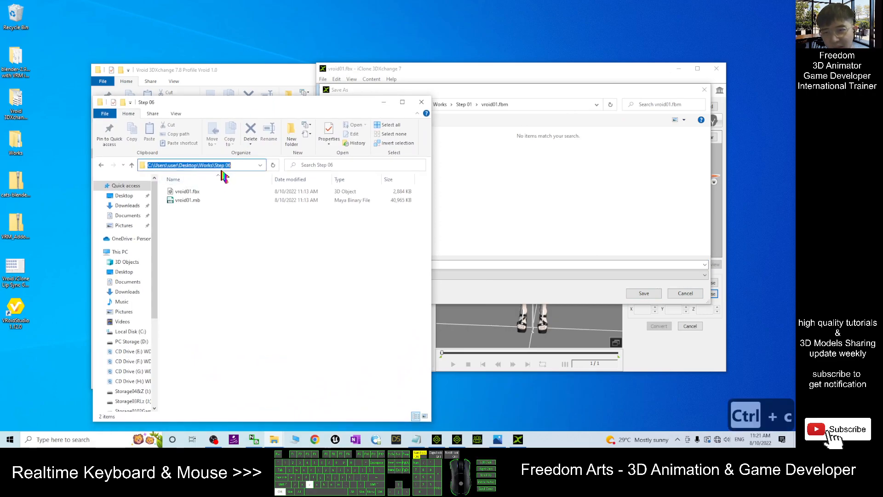
pyautogui.click(519, 106)
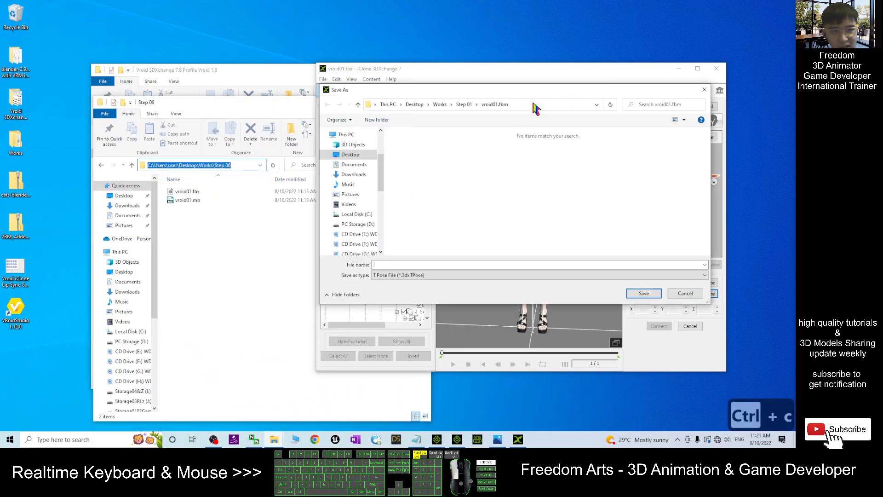
pyautogui.hotkey('ctrl', 'v')
pyautogui.press('Return')
# Save the T-pose file as tpose and check for it in the Step 06 folder.
pyautogui.click(384, 264)
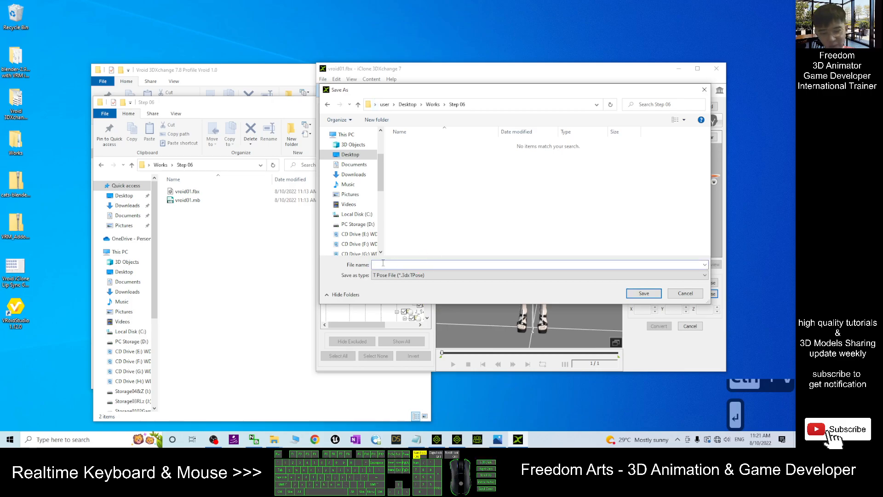
pyautogui.write('tpose')
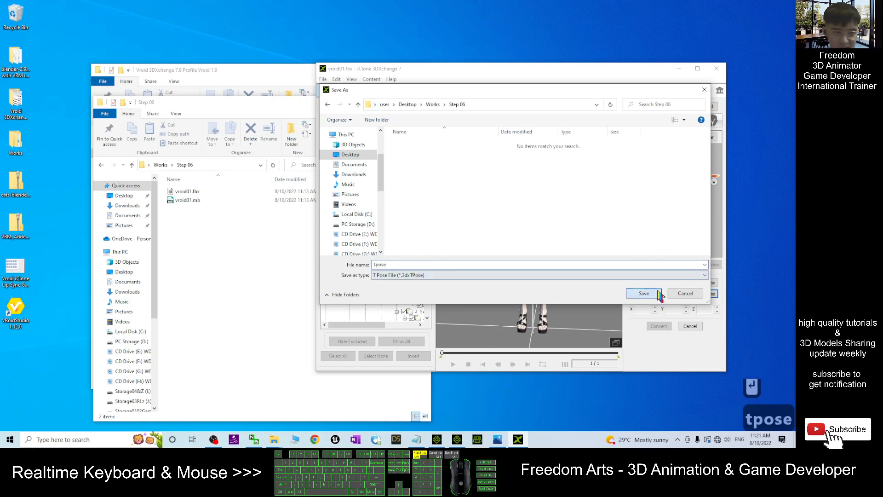
pyautogui.click(645, 294)
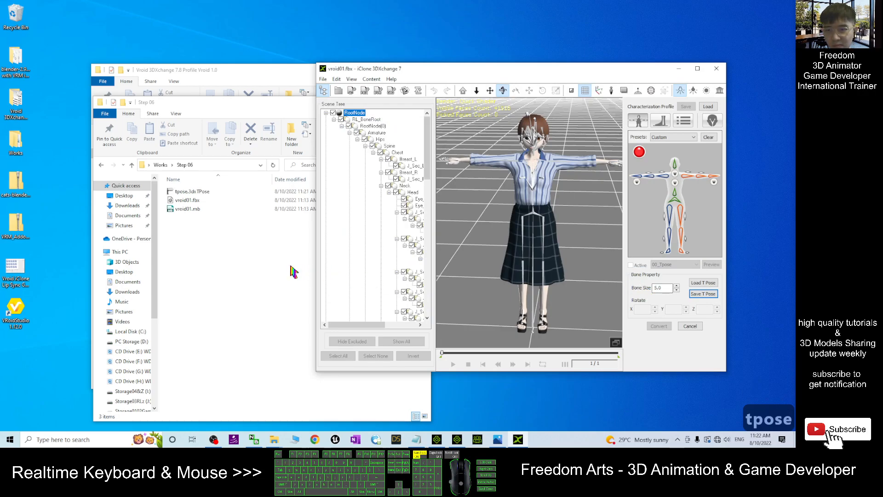
pyautogui.click(256, 268)
pyautogui.click(190, 191)
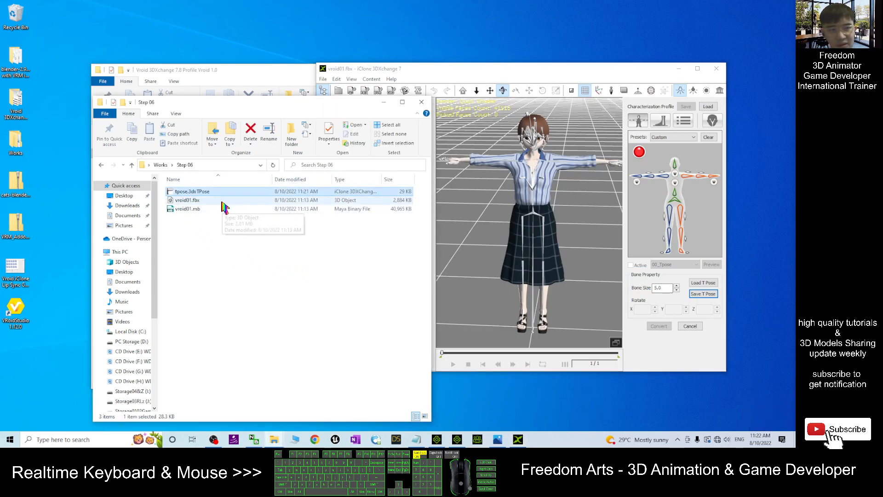
# Load the vroidfemale1.0.3dxProfile characterization profile from the Vroid 3DXchange 7.8 Profile Vroid 1.0 folder.
pyautogui.moveTo(239, 105); pyautogui.dragTo(292, 120)
pyautogui.click(246, 63)
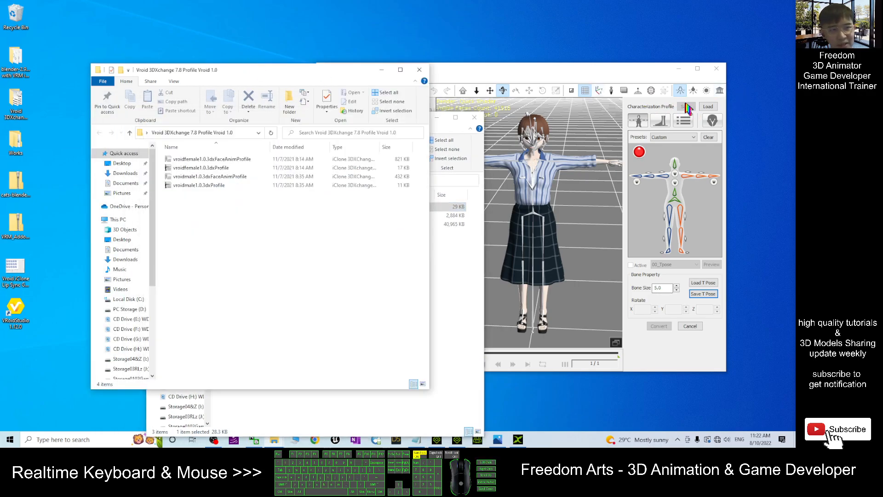
pyautogui.click(707, 108)
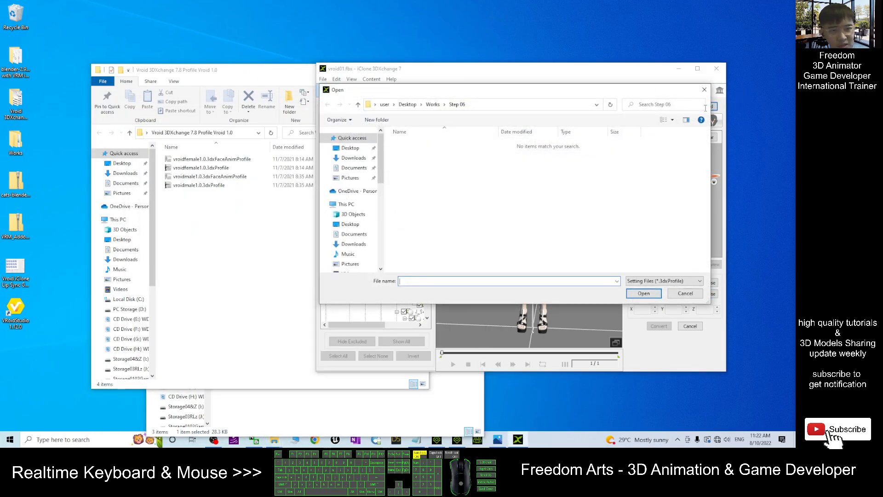
pyautogui.click(252, 239)
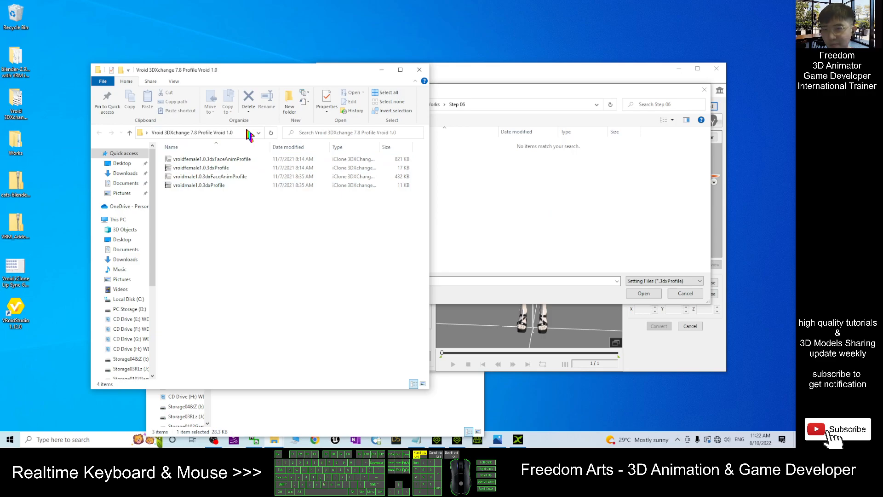
pyautogui.click(249, 133)
pyautogui.hotkey('ctrl', 'c')
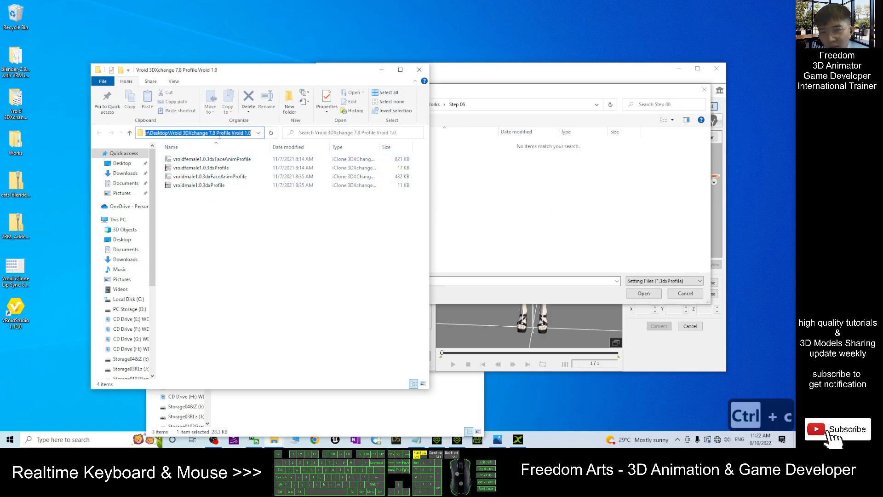
pyautogui.click(503, 103)
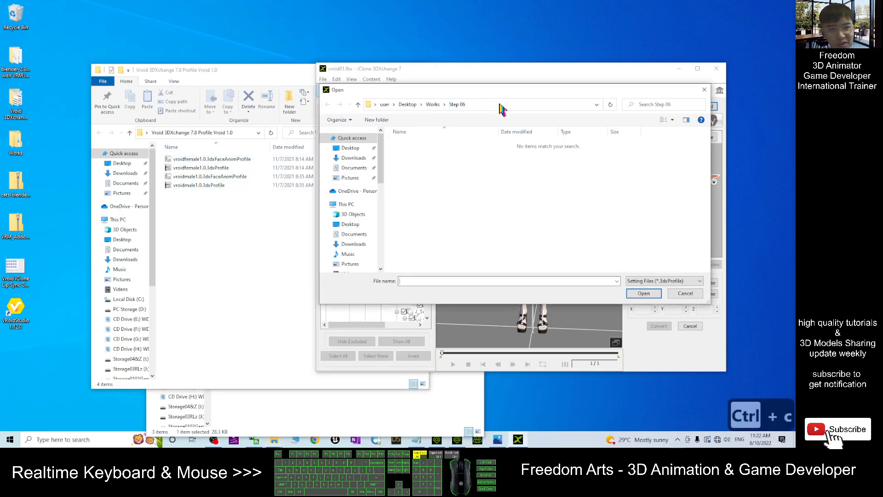
pyautogui.click(505, 105)
pyautogui.hotkey('ctrl', 'v')
pyautogui.press('Return')
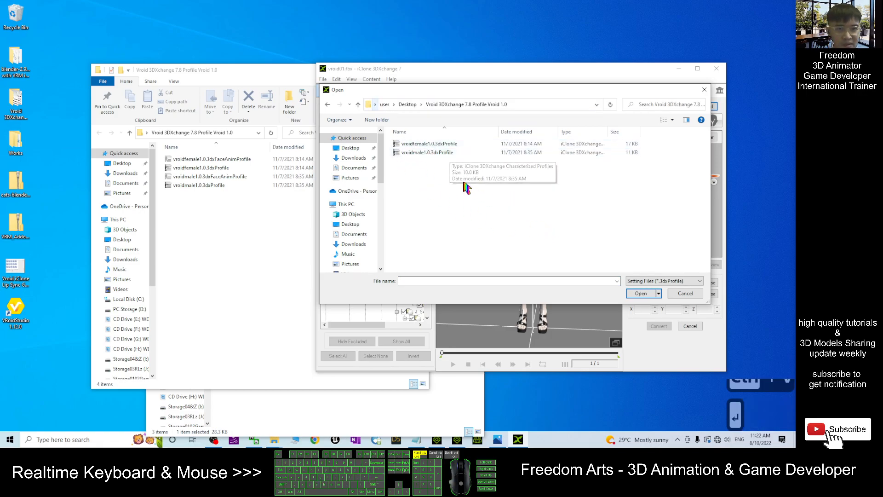
pyautogui.doubleClick(427, 144)
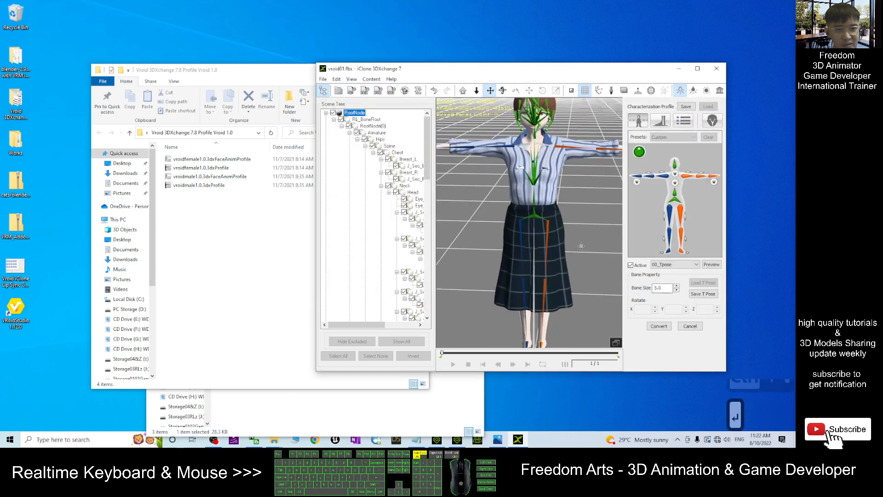
# Deactivate the characterization and load the saved tpose file from the Works\Step 06 folder as the character's T-pose.
pyautogui.moveTo(615, 209); pyautogui.dragTo(597, 205)
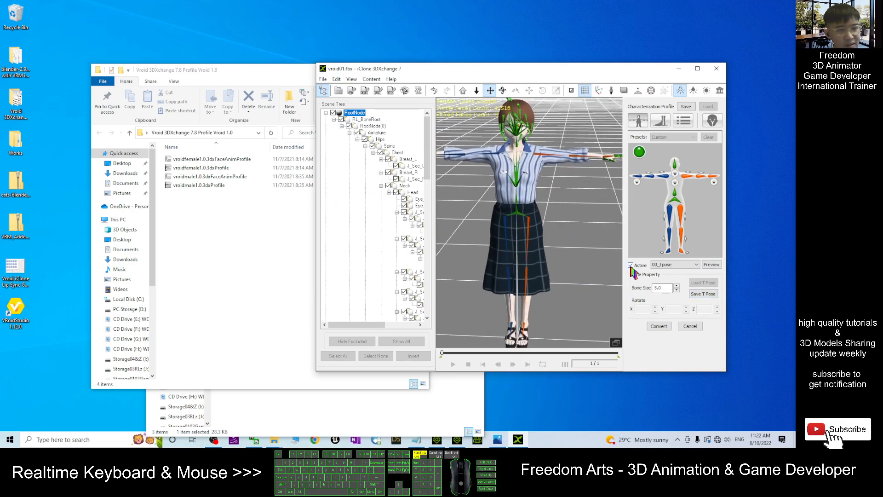
pyautogui.click(631, 266)
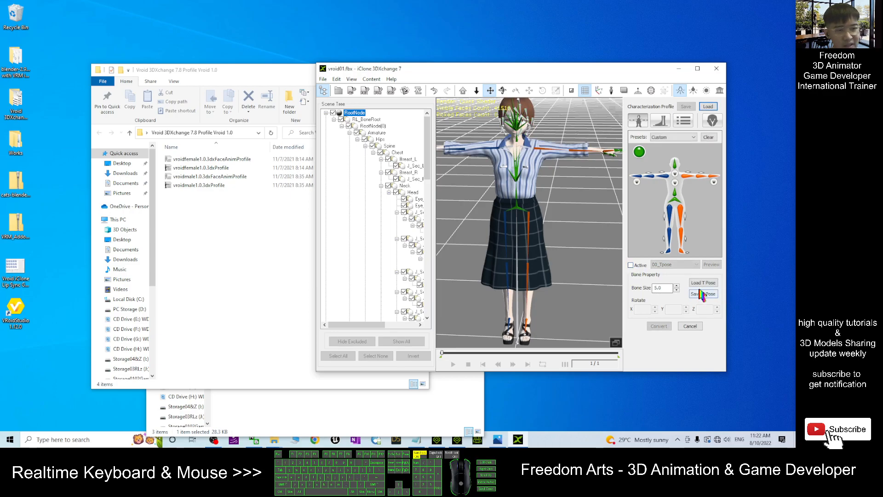
pyautogui.click(701, 283)
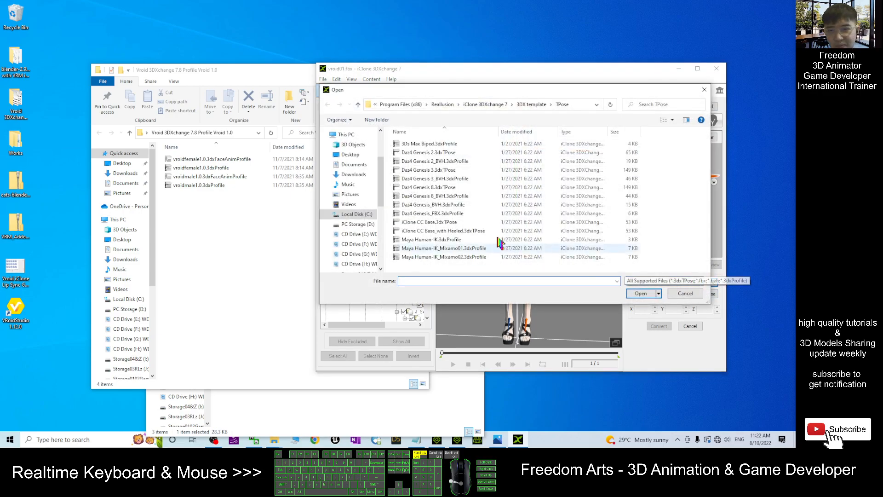
pyautogui.click(287, 430)
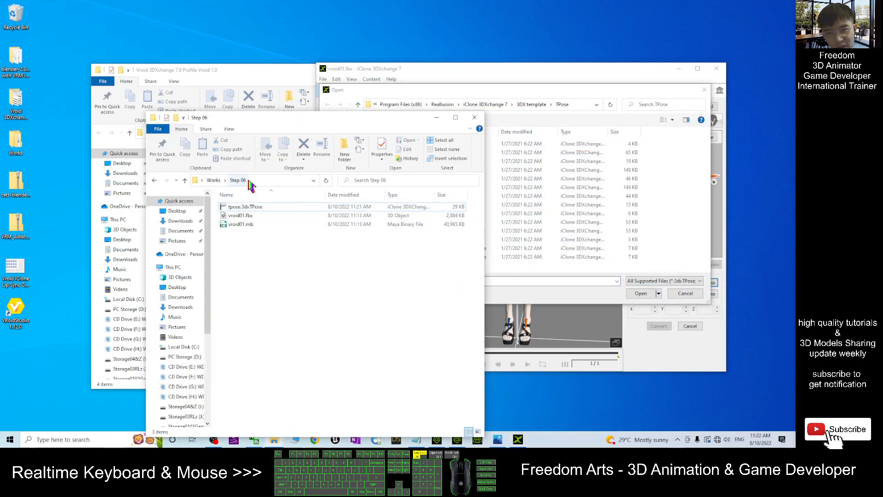
pyautogui.click(271, 181)
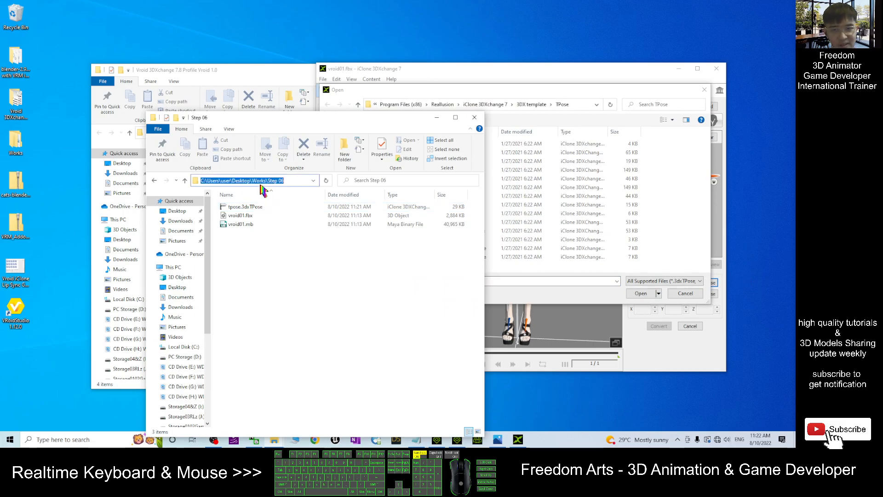
pyautogui.hotkey('ctrl', 'c')
pyautogui.click(598, 103)
pyautogui.click(576, 107)
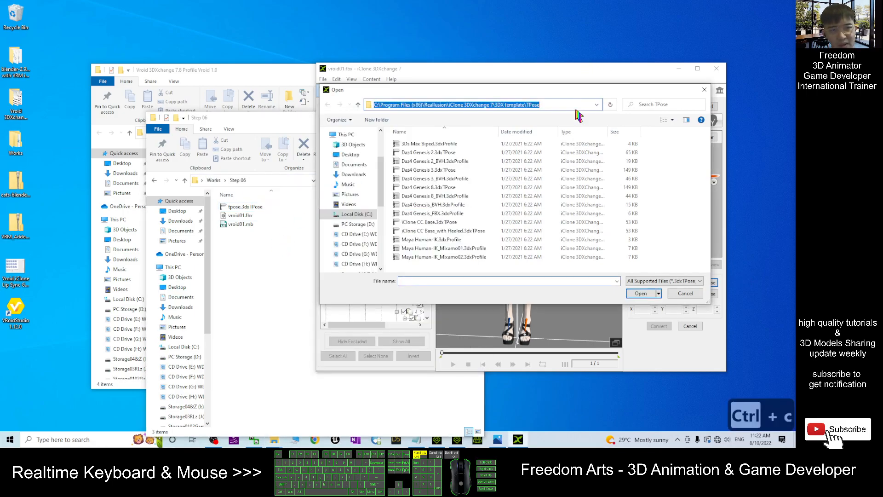
pyautogui.hotkey('ctrl', 'v')
pyautogui.press('Return')
pyautogui.click(415, 145)
pyautogui.doubleClick(418, 146)
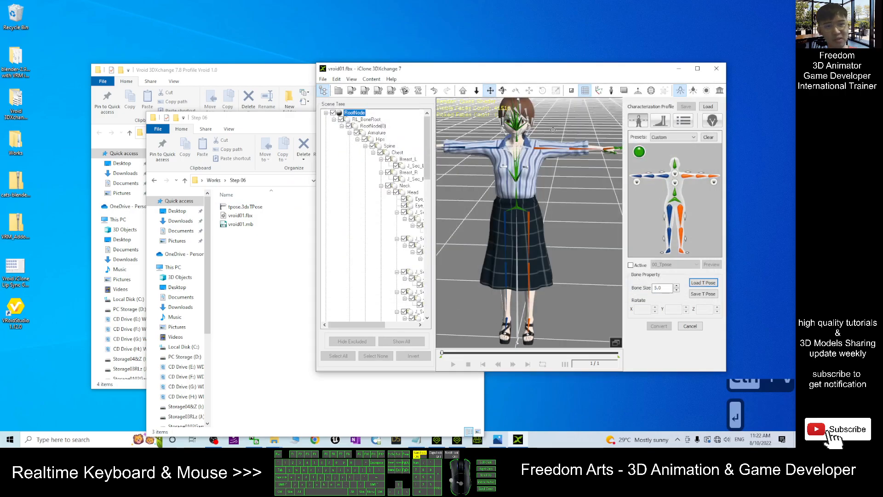
# Maximize 3DXchange, reactivate the characterization and convert the character to non-standard.
pyautogui.click(698, 69)
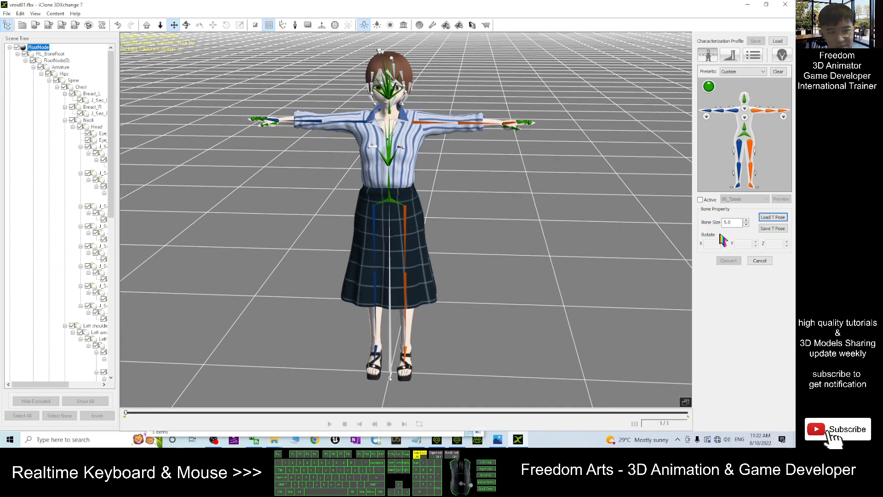
pyautogui.click(701, 201)
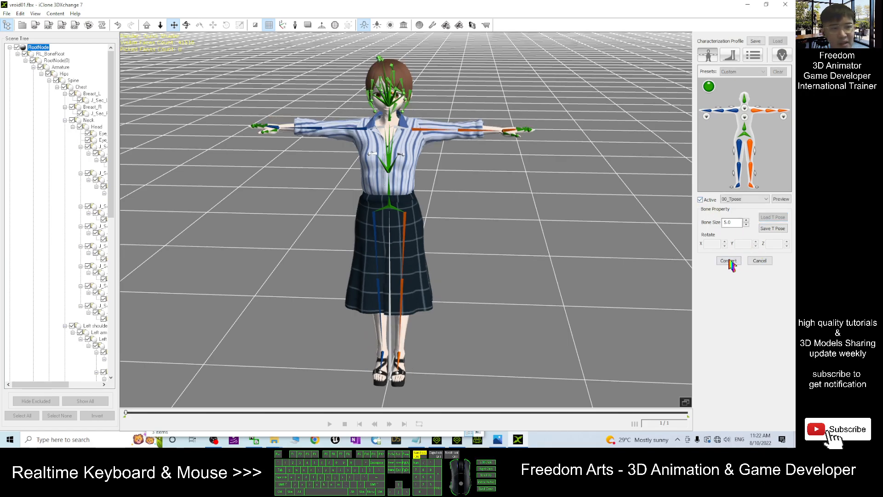
pyautogui.click(730, 261)
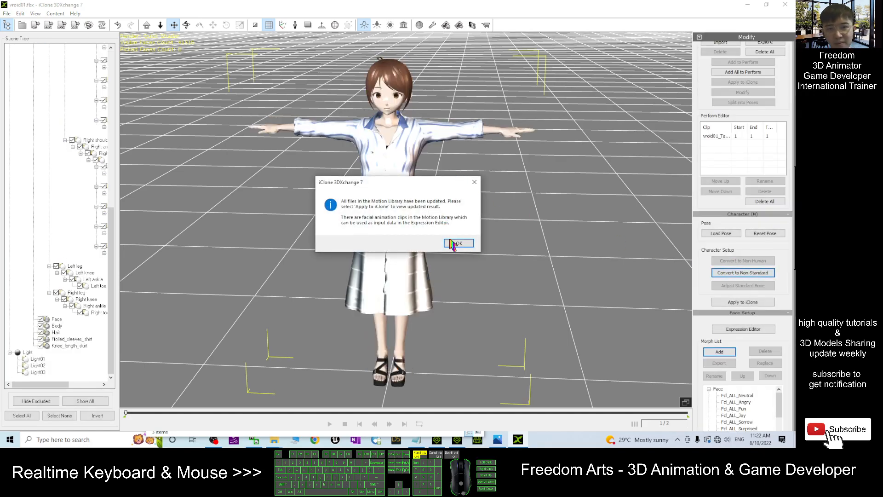
pyautogui.click(459, 244)
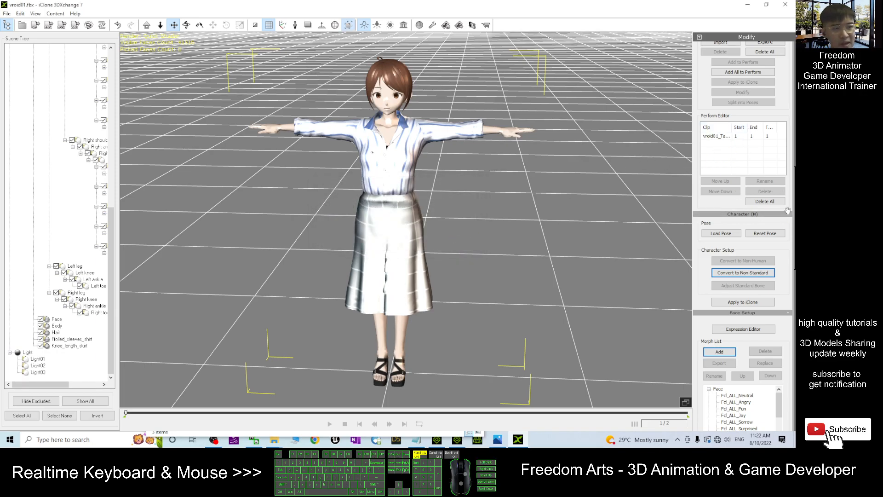
# Delete all clips from the character's Motion Library.
pyautogui.moveTo(794, 215); pyautogui.dragTo(794, 164)
pyautogui.scroll(-5, 708, 61)
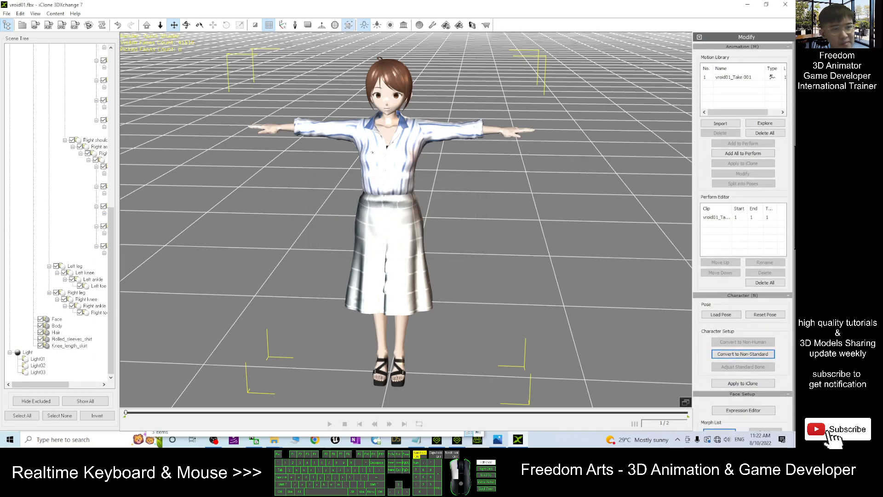
pyautogui.click(762, 136)
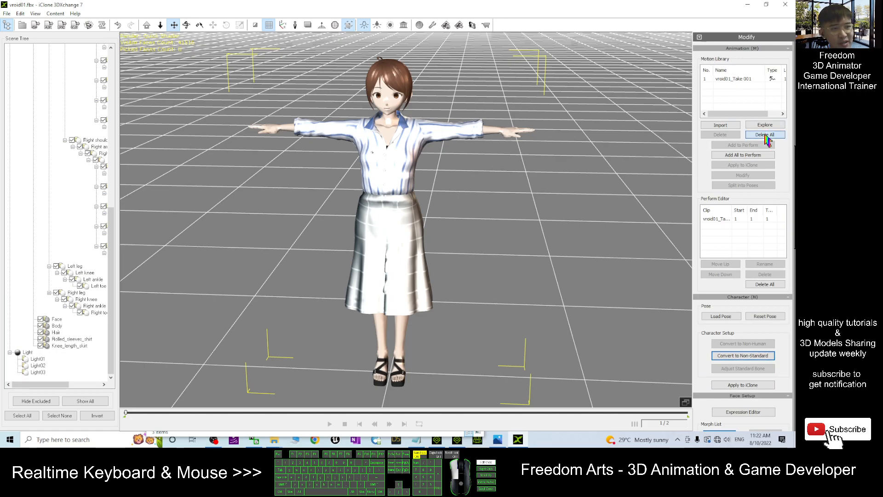
# Open the Expression Editor for the converted character's face setup.
pyautogui.scroll(6, 796, 216)
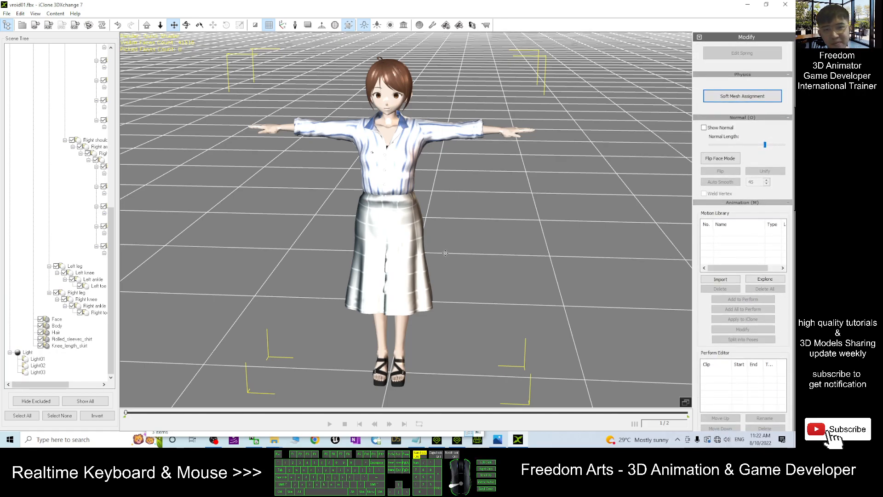
pyautogui.scroll(2, 413, 253)
pyautogui.press('x')
pyautogui.moveTo(413, 253); pyautogui.dragTo(413, 281)
pyautogui.press('c')
pyautogui.moveTo(244, 270); pyautogui.dragTo(387, 216)
pyautogui.scroll(-8, 781, 218)
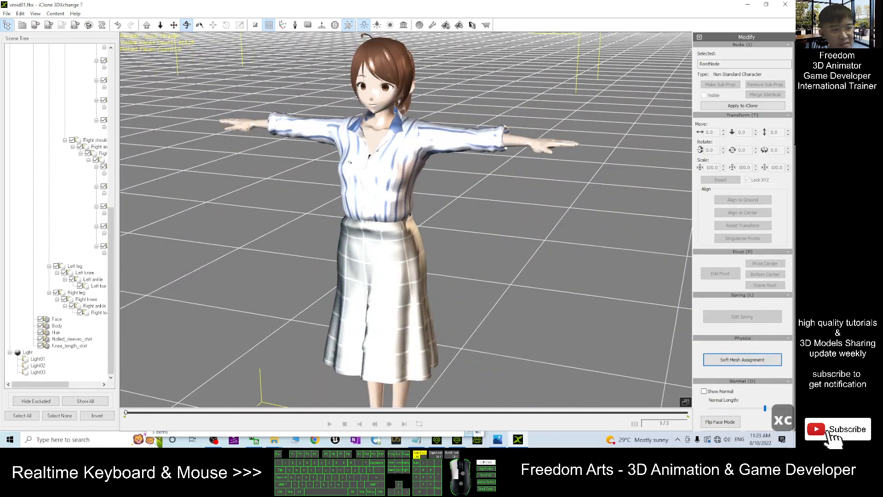
pyautogui.scroll(-3, 743, 230)
pyautogui.scroll(5, 743, 230)
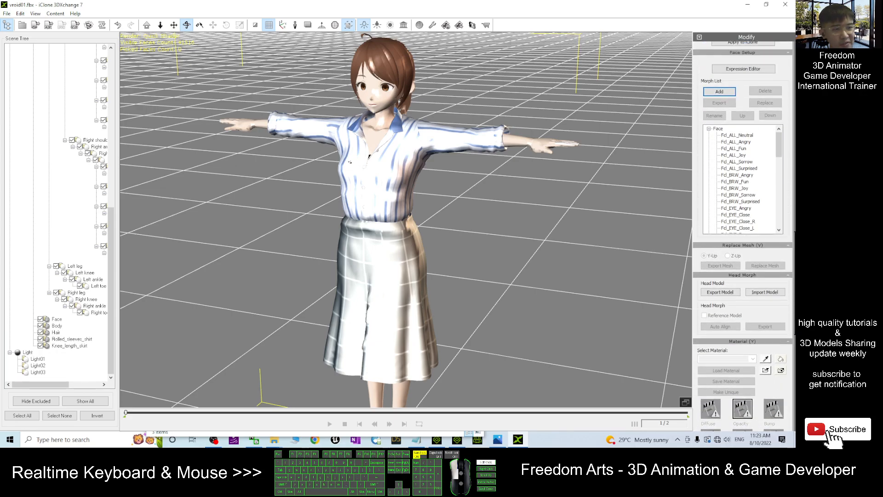
pyautogui.scroll(1, 732, 220)
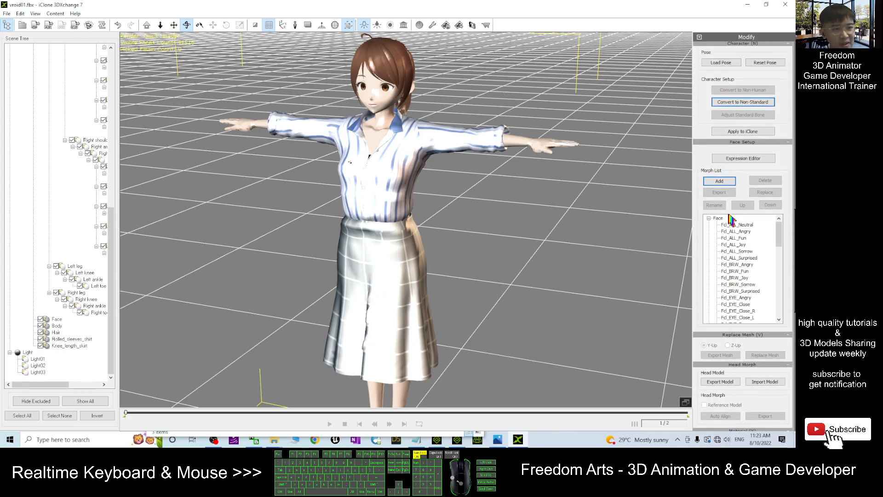
pyautogui.click(744, 158)
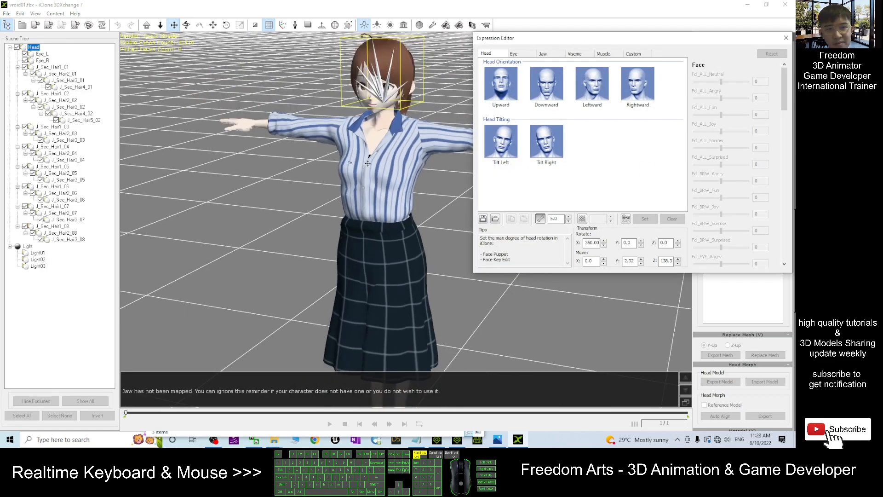
# Rotate both eye bones toward the character's right and store this as the Both Eyes Rightward expression.
pyautogui.click(517, 54)
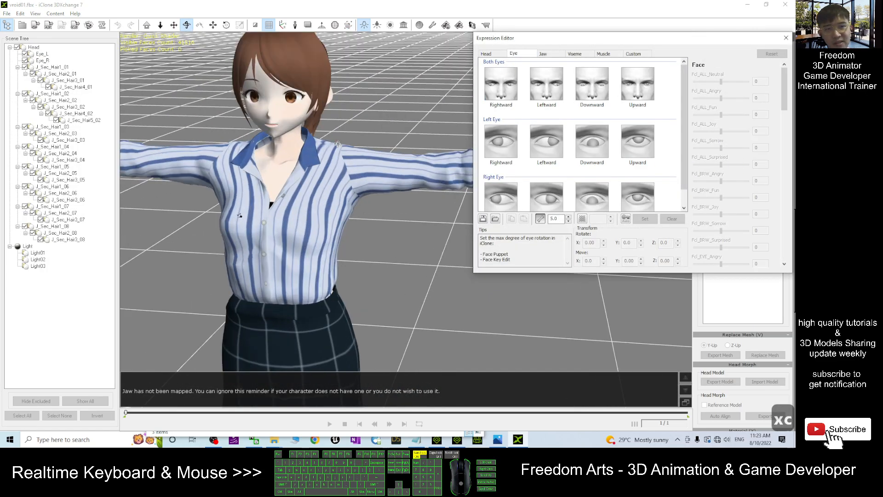
pyautogui.click(495, 98)
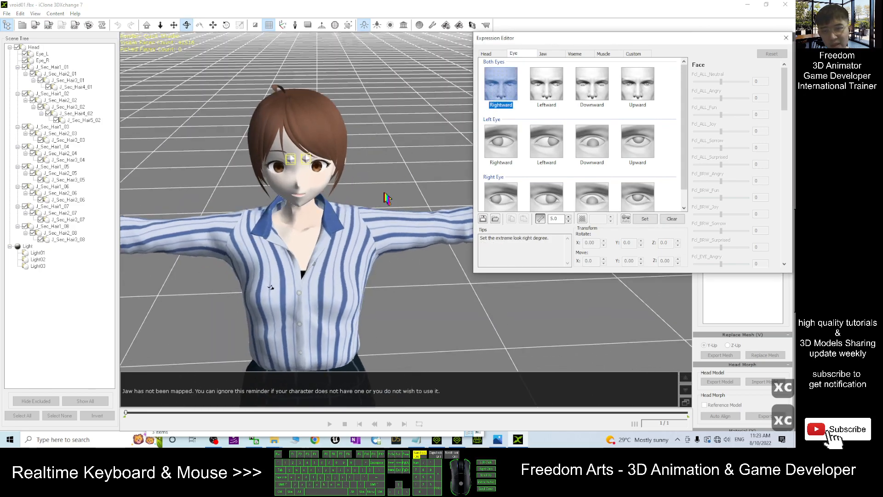
pyautogui.scroll(5, 358, 186)
pyautogui.scroll(-5, 349, 188)
pyautogui.scroll(2, 325, 199)
pyautogui.moveTo(324, 199); pyautogui.dragTo(398, 237, button='middle')
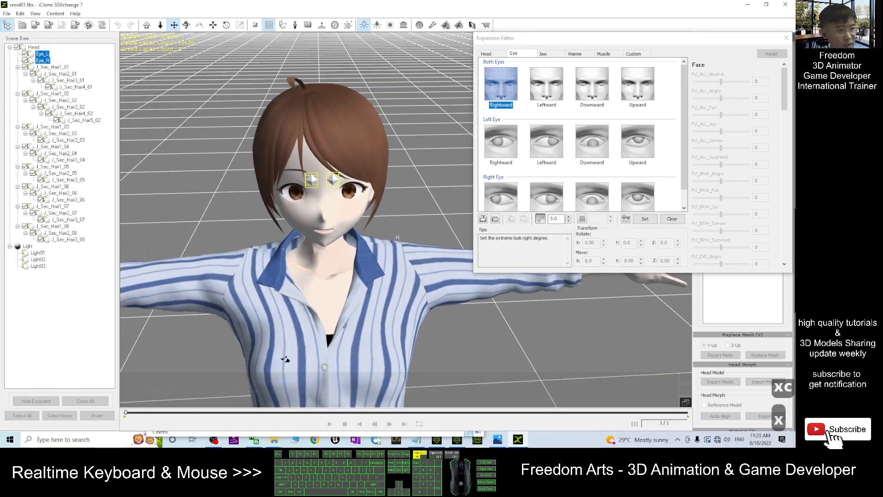
pyautogui.press('e')
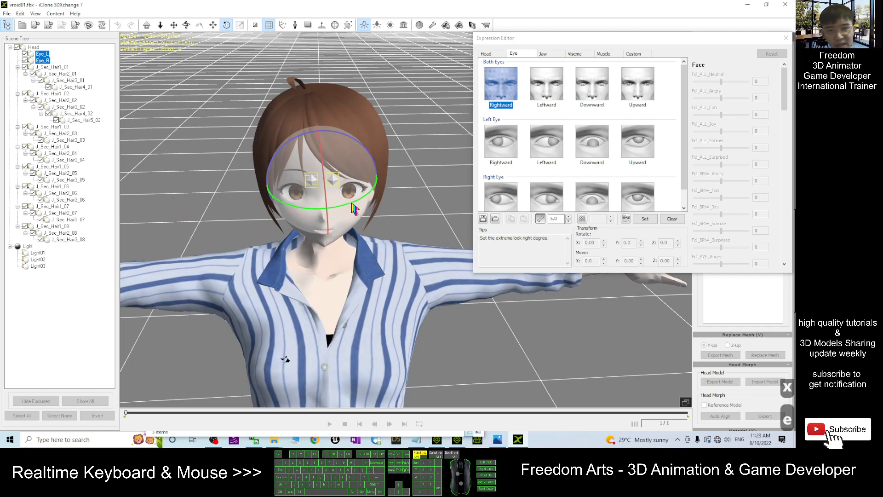
pyautogui.moveTo(358, 208); pyautogui.dragTo(357, 207)
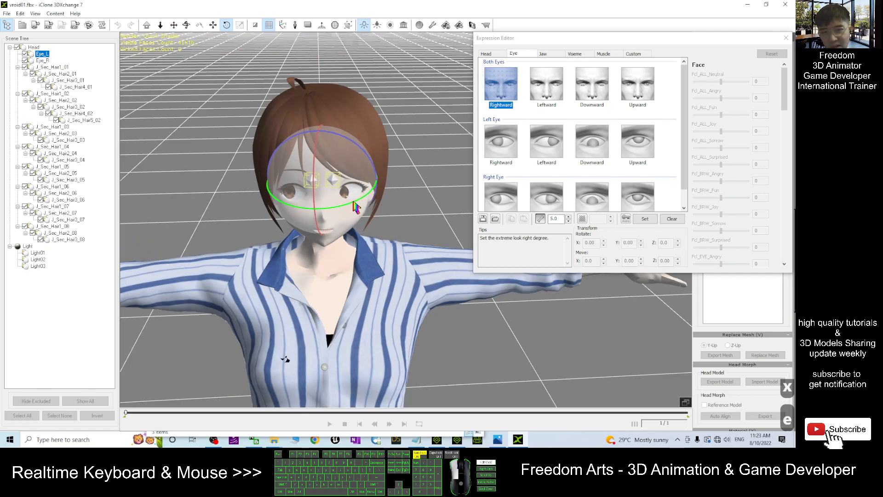
pyautogui.click(645, 219)
# Rotate both eye bones toward the character's left and store this as the Both Eyes Leftward expression.
pyautogui.click(549, 96)
pyautogui.moveTo(357, 202); pyautogui.dragTo(396, 199)
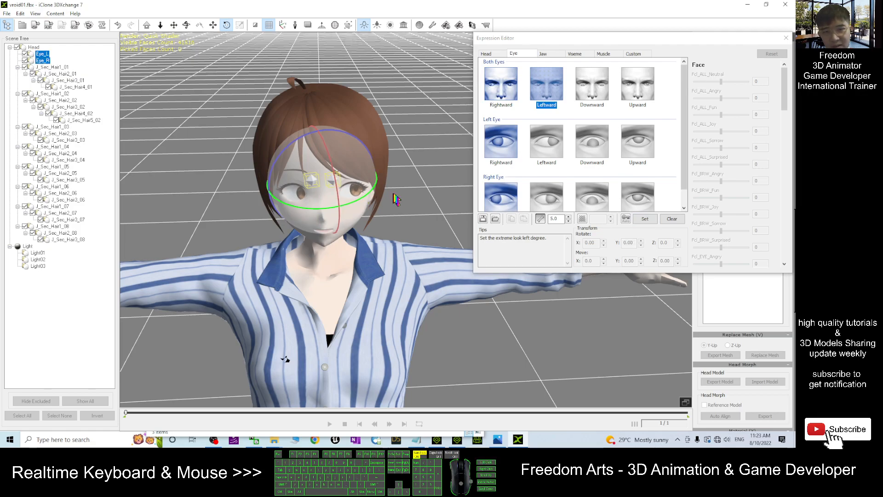
pyautogui.click(640, 220)
# Define and store the Both Eyes Downward and Upward expressions by rotating the eye bones down and then up.
pyautogui.click(609, 102)
pyautogui.moveTo(322, 157); pyautogui.dragTo(322, 163)
pyautogui.click(645, 220)
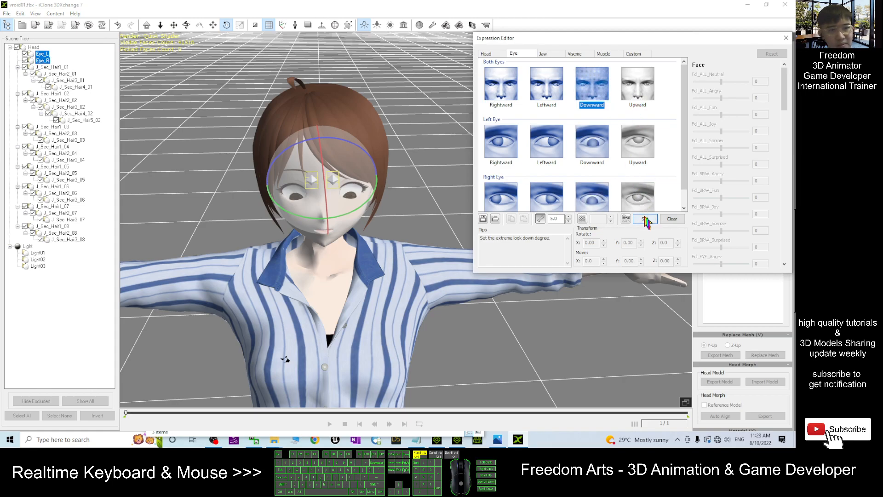
pyautogui.click(637, 84)
pyautogui.moveTo(324, 165); pyautogui.dragTo(323, 162)
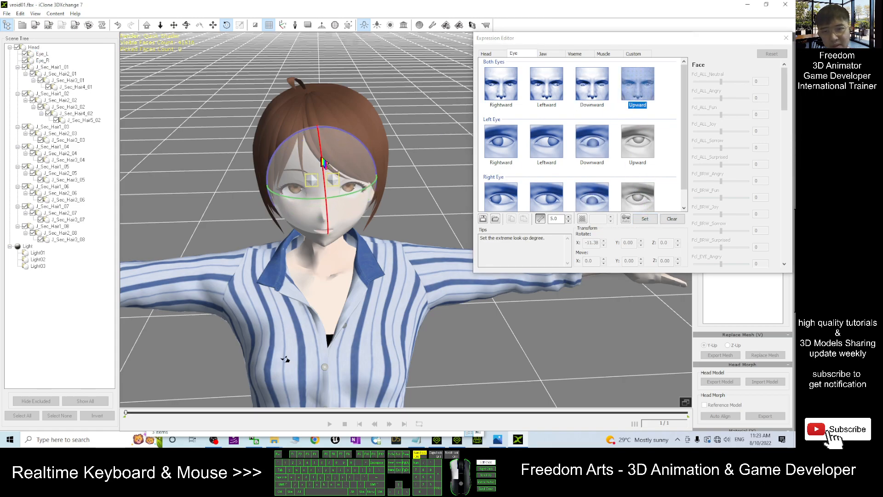
pyautogui.click(645, 219)
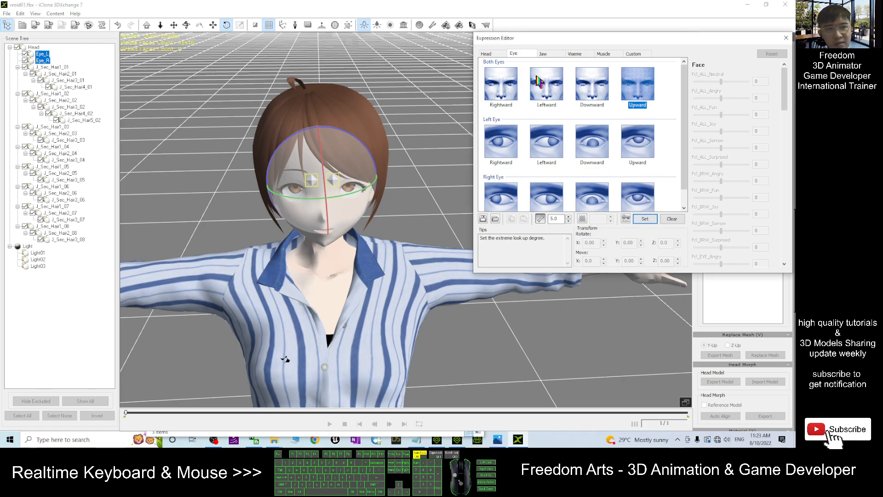
# Store the Drop Jaw expression with the Fcl_MTH_A morph set to 100.
pyautogui.click(547, 54)
pyautogui.click(509, 89)
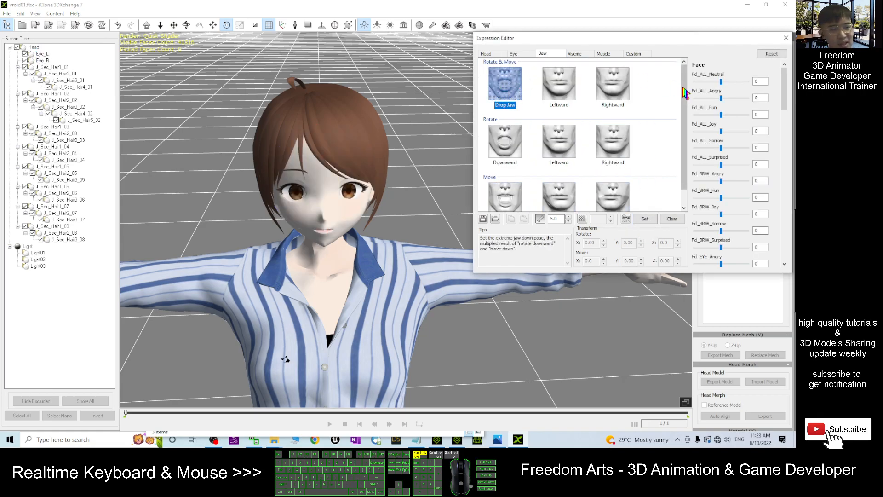
pyautogui.moveTo(781, 92); pyautogui.dragTo(776, 199)
pyautogui.click(722, 188)
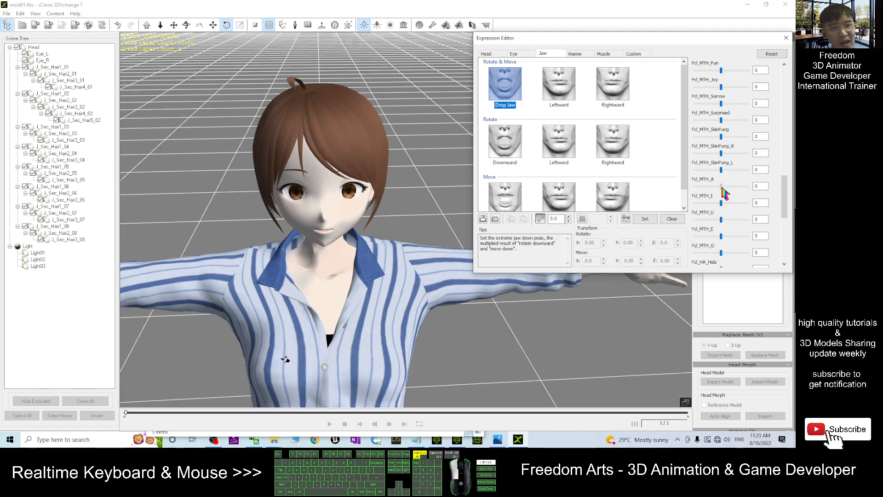
pyautogui.moveTo(725, 193); pyautogui.dragTo(763, 198)
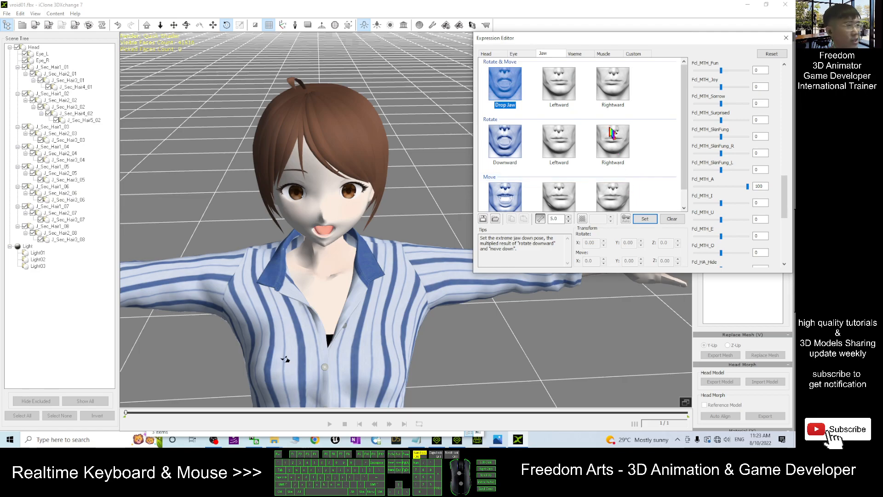
# Select the EE viseme for editing and bring the Fcl_MTH_A to Fcl_MTH_O mouth morph sliders into reach.
pyautogui.click(575, 53)
pyautogui.click(501, 78)
pyautogui.moveTo(615, 44); pyautogui.dragTo(558, 92)
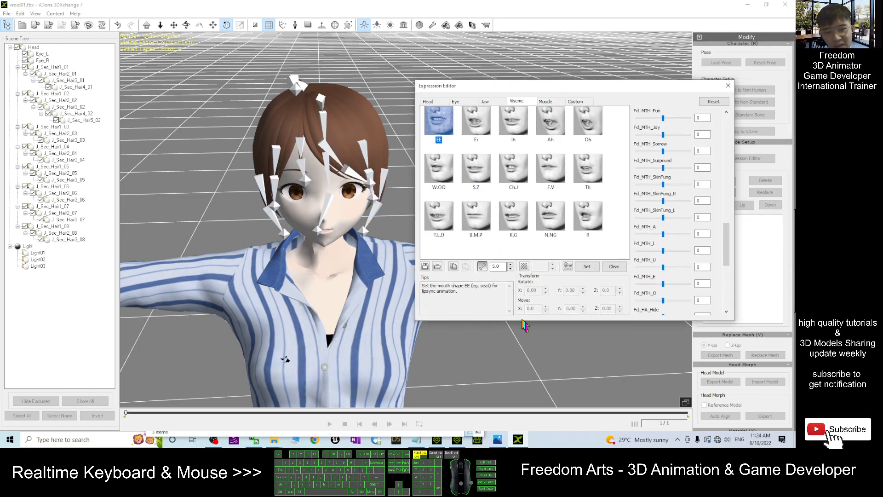
pyautogui.moveTo(726, 244); pyautogui.dragTo(726, 251)
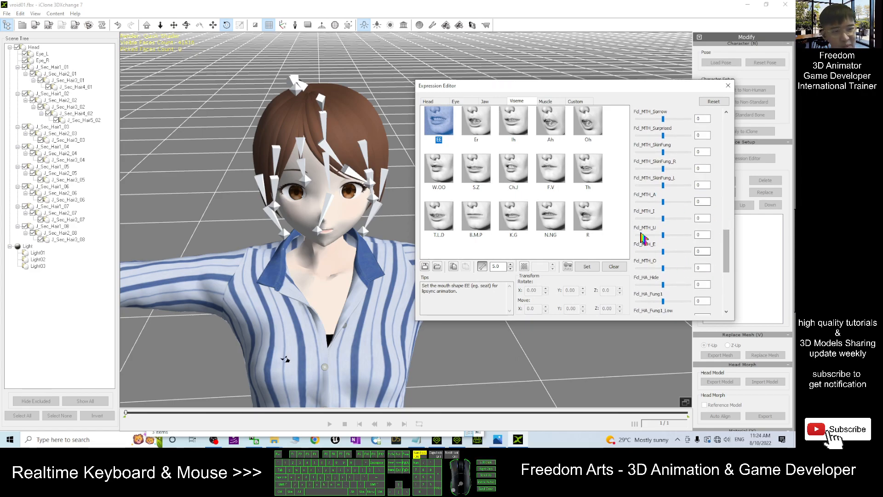
# Open the Desktop folder in File Explorer.
pyautogui.click(501, 440)
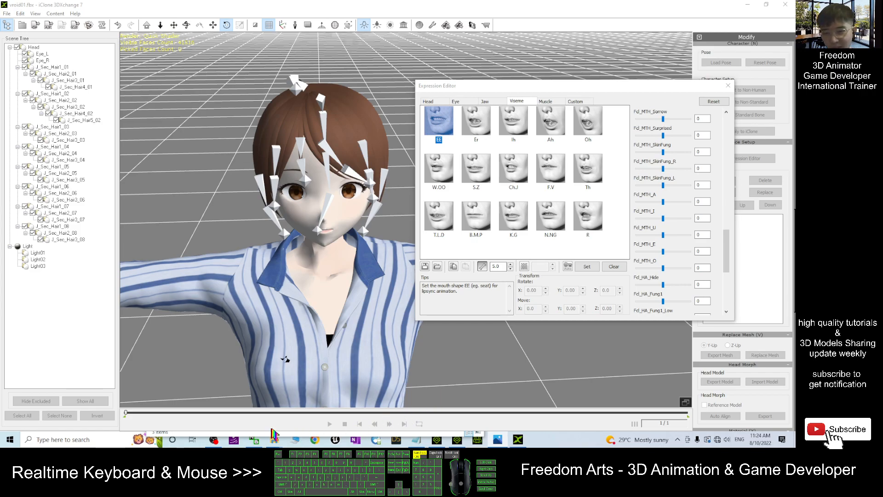
pyautogui.rightClick(283, 444)
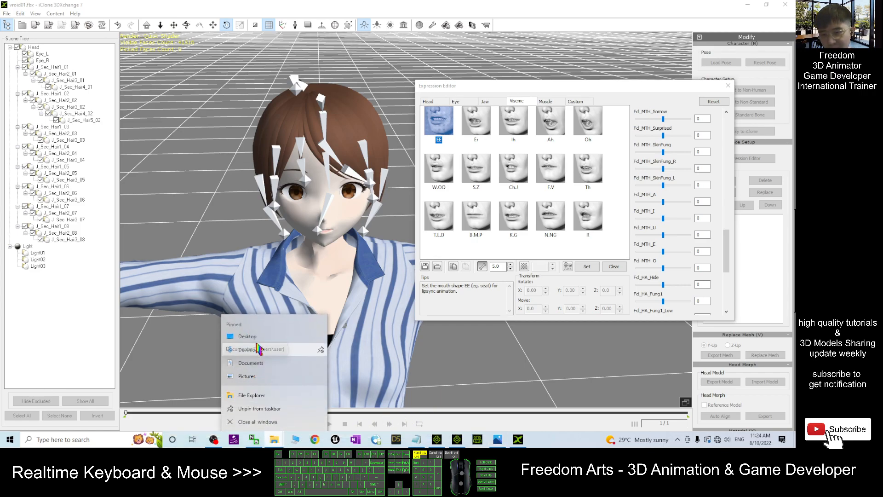
pyautogui.click(272, 336)
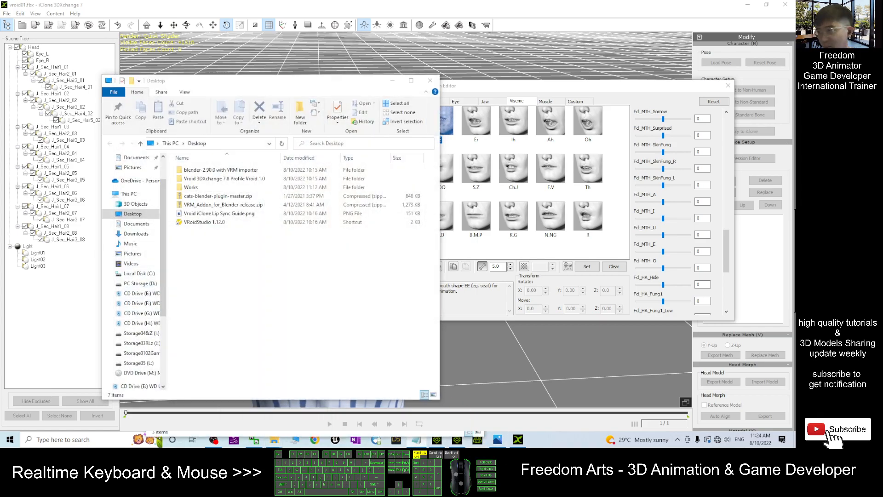
# Bring up notes.txt in Notepad and highlight the download link for Vroid iClone Lip Sync Guide.png.
pyautogui.click(416, 440)
pyautogui.moveTo(493, 79); pyautogui.dragTo(550, 72)
pyautogui.scroll(-2, 462, 327)
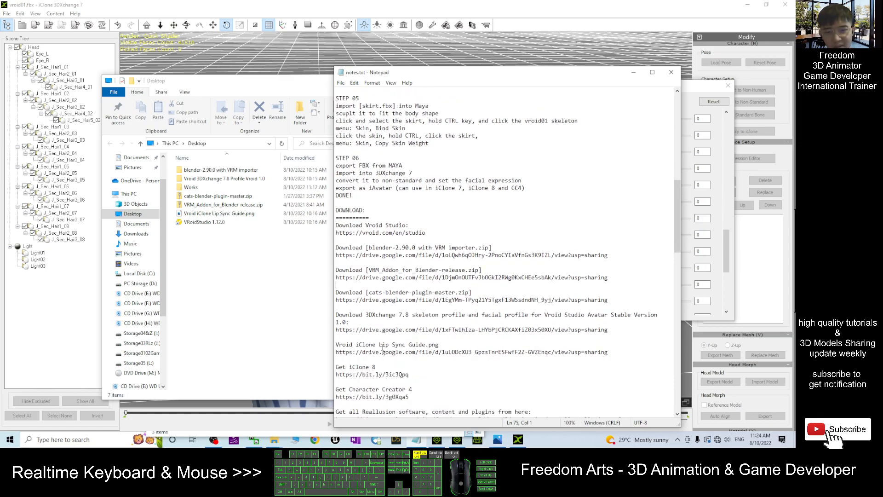
pyautogui.moveTo(382, 346); pyautogui.dragTo(429, 346)
pyautogui.click(412, 353)
pyautogui.moveTo(337, 352); pyautogui.dragTo(571, 358)
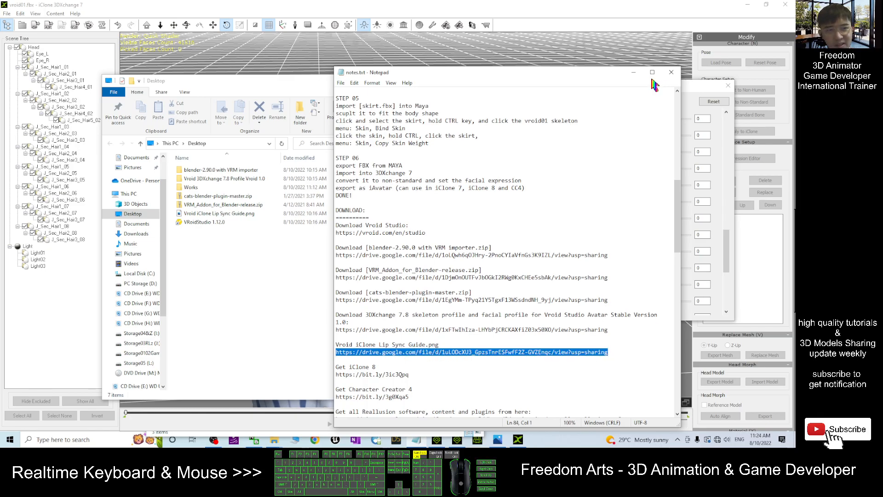
# Open Vroid iClone Lip Sync Guide.png to check the vowel for each viseme, close the folder window and move the guide aside.
pyautogui.moveTo(599, 72); pyautogui.dragTo(1, 74)
pyautogui.doubleClick(218, 213)
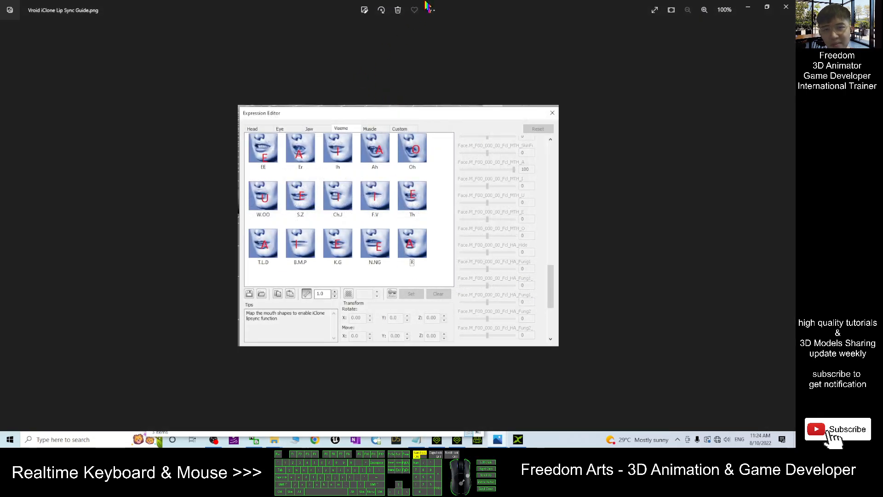
pyautogui.moveTo(426, 3); pyautogui.dragTo(549, 41)
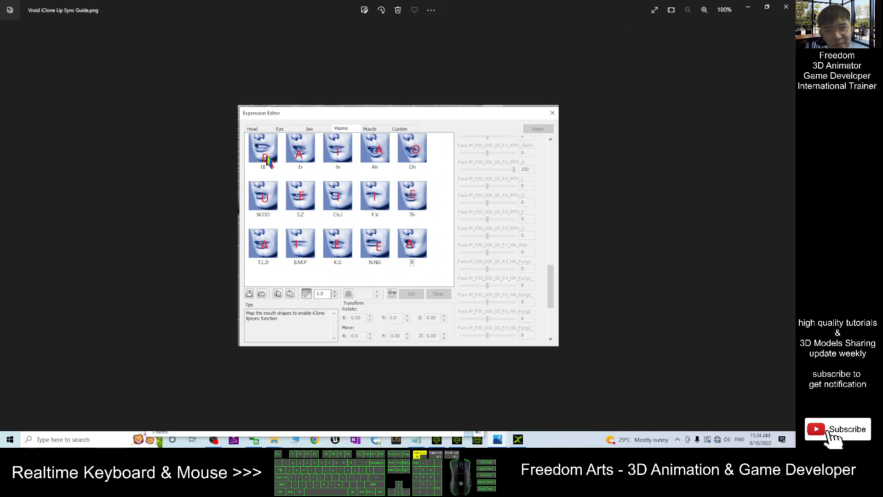
pyautogui.moveTo(617, 3); pyautogui.dragTo(600, 93)
pyautogui.click(271, 83)
pyautogui.hotkey('alt', 'F4')
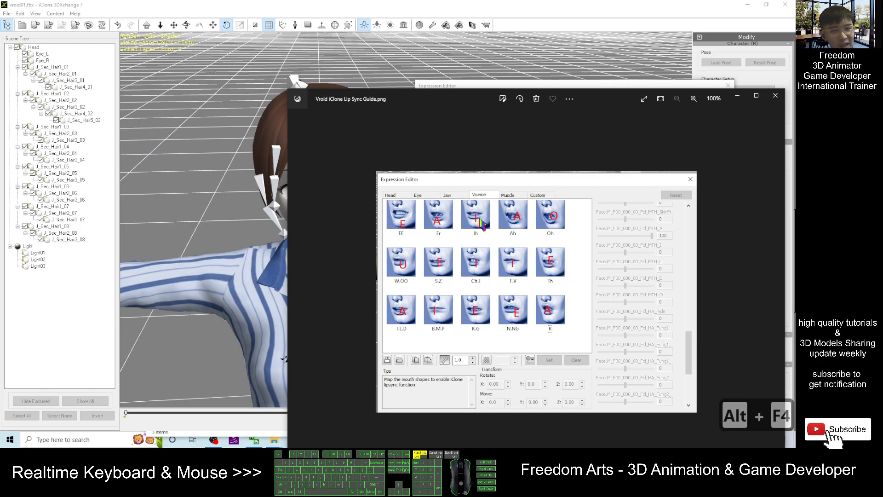
pyautogui.moveTo(619, 100); pyautogui.dragTo(0, 69)
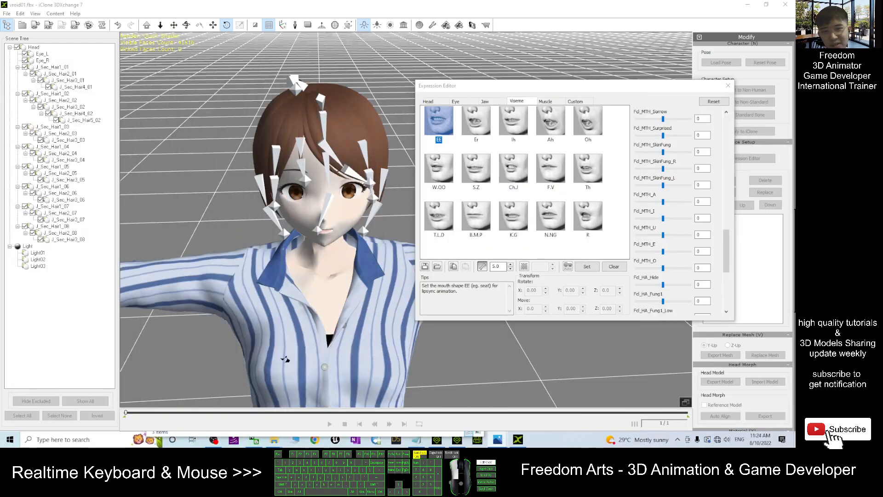
# Store the EE viseme with the Fcl_MTH_E morph at 100 and the Er viseme with Fcl_MTH_A at 100.
pyautogui.click(477, 121)
pyautogui.click(438, 122)
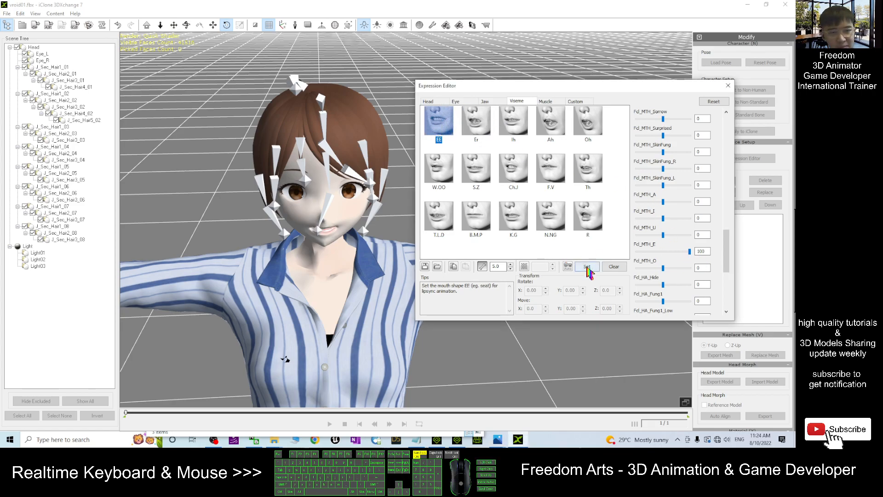
pyautogui.click(484, 130)
pyautogui.moveTo(663, 202); pyautogui.dragTo(718, 210)
pyautogui.click(587, 267)
# Store the Ih viseme with the Fcl_MTH_I morph at 100 and the Ah viseme with Fcl_MTH_A at 100.
pyautogui.click(513, 122)
pyautogui.moveTo(663, 218); pyautogui.dragTo(692, 219)
pyautogui.click(587, 267)
pyautogui.click(551, 122)
pyautogui.moveTo(664, 202); pyautogui.dragTo(690, 203)
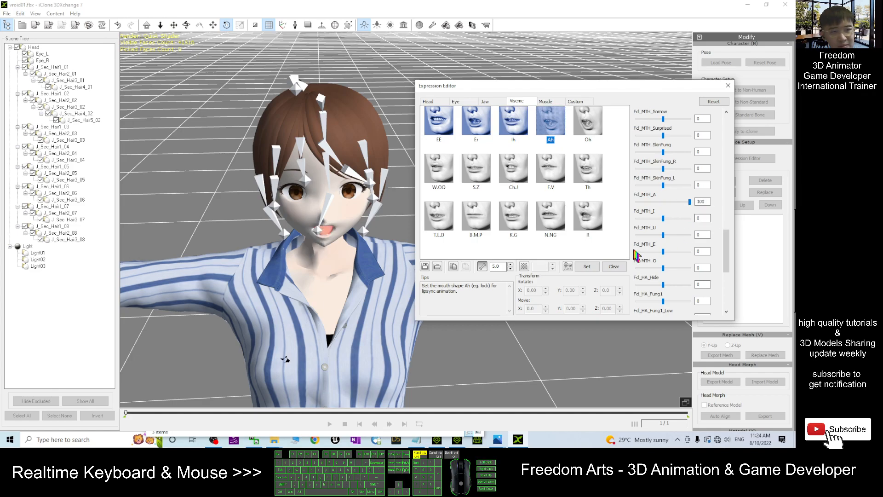
pyautogui.click(587, 266)
# Following the lip sync guide, store the Oh viseme with Fcl_MTH_O and the W.OO viseme with Fcl_MTH_U, each at 100.
pyautogui.click(588, 122)
pyautogui.moveTo(664, 268); pyautogui.dragTo(690, 268)
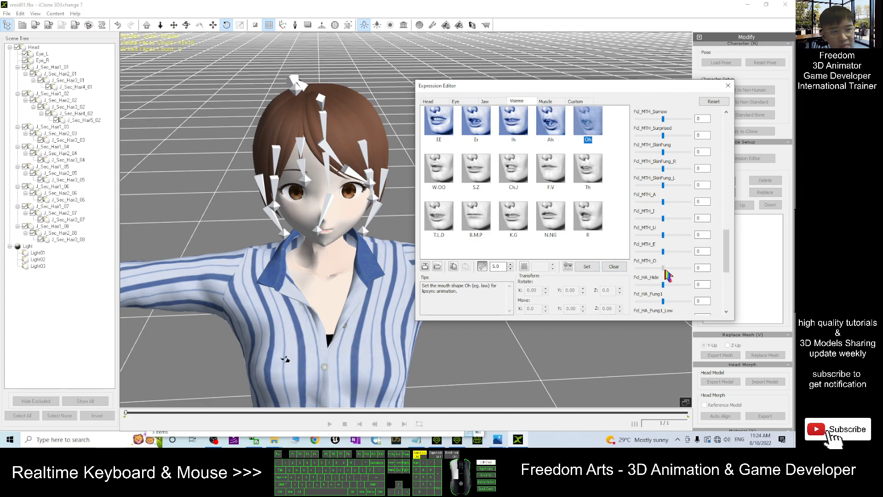
pyautogui.click(587, 267)
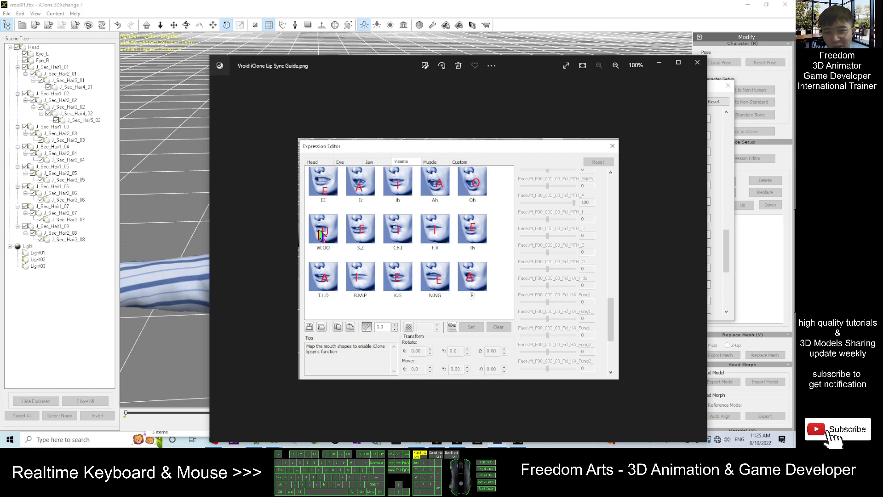
pyautogui.moveTo(535, 66); pyautogui.dragTo(0, 65)
pyautogui.click(453, 170)
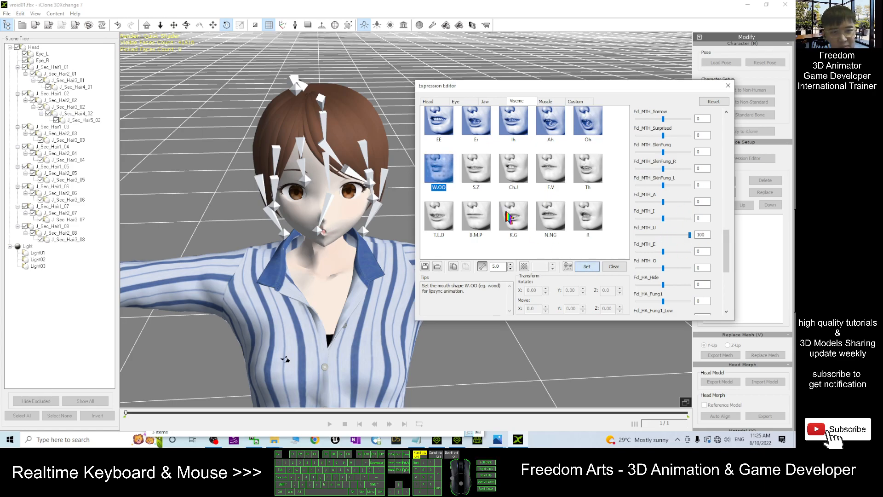
# Store the S.Z viseme with the Fcl_MTH_E morph at 100 and the Ch.J viseme with Fcl_MTH_I at 100.
pyautogui.click(476, 170)
pyautogui.moveTo(666, 254); pyautogui.dragTo(690, 252)
pyautogui.click(514, 170)
pyautogui.moveTo(663, 218); pyautogui.dragTo(716, 225)
# Store the F.V viseme with the Fcl_MTH_I morph at 100 and the Th viseme with Fcl_MTH_E at 100.
pyautogui.click(554, 172)
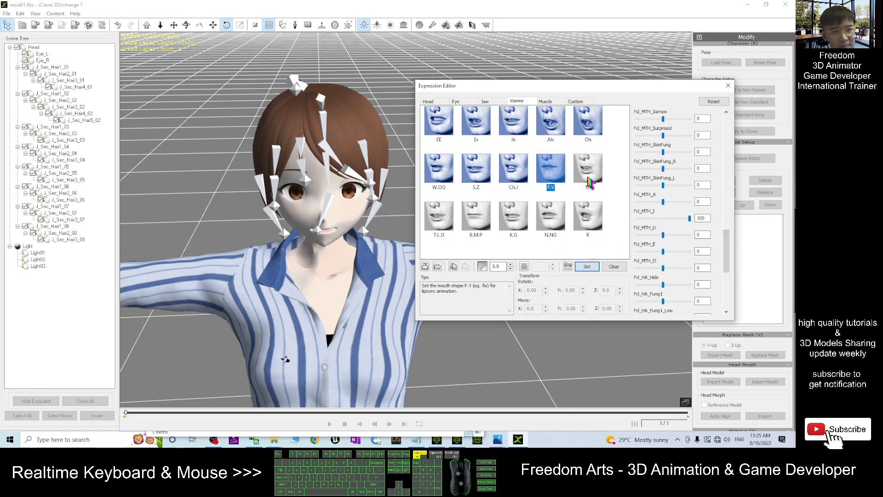
pyautogui.click(589, 172)
pyautogui.moveTo(665, 252); pyautogui.dragTo(699, 253)
pyautogui.click(587, 267)
# Recheck the lip sync guide and store the T.L.D viseme with Fcl_MTH_A and the B.M.P viseme with Fcl_MTH_I, each at 100.
pyautogui.click(285, 359)
pyautogui.moveTo(882, 69); pyautogui.dragTo(367, 65)
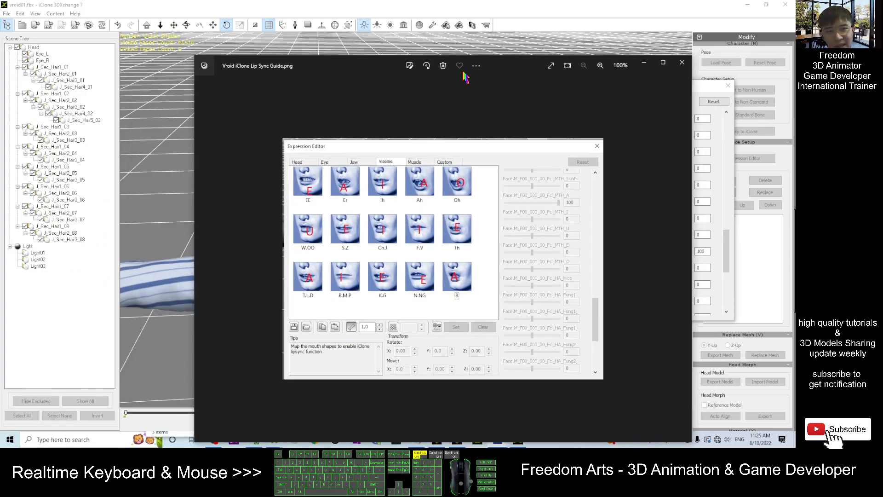
pyautogui.click(286, 359)
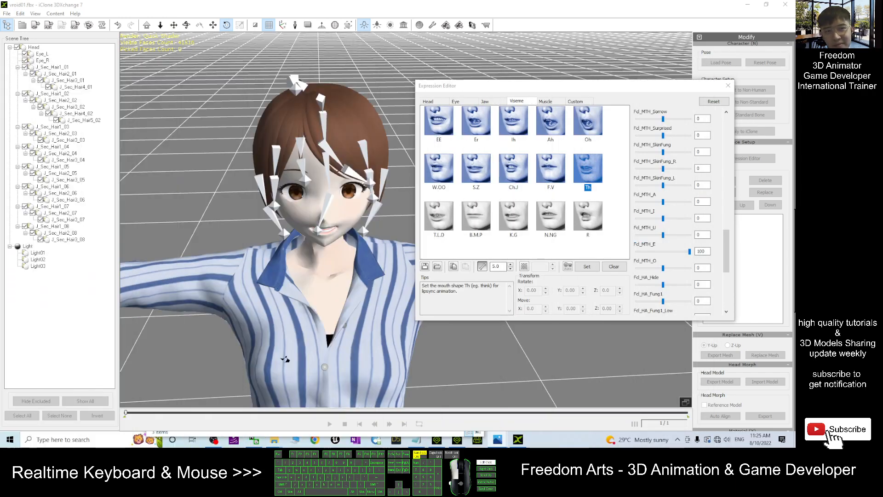
pyautogui.click(448, 219)
pyautogui.moveTo(664, 202); pyautogui.dragTo(690, 219)
pyautogui.click(587, 267)
pyautogui.click(478, 220)
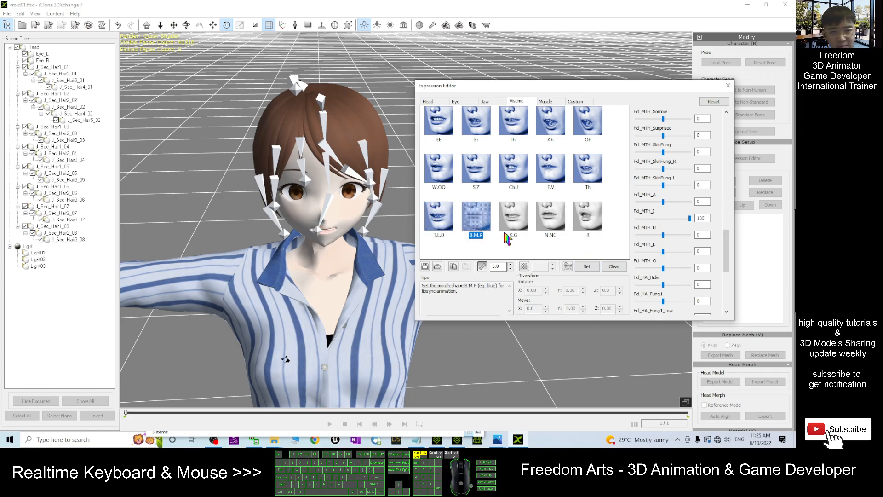
pyautogui.click(591, 268)
# Store both the K.G and N.NG visemes with the Fcl_MTH_E morph at 100.
pyautogui.click(511, 223)
pyautogui.moveTo(664, 251); pyautogui.dragTo(690, 251)
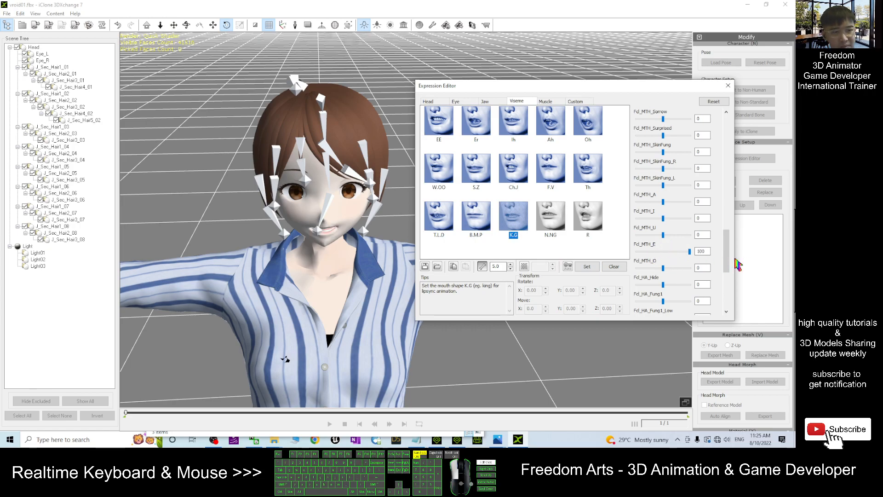
pyautogui.click(586, 267)
pyautogui.click(551, 216)
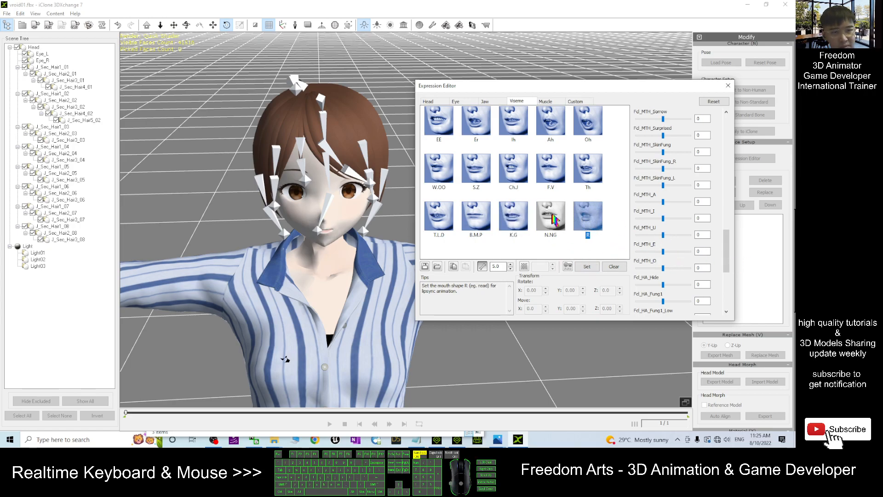
pyautogui.moveTo(666, 253); pyautogui.dragTo(690, 251)
pyautogui.click(586, 267)
# Store the R viseme with the Fcl_MTH_A morph at 100.
pyautogui.click(601, 220)
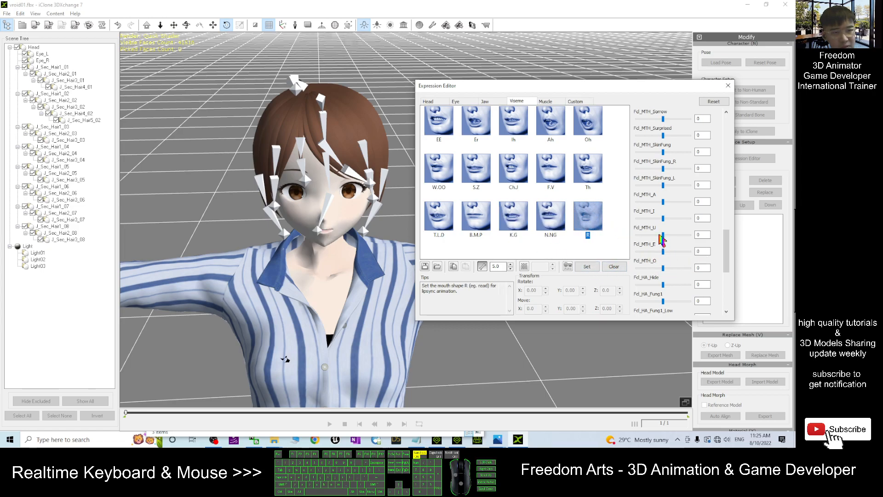
pyautogui.moveTo(664, 205); pyautogui.dragTo(693, 205)
pyautogui.click(587, 267)
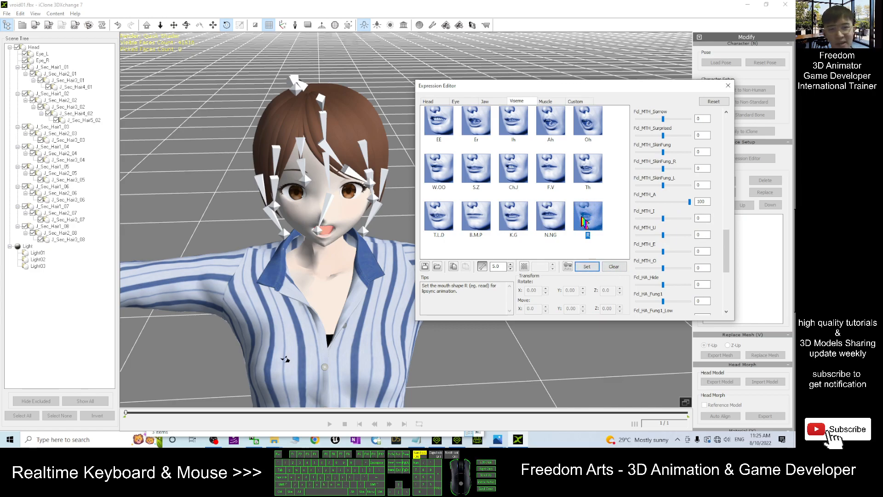
# Store the Eyes Blink muscle expression with the Fcl_EYE_Close morph at 100.
pyautogui.click(547, 102)
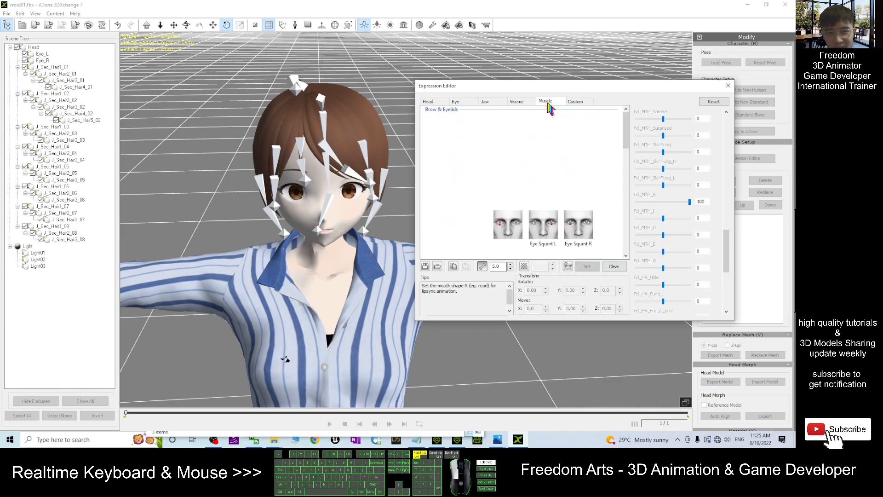
pyautogui.click(626, 132)
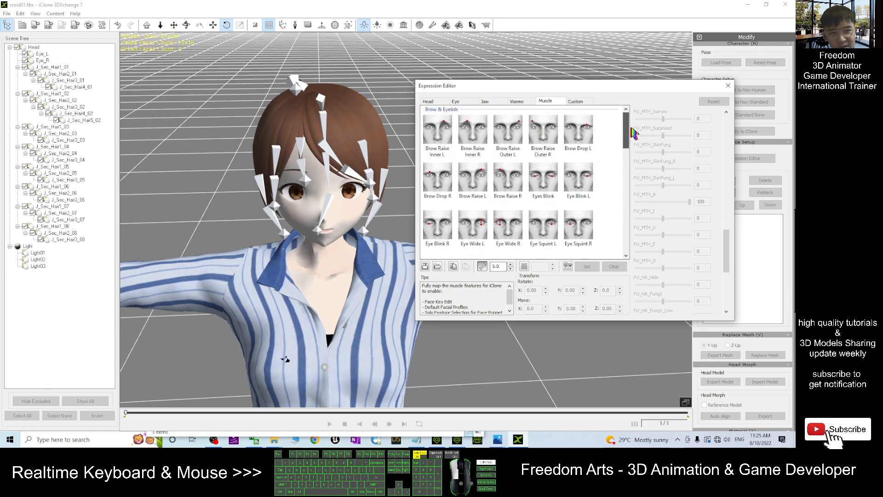
pyautogui.click(547, 187)
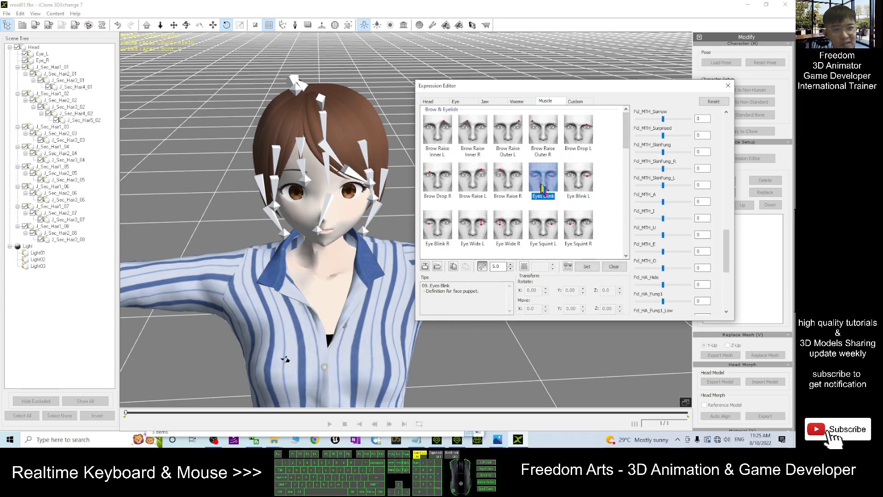
pyautogui.scroll(5, 735, 154)
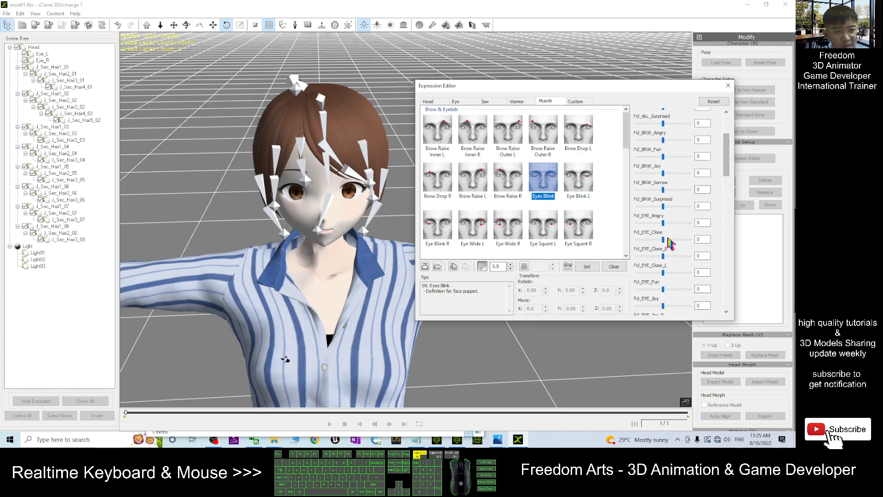
pyautogui.moveTo(663, 240); pyautogui.dragTo(741, 246)
pyautogui.click(610, 266)
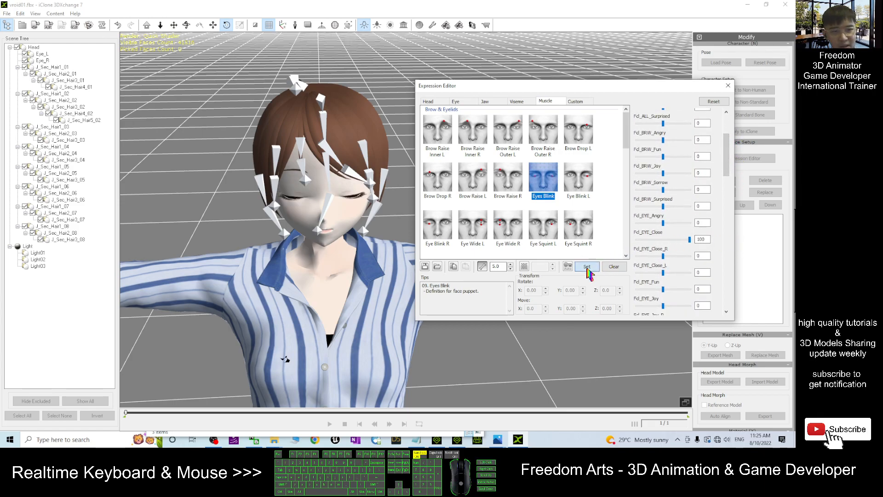
# Store the Eye Blink L expression with Fcl_EYE_Close_L at 100 and Eye Blink R with Fcl_EYE_Close_R at 100.
pyautogui.click(587, 190)
pyautogui.moveTo(663, 272); pyautogui.dragTo(685, 276)
pyautogui.click(587, 266)
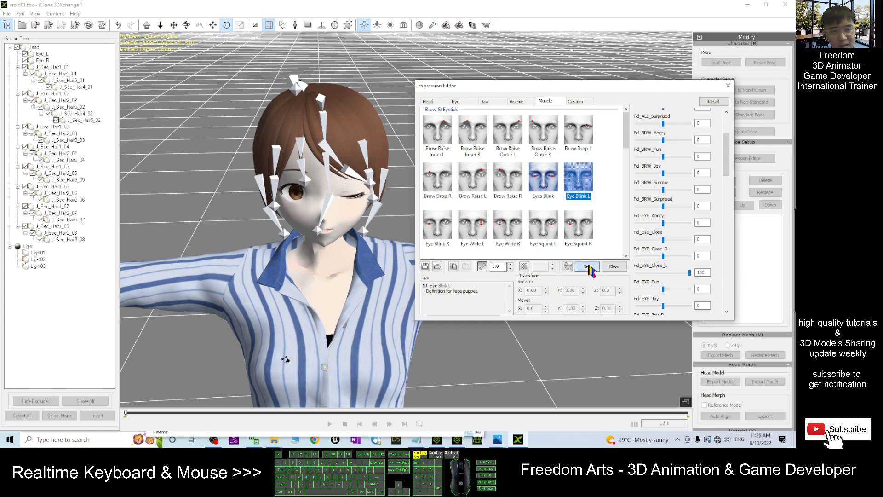
pyautogui.click(437, 233)
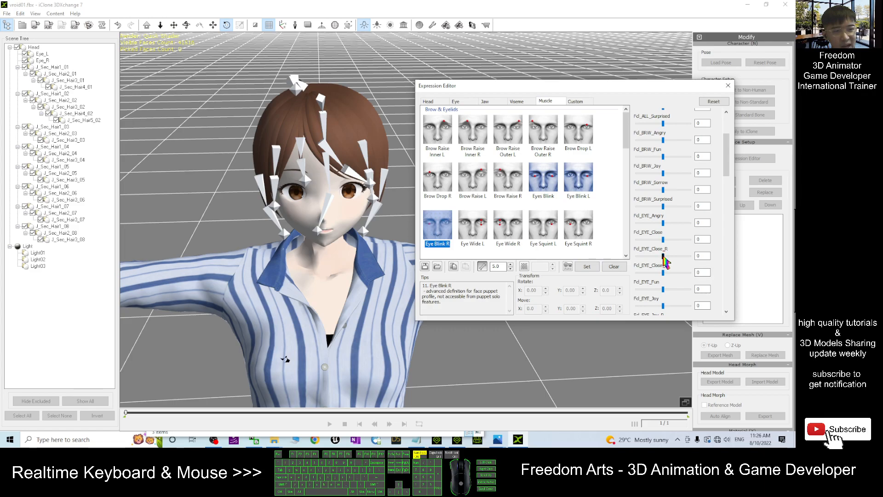
pyautogui.moveTo(664, 256); pyautogui.dragTo(692, 256)
pyautogui.click(588, 267)
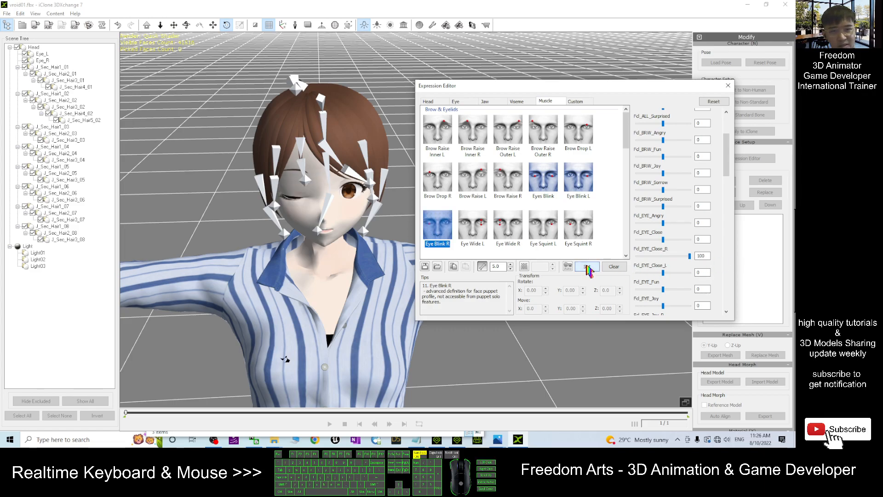
# Store the Mouth Open muscle expression with the Fcl_MTH_A morph at 100.
pyautogui.moveTo(627, 138); pyautogui.dragTo(616, 251)
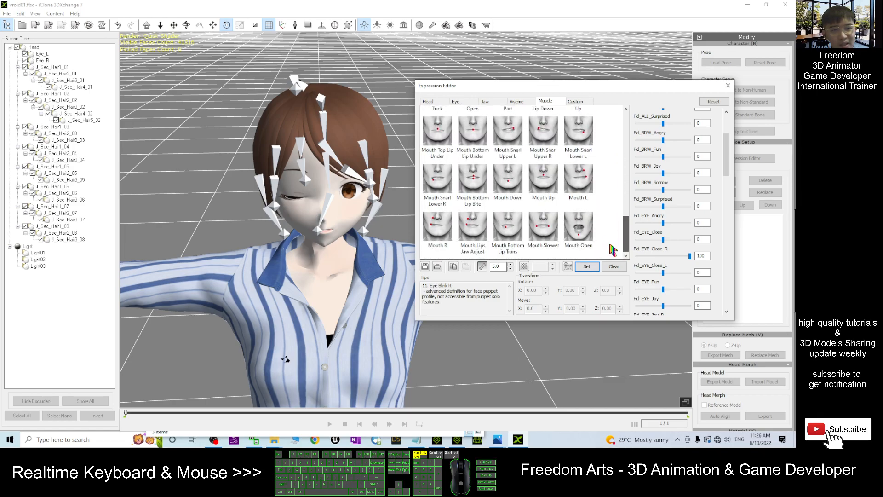
pyautogui.click(580, 230)
pyautogui.moveTo(729, 148); pyautogui.dragTo(728, 241)
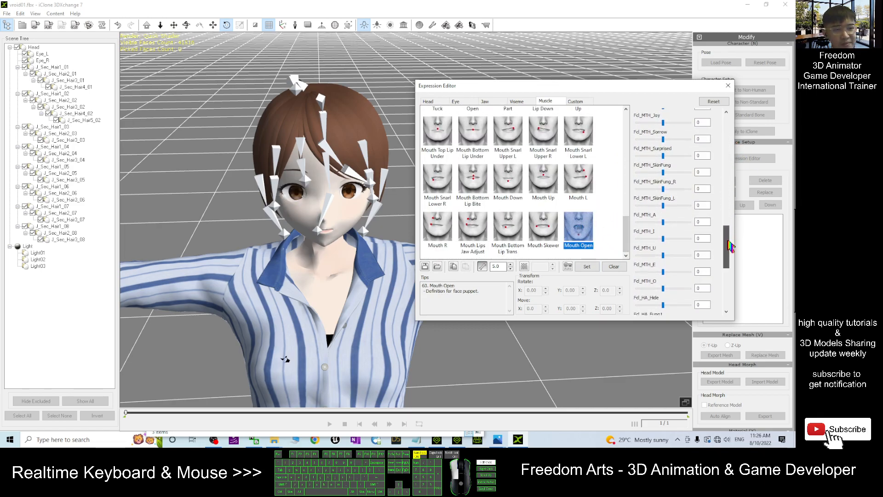
pyautogui.moveTo(663, 222); pyautogui.dragTo(727, 226)
pyautogui.click(587, 267)
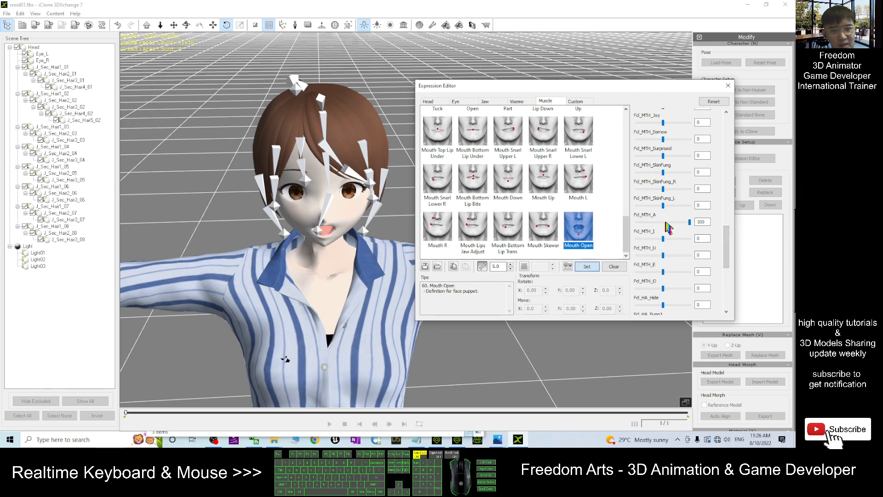
# Store the Custom Group 1 Upward expression with Fcl_ALL_Neutral at 100 and Rightward with Fcl_ALL_Angry at 100.
pyautogui.click(582, 101)
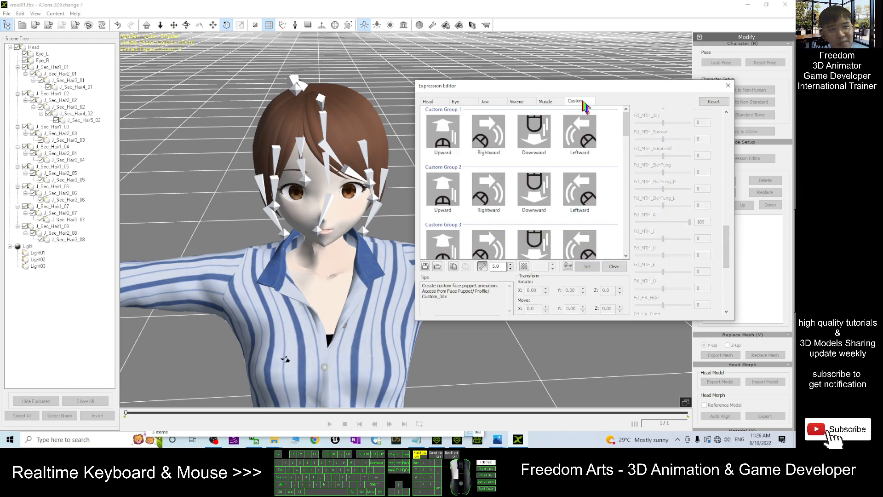
pyautogui.moveTo(727, 246); pyautogui.dragTo(727, 136)
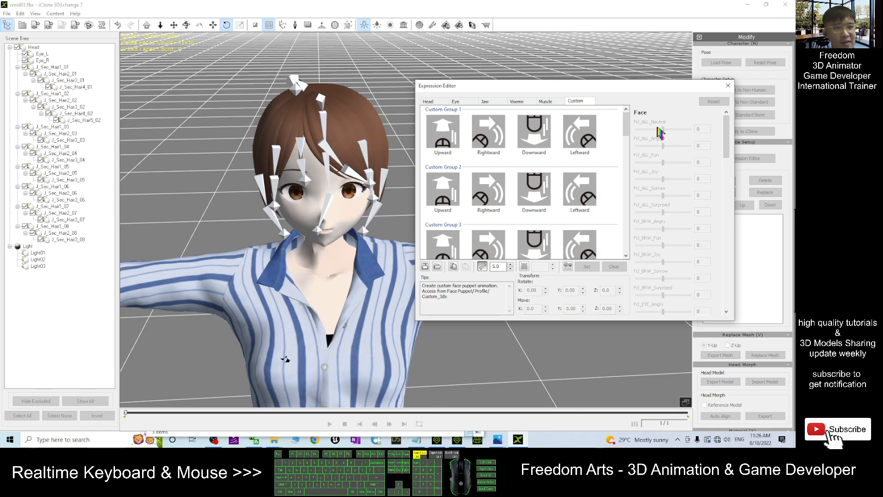
pyautogui.click(457, 136)
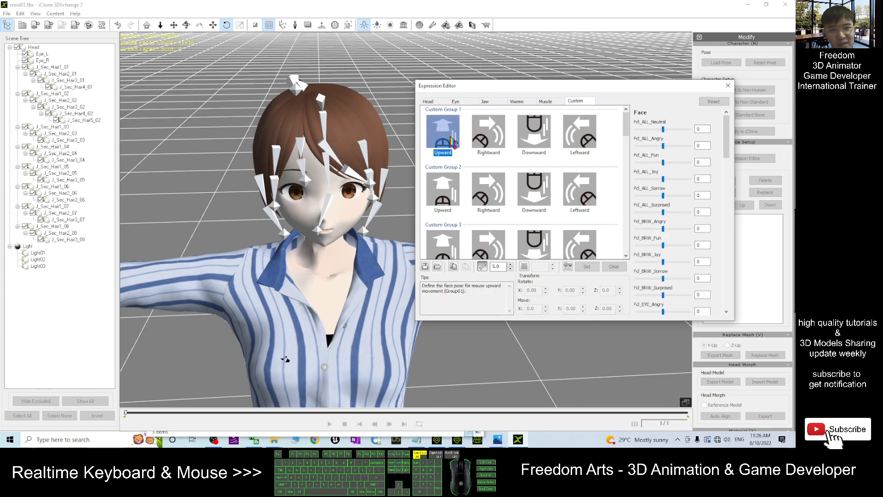
pyautogui.moveTo(664, 130); pyautogui.dragTo(735, 134)
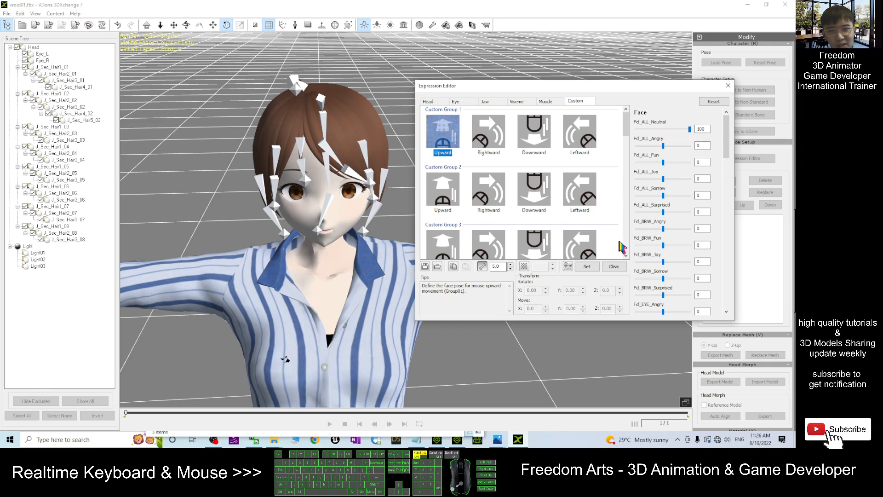
pyautogui.click(589, 267)
pyautogui.click(499, 137)
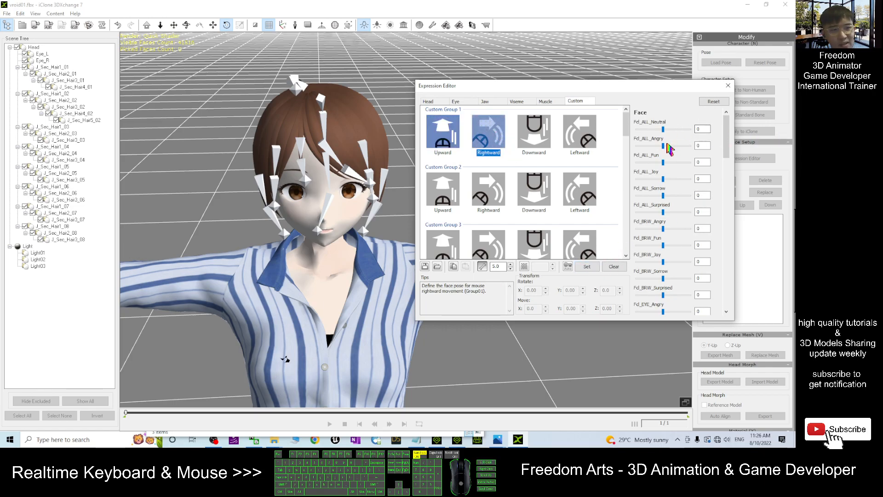
pyautogui.click(587, 266)
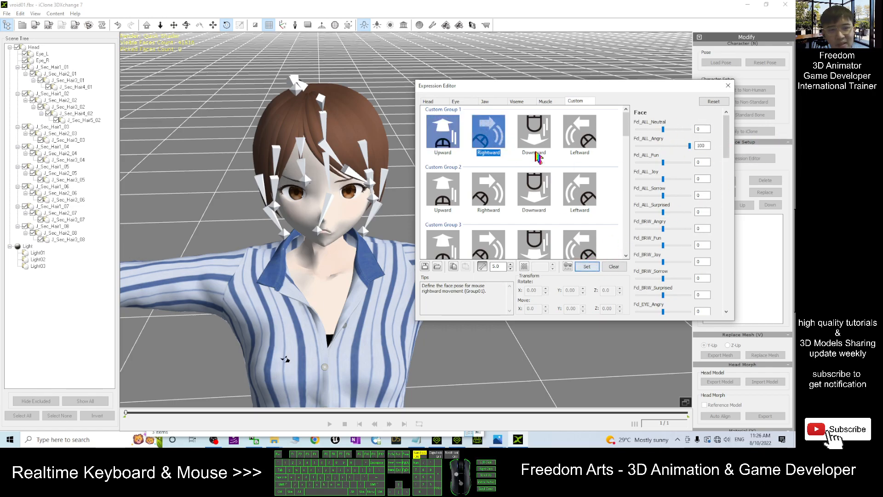
# Store the Custom Group 1 Downward expression with Fcl_ALL_Fun at 100 and Leftward with Fcl_ALL_Joy at 100.
pyautogui.click(533, 133)
pyautogui.moveTo(664, 162); pyautogui.dragTo(709, 165)
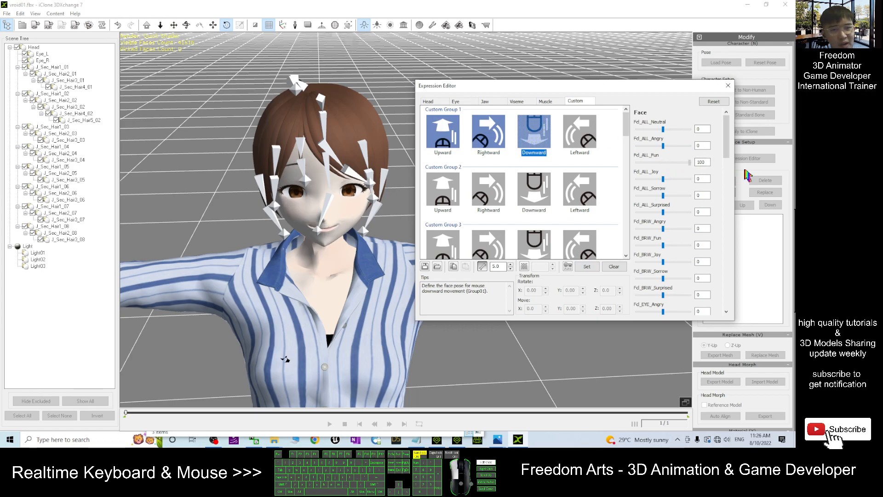
pyautogui.click(587, 266)
pyautogui.click(582, 143)
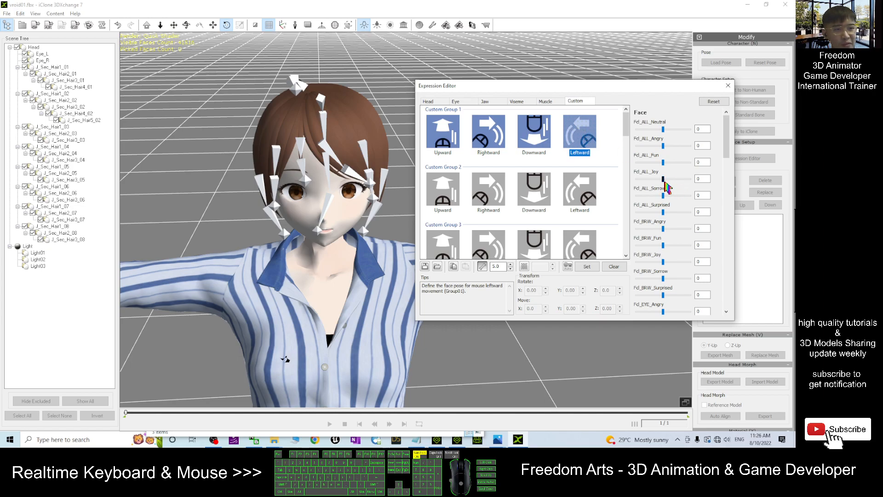
pyautogui.moveTo(664, 179); pyautogui.dragTo(725, 180)
pyautogui.click(587, 266)
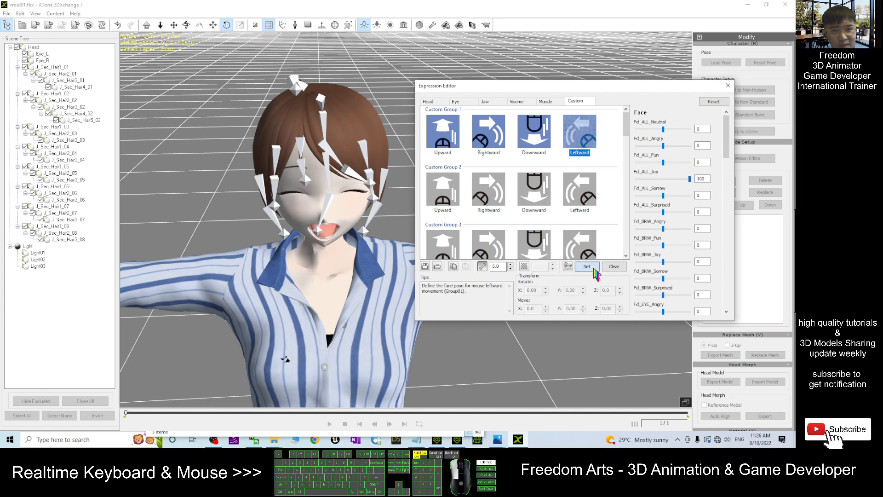
# Store the Custom Group 2 Upward expression with Fcl_ALL_Sorrow at 100 and Rightward with Fcl_ALL_Surprised at 100.
pyautogui.click(454, 193)
pyautogui.moveTo(663, 196); pyautogui.dragTo(729, 202)
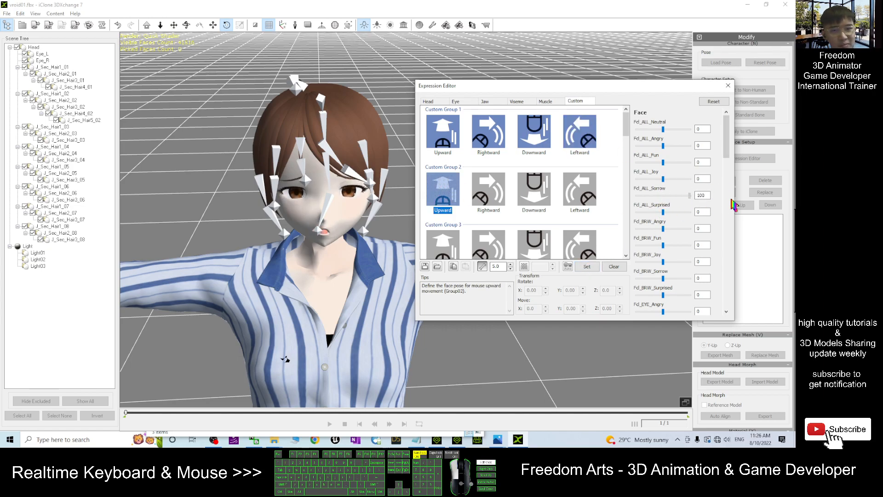
pyautogui.click(592, 268)
pyautogui.click(488, 188)
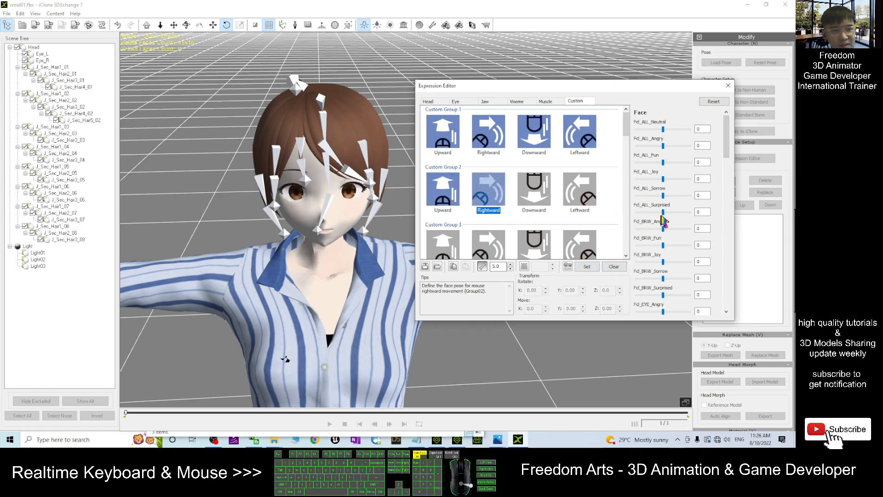
pyautogui.moveTo(665, 213); pyautogui.dragTo(736, 221)
pyautogui.click(587, 268)
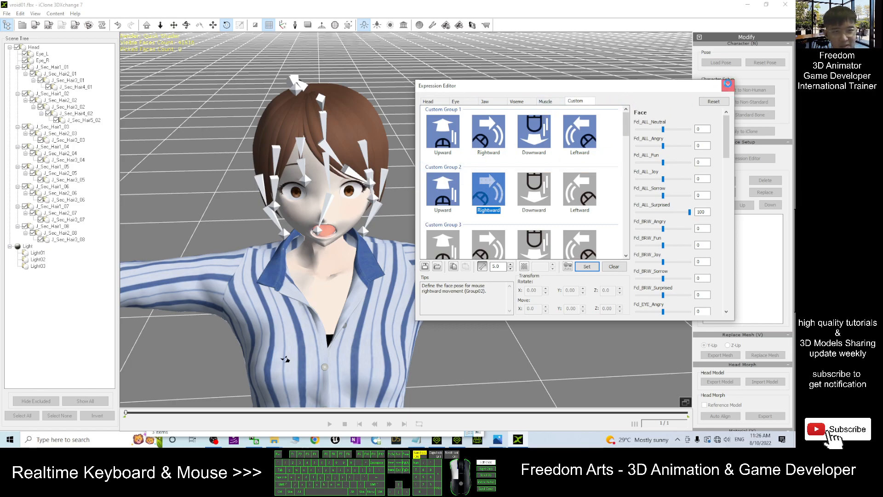
# Close the Expression Editor and bring the whole character into view.
pyautogui.click(725, 87)
pyautogui.press('x')
pyautogui.moveTo(477, 270); pyautogui.dragTo(376, 1)
pyautogui.press('c')
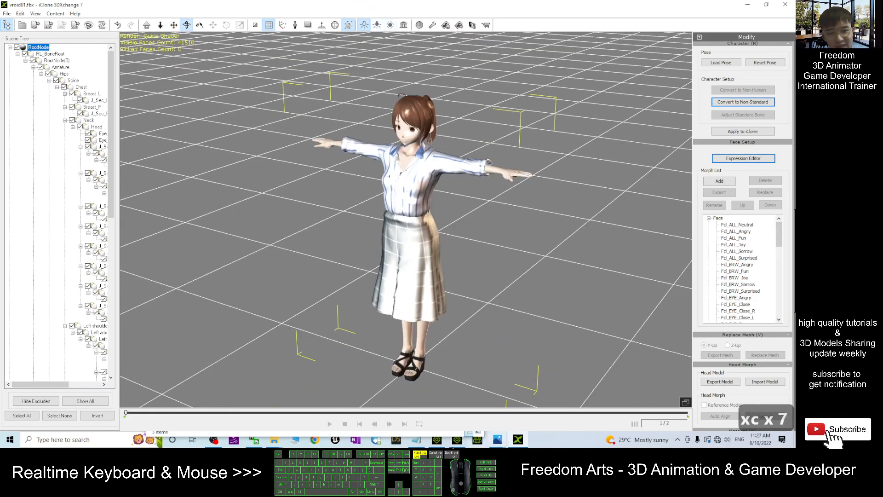
# Switch to Notepad, review the STEP 06 export instructions in notes.txt, and close the file.
pyautogui.click(416, 440)
pyautogui.click(416, 444)
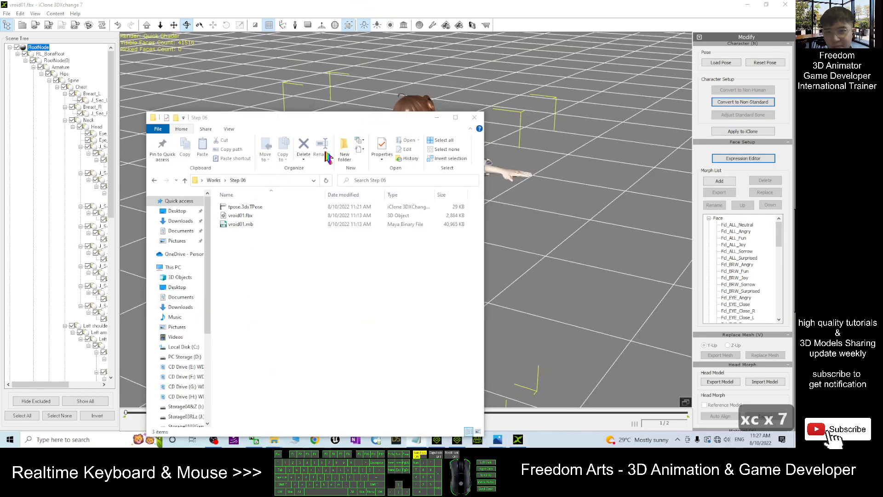
pyautogui.scroll(5, 405, 277)
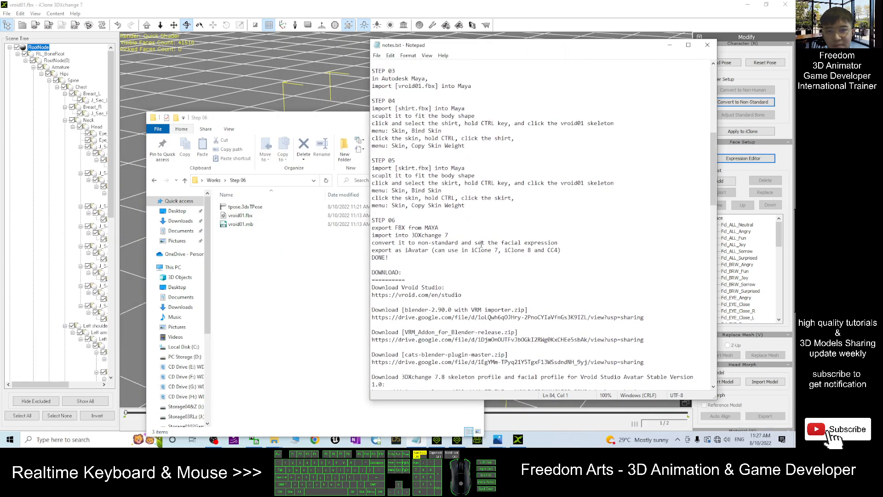
pyautogui.moveTo(376, 295); pyautogui.dragTo(505, 297)
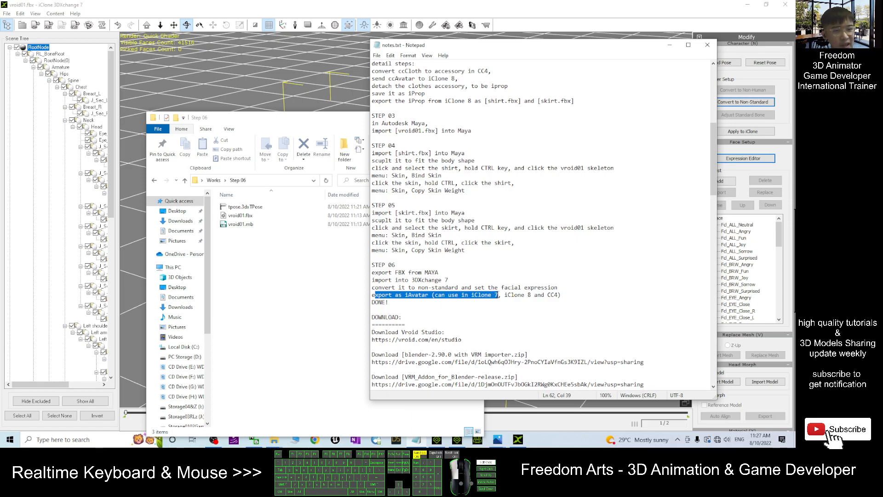
pyautogui.click(555, 300)
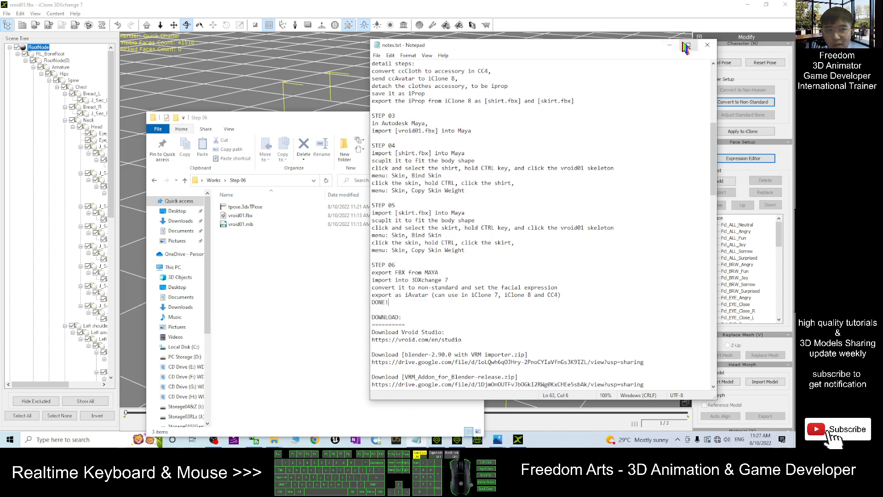
pyautogui.click(707, 45)
# Shrink the 3DXchange window and arrange it beside the Step 06 folder window on the desktop.
pyautogui.moveTo(448, 6); pyautogui.dragTo(606, 70)
pyautogui.moveTo(319, 120); pyautogui.dragTo(245, 79)
pyautogui.moveTo(528, 76); pyautogui.dragTo(519, 90)
pyautogui.click(395, 94)
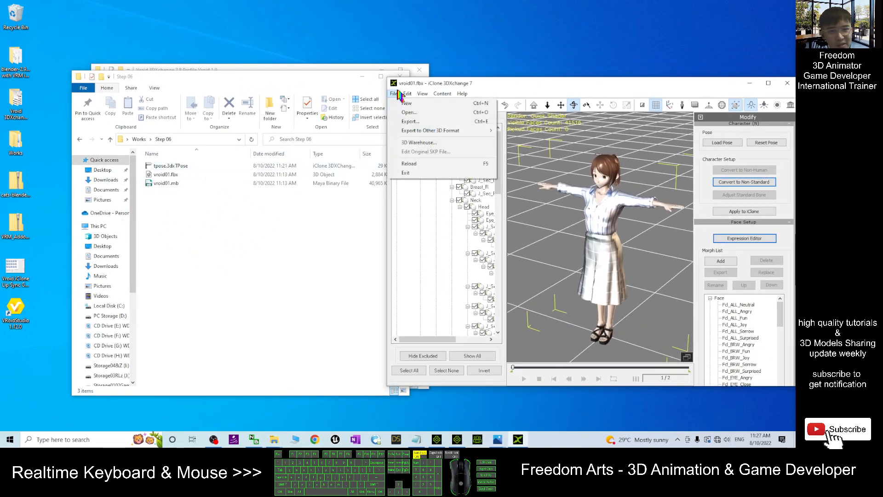
pyautogui.click(431, 83)
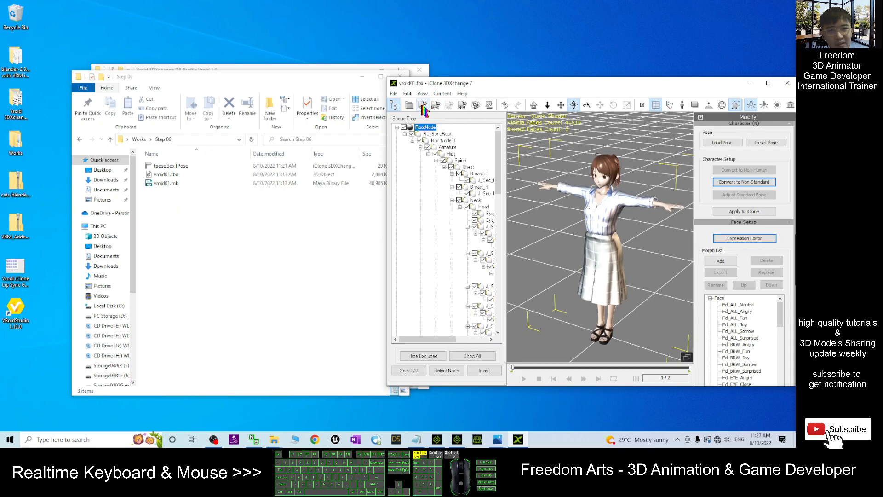
# Start exporting the character as iClone content with iClone 7 as target version and Export Geometry enabled.
pyautogui.click(422, 106)
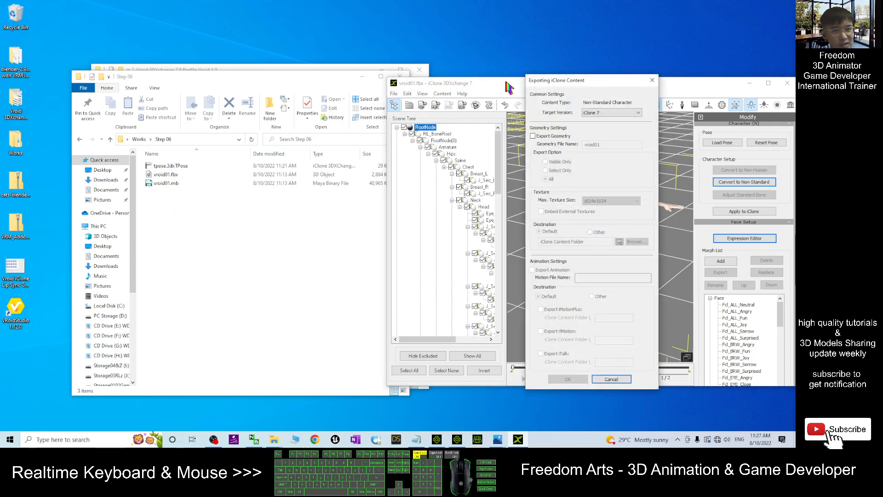
pyautogui.moveTo(600, 84); pyautogui.dragTo(457, 94)
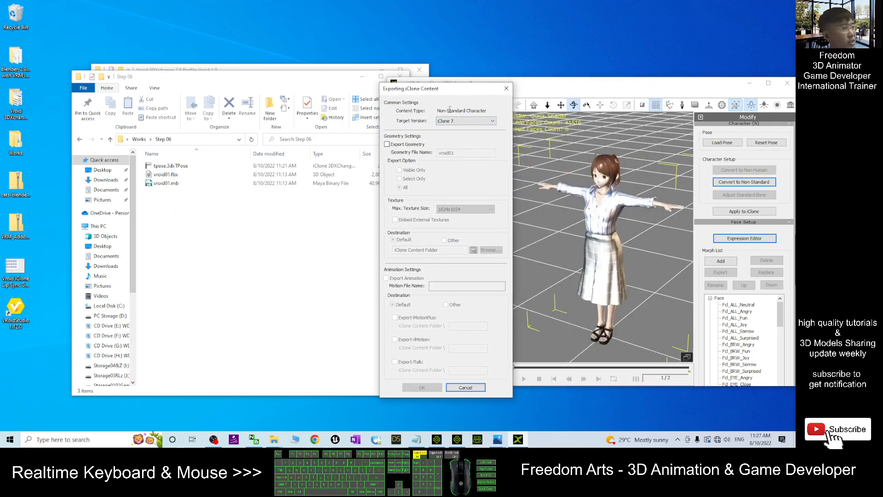
pyautogui.click(463, 121)
pyautogui.click(459, 129)
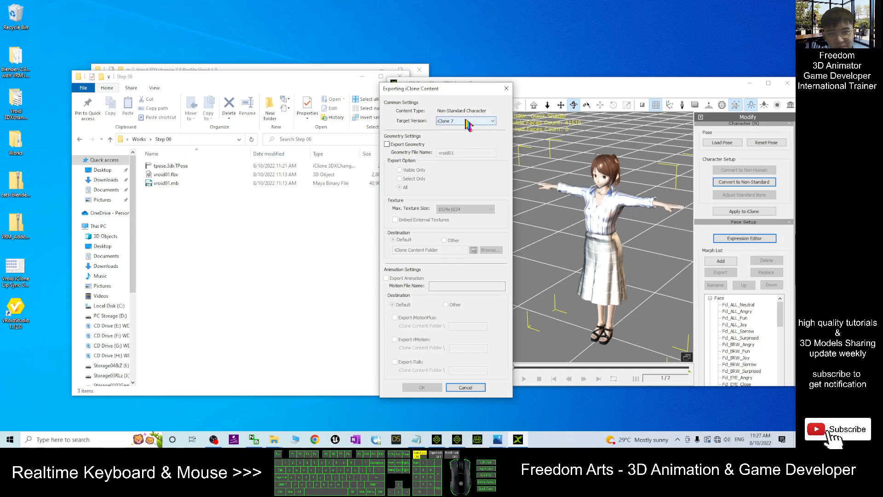
pyautogui.click(387, 144)
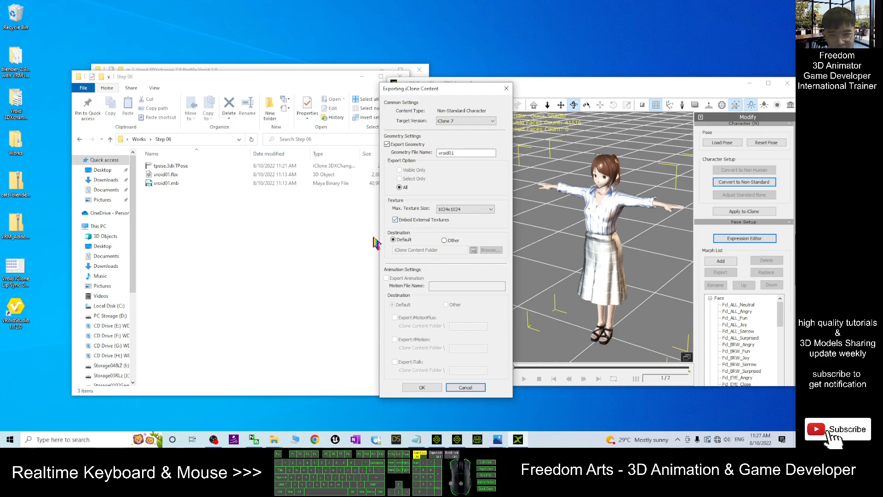
# Set the geometry destination to the custom folder C:\Users\user\Desktop\Works\Step 06 and export the avatar as vroid01.
pyautogui.click(445, 241)
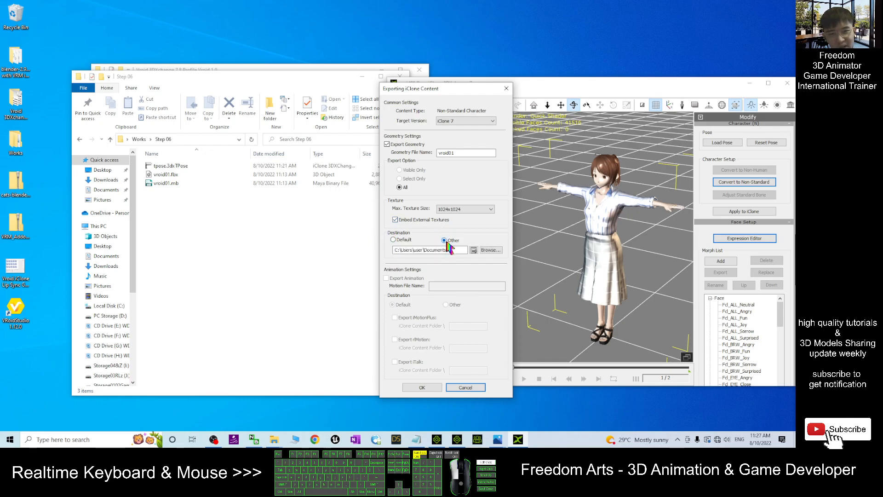
pyautogui.click(205, 142)
pyautogui.click(206, 141)
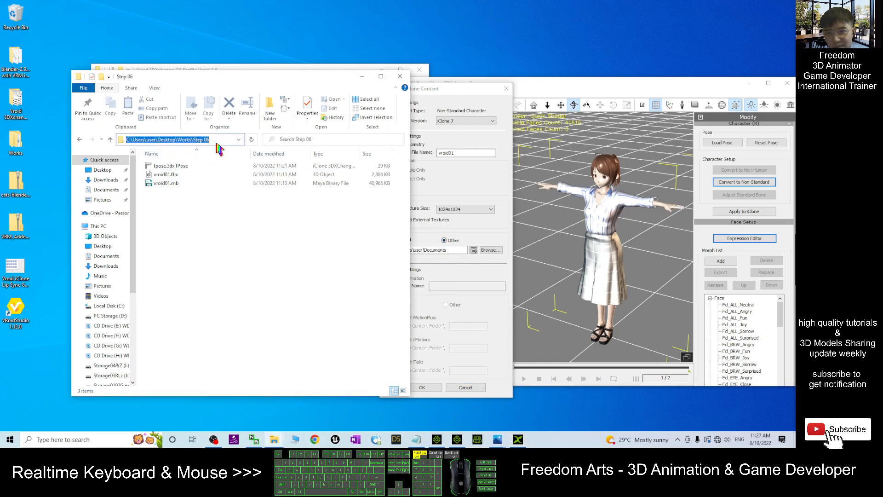
pyautogui.hotkey('ctrl', 'c')
pyautogui.click(454, 250)
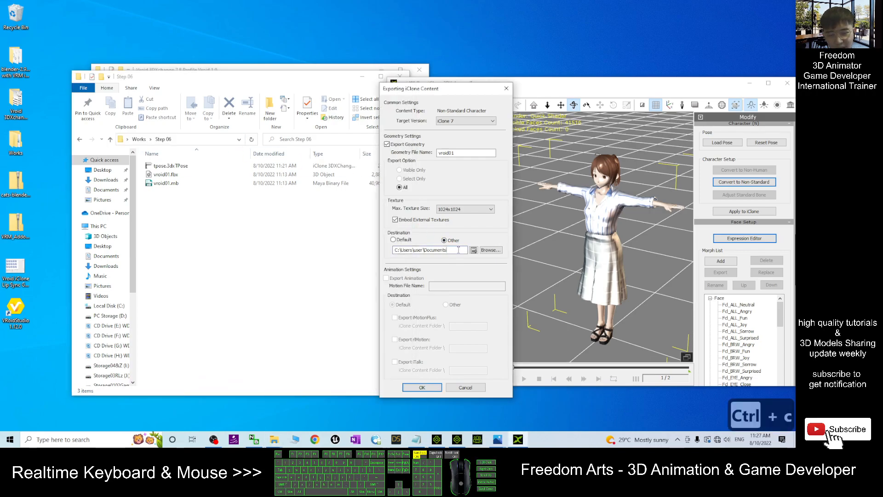
pyautogui.hotkey('ctrl', 'a')
pyautogui.press('Delete')
pyautogui.hotkey('ctrl', 'v')
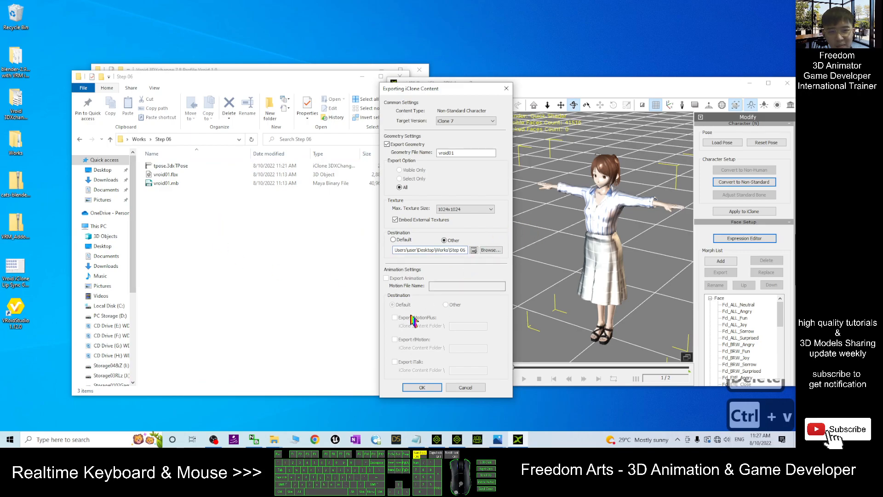
pyautogui.click(431, 389)
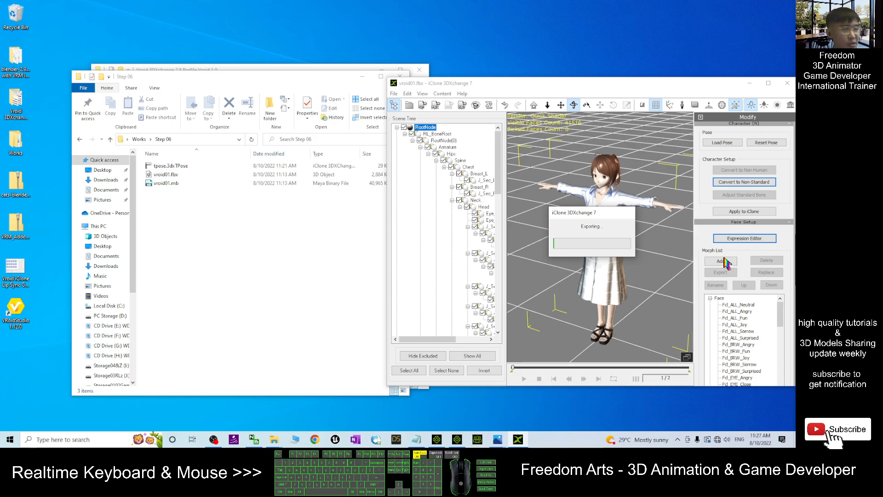
pyautogui.click(607, 252)
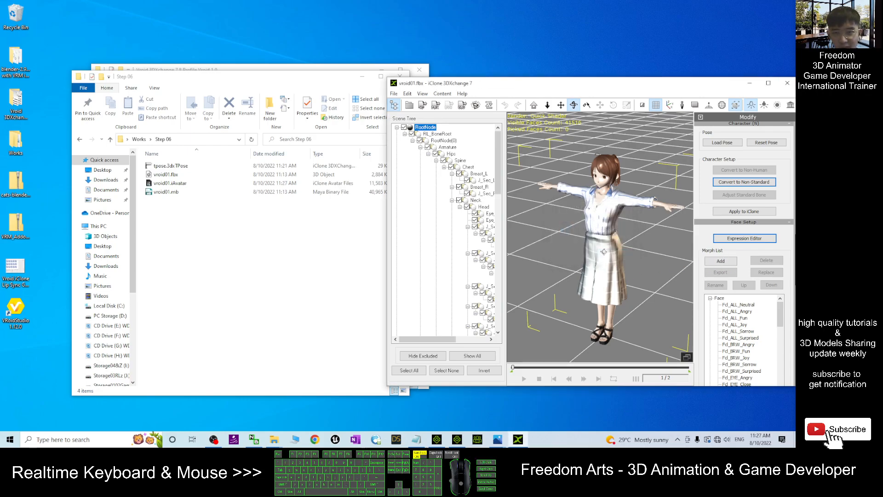
# Switch to iClone 7 and load the exported vroid01.iAvatar from the Step 06 folder into the empty scene.
pyautogui.click(257, 246)
pyautogui.click(165, 183)
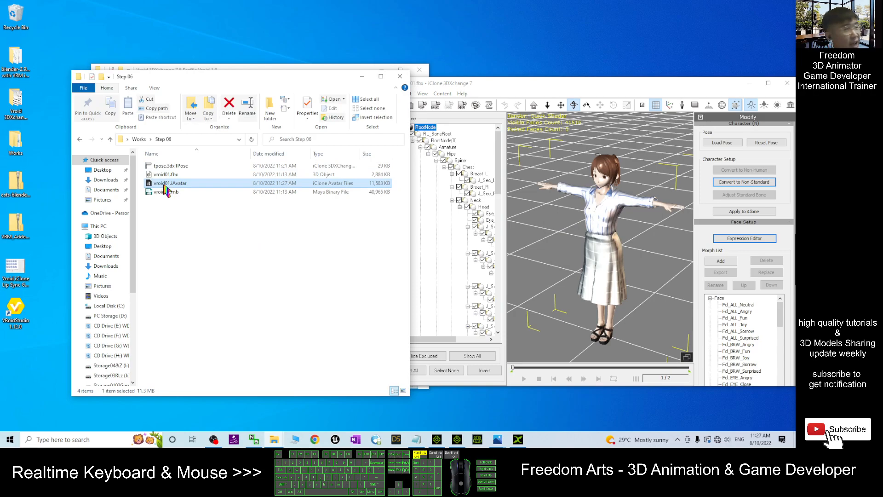
pyautogui.click(282, 290)
pyautogui.click(437, 440)
pyautogui.moveTo(341, 6); pyautogui.dragTo(479, 18)
pyautogui.click(138, 75)
pyautogui.click(169, 184)
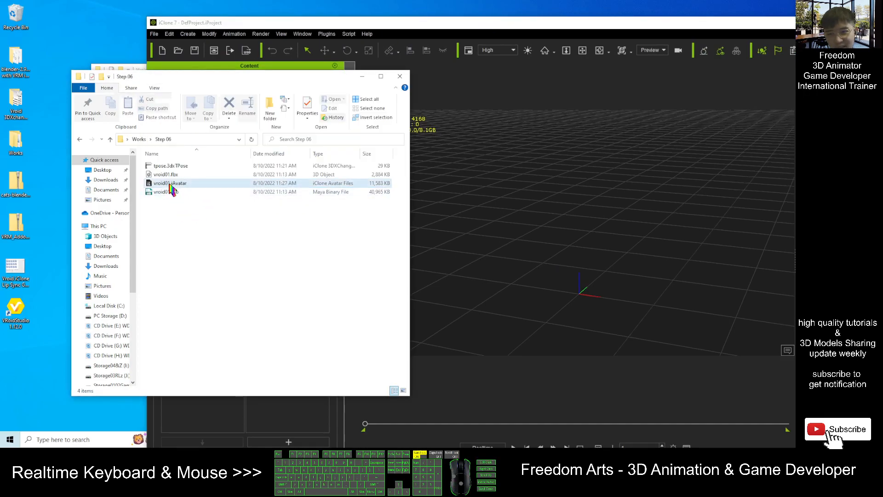
pyautogui.moveTo(169, 185); pyautogui.dragTo(604, 291)
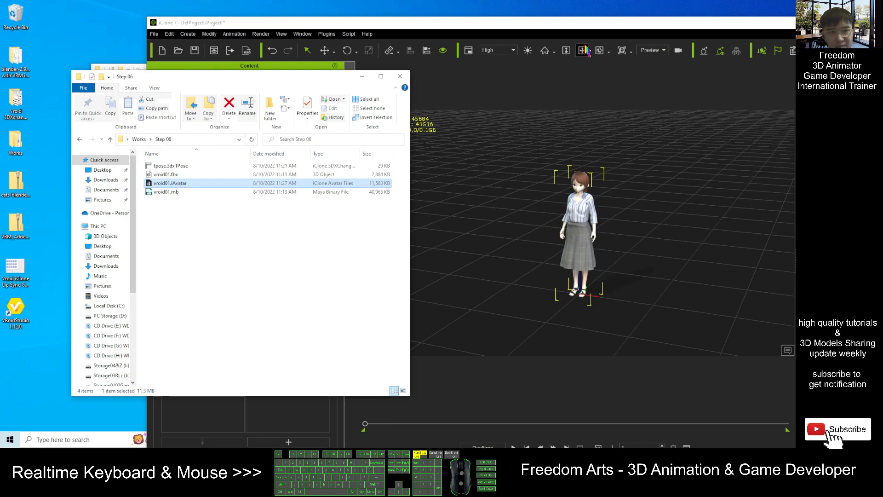
# Maximize the iClone window and inspect the imported avatar's face, shirt and skirt up close and from a distance.
pyautogui.doubleClick(566, 24)
pyautogui.scroll(4, 453, 217)
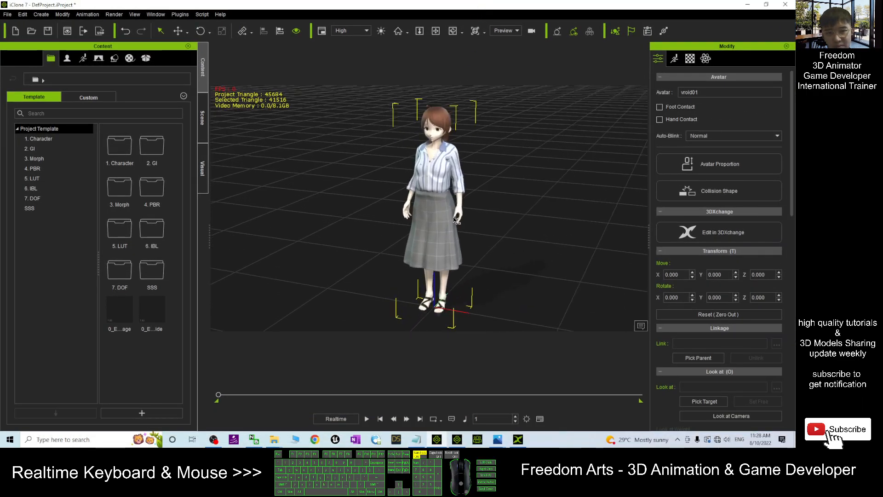
pyautogui.scroll(10, 371, 244)
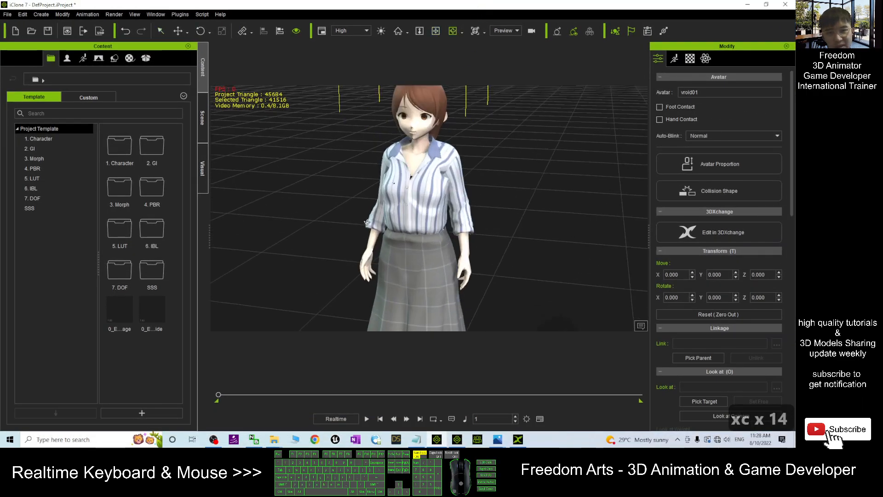
pyautogui.scroll(-3, 368, 221)
pyautogui.moveTo(334, 227); pyautogui.dragTo(490, 235)
pyautogui.scroll(-2, 474, 250)
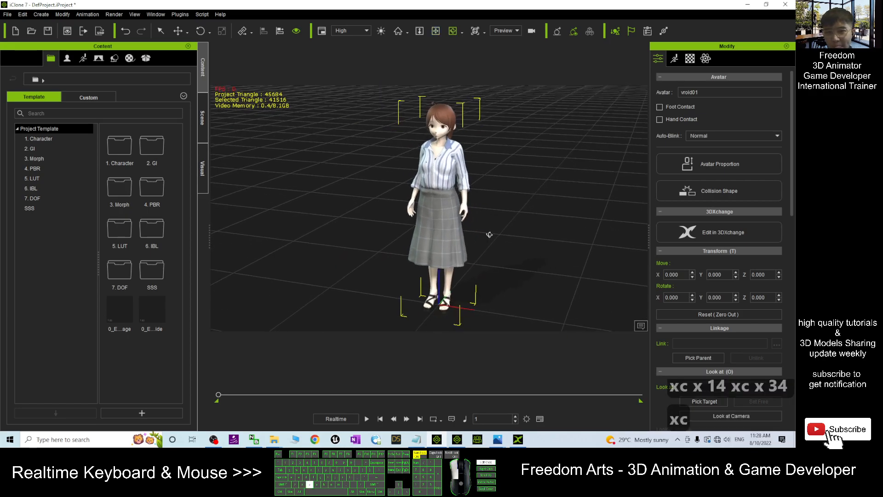
# Set the Base Color texture strength of the Knee_length_skirt2 material to 100.
pyautogui.click(690, 58)
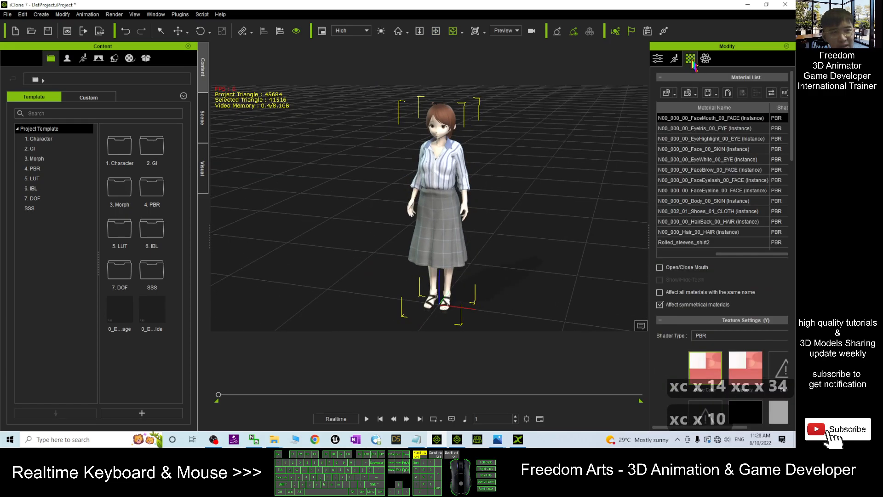
pyautogui.click(699, 242)
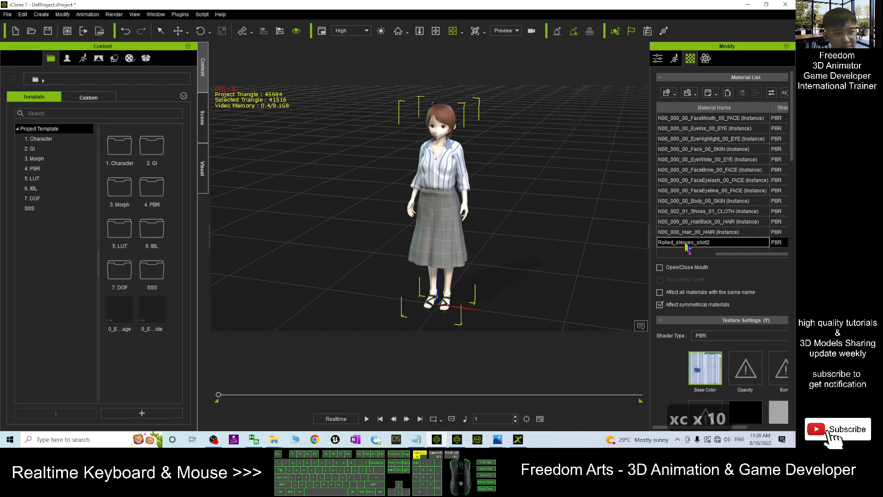
pyautogui.scroll(-2, 689, 247)
pyautogui.click(693, 220)
pyautogui.moveTo(791, 138); pyautogui.dragTo(796, 199)
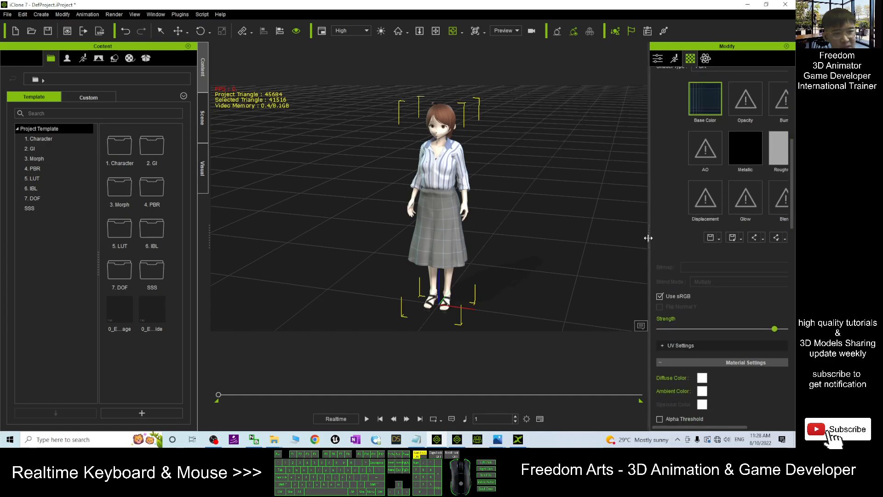
pyautogui.moveTo(649, 239); pyautogui.dragTo(583, 238)
pyautogui.moveTo(720, 331); pyautogui.dragTo(751, 330)
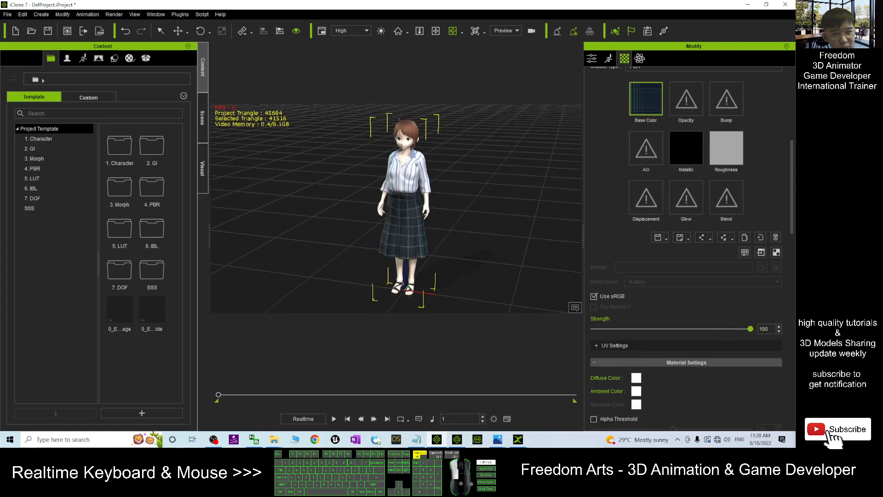
# Set the Base Color texture strength of the Rolled_sleeves_shirt2 material to 100.
pyautogui.scroll(3, 366, 240)
pyautogui.scroll(5, 674, 157)
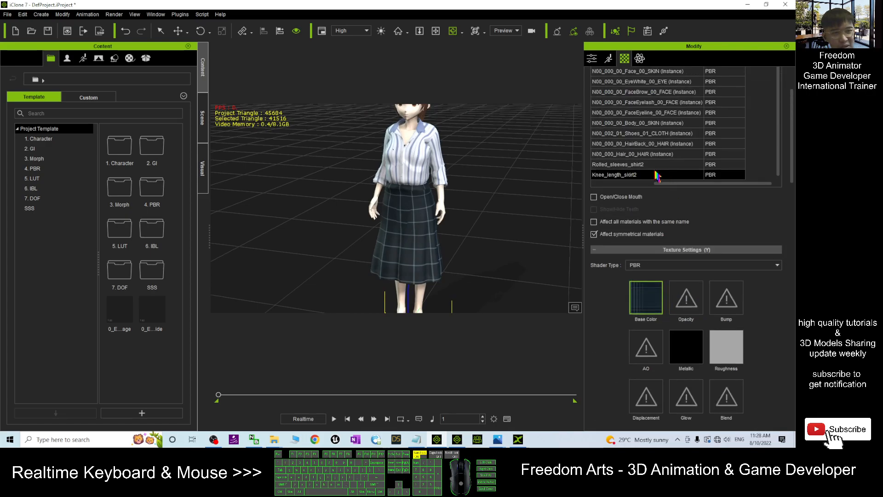
pyautogui.click(656, 164)
pyautogui.scroll(-2, 651, 221)
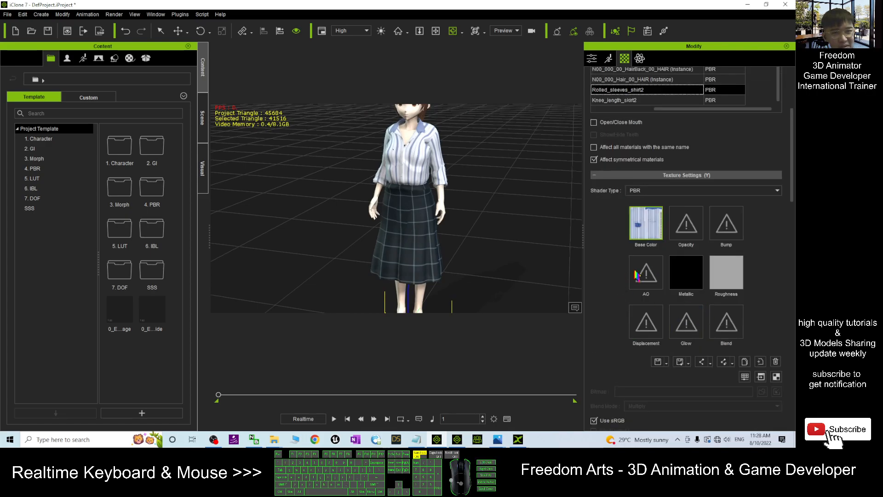
pyautogui.scroll(-2, 651, 235)
pyautogui.moveTo(720, 379); pyautogui.dragTo(771, 385)
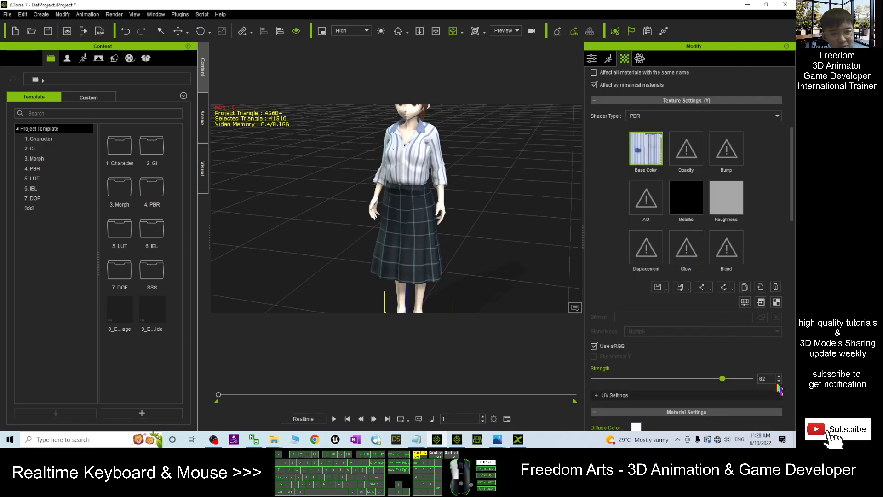
# Examine the avatar's shirt and skirt colours up close and from several angles.
pyautogui.scroll(3, 483, 180)
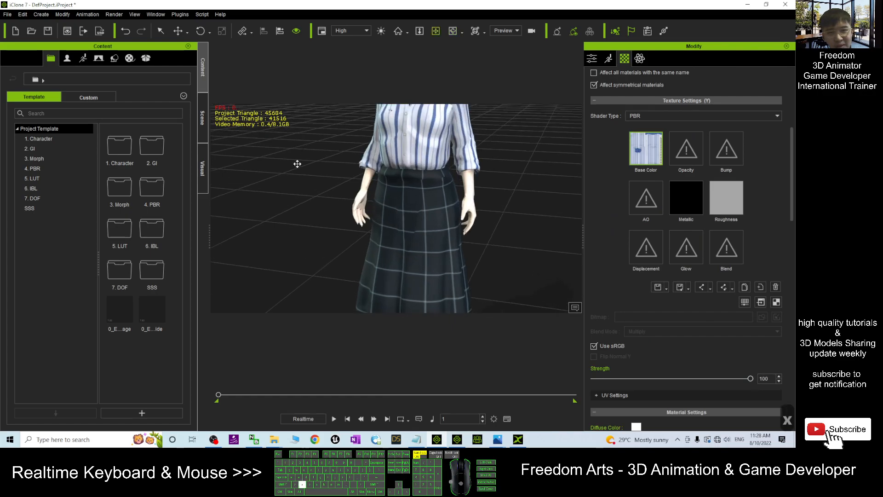
pyautogui.scroll(-5, 297, 164)
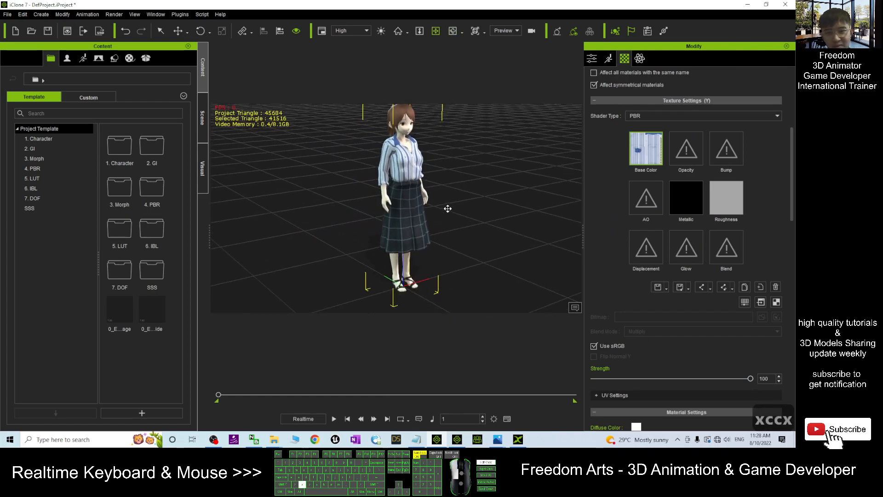
pyautogui.press('c')
pyautogui.moveTo(447, 208); pyautogui.dragTo(376, 226)
pyautogui.press('x')
pyautogui.press('c')
pyautogui.click(203, 117)
pyautogui.click(202, 67)
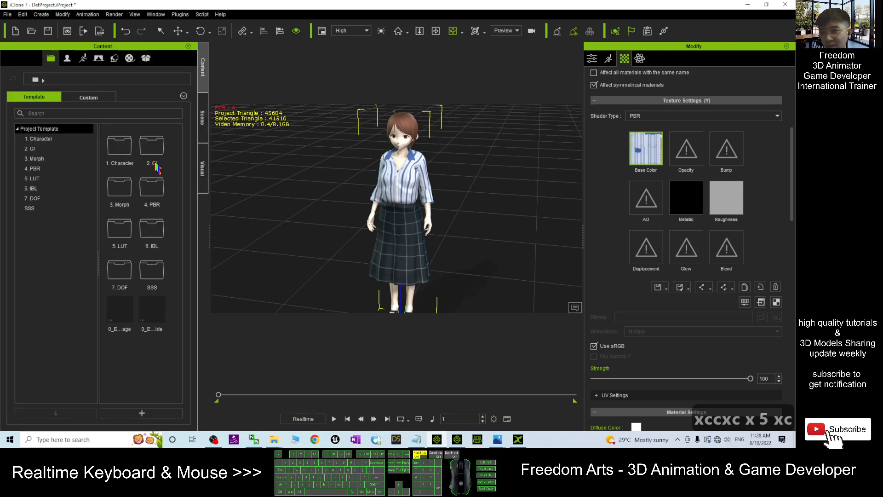
pyautogui.click(206, 131)
pyautogui.click(203, 68)
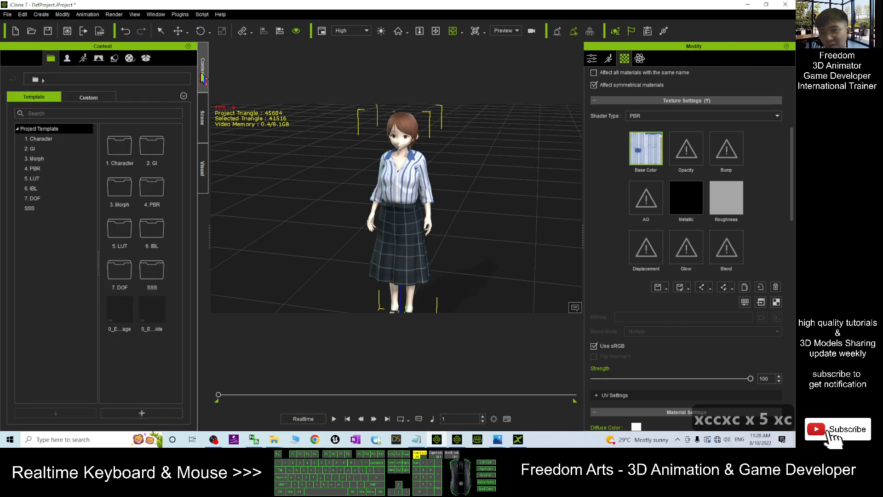
# Apply a dual-gun Shoot motion from the iClone7 Motion 3.Female animation library to the avatar.
pyautogui.click(83, 58)
pyautogui.click(21, 158)
pyautogui.click(25, 178)
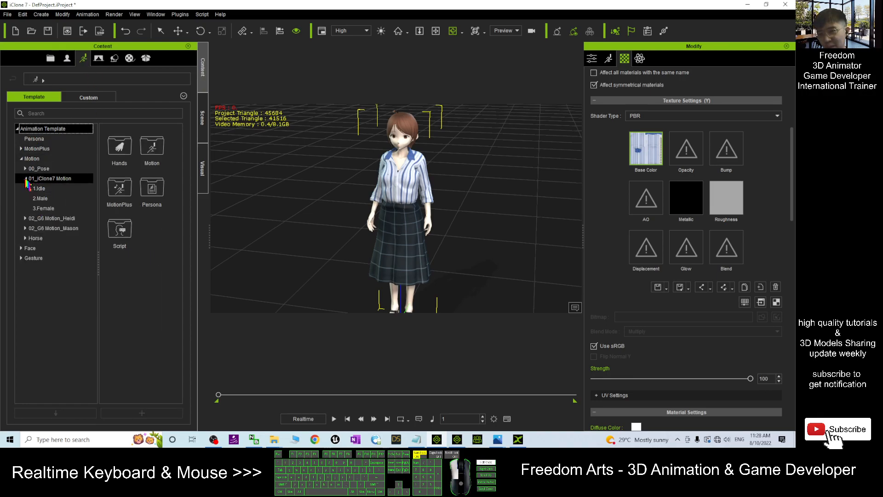
pyautogui.click(50, 208)
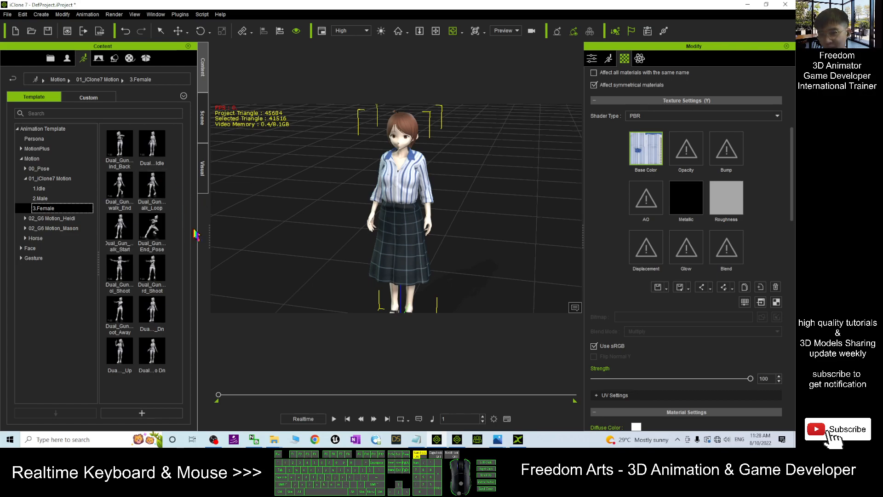
pyautogui.moveTo(120, 272); pyautogui.dragTo(394, 198)
# Play the shooting motion, follow the avatar from different angles, and return to the first frame.
pyautogui.click(334, 418)
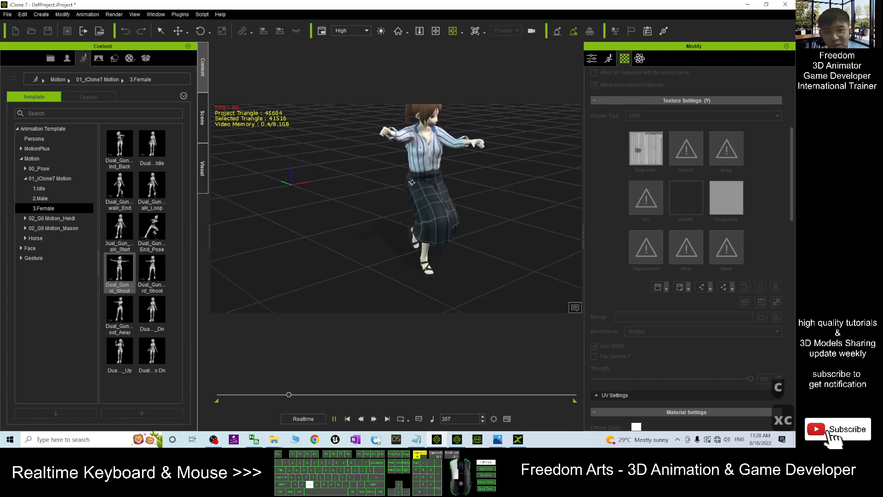
pyautogui.press('x')
pyautogui.moveTo(538, 182); pyautogui.dragTo(268, 187)
pyautogui.press('c')
pyautogui.moveTo(358, 184); pyautogui.dragTo(408, 233)
pyautogui.press('x')
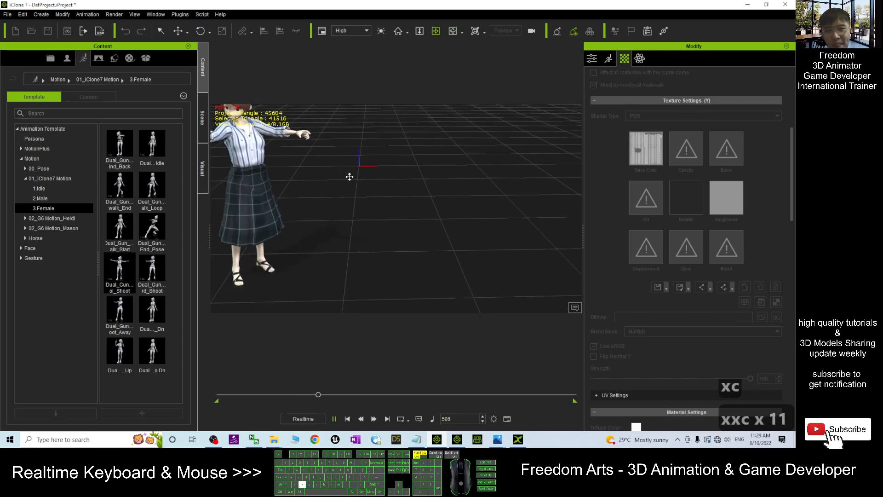
pyautogui.press('c')
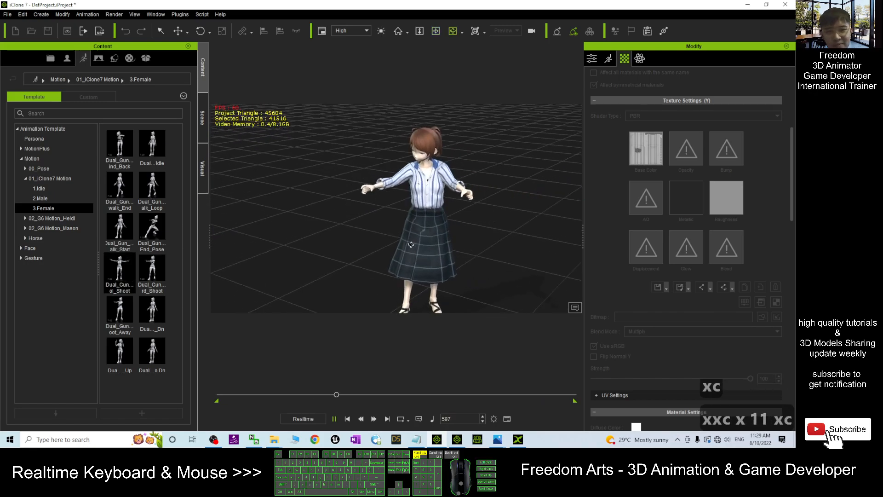
pyautogui.click(347, 420)
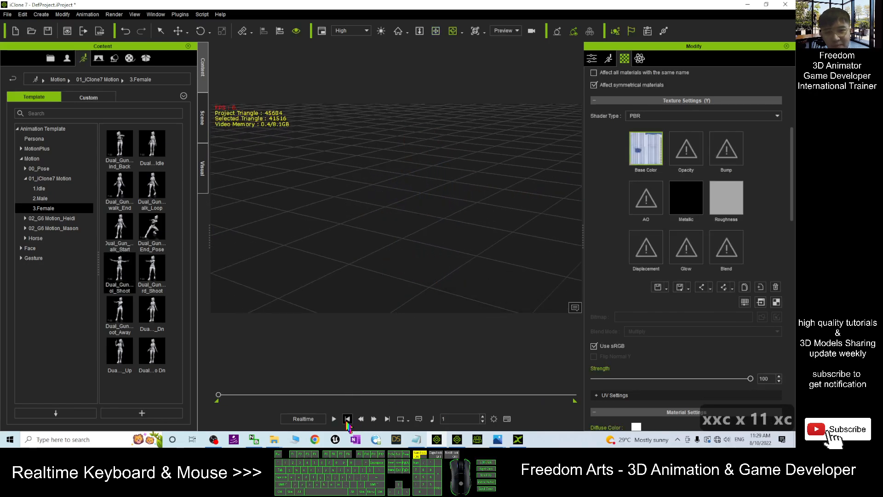
# Frame the whole avatar and apply the dual-gun Idle motion from the 3.Female library to it.
pyautogui.press('f')
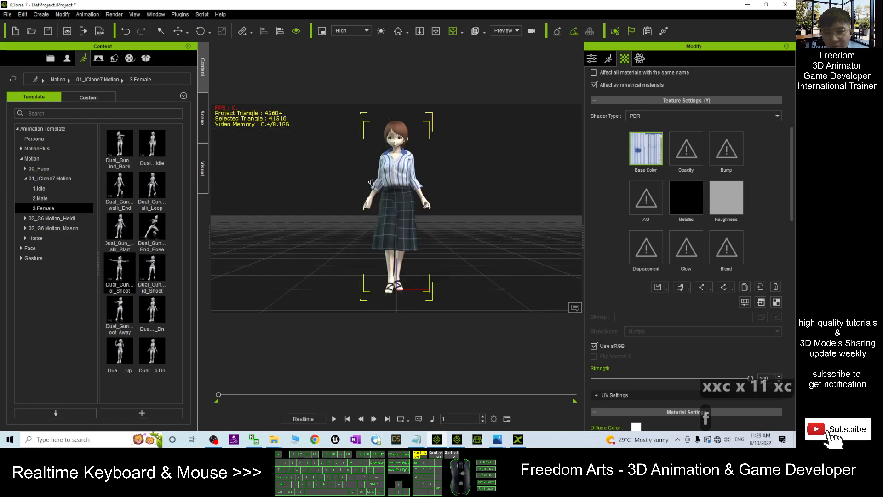
pyautogui.press('c')
pyautogui.moveTo(424, 229); pyautogui.dragTo(447, 219)
pyautogui.scroll(1, 447, 219)
pyautogui.scroll(1, 447, 219)
pyautogui.press('c')
pyautogui.moveTo(467, 190); pyautogui.dragTo(425, 190)
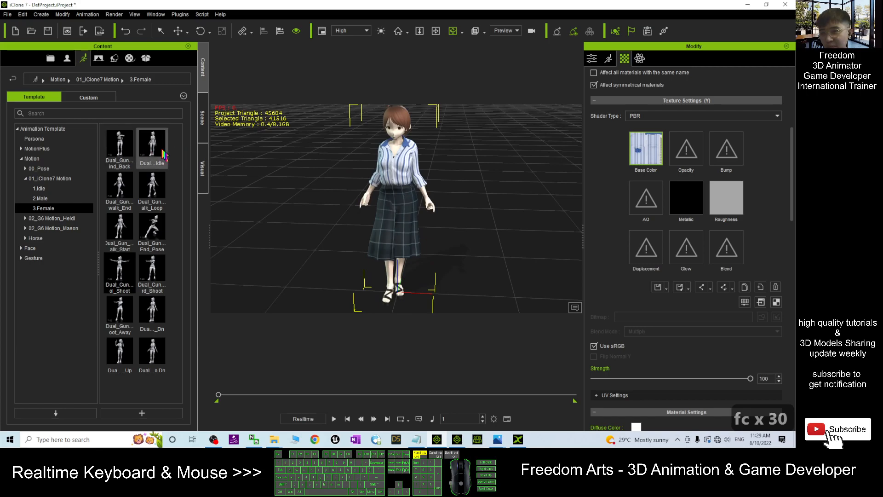
pyautogui.moveTo(151, 147); pyautogui.dragTo(426, 201)
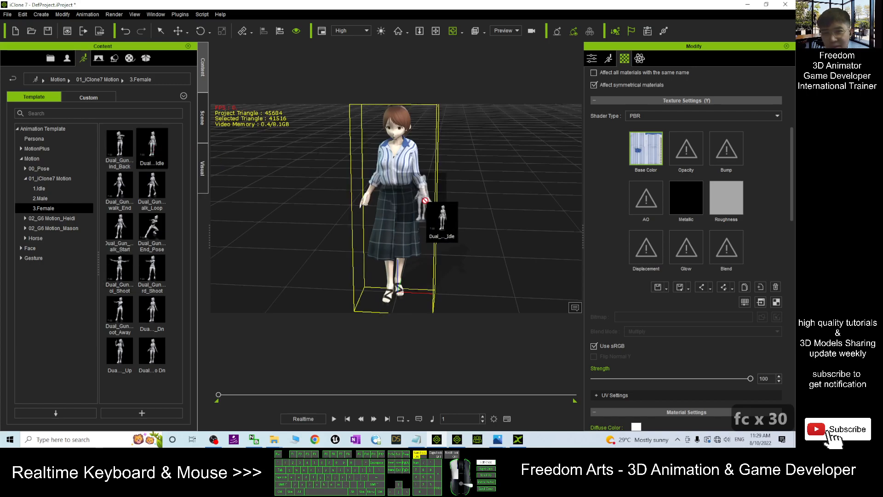
# Play the idle motion while viewing the avatar up close, and return to the first frame.
pyautogui.click(334, 419)
pyautogui.scroll(3, 368, 266)
pyautogui.press('x')
pyautogui.moveTo(385, 182); pyautogui.dragTo(414, 251)
pyautogui.press('c')
pyautogui.click(348, 420)
# Bring the avatar's face into close-up and open the Face Key editor, acknowledging the Facial System notice.
pyautogui.scroll(3, 419, 150)
pyautogui.press('x')
pyautogui.moveTo(396, 164); pyautogui.dragTo(380, 243)
pyautogui.press('c')
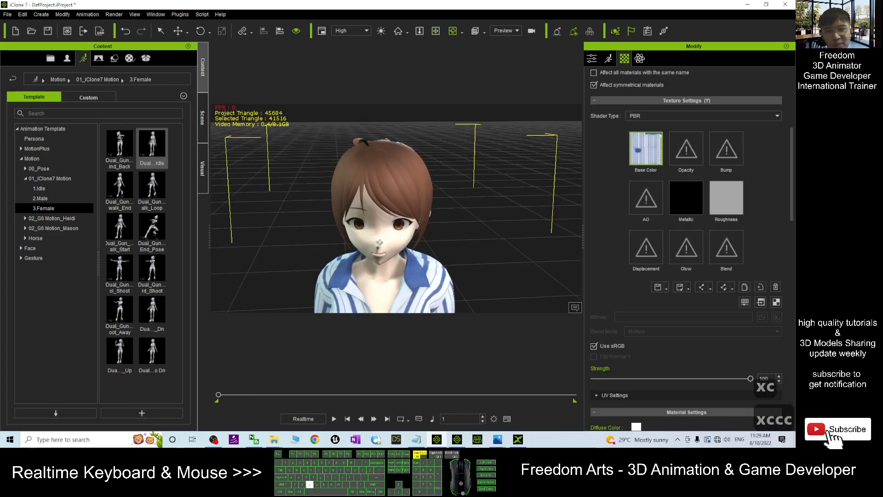
pyautogui.click(609, 59)
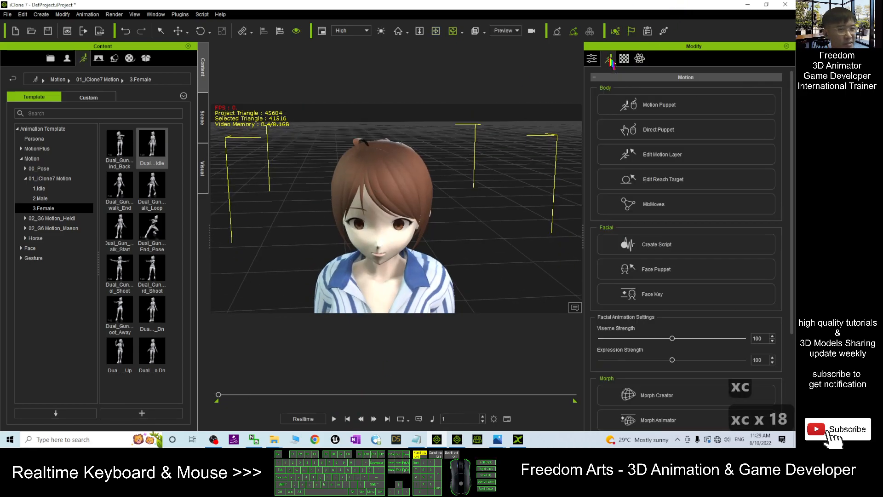
pyautogui.click(657, 298)
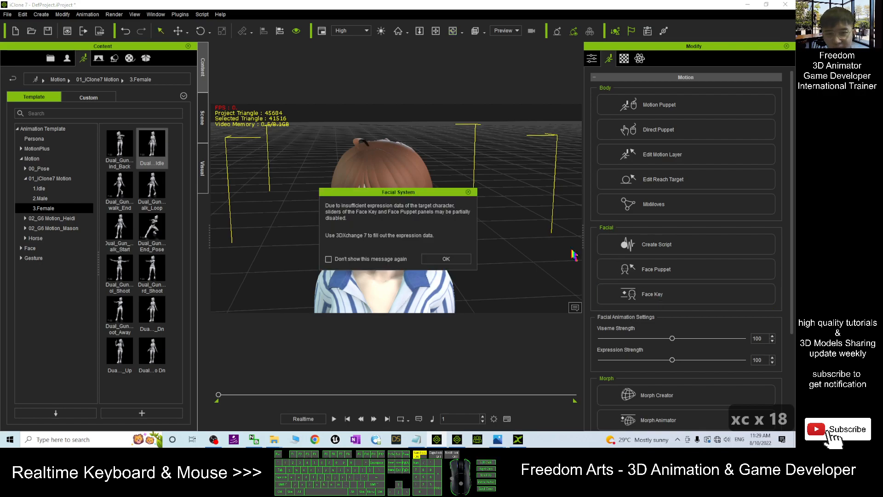
pyautogui.click(438, 266)
# Look through the Face Key's Expression, Muscle and Modify modes, including the Happy expression style and the custom group sliders.
pyautogui.moveTo(451, 90); pyautogui.dragTo(673, 91)
pyautogui.click(673, 107)
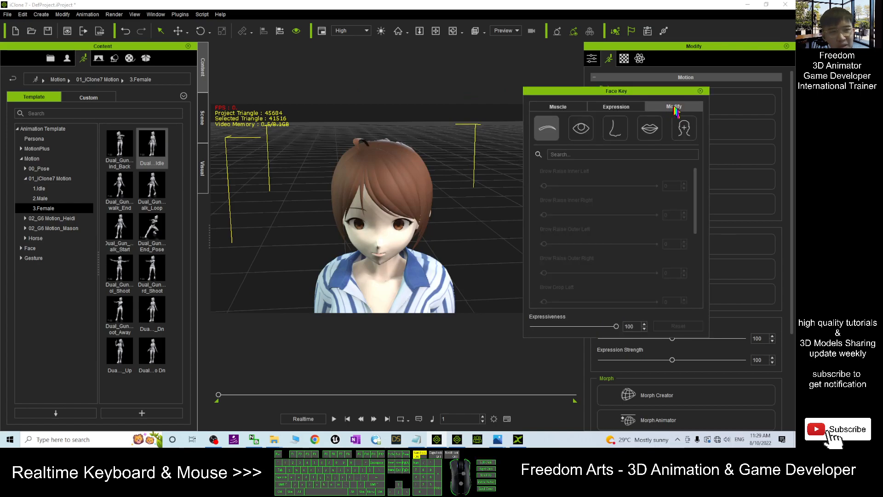
pyautogui.click(612, 106)
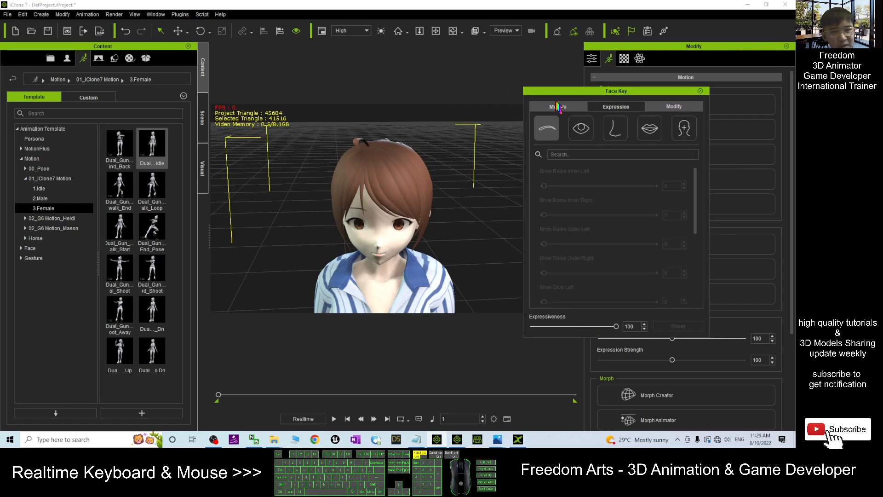
pyautogui.click(601, 122)
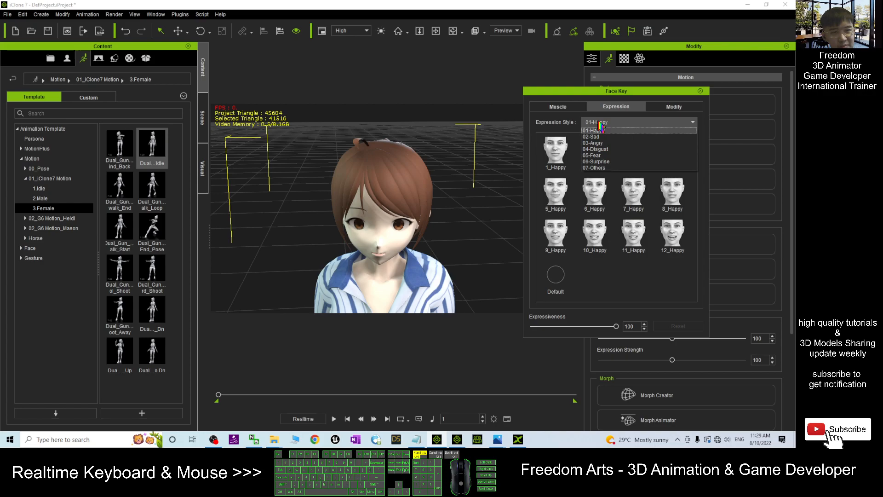
pyautogui.click(598, 129)
pyautogui.click(553, 107)
pyautogui.click(664, 108)
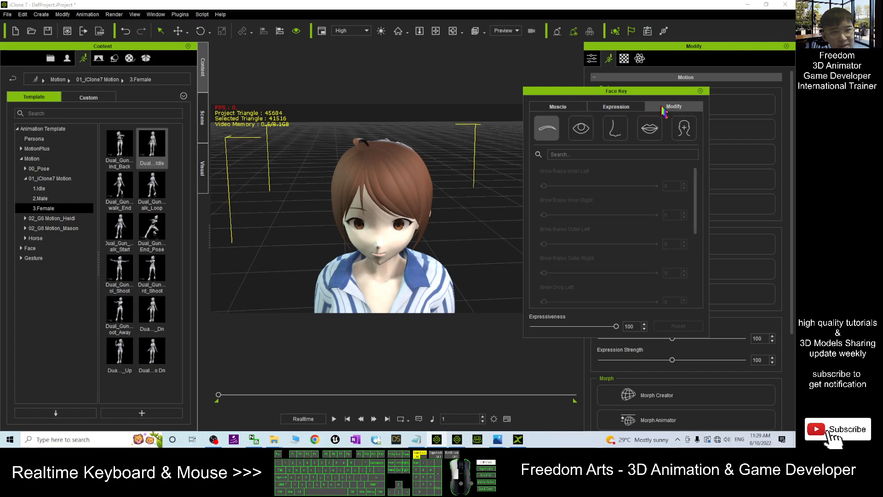
pyautogui.click(685, 129)
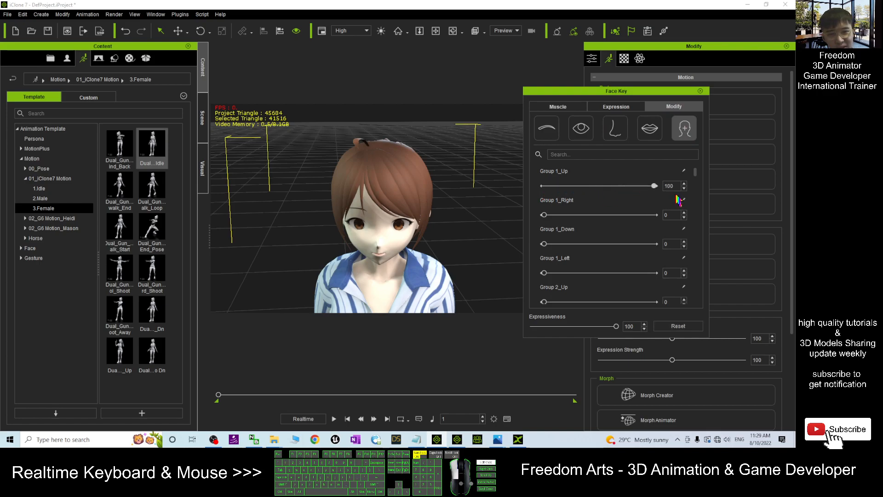
# Try the custom Group 1 facial sliders while watching the face up close, and close the Face Key editor.
pyautogui.scroll(3, 448, 205)
pyautogui.scroll(-2, 447, 205)
pyautogui.press('x')
pyautogui.moveTo(414, 230); pyautogui.dragTo(410, 207)
pyautogui.press('c')
pyautogui.moveTo(410, 207); pyautogui.dragTo(345, 216)
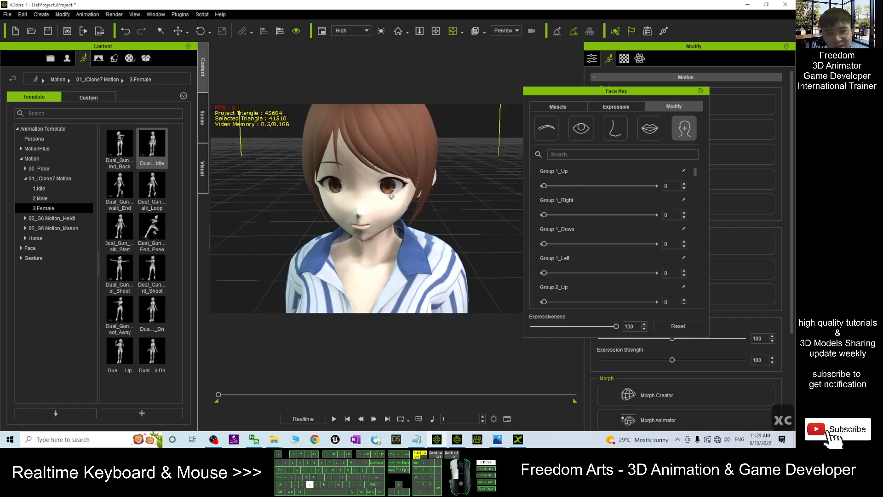
pyautogui.moveTo(551, 217); pyautogui.dragTo(507, 243)
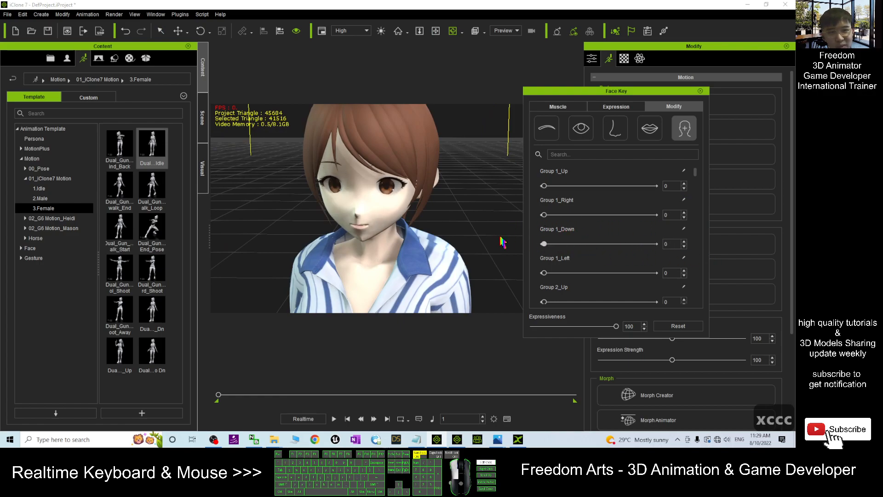
pyautogui.click(680, 110)
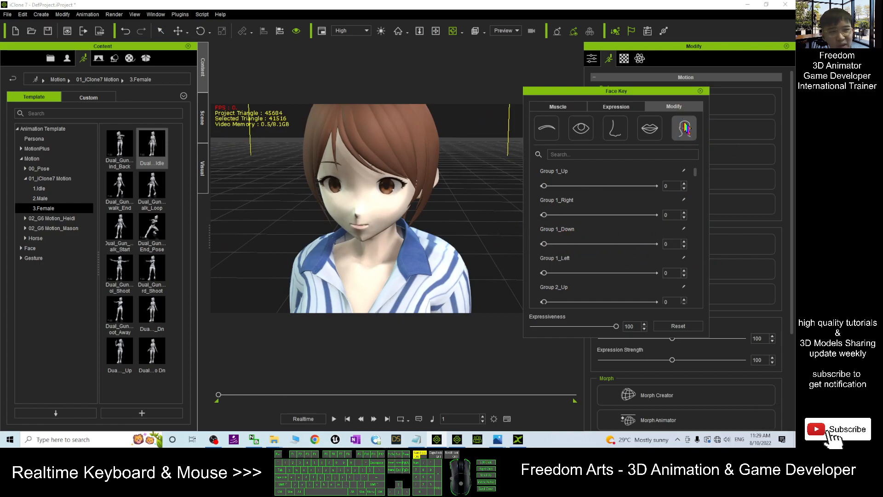
pyautogui.moveTo(544, 273); pyautogui.dragTo(523, 293)
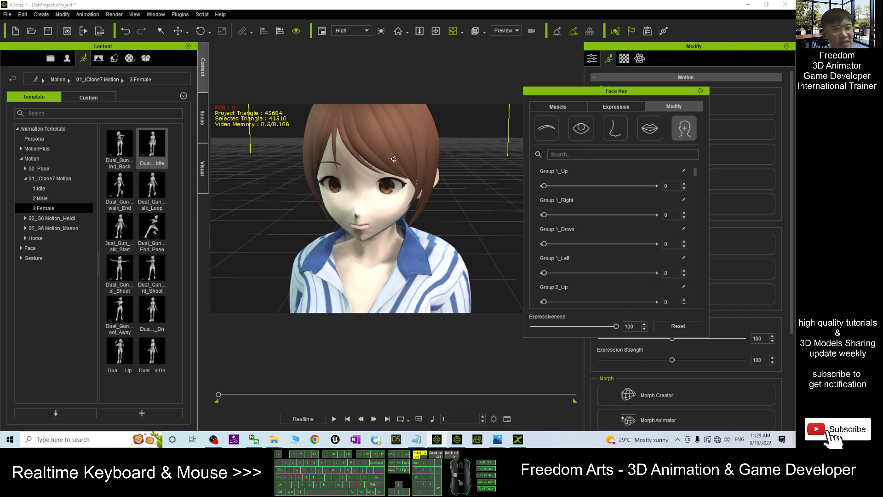
pyautogui.click(701, 92)
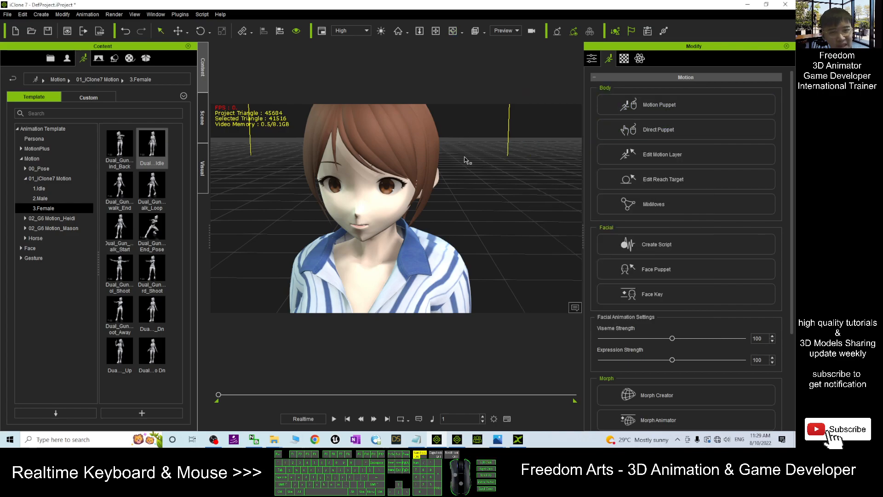
# Start a text-to-speech script for the avatar with the Microsoft Zira Desktop English voice.
pyautogui.click(670, 253)
pyautogui.moveTo(395, 134); pyautogui.dragTo(661, 138)
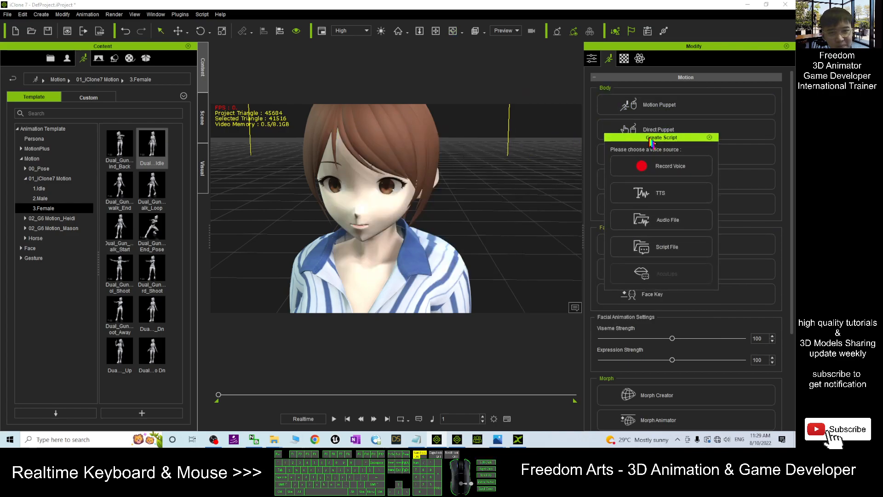
pyautogui.click(663, 201)
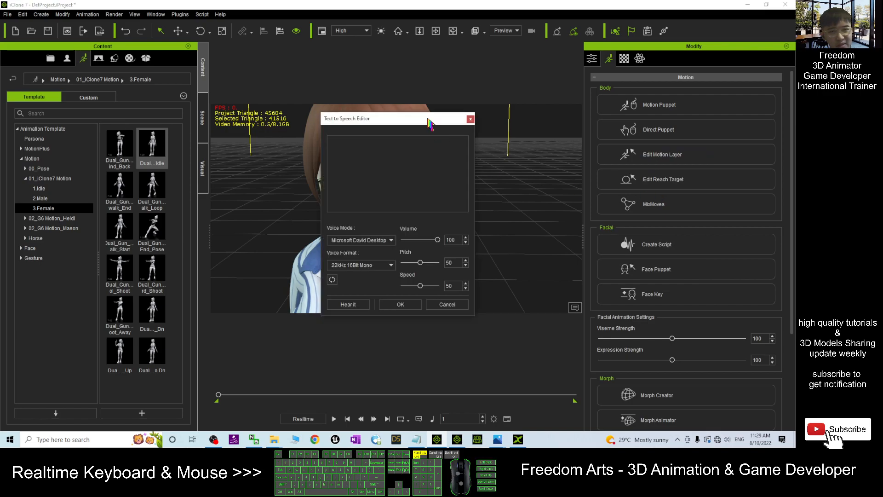
pyautogui.moveTo(429, 122); pyautogui.dragTo(640, 141)
pyautogui.click(600, 260)
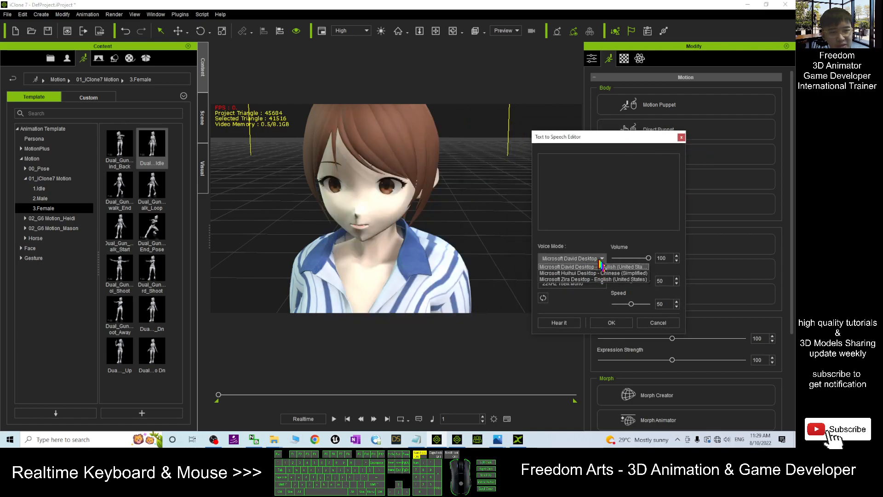
pyautogui.click(577, 279)
# Enter "hi, I am a Manga avatar from vroid studio" as the opening sentence of the speech text.
pyautogui.click(576, 185)
pyautogui.write('hi, I am fro')
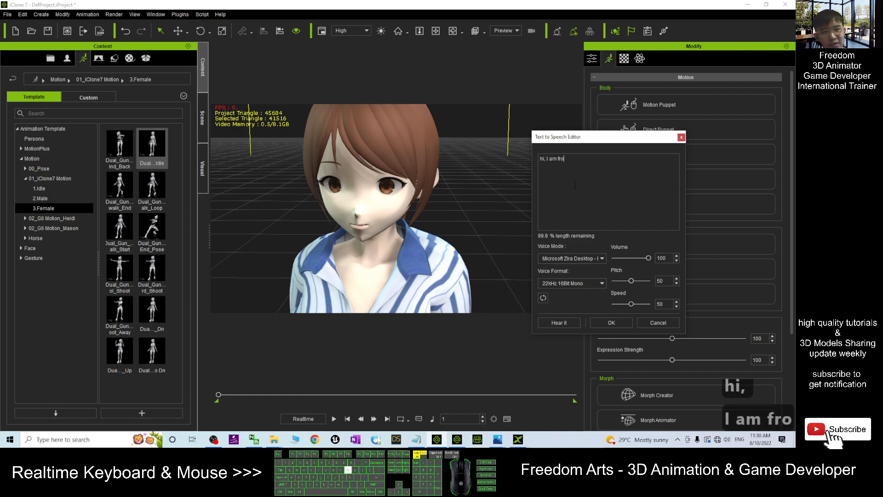
pyautogui.write('m')
pyautogui.press('BackSpace')
pyautogui.press('BackSpace')
pyautogui.press('BackSpace')
pyautogui.press('BackSpace')
pyautogui.press('BackSpace')
pyautogui.write('a Manga ava')
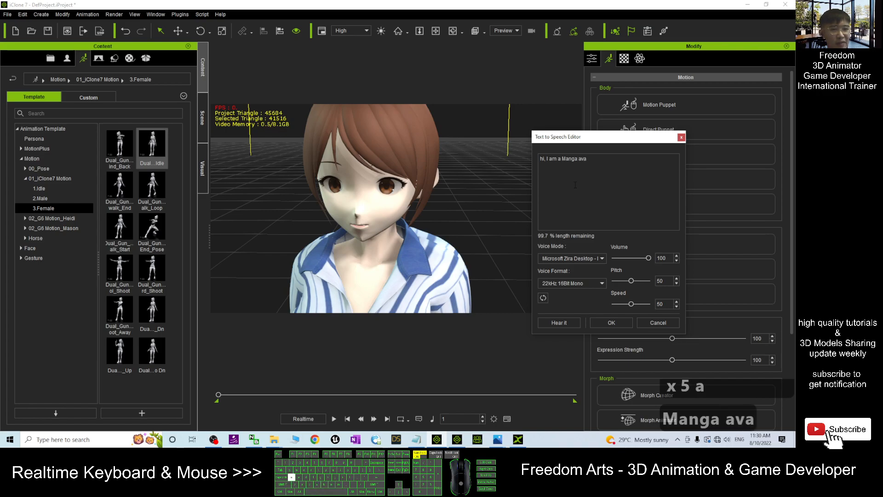
pyautogui.write('tar from bv')
pyautogui.press('BackSpace')
pyautogui.press('BackSpace')
pyautogui.write('v')
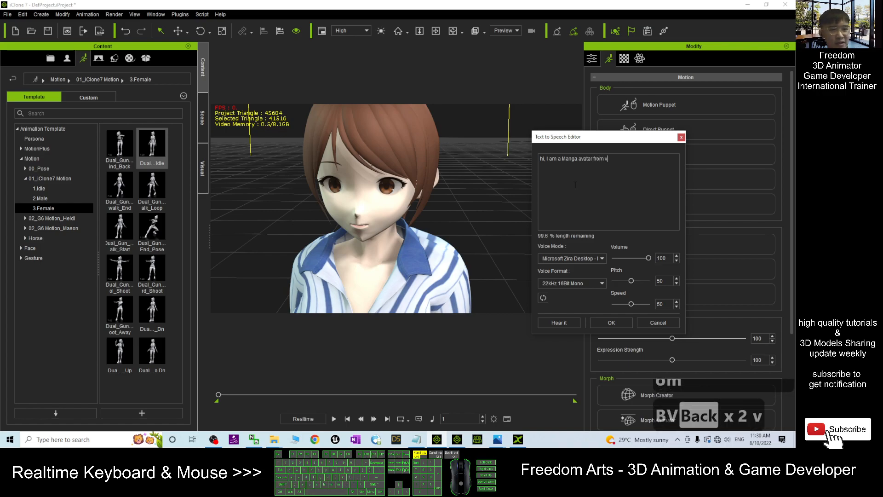
pyautogui.write('roid studio')
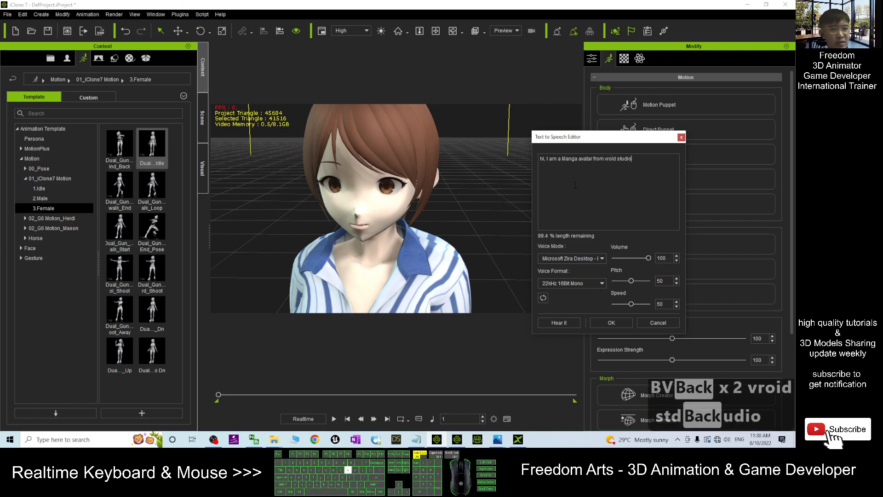
# Complete the speech text with ". I am wearing a CC4 shirt and skirt." and generate the speech.
pyautogui.write('. I am v')
pyautogui.press('BackSpace')
pyautogui.write('wear')
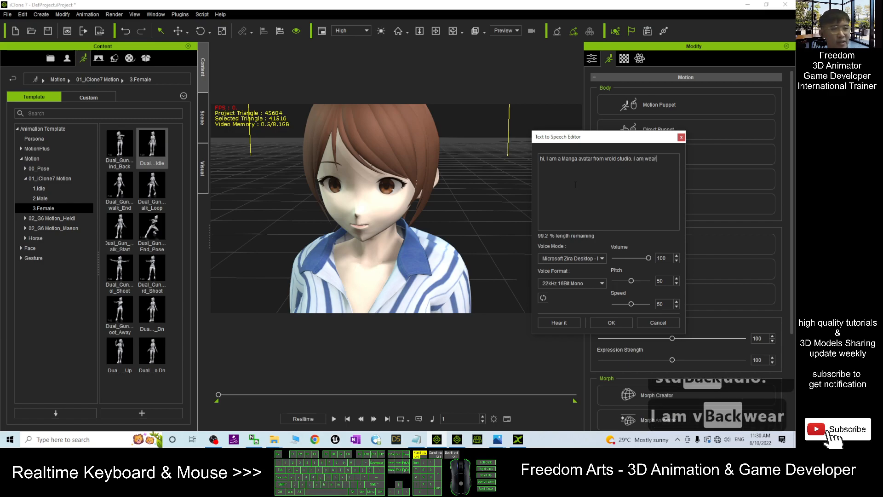
pyautogui.write('ing a CC4')
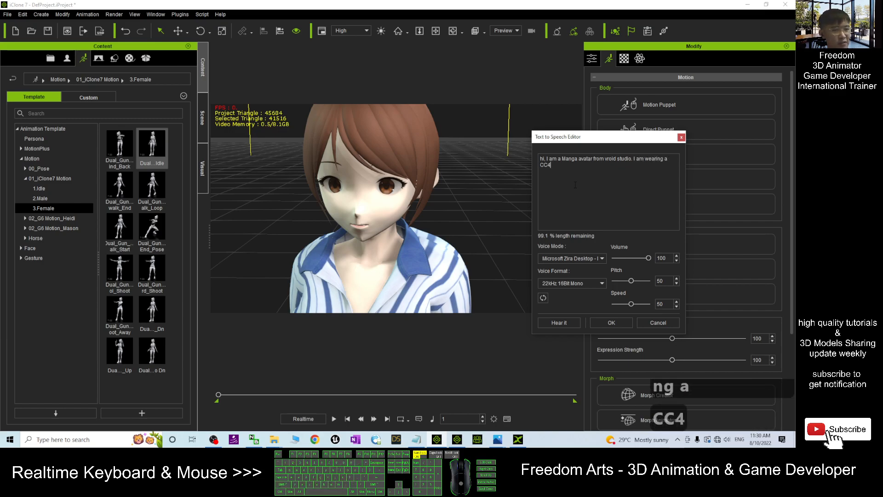
pyautogui.write(' clothe')
pyautogui.press('BackSpace')
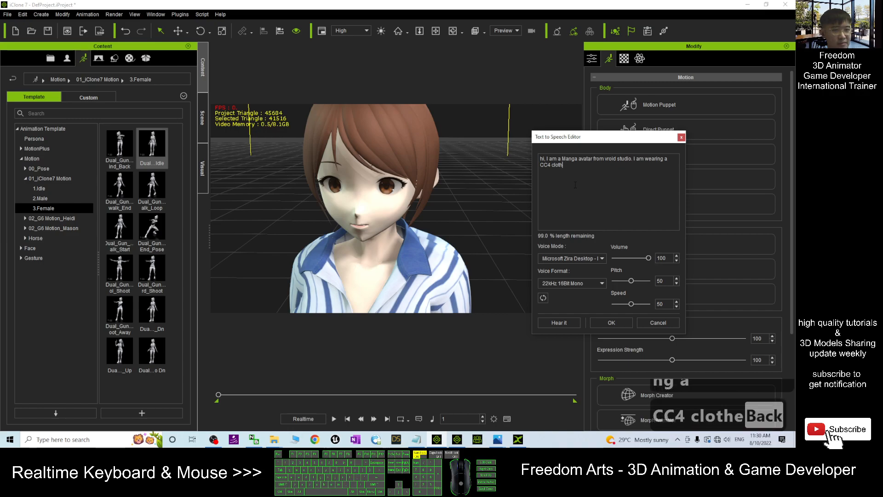
pyautogui.press('BackSpace')
pyautogui.press('BackSpace')
pyautogui.press('BackSpace')
pyautogui.press('BackSpace')
pyautogui.write('hirt and skirt.')
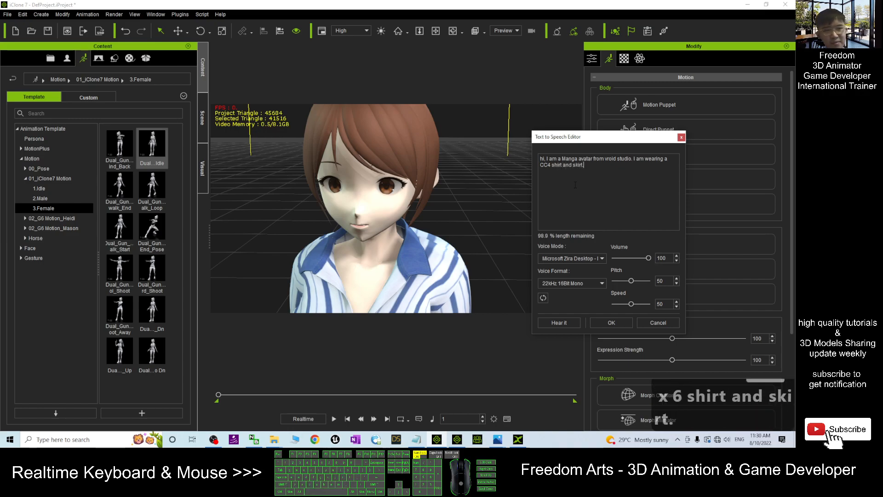
pyautogui.click(608, 323)
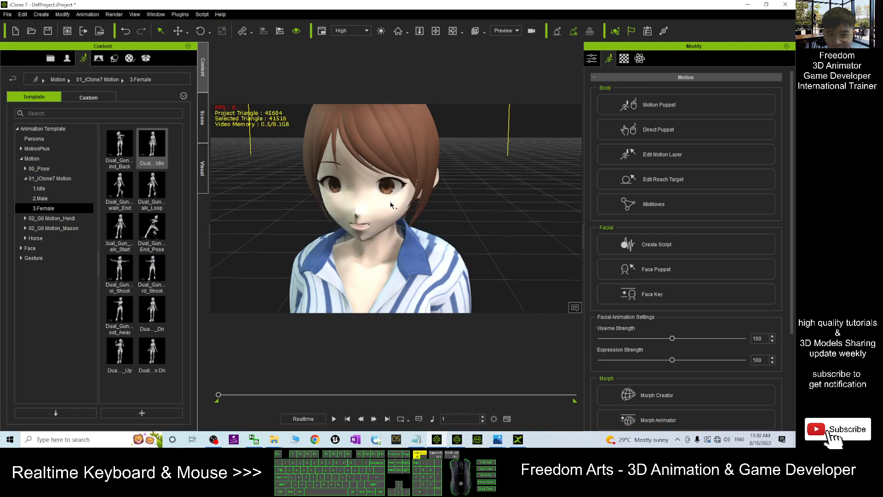
# Play the speech from the first frame while viewing the avatar's lip-sync up close from different angles.
pyautogui.press('x')
pyautogui.moveTo(388, 207); pyautogui.dragTo(329, 186)
pyautogui.press('c')
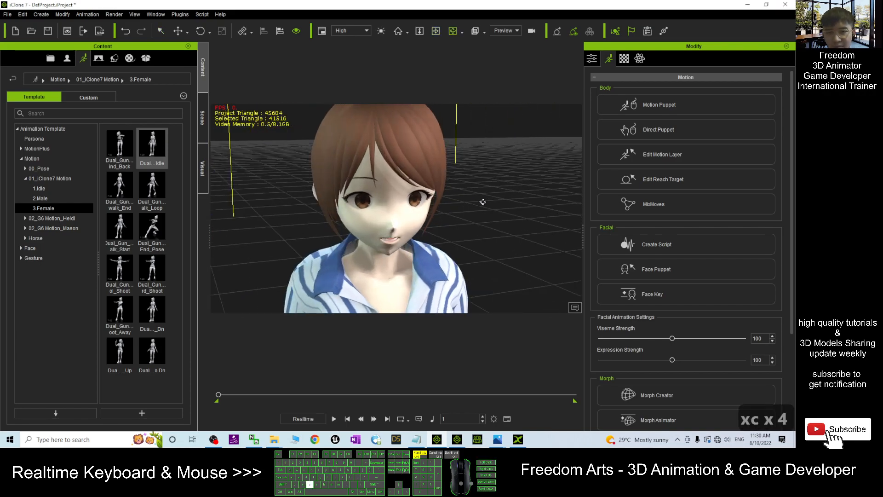
pyautogui.click(347, 420)
pyautogui.press('space')
pyautogui.press('c')
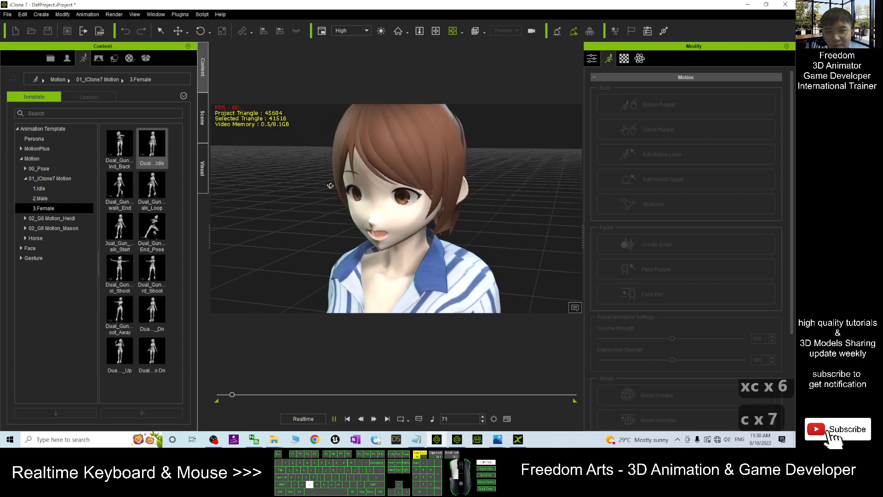
pyautogui.press('x')
pyautogui.moveTo(493, 196)
pyautogui.mouseDown()
pyautogui.moveTo(477, 231)
pyautogui.moveTo(481, 189)
pyautogui.mouseUp()
pyautogui.press('c')
pyautogui.scroll(3, 381, 263)
pyautogui.scroll(-3, 382, 263)
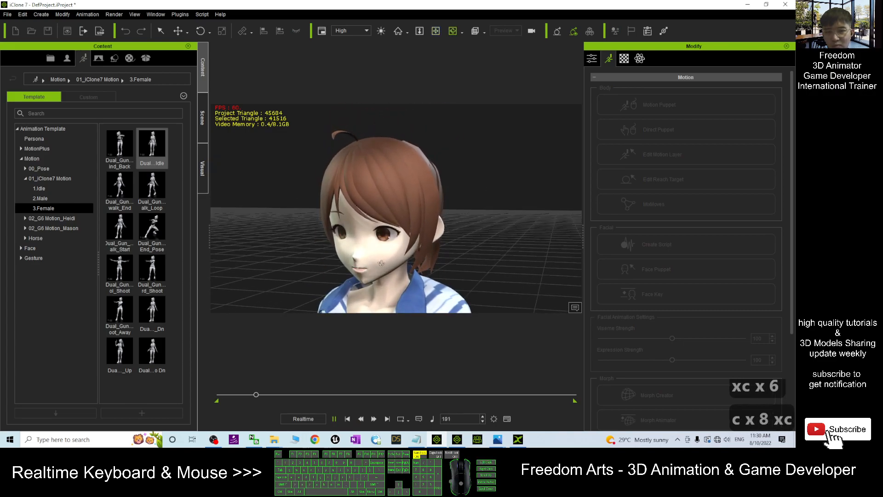
# View the playing avatar from face to full body, and return to the first frame.
pyautogui.press('x')
pyautogui.moveTo(381, 262); pyautogui.dragTo(398, 238)
pyautogui.press('c')
pyautogui.moveTo(328, 250); pyautogui.dragTo(416, 258)
pyautogui.scroll(-6, 448, 264)
pyautogui.press('x')
pyautogui.press('c')
pyautogui.scroll(2, 417, 258)
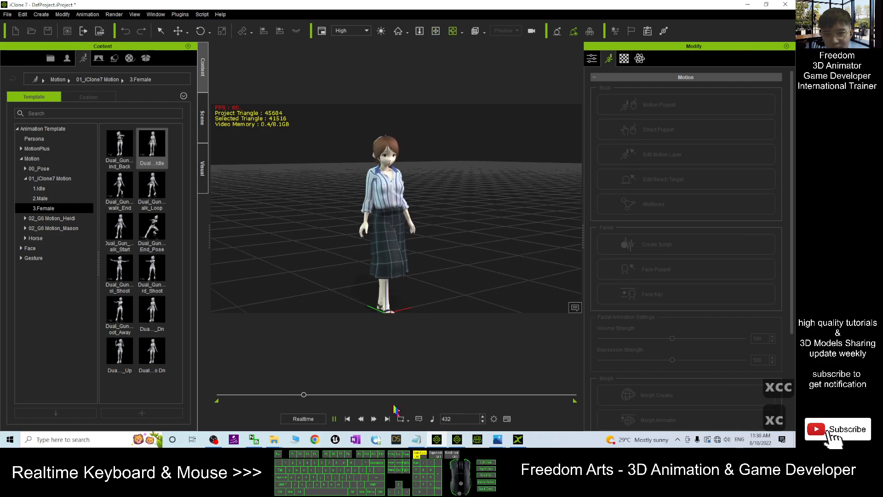
pyautogui.click(348, 419)
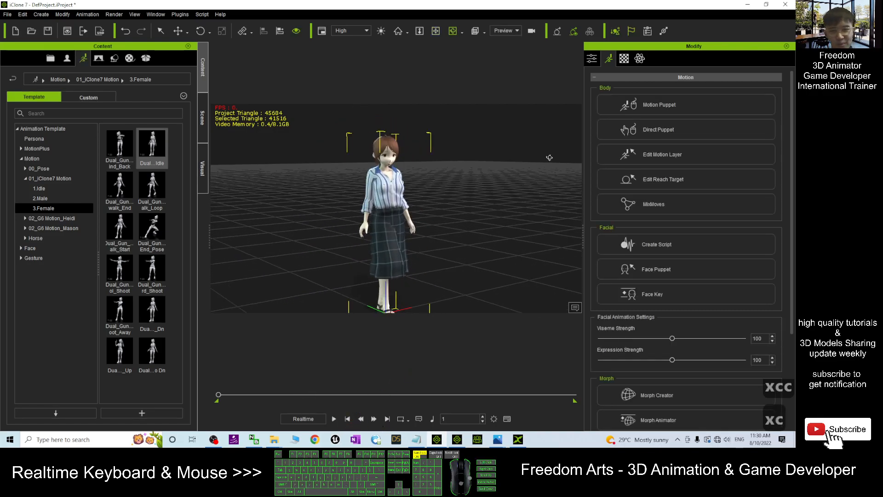
# Switch to iClone 8 and load vroid01.iAvatar from the Step 06 folder into the scene.
pyautogui.click(749, 5)
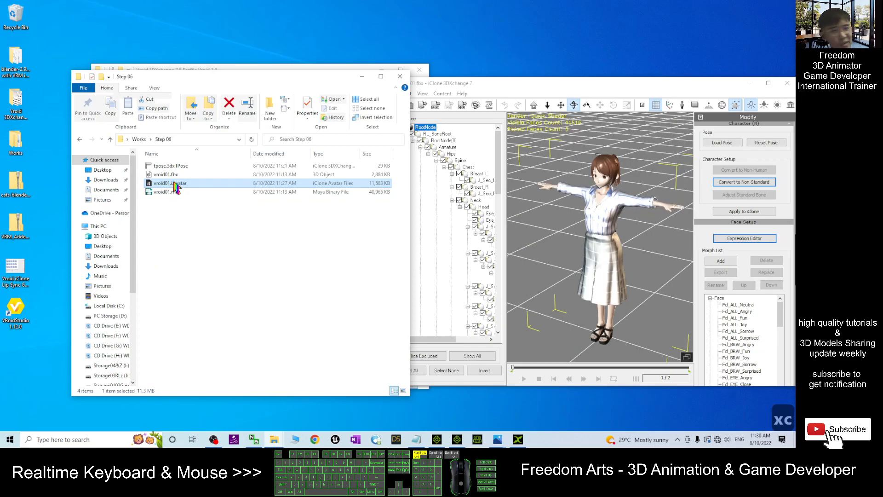
pyautogui.click(462, 444)
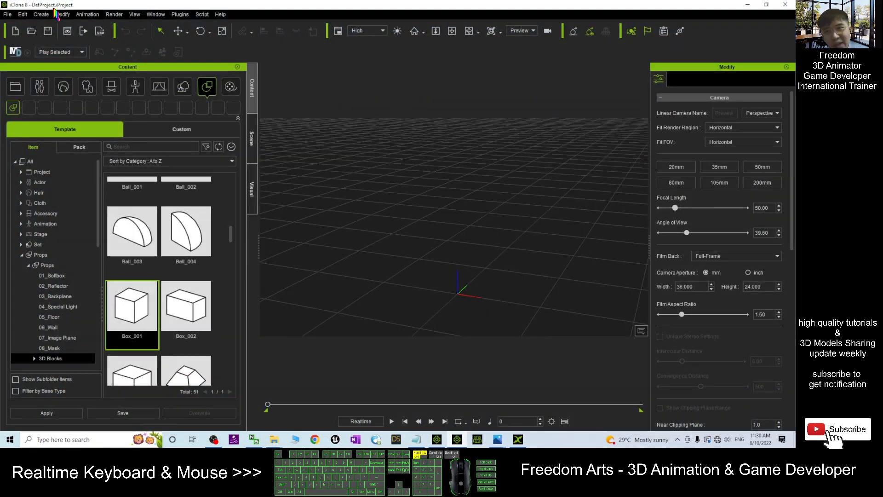
pyautogui.moveTo(486, 4); pyautogui.dragTo(520, 14)
pyautogui.click(170, 232)
pyautogui.moveTo(165, 184); pyautogui.dragTo(568, 286)
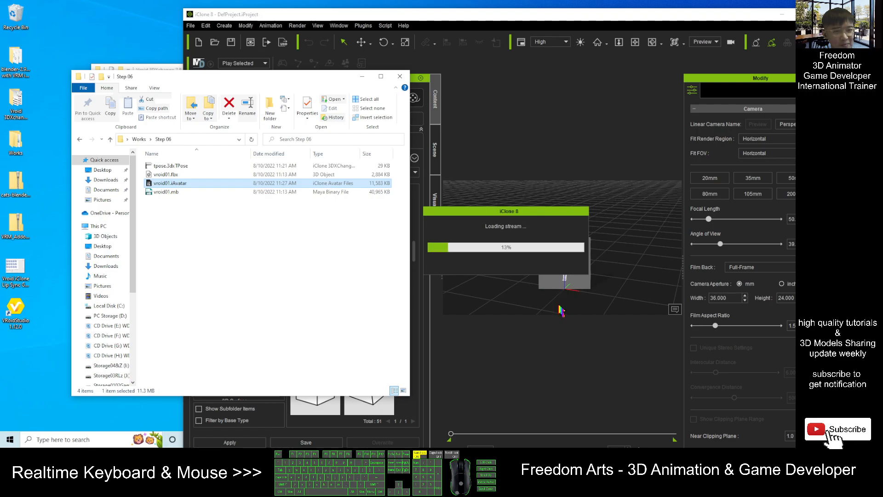
pyautogui.doubleClick(607, 15)
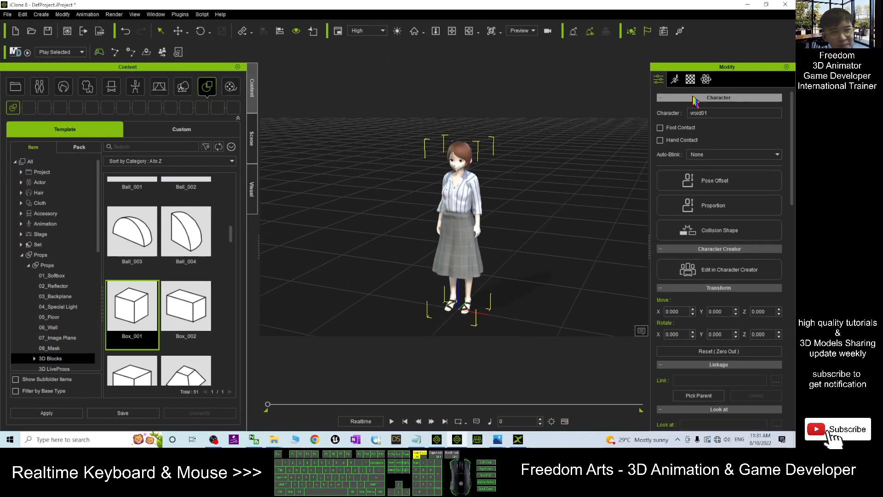
# Raise the Base Color texture strength of the avatar's plaid skirt material.
pyautogui.click(691, 79)
pyautogui.click(701, 196)
pyautogui.click(694, 206)
pyautogui.scroll(-5, 677, 226)
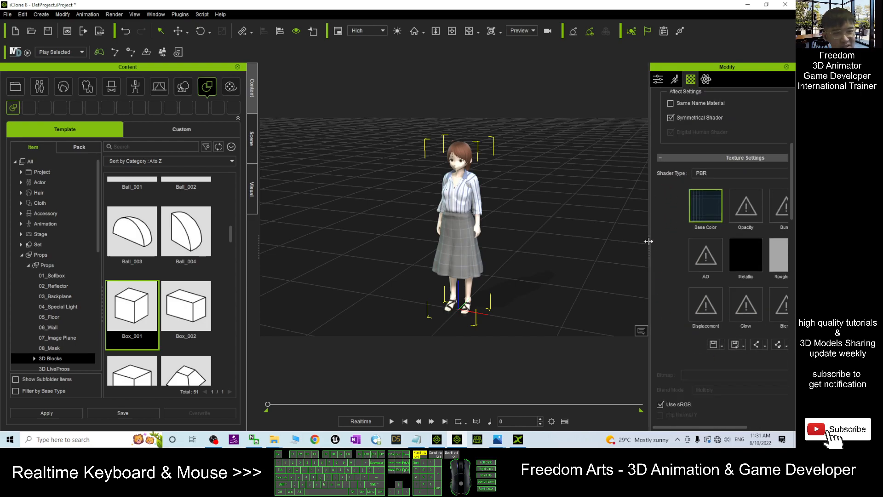
pyautogui.moveTo(648, 241); pyautogui.dragTo(592, 241)
pyautogui.scroll(-4, 718, 299)
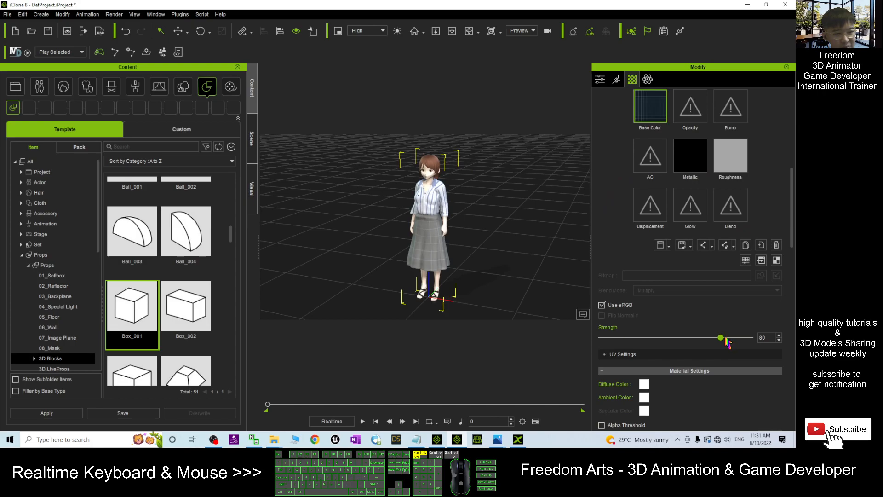
# Set the striped shirt material's Base Color strength to 100 and view the clothing from another angle.
pyautogui.scroll(8, 691, 230)
pyautogui.click(650, 170)
pyautogui.click(653, 161)
pyautogui.click(653, 169)
pyautogui.scroll(-5, 755, 264)
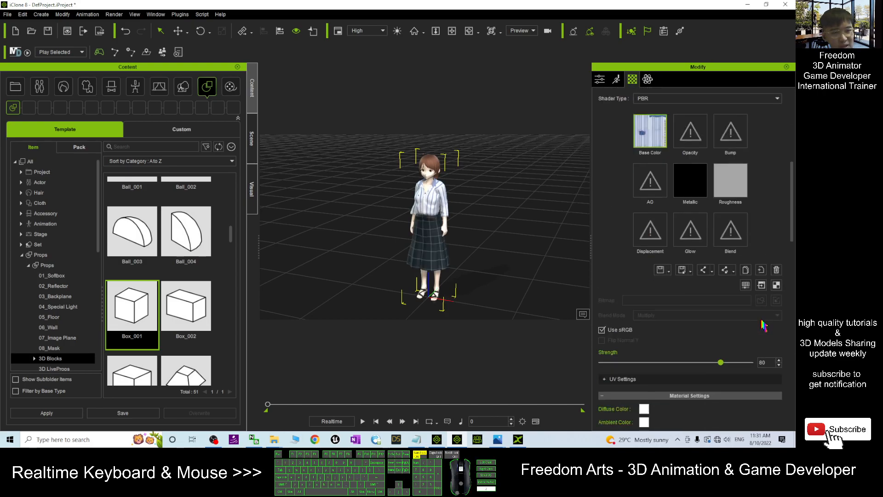
pyautogui.moveTo(721, 338); pyautogui.dragTo(751, 337)
pyautogui.scroll(5, 345, 167)
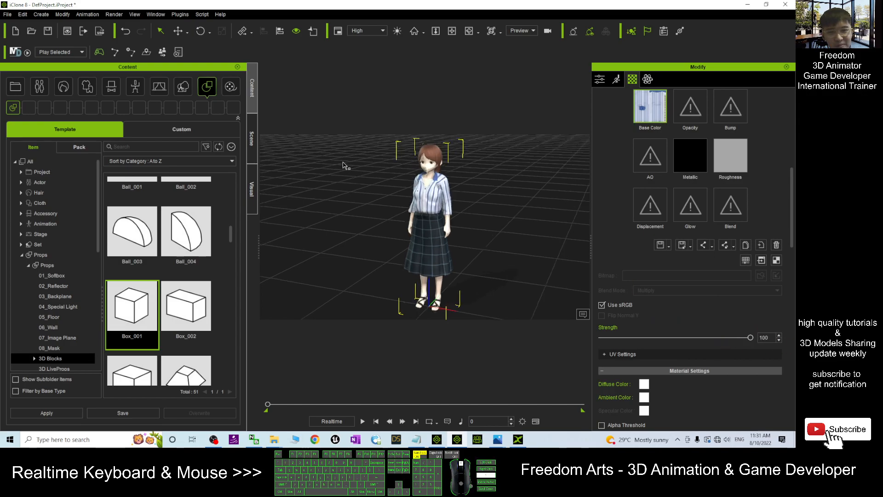
pyautogui.press('x')
pyautogui.moveTo(357, 184); pyautogui.dragTo(534, 272)
pyautogui.press('c')
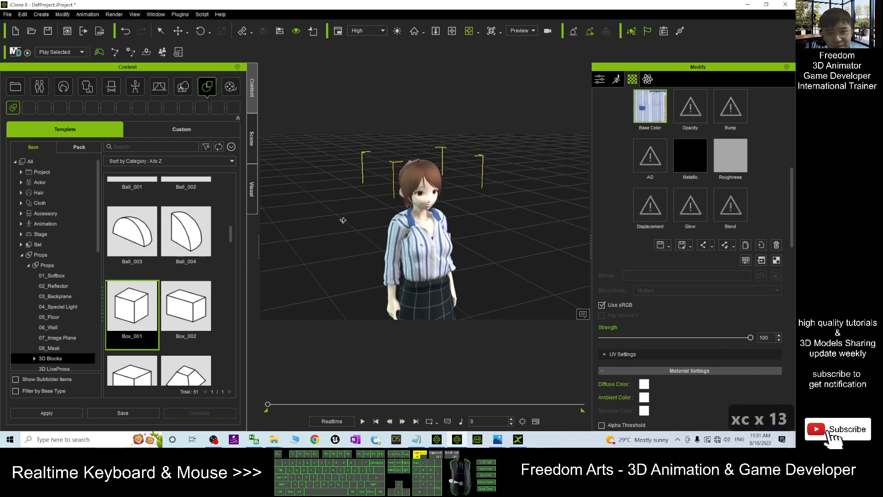
pyautogui.scroll(3, 341, 221)
# Switch to 3DXchange 7 and check the diffuse texture strength of the Knee_length_skirt material.
pyautogui.click(519, 440)
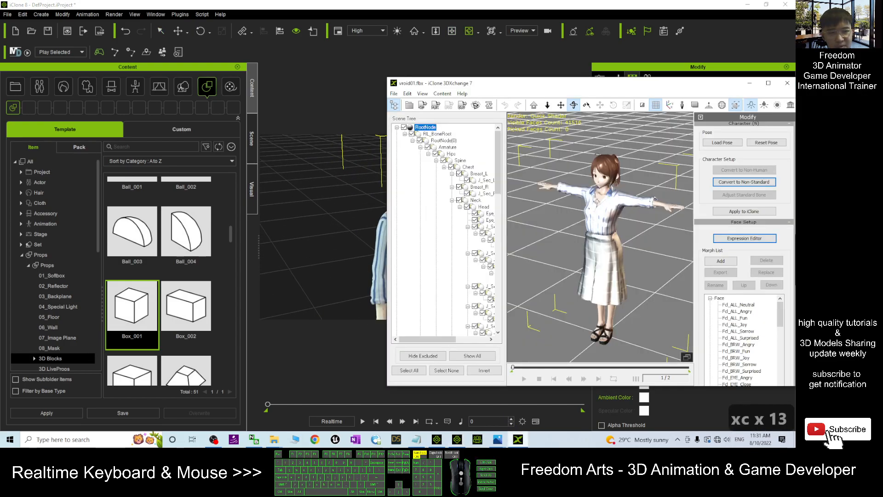
pyautogui.doubleClick(607, 86)
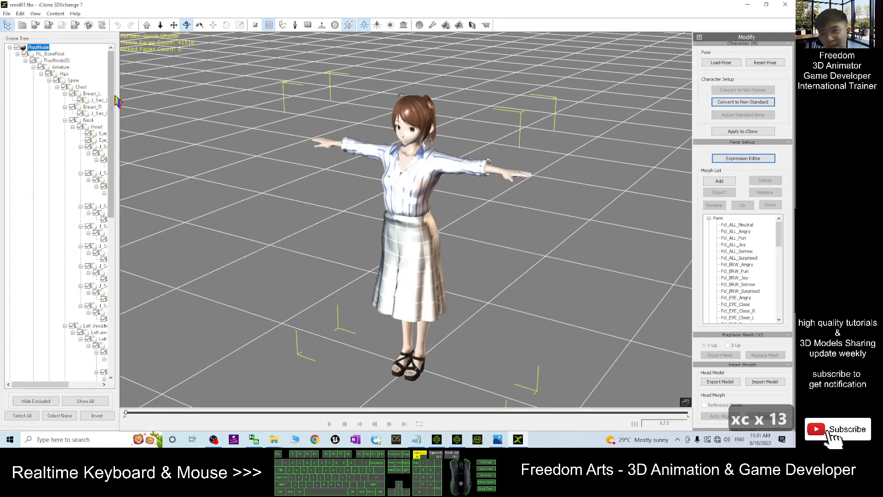
pyautogui.scroll(-10, 105, 254)
pyautogui.scroll(-2, 105, 255)
pyautogui.click(69, 346)
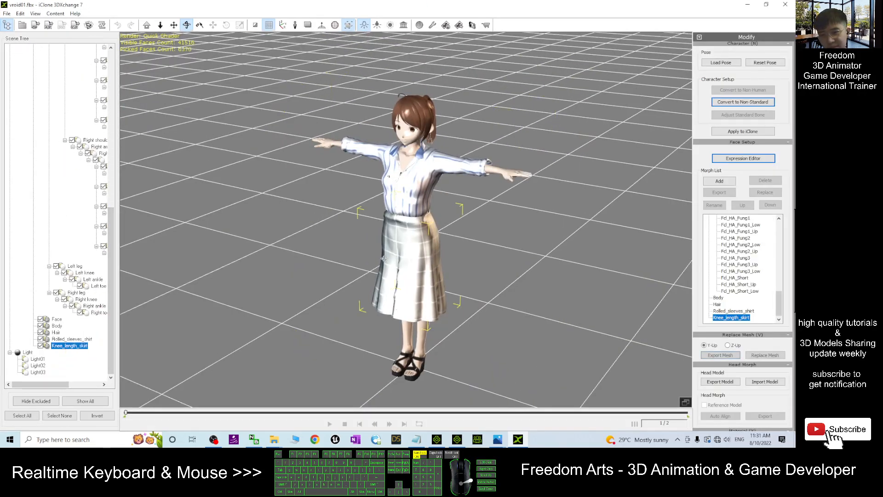
pyautogui.scroll(-15, 788, 276)
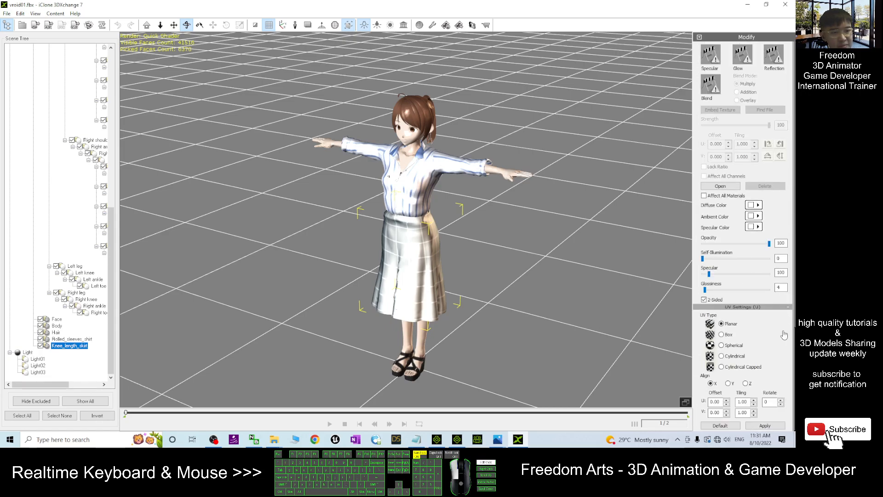
pyautogui.scroll(4, 785, 334)
pyautogui.click(716, 148)
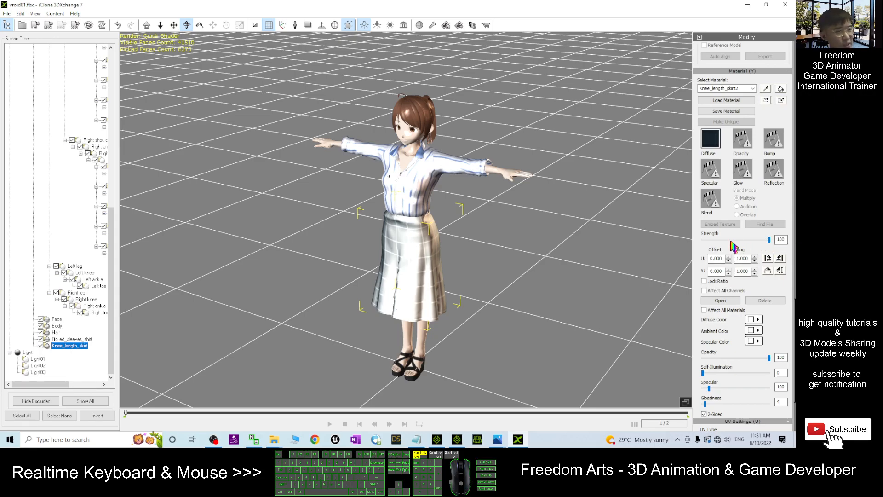
# Return to iClone 8 and view the avatar's face and shirt up close.
pyautogui.click(753, 4)
pyautogui.moveTo(492, 232); pyautogui.dragTo(483, 270)
pyautogui.scroll(3, 395, 262)
pyautogui.moveTo(395, 263); pyautogui.dragTo(520, 267)
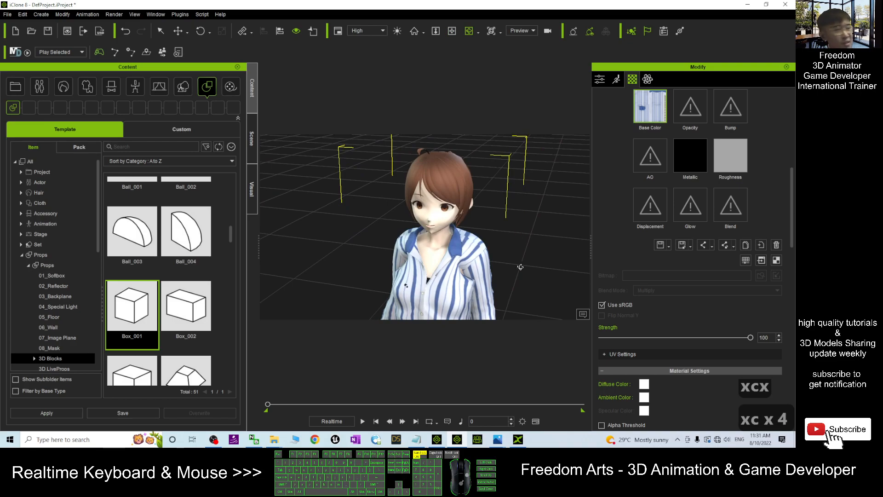
# Apply the _Talk_F motion from the Motion-Plus Animated 1.Acting 02_Female library to the avatar.
pyautogui.click(136, 92)
pyautogui.doubleClick(46, 225)
pyautogui.click(28, 244)
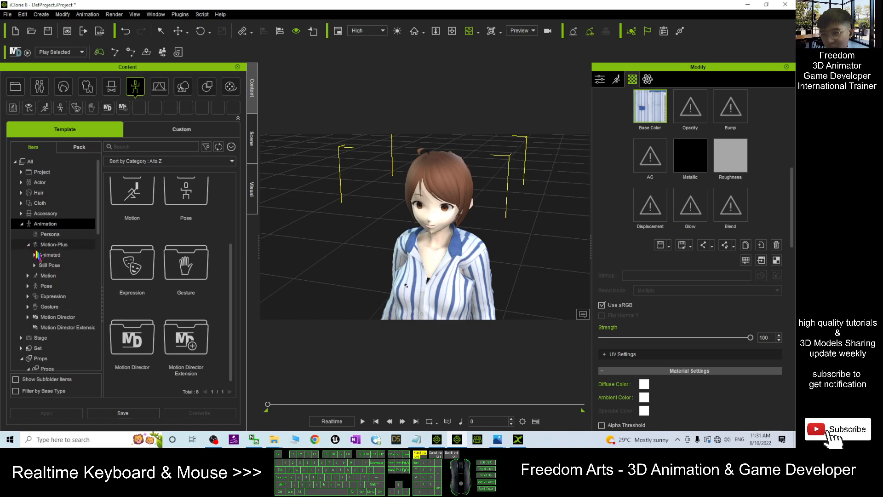
pyautogui.click(34, 254)
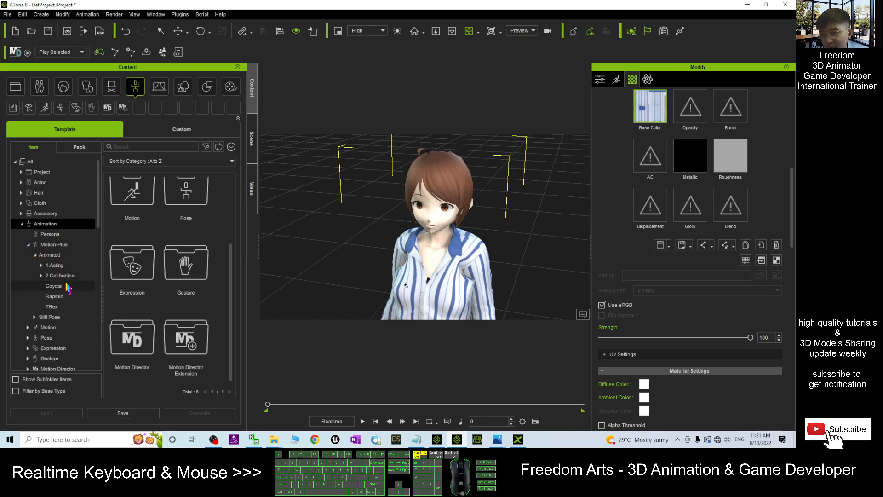
pyautogui.click(42, 265)
pyautogui.click(69, 286)
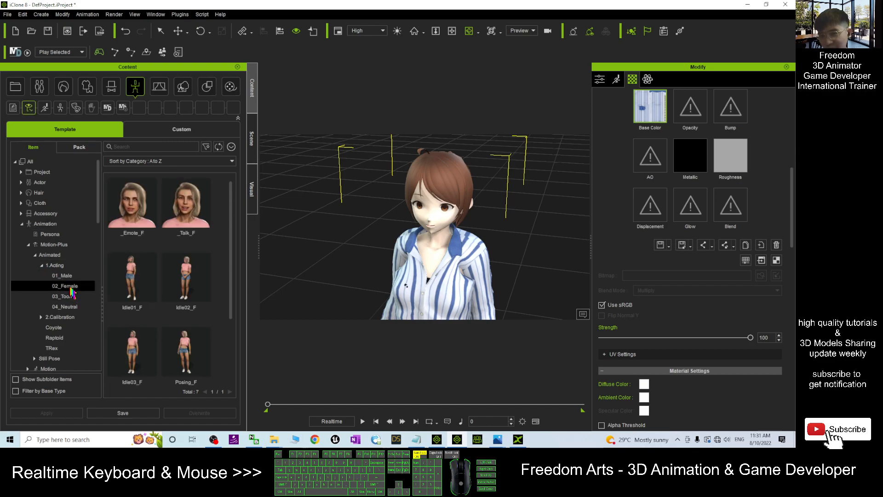
pyautogui.moveTo(186, 209); pyautogui.dragTo(428, 249)
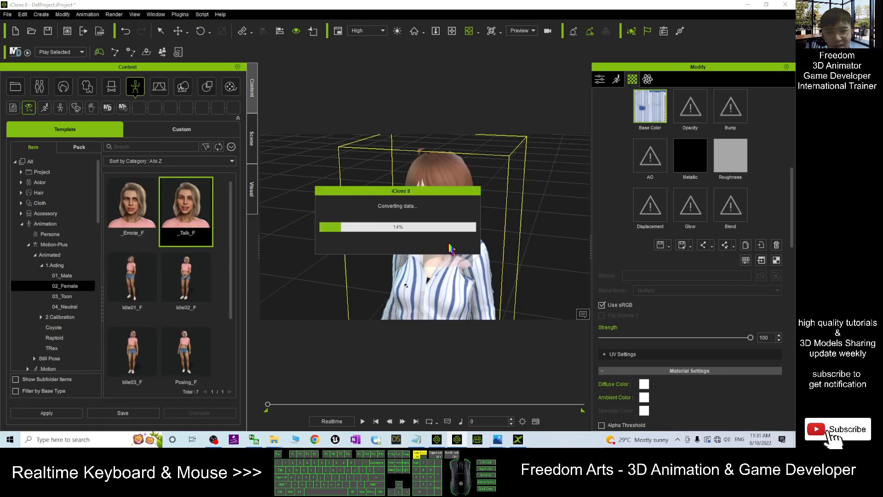
# Play the talk motion with the avatar's face in close-up.
pyautogui.press('x')
pyautogui.moveTo(451, 245); pyautogui.dragTo(491, 229)
pyautogui.press('c')
pyautogui.scroll(-8, 428, 279)
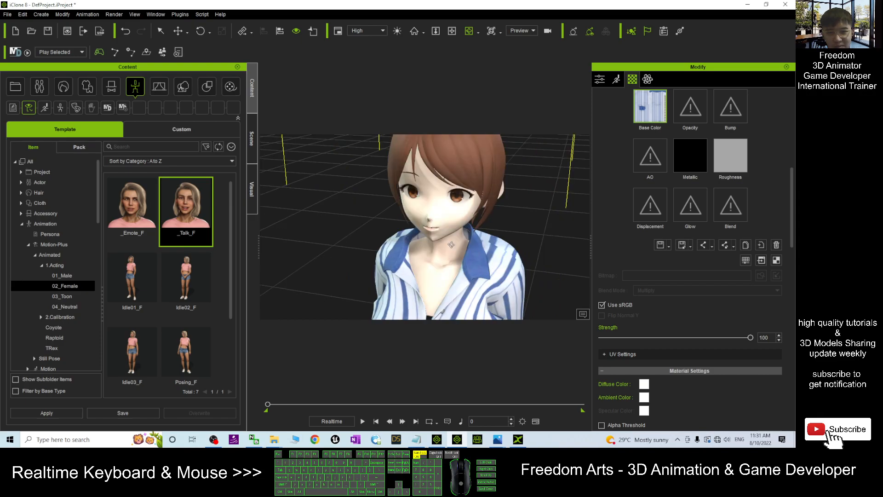
pyautogui.press('x')
pyautogui.press('c')
pyautogui.moveTo(427, 279); pyautogui.dragTo(388, 314)
pyautogui.click(363, 421)
pyautogui.scroll(6, 409, 235)
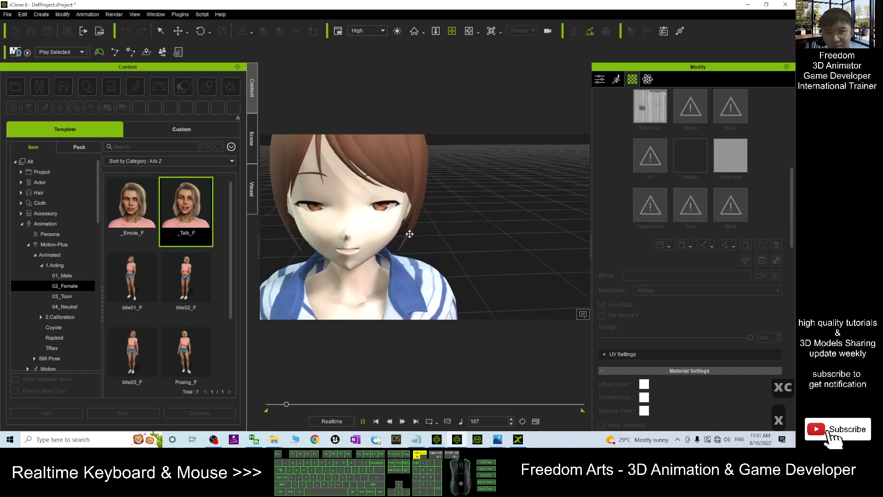
# Examine the avatar's facial and head movement from several angles during playback, and return the timeline to the start.
pyautogui.press('x')
pyautogui.moveTo(410, 234); pyautogui.dragTo(503, 258)
pyautogui.press('c')
pyautogui.press('c')
pyautogui.press('c')
pyautogui.press('x')
pyautogui.press('c')
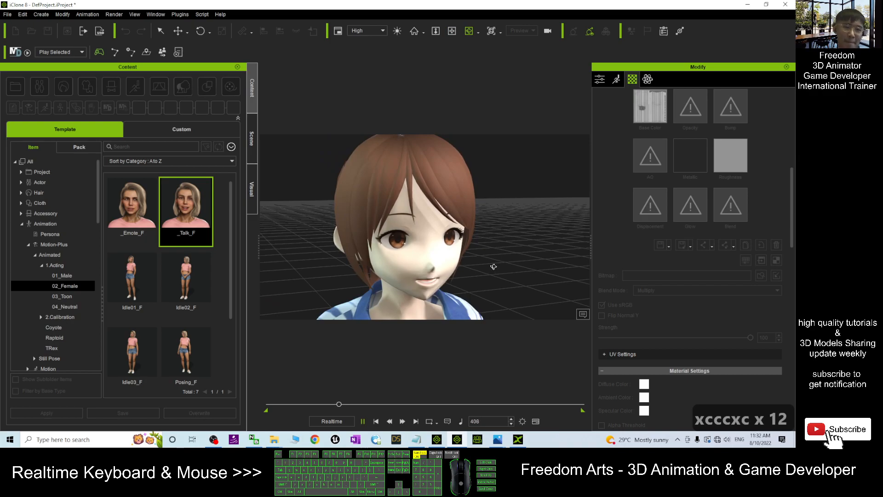
pyautogui.press('c')
pyautogui.moveTo(492, 265); pyautogui.dragTo(422, 303)
pyautogui.scroll(-3, 395, 267)
pyautogui.press('x')
pyautogui.press('c')
pyautogui.scroll(3, 387, 285)
pyautogui.press('x')
pyautogui.press('c')
pyautogui.moveTo(415, 258); pyautogui.dragTo(504, 233)
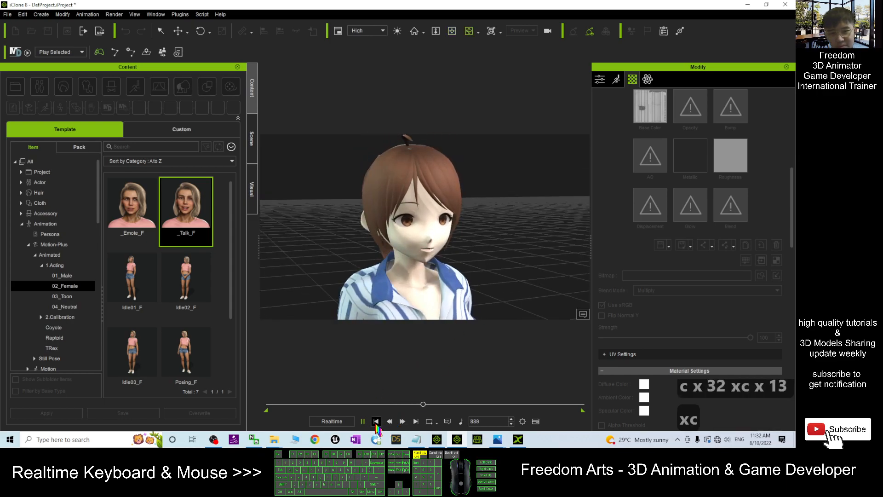
pyautogui.press('space')
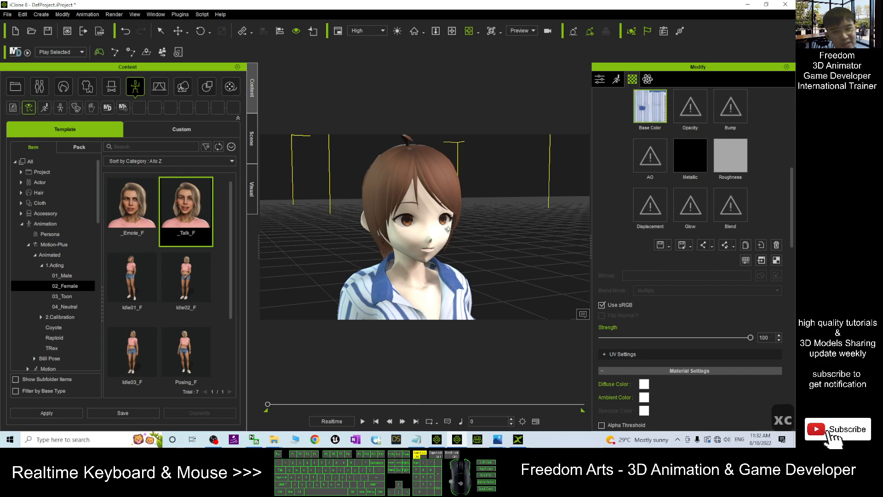
# Inspect the stationary avatar's face, hair and striped shirt from different angles and distances.
pyautogui.scroll(-4, 428, 232)
pyautogui.press('x')
pyautogui.moveTo(475, 284); pyautogui.dragTo(386, 198)
pyautogui.press('c')
pyautogui.scroll(3, 387, 198)
pyautogui.press('x')
pyautogui.moveTo(439, 179); pyautogui.dragTo(490, 234)
pyautogui.press('c')
pyautogui.press('x')
pyautogui.press('c')
pyautogui.scroll(3, 621, 121)
pyautogui.scroll(5, 629, 126)
# Open the avatar's Face Key editor and show the Custom expression sliders under Modify.
pyautogui.click(616, 79)
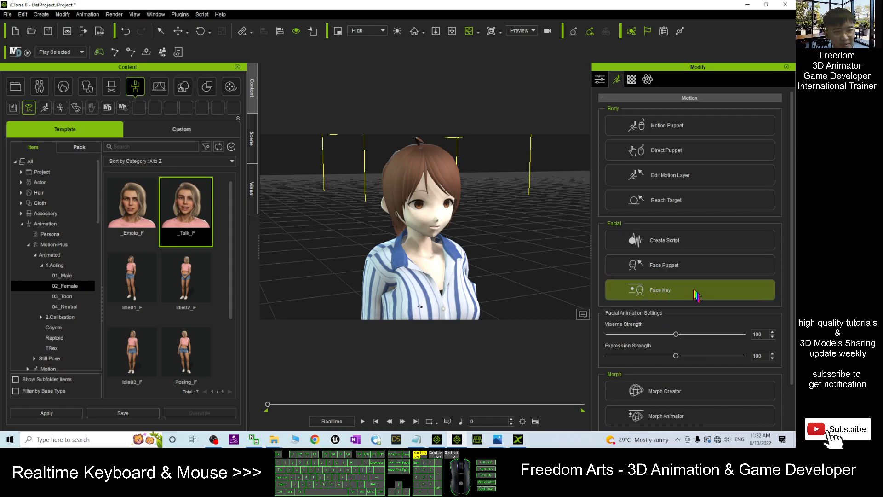
pyautogui.click(696, 295)
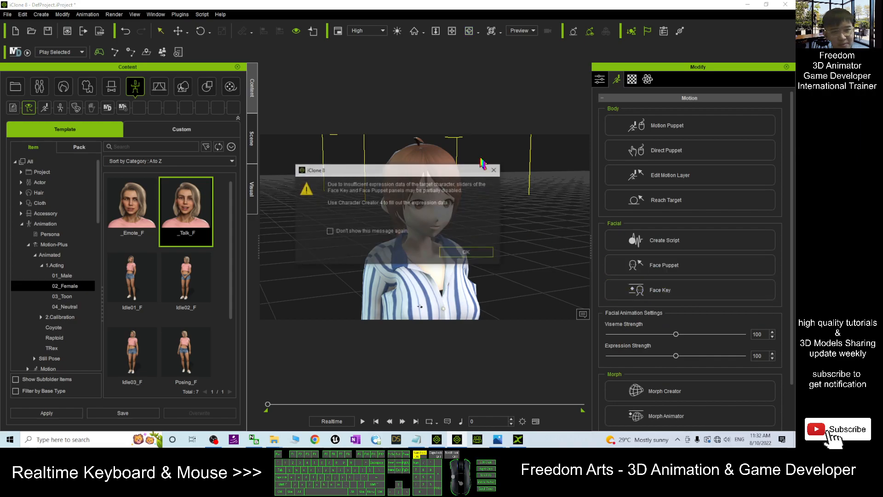
pyautogui.click(467, 255)
pyautogui.moveTo(404, 46); pyautogui.dragTo(654, 43)
pyautogui.click(666, 120)
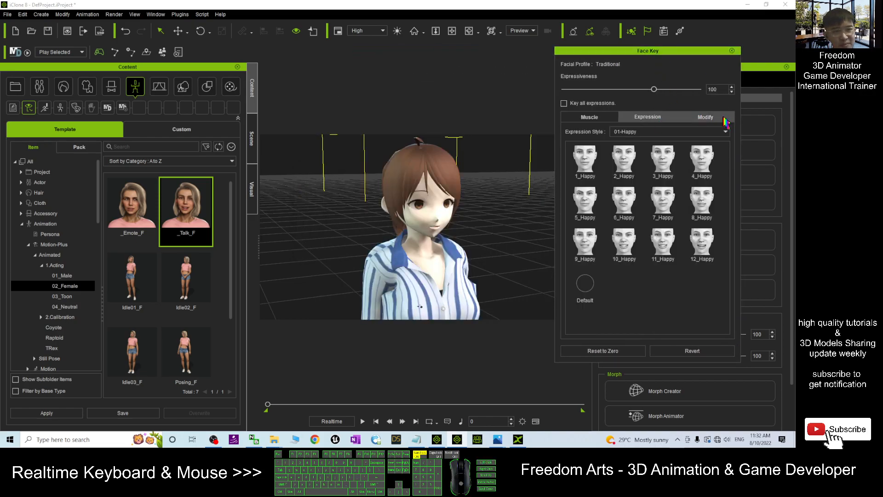
pyautogui.click(726, 121)
pyautogui.click(576, 227)
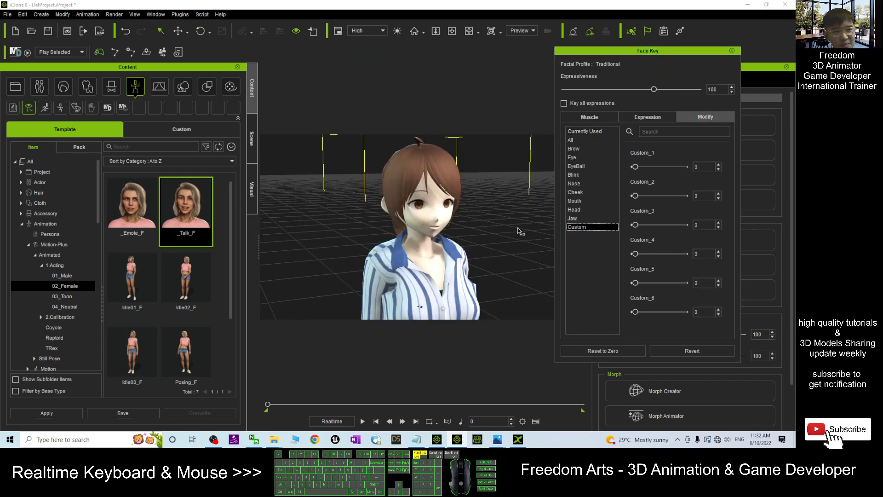
# Try several of the custom expression sliders on the avatar's face.
pyautogui.moveTo(637, 198); pyautogui.dragTo(629, 259)
pyautogui.moveTo(635, 225); pyautogui.dragTo(552, 279)
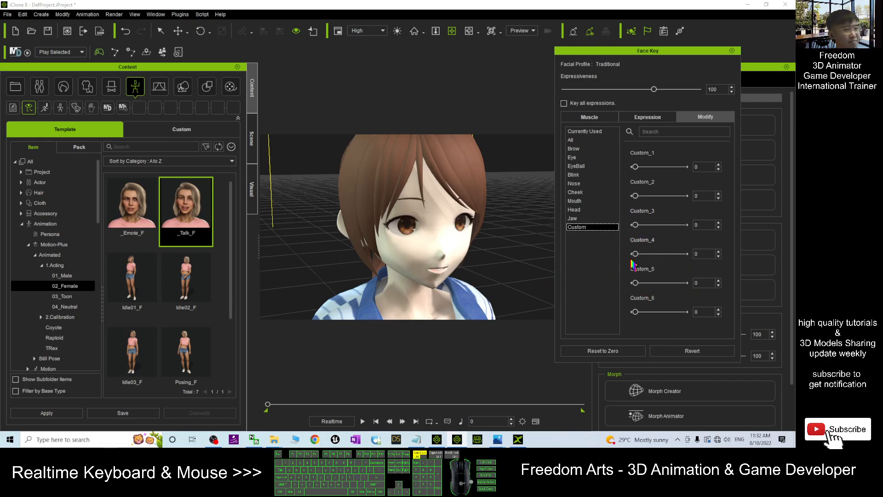
pyautogui.moveTo(636, 312)
pyautogui.mouseDown()
pyautogui.moveTo(665, 311)
pyautogui.moveTo(636, 312)
pyautogui.mouseUp()
pyautogui.click(636, 283)
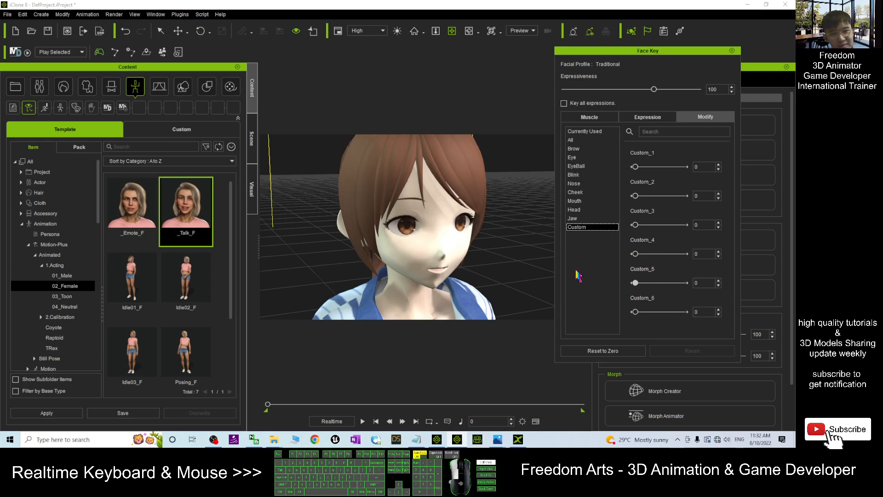
# Close the Face Key editor and switch to the cover.jpg image in the photo viewer.
pyautogui.click(732, 51)
pyautogui.press('x')
pyautogui.press('c')
pyautogui.moveTo(499, 290); pyautogui.dragTo(437, 289)
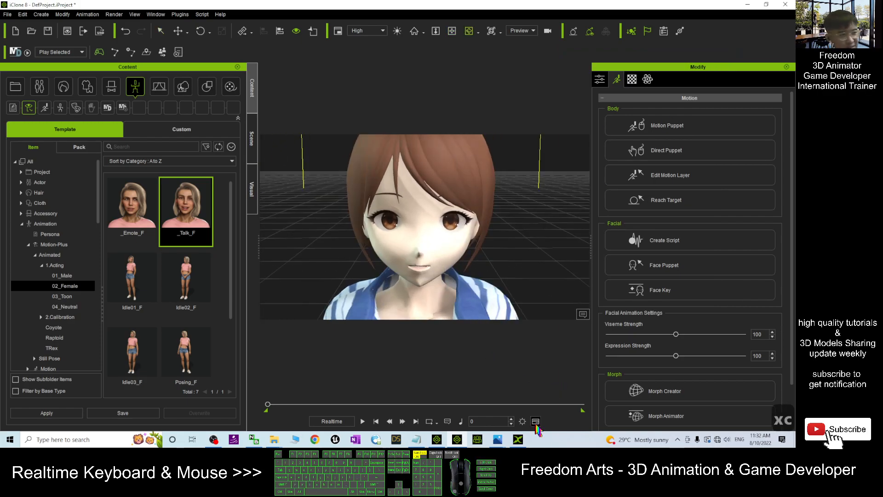
pyautogui.click(498, 439)
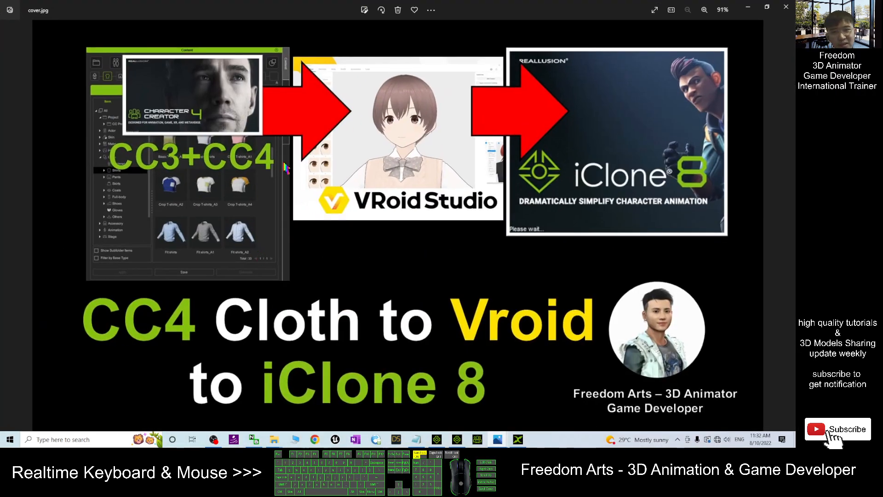